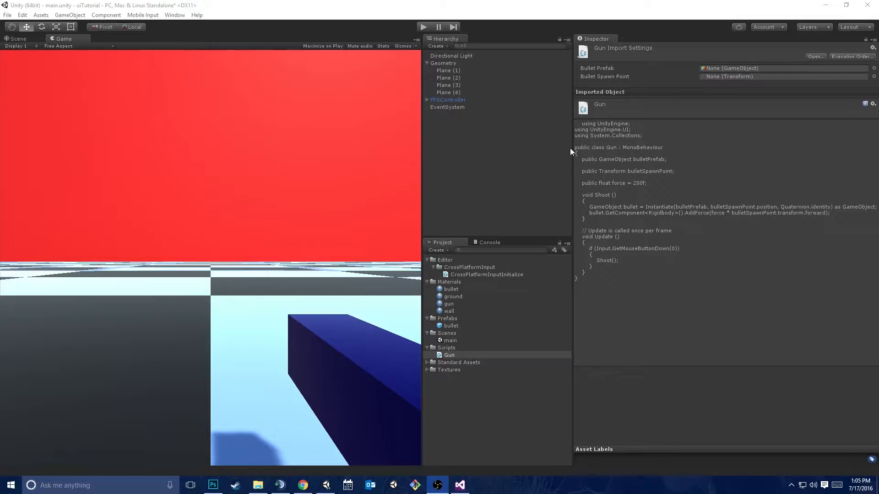
# Play-test the scene by moving around and firing bullets from the gun at the walls and floor, and stop play mode
pyautogui.click(424, 26)
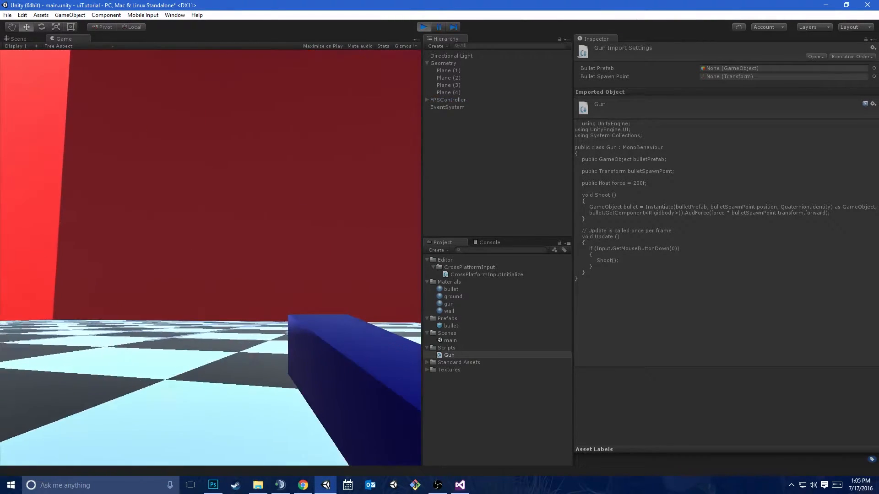
pyautogui.click(211, 258)
pyautogui.click(211, 258)
pyautogui.click(210, 259)
pyautogui.click(211, 259)
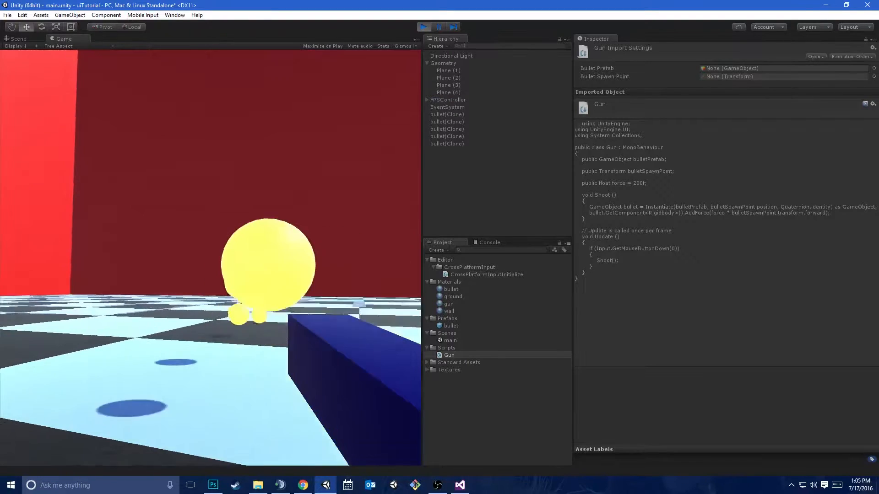
pyautogui.click(211, 258)
pyautogui.click(211, 258)
pyautogui.click(211, 258)
pyautogui.click(210, 258)
pyautogui.click(211, 258)
pyautogui.click(210, 258)
pyautogui.click(211, 258)
pyautogui.click(210, 258)
pyautogui.click(210, 259)
pyautogui.click(210, 258)
pyautogui.click(210, 258)
pyautogui.click(210, 258)
pyautogui.click(211, 258)
pyautogui.click(210, 258)
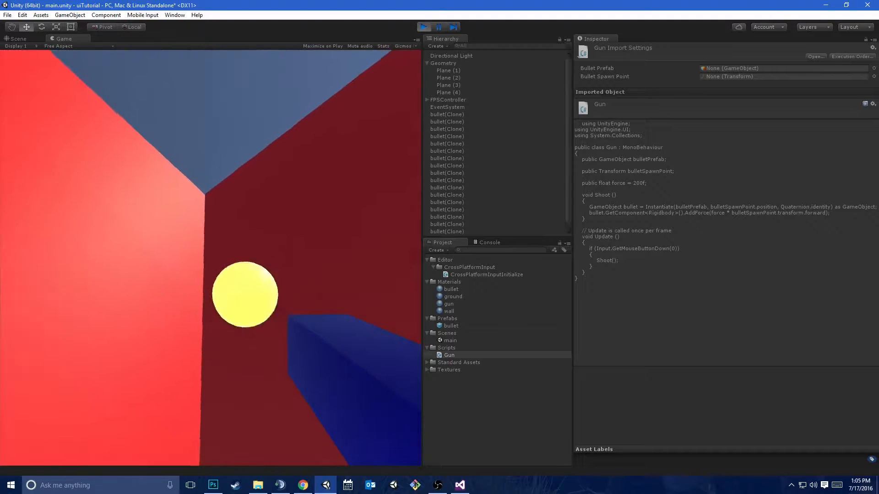
pyautogui.click(211, 259)
pyautogui.click(210, 258)
pyautogui.click(210, 258)
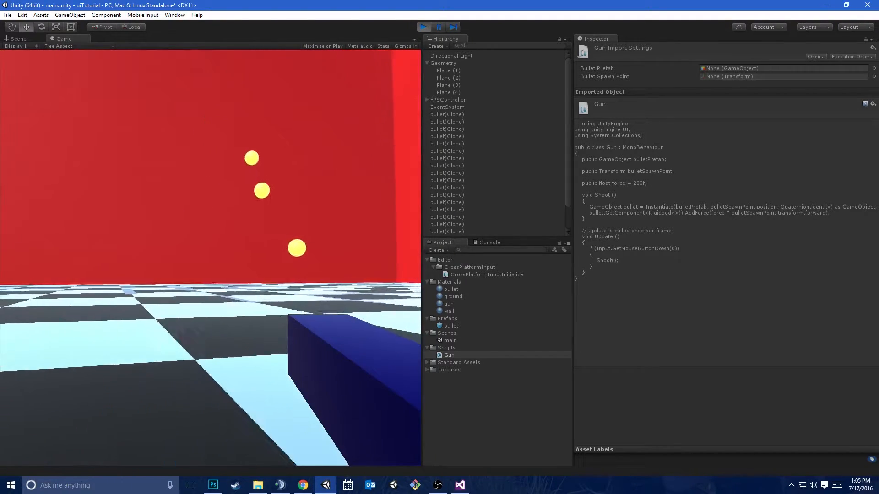
pyautogui.click(211, 258)
pyautogui.click(210, 258)
pyautogui.click(210, 258)
pyautogui.click(211, 259)
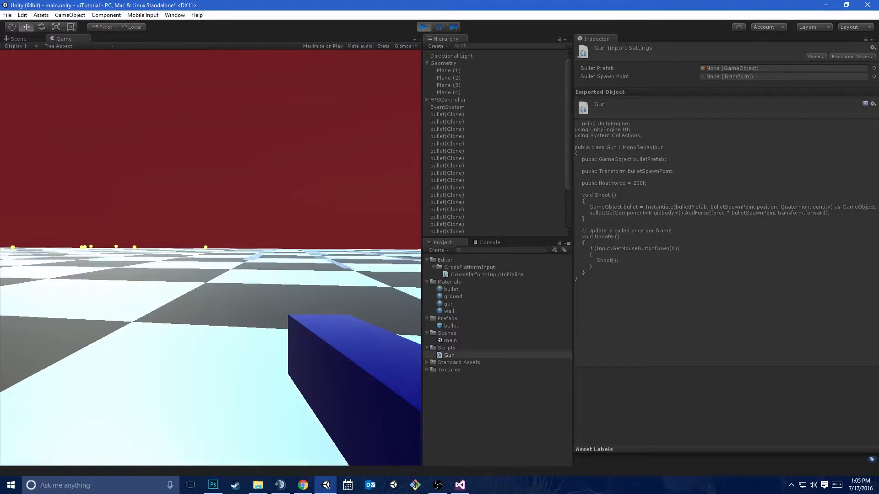
pyautogui.click(211, 258)
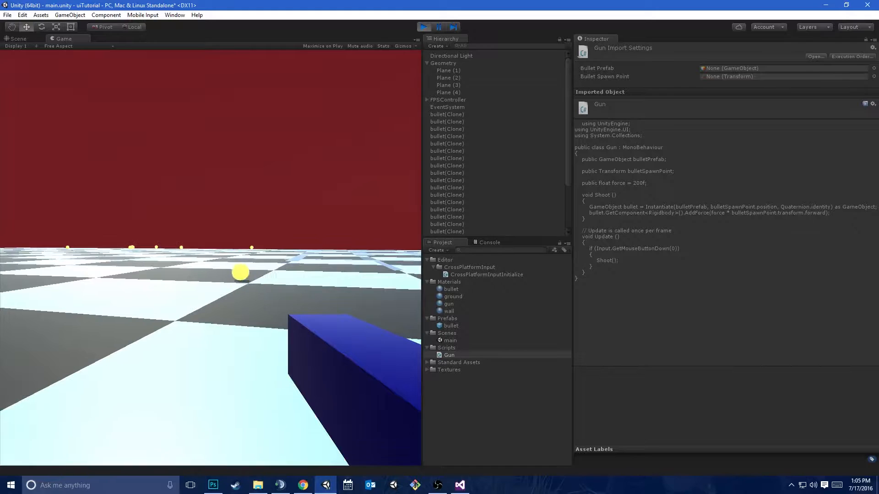
pyautogui.hotkey('ctrl', 'p')
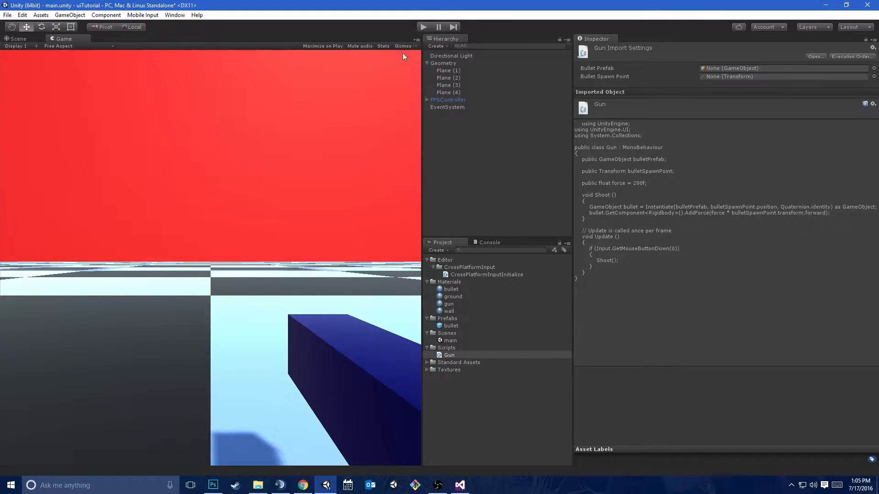
# Collapse the Geometry group and add a UI Canvas to the scene
pyautogui.click(427, 63)
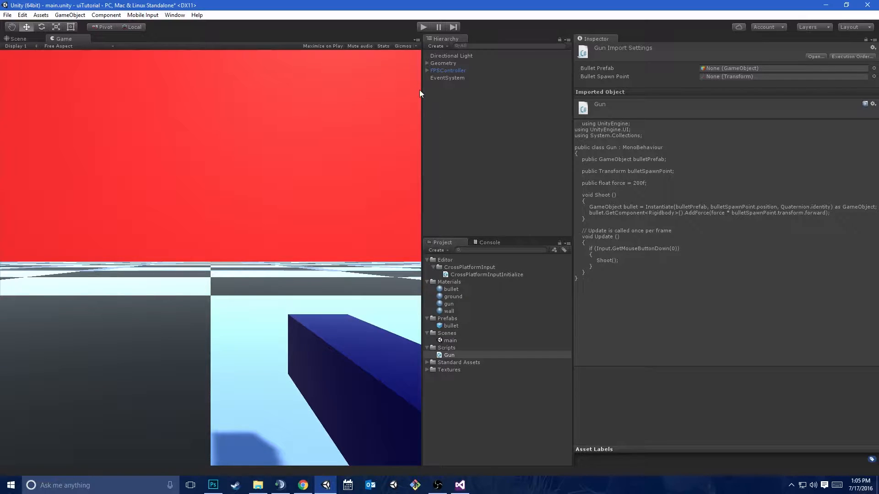
pyautogui.click(84, 17)
pyautogui.click(85, 17)
pyautogui.click(80, 16)
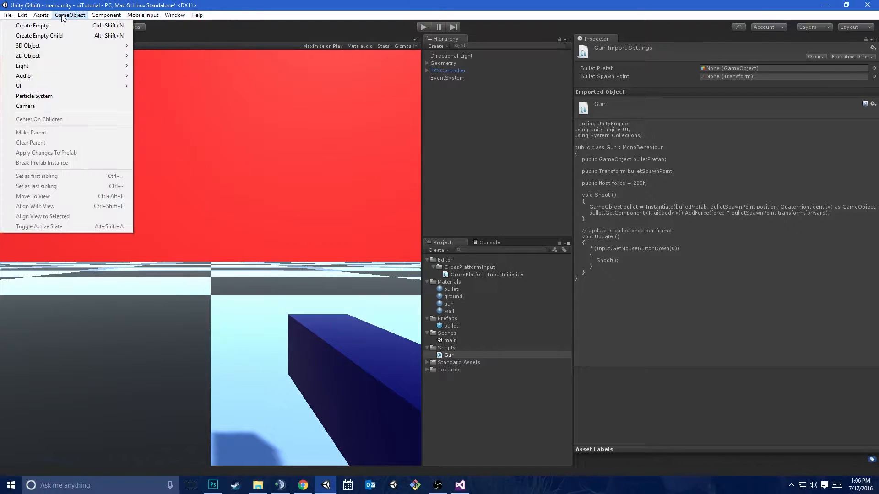
pyautogui.moveTo(53, 87)
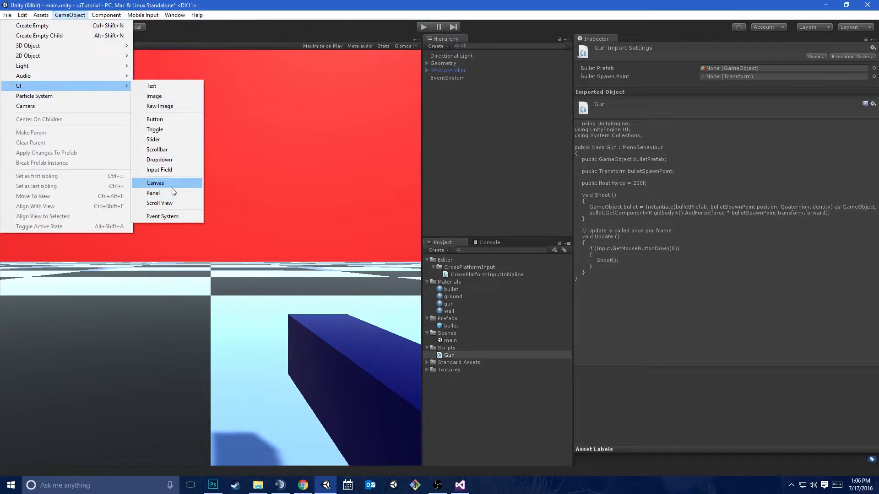
pyautogui.click(172, 187)
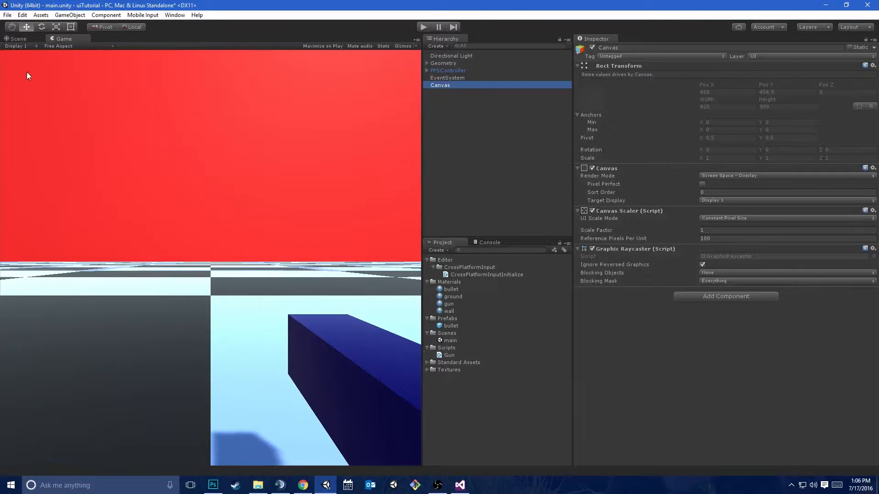
# Frame the Canvas in the 2D Scene view and widen the viewport area
pyautogui.click(17, 39)
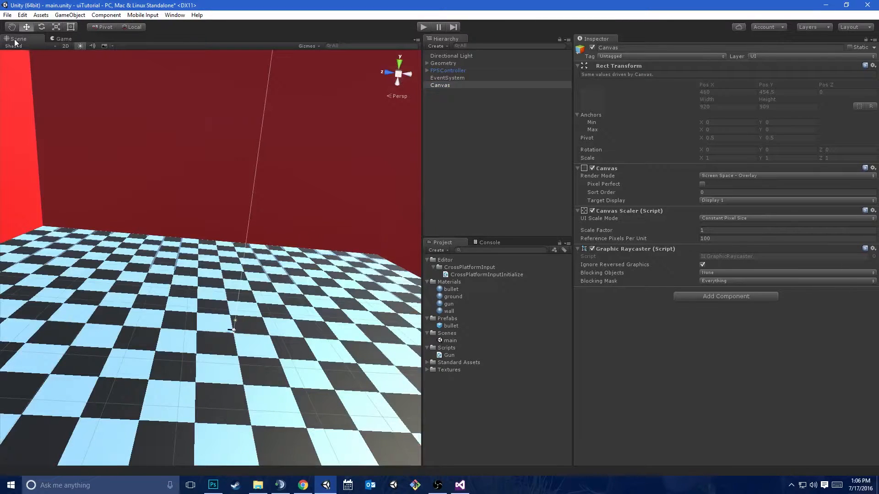
pyautogui.click(66, 46)
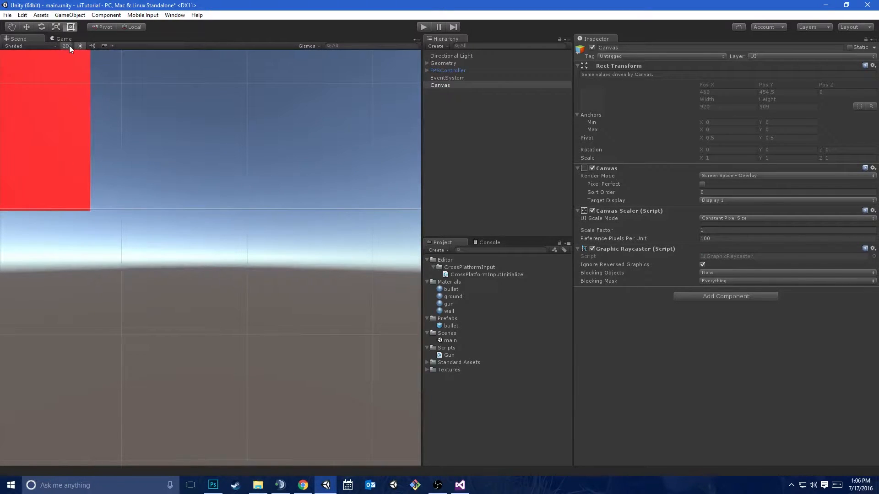
pyautogui.press('f')
pyautogui.scroll(6, 256, 219)
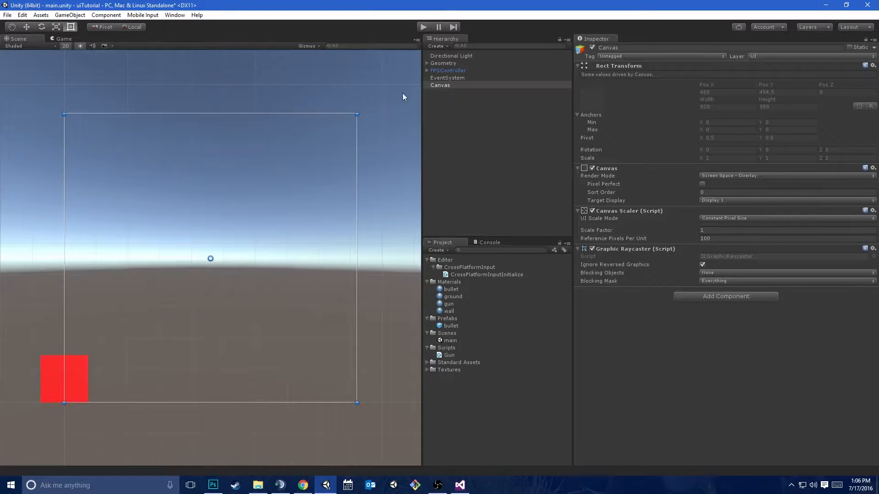
pyautogui.moveTo(422, 103); pyautogui.dragTo(701, 116)
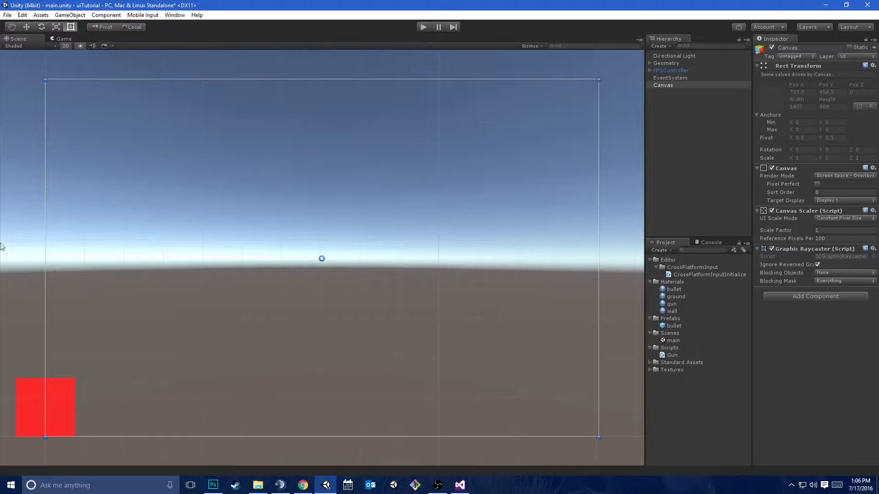
pyautogui.moveTo(643, 107); pyautogui.dragTo(784, 144)
# Switch to Chrome, close the reddit tab, and search Google Images for "dead space ui" in a new tab
pyautogui.moveTo(303, 484)
pyautogui.click(307, 451)
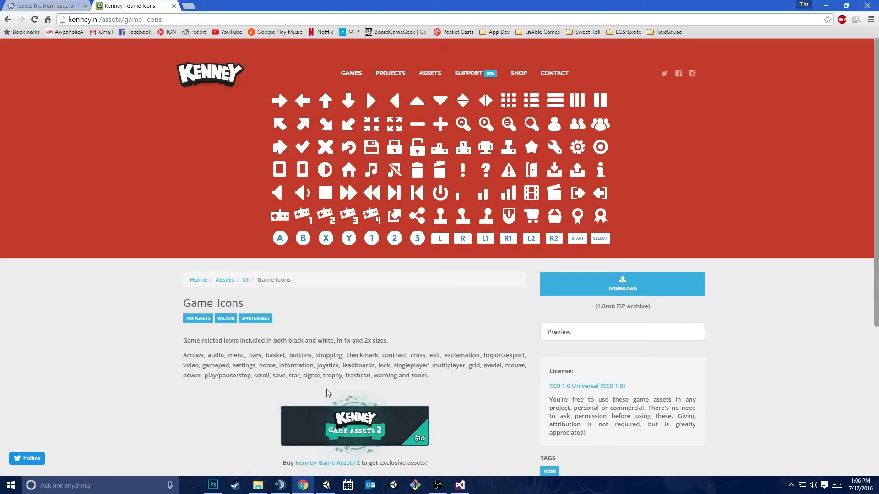
pyautogui.middleClick(31, 3)
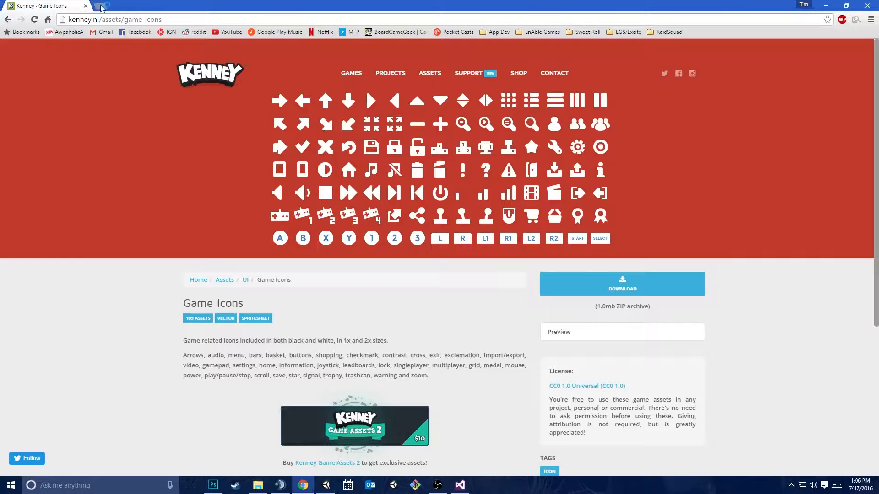
pyautogui.hotkey('ctrl', 't')
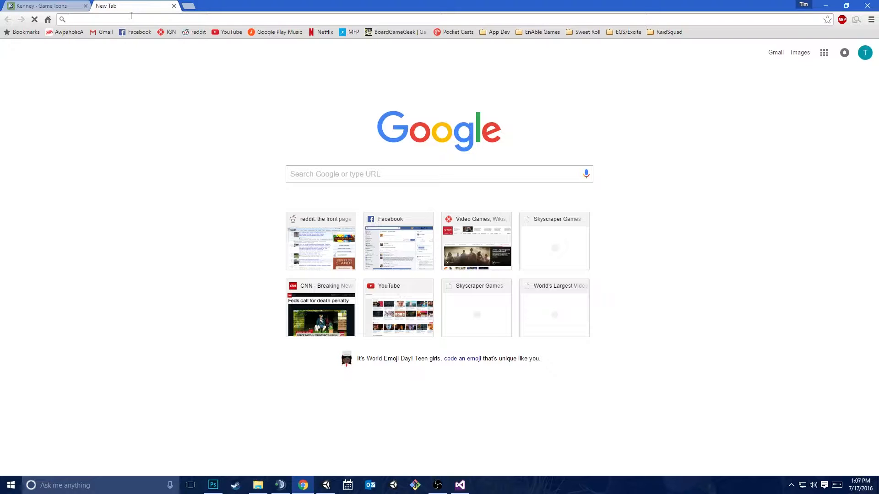
pyautogui.write('dead space ui')
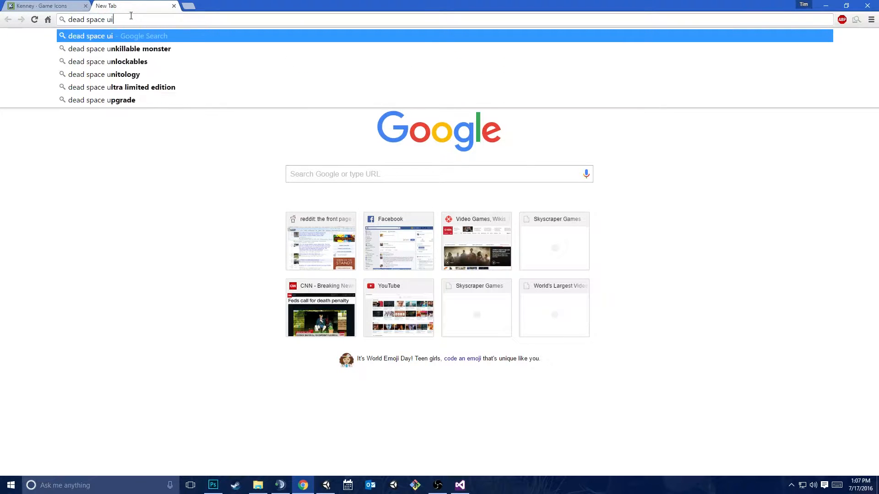
pyautogui.press('Return')
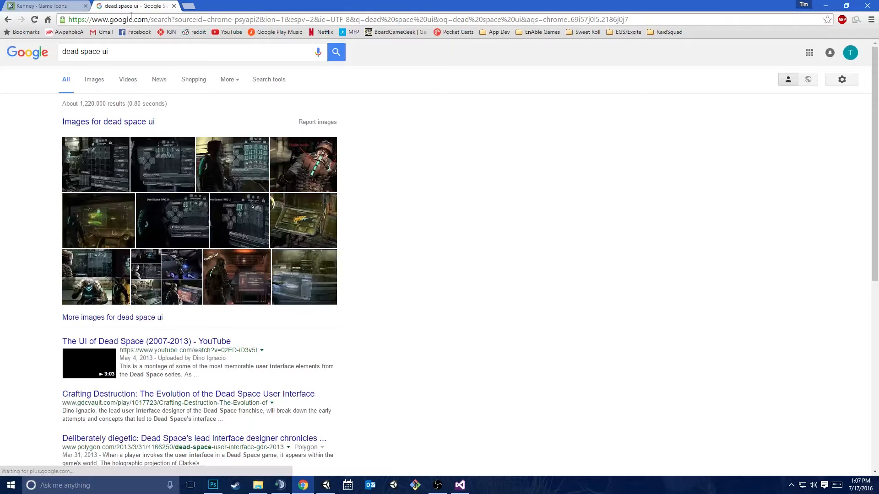
pyautogui.click(89, 87)
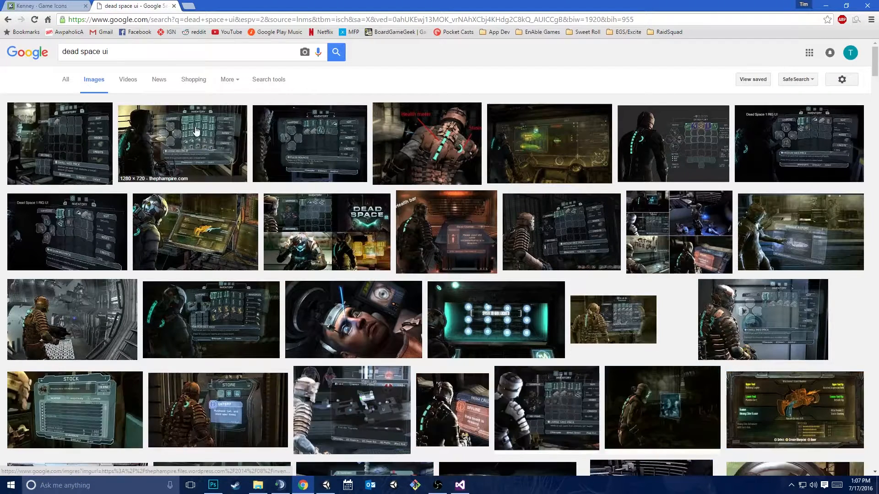
# Examine the Dead Space holographic inventory image and the labelled health and stasis meter image
pyautogui.click(196, 131)
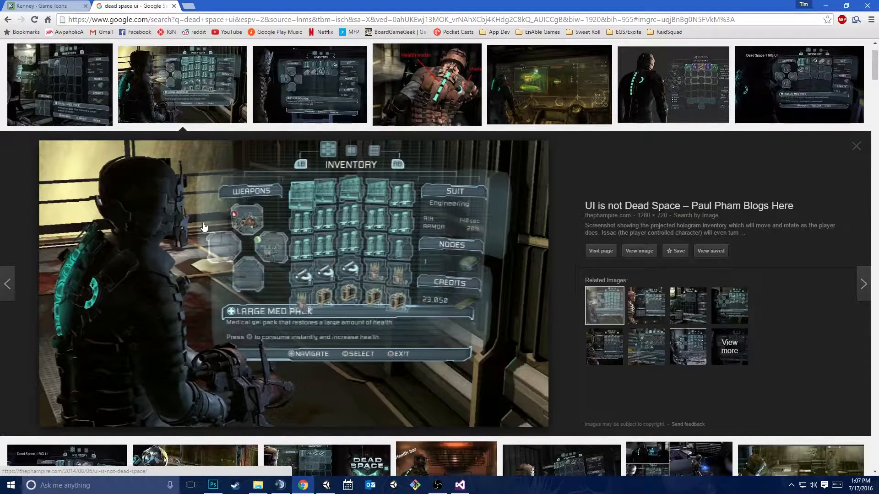
pyautogui.scroll(2, 251, 183)
pyautogui.click(440, 142)
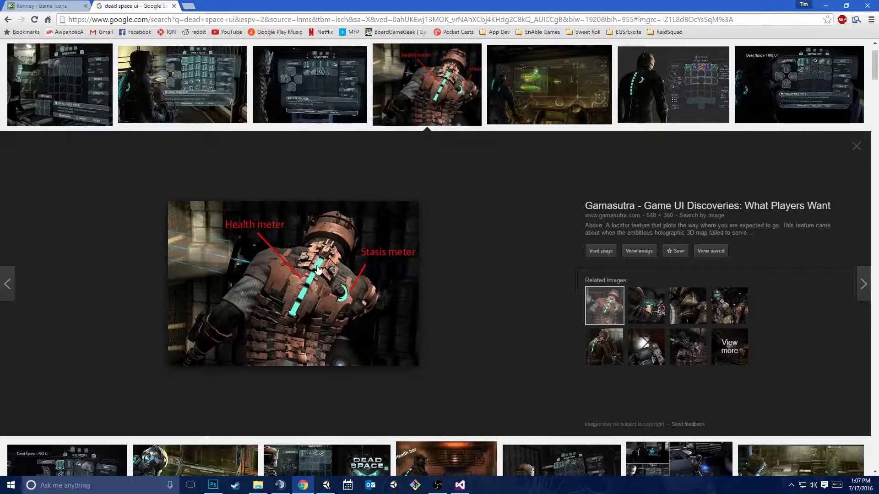
pyautogui.scroll(1, 296, 322)
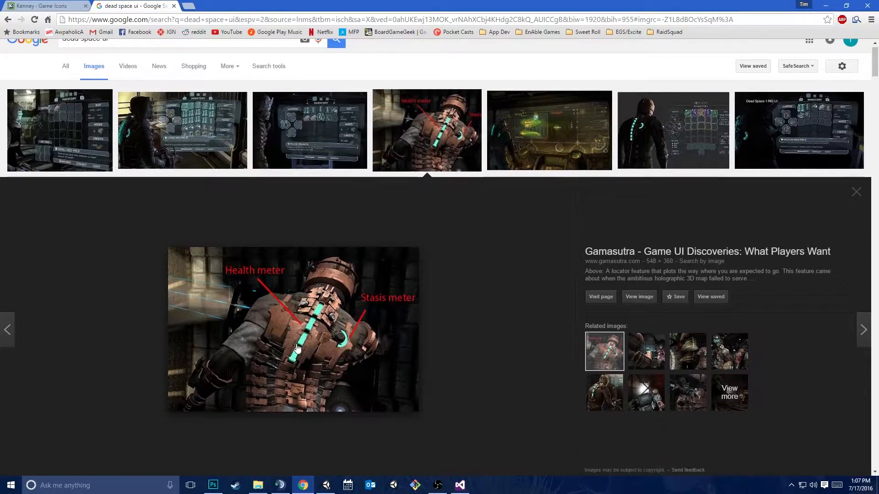
# Search Google Images for "splinter cell conviction ui" and preview the "Cover to cover" screenshot
pyautogui.scroll(1, 297, 345)
pyautogui.moveTo(162, 52); pyautogui.dragTo(3, 25)
pyautogui.write('splinter cell conviction')
pyautogui.press('Return')
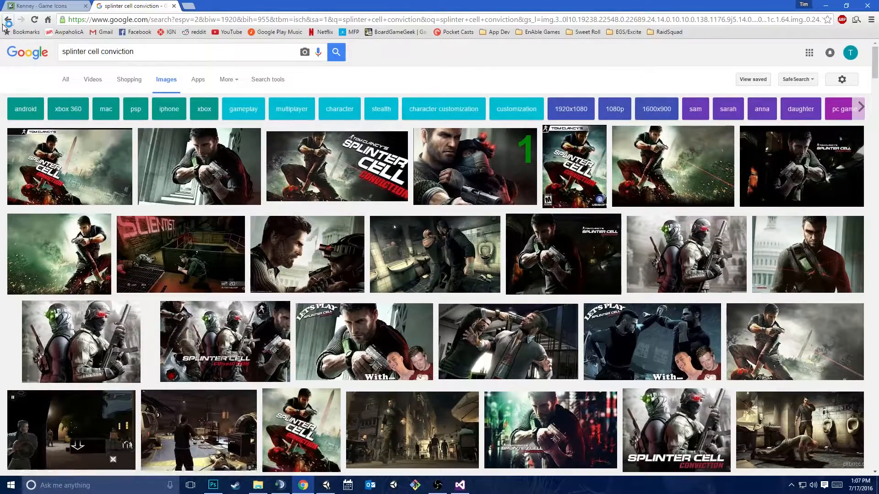
pyautogui.click(138, 53)
pyautogui.write('ui')
pyautogui.press('Return')
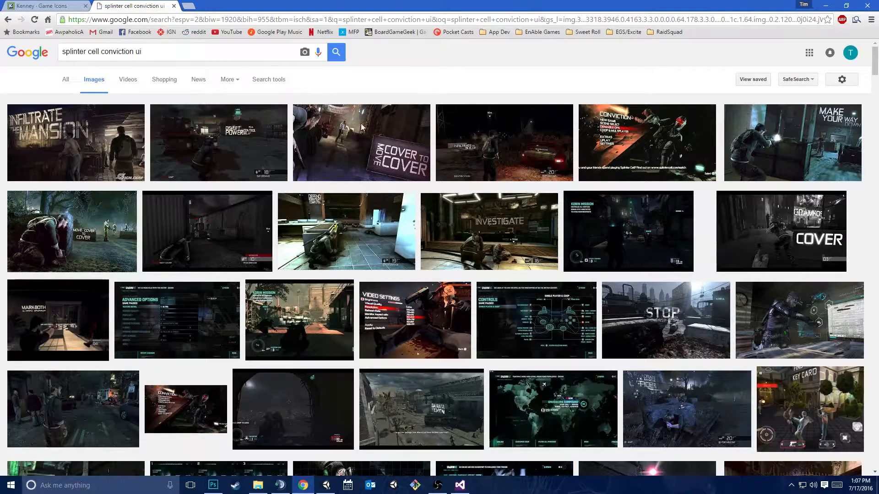
pyautogui.click(397, 160)
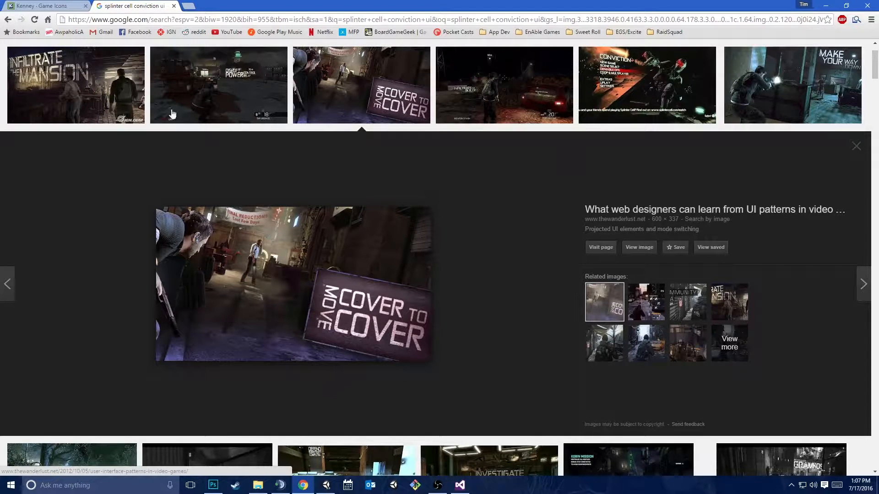
# Return to Unity, check the Game view, and add a UI Text object as a child of the Canvas
pyautogui.click(326, 484)
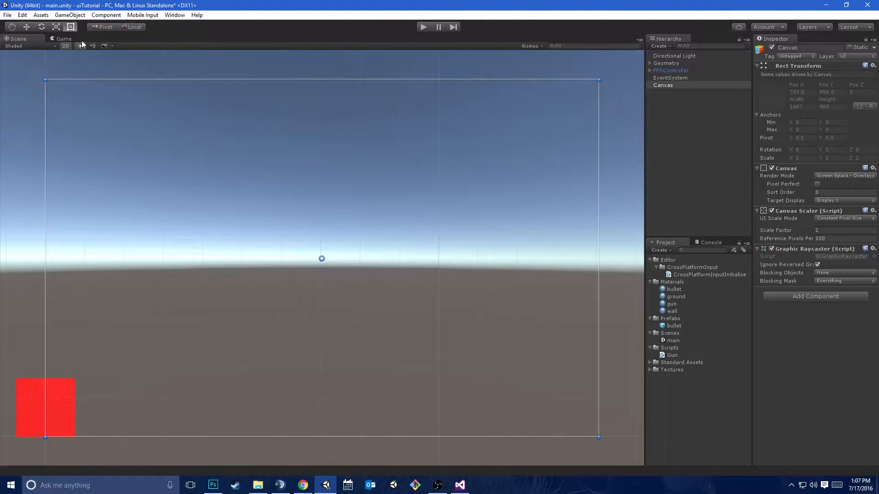
pyautogui.click(61, 39)
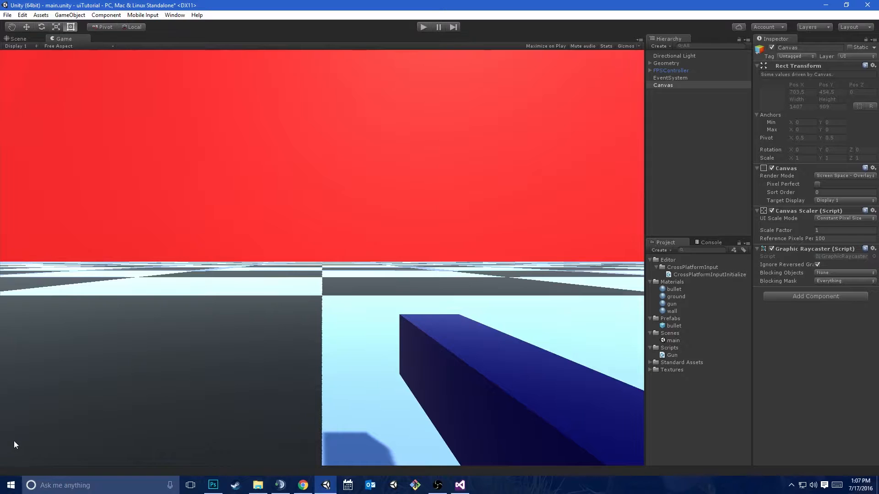
pyautogui.click(18, 39)
pyautogui.rightClick(703, 88)
pyautogui.moveTo(744, 213)
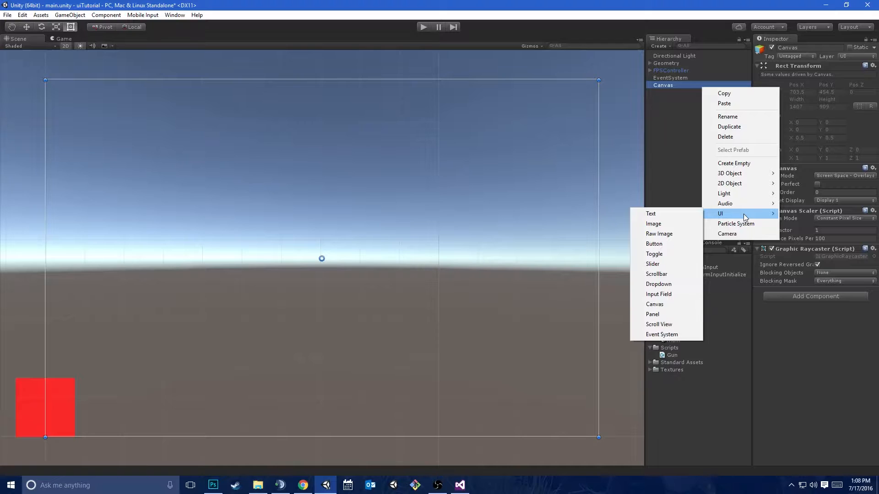
pyautogui.click(680, 213)
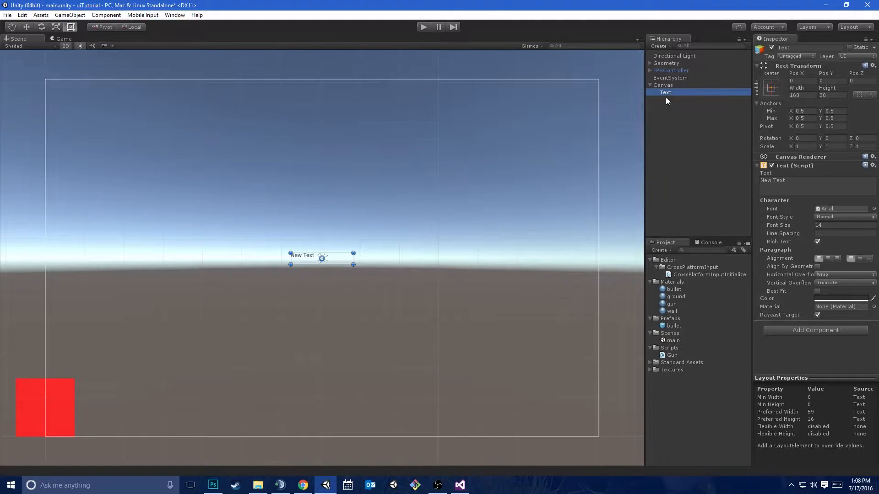
# Enlarge the Text object's rectangle to about 179.3 by 100.3
pyautogui.scroll(5, 311, 256)
pyautogui.scroll(1, 299, 247)
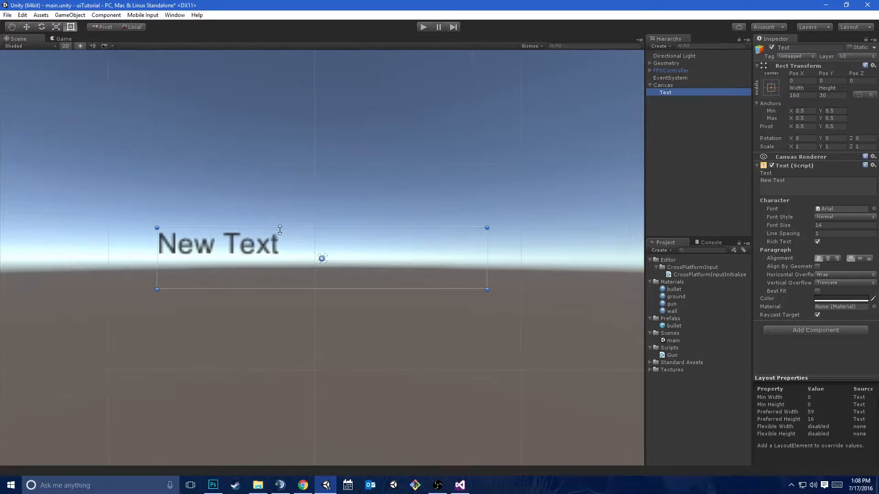
pyautogui.moveTo(280, 230); pyautogui.dragTo(357, 165)
pyautogui.moveTo(487, 290); pyautogui.dragTo(527, 372)
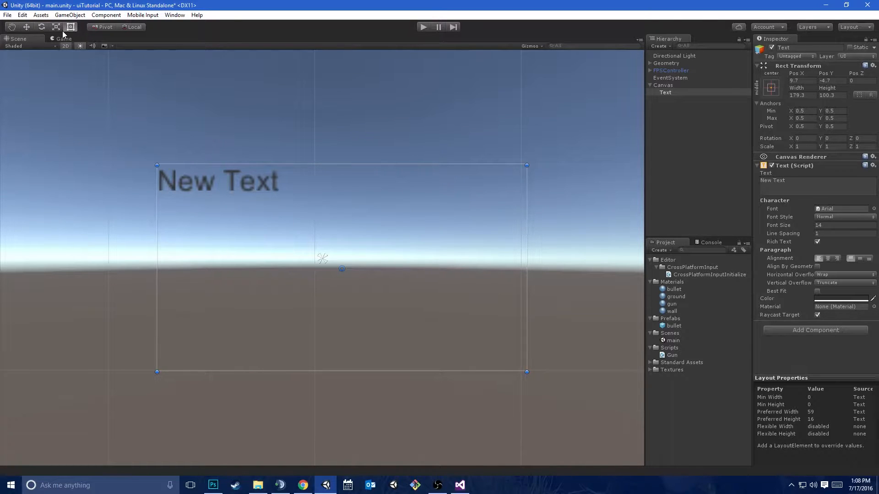
# Move the Text object to about X -0.3, Y 18.4 and rotate it about -44 degrees around Z
pyautogui.press('q')
pyautogui.moveTo(173, 166); pyautogui.dragTo(183, 192)
pyautogui.press('w')
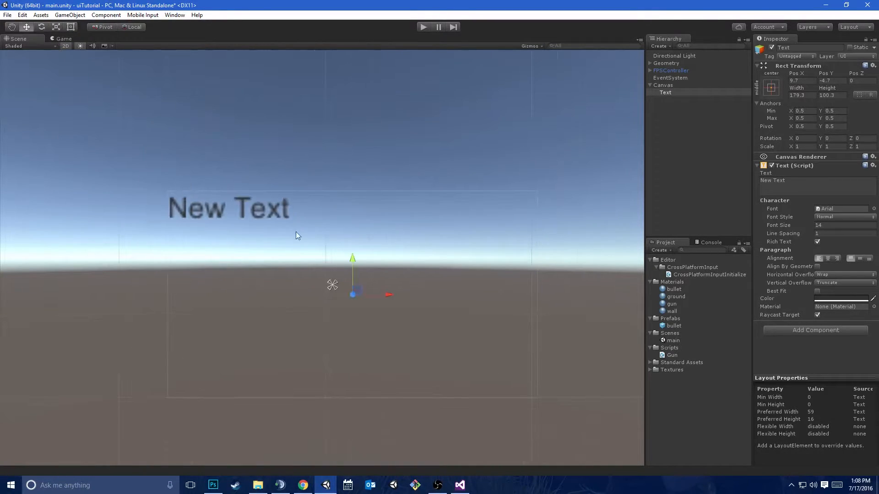
pyautogui.moveTo(355, 298); pyautogui.dragTo(381, 280)
pyautogui.press('e')
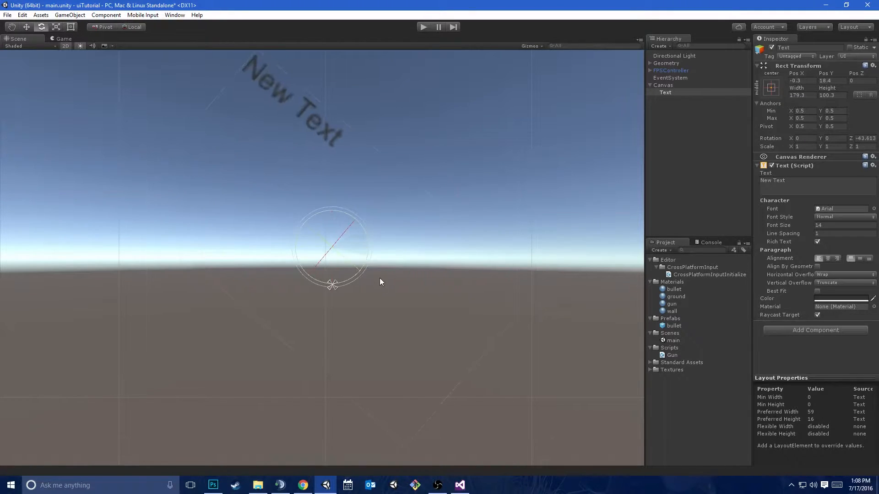
# Undo the Text object's rotation and shrink its rectangle to about 160.8 by 93.2
pyautogui.hotkey('ctrl', 'z')
pyautogui.press('t')
pyautogui.moveTo(332, 247); pyautogui.dragTo(372, 264)
pyautogui.hotkey('ctrl', 'z')
pyautogui.press('t')
pyautogui.moveTo(516, 351); pyautogui.dragTo(462, 321)
pyautogui.scroll(-5, 438, 309)
pyautogui.scroll(-4, 377, 336)
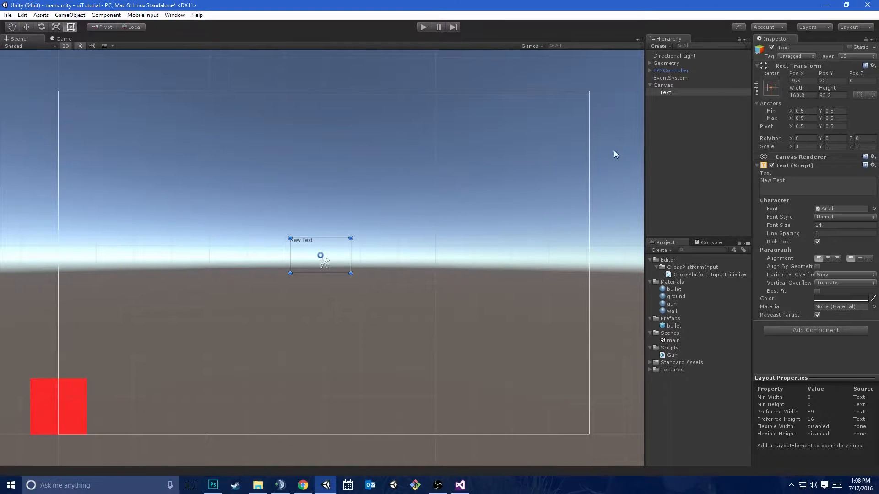
# Widen the Inspector and compare the components of the EventSystem, Directional Light, Canvas and Text objects
pyautogui.moveTo(751, 118); pyautogui.dragTo(519, 144)
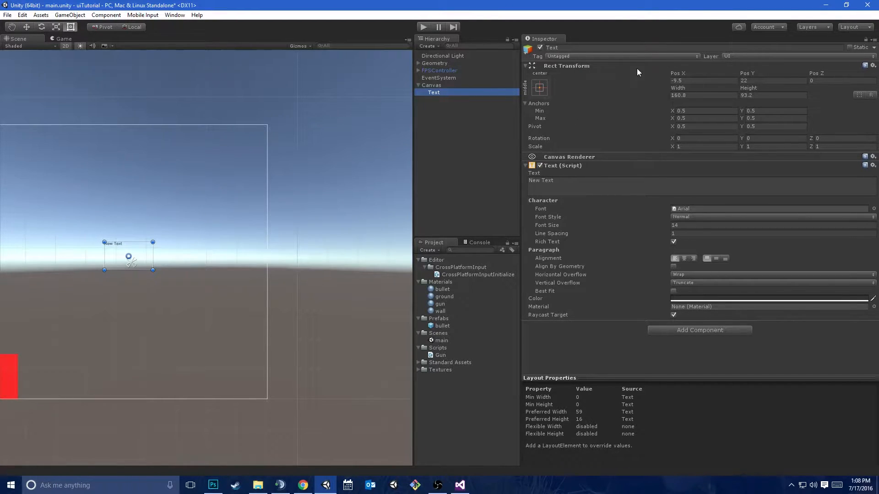
pyautogui.click(474, 79)
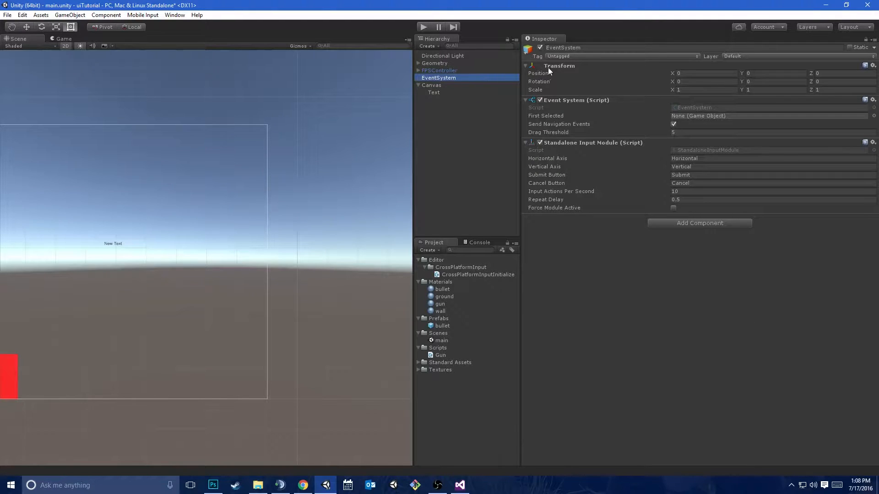
pyautogui.click(473, 56)
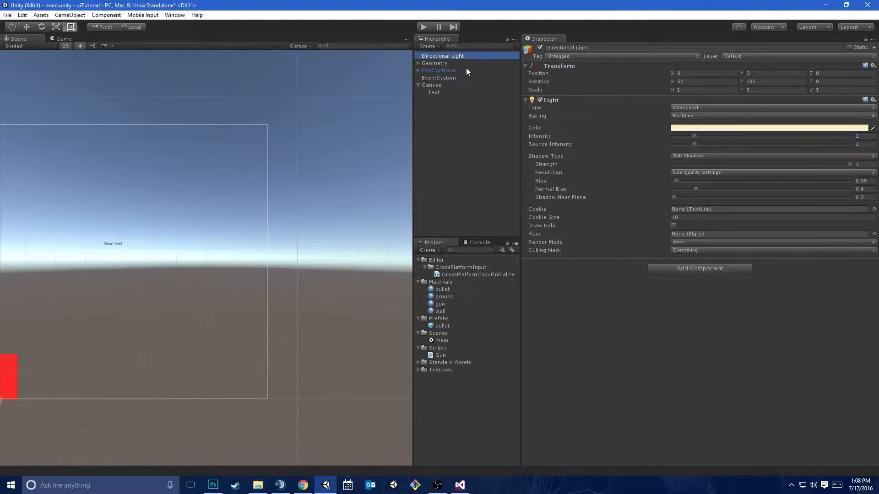
pyautogui.click(455, 86)
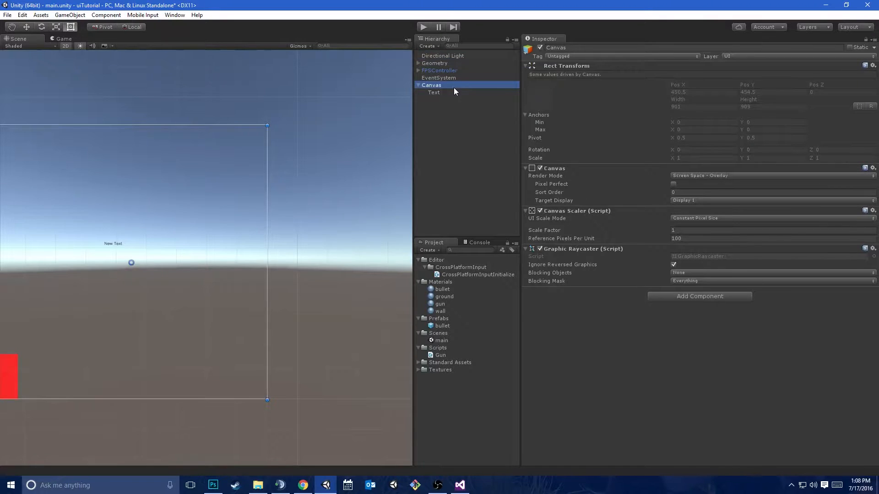
pyautogui.click(447, 93)
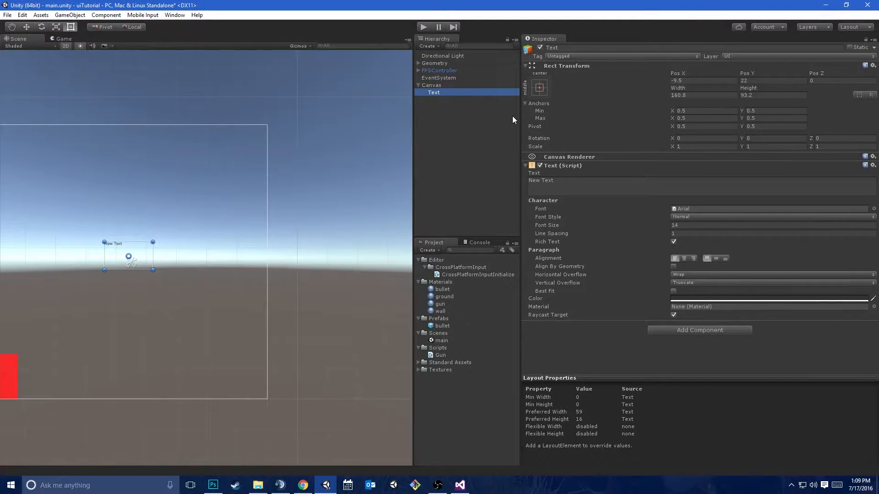
# Switch to Photoshop and mark the four corner points of a wide rectangle with brush dots on the white layer
pyautogui.click(213, 486)
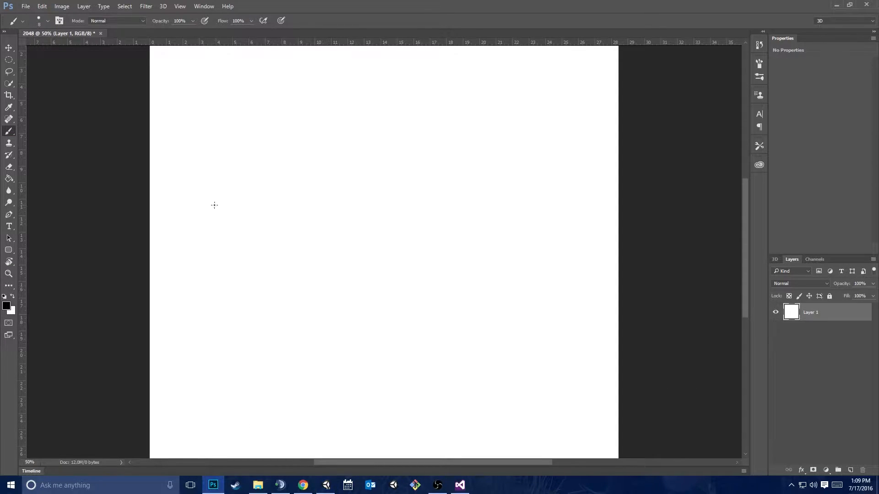
pyautogui.moveTo(236, 153); pyautogui.dragTo(236, 158)
pyautogui.click(453, 154)
pyautogui.moveTo(233, 262); pyautogui.dragTo(233, 264)
# Brush two vertical and two horizontal lines through the corner dots, extending past them to outline a rectangle
pyautogui.moveTo(235, 121); pyautogui.dragTo(234, 204)
pyautogui.moveTo(236, 161); pyautogui.dragTo(235, 240)
pyautogui.moveTo(233, 192); pyautogui.dragTo(227, 288)
pyautogui.moveTo(232, 241); pyautogui.dragTo(234, 305)
pyautogui.moveTo(230, 262); pyautogui.dragTo(234, 309)
pyautogui.moveTo(234, 275); pyautogui.dragTo(234, 317)
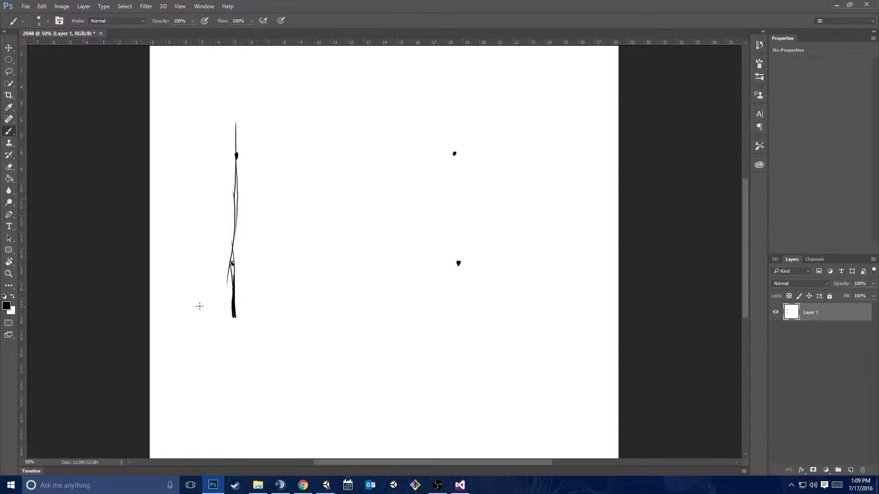
pyautogui.moveTo(183, 265)
pyautogui.mouseDown()
pyautogui.moveTo(265, 252)
pyautogui.moveTo(504, 266)
pyautogui.mouseUp()
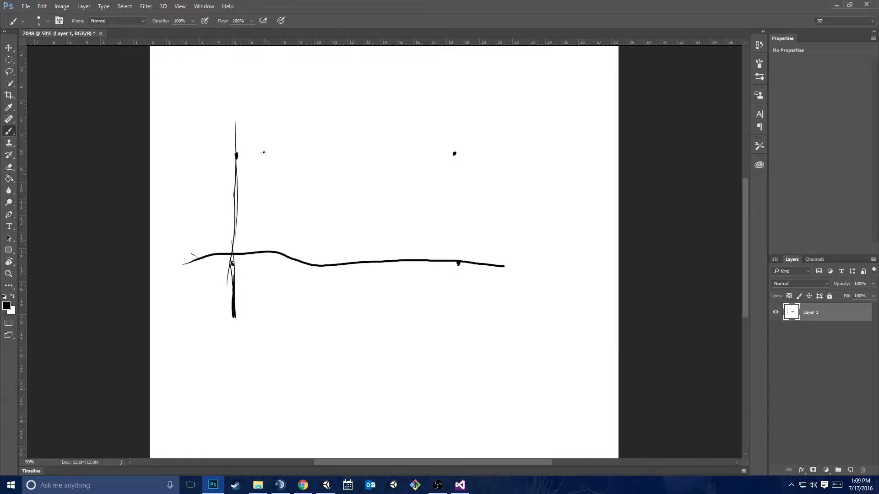
pyautogui.moveTo(201, 154); pyautogui.dragTo(470, 164)
pyautogui.moveTo(451, 119); pyautogui.dragTo(452, 325)
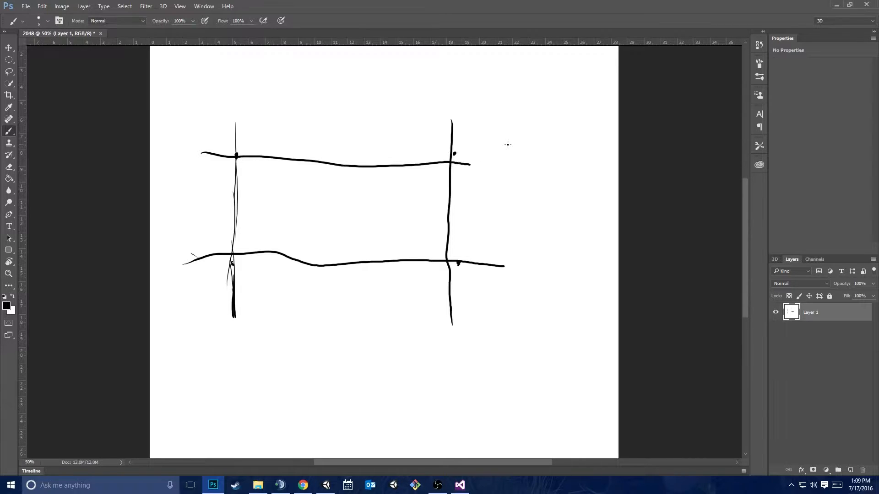
# Clear the sketch by filling the whole layer with white, and add a transparent layer above it
pyautogui.hotkey('alt', 'Tab')
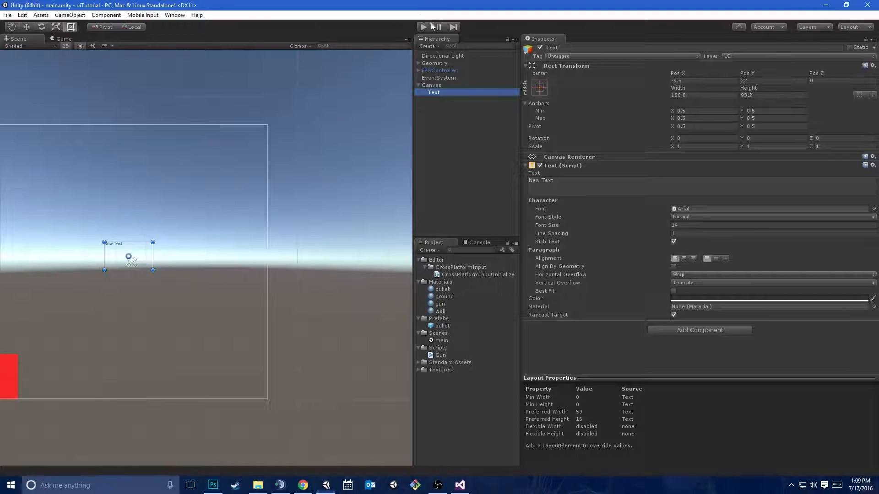
pyautogui.hotkey('alt', 'Tab')
pyautogui.hotkey('ctrl', 'a')
pyautogui.hotkey('ctrl', 'x')
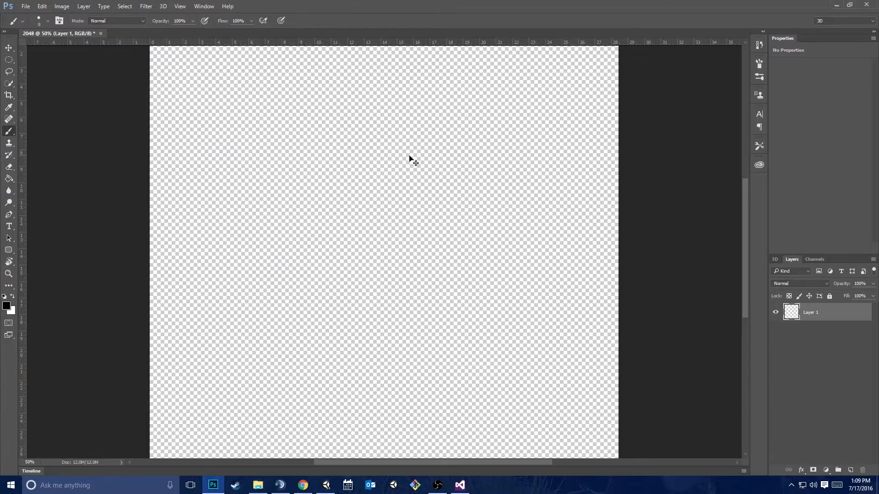
pyautogui.hotkey('ctrl', 'z')
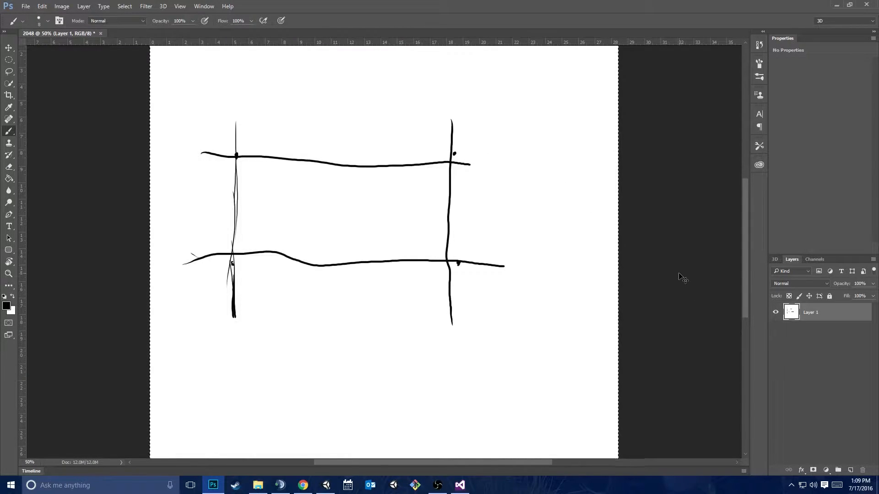
pyautogui.hotkey('shift', 'F5')
pyautogui.press('Return')
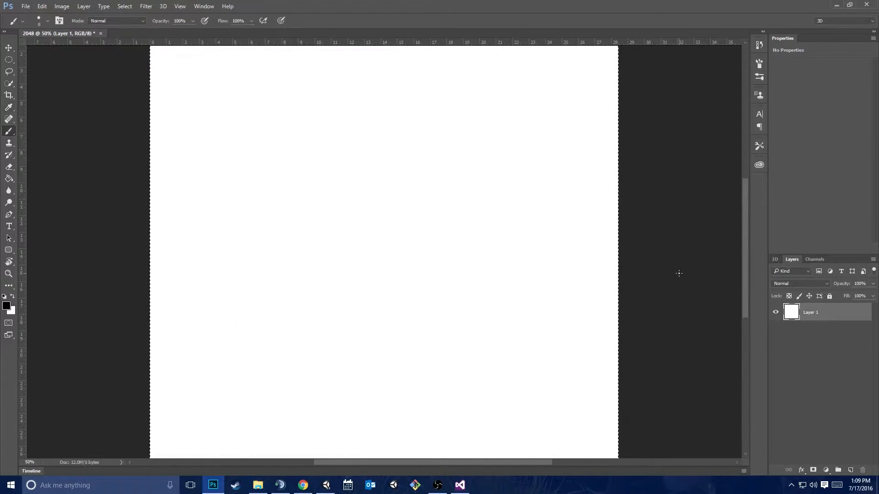
pyautogui.hotkey('ctrl', 'v')
# Return to Unity and change the Text object's content to "Hello Unity Ui"
pyautogui.hotkey('alt', 'Tab')
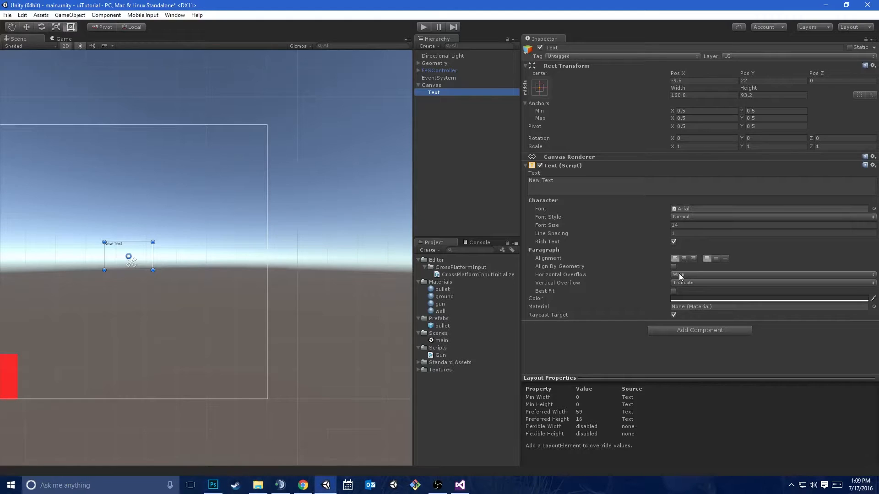
pyautogui.click(473, 111)
pyautogui.click(477, 92)
pyautogui.click(583, 191)
pyautogui.write('Hello Unity UI')
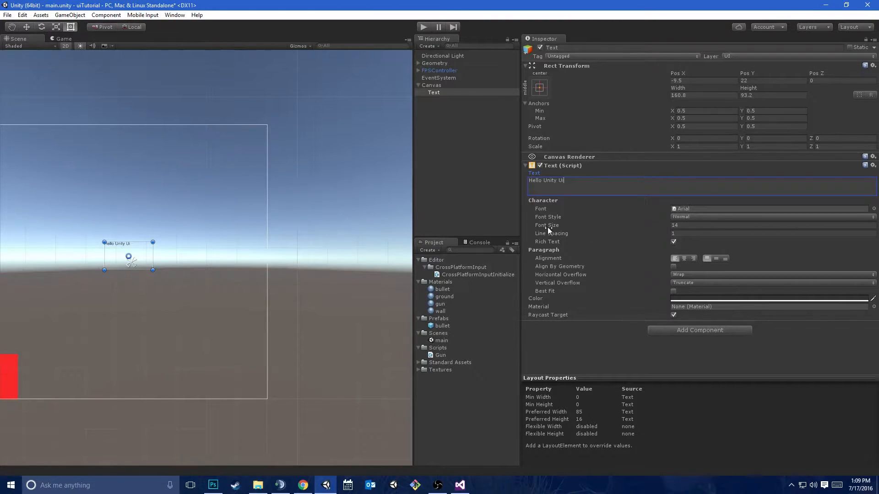
# Try a different font size for the Text object and undo the change
pyautogui.moveTo(547, 227); pyautogui.dragTo(575, 230)
pyautogui.hotkey('ctrl', 'z')
pyautogui.press('f')
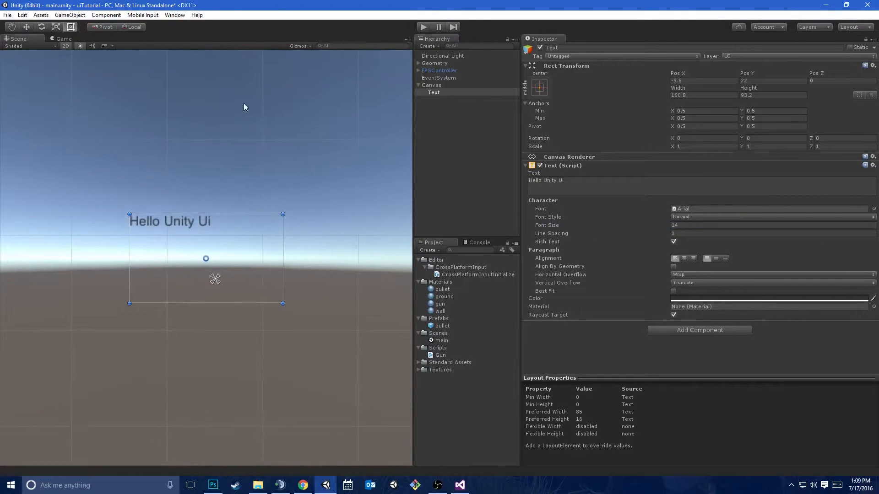
pyautogui.scroll(-4, 130, 183)
pyautogui.scroll(-2, 137, 185)
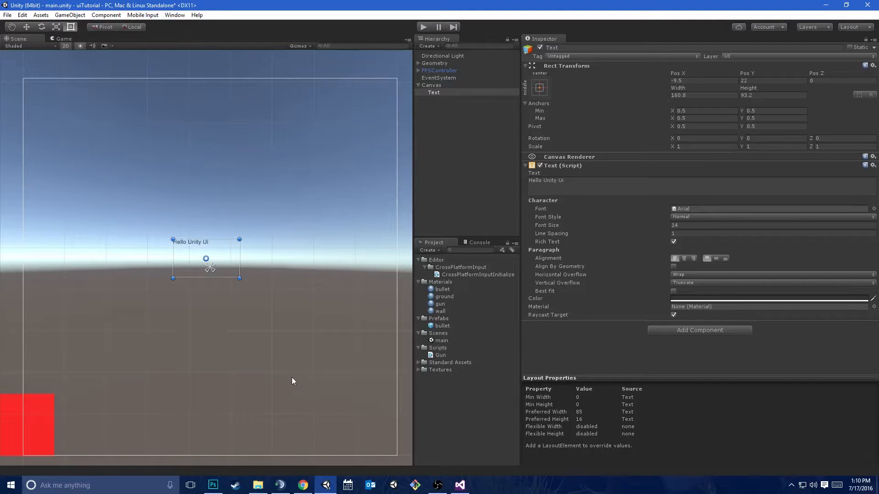
# Switch to Photoshop and brush a wide screen outline with a small box inside its lower-left corner
pyautogui.click(213, 485)
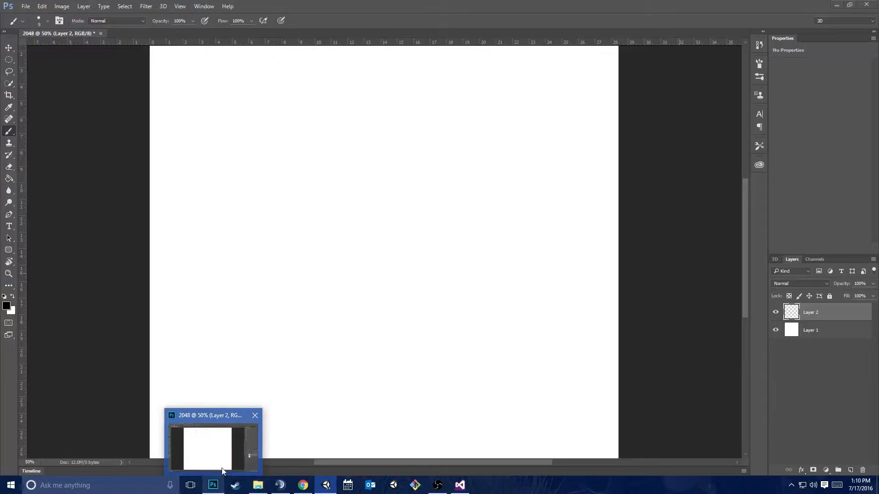
pyautogui.press('m')
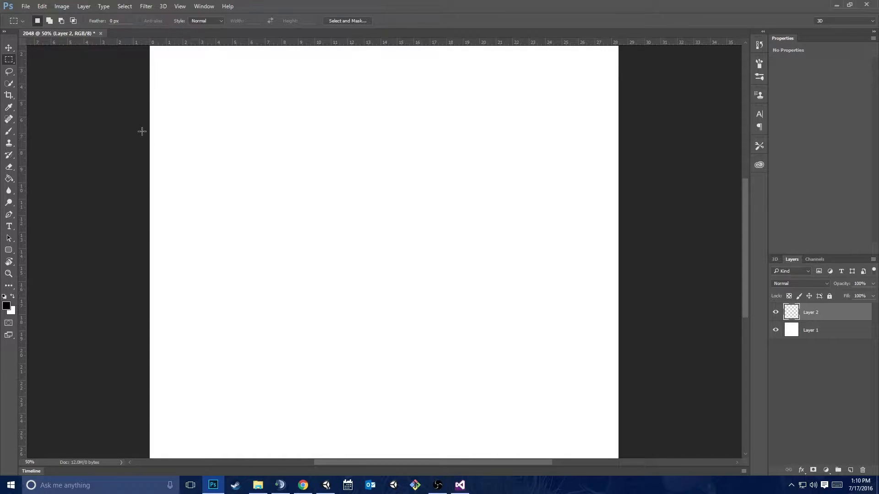
pyautogui.press('b')
pyautogui.moveTo(195, 171)
pyautogui.mouseDown()
pyautogui.moveTo(196, 270)
pyautogui.moveTo(364, 269)
pyautogui.mouseUp()
pyautogui.moveTo(196, 167)
pyautogui.mouseDown()
pyautogui.moveTo(372, 173)
pyautogui.moveTo(353, 242)
pyautogui.moveTo(358, 270)
pyautogui.mouseUp()
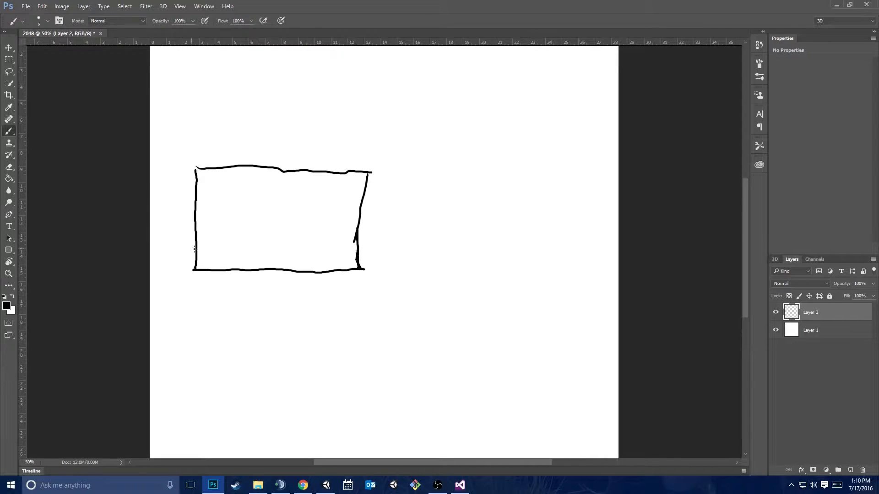
pyautogui.moveTo(201, 259)
pyautogui.mouseDown()
pyautogui.moveTo(230, 267)
pyautogui.moveTo(230, 253)
pyautogui.moveTo(201, 253)
pyautogui.moveTo(200, 267)
pyautogui.mouseUp()
# Brush a square screen outline beside the wide one, with small boxes inside and outside its lower-left corner
pyautogui.moveTo(430, 171)
pyautogui.mouseDown()
pyautogui.moveTo(432, 264)
pyautogui.moveTo(531, 258)
pyautogui.mouseUp()
pyautogui.moveTo(525, 163); pyautogui.dragTo(525, 250)
pyautogui.moveTo(430, 169); pyautogui.dragTo(525, 164)
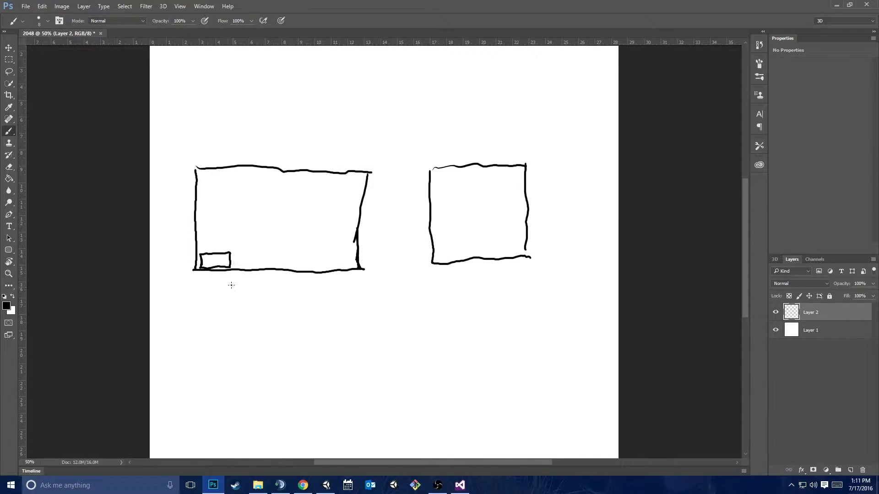
pyautogui.moveTo(404, 250)
pyautogui.mouseDown()
pyautogui.moveTo(427, 250)
pyautogui.moveTo(409, 269)
pyautogui.moveTo(404, 248)
pyautogui.mouseUp()
pyautogui.moveTo(438, 248)
pyautogui.mouseDown()
pyautogui.moveTo(456, 259)
pyautogui.moveTo(459, 248)
pyautogui.moveTo(438, 251)
pyautogui.mouseUp()
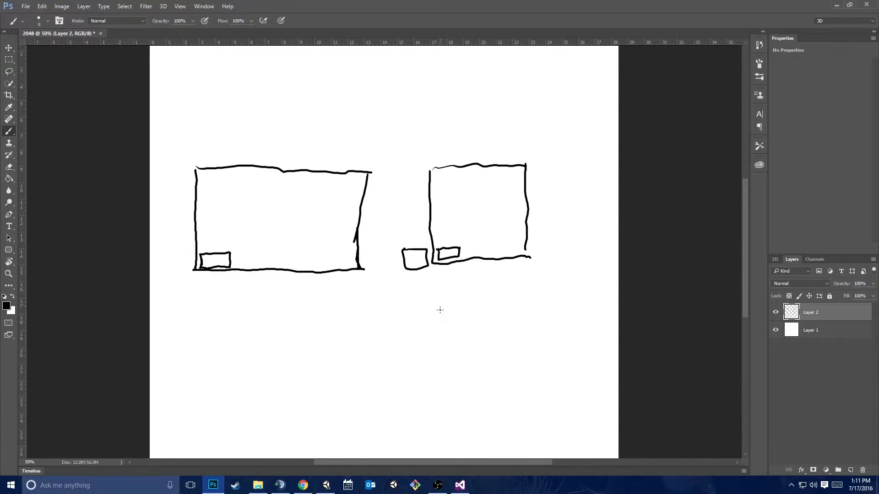
pyautogui.moveTo(437, 239)
pyautogui.mouseDown()
pyautogui.moveTo(439, 247)
pyautogui.moveTo(451, 238)
pyautogui.moveTo(437, 240)
pyautogui.mouseUp()
# Sketch a third screen outline below the others, with narrow bands along its upper and lower edges
pyautogui.moveTo(258, 314)
pyautogui.mouseDown()
pyautogui.moveTo(273, 429)
pyautogui.moveTo(440, 422)
pyautogui.moveTo(453, 362)
pyautogui.moveTo(439, 298)
pyautogui.moveTo(258, 316)
pyautogui.moveTo(440, 310)
pyautogui.mouseUp()
pyautogui.moveTo(272, 420); pyautogui.dragTo(466, 405)
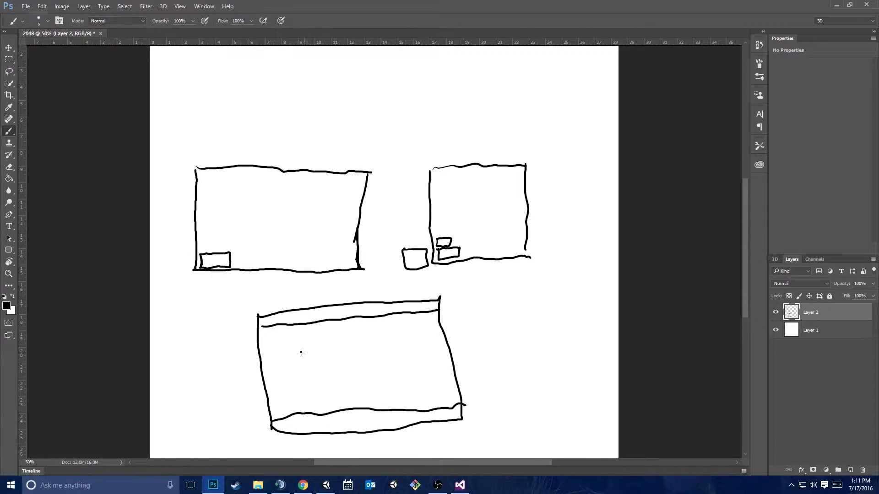
pyautogui.moveTo(263, 330); pyautogui.dragTo(271, 375)
pyautogui.moveTo(441, 492)
pyautogui.moveTo(197, 244); pyautogui.dragTo(228, 264)
pyautogui.hotkey('ctrl', 'z')
pyautogui.press('m')
pyautogui.moveTo(198, 249); pyautogui.dragTo(234, 266)
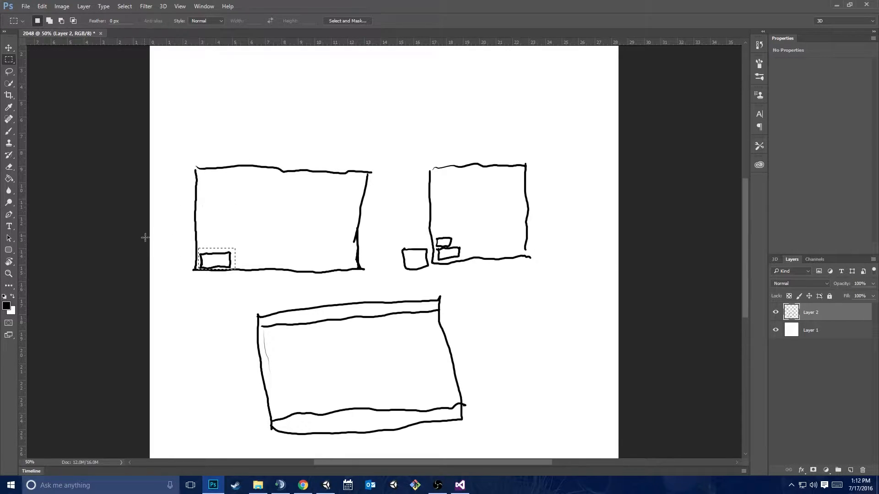
pyautogui.click(205, 303)
# Brush a centred box in the wide screen outline, with arrows pointing to it from all four edges
pyautogui.press('b')
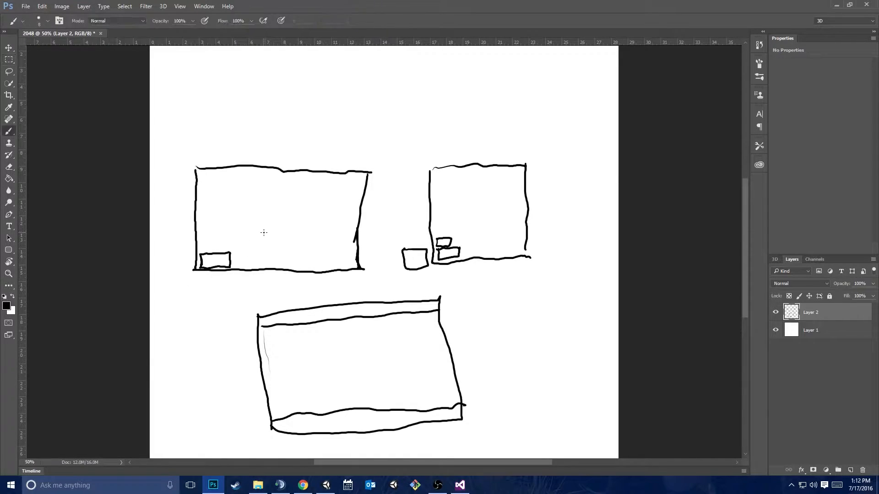
pyautogui.moveTo(261, 211)
pyautogui.mouseDown()
pyautogui.moveTo(260, 227)
pyautogui.moveTo(284, 239)
pyautogui.moveTo(301, 208)
pyautogui.moveTo(259, 207)
pyautogui.moveTo(260, 222)
pyautogui.mouseUp()
pyautogui.moveTo(277, 171)
pyautogui.mouseDown()
pyautogui.moveTo(277, 207)
pyautogui.moveTo(271, 199)
pyautogui.moveTo(284, 201)
pyautogui.mouseUp()
pyautogui.moveTo(357, 221)
pyautogui.mouseDown()
pyautogui.moveTo(301, 220)
pyautogui.moveTo(314, 228)
pyautogui.mouseUp()
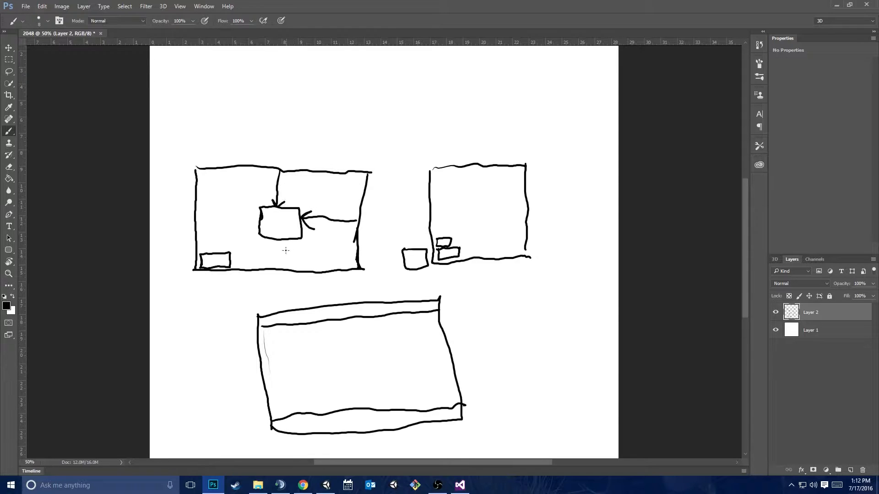
pyautogui.moveTo(280, 270); pyautogui.dragTo(280, 238)
pyautogui.moveTo(274, 243)
pyautogui.mouseDown()
pyautogui.moveTo(280, 237)
pyautogui.moveTo(287, 249)
pyautogui.mouseUp()
pyautogui.moveTo(195, 224); pyautogui.dragTo(259, 220)
pyautogui.moveTo(250, 215)
pyautogui.mouseDown()
pyautogui.moveTo(259, 222)
pyautogui.moveTo(252, 234)
pyautogui.mouseUp()
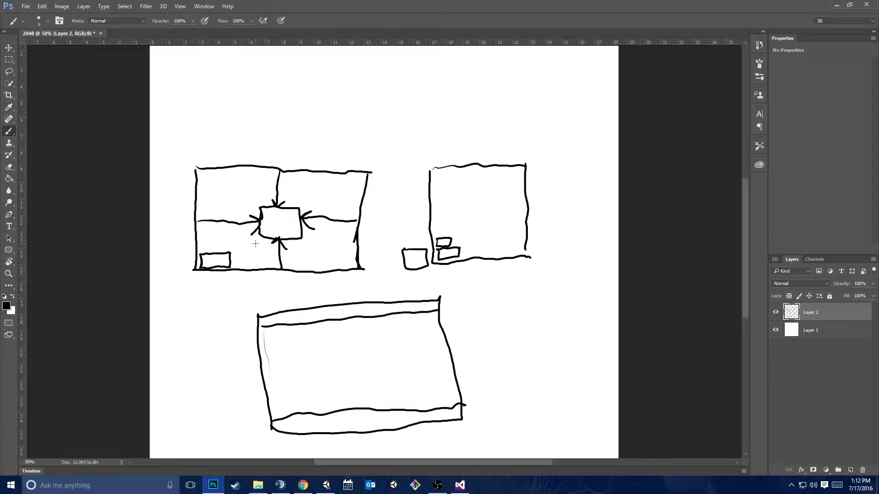
# Brush a smaller centred box in the square screen outline, with arrows pointing to it from all four edges
pyautogui.moveTo(476, 205)
pyautogui.mouseDown()
pyautogui.moveTo(483, 223)
pyautogui.moveTo(485, 204)
pyautogui.moveTo(462, 214)
pyautogui.moveTo(474, 214)
pyautogui.moveTo(468, 221)
pyautogui.moveTo(532, 216)
pyautogui.mouseUp()
pyautogui.moveTo(480, 169)
pyautogui.mouseDown()
pyautogui.moveTo(479, 206)
pyautogui.moveTo(485, 198)
pyautogui.moveTo(472, 234)
pyautogui.mouseUp()
pyautogui.moveTo(481, 224)
pyautogui.mouseDown()
pyautogui.moveTo(488, 232)
pyautogui.moveTo(481, 265)
pyautogui.mouseUp()
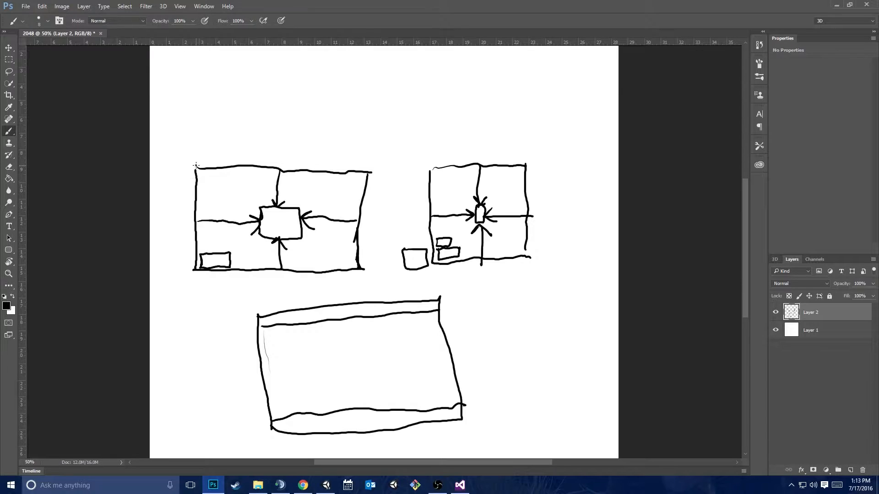
# Return to Unity, select the Canvas and widen the Scene view to examine the whole canvas outline
pyautogui.click(326, 485)
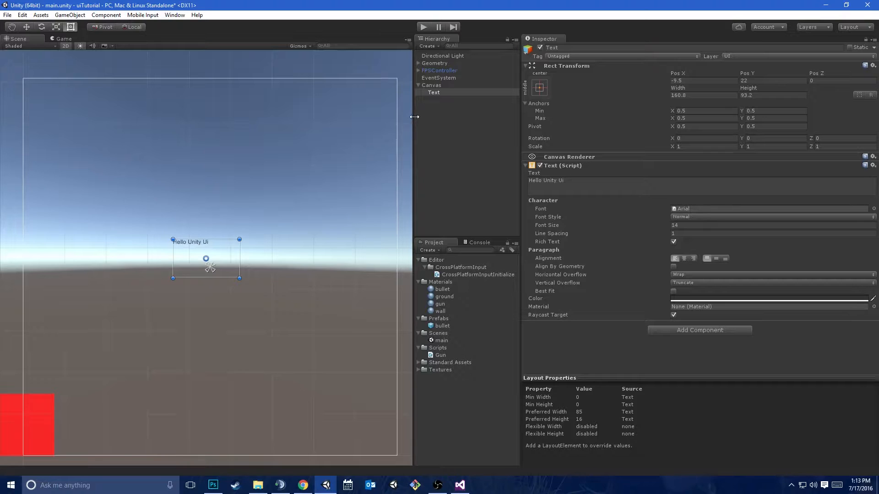
pyautogui.click(435, 92)
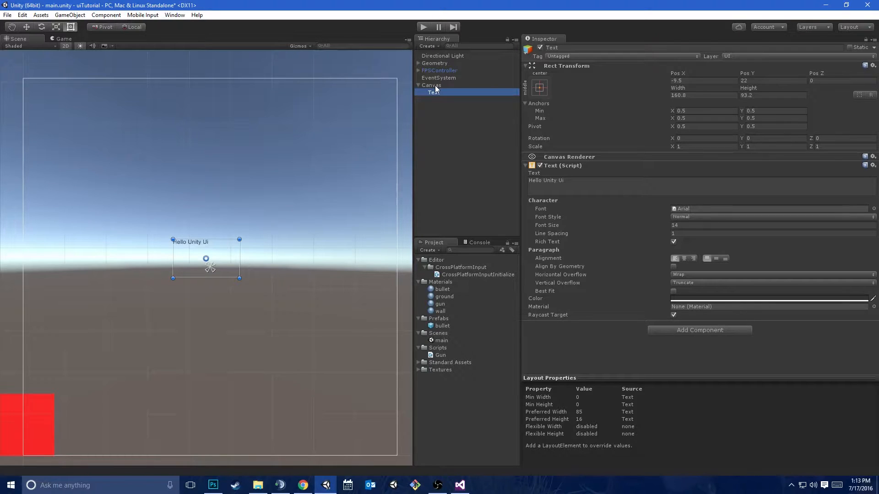
pyautogui.click(435, 86)
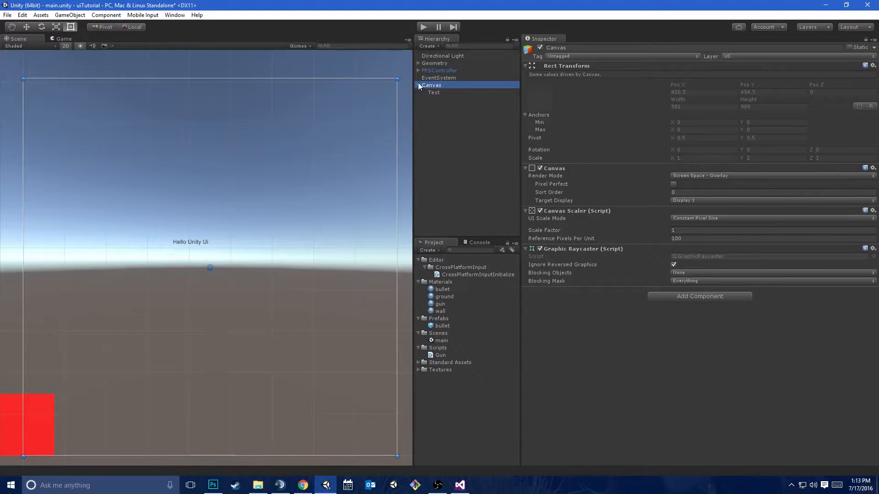
pyautogui.moveTo(411, 87); pyautogui.dragTo(509, 87)
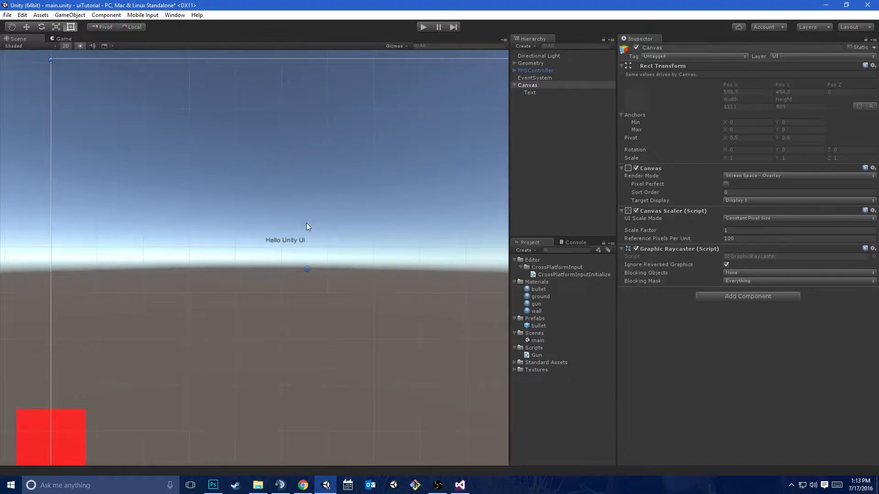
pyautogui.scroll(-8, 306, 223)
pyautogui.scroll(4, 294, 229)
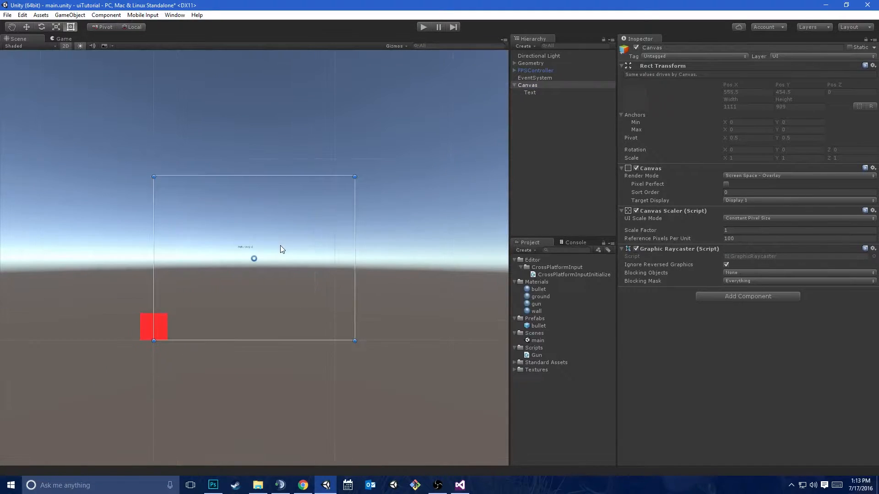
pyautogui.scroll(2, 281, 246)
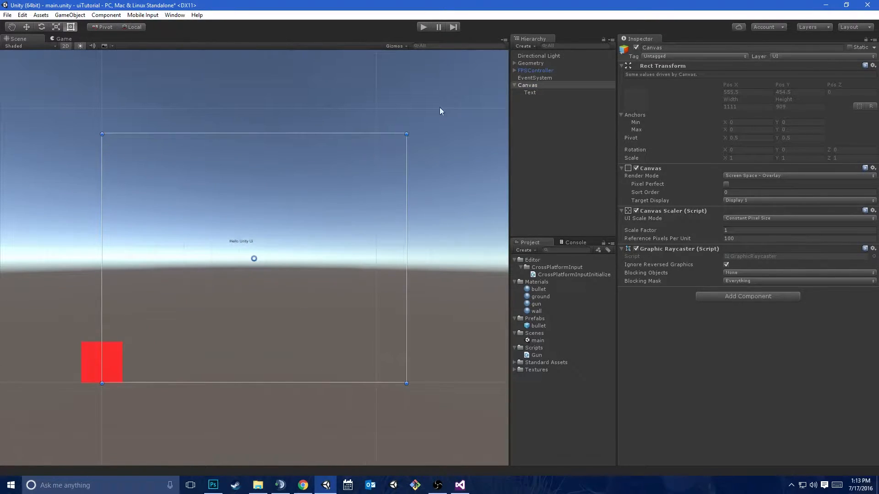
# Add a UI Image to the Canvas and move it over the text, to about X -46, Y 45
pyautogui.rightClick(522, 85)
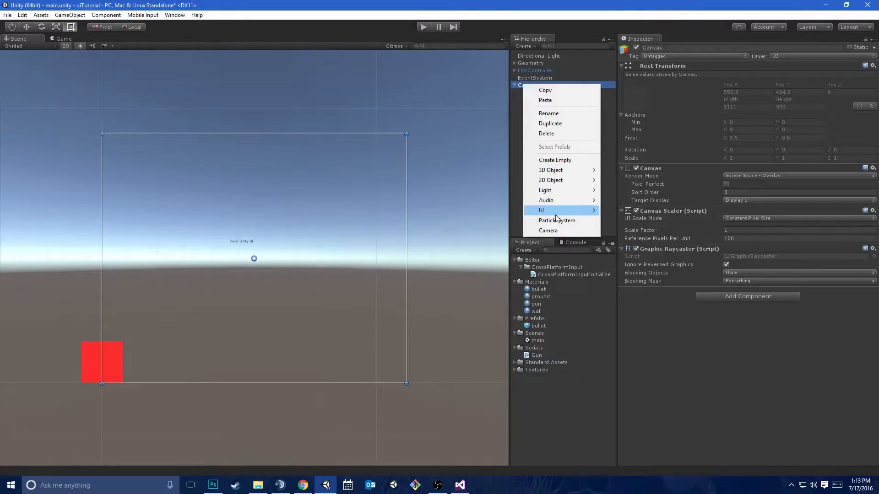
pyautogui.moveTo(556, 212)
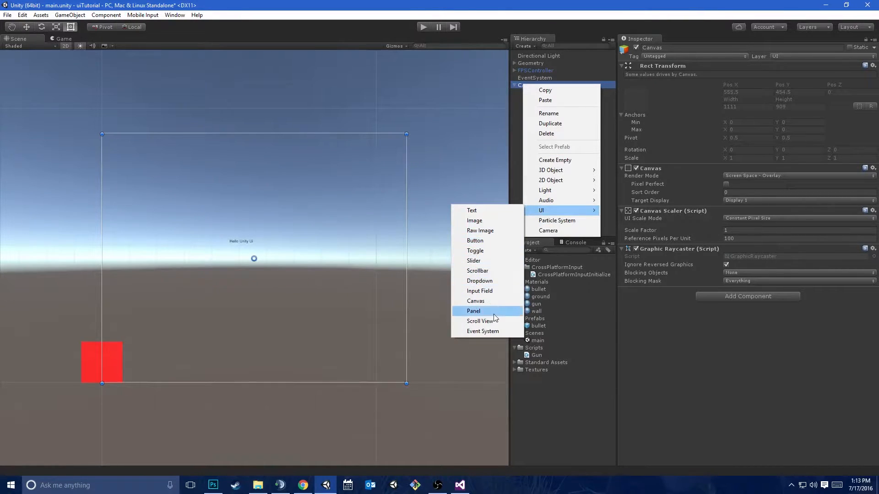
pyautogui.click(498, 218)
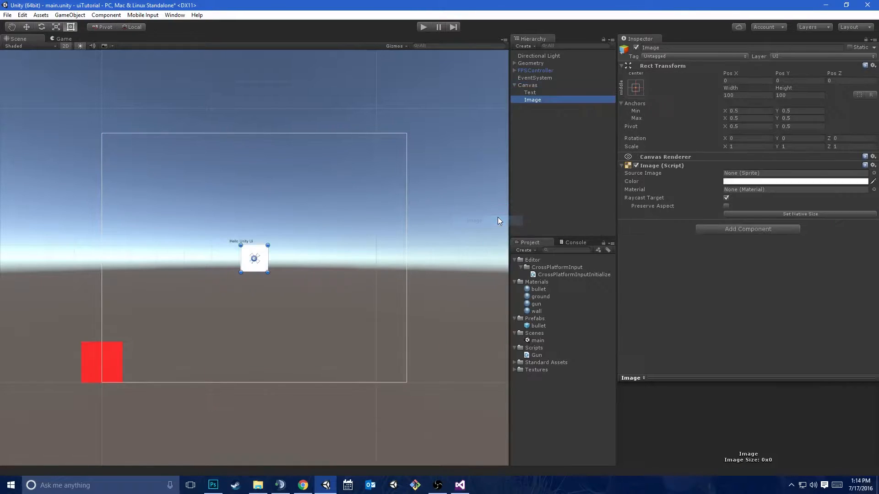
pyautogui.scroll(3, 257, 295)
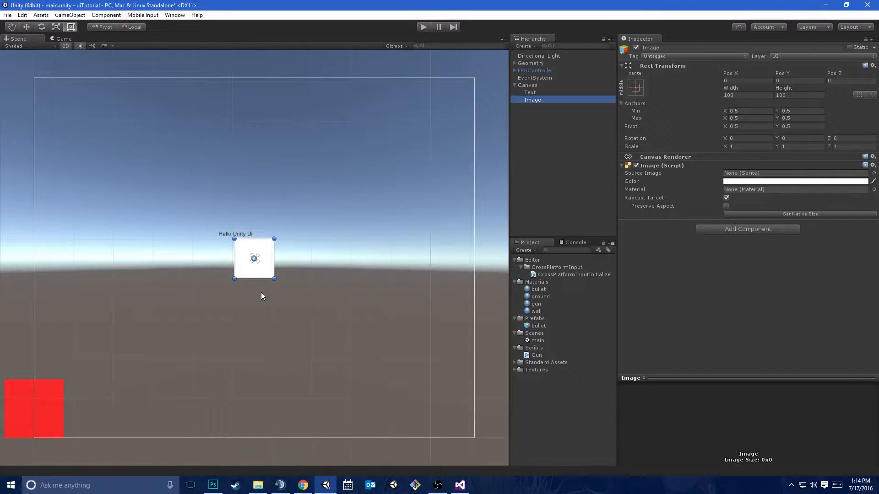
pyautogui.press('w')
pyautogui.moveTo(253, 254); pyautogui.dragTo(237, 241)
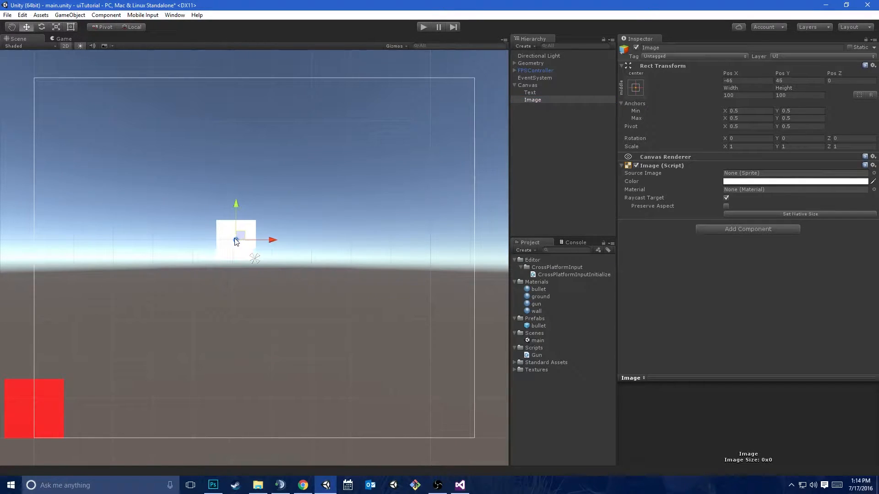
# Reorder the Canvas children so the Image sits above the Text in the hierarchy and draws behind it
pyautogui.scroll(3, 366, 114)
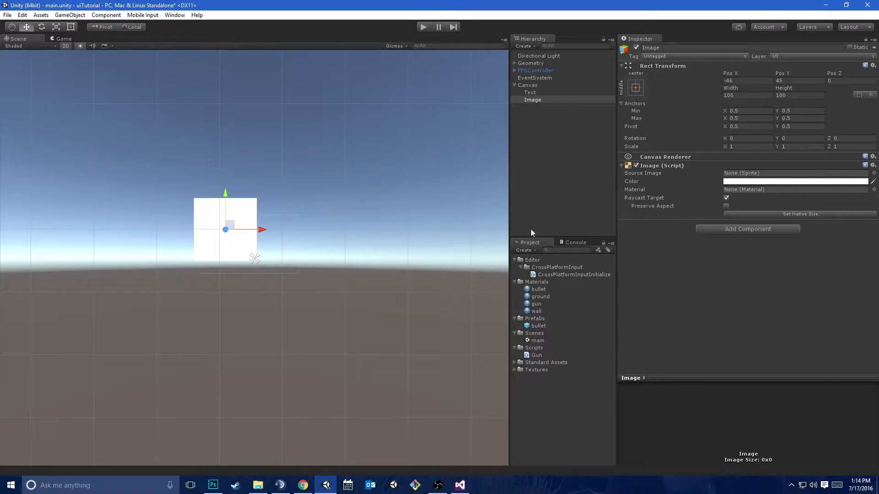
pyautogui.moveTo(532, 101); pyautogui.dragTo(540, 90)
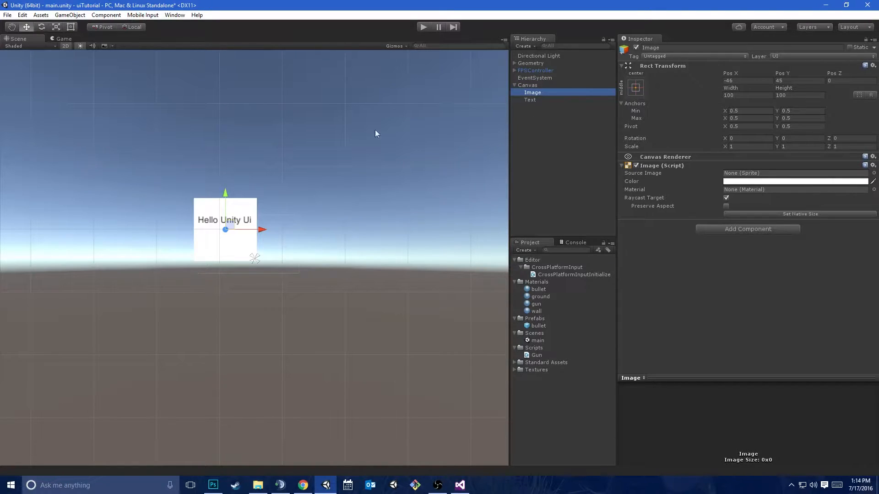
pyautogui.click(539, 99)
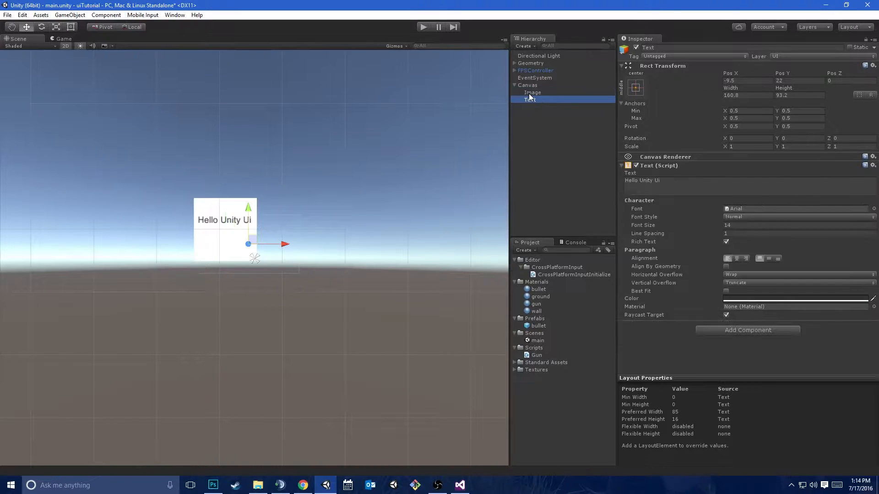
pyautogui.moveTo(537, 101); pyautogui.dragTo(553, 92)
pyautogui.click(538, 92)
pyautogui.moveTo(236, 220)
pyautogui.mouseDown()
pyautogui.moveTo(399, 199)
pyautogui.moveTo(168, 226)
pyautogui.moveTo(353, 296)
pyautogui.moveTo(394, 170)
pyautogui.moveTo(236, 218)
pyautogui.mouseUp()
pyautogui.moveTo(539, 102)
pyautogui.mouseDown()
pyautogui.moveTo(540, 84)
pyautogui.moveTo(536, 99)
pyautogui.moveTo(540, 92)
pyautogui.mouseUp()
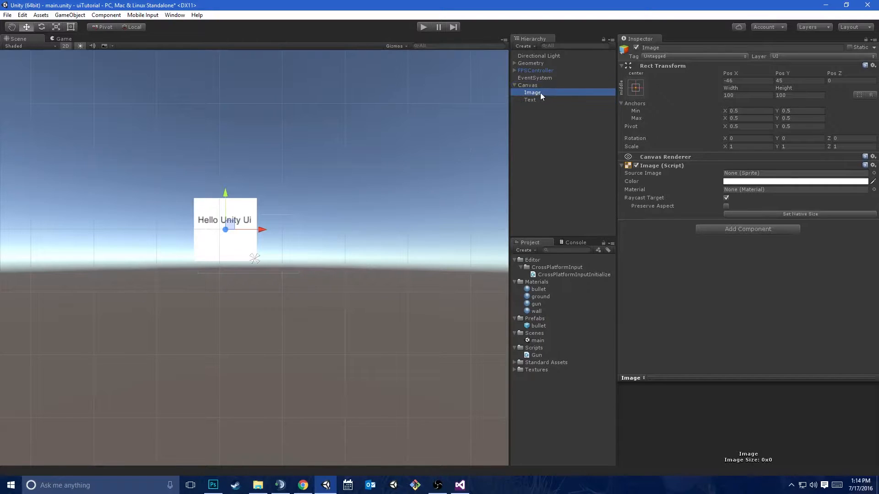
# Move the Image out to the left edge of the canvas, to about X -630, Y 130
pyautogui.scroll(-4, 296, 189)
pyautogui.moveTo(294, 196); pyautogui.dragTo(332, 209, button='middle')
pyautogui.scroll(-3, 320, 200)
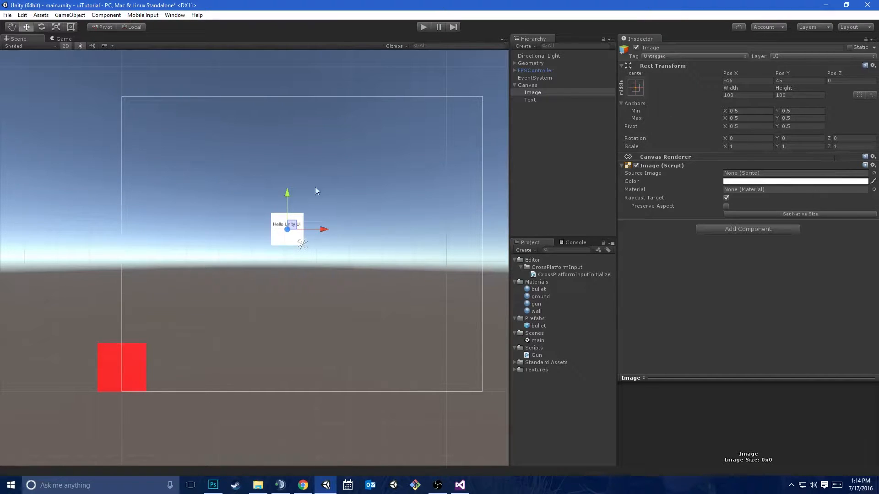
pyautogui.moveTo(290, 222); pyautogui.dragTo(103, 194)
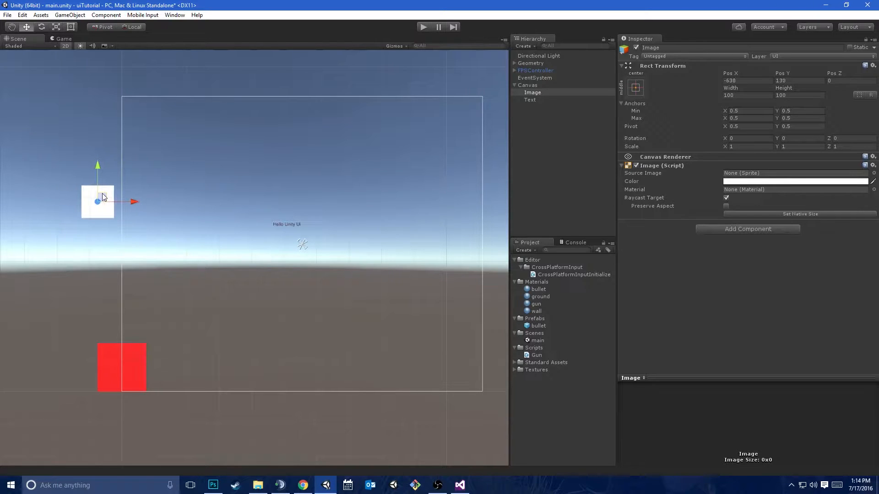
# Resize the Game view to examine how the centre-anchored Image behaves at different widths, and return to the Scene view
pyautogui.moveTo(508, 191); pyautogui.dragTo(690, 224)
pyautogui.click(61, 38)
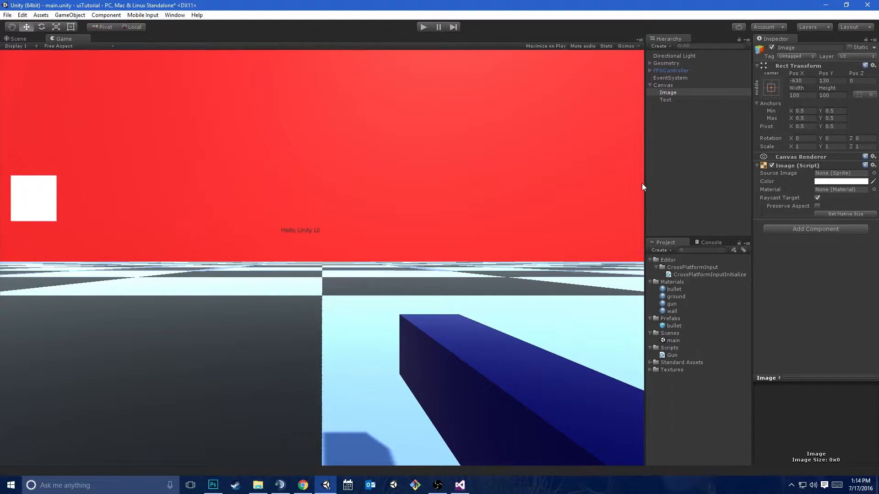
pyautogui.moveTo(645, 185); pyautogui.dragTo(732, 250)
pyautogui.click(22, 36)
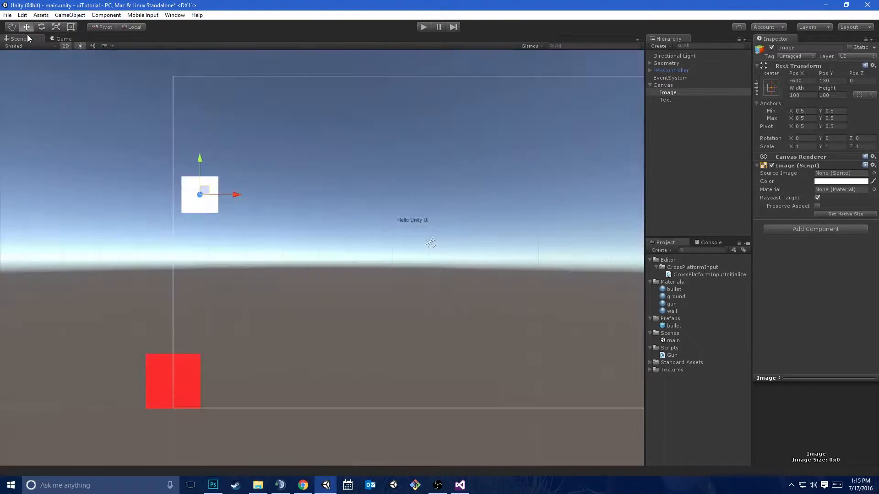
# Try several anchor presets on the Image and leave it anchored to middle-left
pyautogui.click(776, 89)
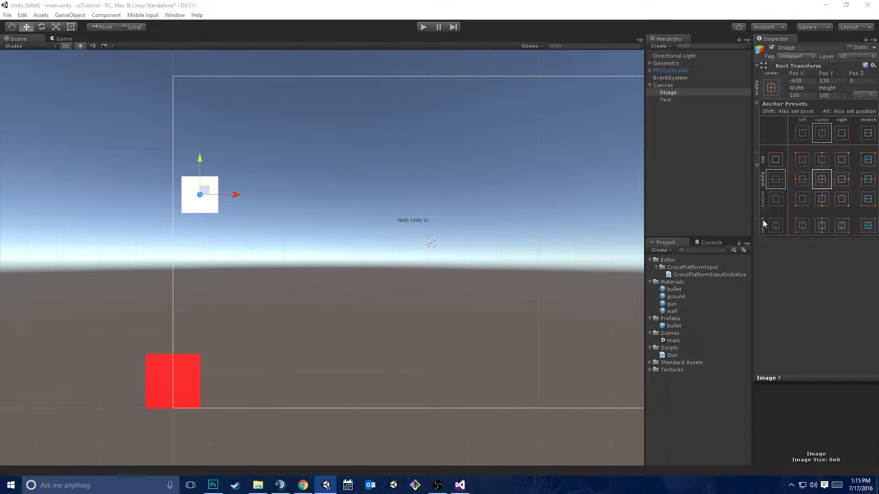
pyautogui.click(804, 156)
pyautogui.click(824, 157)
pyautogui.click(843, 164)
pyautogui.click(843, 185)
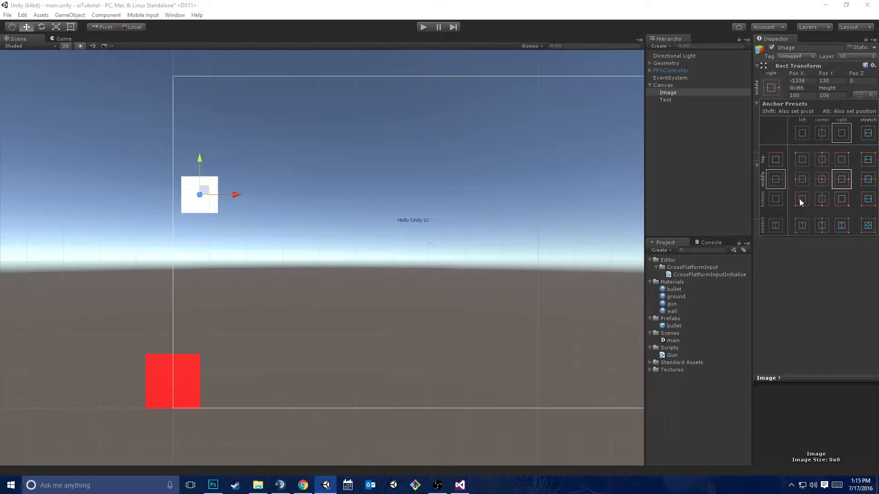
pyautogui.click(801, 160)
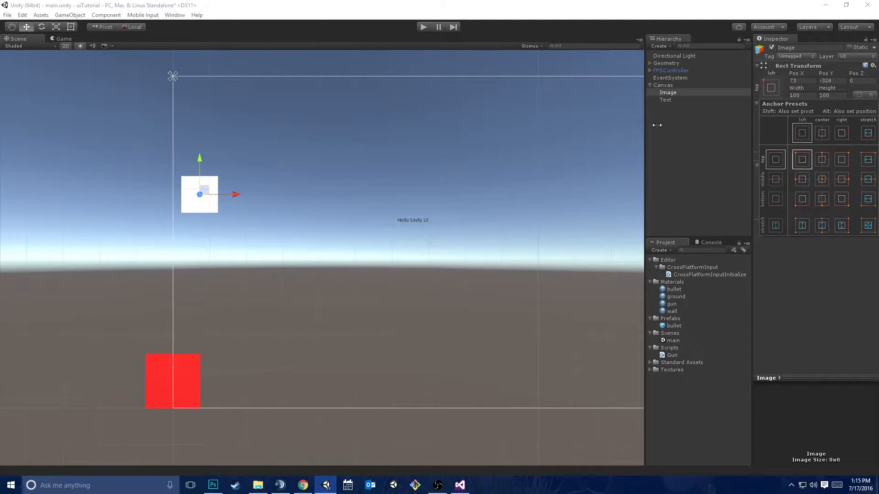
pyautogui.click(802, 180)
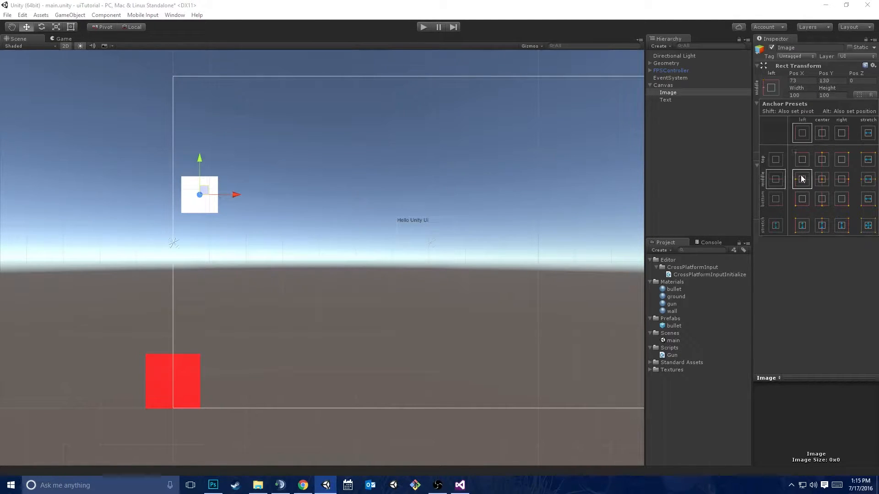
# Change the Game view's width to check how the Image anchored to the left edge follows it
pyautogui.click(69, 41)
pyautogui.click(68, 42)
pyautogui.moveTo(646, 147); pyautogui.dragTo(831, 281)
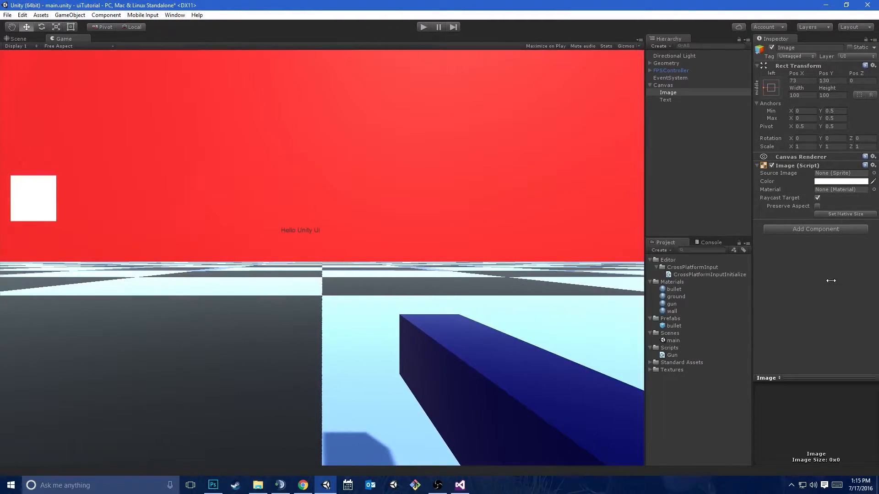
# Try the top-left anchor preset on the Image and return it to middle-left
pyautogui.click(771, 88)
pyautogui.click(800, 161)
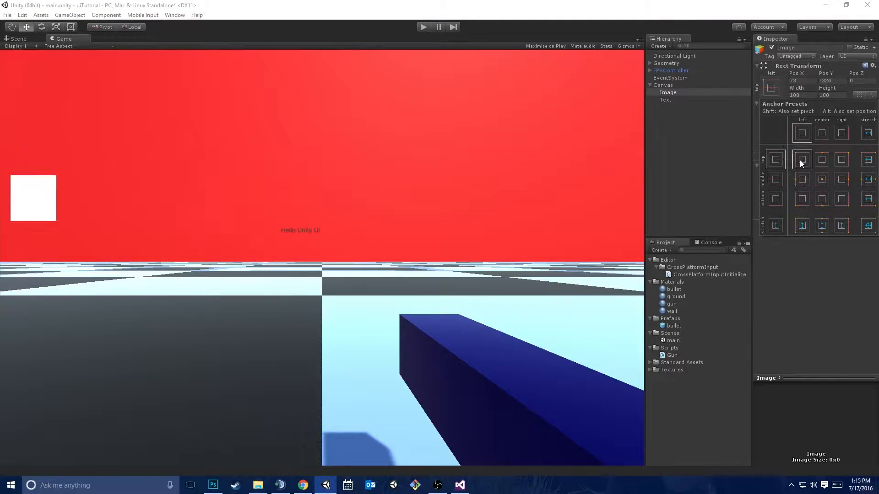
pyautogui.click(796, 182)
pyautogui.click(625, 39)
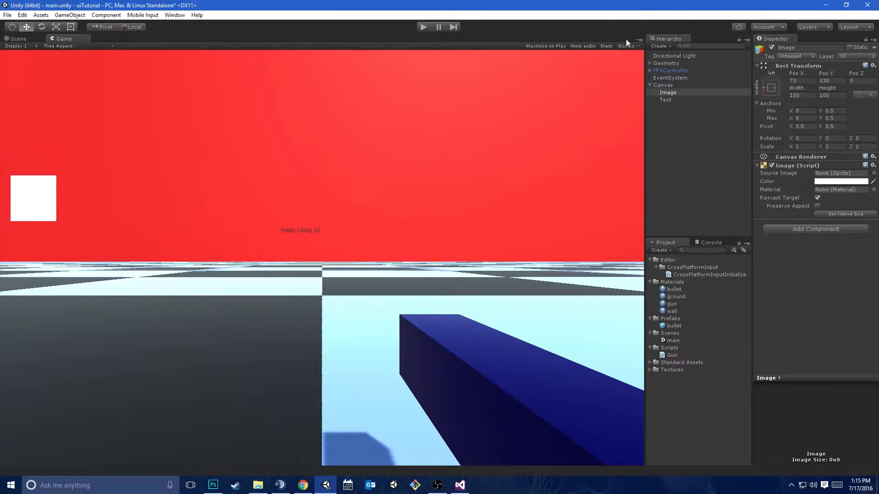
# Restore the editor window to a smaller size and maximize it again to examine the middle-left-anchored Image
pyautogui.doubleClick(522, 4)
pyautogui.moveTo(526, 5); pyautogui.dragTo(517, 54)
pyautogui.click(844, 60)
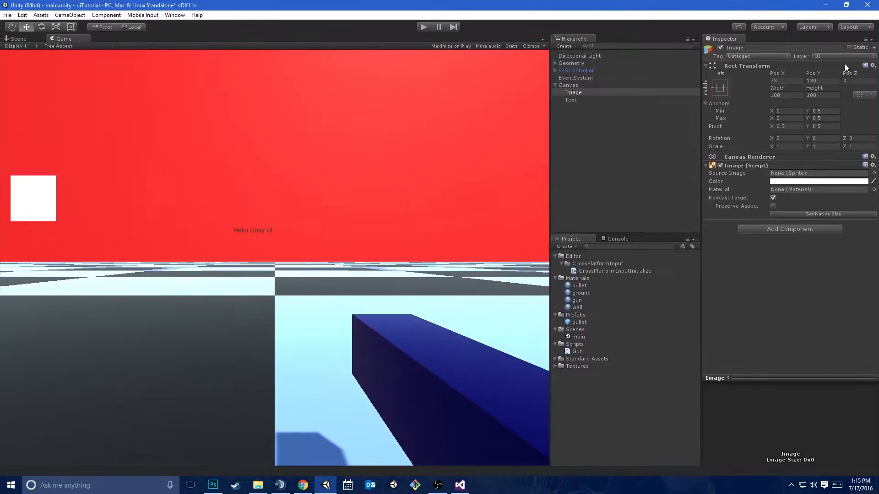
# Anchor the Image to top-left and check its placement by shrinking and re-maximizing the editor window
pyautogui.click(720, 88)
pyautogui.click(754, 161)
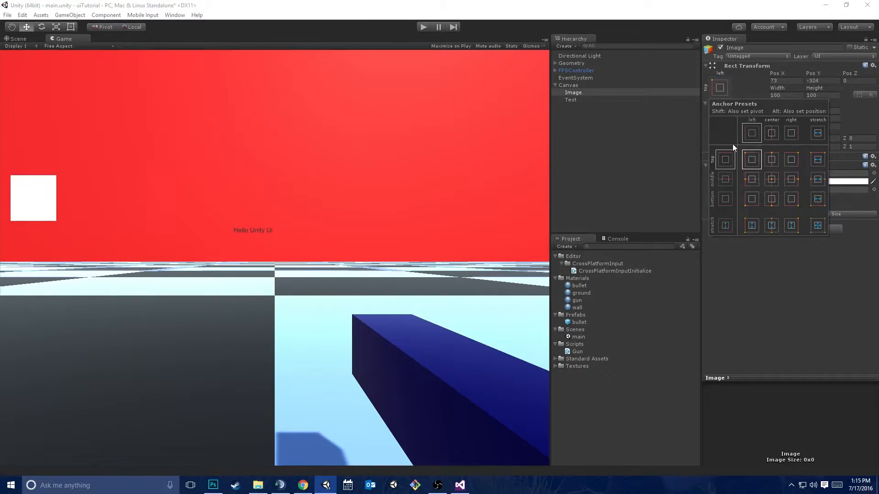
pyautogui.click(552, 12)
pyautogui.moveTo(558, 6); pyautogui.dragTo(592, 37)
pyautogui.click(852, 43)
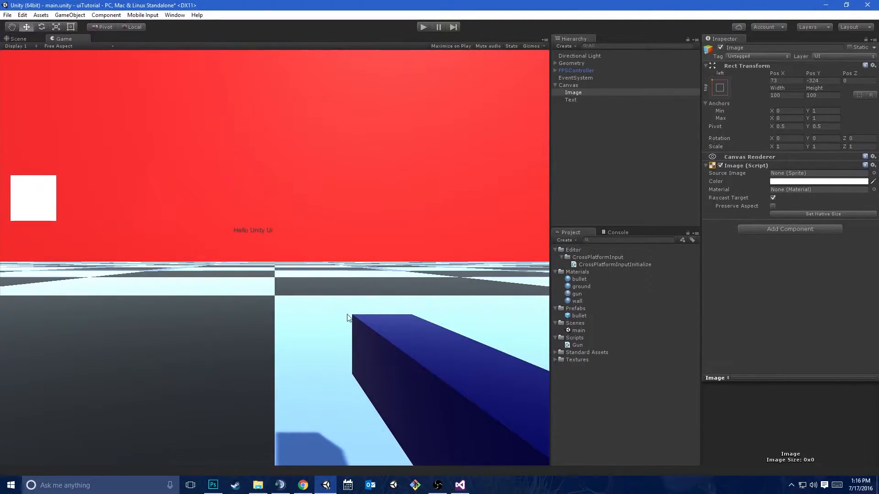
# Preview the Game view at the 16:9 aspect ratio
pyautogui.click(63, 46)
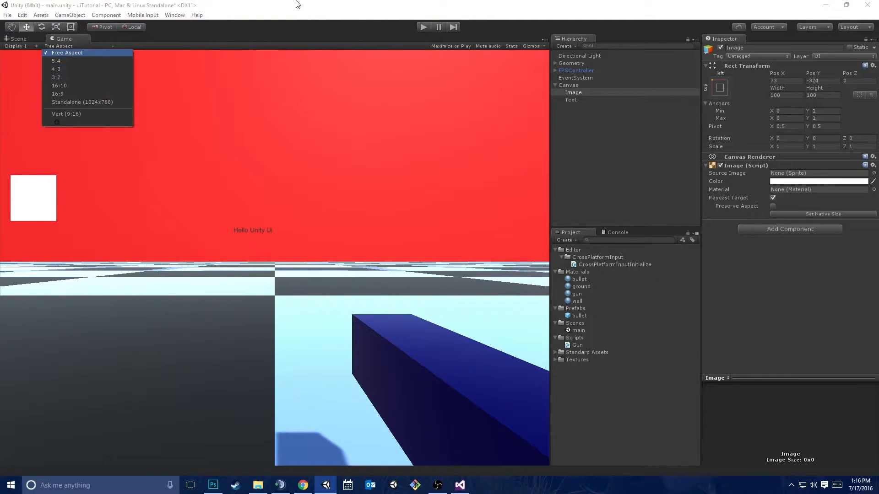
pyautogui.click(106, 45)
pyautogui.click(106, 45)
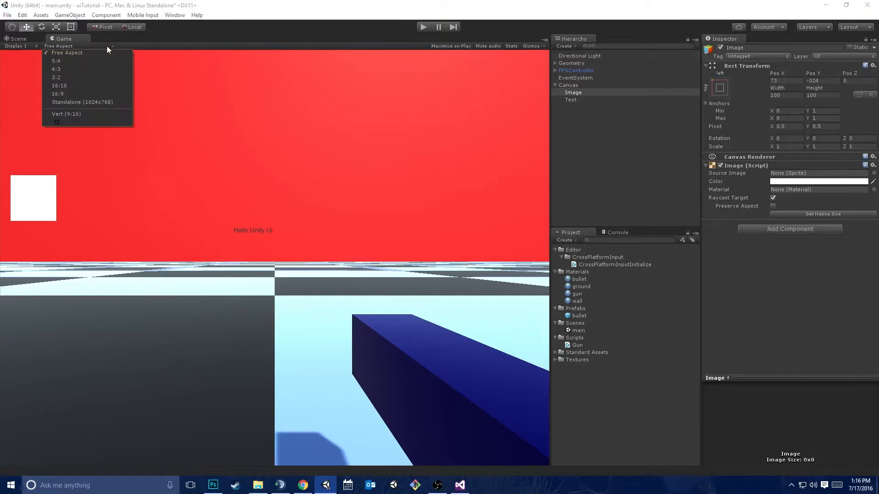
pyautogui.click(60, 94)
pyautogui.click(83, 45)
pyautogui.click(84, 45)
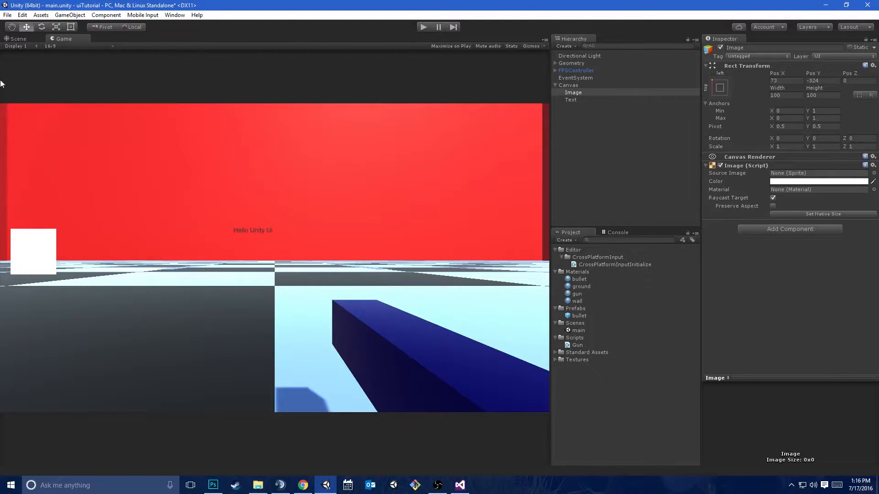
# Preview the Game view at Vert (9:16) and 5:4, and return it to Free Aspect
pyautogui.click(50, 46)
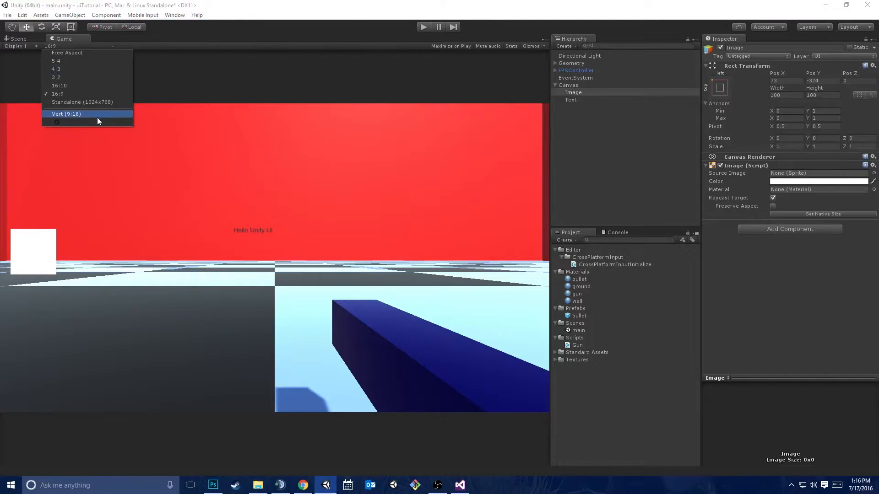
pyautogui.click(97, 117)
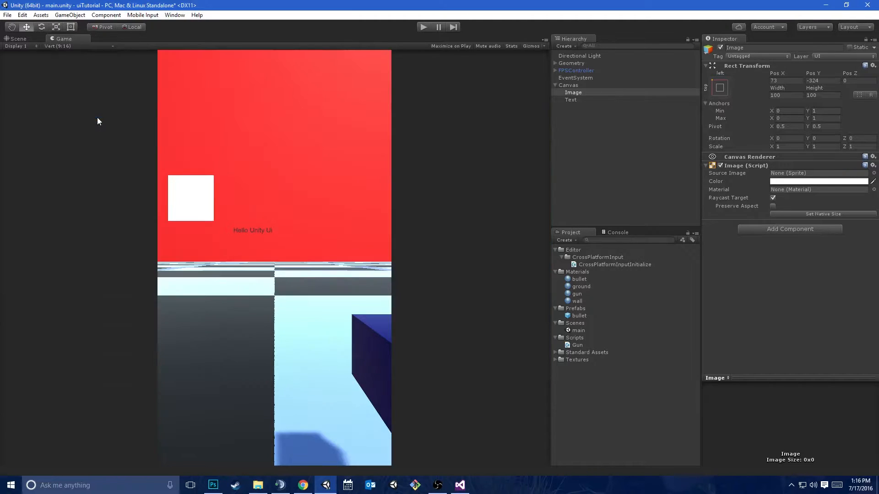
pyautogui.click(87, 46)
pyautogui.click(54, 124)
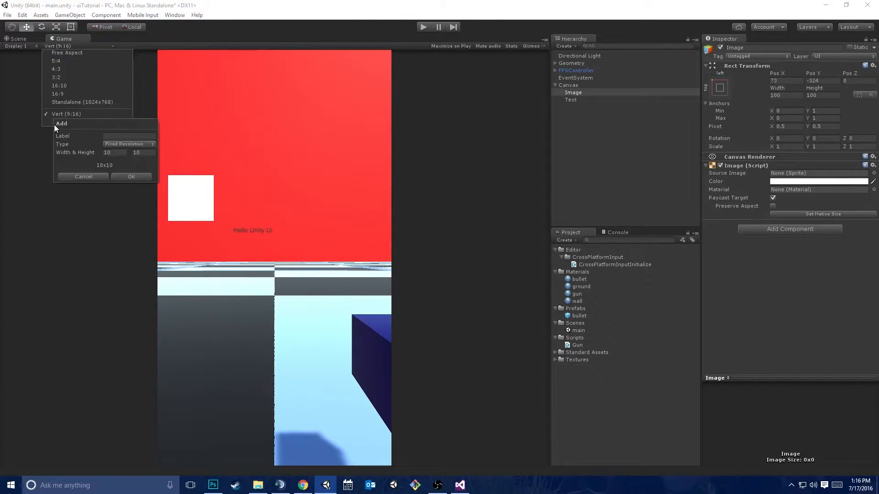
pyautogui.click(83, 176)
pyautogui.click(56, 60)
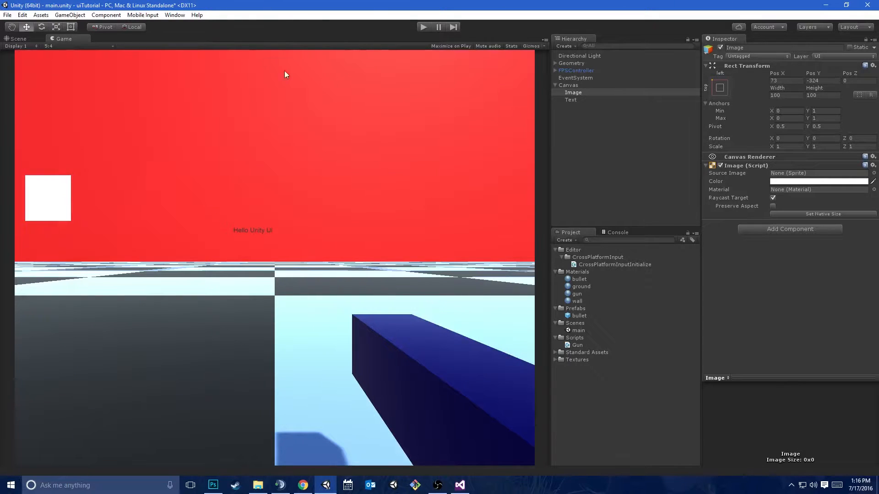
pyautogui.click(70, 45)
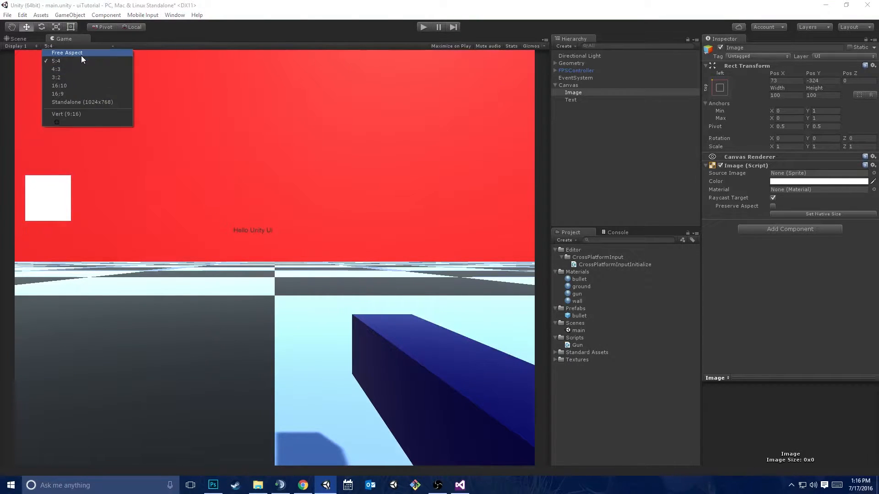
pyautogui.click(81, 56)
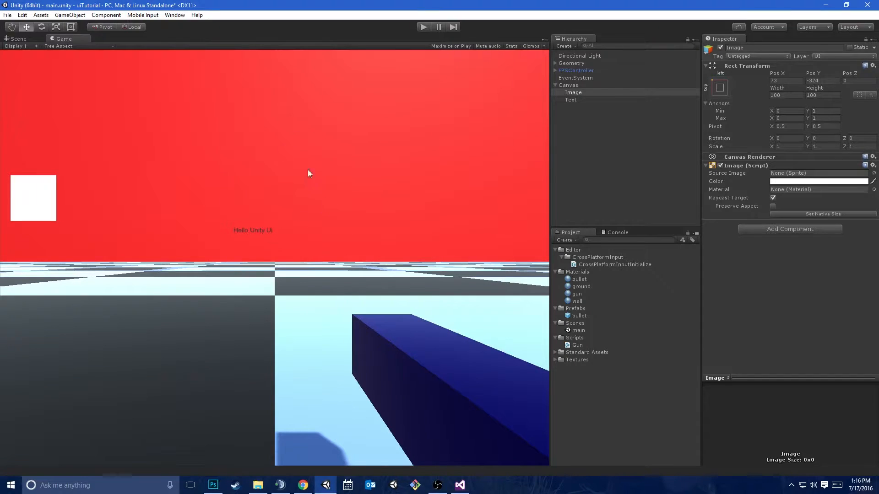
# Apply the bottom-left anchor preset to the Image, also setting its pivot and position to that corner
pyautogui.click(582, 93)
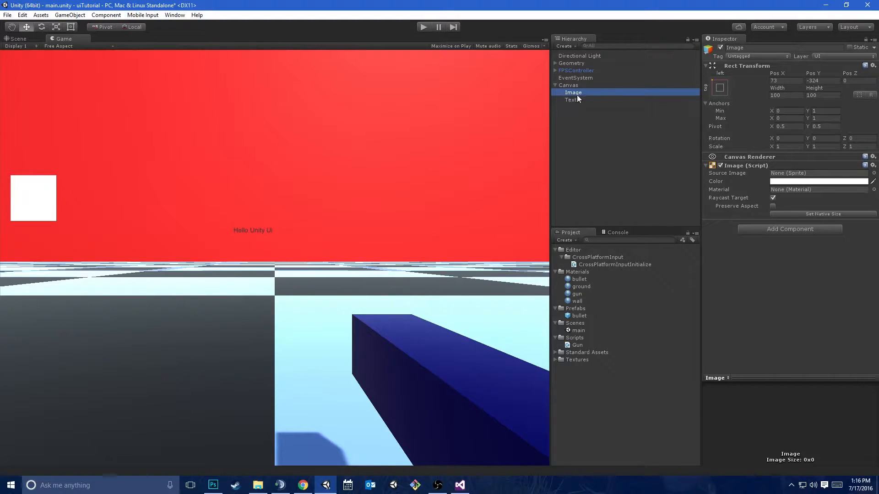
pyautogui.click(720, 88)
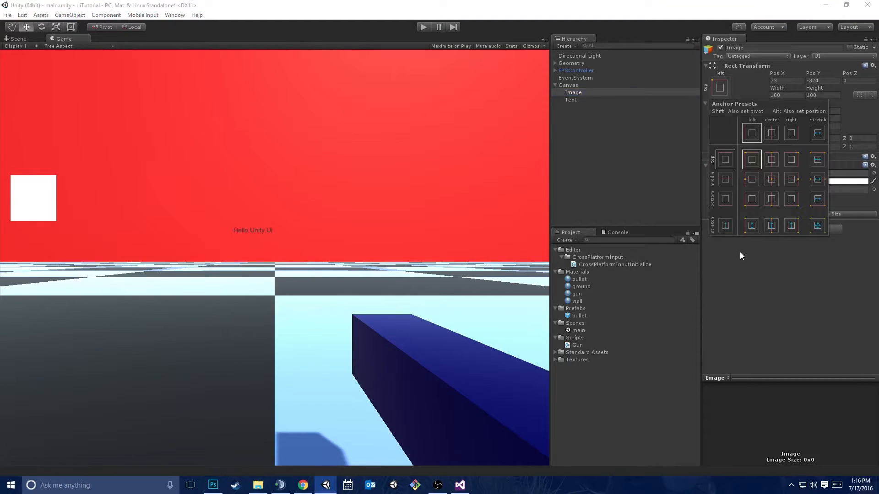
pyautogui.keyDown('alt'); pyautogui.keyDown('shift'); pyautogui.click(751, 199); pyautogui.keyUp('shift'); pyautogui.keyUp('alt')
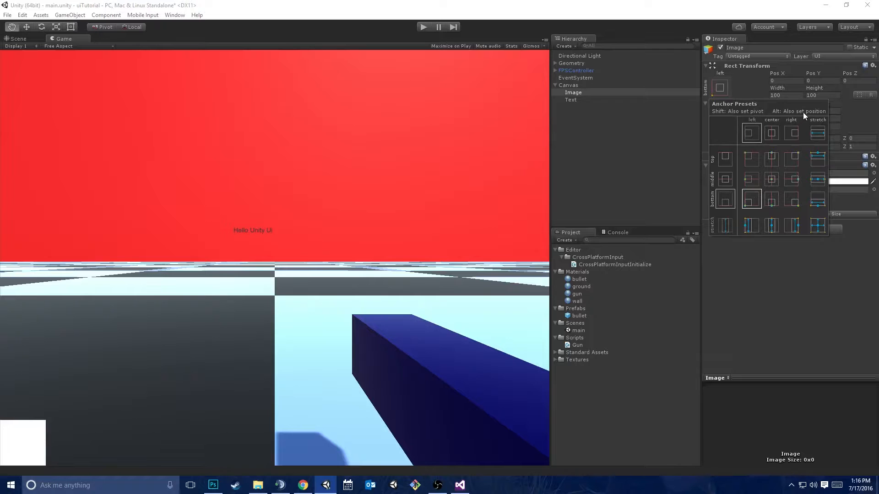
# Try the corner, middle-right and center anchor presets on the Image, leaving it centered with its anchor and pivot at bottom-left
pyautogui.click(750, 164)
pyautogui.click(795, 157)
pyautogui.click(792, 178)
pyautogui.click(793, 197)
pyautogui.click(767, 180)
pyautogui.press('shift')
pyautogui.keyDown('shift'); pyautogui.click(753, 200); pyautogui.keyUp('shift')
# Frame the Image in the Scene view and leave the Move tool active
pyautogui.click(33, 37)
pyautogui.click(32, 36)
pyautogui.press('f')
pyautogui.scroll(-6, 280, 306)
pyautogui.scroll(-1, 284, 304)
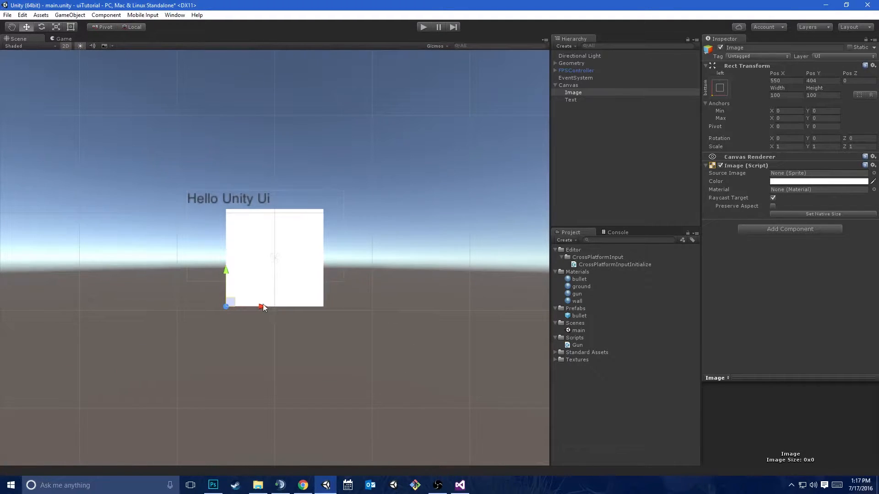
pyautogui.press('t')
pyautogui.press('w')
# Cycle the Image through the anchor presets together with its pivot, ending with both anchor and pivot at top-left
pyautogui.click(720, 89)
pyautogui.click(751, 159)
pyautogui.click(791, 160)
pyautogui.click(792, 179)
pyautogui.click(751, 179)
pyautogui.click(771, 179)
pyautogui.click(771, 199)
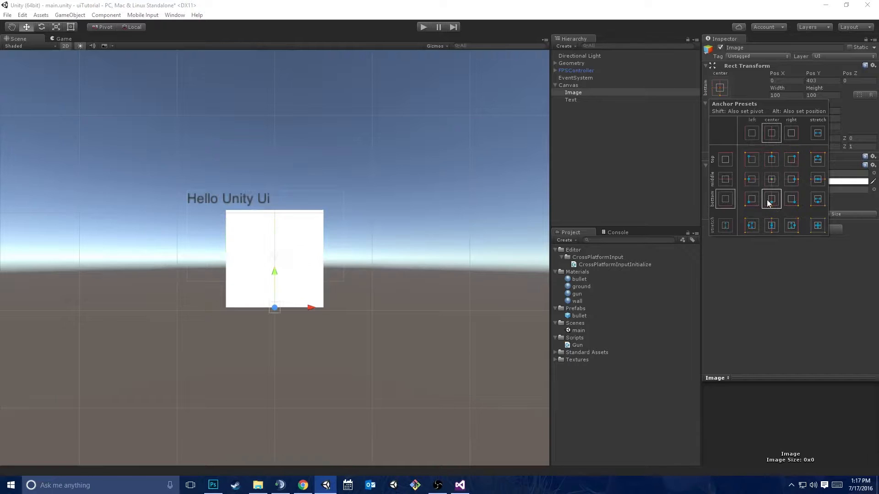
pyautogui.click(791, 199)
pyautogui.click(725, 199)
pyautogui.click(751, 160)
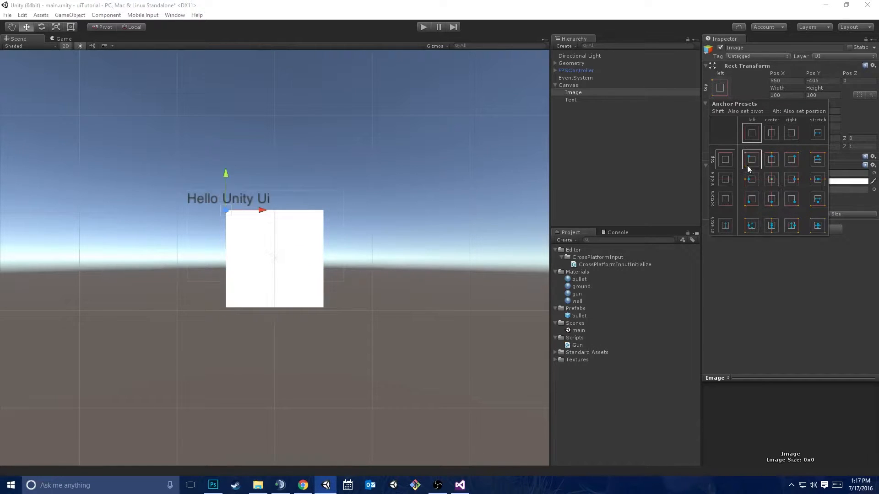
# Examine the Image's anchor and pivot relative to the full Canvas outline in the Scene view
pyautogui.scroll(-1, 396, 294)
pyautogui.scroll(-12, 394, 291)
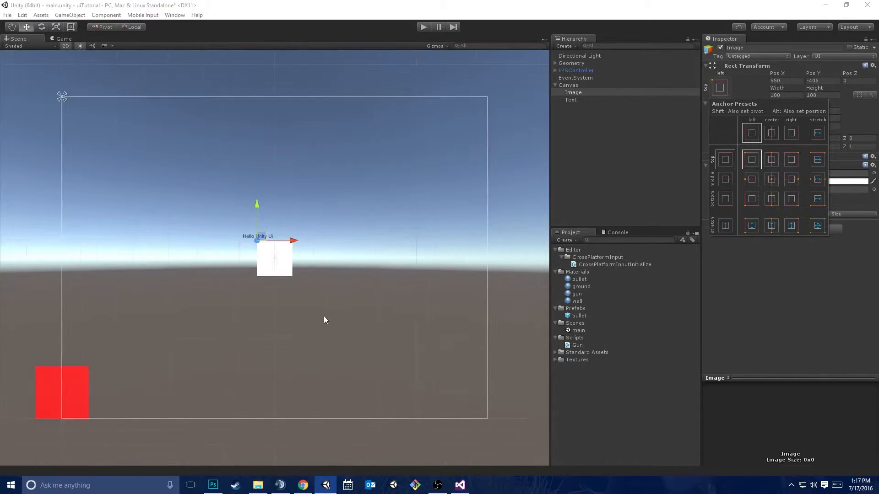
pyautogui.click(316, 306)
pyautogui.moveTo(372, 255); pyautogui.dragTo(439, 208, button='middle')
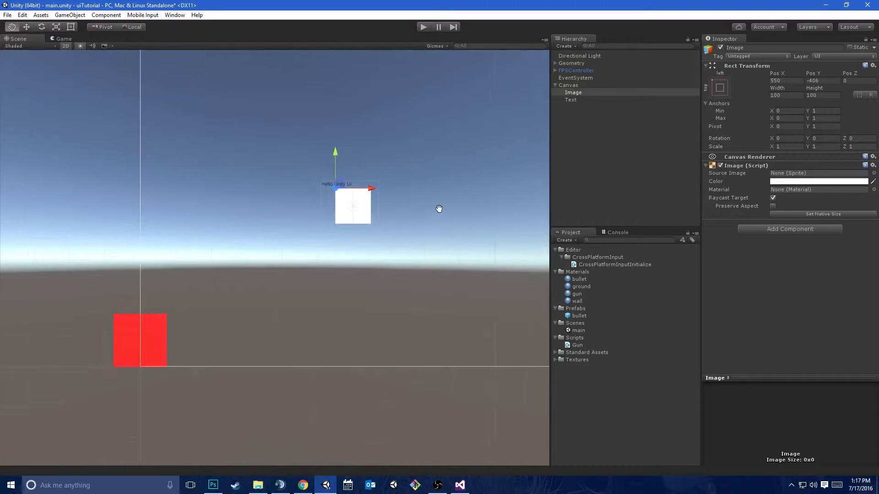
pyautogui.click(719, 88)
pyautogui.click(784, 362)
pyautogui.scroll(2, 399, 213)
pyautogui.scroll(-3, 422, 198)
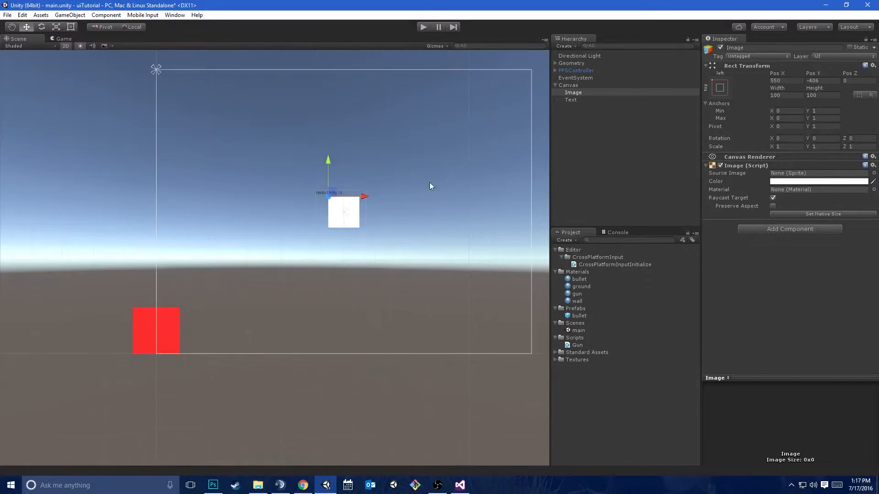
pyautogui.moveTo(434, 189); pyautogui.dragTo(408, 207, button='middle')
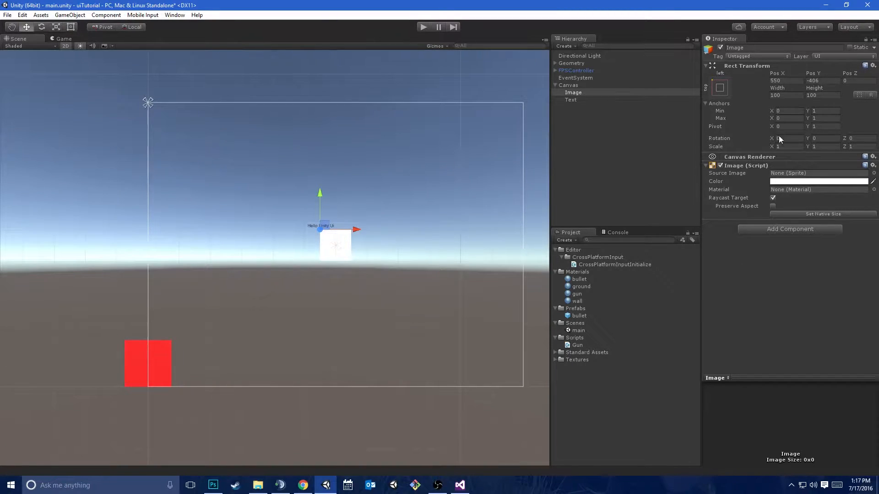
# Set the Image's anchor Min X to 0.3 and Max X to 0.58
pyautogui.click(788, 112)
pyautogui.click(788, 113)
pyautogui.moveTo(770, 111); pyautogui.dragTo(795, 121)
pyautogui.press('BackSpace')
pyautogui.write('0.3')
pyautogui.moveTo(771, 119); pyautogui.dragTo(778, 122)
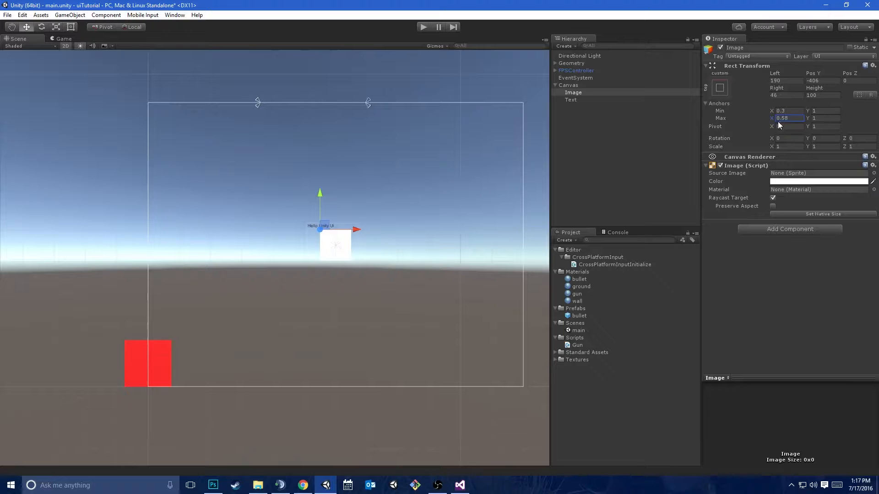
# Apply the middle horizontal-stretch anchor preset to the Image
pyautogui.click(720, 88)
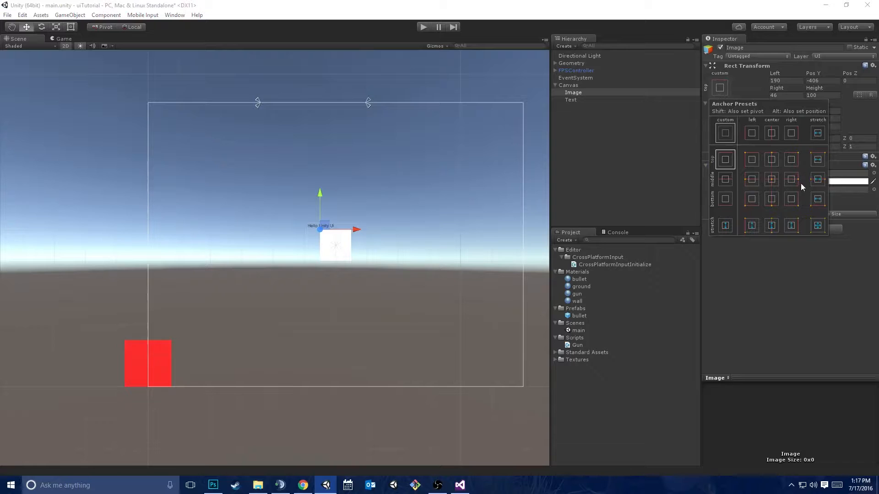
pyautogui.click(737, 303)
pyautogui.click(720, 88)
pyautogui.click(820, 185)
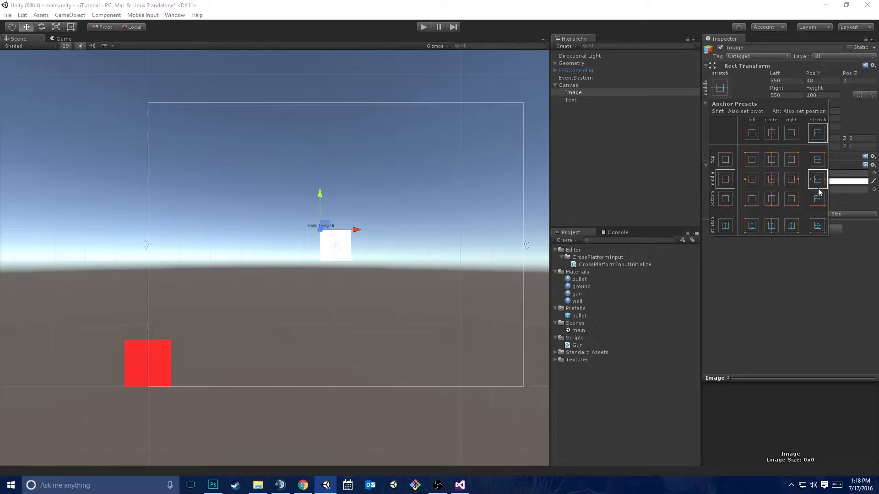
pyautogui.click(734, 321)
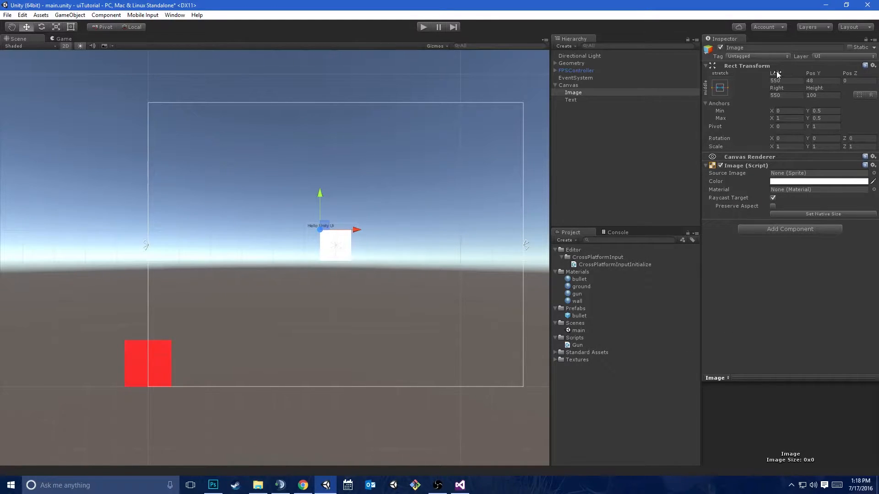
# Try the middle-center anchor preset on the Image for comparison and return to the middle horizontal stretch
pyautogui.click(720, 88)
pyautogui.click(720, 88)
pyautogui.click(720, 87)
pyautogui.click(770, 179)
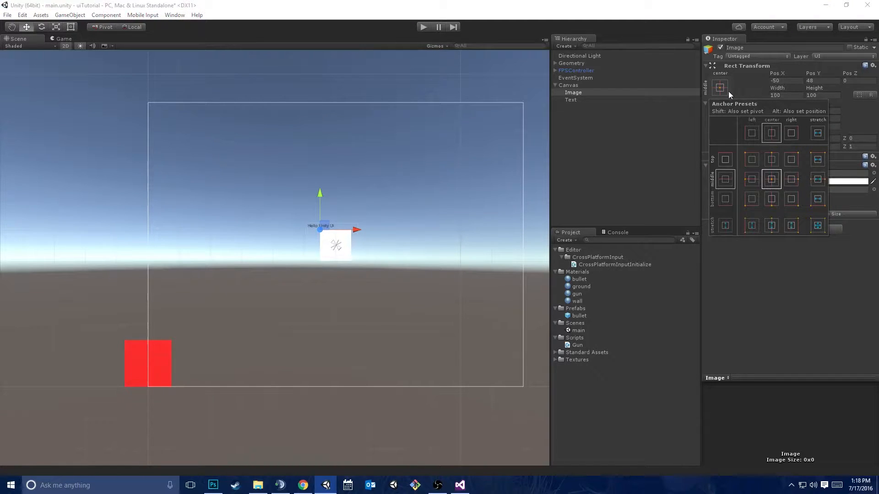
pyautogui.click(818, 179)
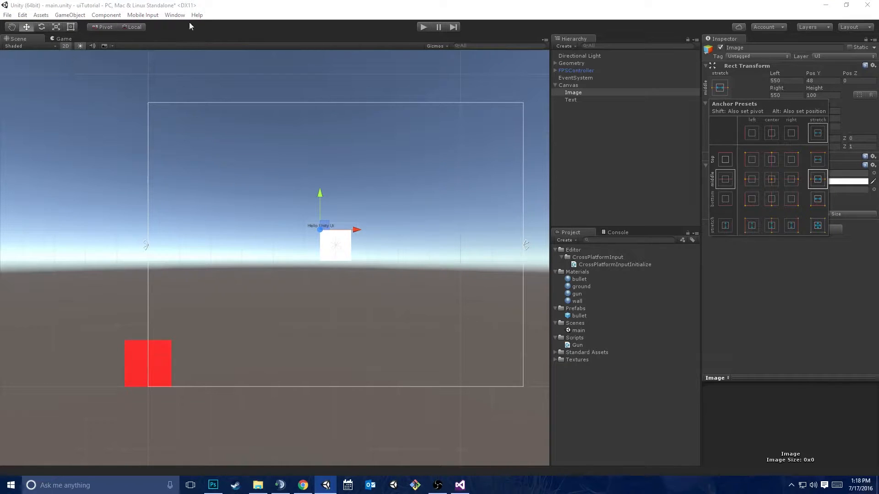
pyautogui.click(210, 11)
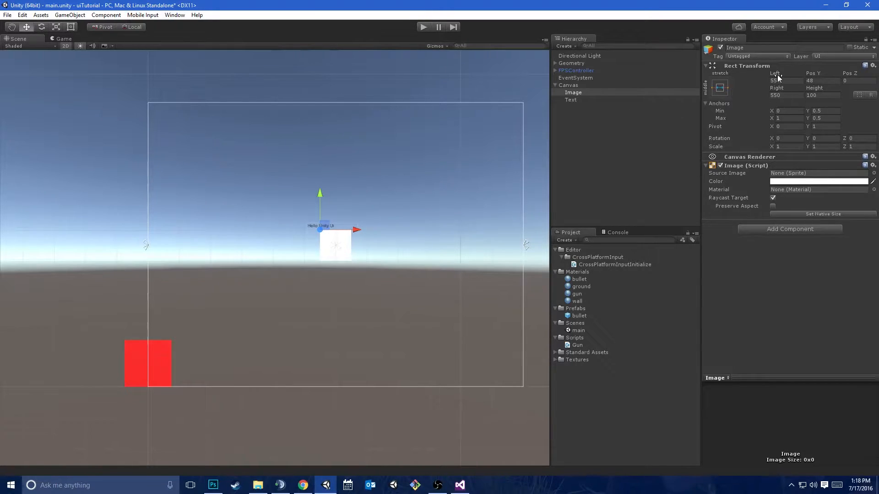
# Set the Image's Left and Right margins to 400 and preview it in a widened Game view
pyautogui.moveTo(777, 76); pyautogui.dragTo(279, 179)
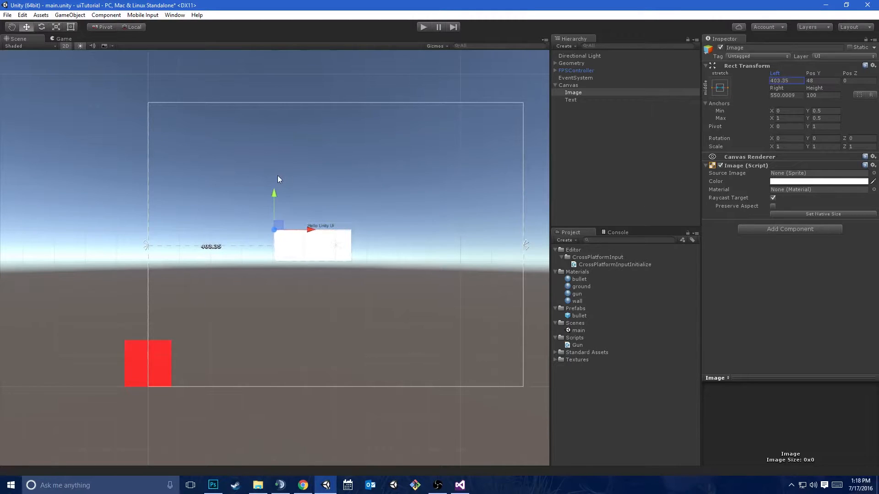
pyautogui.write('400')
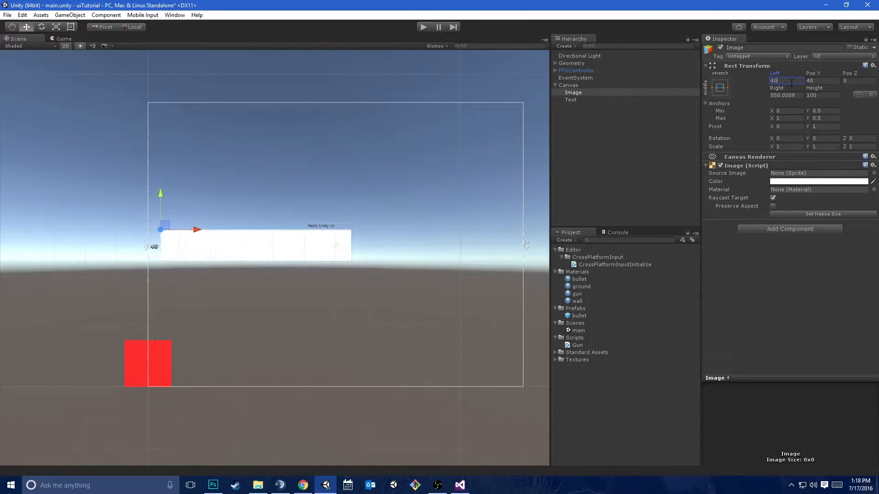
pyautogui.press('Tab')
pyautogui.press('Tab')
pyautogui.press('Tab')
pyautogui.write('400')
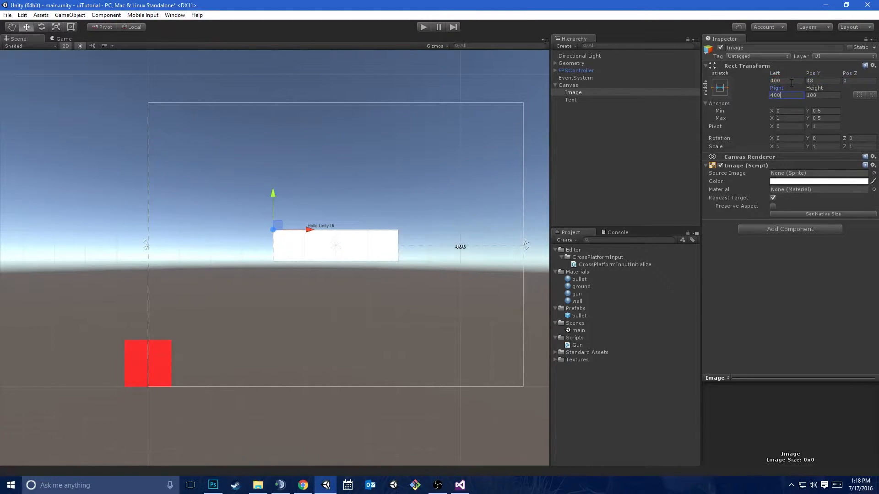
pyautogui.moveTo(549, 126); pyautogui.dragTo(631, 188)
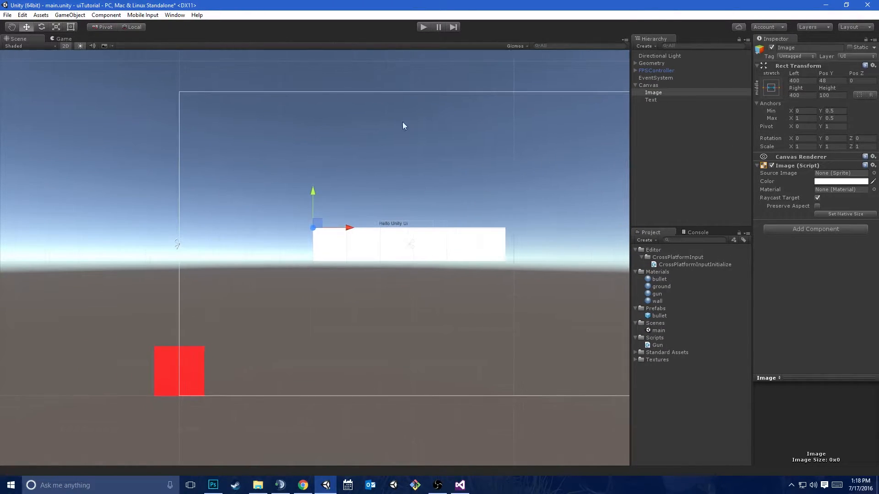
pyautogui.click(63, 38)
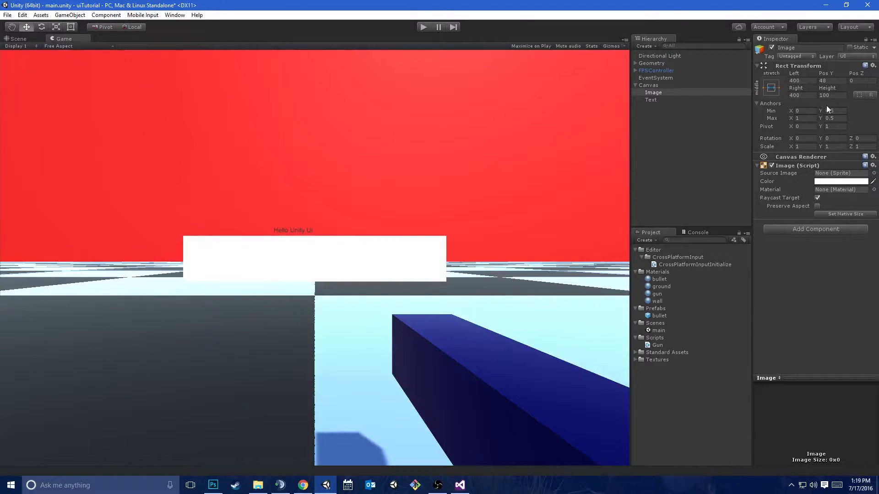
# Apply the center vertical-stretch anchor preset to the Image and widen the Game view slightly to check it
pyautogui.click(770, 87)
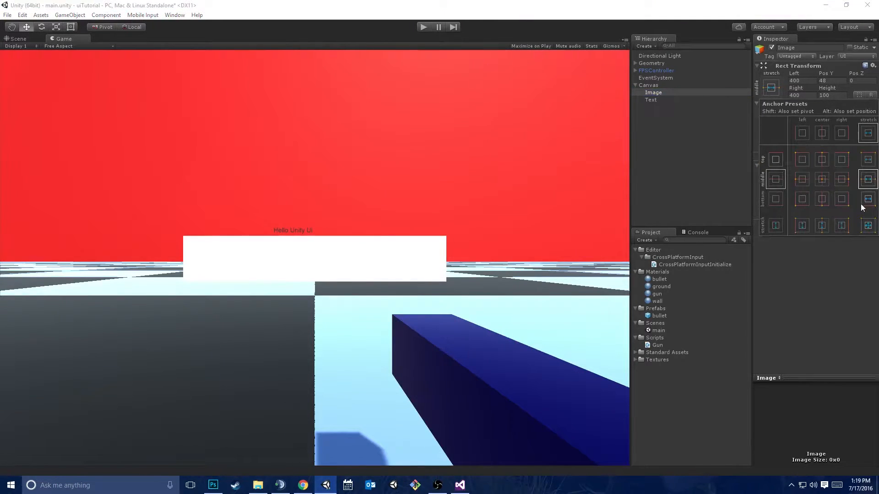
pyautogui.click(823, 225)
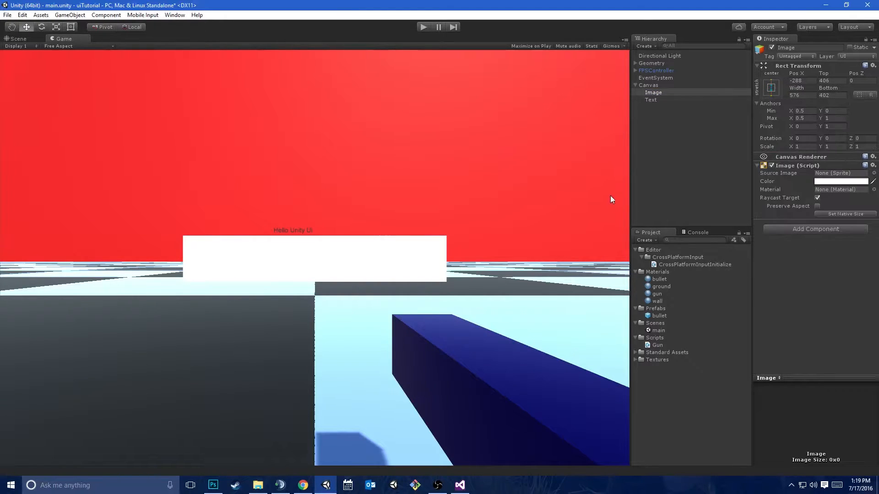
pyautogui.moveTo(630, 191); pyautogui.dragTo(645, 206)
# Preview the Game view at 3:2 and one other aspect ratio, and return it to Free Aspect
pyautogui.click(50, 46)
pyautogui.click(56, 75)
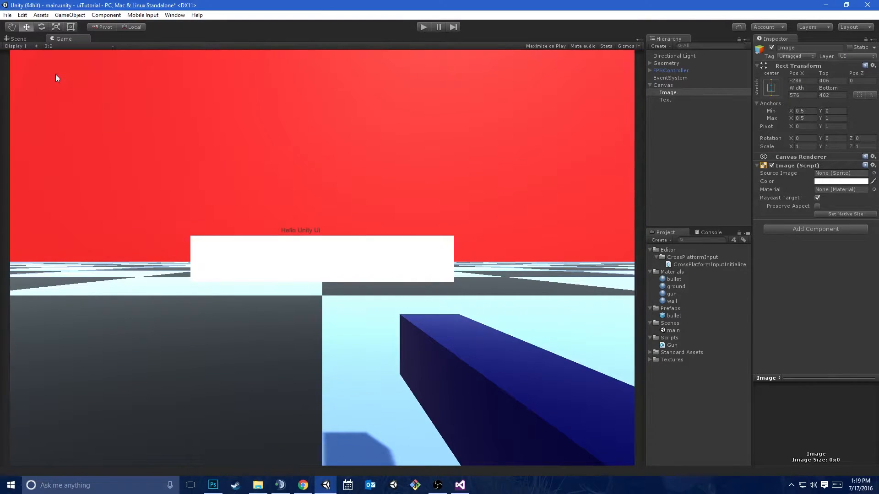
pyautogui.click(56, 45)
pyautogui.click(67, 94)
pyautogui.click(67, 45)
pyautogui.click(73, 55)
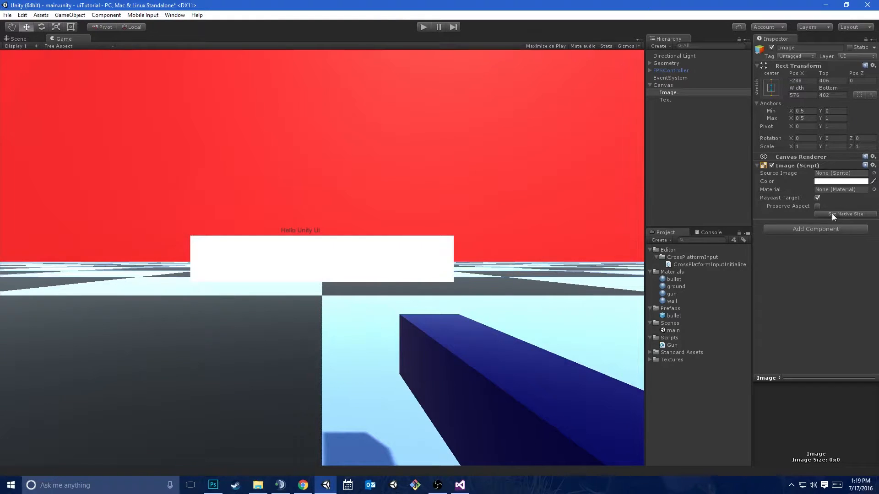
# Apply the full-stretch anchor preset to the Image, also setting its pivot and position so it fills the Canvas
pyautogui.click(767, 89)
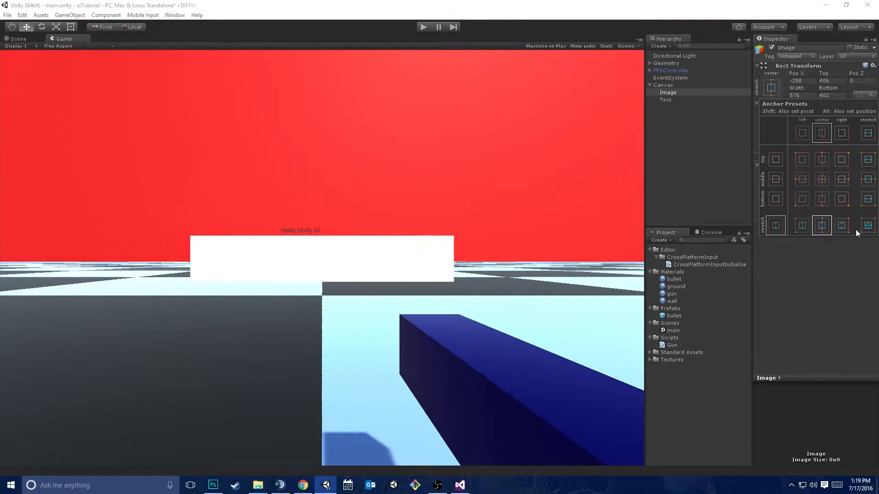
pyautogui.click(867, 226)
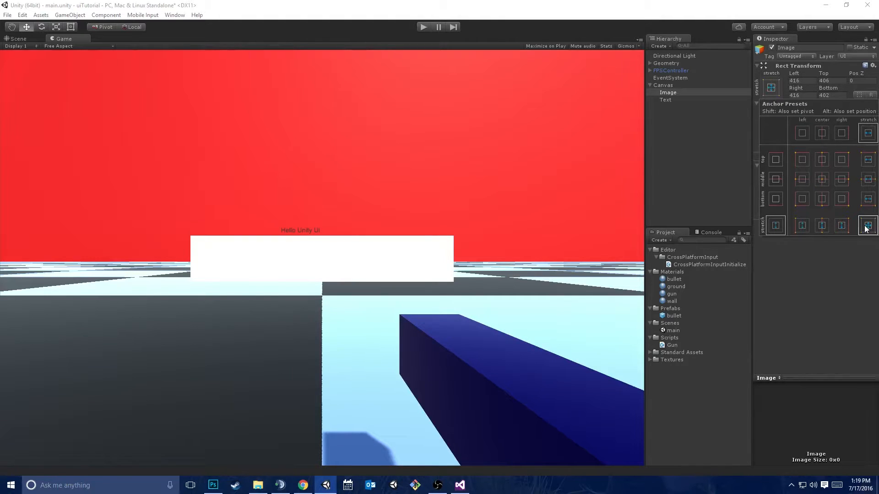
pyautogui.keyDown('alt'); pyautogui.click(864, 225); pyautogui.keyUp('alt')
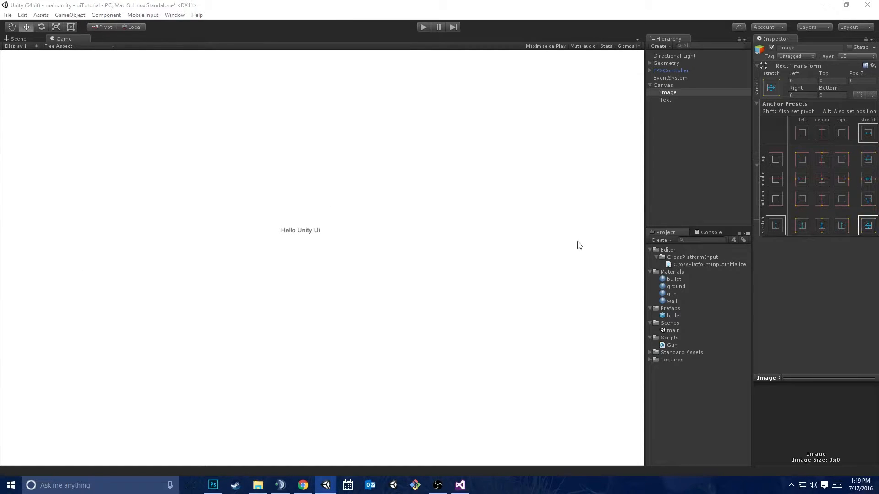
# Set the Image's Left, Top, Right and Bottom margins to 5
pyautogui.click(805, 330)
pyautogui.click(664, 91)
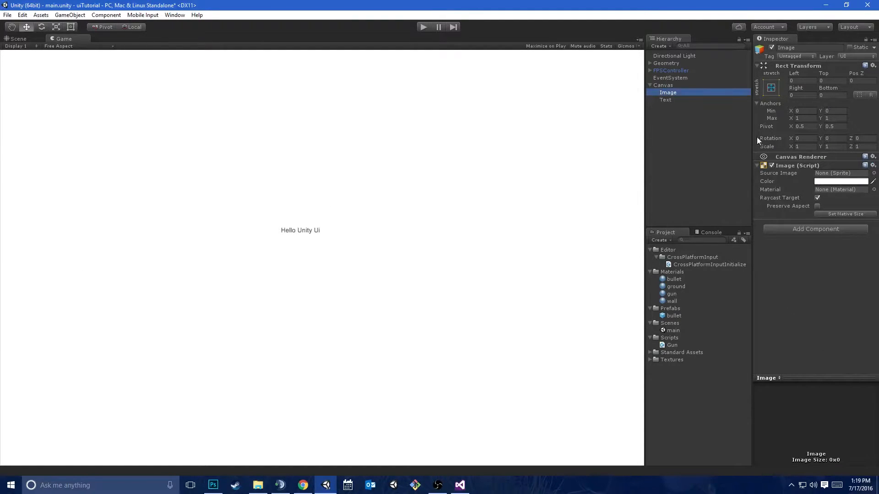
pyautogui.click(802, 81)
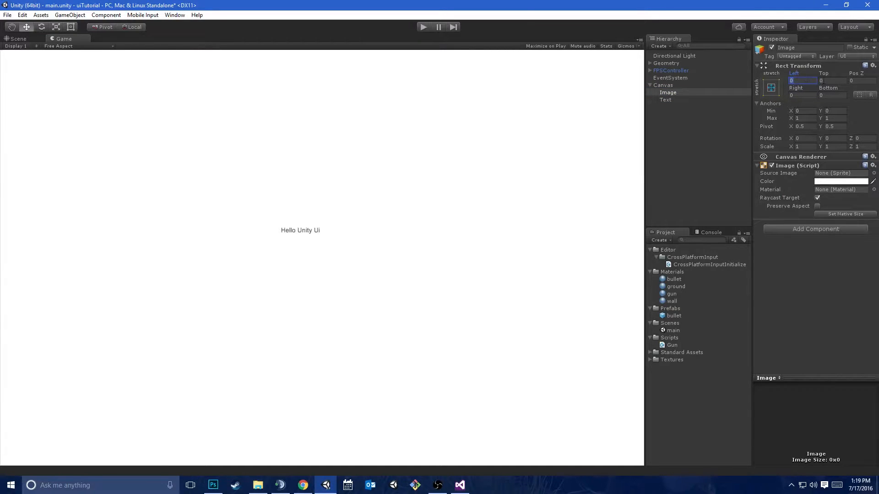
pyautogui.write('5')
pyautogui.press('Tab')
pyautogui.write('5')
pyautogui.press('Tab')
pyautogui.write('5')
pyautogui.press('Tab')
pyautogui.write('5')
# Make the Image mostly transparent by lowering its color's alpha to 36
pyautogui.click(829, 181)
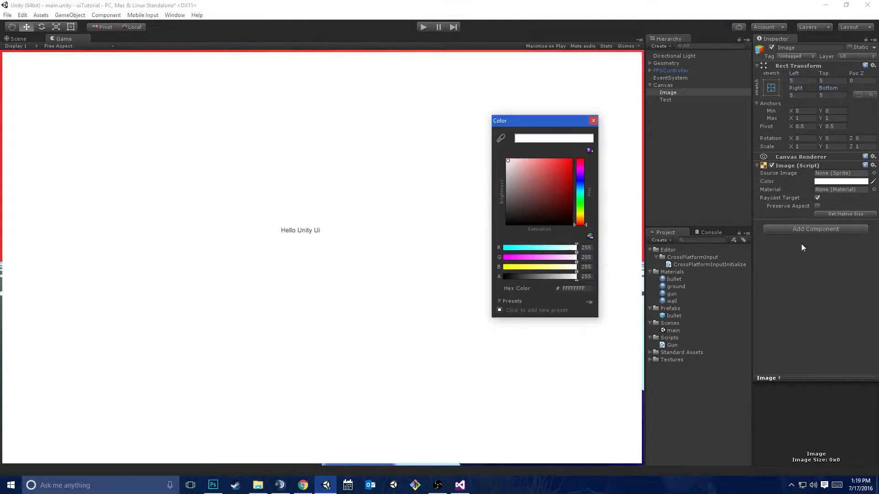
pyautogui.moveTo(528, 278); pyautogui.dragTo(515, 276)
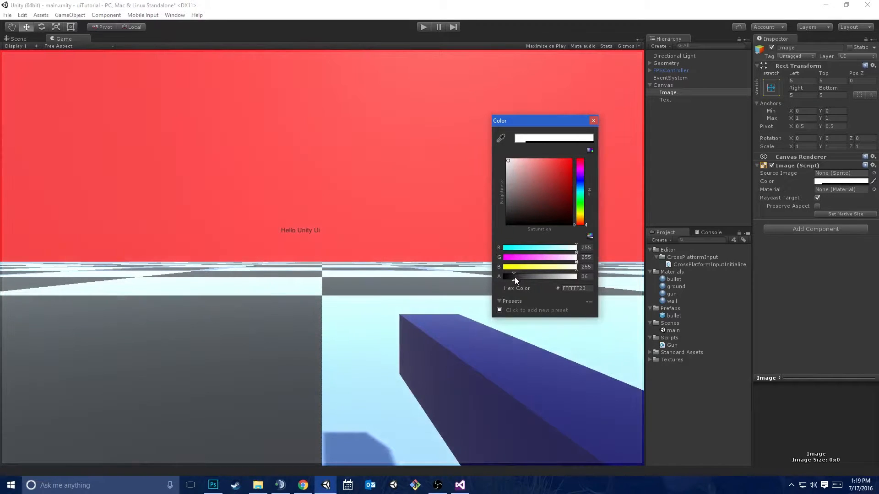
pyautogui.click(593, 120)
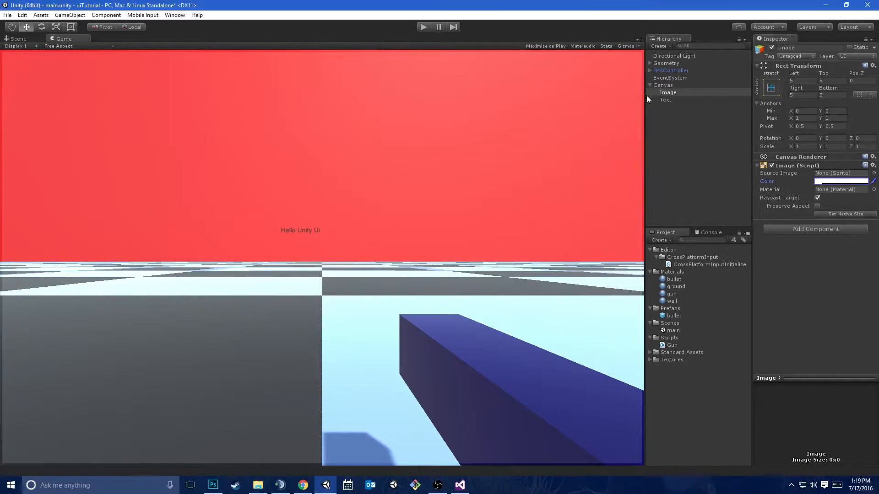
# Apply the bottom-left anchor preset to the Image, also setting its pivot and position
pyautogui.click(774, 91)
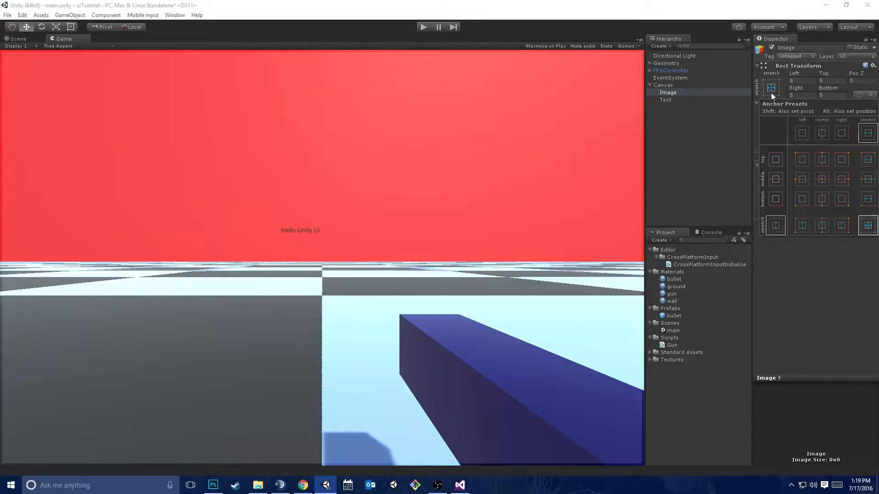
pyautogui.keyDown('alt'); pyautogui.keyDown('shift'); pyautogui.click(804, 196); pyautogui.keyUp('shift'); pyautogui.keyUp('alt')
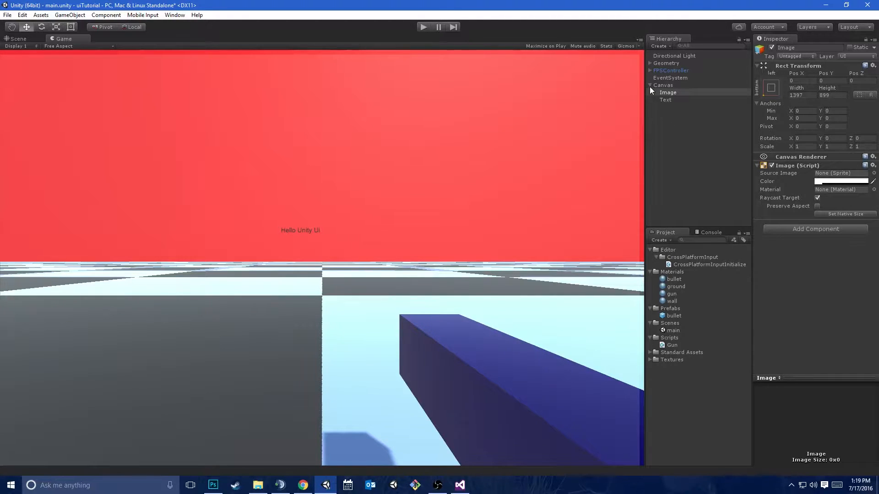
pyautogui.click(683, 92)
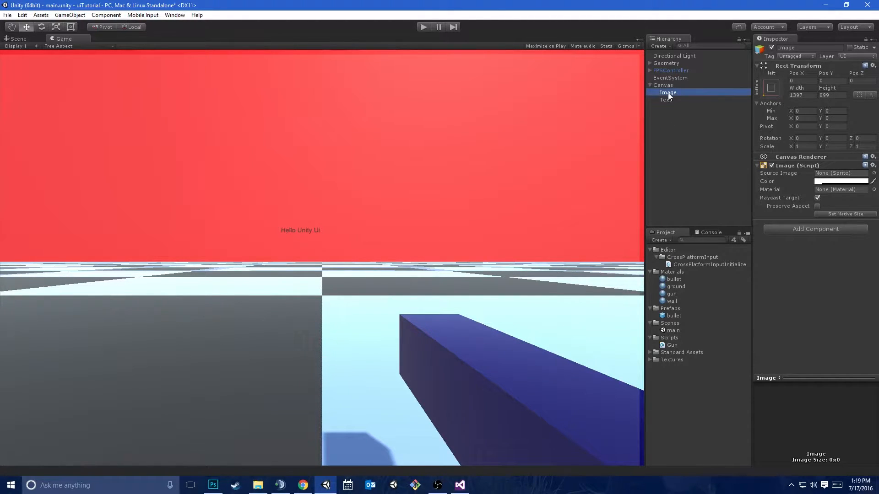
# Set the Image's width to 400 and its height to 200
pyautogui.click(804, 95)
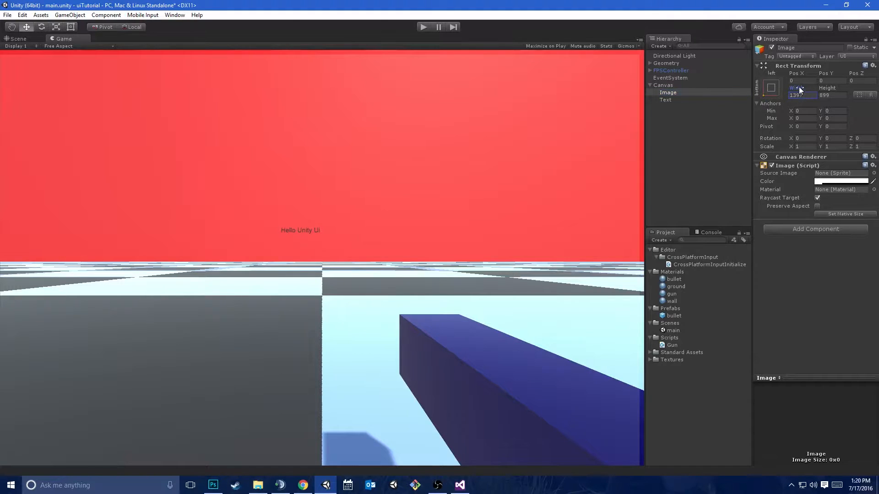
pyautogui.click(815, 97)
pyautogui.write('400')
pyautogui.click(820, 95)
pyautogui.write('100')
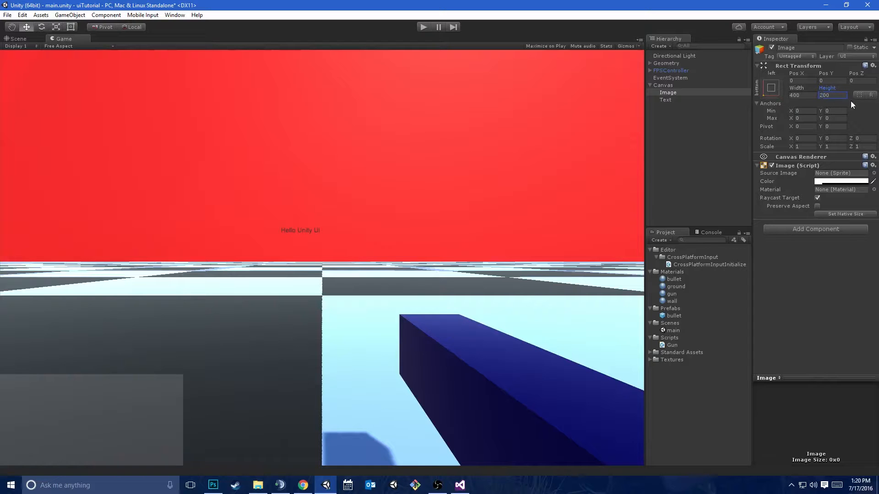
# Resize the Image to a width of 300 and a height of 150
pyautogui.click(801, 95)
pyautogui.write('300')
pyautogui.press('Tab')
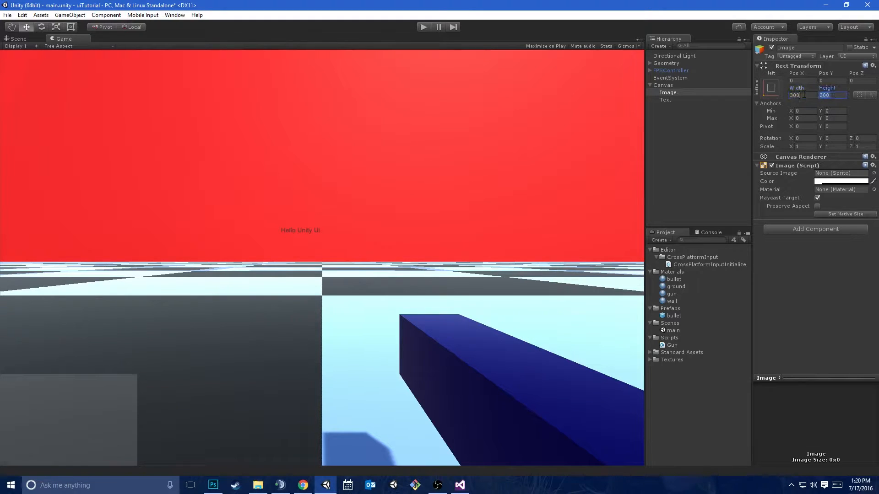
pyautogui.write('150')
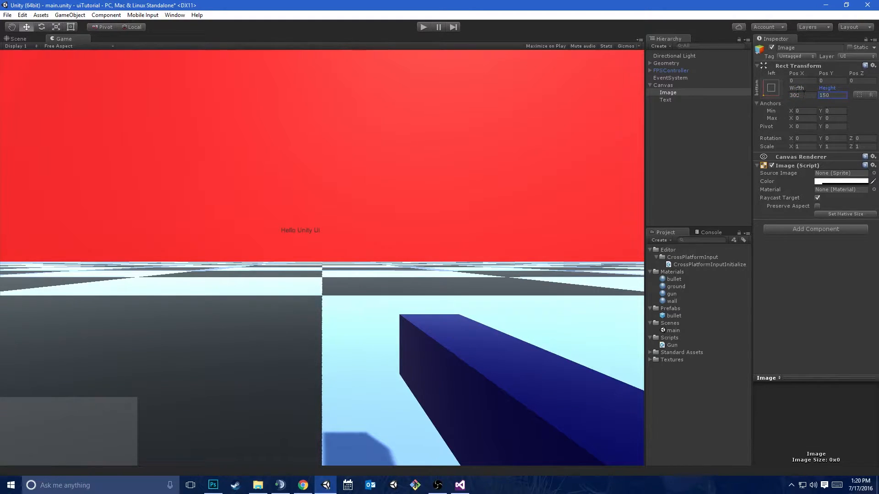
# Make the Text a child of the Image in the hierarchy and inspect it in the Scene view
pyautogui.click(663, 100)
pyautogui.moveTo(668, 101); pyautogui.dragTo(675, 93)
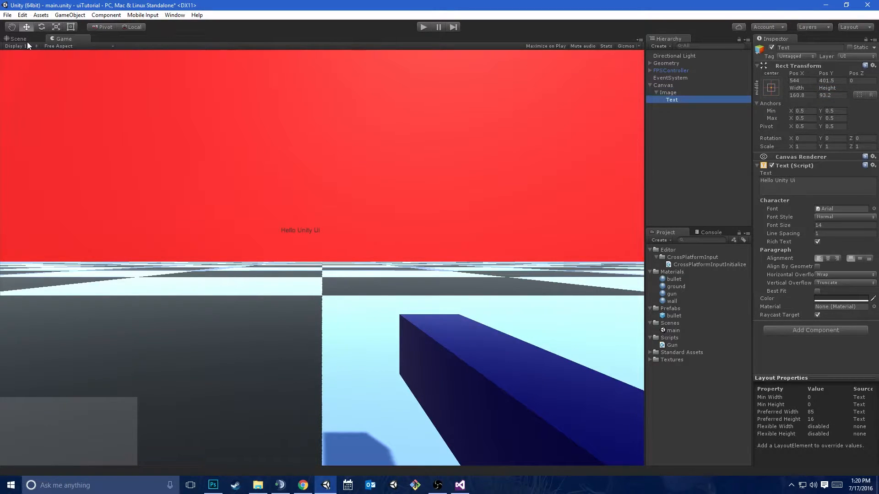
pyautogui.click(21, 39)
pyautogui.click(674, 100)
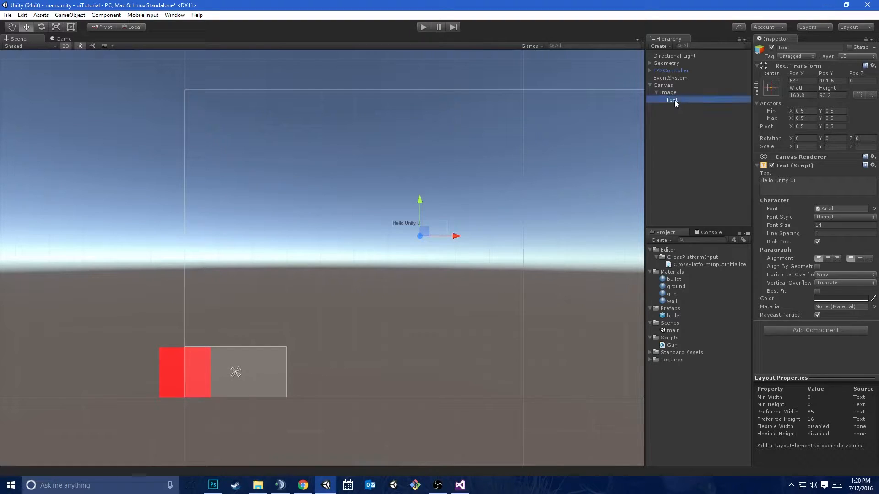
# Move the Text back out of the Image to the Canvas and set its X and Y position to 0
pyautogui.moveTo(672, 100); pyautogui.dragTo(694, 90)
pyautogui.click(804, 81)
pyautogui.write('0')
pyautogui.press('Tab')
pyautogui.write('0')
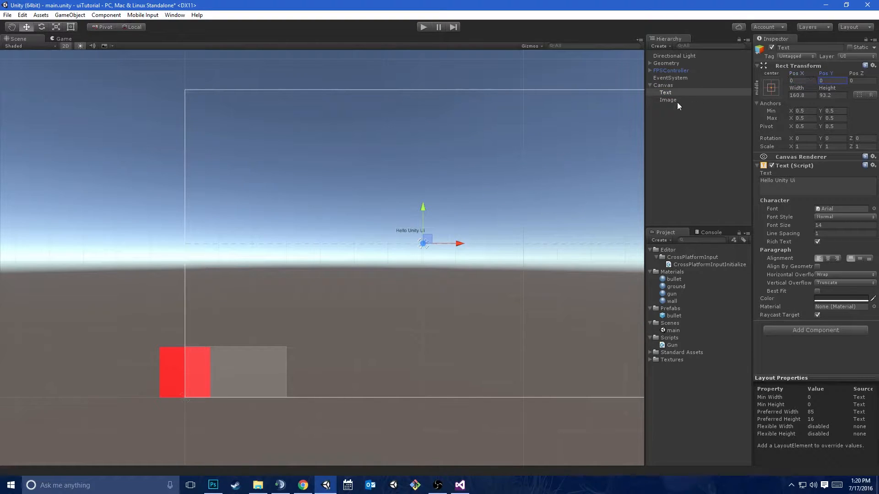
# Nest the Text under the Image and set its X and Y position to 0 to center it on its parent
pyautogui.click(710, 93)
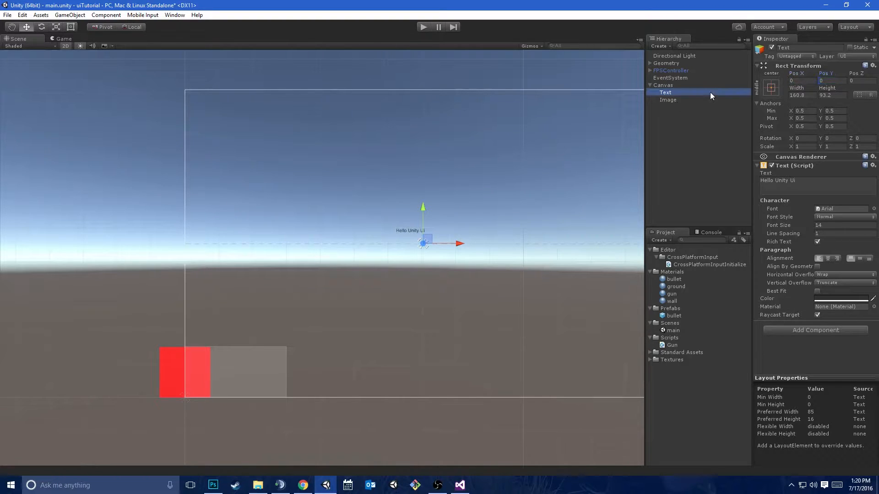
pyautogui.moveTo(710, 92); pyautogui.dragTo(697, 100)
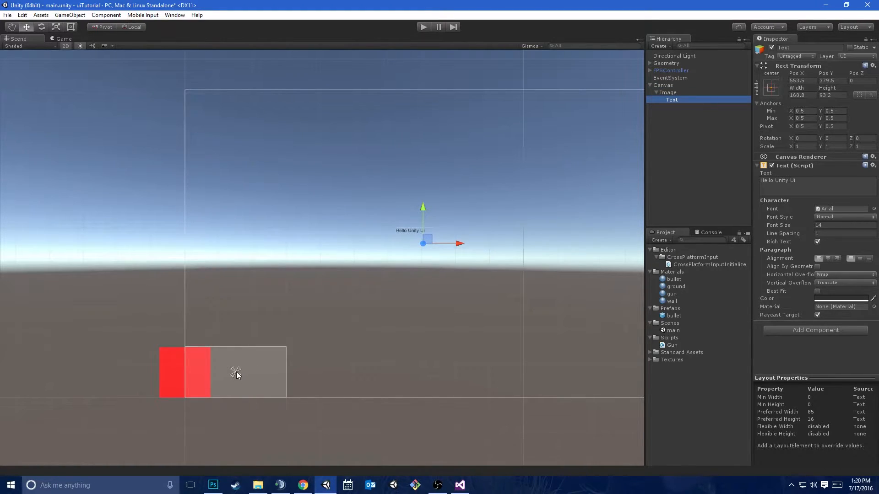
pyautogui.click(802, 81)
pyautogui.write('0')
pyautogui.press('Tab')
# Align the Text's content to the horizontal center and vertical middle of its rectangle
pyautogui.write('0')
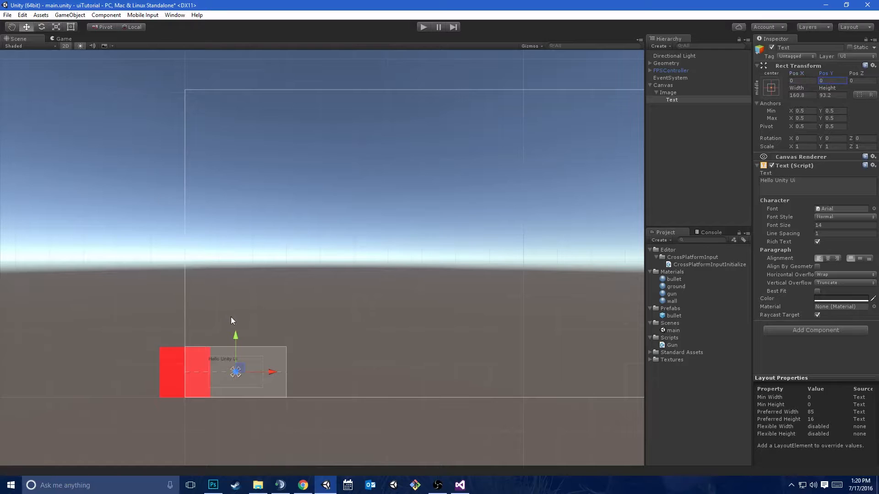
pyautogui.write('f')
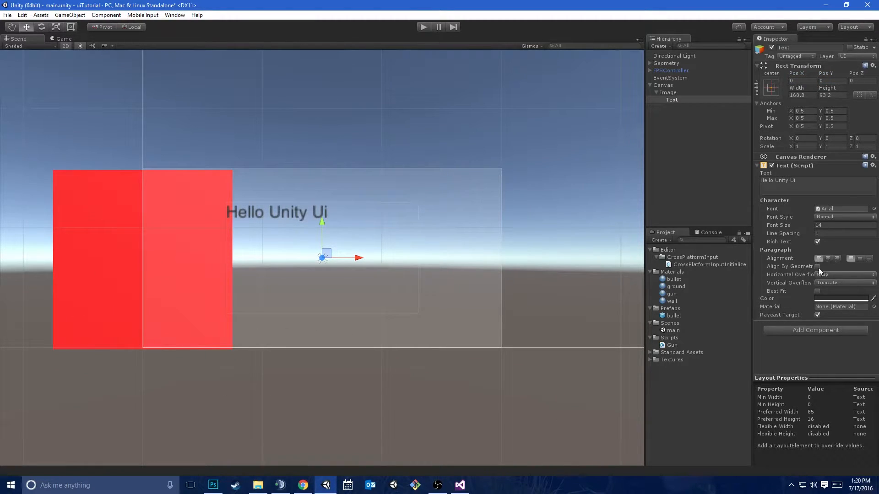
pyautogui.click(830, 258)
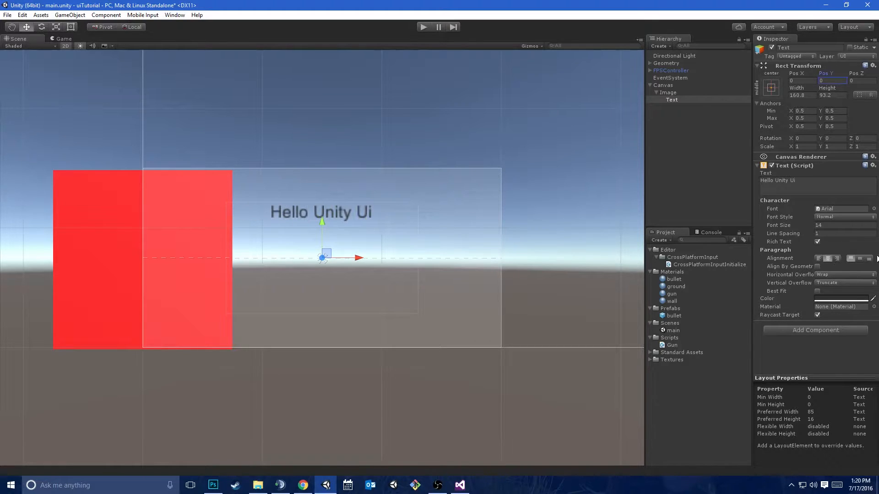
pyautogui.click(859, 259)
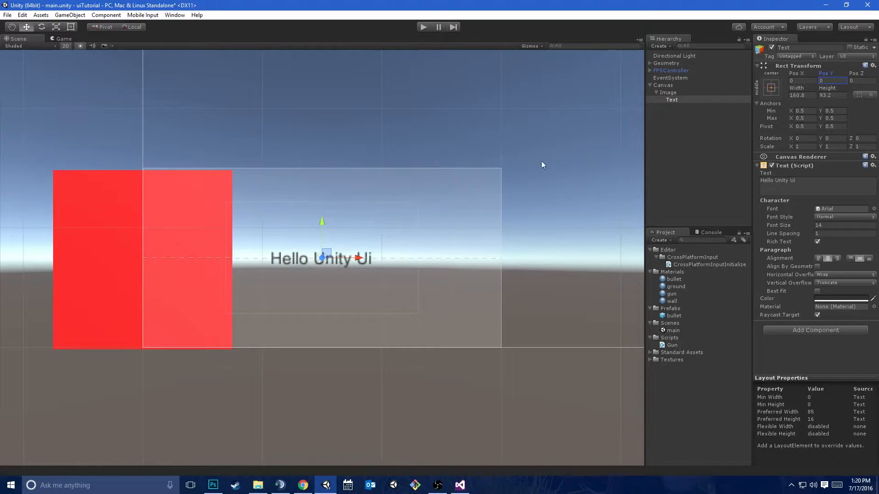
# In the Game view, try the full-stretch anchor preset on the Image and return it to the bottom-left preset
pyautogui.moveTo(644, 169)
pyautogui.mouseDown()
pyautogui.moveTo(259, 162)
pyautogui.moveTo(645, 164)
pyautogui.mouseUp()
pyautogui.click(60, 39)
pyautogui.click(673, 91)
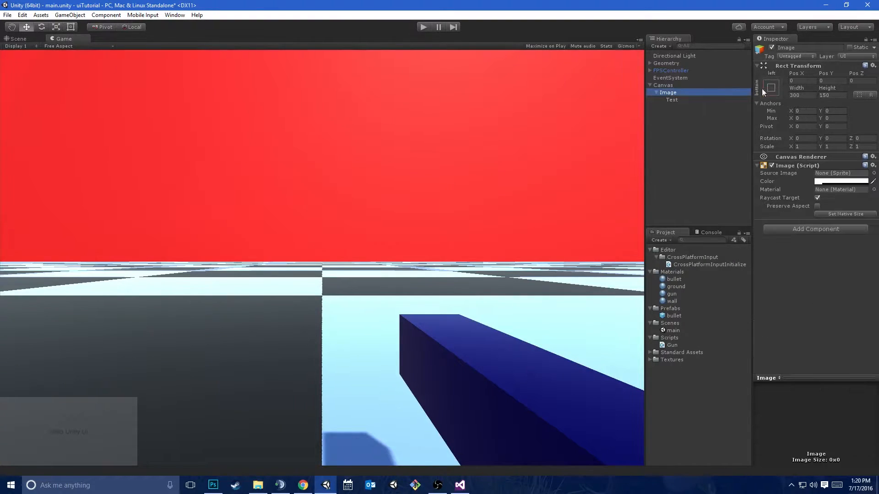
pyautogui.click(771, 88)
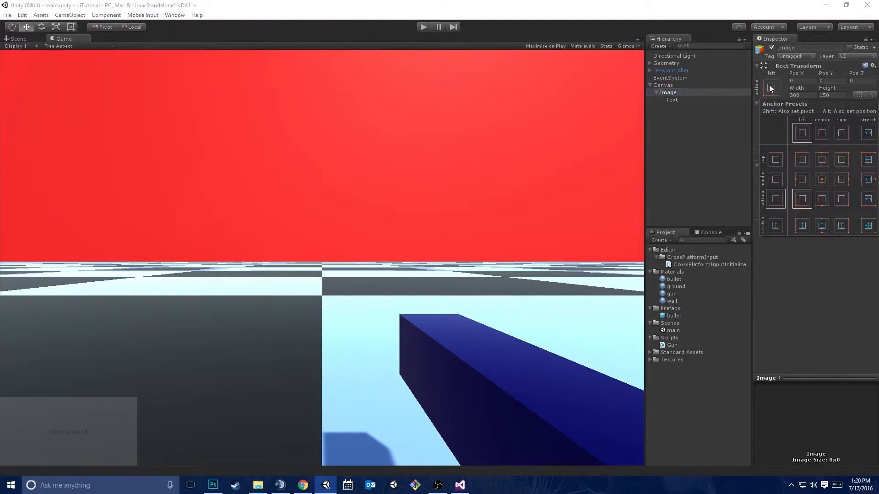
pyautogui.click(865, 224)
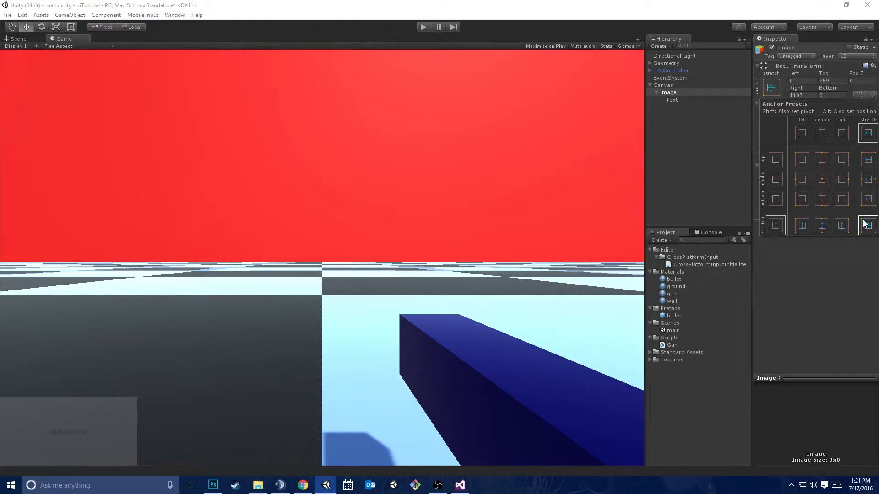
pyautogui.moveTo(645, 181)
pyautogui.mouseDown()
pyautogui.moveTo(505, 182)
pyautogui.moveTo(644, 182)
pyautogui.moveTo(641, 189)
pyautogui.moveTo(585, 190)
pyautogui.moveTo(644, 190)
pyautogui.mouseUp()
pyautogui.click(771, 87)
pyautogui.click(802, 176)
# Apply the top-stretch anchor preset to the Text, also setting its pivot and position so it spans the Image's top edge
pyautogui.click(679, 100)
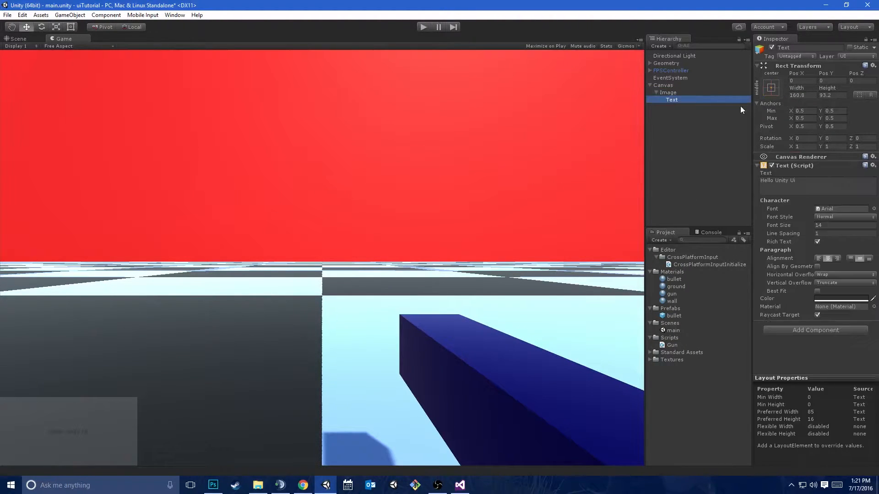
pyautogui.click(770, 87)
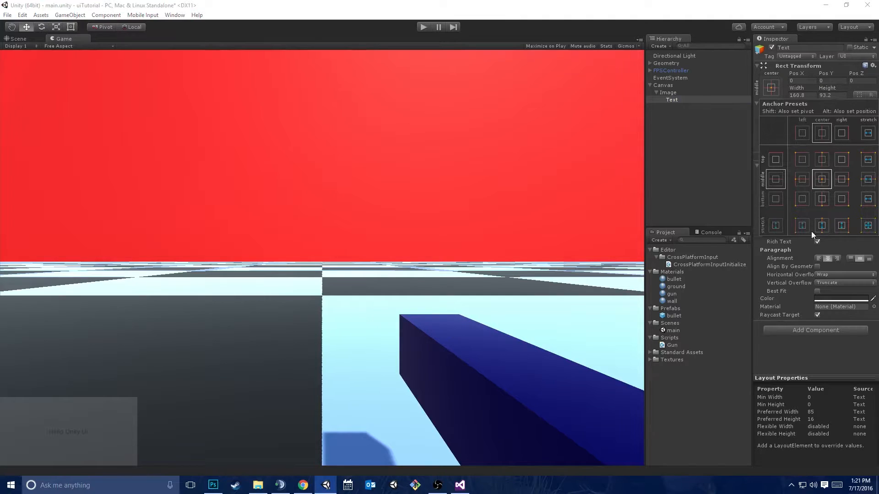
pyautogui.hotkey('shift', 'alt')
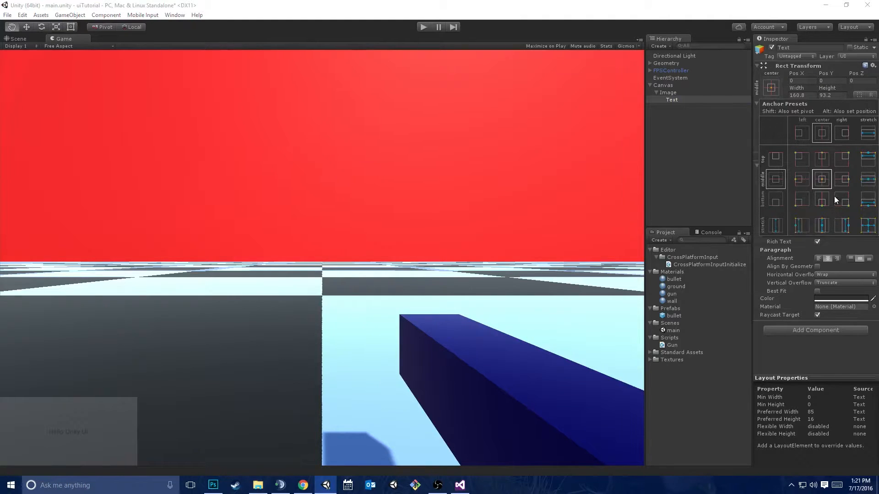
pyautogui.keyDown('alt'); pyautogui.keyDown('shift'); pyautogui.click(868, 159); pyautogui.keyUp('shift'); pyautogui.keyUp('alt')
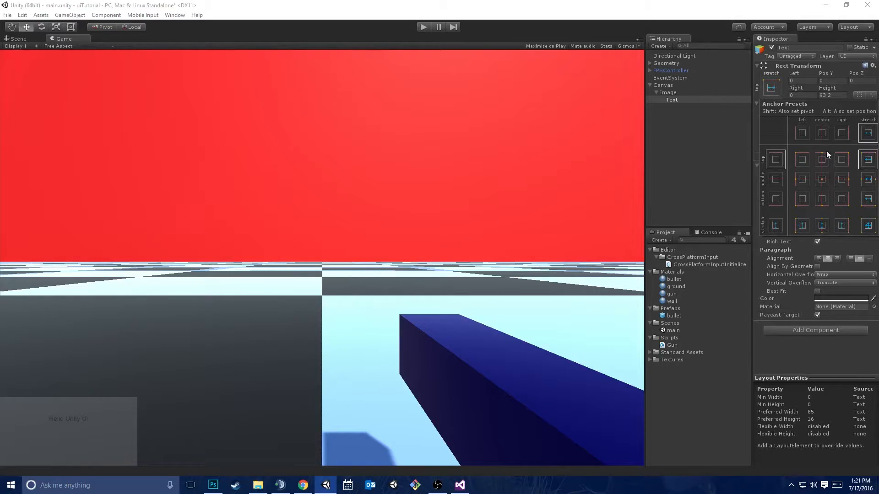
pyautogui.hotkey('shift', 'alt')
pyautogui.click(743, 4)
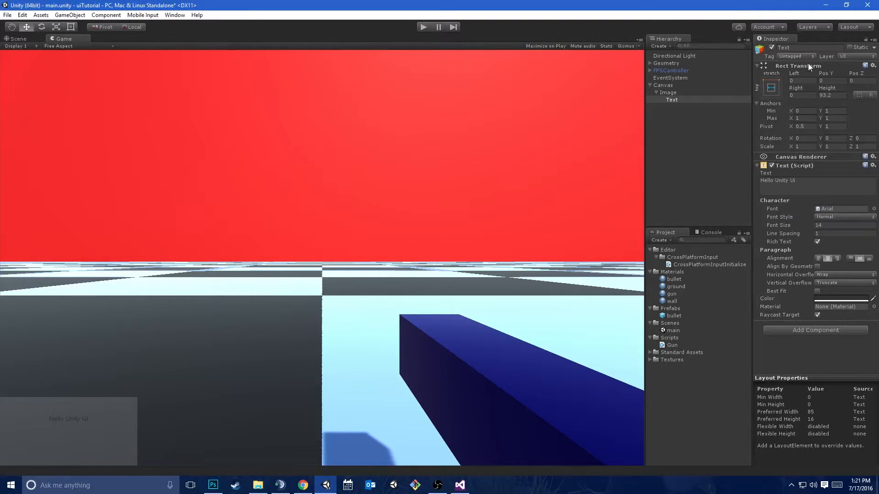
# Set the Text's height to 20 and inspect its placement within the Image in the Scene view
pyautogui.click(837, 96)
pyautogui.write('20')
pyautogui.click(26, 38)
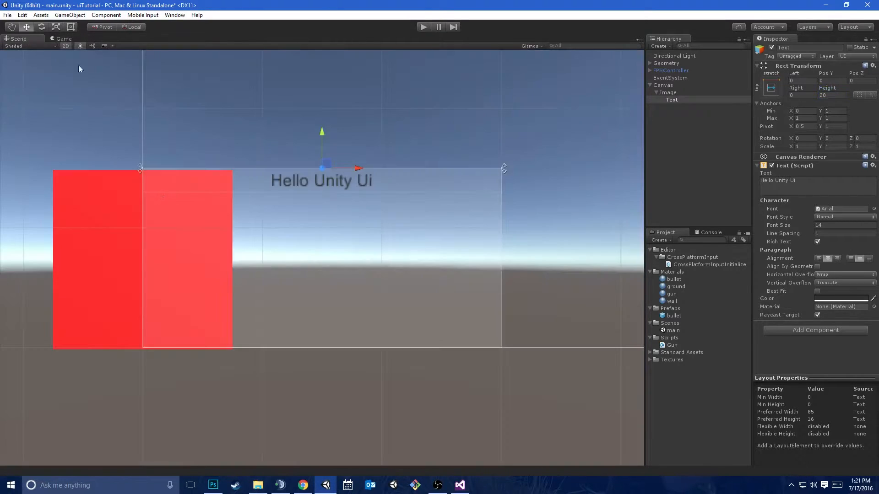
pyautogui.scroll(6, 227, 240)
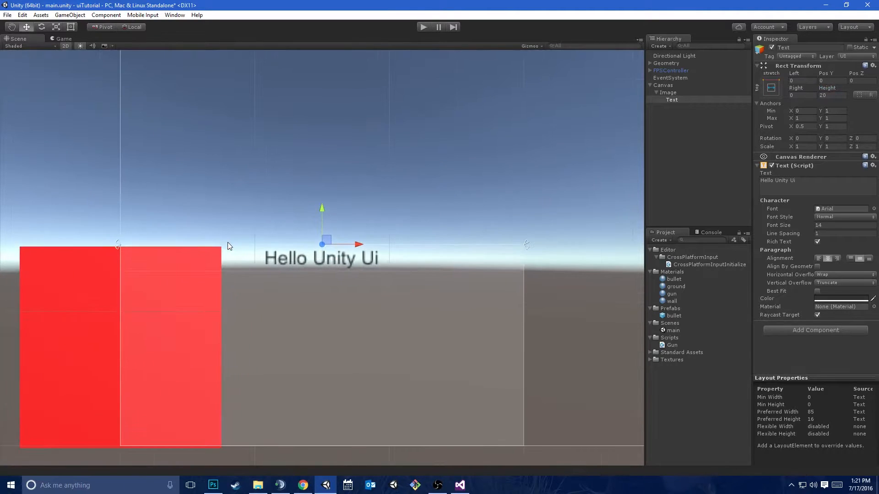
pyautogui.scroll(-2, 228, 243)
pyautogui.moveTo(259, 242); pyautogui.dragTo(285, 181, button='middle')
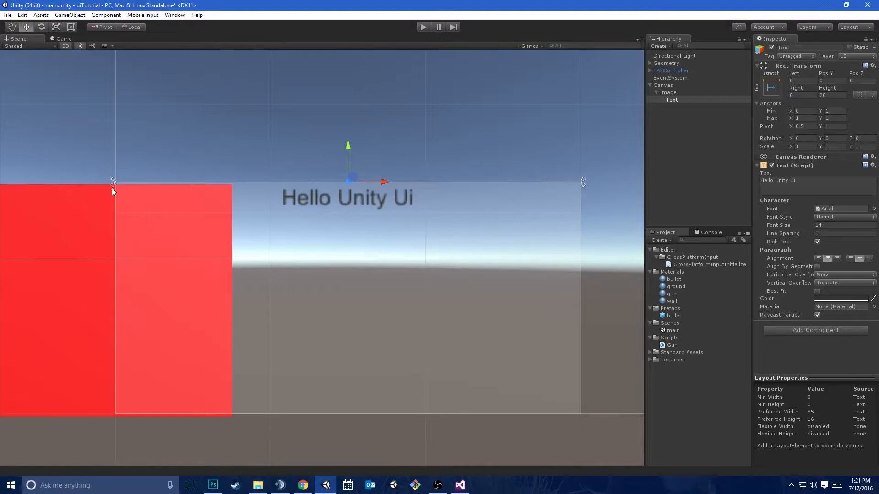
# Try increasing the Text's height to 47 and undo the change
pyautogui.click(669, 93)
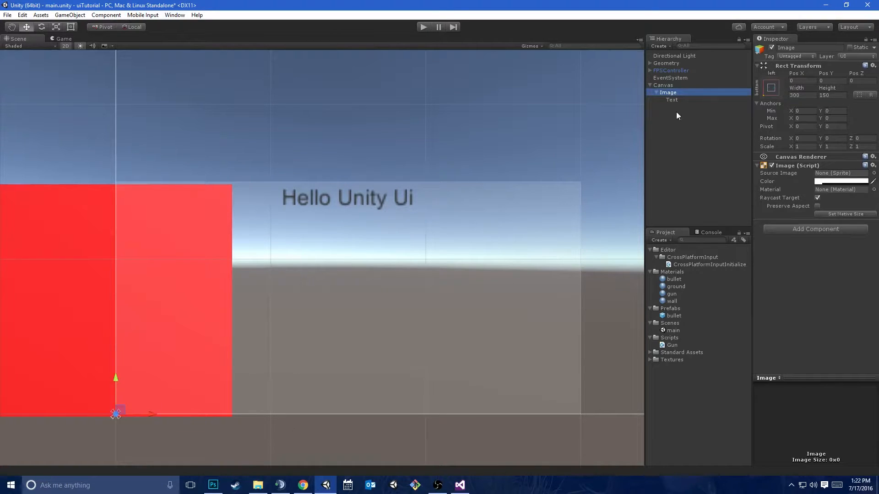
pyautogui.click(690, 99)
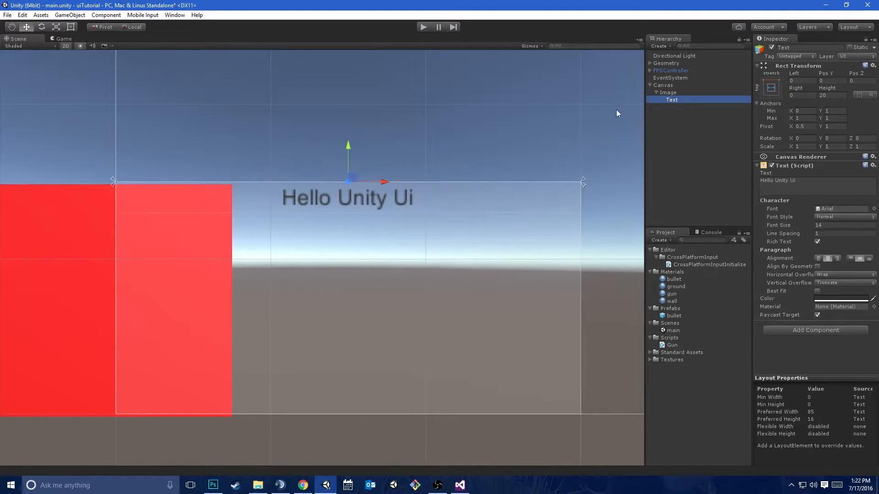
pyautogui.moveTo(828, 89)
pyautogui.mouseDown()
pyautogui.moveTo(875, 92)
pyautogui.moveTo(825, 93)
pyautogui.moveTo(838, 96)
pyautogui.mouseUp()
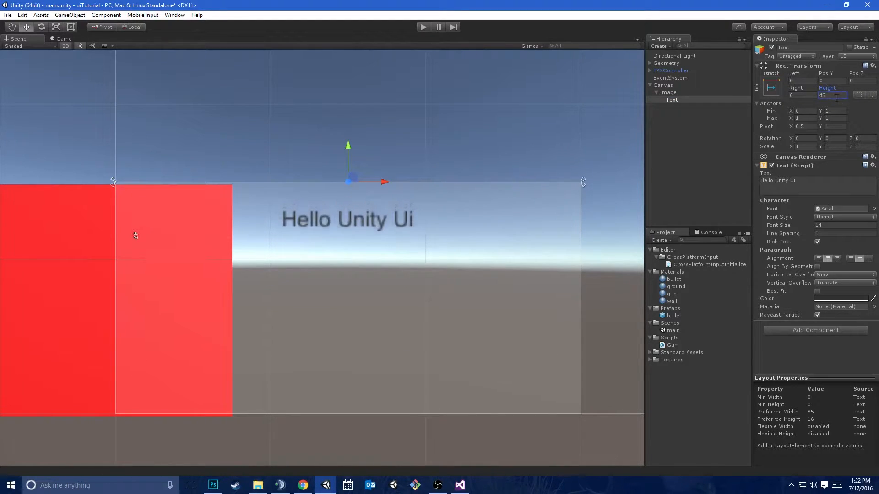
pyautogui.hotkey('ctrl', 'z')
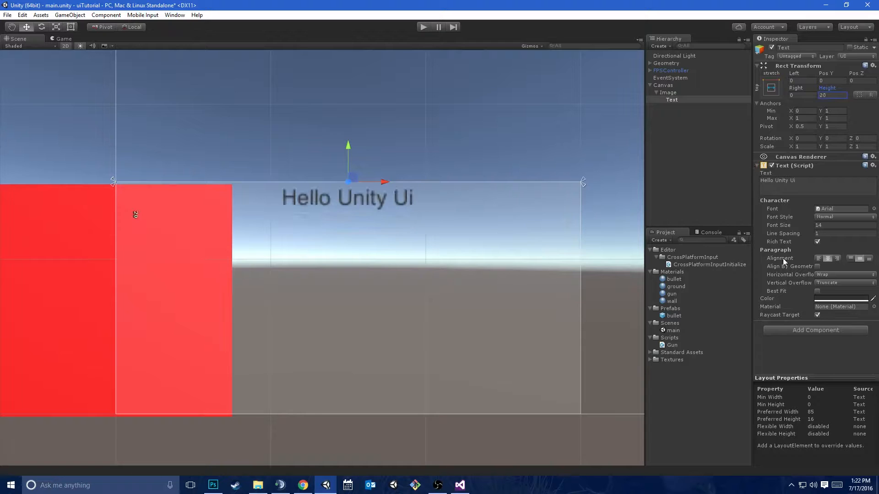
# Add a UI Image as a child of the Text and full-stretch it over the Text's rectangle, including pivot and position
pyautogui.rightClick(680, 100)
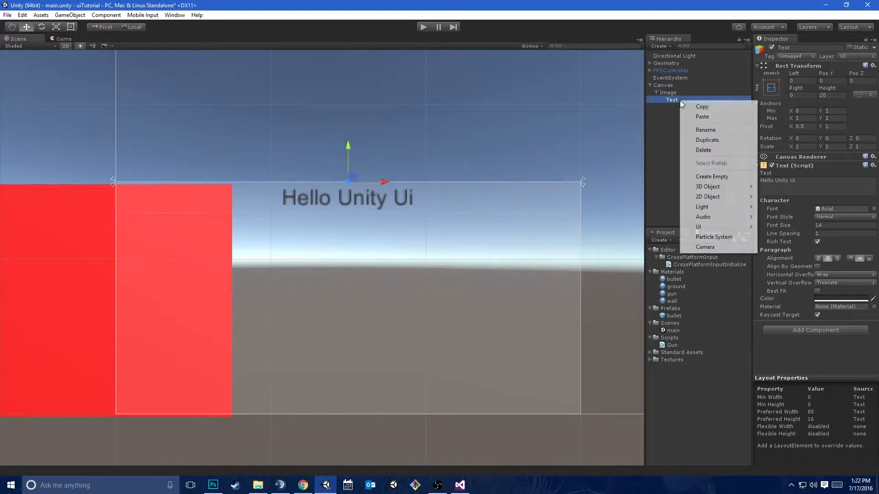
pyautogui.moveTo(713, 228)
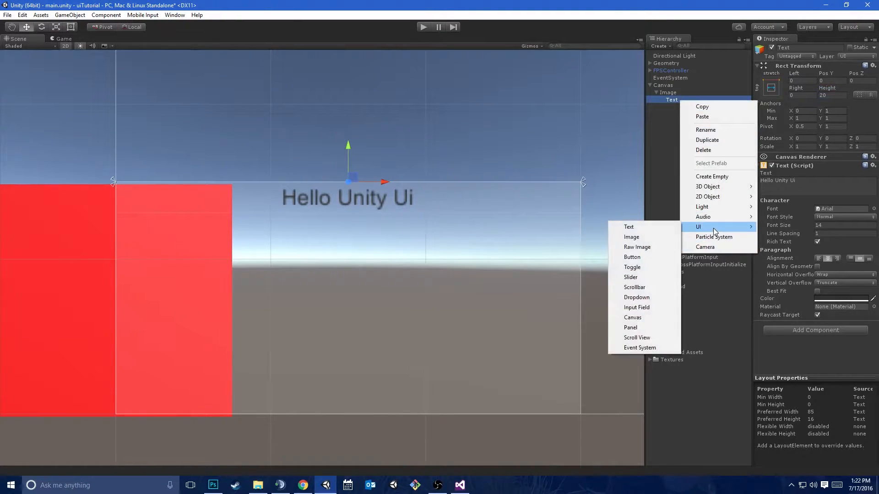
pyautogui.click(633, 237)
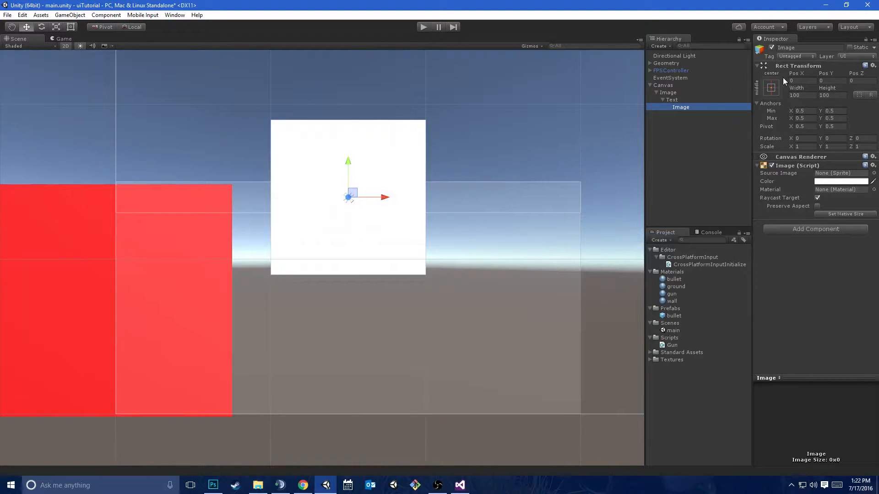
pyautogui.click(771, 87)
pyautogui.keyDown('alt'); pyautogui.click(867, 225); pyautogui.keyUp('alt')
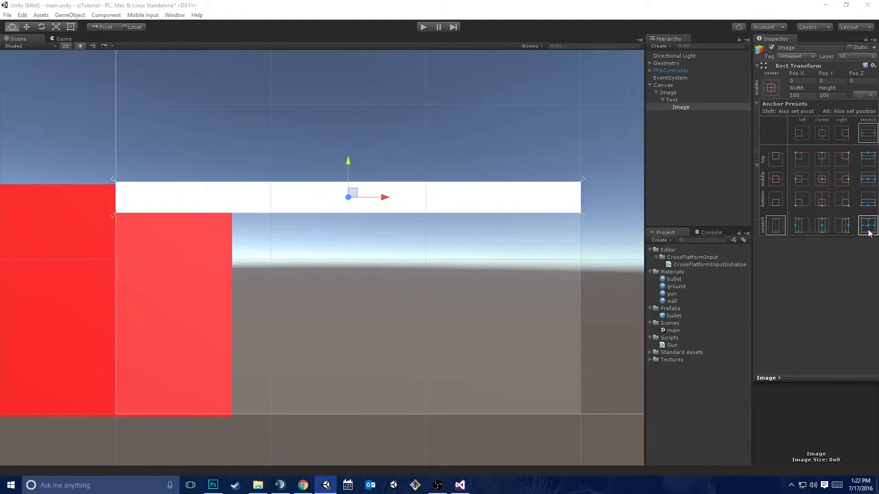
# Swap the nesting so the Text is a child of the inner Image, and full-stretch the Text over that Image
pyautogui.click(819, 288)
pyautogui.click(681, 107)
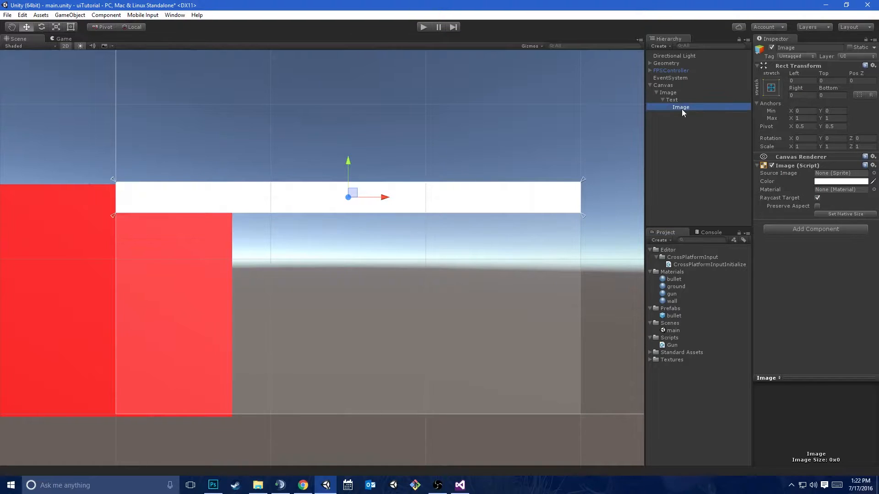
pyautogui.moveTo(685, 107); pyautogui.dragTo(691, 98)
pyautogui.click(770, 88)
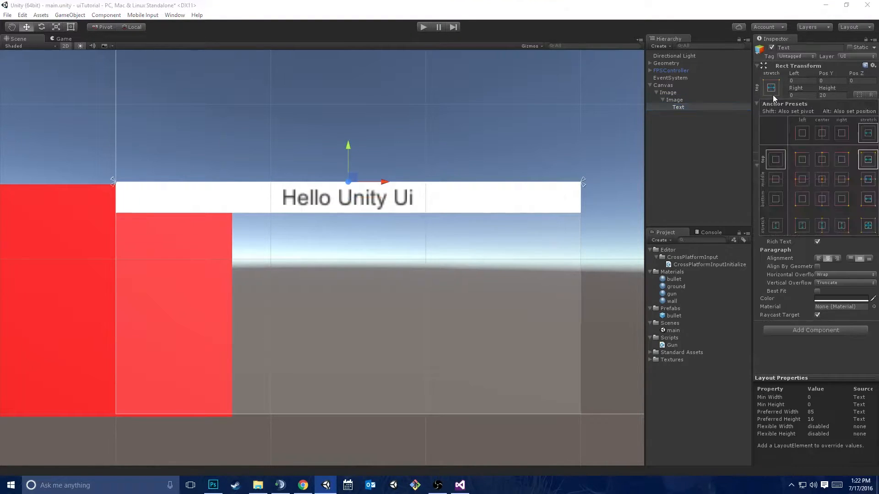
pyautogui.keyDown('alt'); pyautogui.click(868, 226); pyautogui.keyUp('alt')
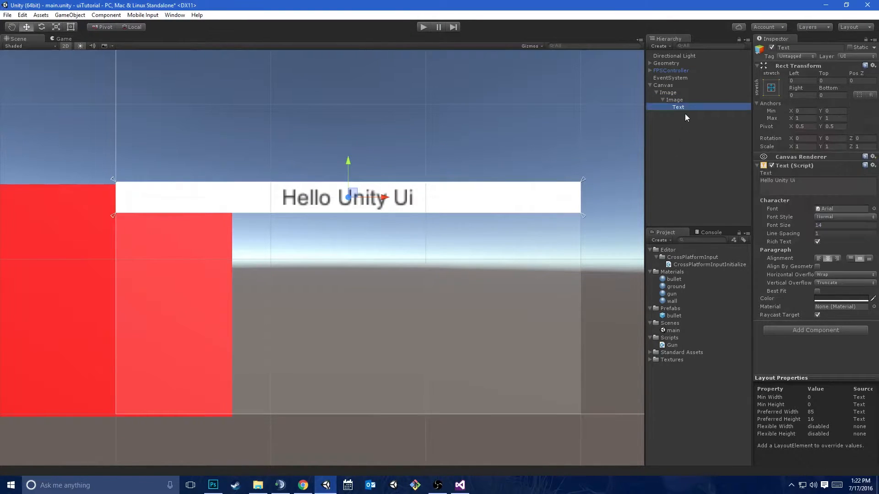
# Apply the top-stretch anchor preset to the inner Image that holds the Text
pyautogui.click(691, 100)
pyautogui.click(770, 88)
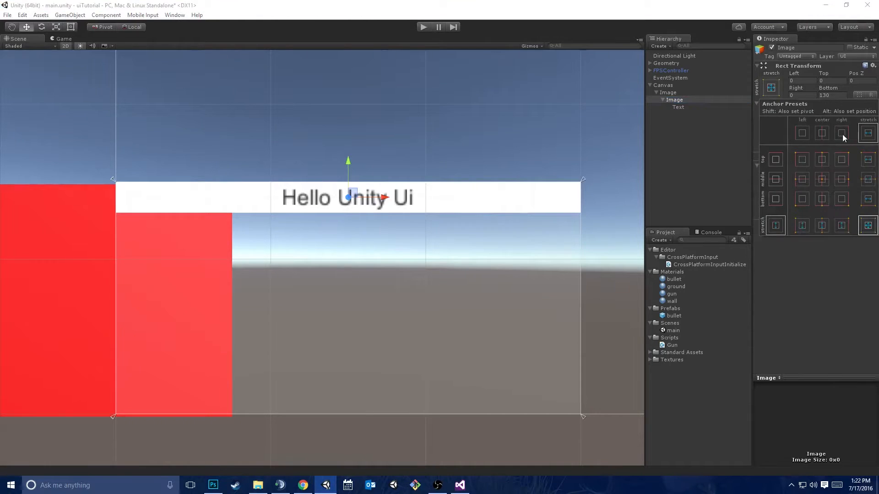
pyautogui.keyDown('alt'); pyautogui.keyDown('shift'); pyautogui.click(867, 163); pyautogui.keyUp('shift'); pyautogui.keyUp('alt')
# Try resizing the inner Image to a height of about 107 with its right edge pulled inward, and undo both changes
pyautogui.click(690, 113)
pyautogui.click(692, 107)
pyautogui.click(685, 98)
pyautogui.press('t')
pyautogui.moveTo(403, 213); pyautogui.dragTo(392, 348)
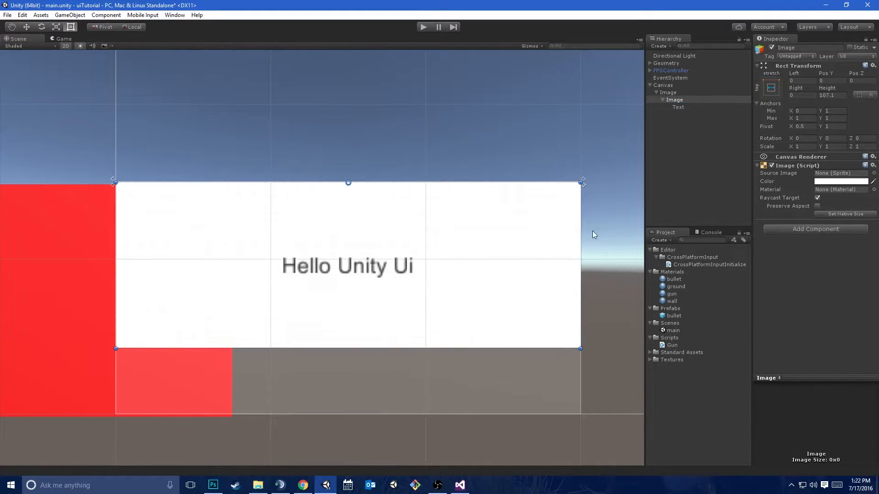
pyautogui.moveTo(579, 232); pyautogui.dragTo(453, 243)
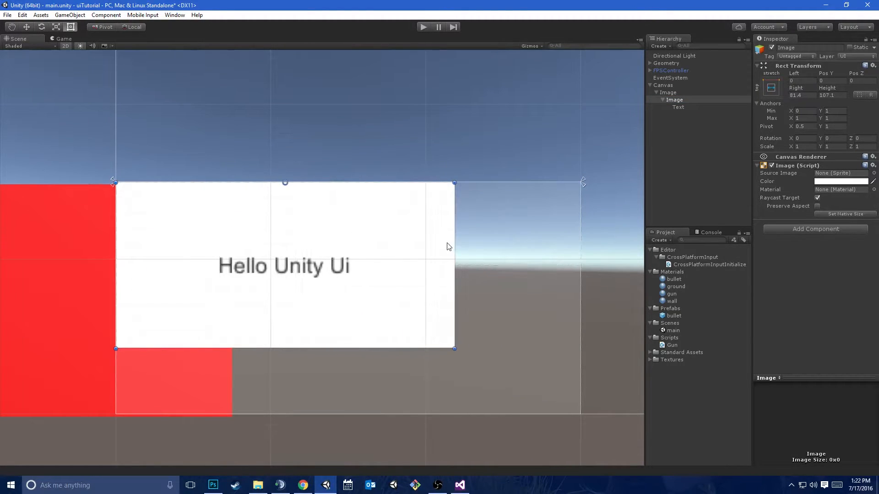
pyautogui.hotkey('ctrl', 'z')
pyautogui.hotkey('ctrl', 'z')
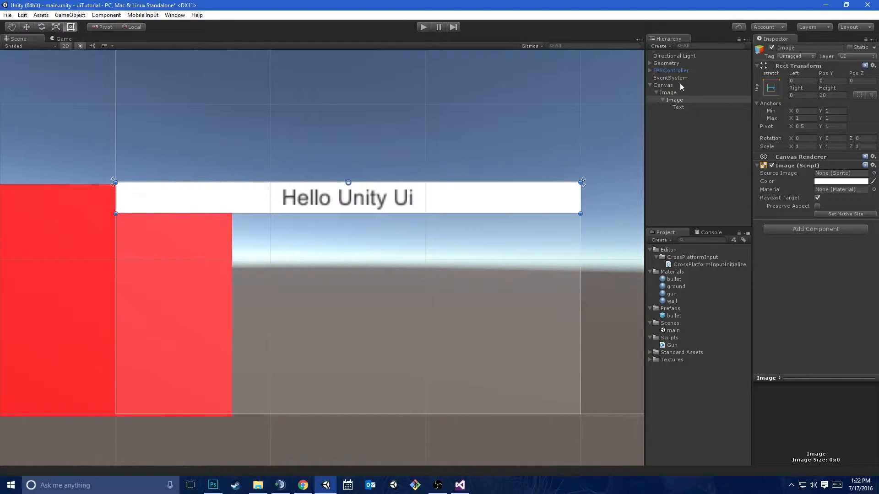
# Set the inner Image's color to mid-grey (777777FF) while viewing the result in the Game view
pyautogui.click(678, 108)
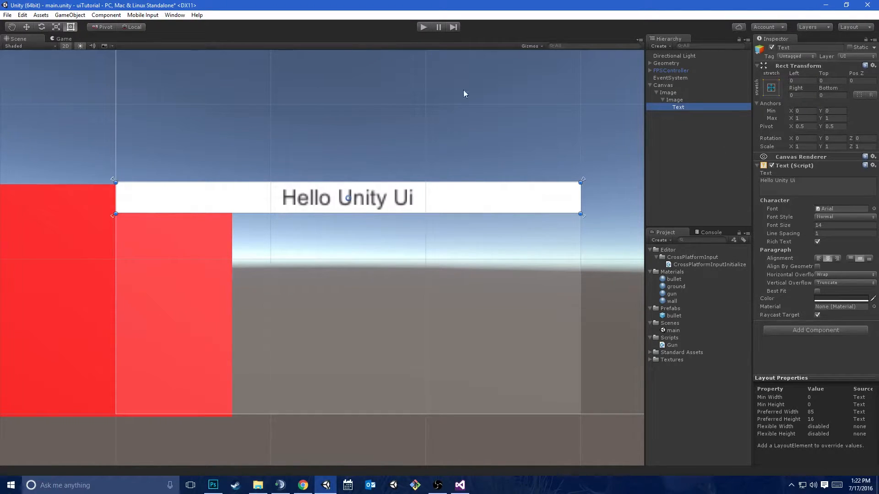
pyautogui.click(57, 40)
pyautogui.click(693, 100)
pyautogui.click(838, 181)
pyautogui.click(561, 183)
pyautogui.moveTo(561, 182); pyautogui.dragTo(497, 193)
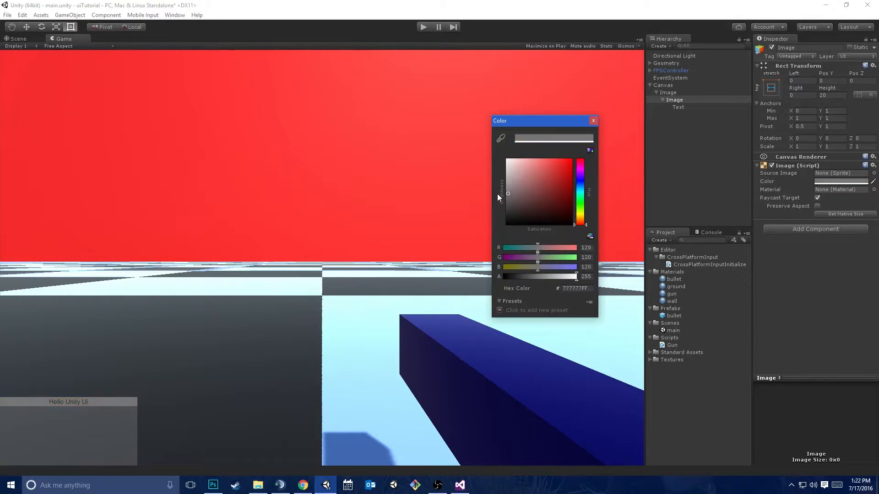
pyautogui.click(592, 121)
# Change the content of the Text inside the grey Image to "Ammo Count"
pyautogui.click(679, 107)
pyautogui.click(794, 184)
pyautogui.press('BackSpace')
pyautogui.write('Ammo Count')
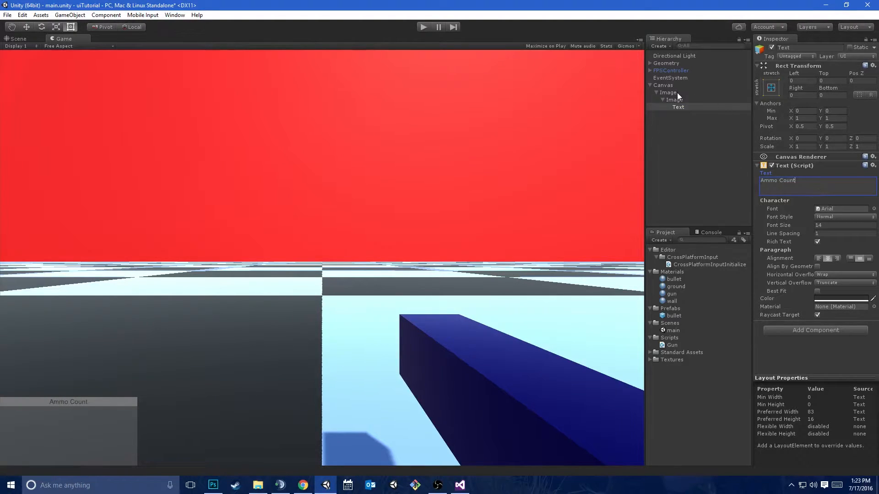
# Create a new UI Text and place it directly under the outer Image, above the inner Image in the hierarchy
pyautogui.click(673, 100)
pyautogui.rightClick(674, 100)
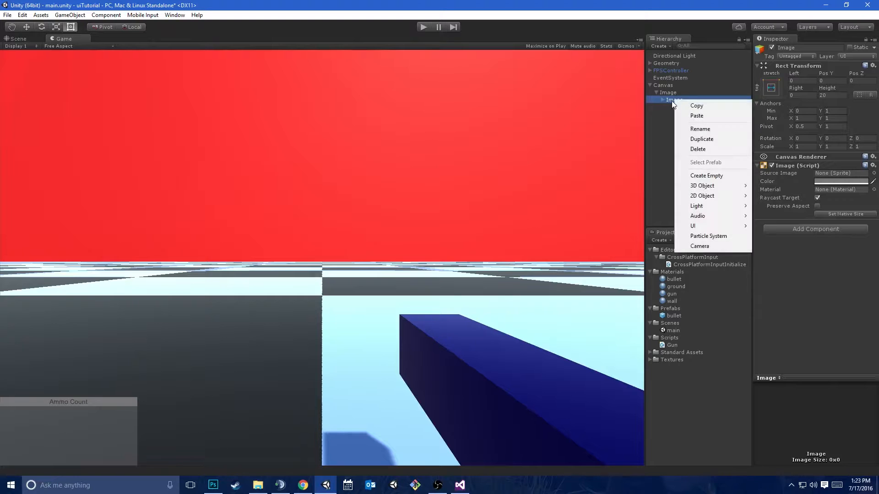
pyautogui.moveTo(741, 227)
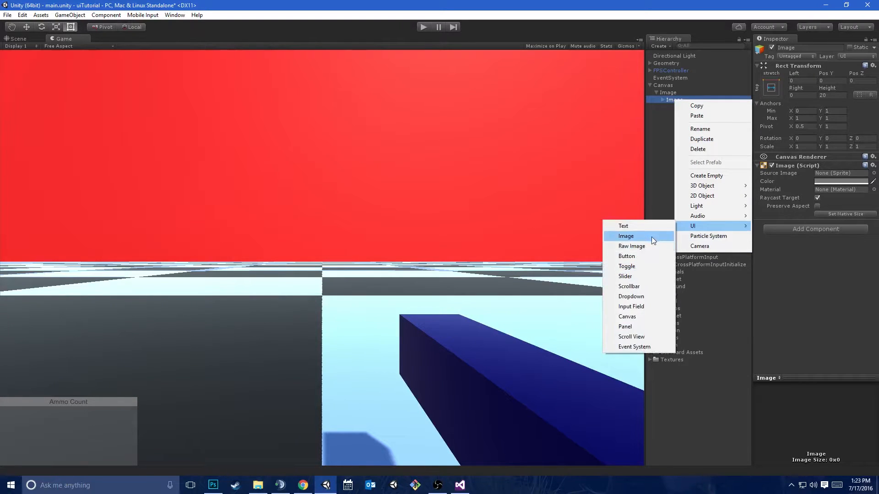
pyautogui.click(627, 229)
pyautogui.moveTo(674, 115); pyautogui.dragTo(685, 94)
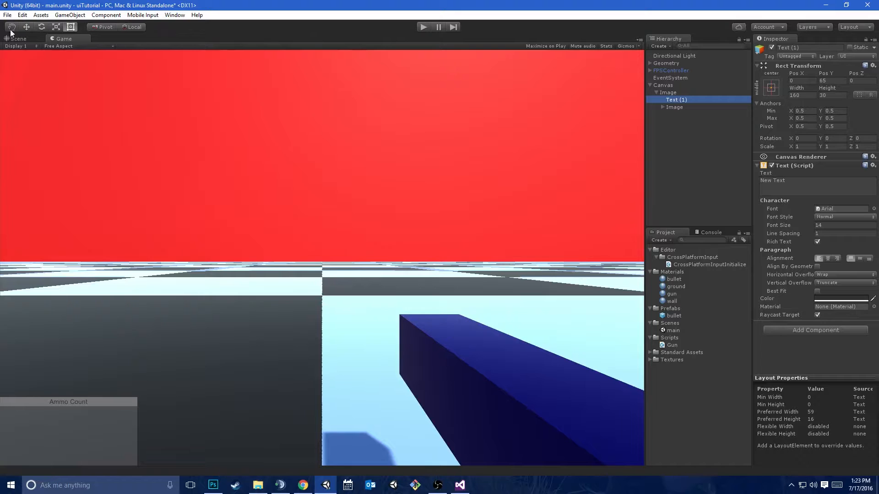
# In the Scene view, set the new Text's Pos Y to 0 and its content to "30 / 30"
pyautogui.click(18, 38)
pyautogui.click(824, 81)
pyautogui.write('0')
pyautogui.click(806, 178)
pyautogui.write('30 / 30')
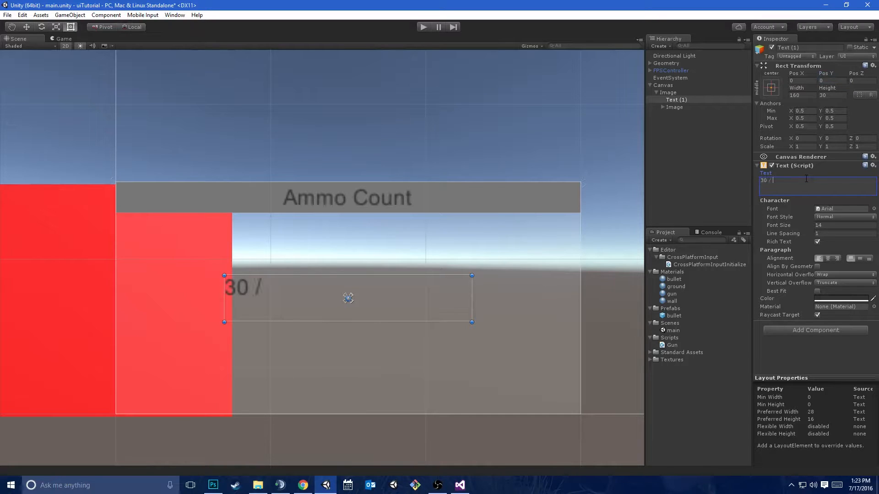
# Center the "30 / 30" text horizontally and vertically within its rectangle
pyautogui.click(827, 258)
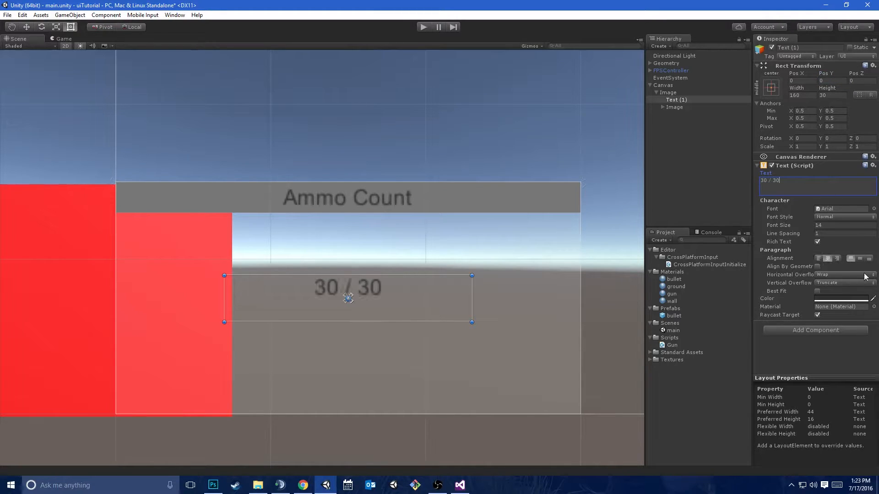
pyautogui.click(860, 258)
pyautogui.moveTo(774, 222); pyautogui.dragTo(775, 248)
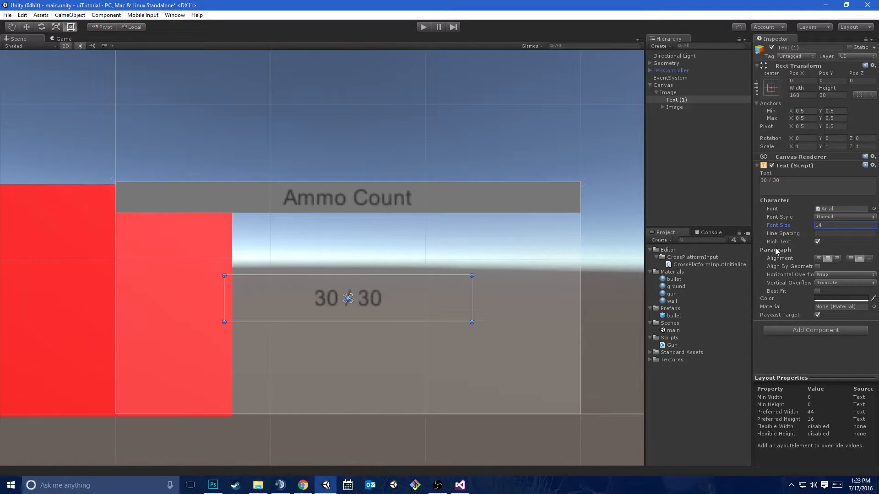
# Enable Best Fit on the "30 / 30" Text and set its Max Size to 100
pyautogui.click(817, 291)
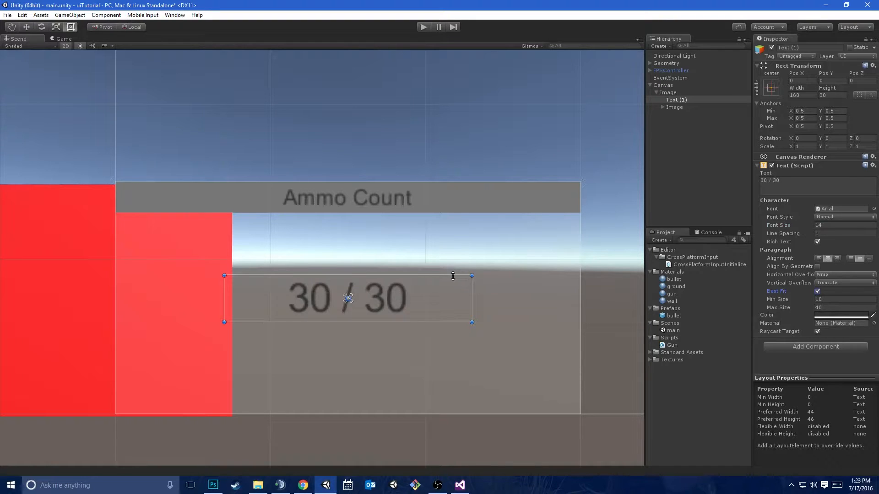
pyautogui.moveTo(450, 275); pyautogui.dragTo(471, 296)
pyautogui.hotkey('ctrl', 'z')
pyautogui.moveTo(780, 310); pyautogui.dragTo(836, 270)
pyautogui.write('100')
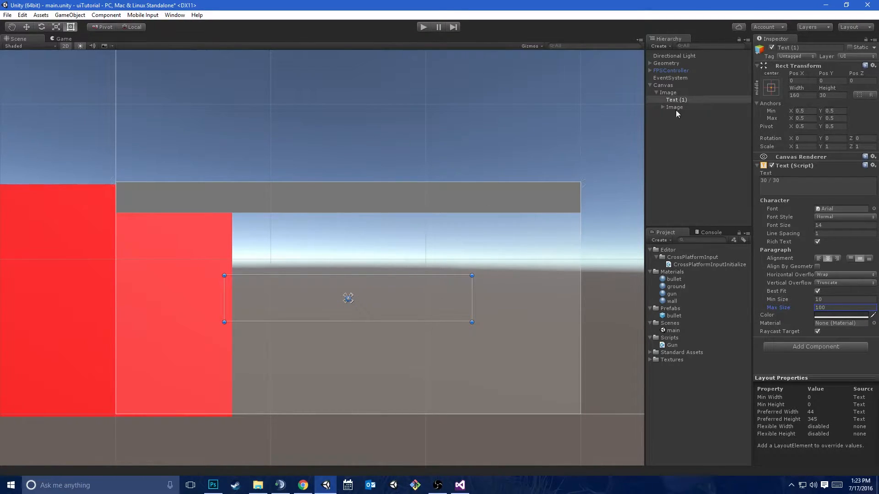
# Run the game briefly to check how the ammo panel and its texts display, and stop it again
pyautogui.click(676, 92)
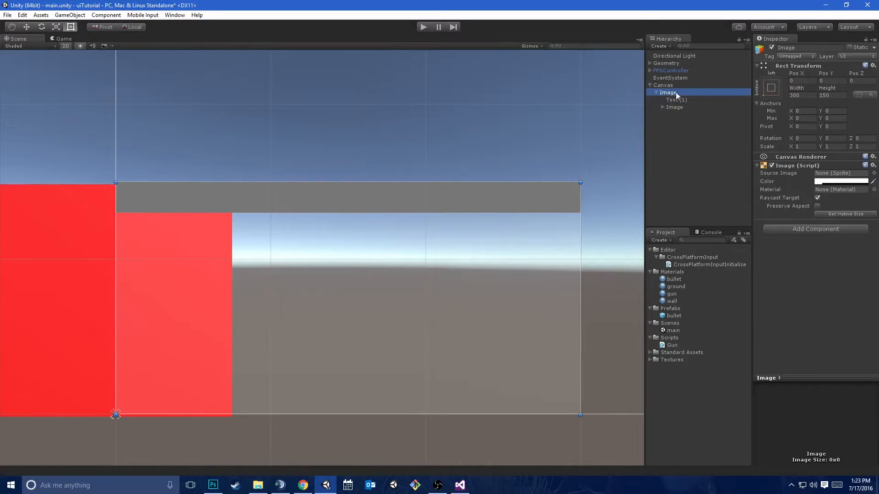
pyautogui.click(65, 45)
pyautogui.click(65, 46)
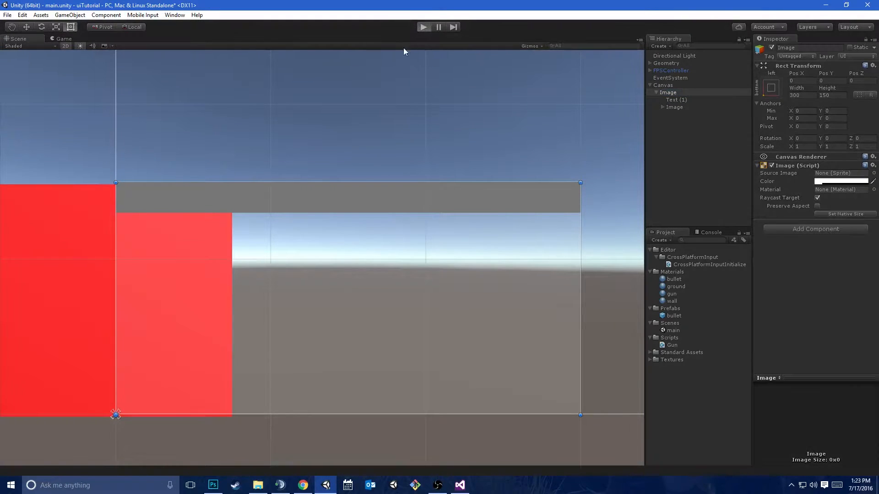
pyautogui.hotkey('ctrl', 'p')
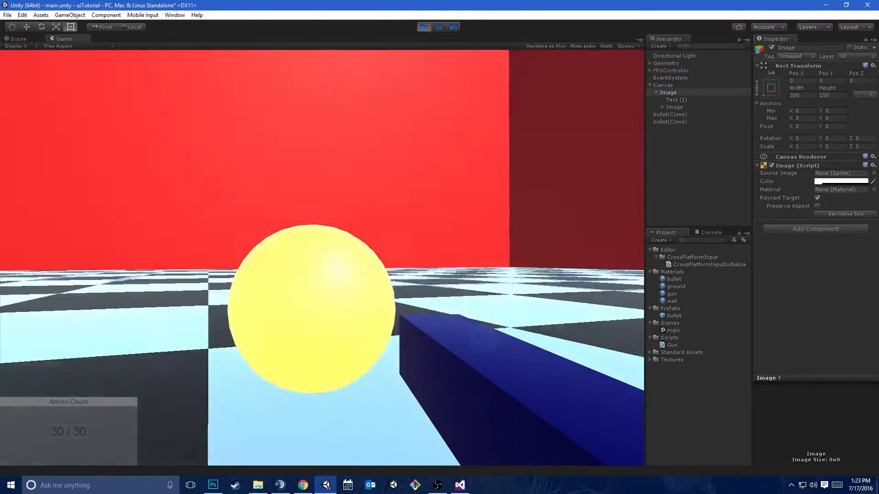
pyautogui.hotkey('ctrl', 'p')
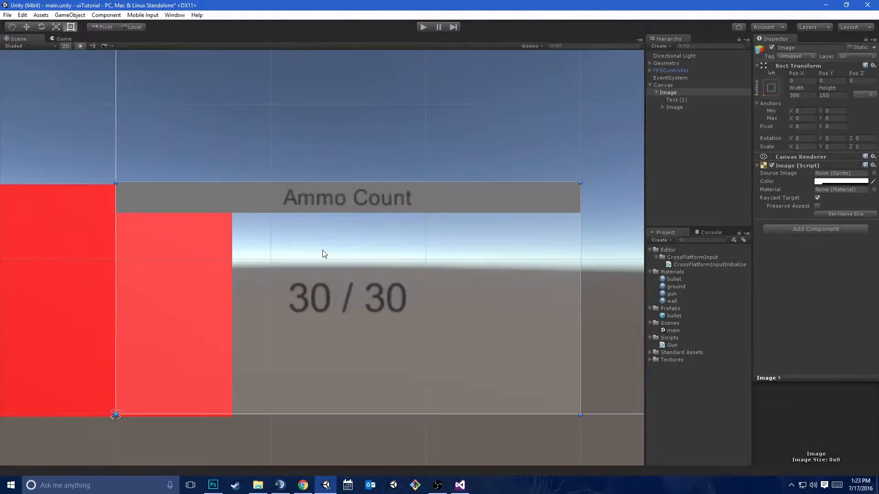
# Enlarge the "30 / 30" Text's rectangle to about 216 by 81 and set its Pos X and Pos Y to 0
pyautogui.click(678, 100)
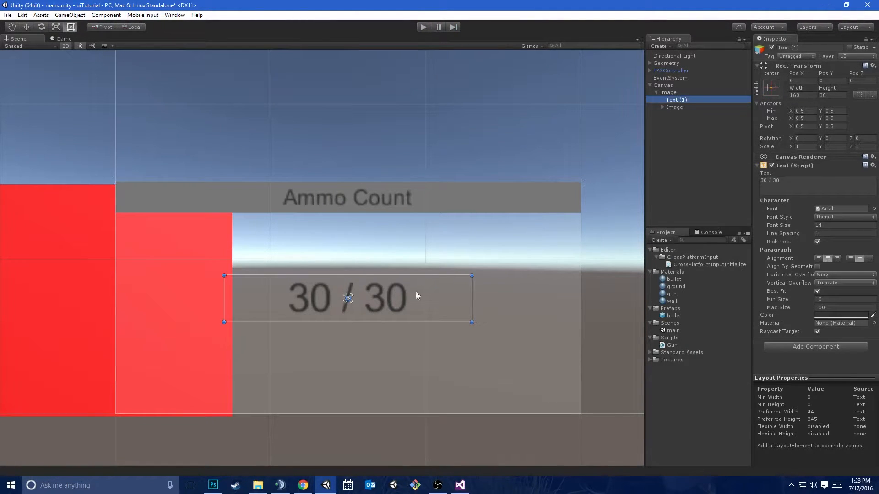
pyautogui.moveTo(423, 276); pyautogui.dragTo(442, 196)
pyautogui.moveTo(472, 228); pyautogui.dragTo(558, 228)
pyautogui.click(808, 81)
pyautogui.write('0')
pyautogui.press('Tab')
pyautogui.write('0')
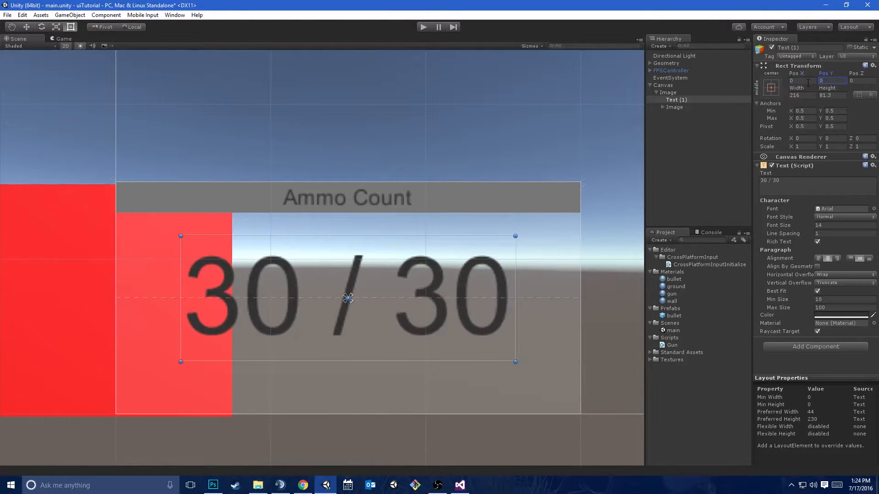
# Set the "30 / 30" Text's color to white (FFFFFFFF) while viewing the Game view
pyautogui.click(64, 39)
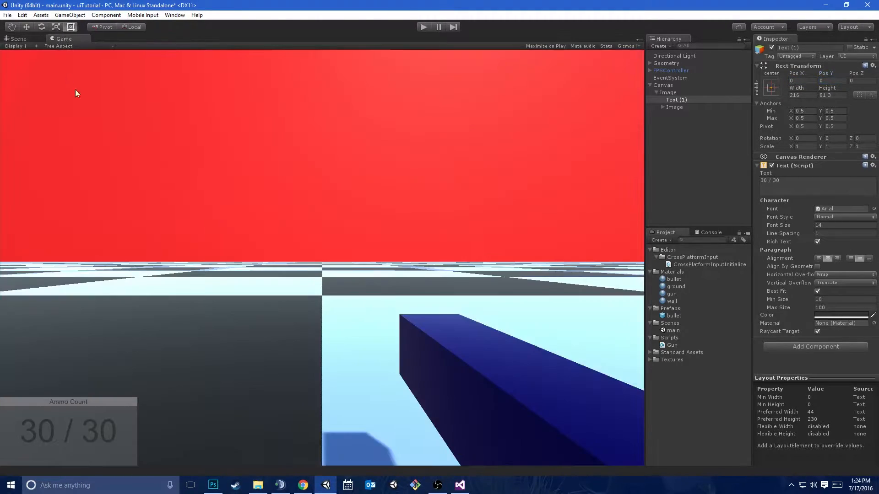
pyautogui.click(840, 316)
pyautogui.moveTo(526, 183); pyautogui.dragTo(461, 147)
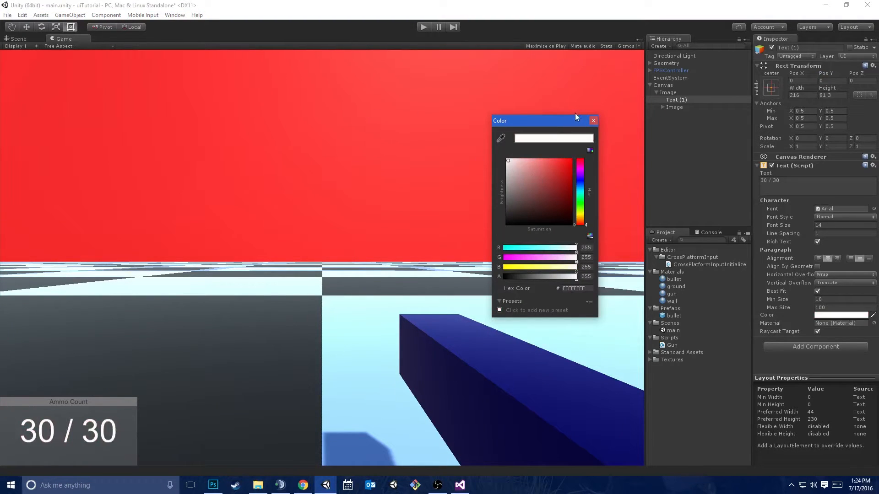
pyautogui.click(593, 121)
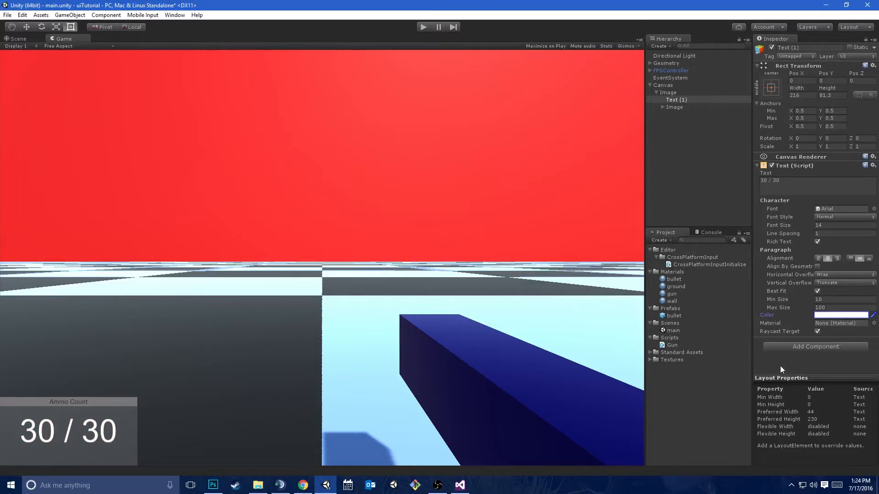
# Add an Outline component and a Shadow component to the "30 / 30" Text
pyautogui.click(793, 346)
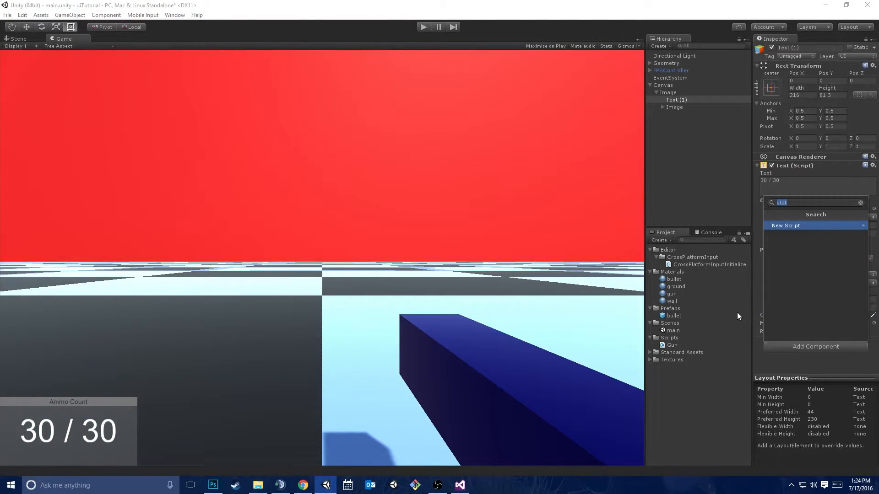
pyautogui.press('BackSpace')
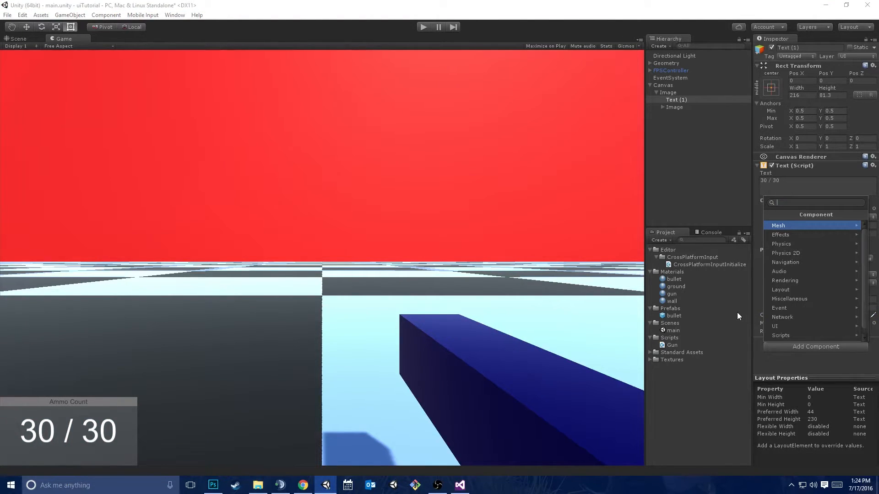
pyautogui.write('out')
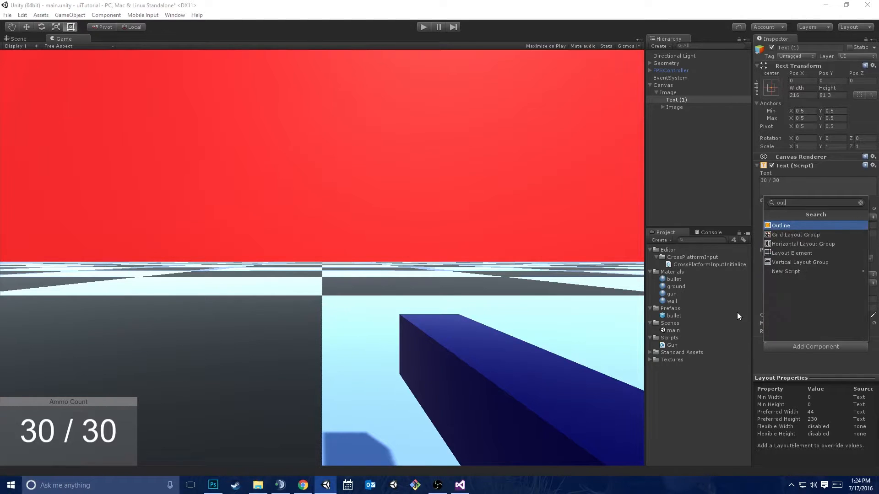
pyautogui.press('Return')
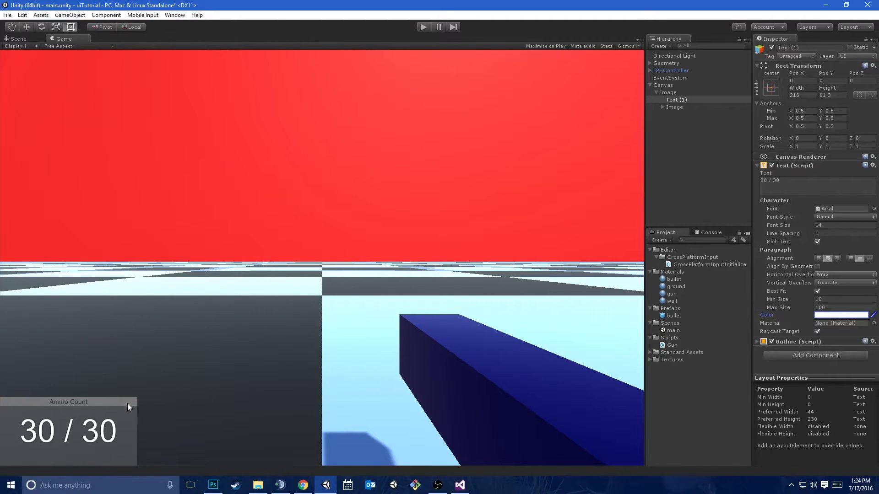
pyautogui.click(775, 355)
pyautogui.write('shado')
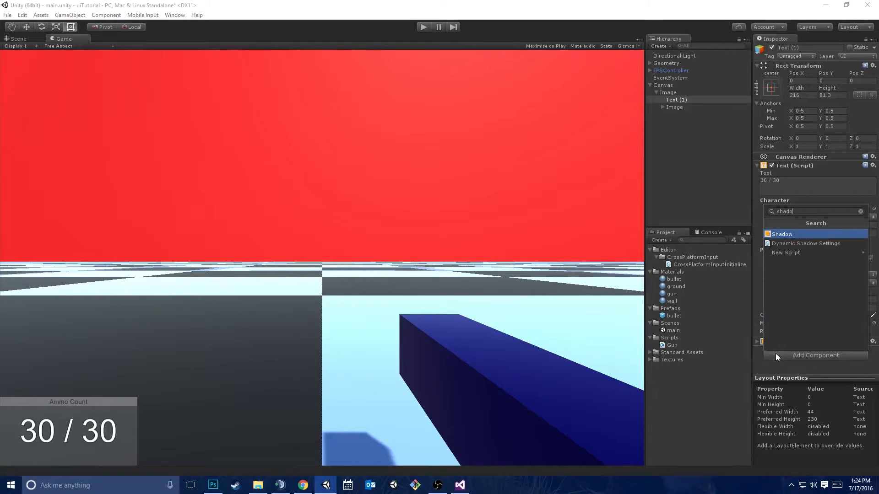
pyautogui.press('Return')
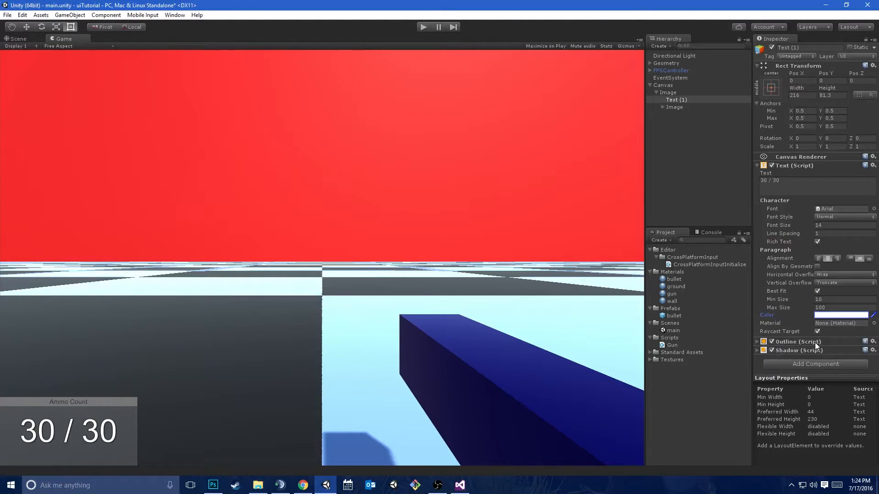
# Set the Shadow's Effect Distance to X 3 and Y -3 on the "30 / 30" Text
pyautogui.click(799, 351)
pyautogui.scroll(-2, 806, 351)
pyautogui.click(794, 341)
pyautogui.write('3')
pyautogui.press('Tab')
pyautogui.write('-3')
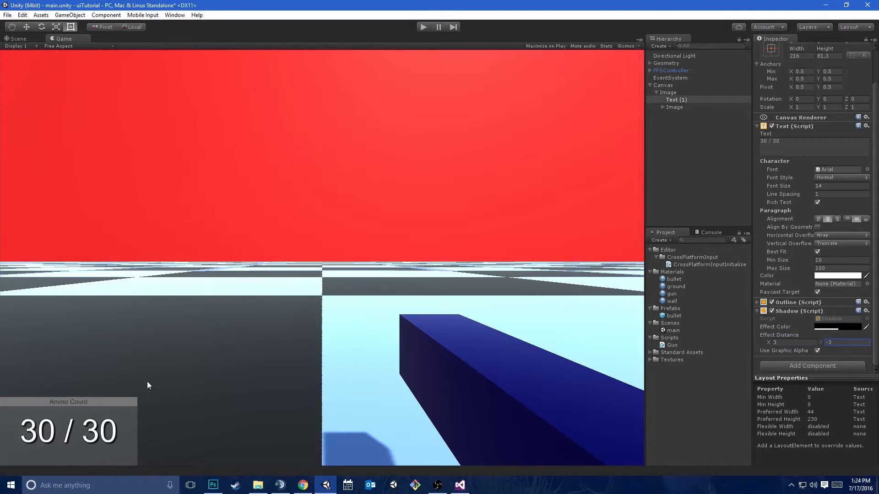
pyautogui.click(685, 100)
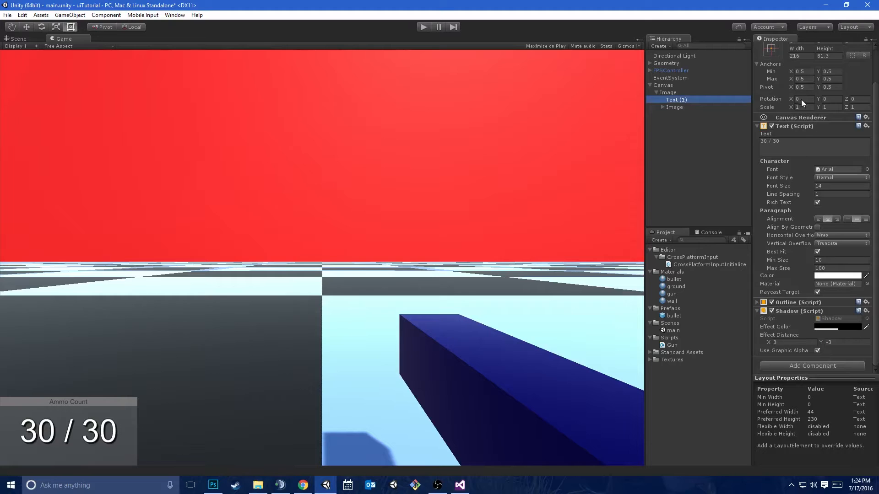
# Rename the "30 / 30" Text object to AmmoText
pyautogui.scroll(3, 798, 98)
pyautogui.click(801, 51)
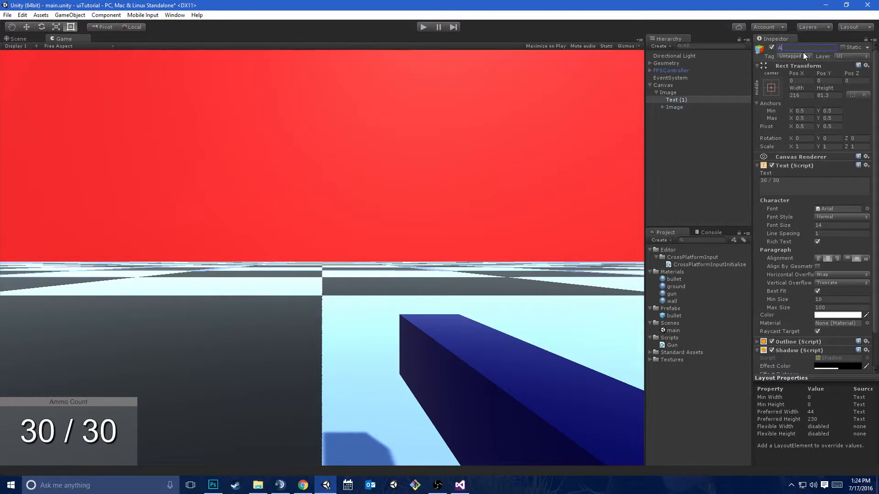
pyautogui.write('AmmoText')
pyautogui.press('Return')
# Open the Gun script in Visual Studio, remove the indentation before "using UnityEngine;" on the first line, and save
pyautogui.click(671, 71)
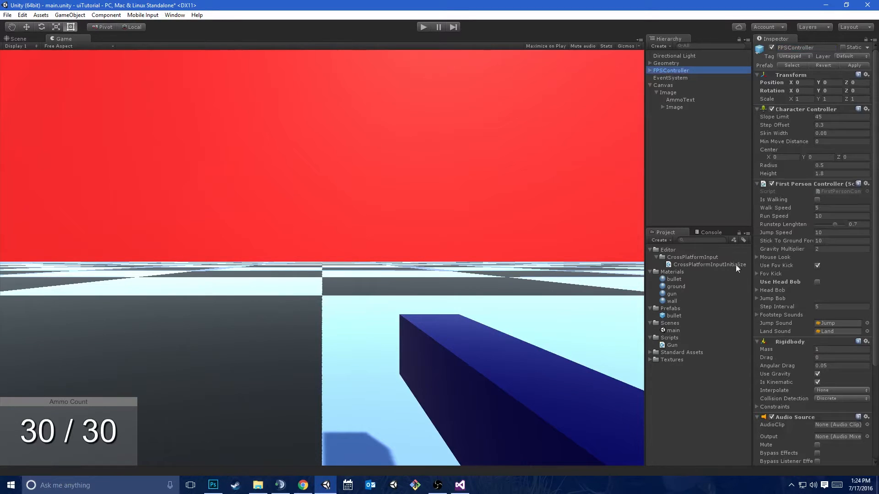
pyautogui.doubleClick(669, 345)
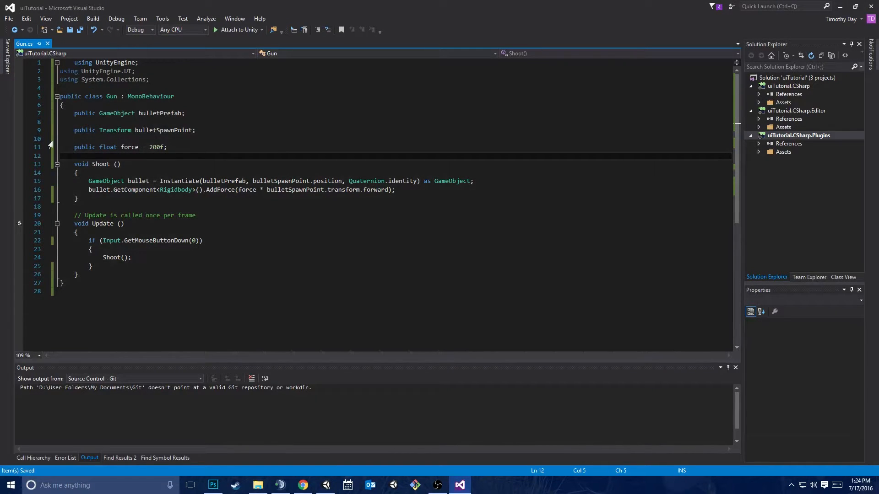
pyautogui.click(74, 63)
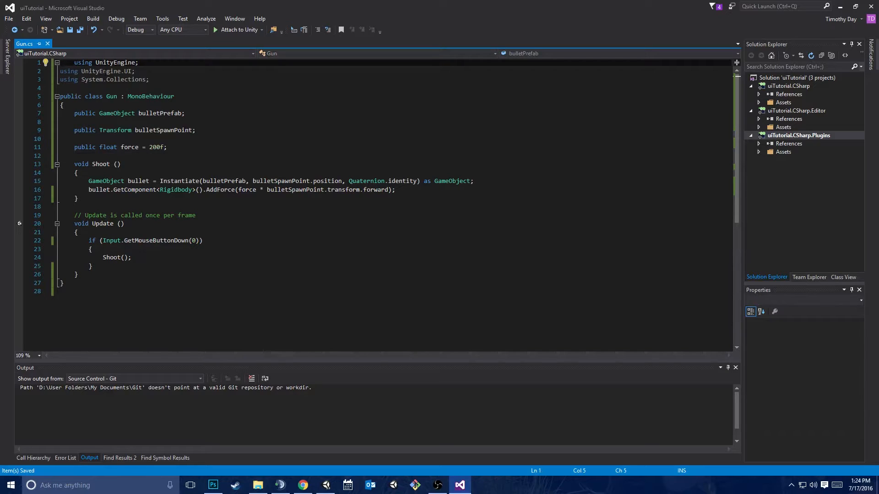
pyautogui.press('BackSpace')
pyautogui.press('BackSpace')
pyautogui.press('BackSpace')
pyautogui.press('BackSpace')
pyautogui.hotkey('ctrl', 's')
# Delete the "using UnityEngine.UI;" line from the Gun script
pyautogui.click(147, 71)
pyautogui.moveTo(147, 71); pyautogui.dragTo(147, 57)
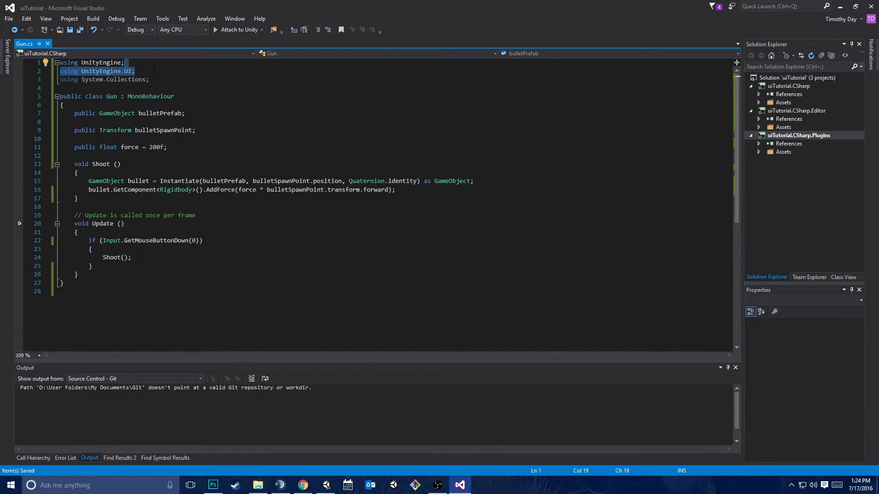
pyautogui.press('BackSpace')
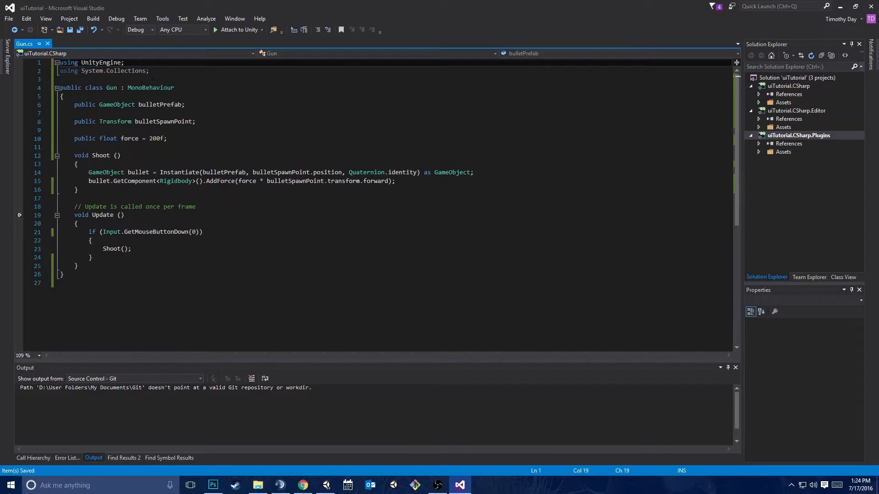
pyautogui.moveTo(149, 89); pyautogui.dragTo(156, 89)
pyautogui.click(281, 173)
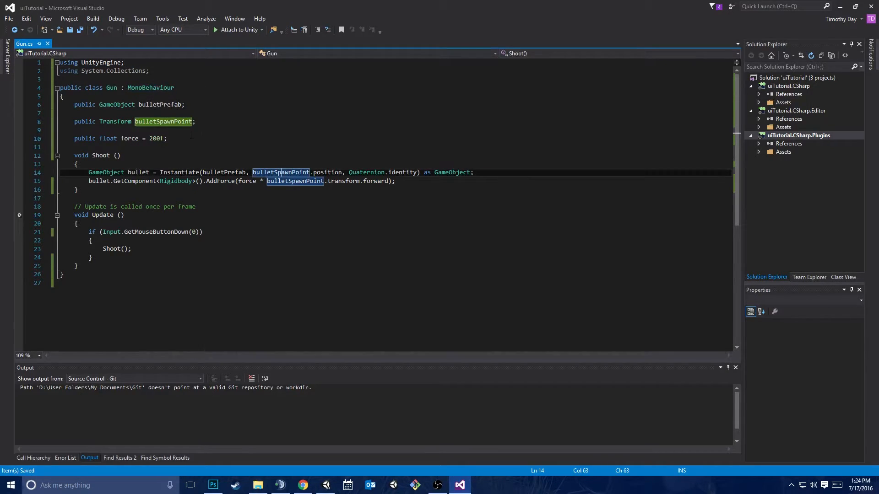
pyautogui.click(165, 72)
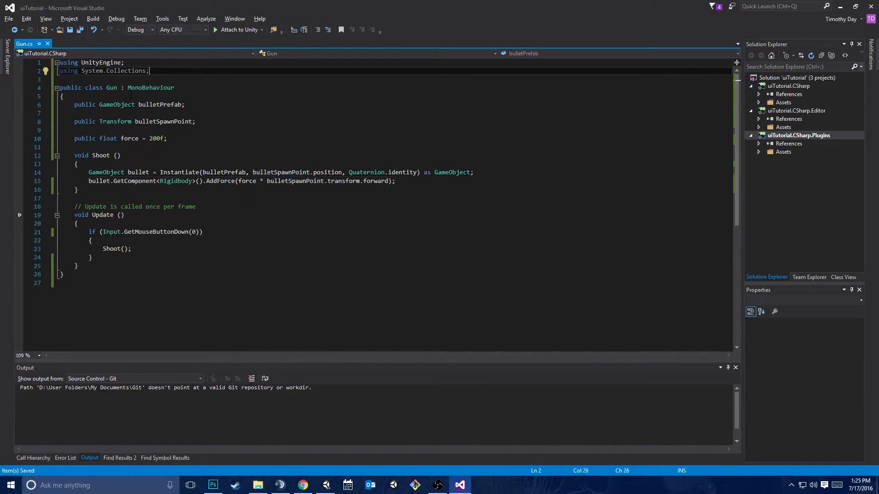
# Switch to Unity and examine the Text component settings of the AmmoText object
pyautogui.hotkey('alt', 'Tab')
pyautogui.click(681, 92)
pyautogui.click(682, 100)
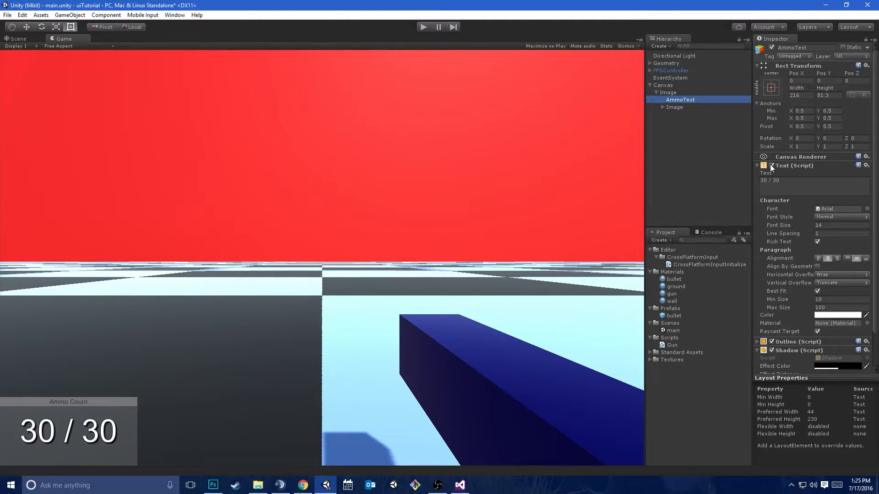
pyautogui.scroll(-3, 840, 139)
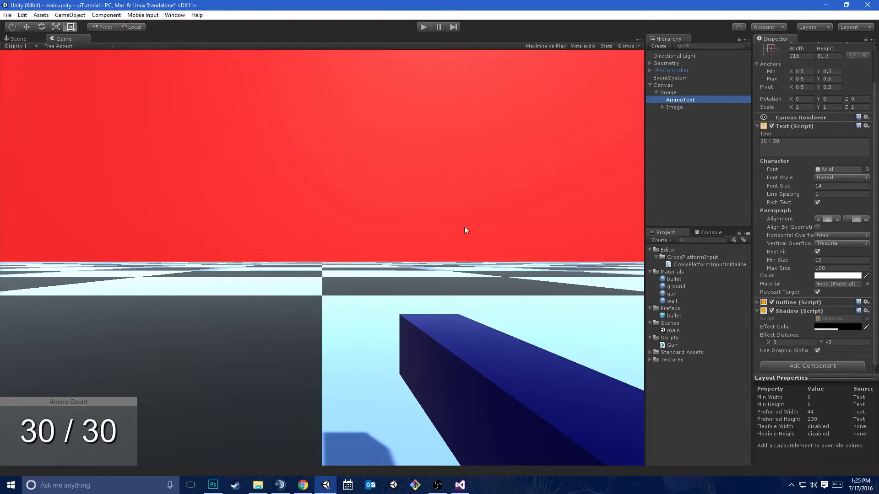
# Return to the Gun script in Visual Studio and try adding "using UnityEngine.UI;" below the System.Collections directive
pyautogui.click(459, 485)
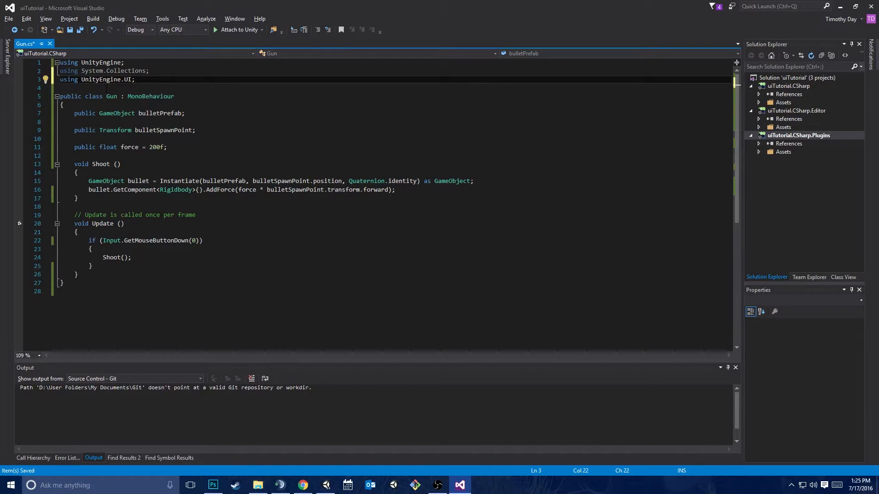
pyautogui.hotkey('ctrl', 's')
pyautogui.moveTo(155, 104)
# Start a new first line in the Gun class with "public Text" and look through the suggested type names
pyautogui.click(141, 95)
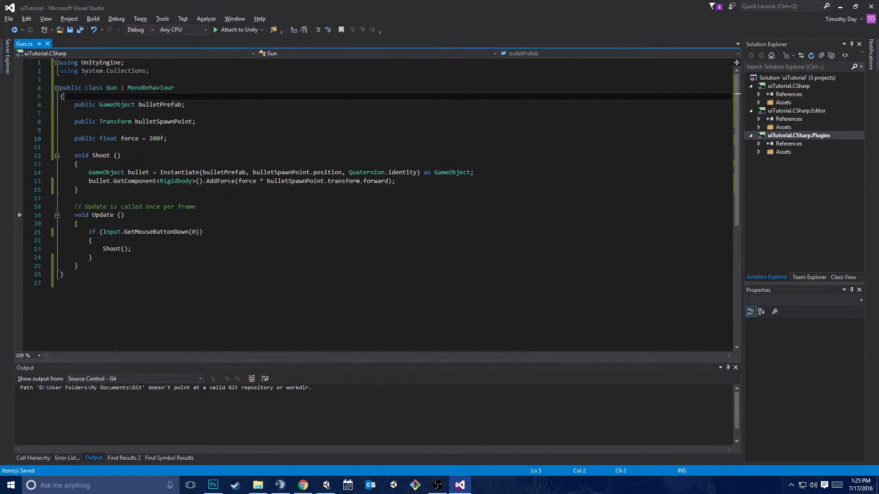
pyautogui.press('Return')
pyautogui.write('public Text')
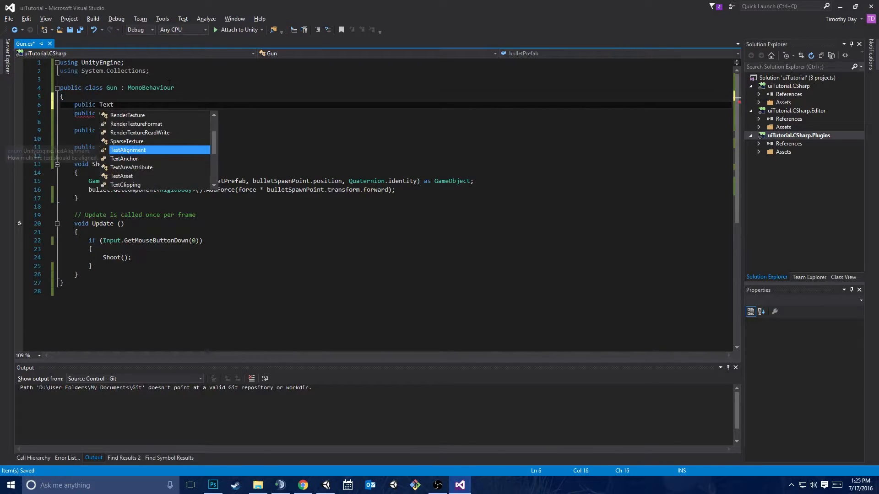
pyautogui.press('Down')
pyautogui.press('Down')
pyautogui.press('Down')
pyautogui.press('Down')
pyautogui.press('Down')
pyautogui.press('Down')
pyautogui.press('Down')
pyautogui.press('Down')
pyautogui.press('Down')
pyautogui.press('Down')
pyautogui.press('Down')
pyautogui.press('Down')
pyautogui.press('Down')
pyautogui.press('Up')
pyautogui.press('Up')
pyautogui.press('Up')
pyautogui.press('Up')
pyautogui.press('Up')
pyautogui.press('Up')
pyautogui.press('Up')
pyautogui.press('Up')
pyautogui.press('Up')
pyautogui.press('Up')
pyautogui.press('Up')
pyautogui.press('Up')
pyautogui.press('Up')
pyautogui.press('Up')
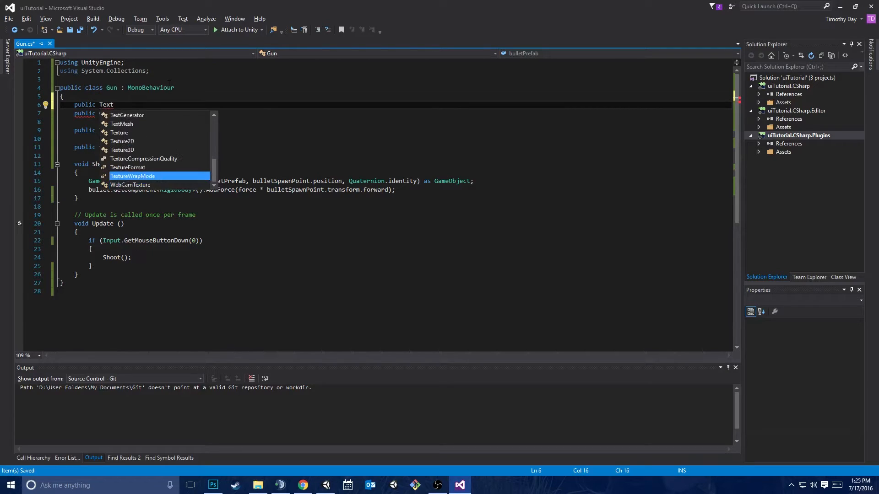
pyautogui.press('Up')
pyautogui.press('Up')
pyautogui.press('Up')
pyautogui.press('Up')
pyautogui.press('Down')
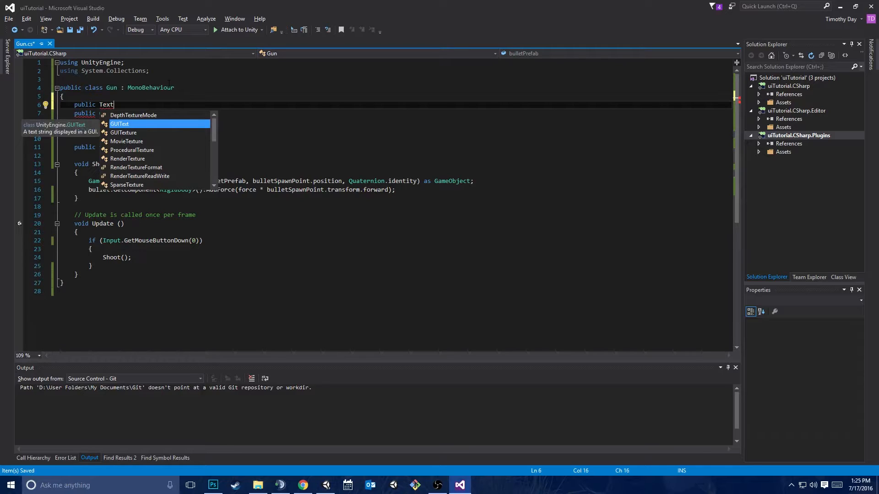
pyautogui.press('Down')
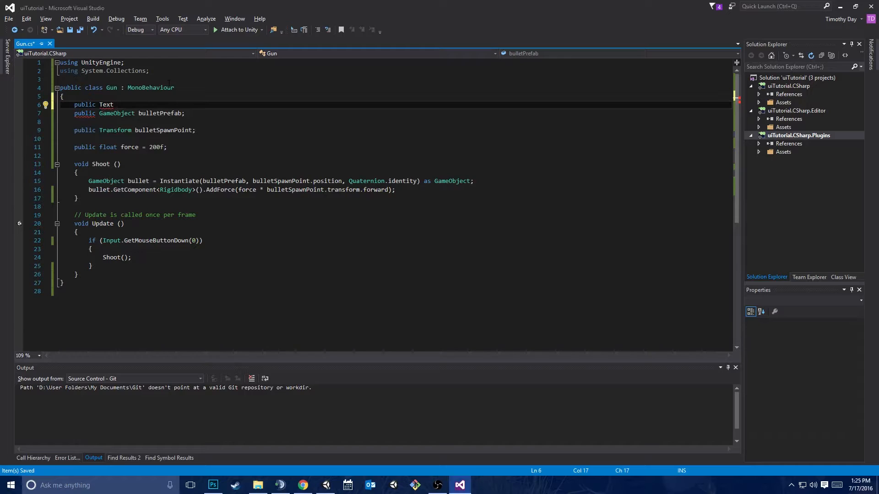
# Insert an extra blank line between the using directives and the Gun class declaration
pyautogui.press('Up')
pyautogui.press('Up')
pyautogui.press('Up')
pyautogui.press('Up')
pyautogui.press('Down')
pyautogui.press('Return')
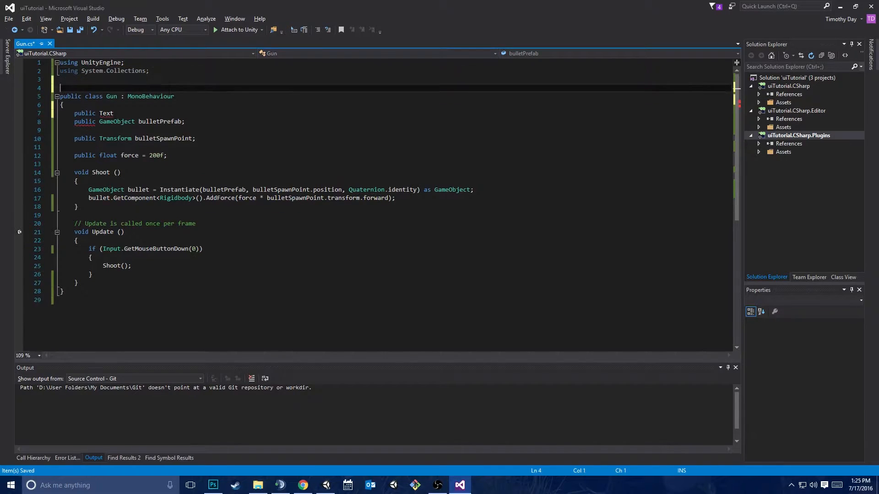
# Complete the unfinished "public Text" declaration in the Gun class with the field name ammoText and a semicolon
pyautogui.press('Down')
pyautogui.press('Down')
pyautogui.press('Down')
pyautogui.press('Down')
pyautogui.press('Down')
pyautogui.press('Up')
pyautogui.press('Up')
pyautogui.write('ammoT')
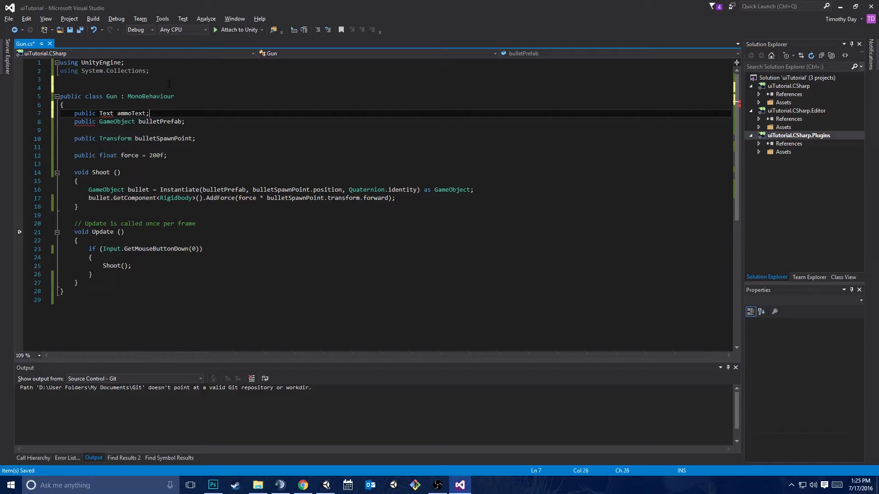
# Switch to Unity and read the Console's error message for Gun.cs
pyautogui.hotkey('alt', 'Tab')
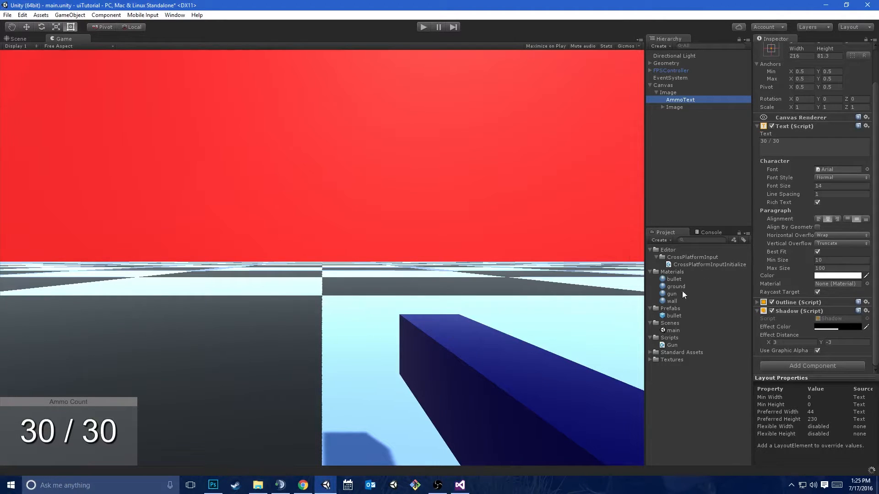
pyautogui.click(703, 231)
pyautogui.click(677, 248)
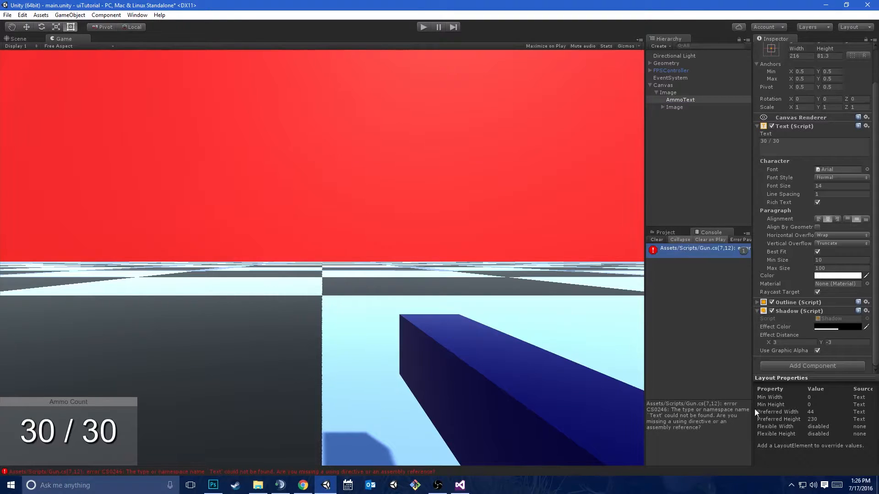
# Return to Visual Studio and add "using UnityEngine.UI;" directly below "using UnityEngine;" in the Gun script, saving the file
pyautogui.hotkey('alt', 'Tab')
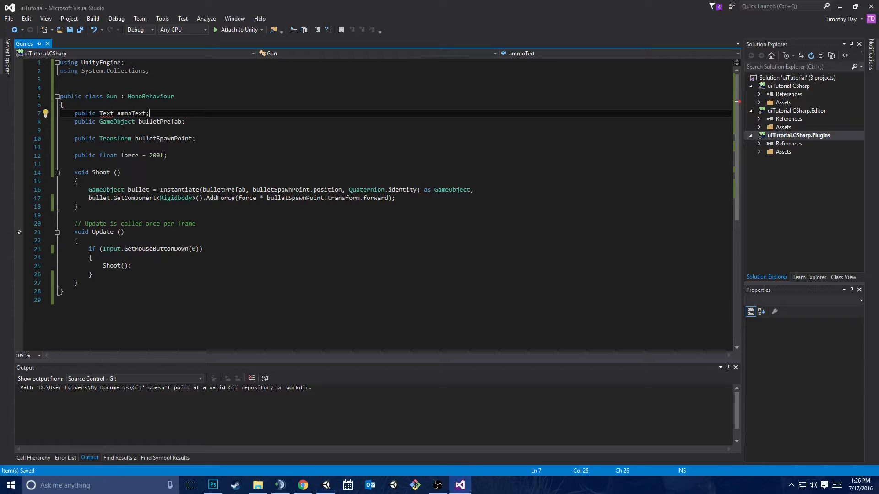
pyautogui.press('Up')
pyautogui.press('Up')
pyautogui.press('Up')
pyautogui.press('Up')
pyautogui.press('Up')
pyautogui.press('Up')
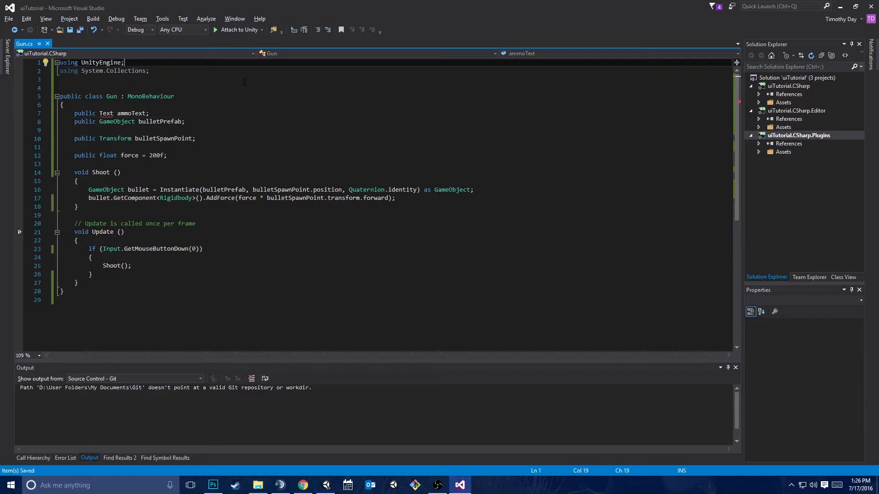
pyautogui.press('Return')
pyautogui.write('us')
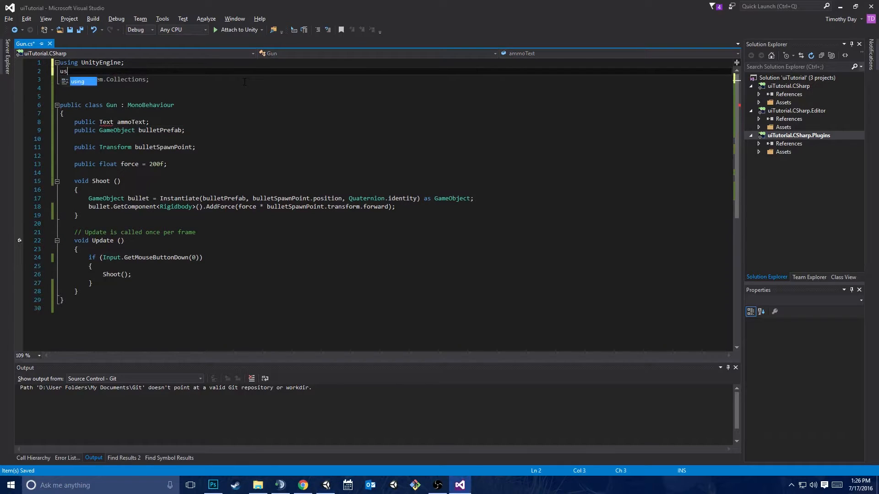
pyautogui.write('ing UnityEn')
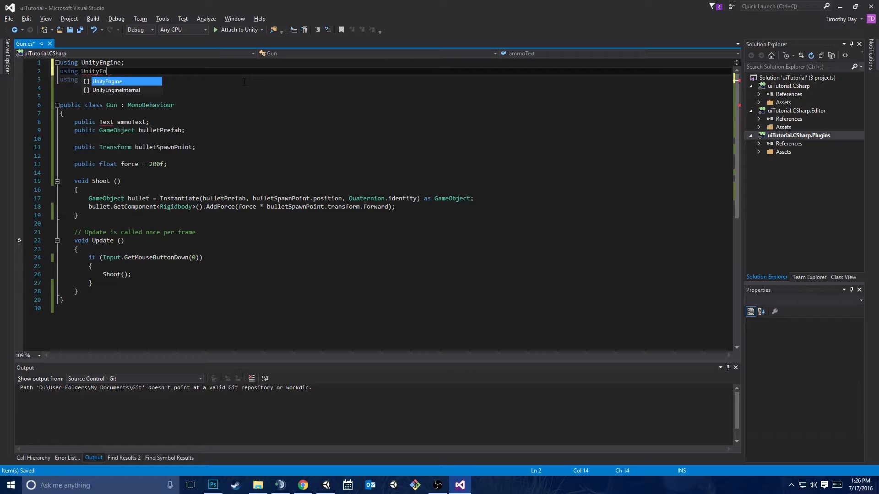
pyautogui.press('Tab')
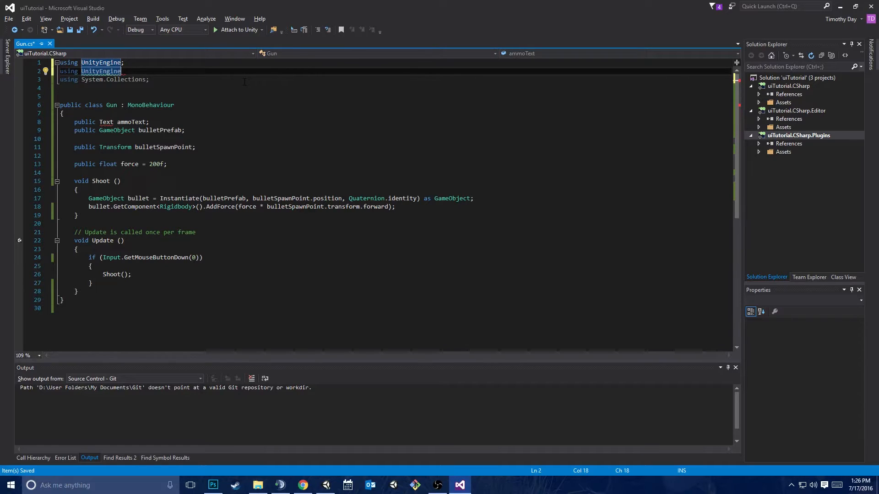
pyautogui.write('.')
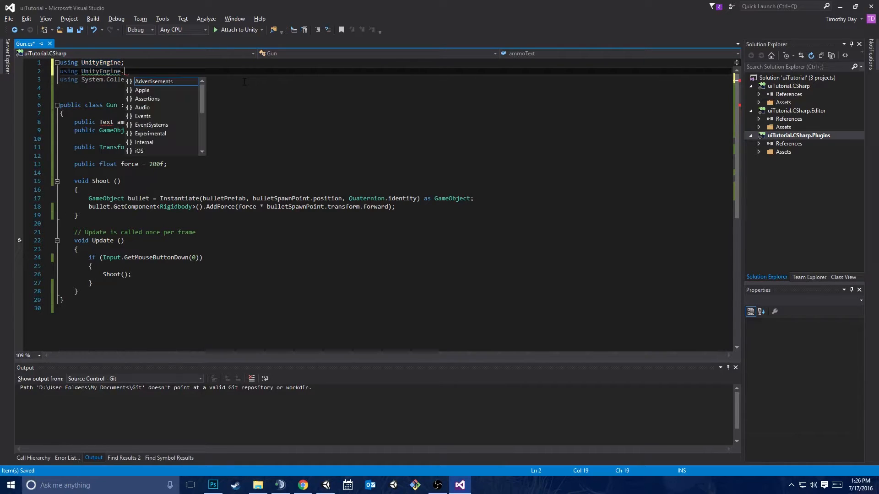
pyautogui.write('U')
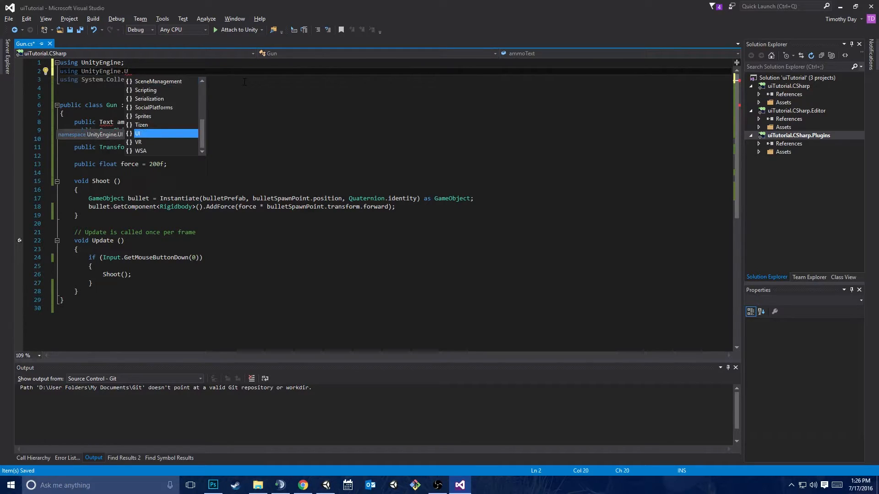
pyautogui.write('I;')
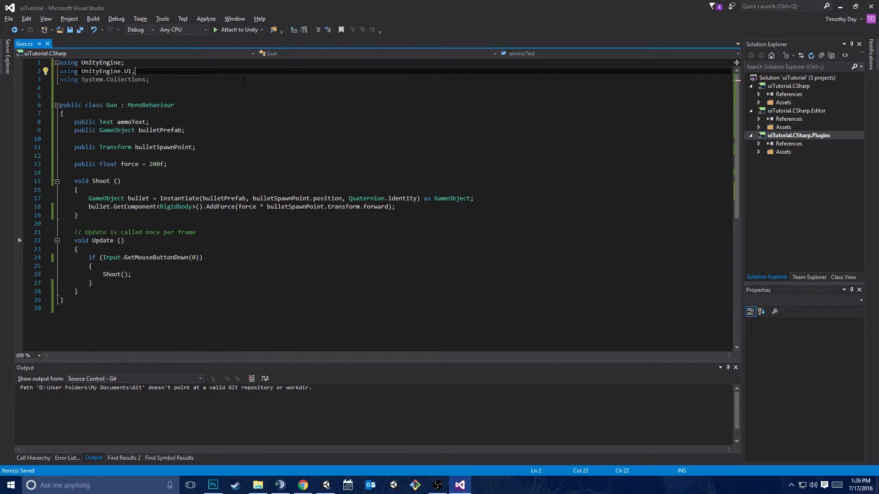
pyautogui.click(113, 122)
pyautogui.click(116, 114)
# Switch to Unity and assign AmmoText to the Gun script's Ammo Text field on the gun object under FirstPersonCharacter
pyautogui.click(325, 486)
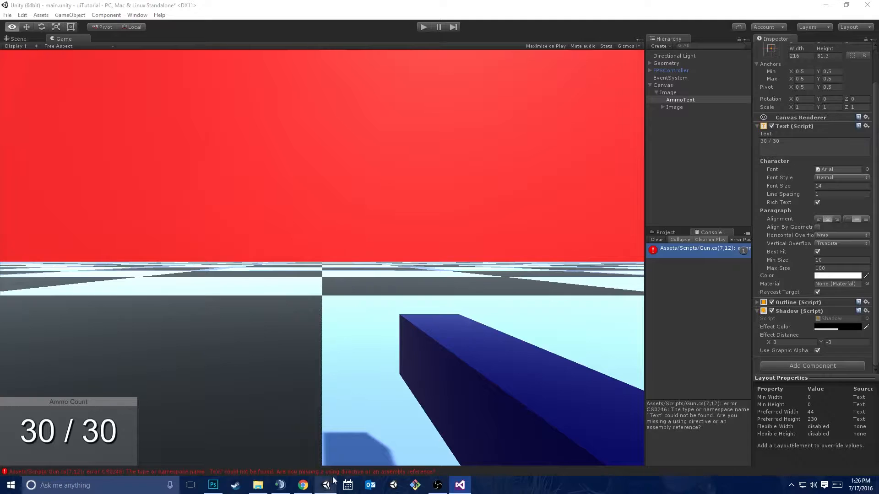
pyautogui.click(650, 64)
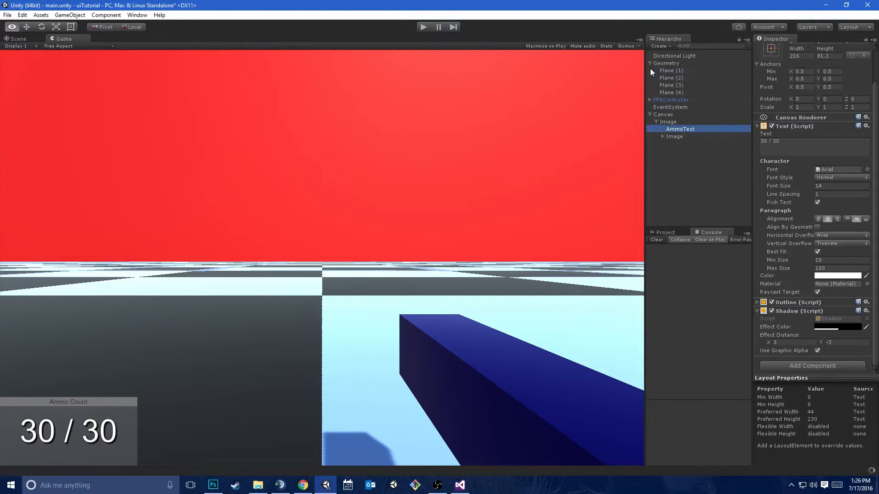
pyautogui.click(650, 100)
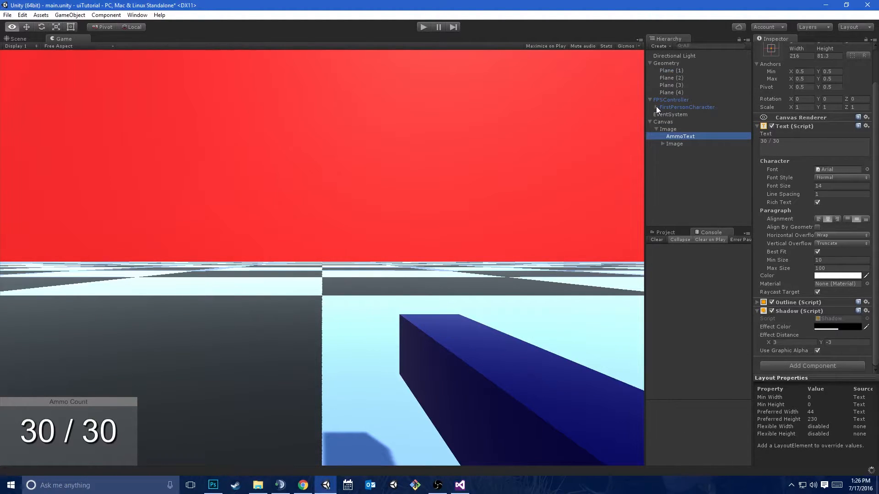
pyautogui.click(656, 107)
pyautogui.click(662, 115)
pyautogui.click(680, 115)
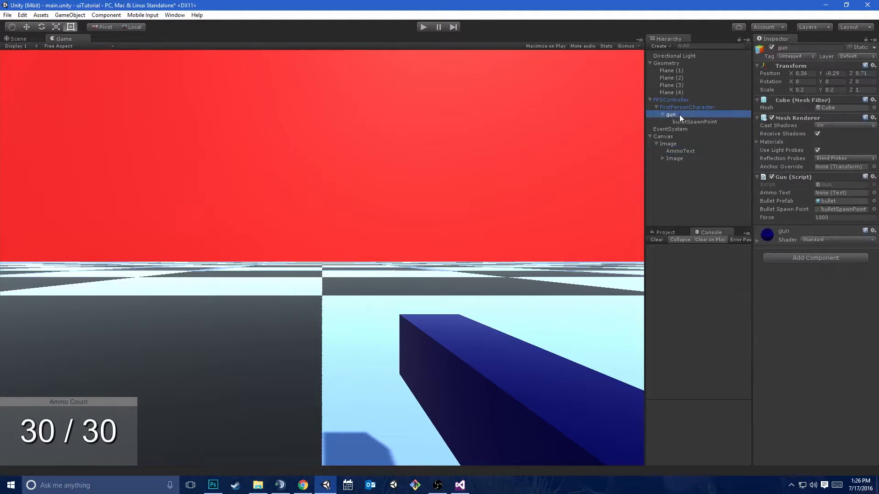
pyautogui.click(758, 240)
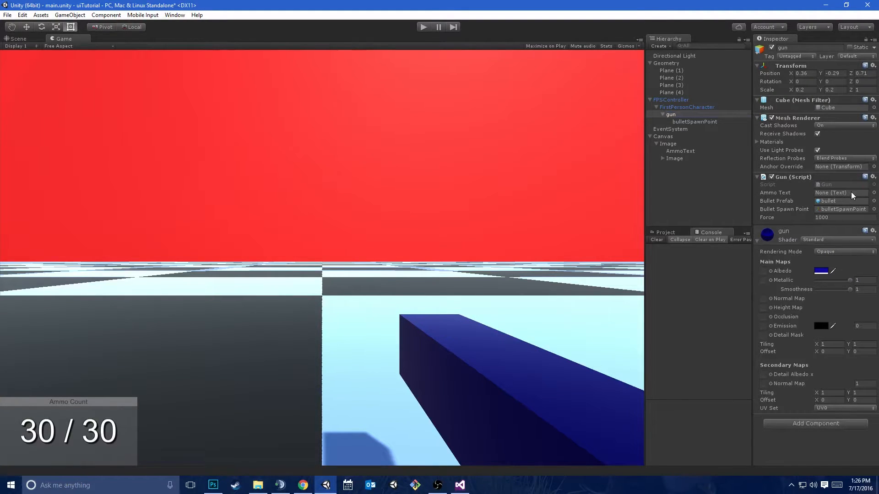
pyautogui.moveTo(689, 155); pyautogui.dragTo(835, 196)
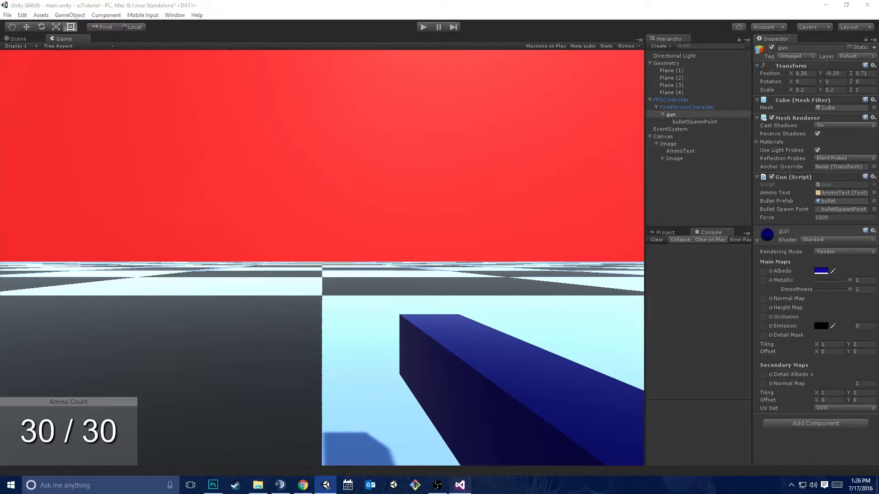
# Switch to Visual Studio and declare "private int _ammo = 0;" in the Gun class below the force field
pyautogui.click(459, 485)
pyautogui.scroll(-1, 377, 206)
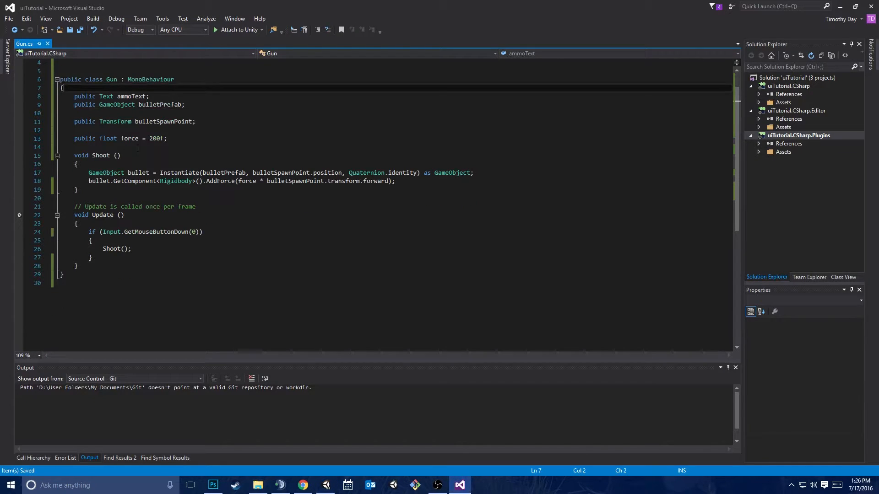
pyautogui.click(207, 139)
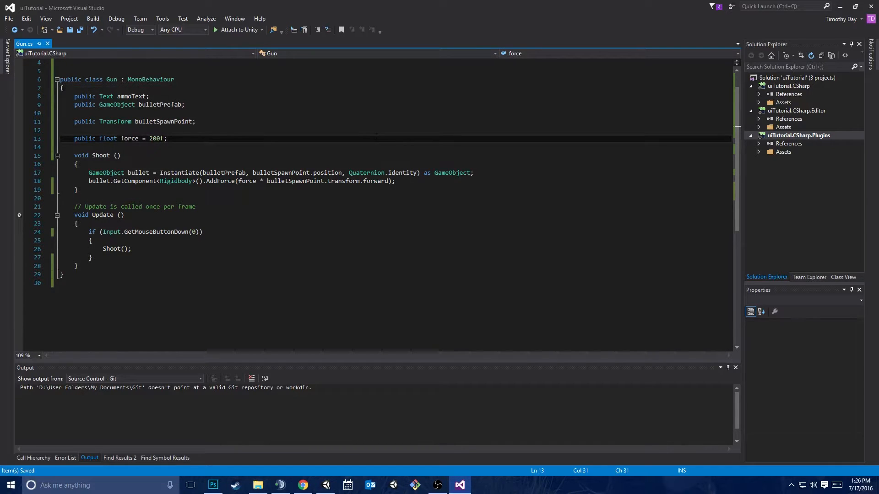
pyautogui.press('Return')
pyautogui.press('Return')
pyautogui.write('private int ammo')
pyautogui.press('BackSpace')
pyautogui.write('_am')
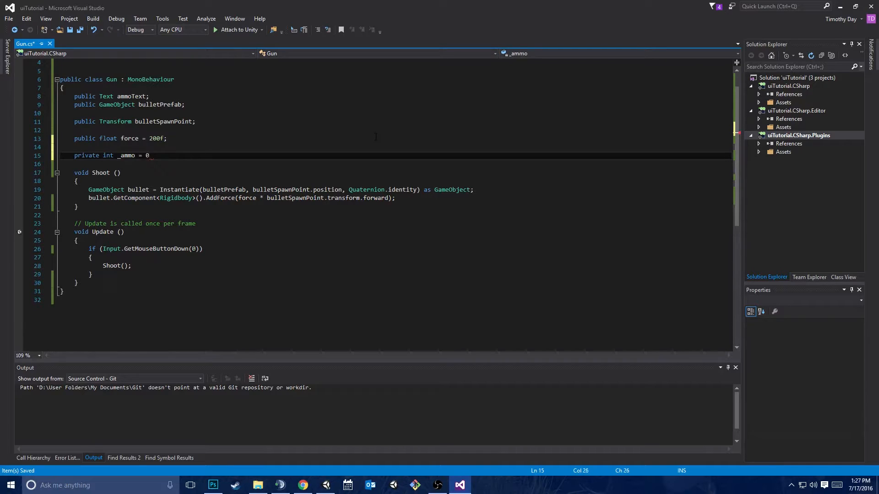
# Declare "public int MaxAmmo = 30;" between the force and _ammo fields, and save the script
pyautogui.press('Up')
pyautogui.press('Return')
pyautogui.press('Up')
pyautogui.press('Return')
pyautogui.write('public int ')
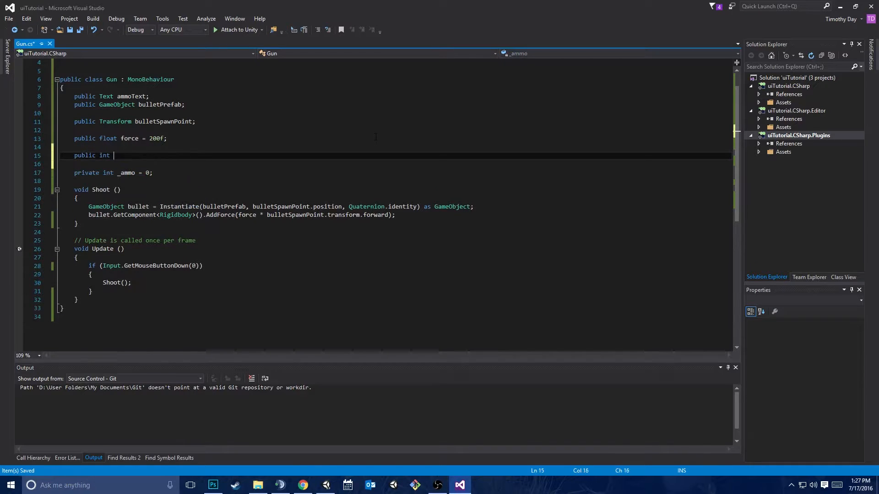
pyautogui.write('MaxAmmo = 30;')
pyautogui.hotkey('ctrl', 's')
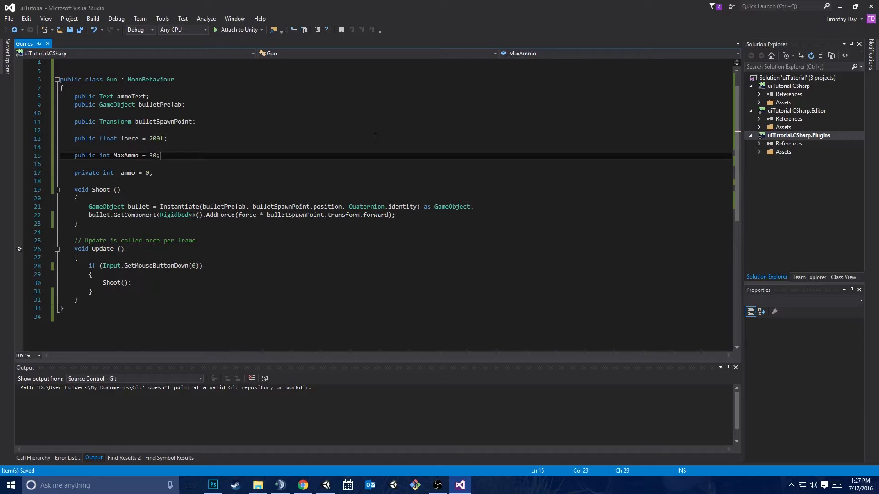
# Add a "void Start()" method above Shoot containing "_ammo = MaxAmmo;" and save the script
pyautogui.press('Down')
pyautogui.press('Down')
pyautogui.press('Return')
pyautogui.press('Return')
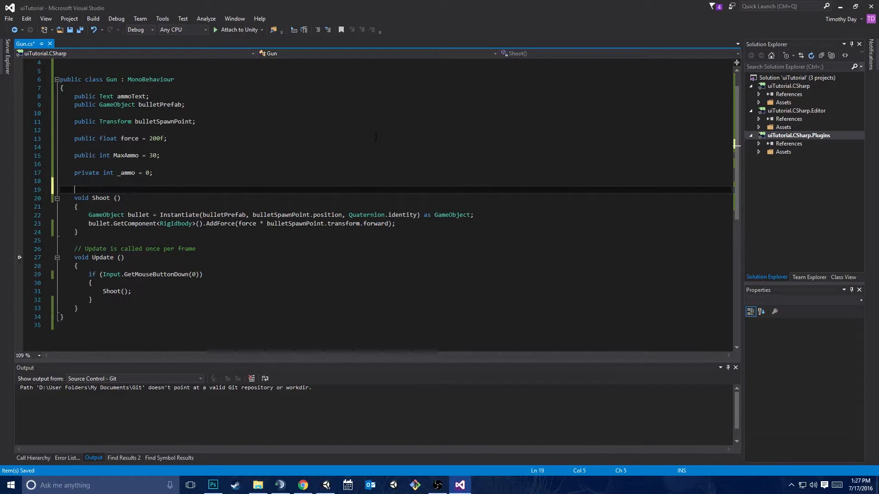
pyautogui.write('void Start')
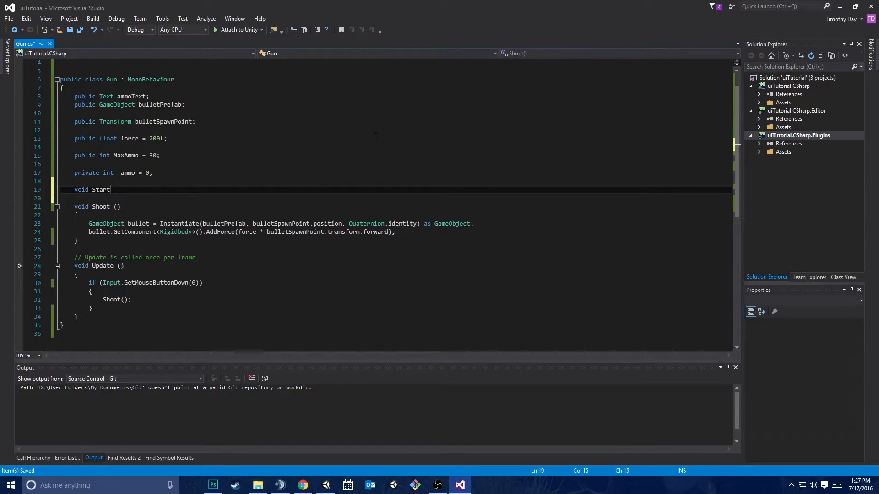
pyautogui.write('()')
pyautogui.press('Return')
pyautogui.write('{')
pyautogui.press('Return')
pyautogui.write('_am')
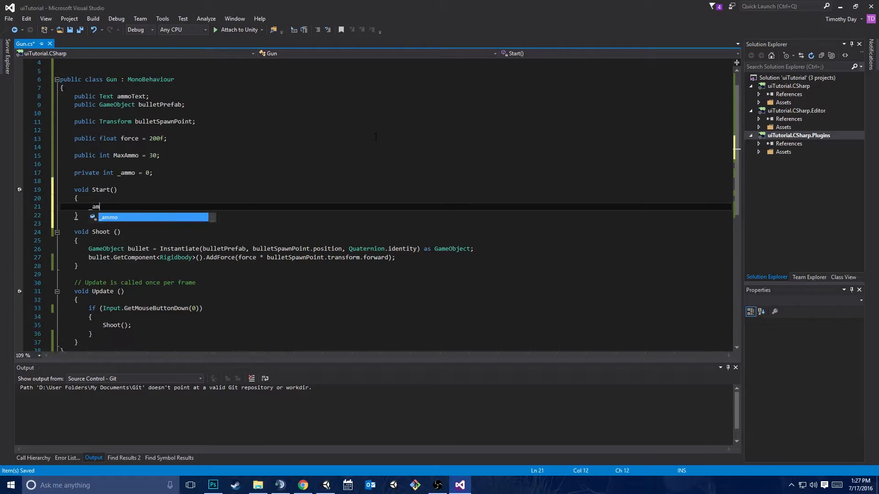
pyautogui.write('mo = MaxAmmo;')
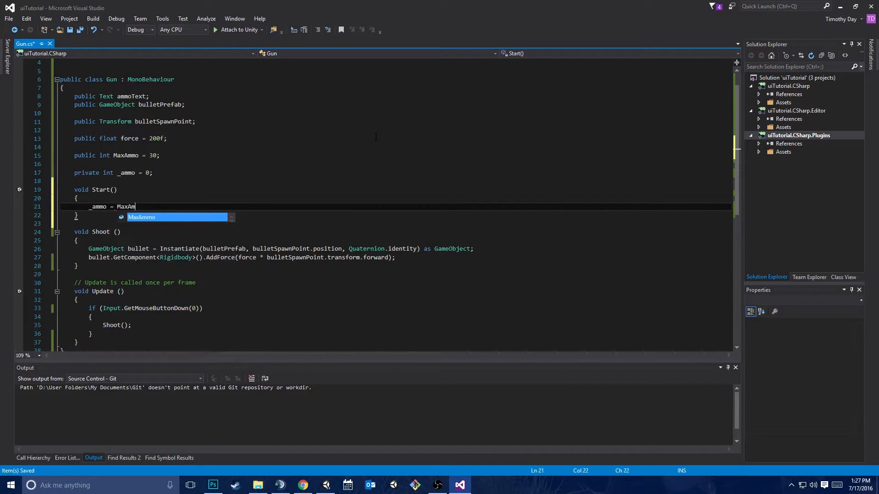
pyautogui.hotkey('ctrl', 's')
# Insert "_ammo--;" as the first statement of the Shoot method and save the script
pyautogui.press('Down')
pyautogui.press('Down')
pyautogui.press('Down')
pyautogui.press('Down')
pyautogui.scroll(-1, 375, 136)
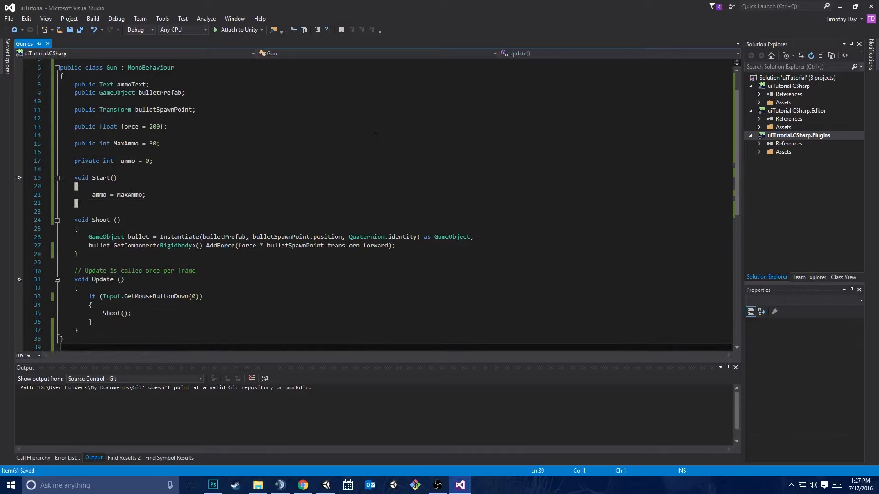
pyautogui.press('Return')
pyautogui.write('_ammo')
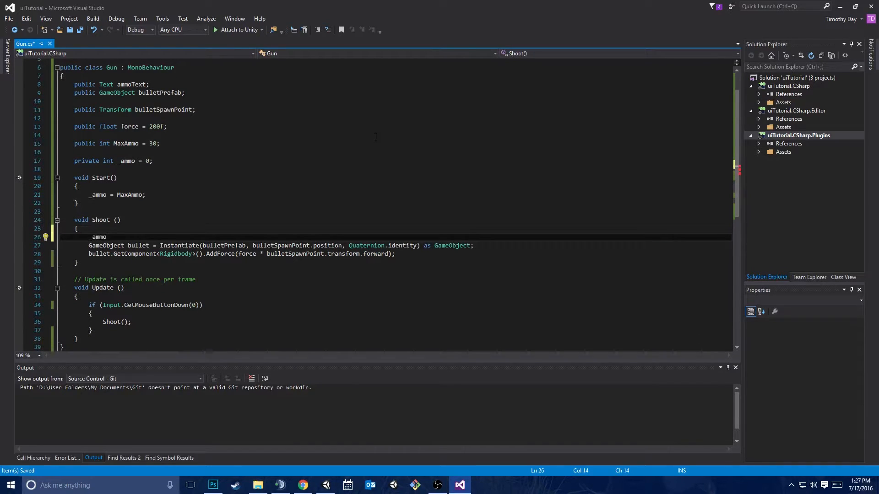
pyautogui.write('--;')
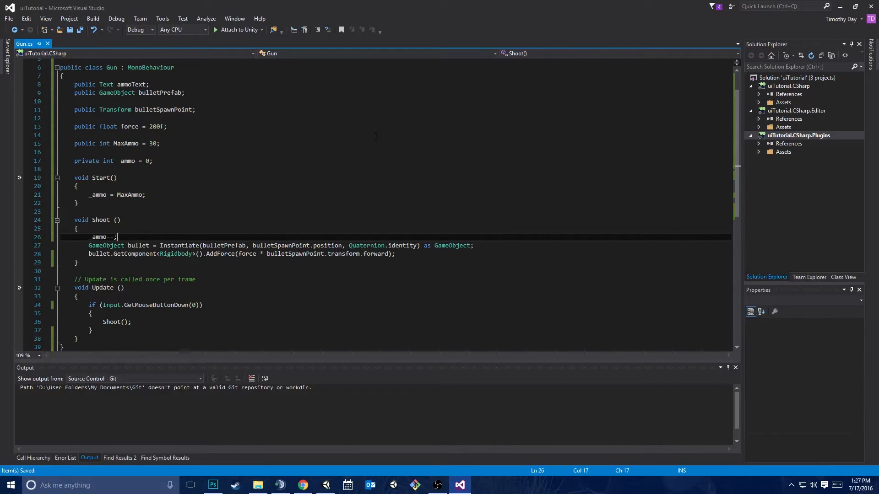
# Add an empty "void UIRoutine ()" method between the Shoot and Update methods
pyautogui.press('Down')
pyautogui.press('Down')
pyautogui.press('End')
pyautogui.click(96, 264)
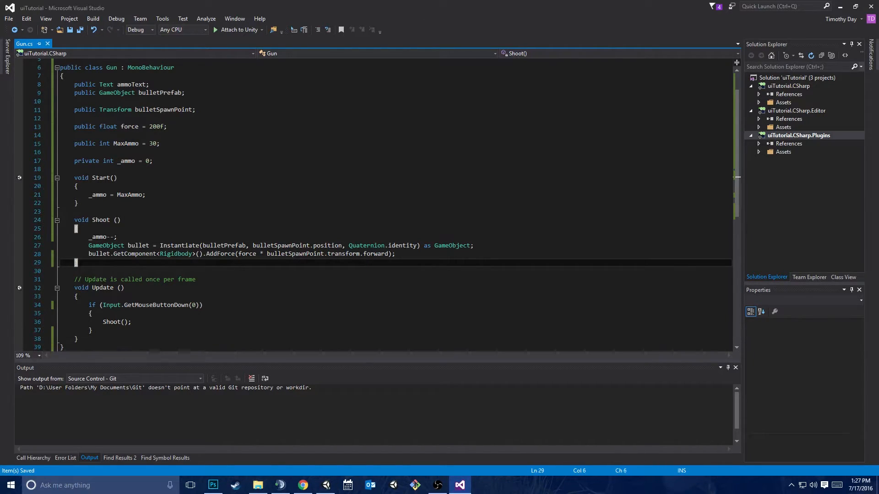
pyautogui.click(403, 254)
pyautogui.moveTo(364, 253)
pyautogui.press('Down')
pyautogui.press('Return')
pyautogui.press('Return')
pyautogui.write('void')
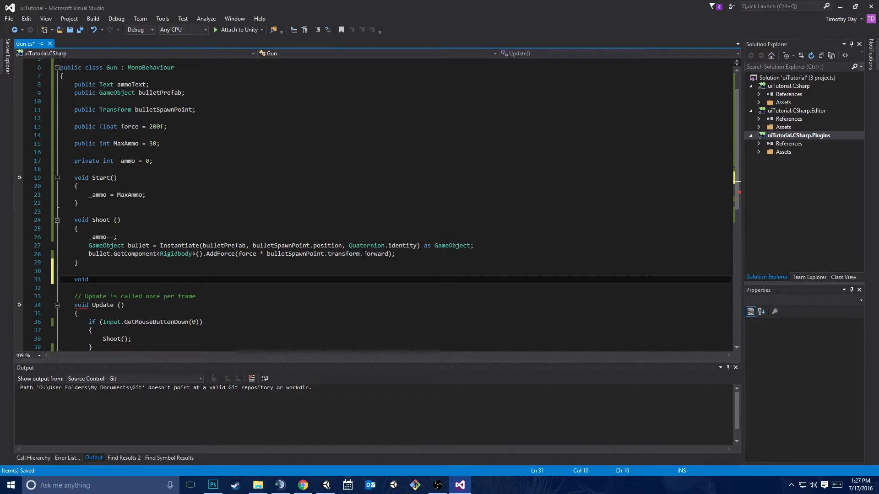
pyautogui.write('UIRoutine(')
pyautogui.press('Return')
pyautogui.write('{')
pyautogui.press('Return')
# Call "UIRoutine();" as the last statement of the Shoot method
pyautogui.press('Up')
pyautogui.press('Up')
pyautogui.press('Up')
pyautogui.press('Up')
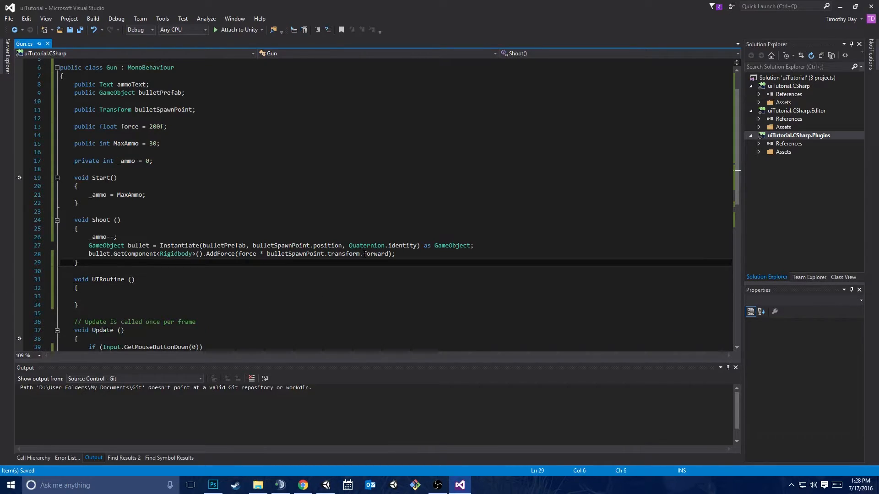
pyautogui.press('Return')
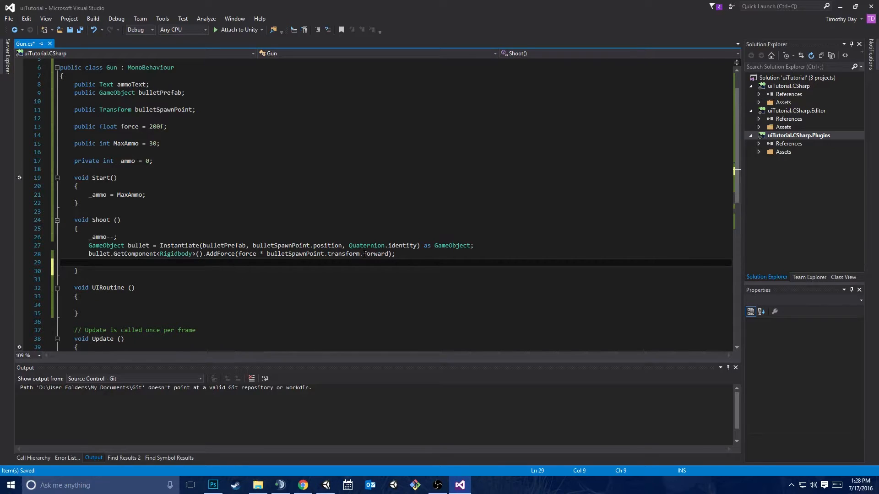
pyautogui.scroll(-4, 364, 255)
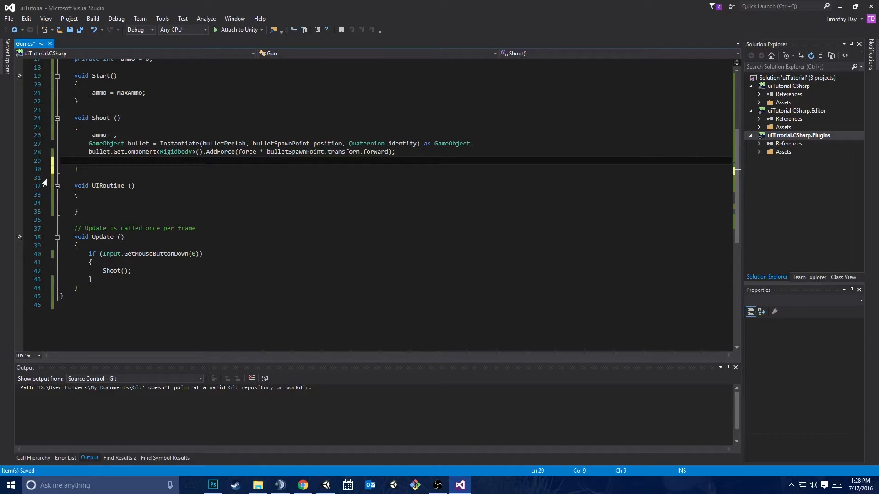
pyautogui.write('UIRoutine();')
# Begin the assignment "ammoText.text =" inside the body of the UIRoutine method
pyautogui.press('Down')
pyautogui.press('Down')
pyautogui.press('Down')
pyautogui.press('Down')
pyautogui.press('Down')
pyautogui.scroll(1, 183, 157)
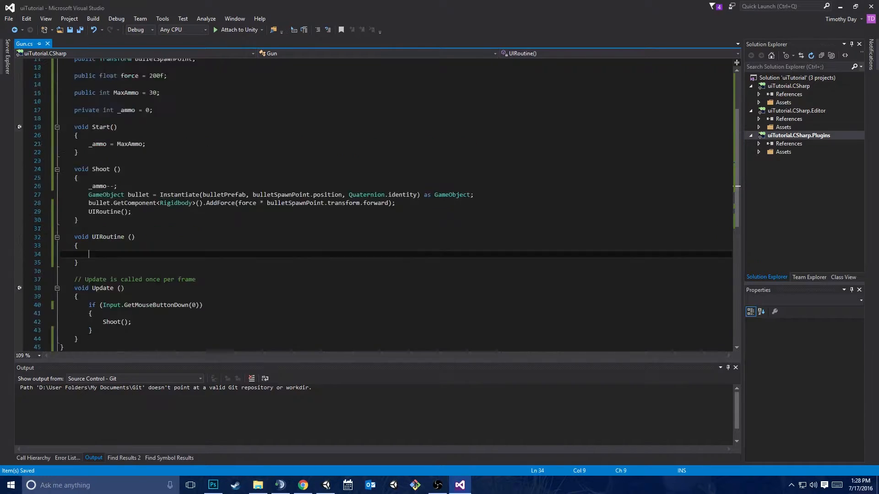
pyautogui.scroll(4, 207, 150)
pyautogui.write('ammoText')
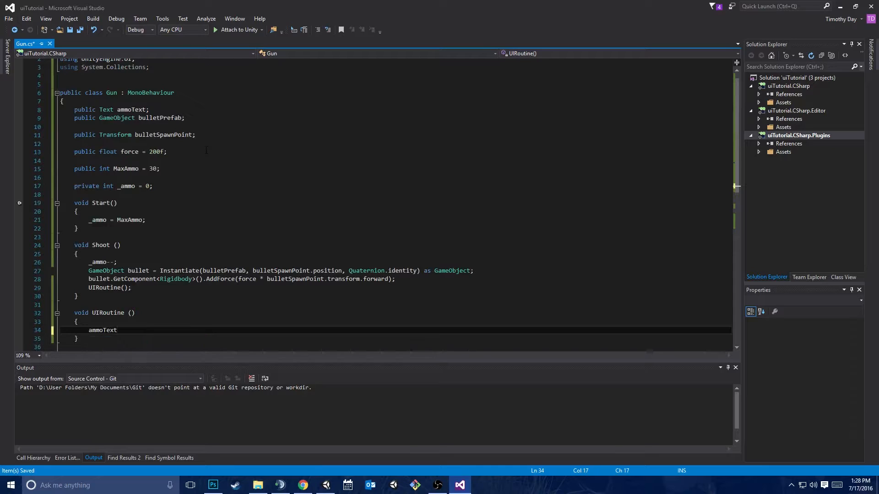
pyautogui.write('.te')
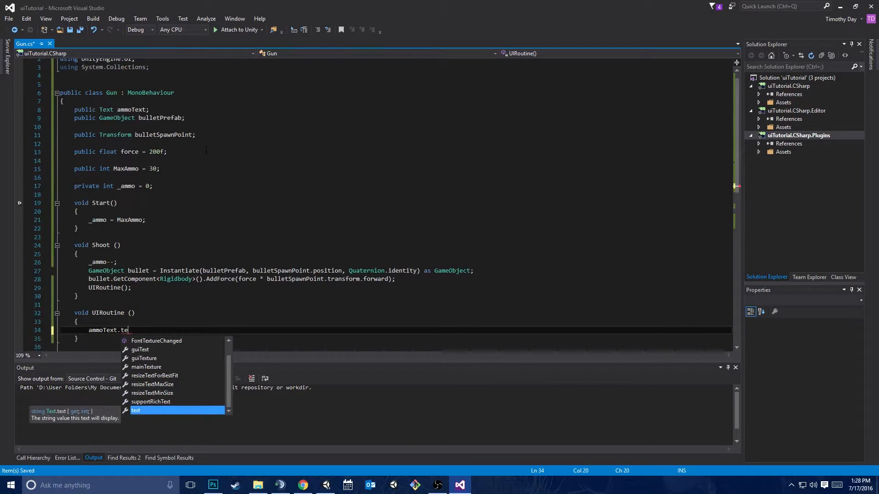
pyautogui.press('Tab')
pyautogui.write('=')
# Switch to Unity and examine the Text value of the AmmoText object's Text component
pyautogui.hotkey('alt', 'Tab')
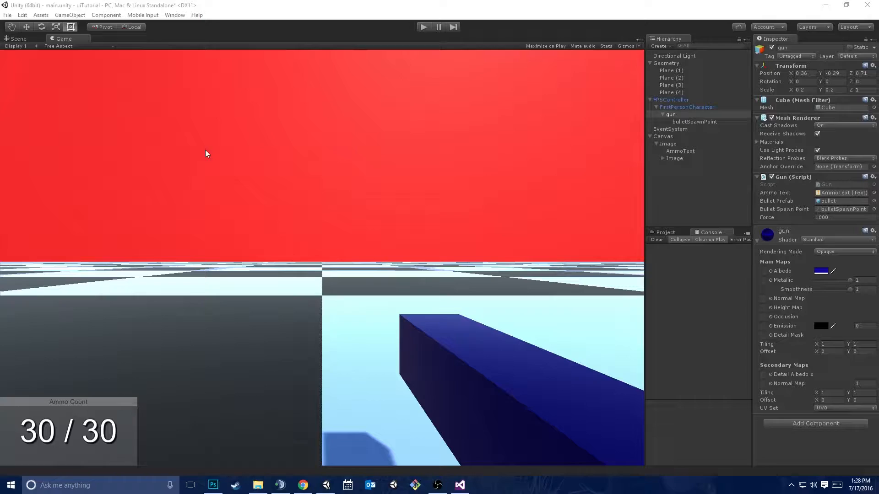
pyautogui.click(671, 151)
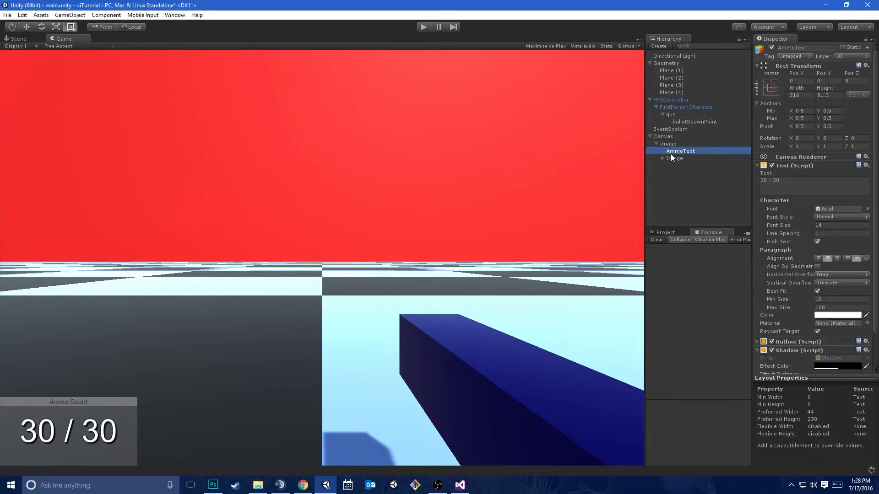
pyautogui.click(788, 179)
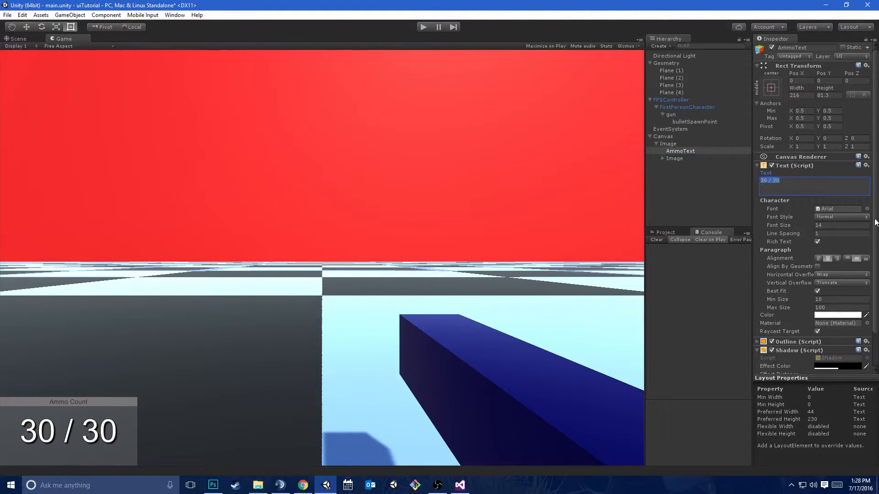
# Return to Visual Studio and open a string literal after "ammoText.text =" in UIRoutine
pyautogui.click(460, 485)
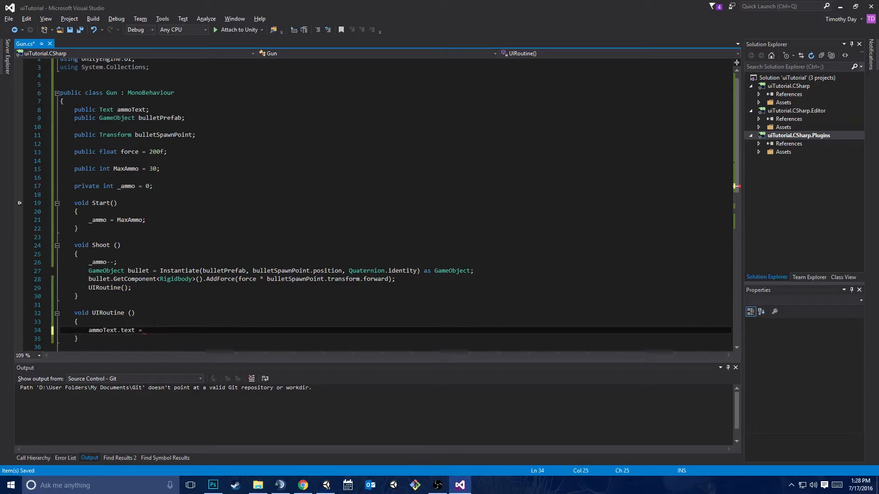
pyautogui.moveTo(120, 331); pyautogui.dragTo(137, 339)
pyautogui.click(155, 330)
pyautogui.write('"')
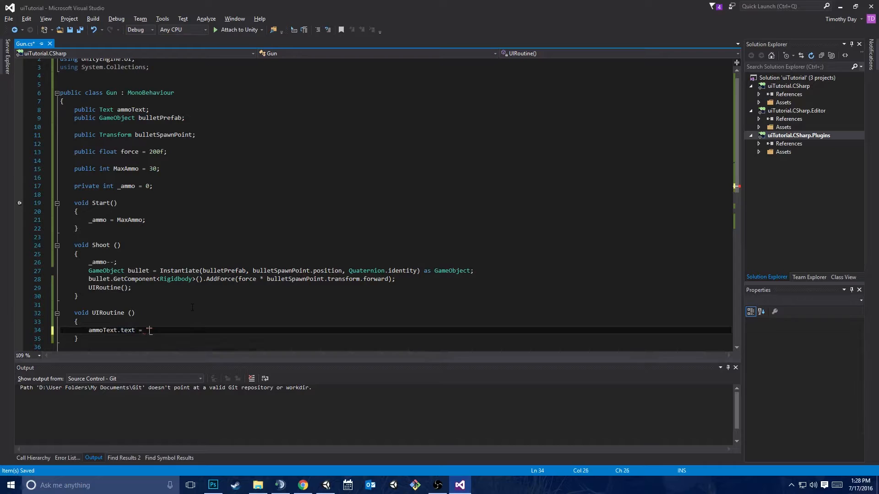
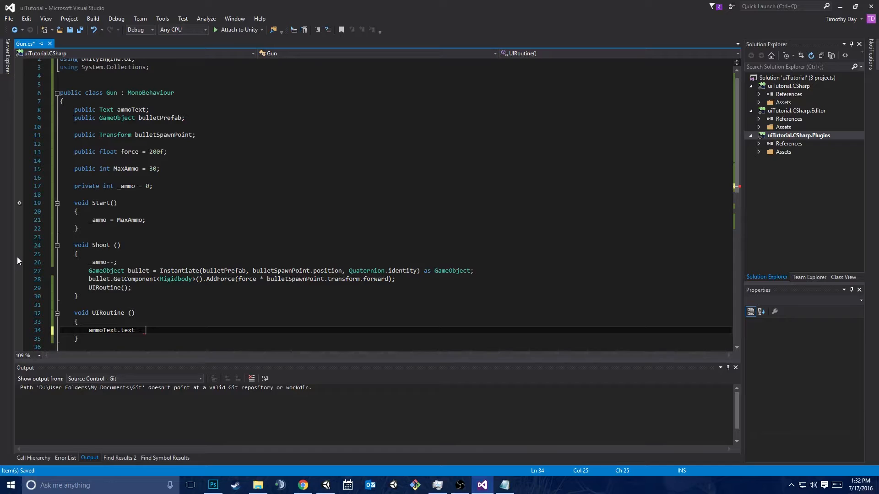
# Complete the ammoText.text assignment in UIRoutine with string.Format("{0} / {1}", _ammo.ToString(), MaxAmmo.ToString()); and save the script
pyautogui.write('string.Format')
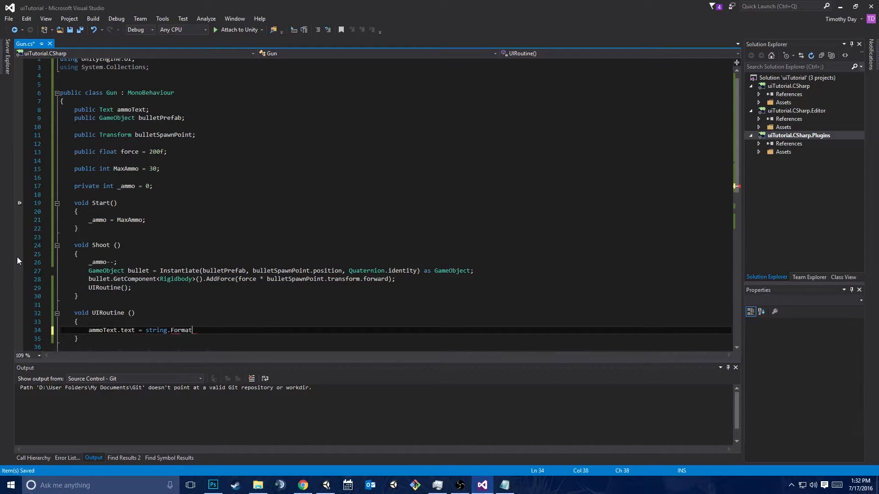
pyautogui.write('(')
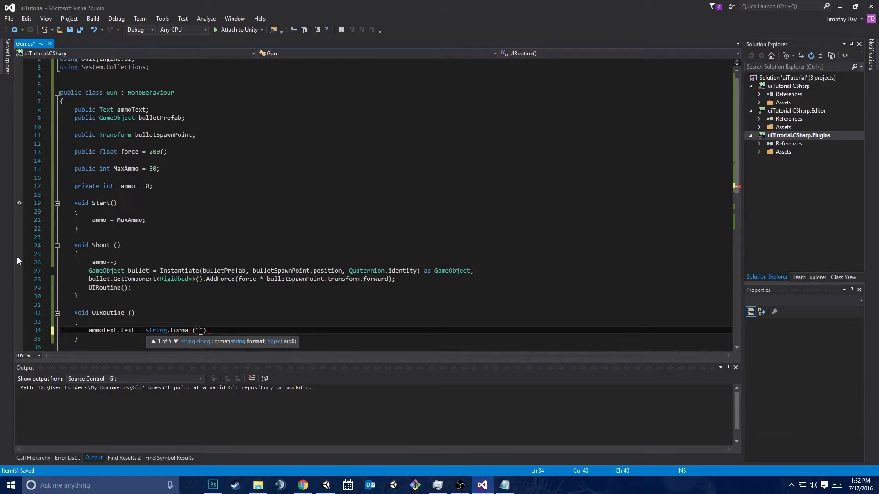
pyautogui.write('{0')
pyautogui.write('} / {1}')
pyautogui.write('", ')
pyautogui.write('_ammo.To')
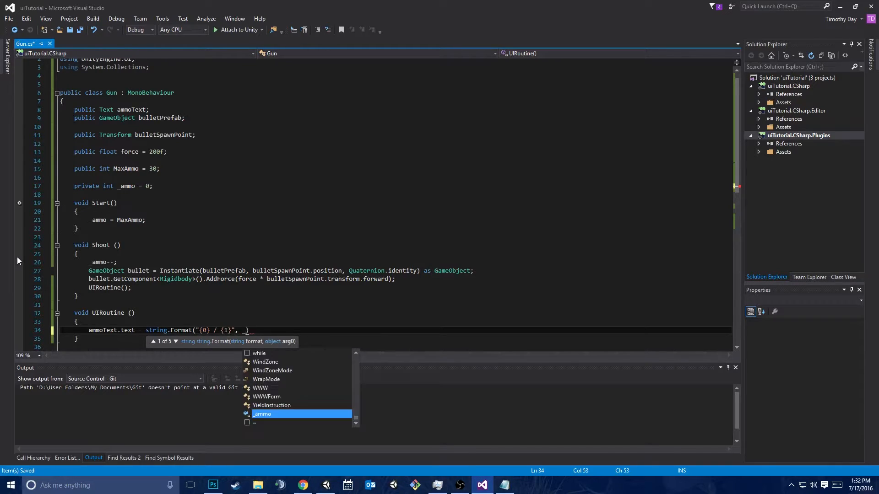
pyautogui.write('String(), ')
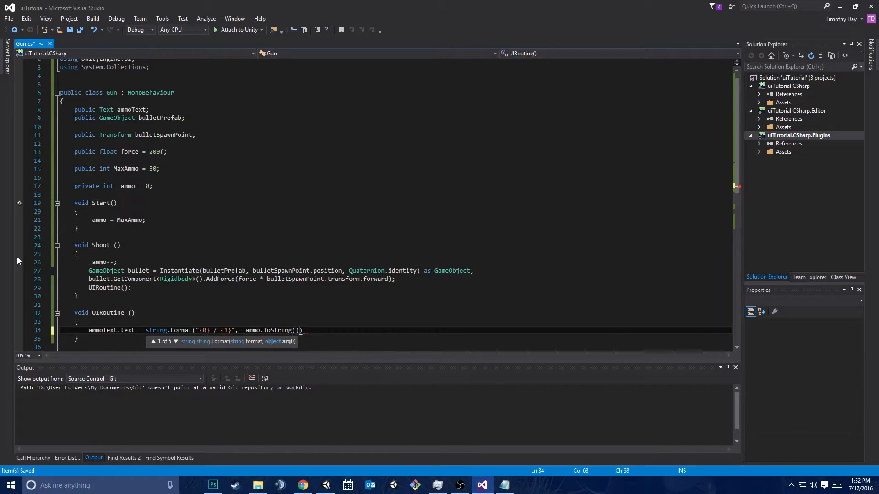
pyautogui.write('MaxAmmo.')
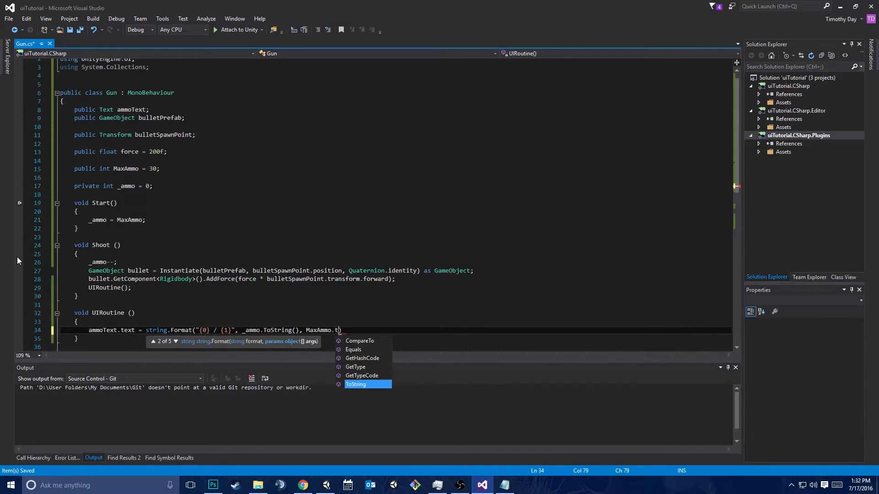
pyautogui.write('ToString());')
pyautogui.hotkey('ctrl', 's')
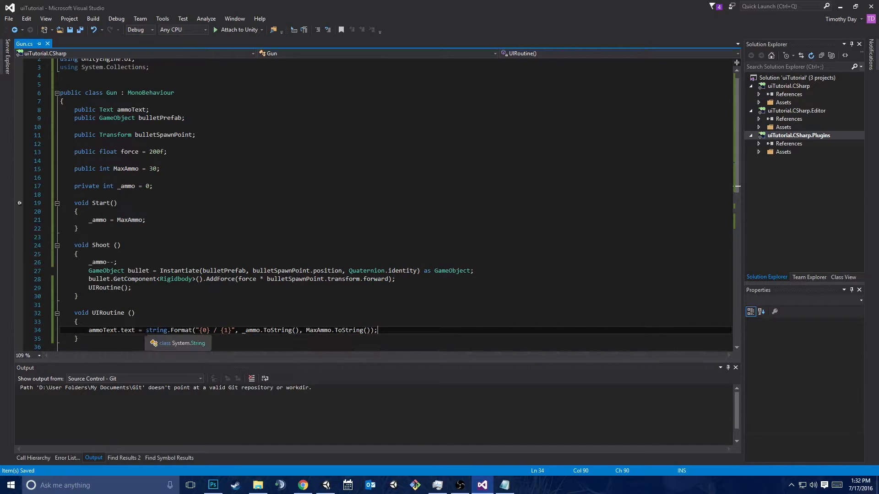
# Examine how the {0} and {1} placeholders in the string.Format call correspond to the _ammo and MaxAmmo arguments
pyautogui.moveTo(196, 330); pyautogui.dragTo(217, 330)
pyautogui.press('Left')
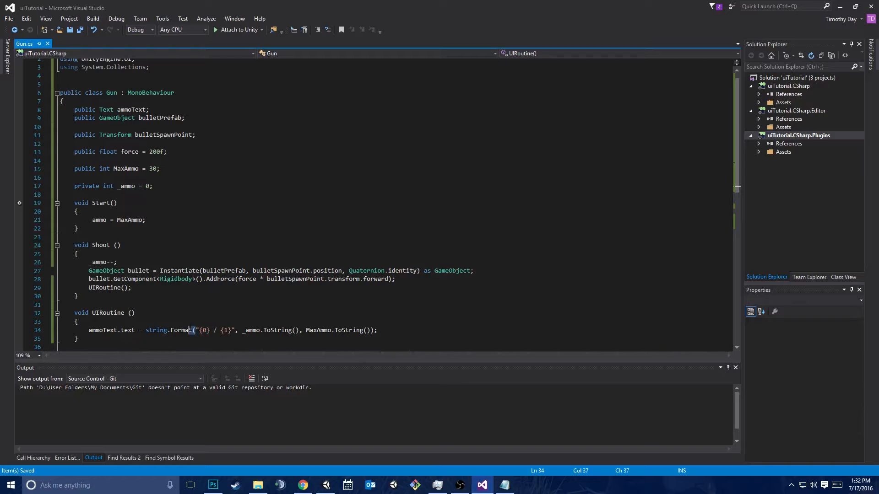
pyautogui.moveTo(199, 331); pyautogui.dragTo(299, 331)
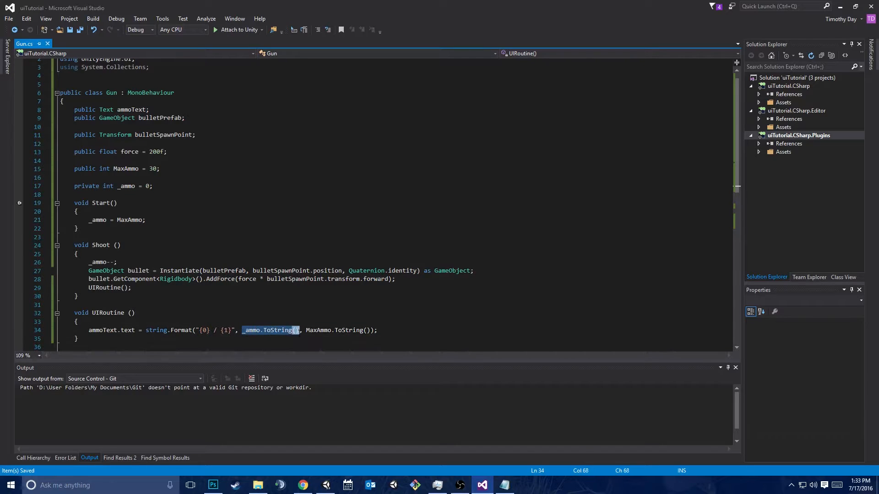
pyautogui.moveTo(220, 331); pyautogui.dragTo(231, 331)
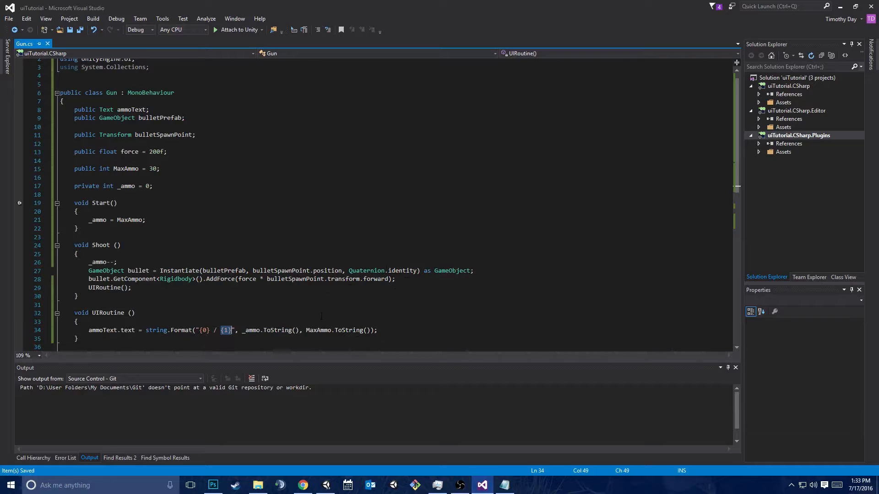
pyautogui.click(242, 331)
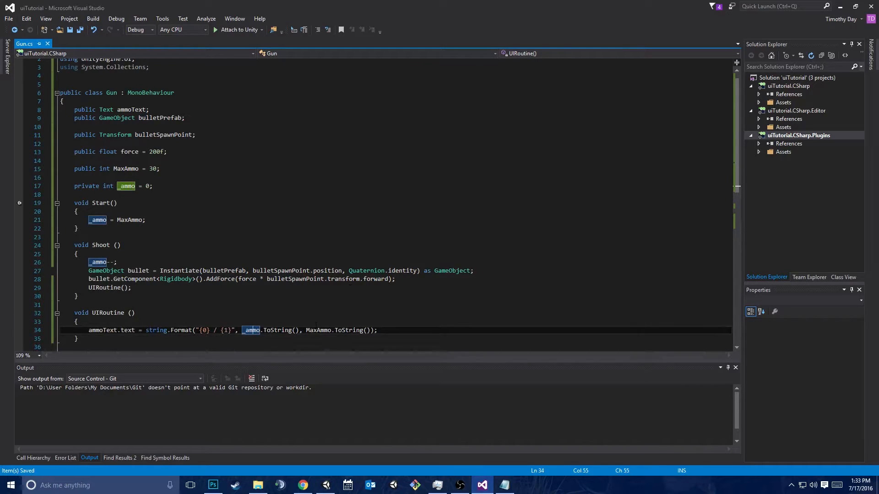
pyautogui.scroll(-3, 316, 325)
pyautogui.press('Down')
pyautogui.press('Down')
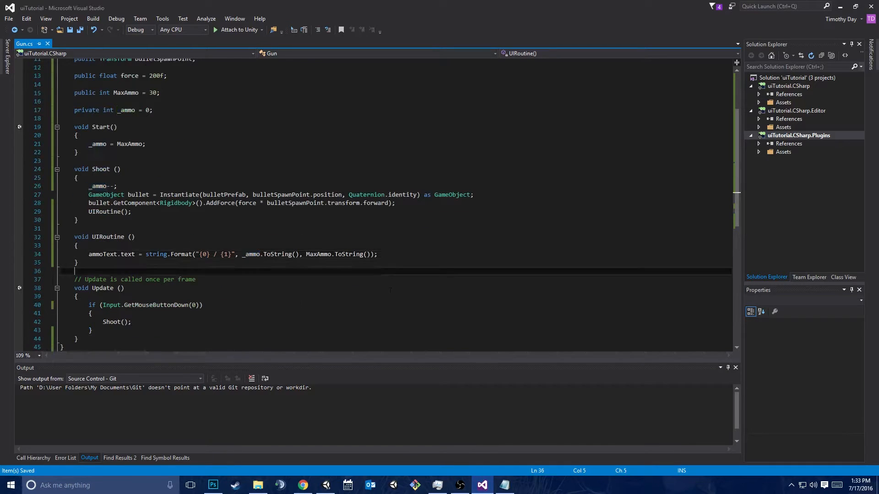
# Switch to Unity, select the gun object, run the scene and fire repeatedly to test the ammo counter
pyautogui.click(326, 485)
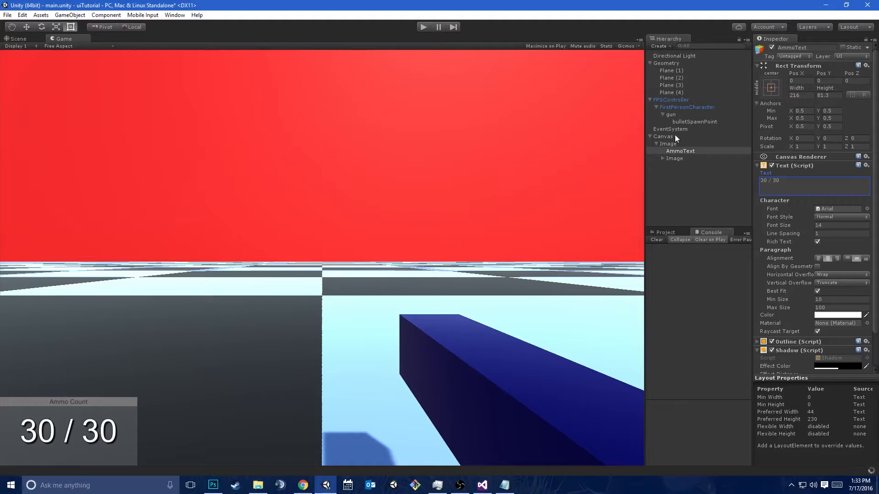
pyautogui.click(676, 114)
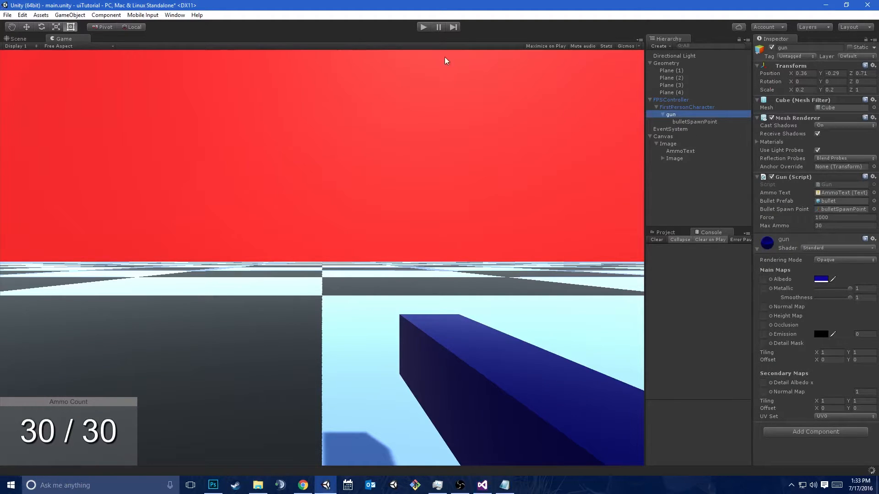
pyautogui.click(424, 27)
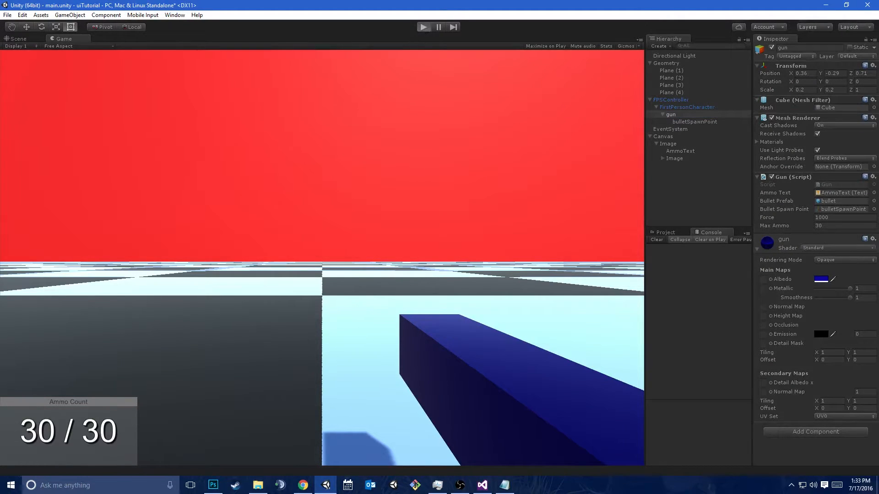
pyautogui.click(321, 257)
pyautogui.click(322, 258)
pyautogui.click(322, 258)
pyautogui.tripleClick(322, 258)
pyautogui.doubleClick(322, 257)
pyautogui.tripleClick(322, 258)
pyautogui.tripleClick(321, 258)
pyautogui.tripleClick(322, 258)
pyautogui.doubleClick(322, 258)
pyautogui.tripleClick(322, 257)
pyautogui.doubleClick(321, 258)
pyautogui.tripleClick(322, 257)
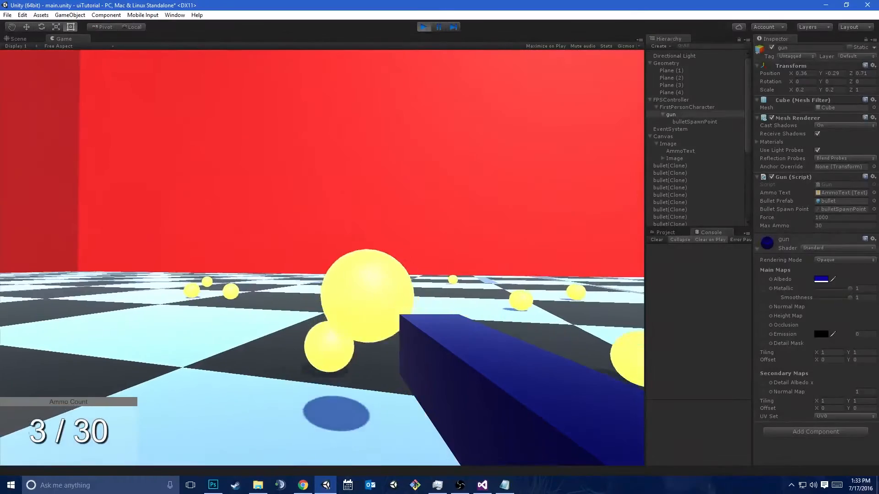
pyautogui.tripleClick(321, 257)
pyautogui.doubleClick(322, 258)
pyautogui.doubleClick(322, 258)
pyautogui.doubleClick(322, 257)
pyautogui.tripleClick(322, 257)
pyautogui.doubleClick(322, 257)
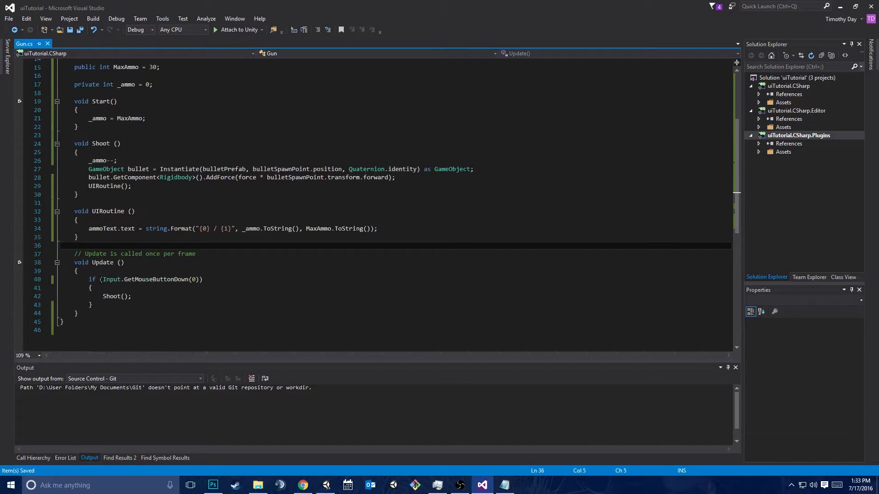
# Add "_ammo > 0 &&" before Input.GetMouseButtonDown(0) in the if condition of Update in Visual Studio
pyautogui.click(103, 279)
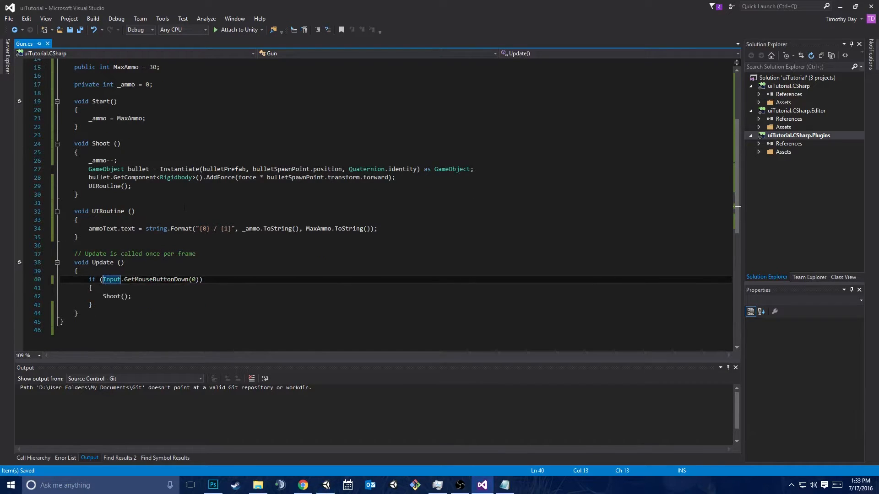
pyautogui.write('_ammo > 0 &&')
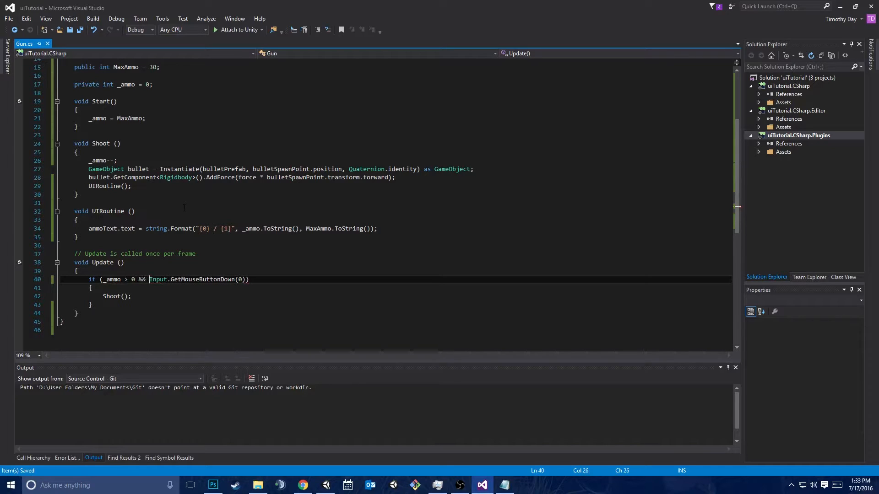
# Switch to Unity, run the scene, fire until the ammo is used up to test the limit, and stop playing
pyautogui.hotkey('alt', 'Tab')
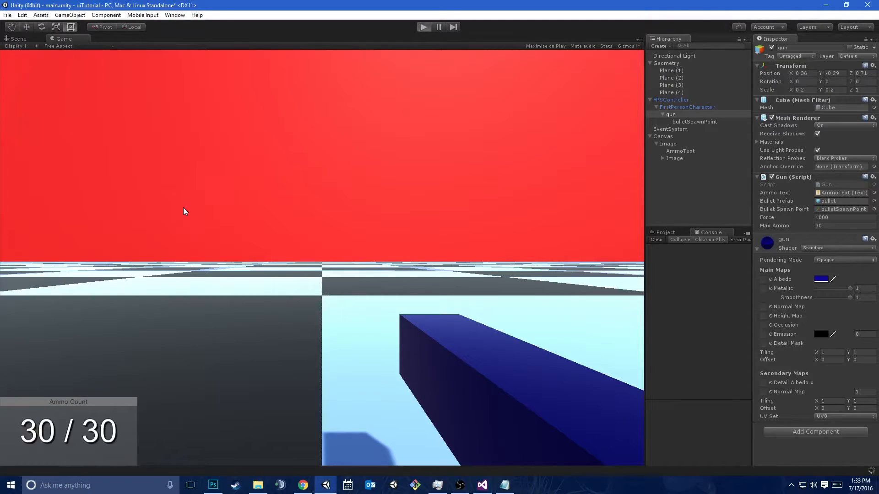
pyautogui.hotkey('ctrl', 'p')
pyautogui.click(322, 259)
pyautogui.click(322, 258)
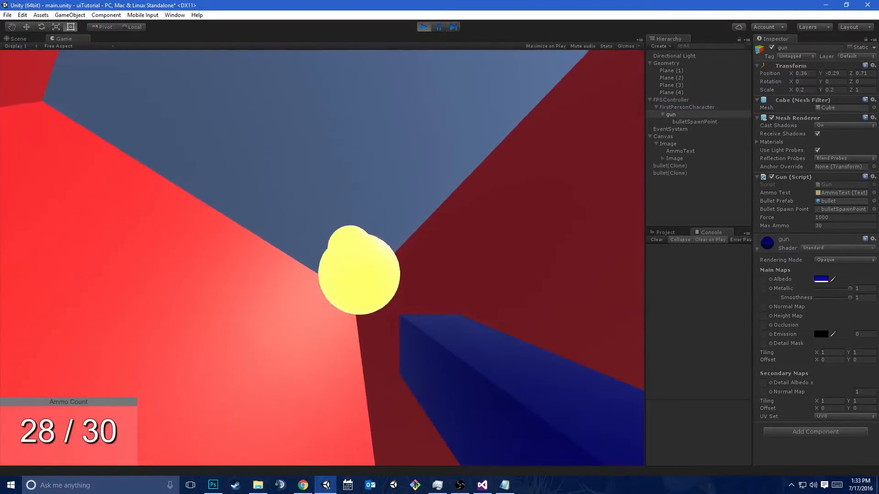
pyautogui.click(322, 258)
pyautogui.click(322, 259)
pyautogui.click(322, 258)
pyautogui.tripleClick(322, 258)
pyautogui.click(322, 258)
pyautogui.tripleClick(322, 258)
pyautogui.tripleClick(322, 258)
pyautogui.tripleClick(323, 258)
pyautogui.click(323, 258)
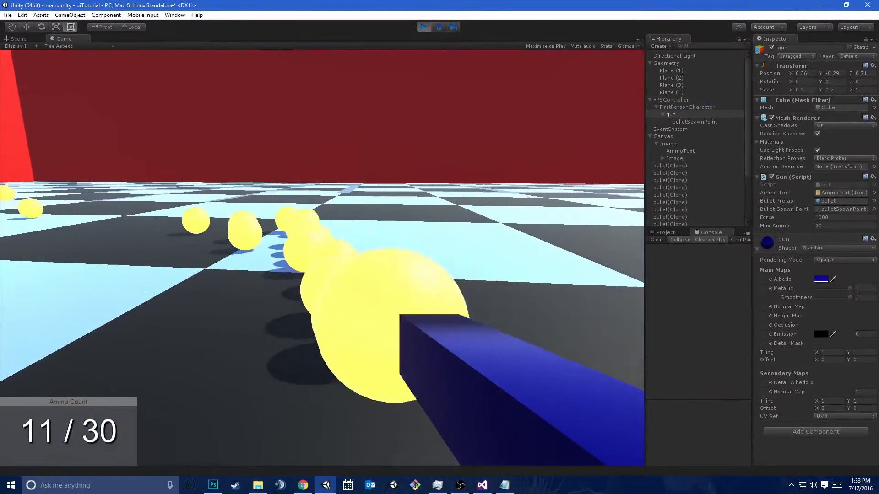
pyautogui.tripleClick(322, 258)
pyautogui.doubleClick(322, 258)
pyautogui.click(322, 258)
pyautogui.click(322, 258)
pyautogui.click(322, 258)
pyautogui.click(322, 259)
pyautogui.click(322, 258)
pyautogui.click(322, 258)
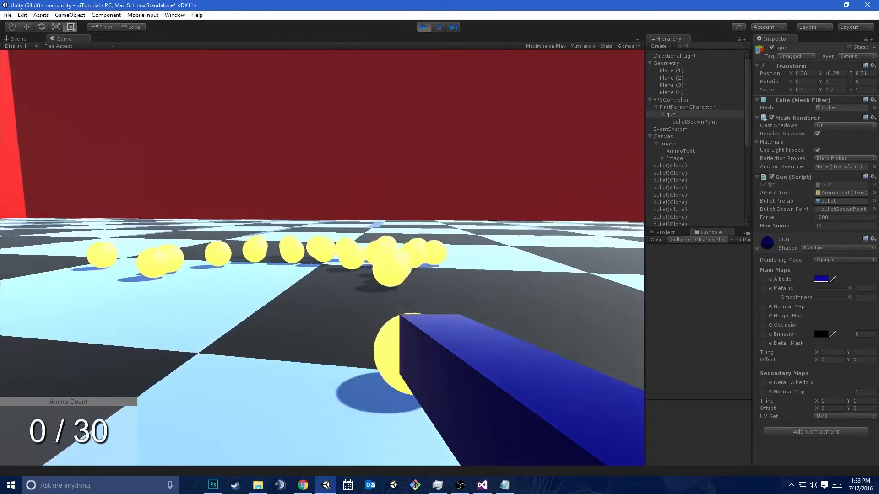
pyautogui.hotkey('ctrl', 'p')
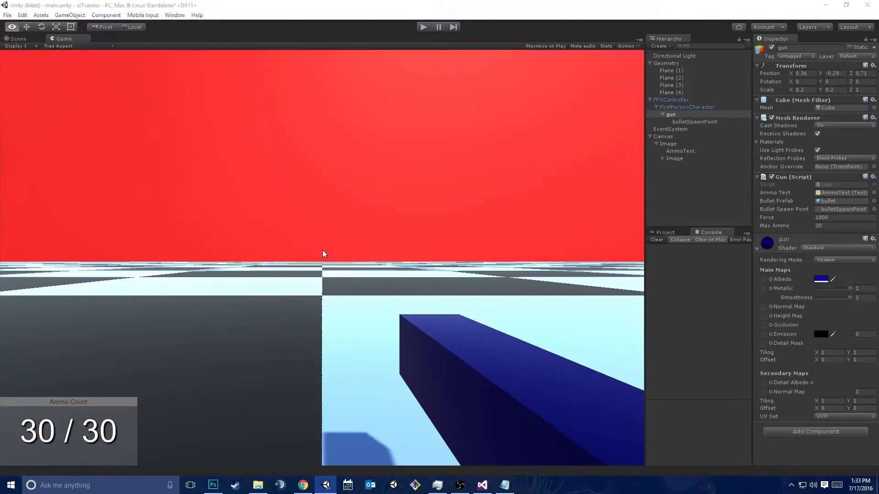
# Return to Visual Studio and add an empty "if (Input.GetKeyDown(KeyCode.R))" block below the shooting condition in Update
pyautogui.hotkey('alt', 'Tab')
pyautogui.press('Down')
pyautogui.press('Down')
pyautogui.press('Down')
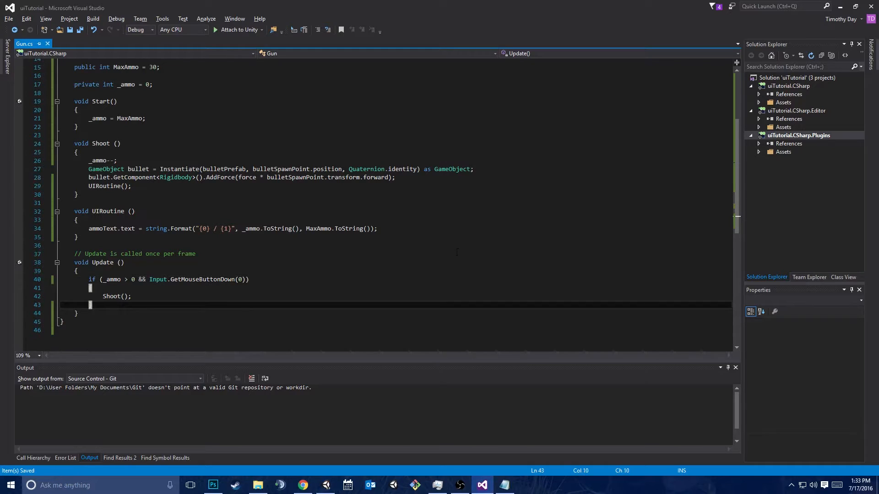
pyautogui.press('Return')
pyautogui.press('Return')
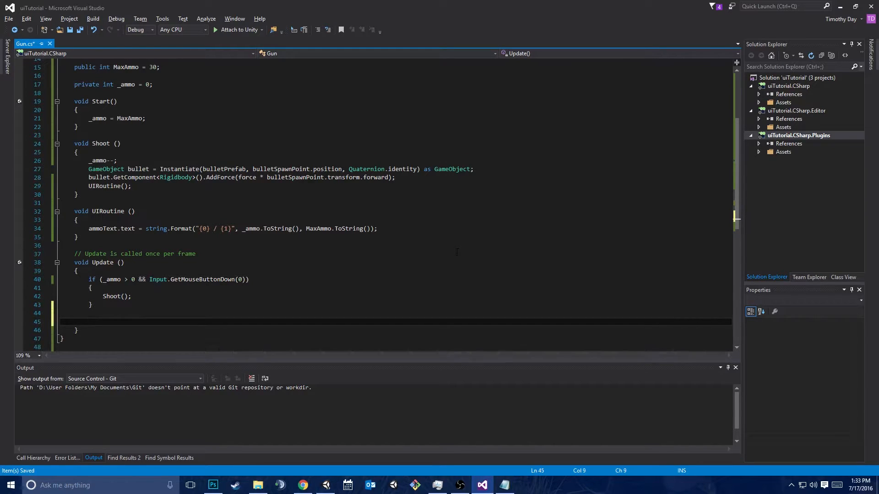
pyautogui.write('if (Input.GetKeyDown(KeyCode.R))')
pyautogui.press('Return')
pyautogui.write('{')
pyautogui.press('Return')
# Add a "void Reload()" method between UIRoutine and Update containing the statement "_ammo = MaxAmmo();"
pyautogui.scroll(-3, 457, 252)
pyautogui.click(111, 165)
pyautogui.press('Return')
pyautogui.press('Return')
pyautogui.write('voi')
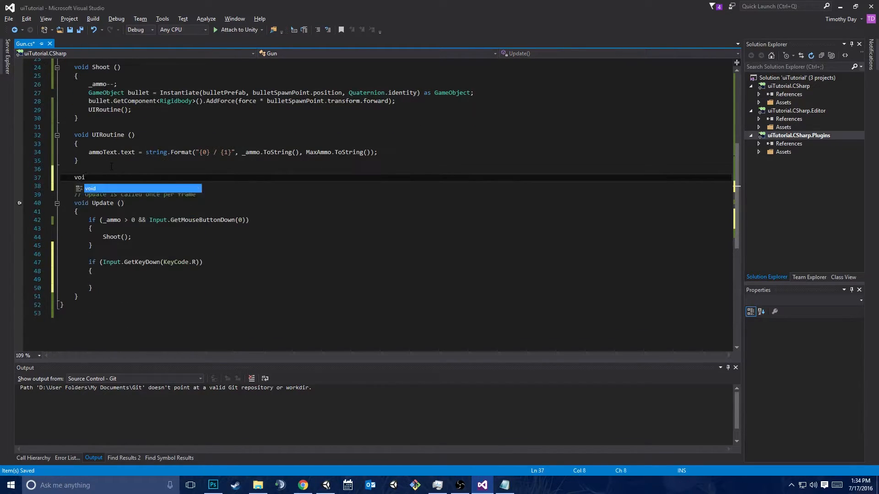
pyautogui.write('d Reload()')
pyautogui.press('Return')
pyautogui.write('{')
pyautogui.press('Return')
pyautogui.write('_ammo = M')
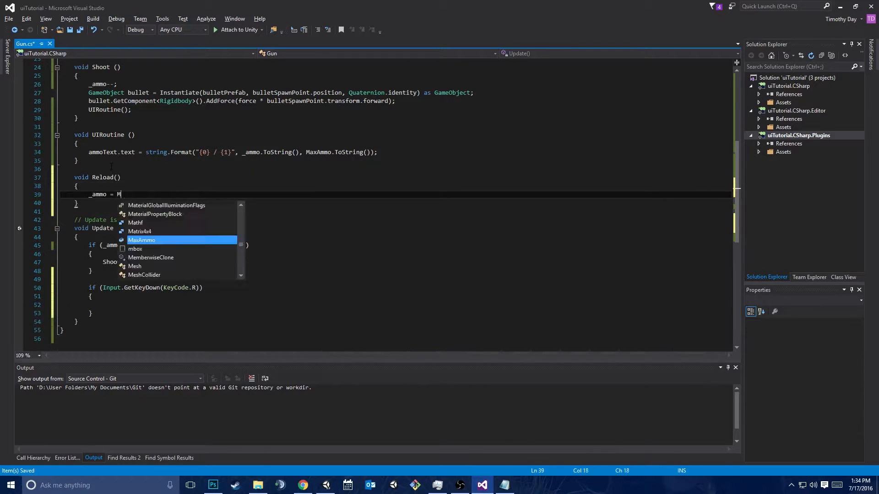
pyautogui.write('axAmmo();')
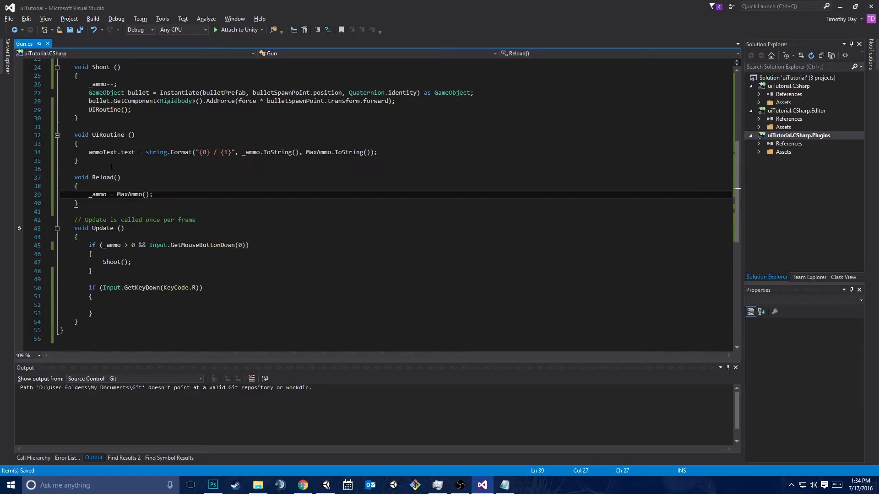
# Call "UIRoutine();" as the last statement of the Reload method and save the script
pyautogui.press('Return')
pyautogui.write('Update')
pyautogui.press('BackSpace')
pyautogui.press('BackSpace')
pyautogui.press('BackSpace')
pyautogui.press('BackSpace')
pyautogui.press('BackSpace')
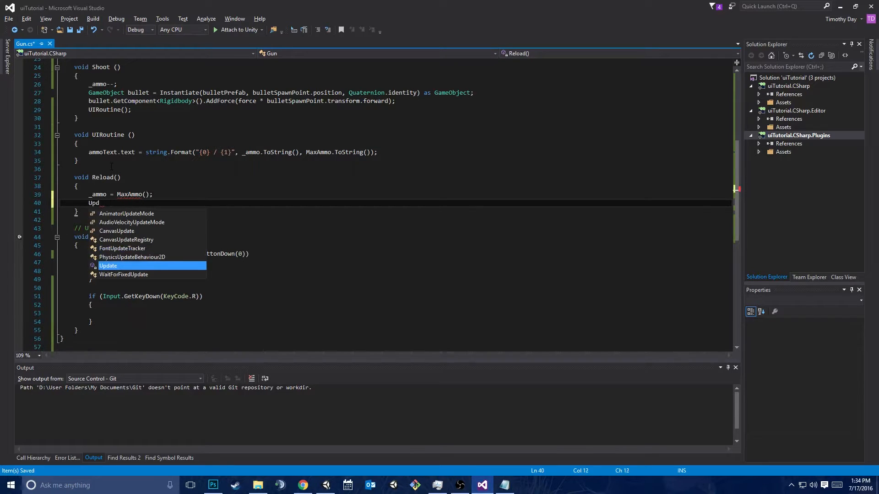
pyautogui.write('IRoutine();')
pyautogui.hotkey('ctrl', 's')
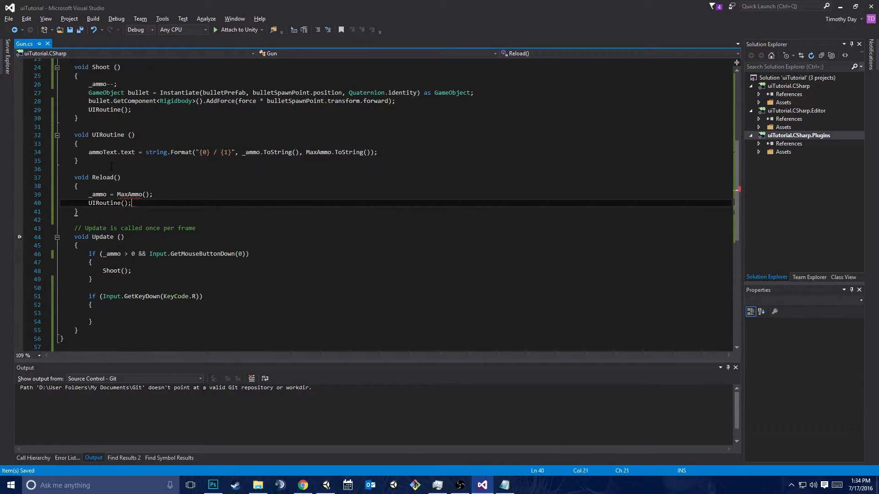
# Remove the parentheses after MaxAmmo in the Reload method so the statement reads "_ammo = MaxAmmo;"
pyautogui.click(149, 194)
pyautogui.press('BackSpace')
pyautogui.press('BackSpace')
# Replace the ammo assignment in the Start method with a "Reload();" call and save the script
pyautogui.scroll(4, 373, 205)
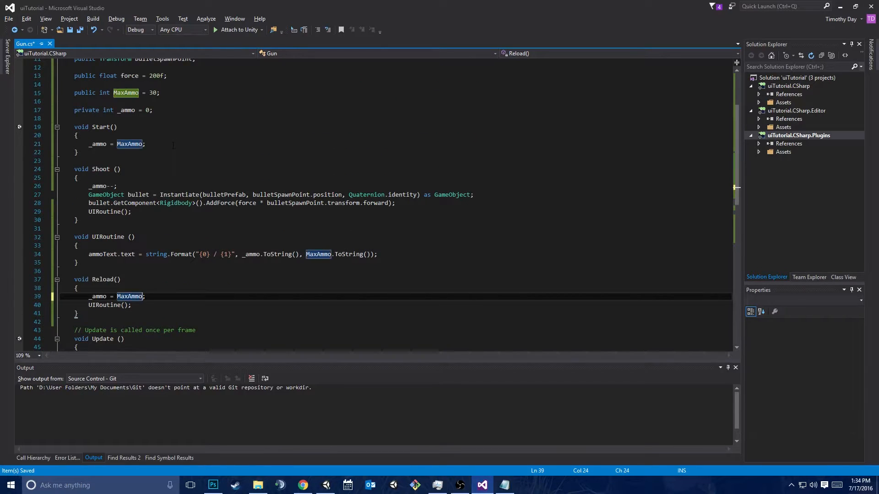
pyautogui.moveTo(160, 144); pyautogui.dragTo(160, 136)
pyautogui.press('Return')
pyautogui.write('Reload();')
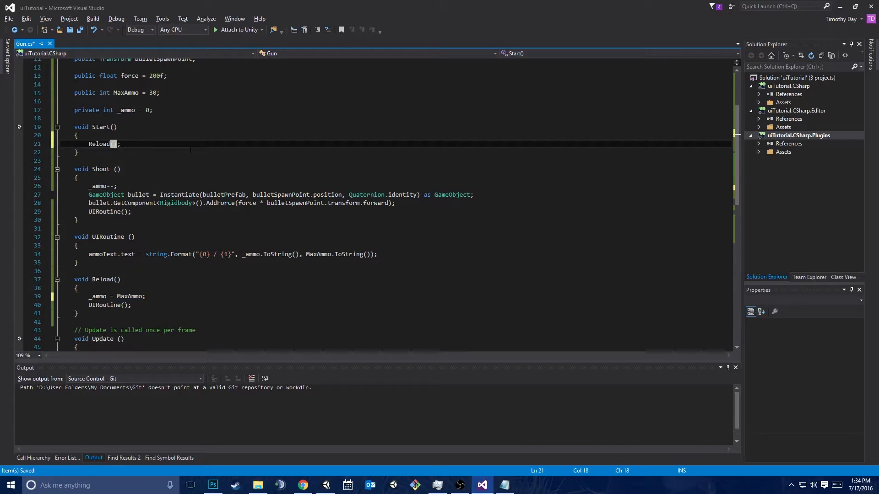
pyautogui.hotkey('ctrl', 's')
# Call "Reload();" inside the KeyCode.R block of Update and switch to Unity
pyautogui.scroll(-6, 190, 149)
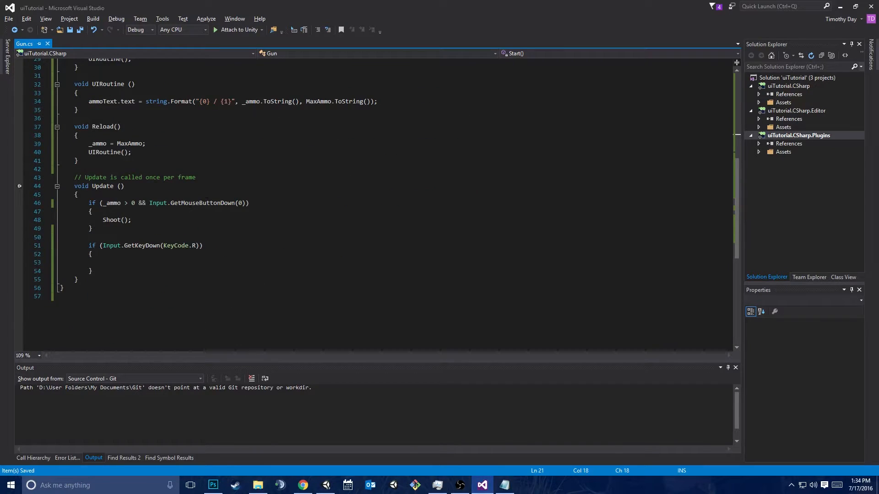
pyautogui.click(124, 260)
pyautogui.write('Reload();')
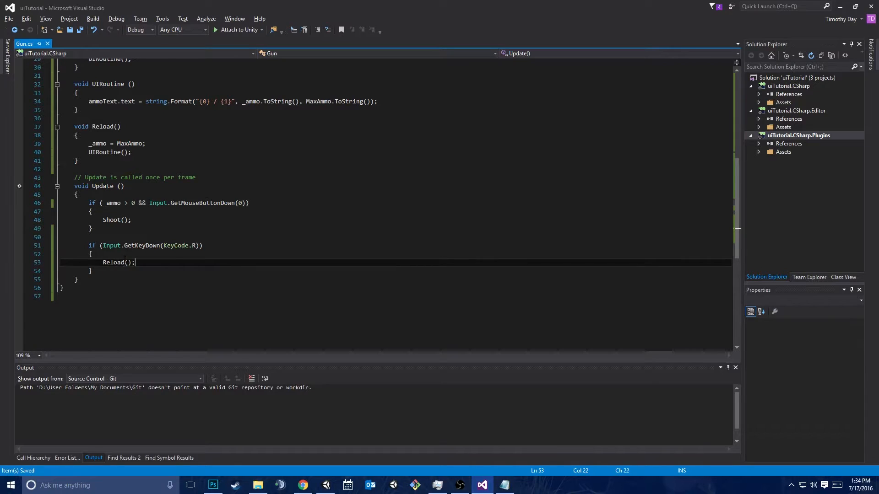
pyautogui.hotkey('alt', 'Tab')
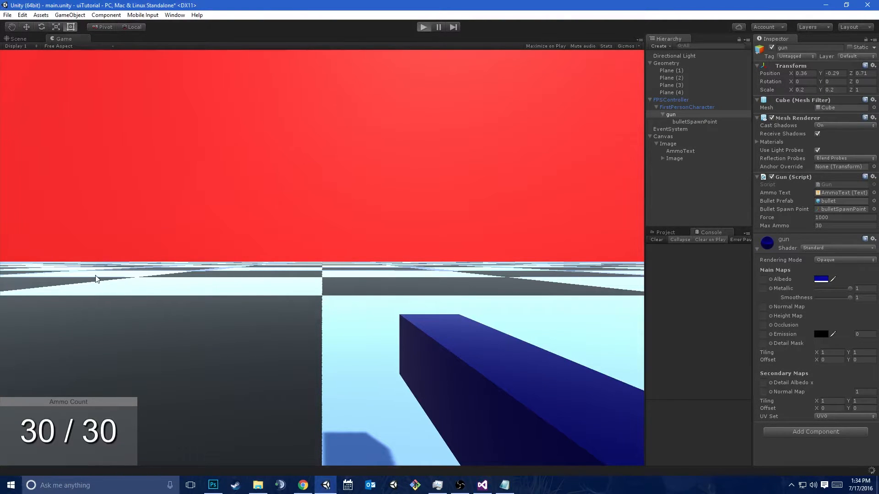
# Run the game and test firing shots and reloading with R against the ammo counter
pyautogui.hotkey('ctrl', 'p')
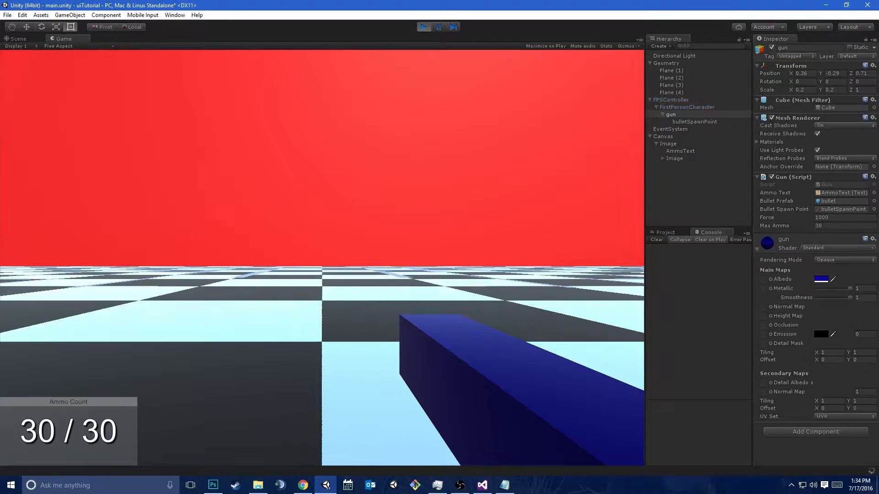
pyautogui.click(322, 258)
pyautogui.click(323, 258)
pyautogui.click(322, 258)
pyautogui.click(322, 259)
pyautogui.press('r')
pyautogui.click(322, 259)
pyautogui.click(323, 258)
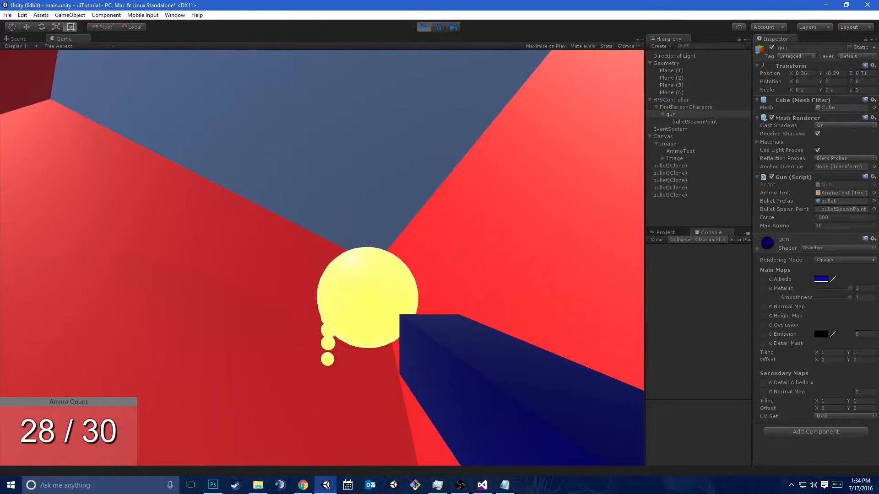
pyautogui.click(323, 258)
pyautogui.click(322, 258)
pyautogui.press('r')
pyautogui.click(322, 258)
pyautogui.press('r')
pyautogui.click(323, 258)
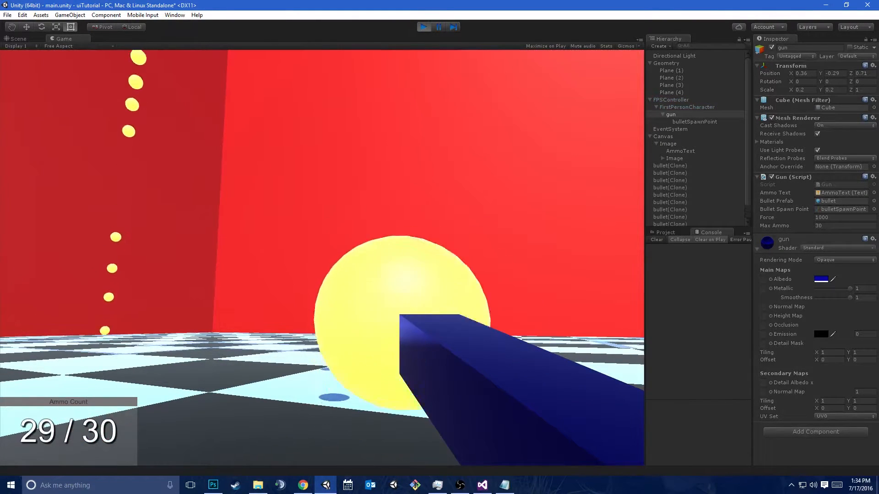
pyautogui.press('r')
pyautogui.hotkey('alt', 'Tab')
pyautogui.press('Down')
pyautogui.press('Down')
pyautogui.press('Up')
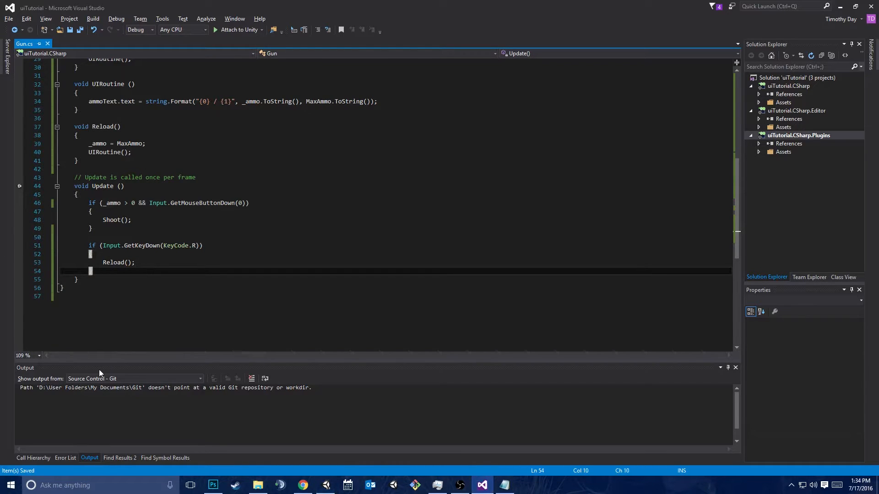
pyautogui.hotkey('alt', 'Tab')
pyautogui.click(671, 114)
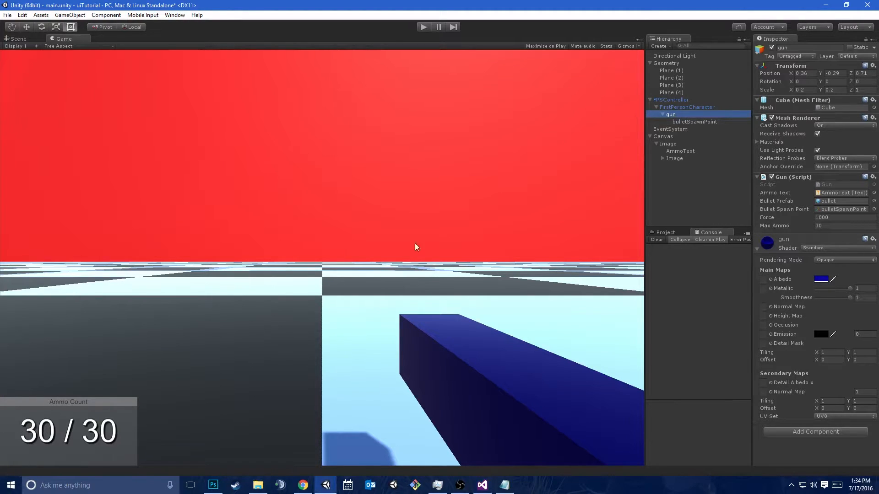
pyautogui.click(679, 159)
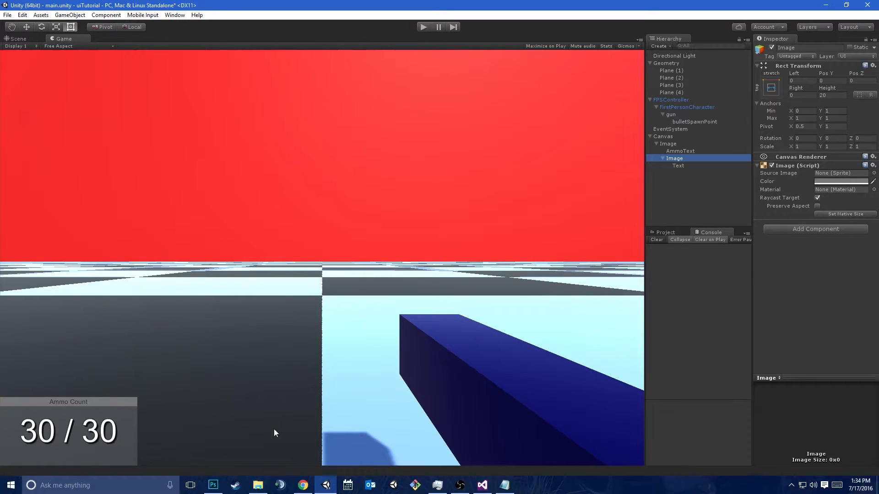
pyautogui.click(662, 158)
pyautogui.click(679, 150)
# Add a UI Slider under the Canvas's ammo panel Image and apply the bottom-stretch anchor preset, including pivot and position
pyautogui.click(666, 144)
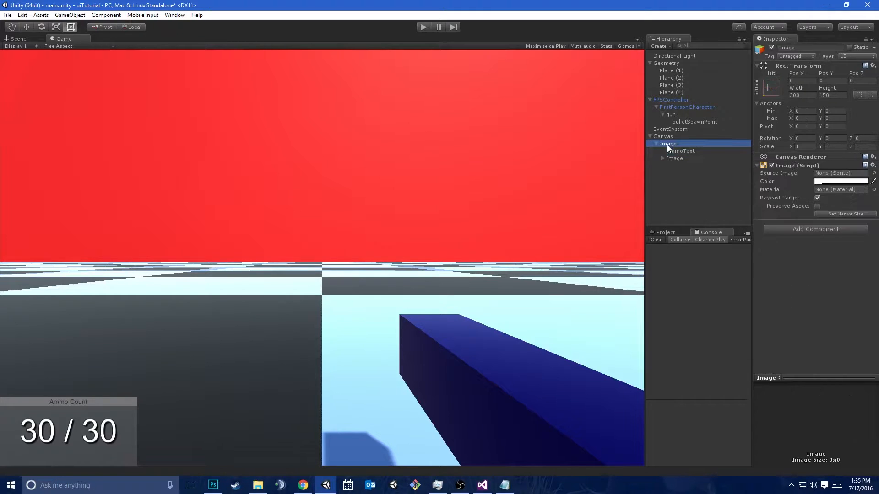
pyautogui.rightClick(667, 145)
pyautogui.moveTo(705, 271)
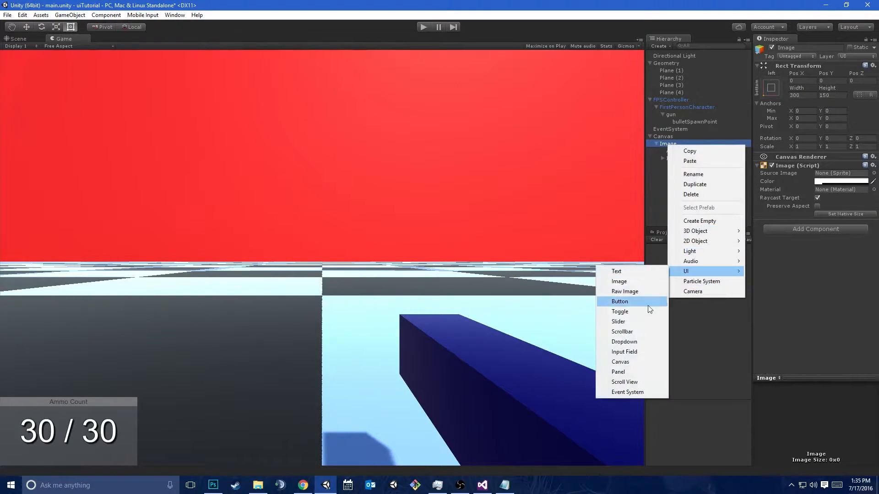
pyautogui.click(627, 321)
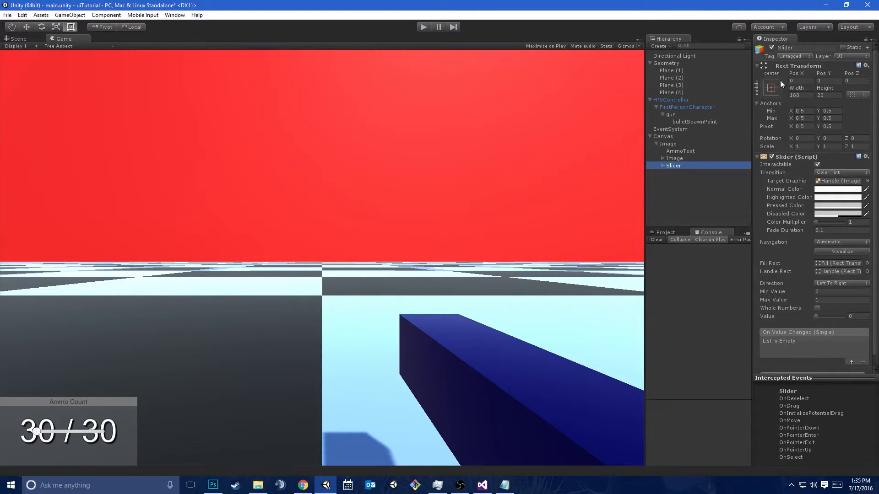
pyautogui.click(771, 88)
pyautogui.click(869, 199)
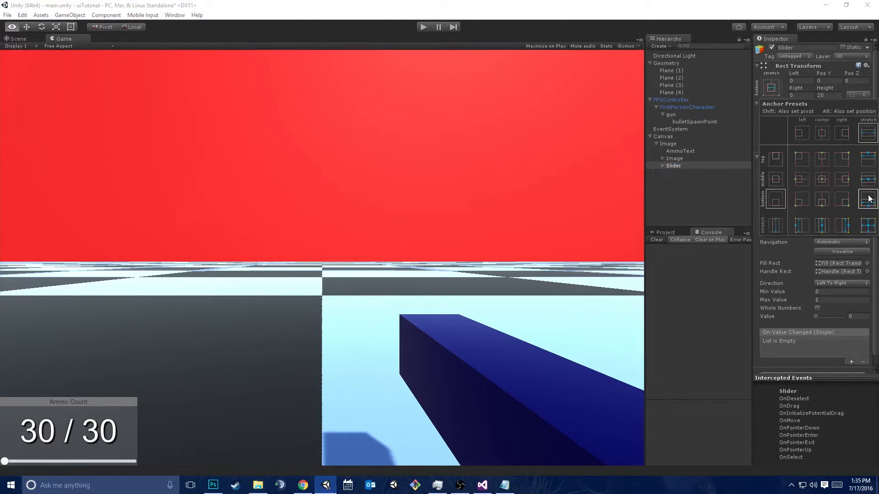
pyautogui.click(670, 313)
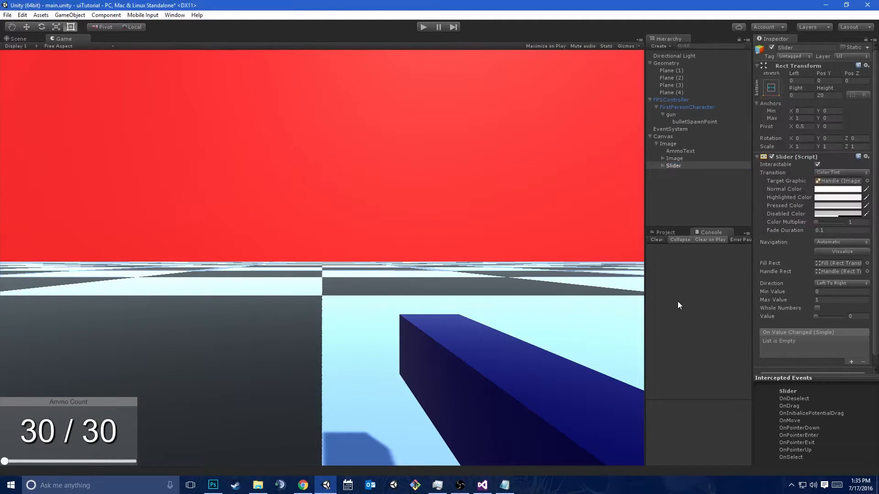
# Run the game, fire a few shots, move the slider handle to its maximum, and stop the game
pyautogui.click(419, 26)
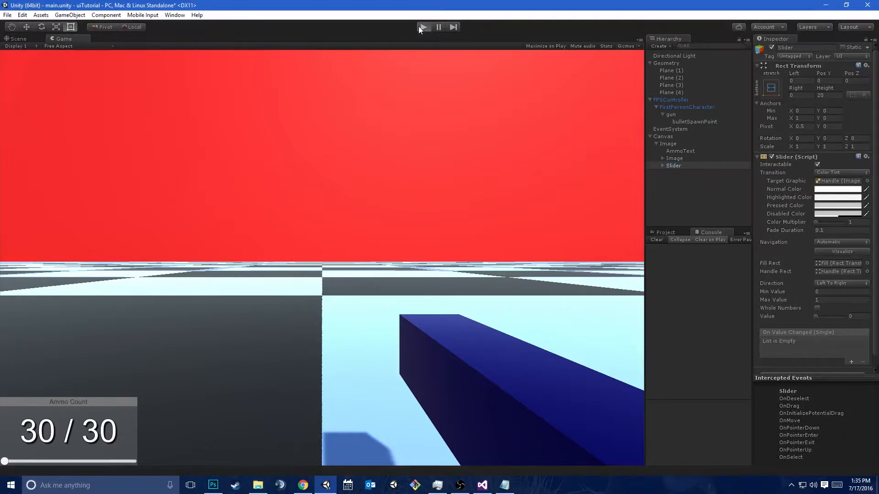
pyautogui.click(322, 258)
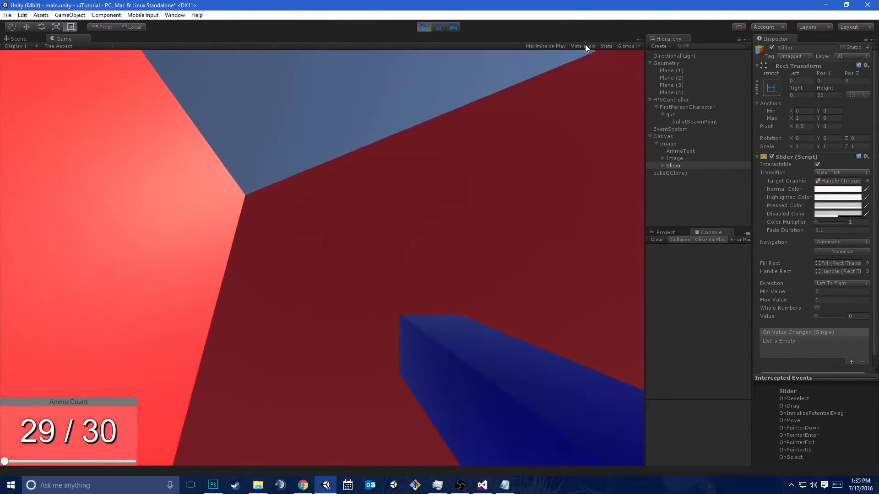
pyautogui.click(322, 258)
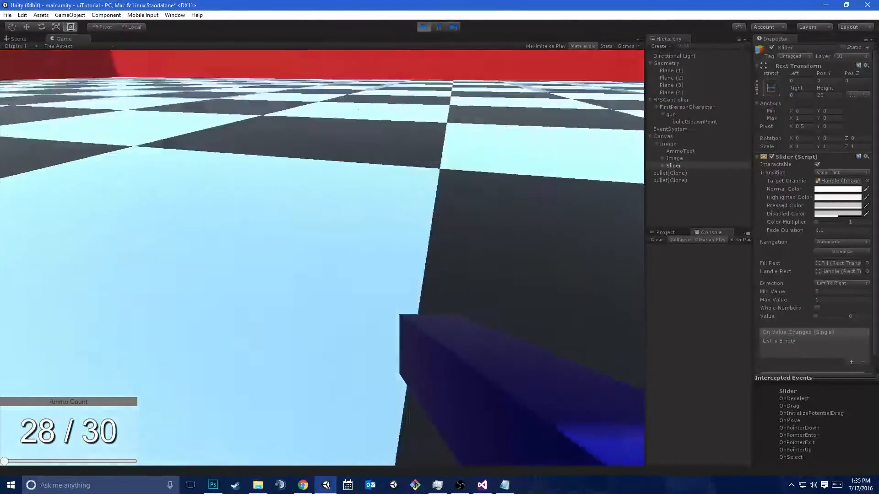
pyautogui.click(322, 258)
pyautogui.press('Escape')
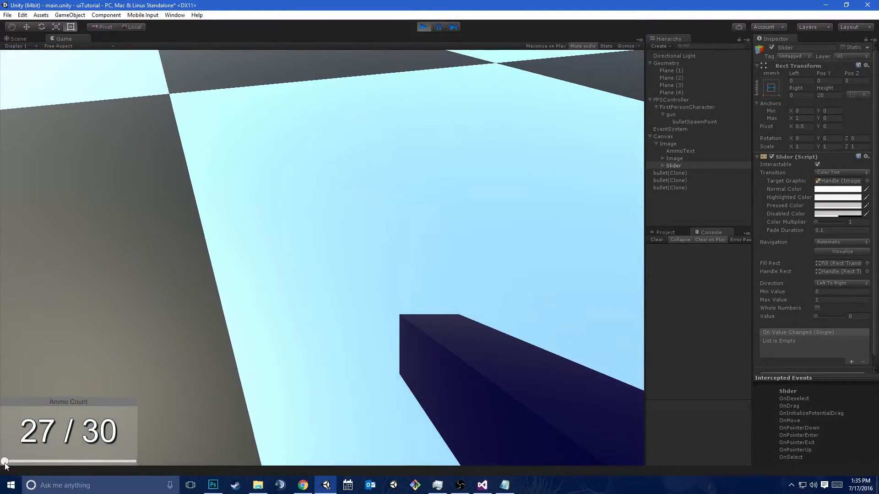
pyautogui.moveTo(5, 463)
pyautogui.mouseDown()
pyautogui.moveTo(71, 469)
pyautogui.moveTo(89, 452)
pyautogui.moveTo(319, 470)
pyautogui.moveTo(637, 445)
pyautogui.moveTo(7, 460)
pyautogui.moveTo(377, 413)
pyautogui.moveTo(498, 486)
pyautogui.moveTo(151, 472)
pyautogui.moveTo(71, 258)
pyautogui.moveTo(8, 373)
pyautogui.moveTo(403, 137)
pyautogui.mouseUp()
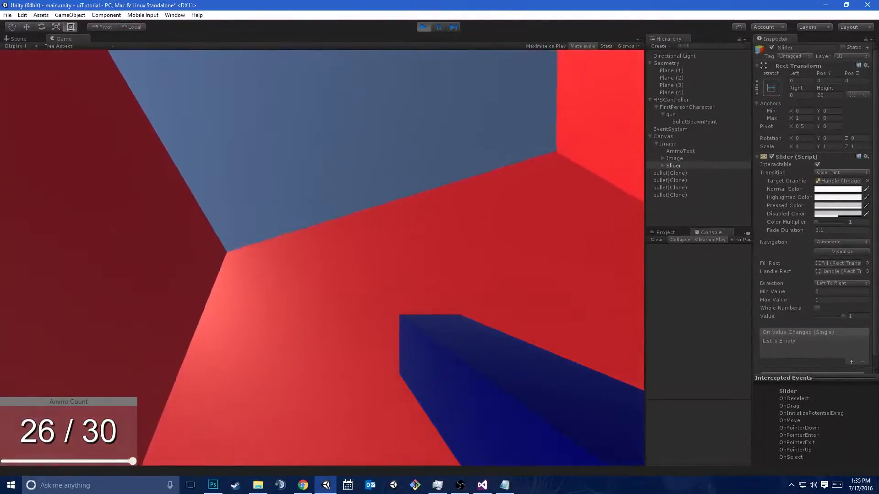
pyautogui.click(419, 23)
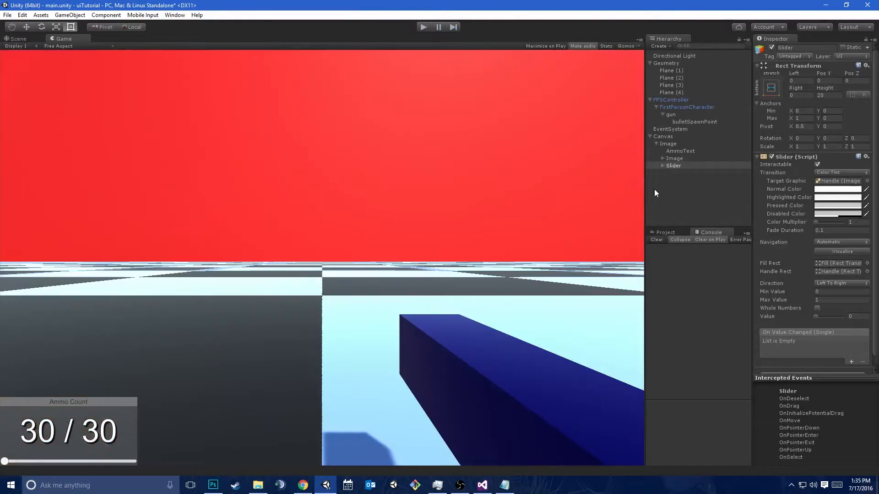
# Delete the Handle Slide Area from the Slider and reselect the Slider
pyautogui.click(662, 166)
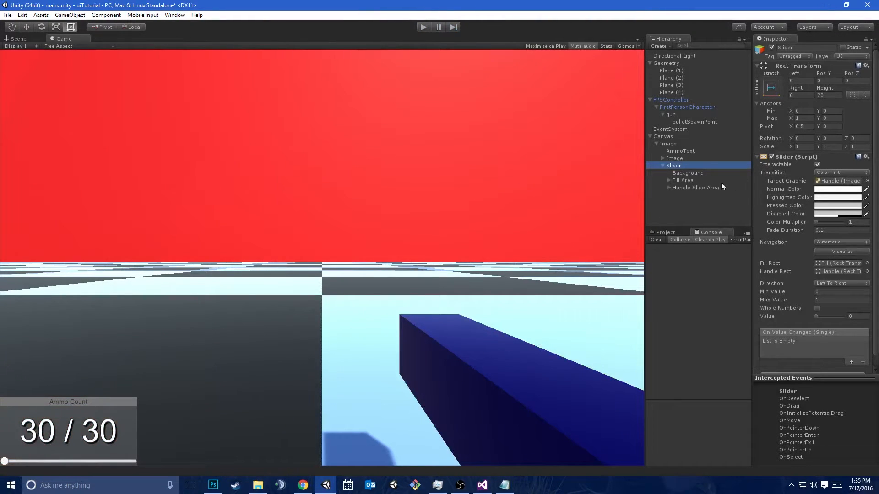
pyautogui.click(669, 188)
pyautogui.click(687, 189)
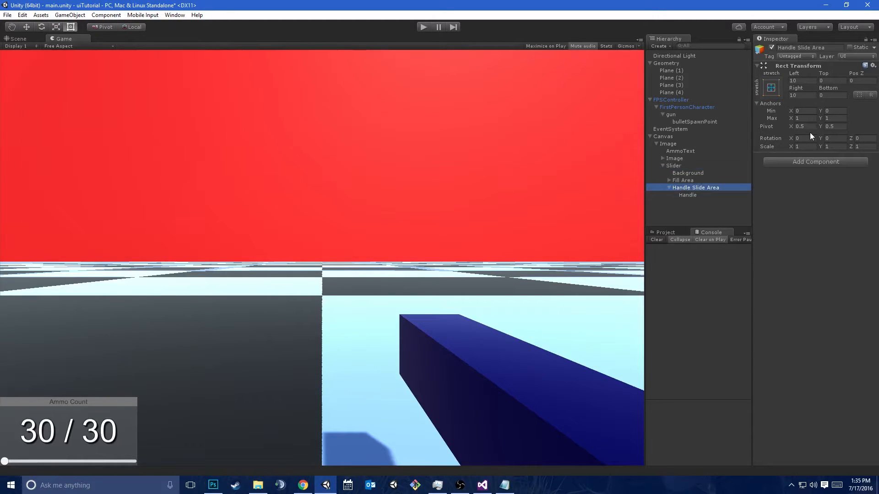
pyautogui.press('Delete')
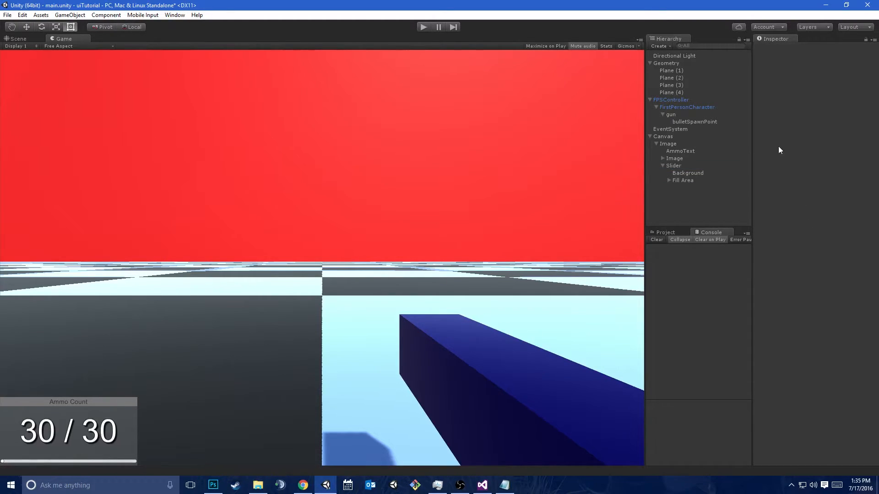
pyautogui.click(684, 166)
# Run the game to test whether the handleless slider can still be changed by the player, and stop it
pyautogui.click(421, 26)
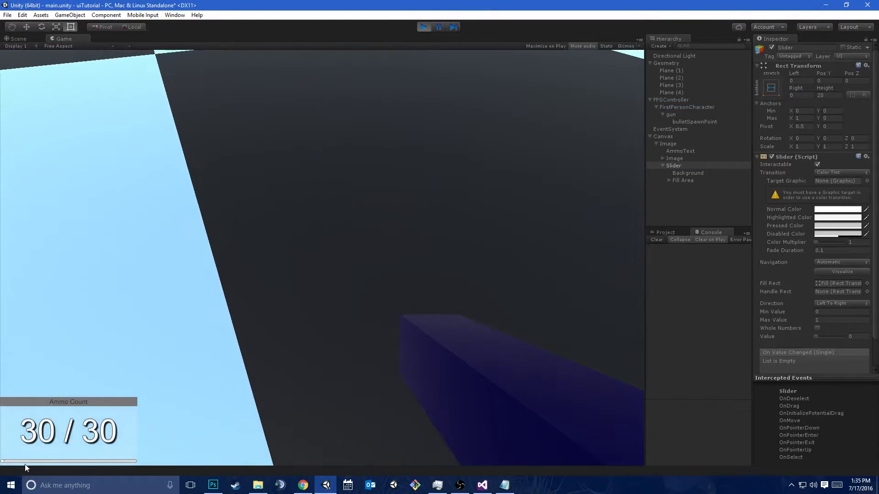
pyautogui.click(33, 463)
pyautogui.moveTo(33, 463); pyautogui.dragTo(136, 461)
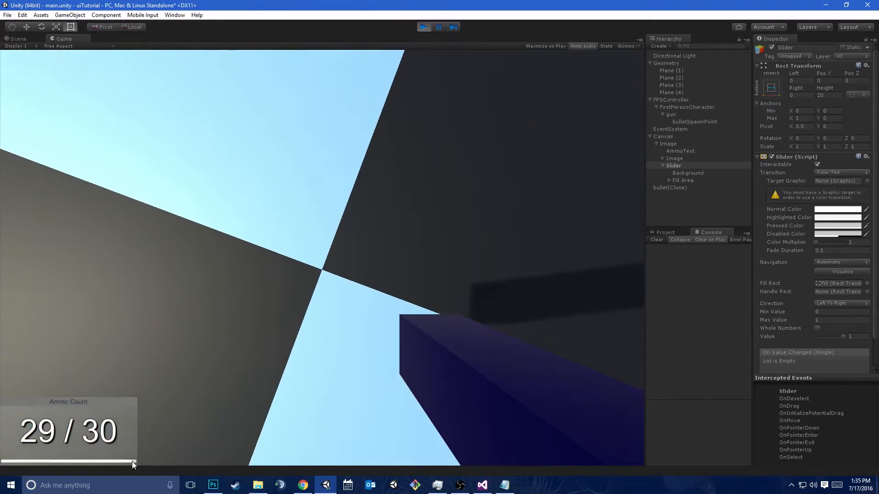
pyautogui.click(131, 461)
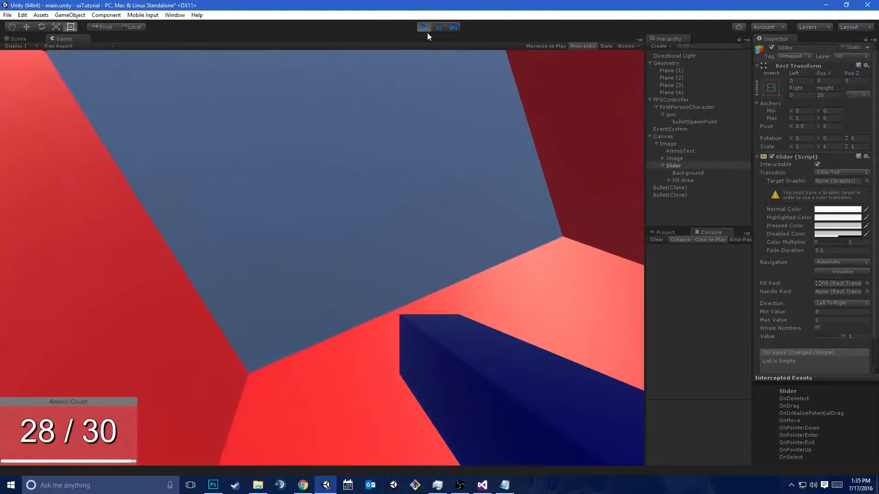
pyautogui.click(425, 27)
# Turn off the Interactable option on the Slider
pyautogui.click(686, 167)
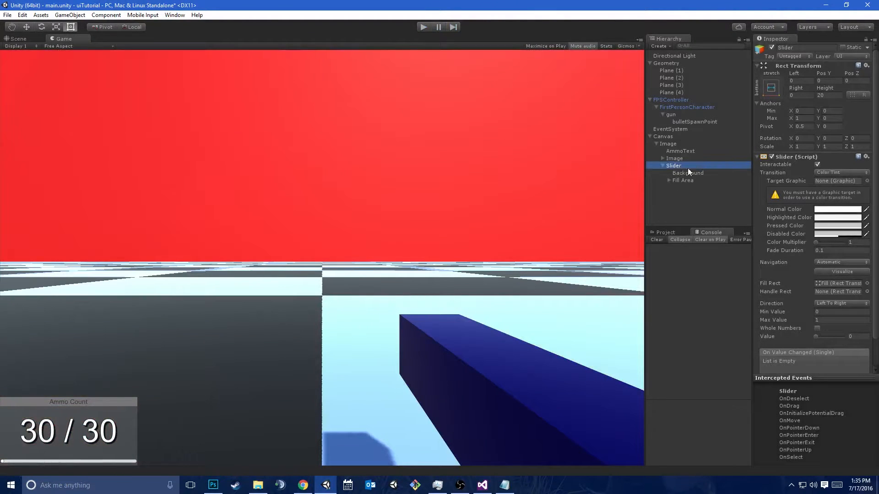
pyautogui.click(817, 165)
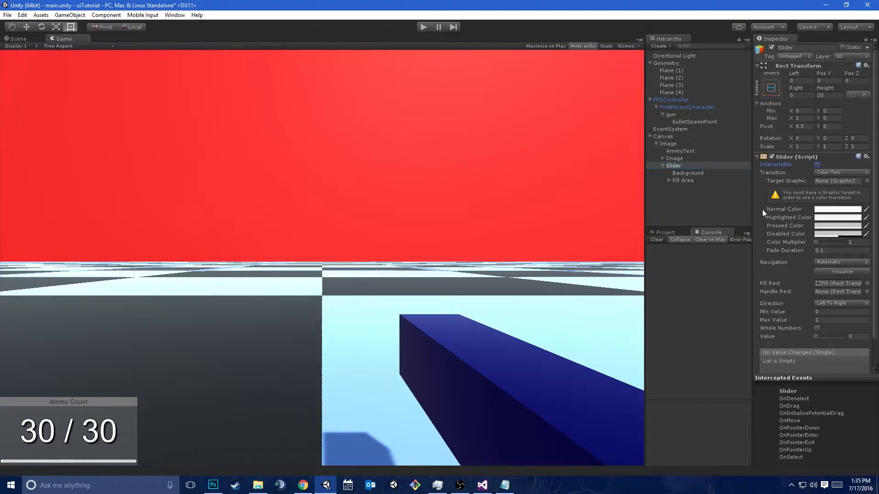
# Set the Right offset of the Slider's Fill Area to 5
pyautogui.click(687, 173)
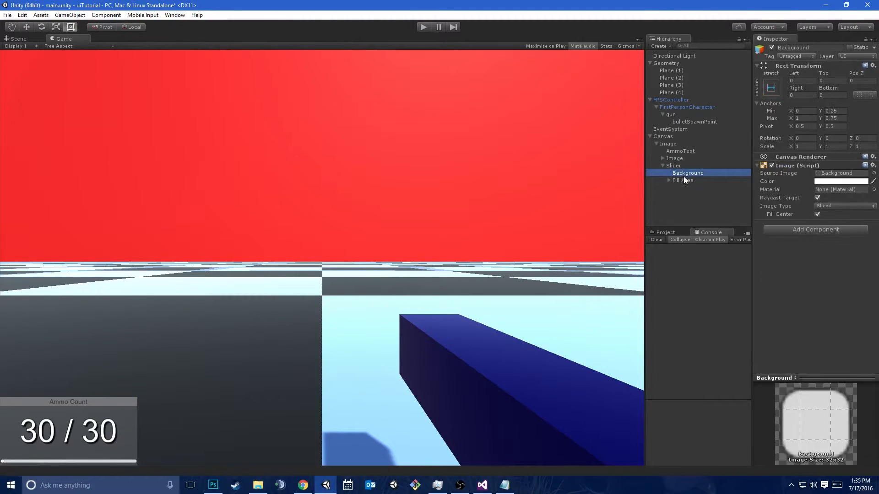
pyautogui.click(685, 182)
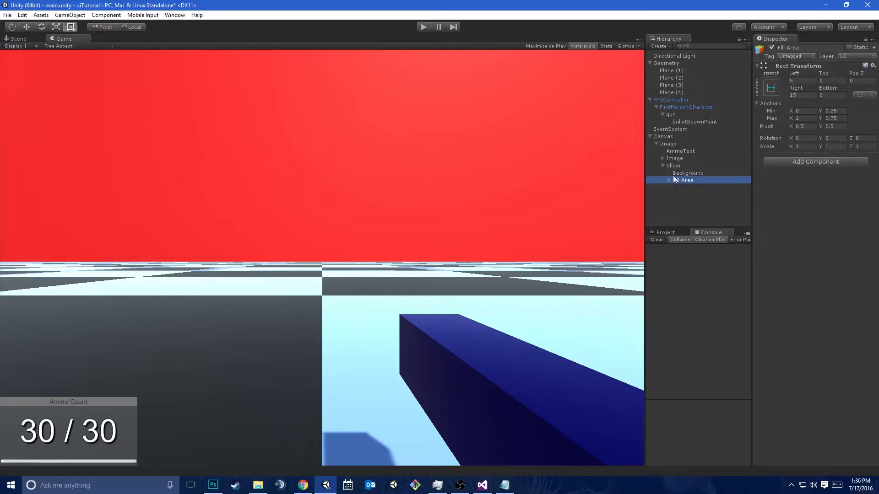
pyautogui.click(807, 81)
pyautogui.press('Tab')
pyautogui.press('Tab')
pyautogui.press('Tab')
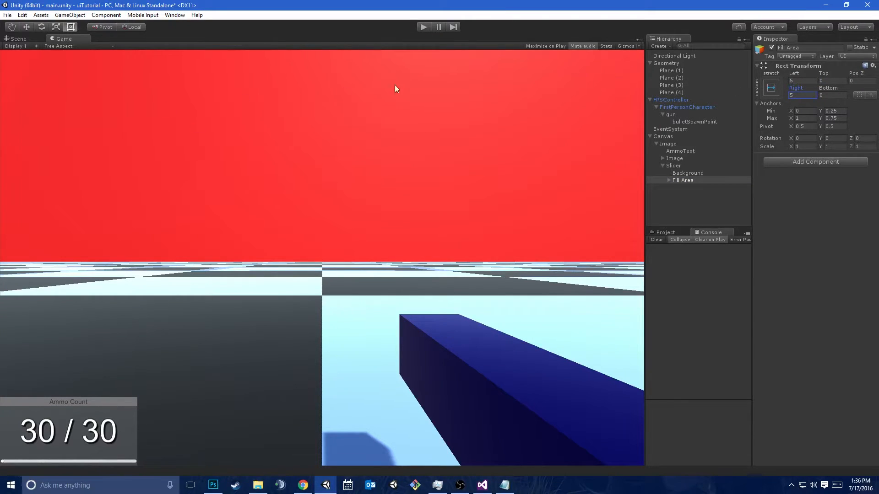
# Run the game, try to change the non-interactable slider, and stop the game
pyautogui.click(422, 27)
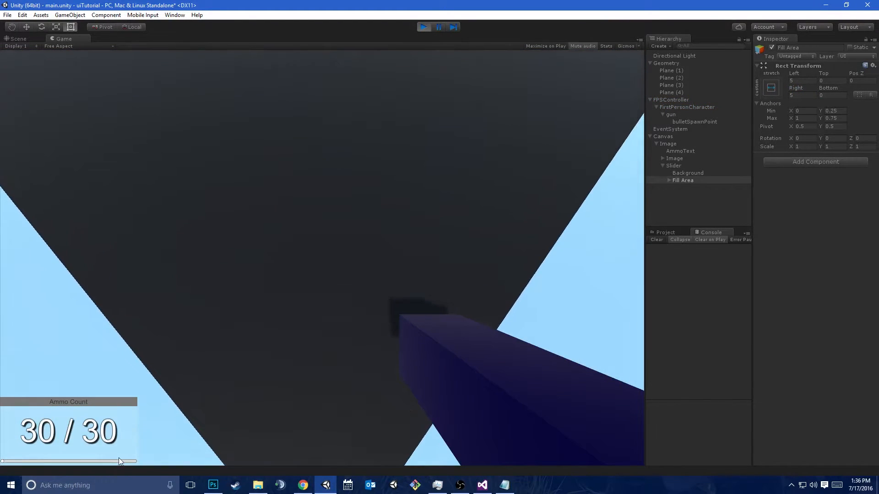
pyautogui.click(119, 458)
pyautogui.click(119, 457)
pyautogui.click(121, 453)
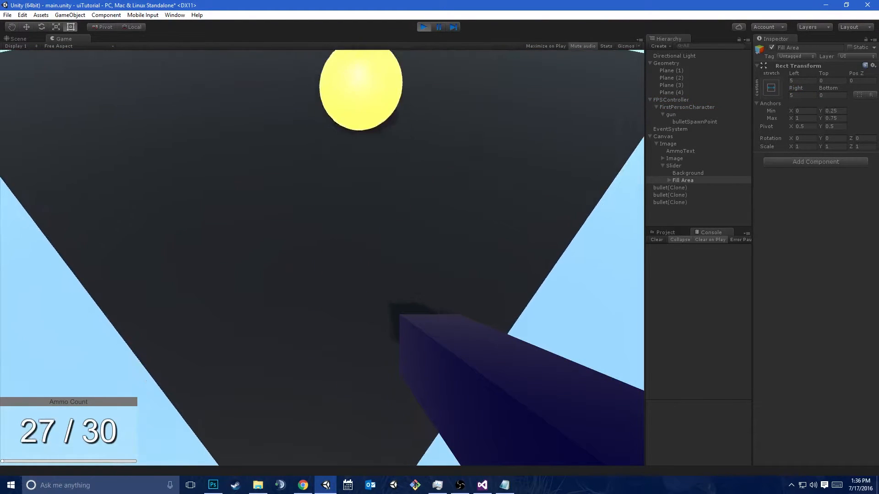
pyautogui.click(116, 462)
pyautogui.click(116, 462)
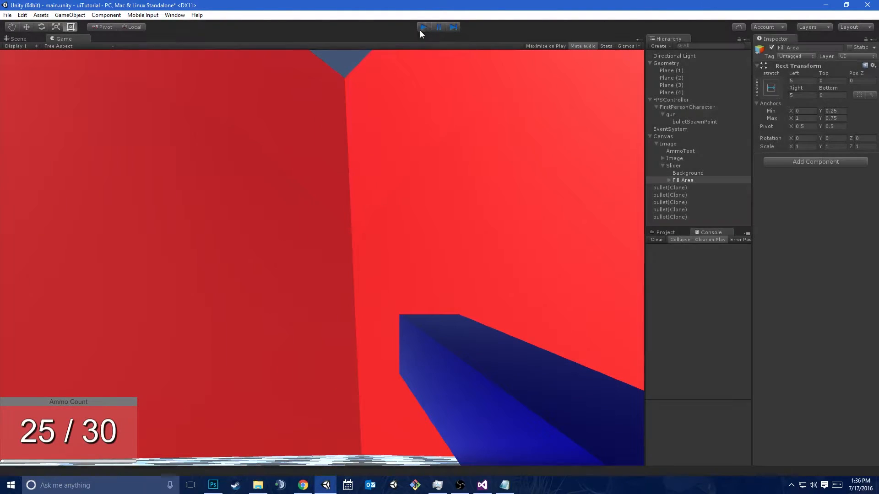
pyautogui.click(420, 29)
# Preview the Slider's fill by raising its Value to 1 and returning it to 0
pyautogui.click(685, 165)
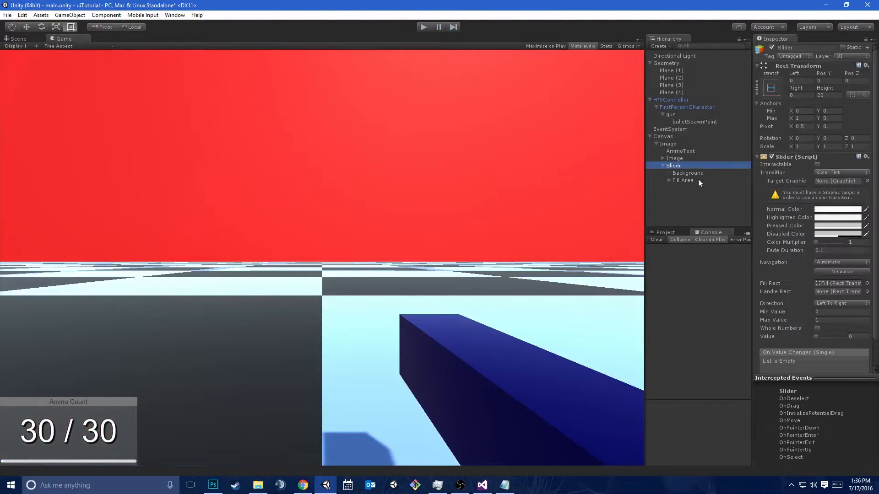
pyautogui.scroll(-3, 818, 287)
pyautogui.moveTo(815, 309); pyautogui.dragTo(856, 313)
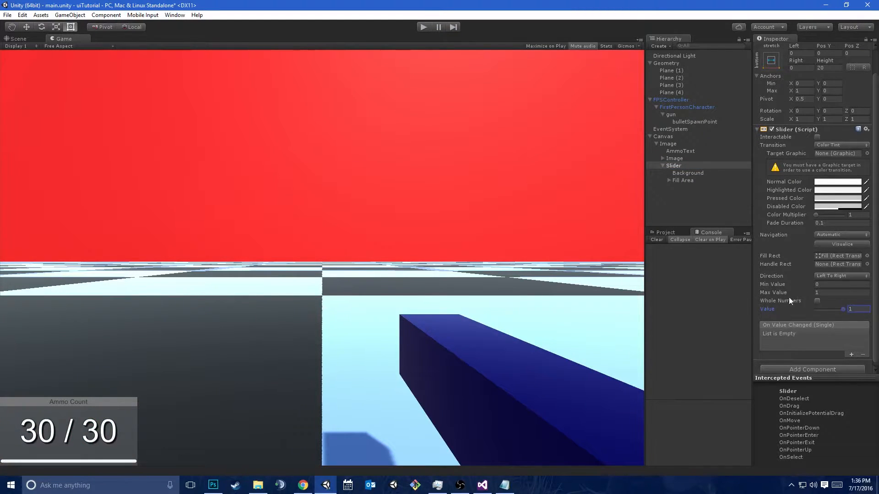
pyautogui.moveTo(779, 309); pyautogui.dragTo(805, 304)
pyautogui.click(814, 307)
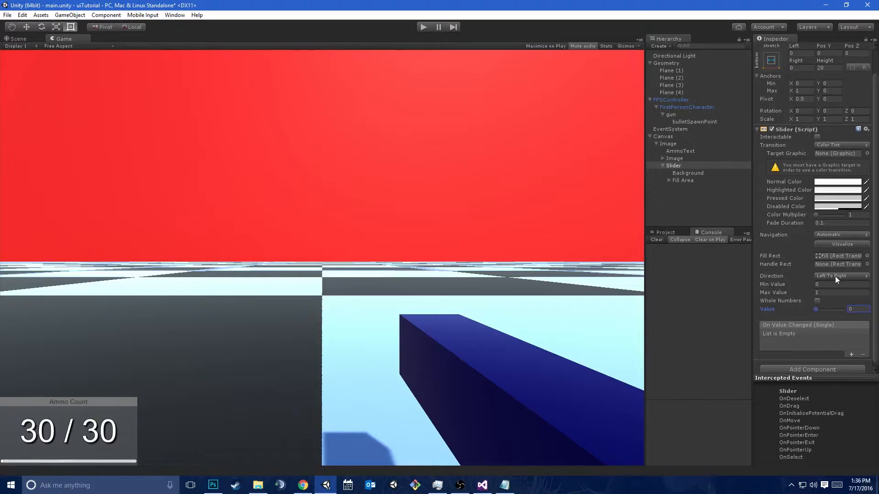
# Switch to Visual Studio, declare a public Slider field named ammoSlider at the start of the Gun class, and save the script
pyautogui.click(476, 486)
pyautogui.scroll(15, 275, 205)
pyautogui.click(190, 116)
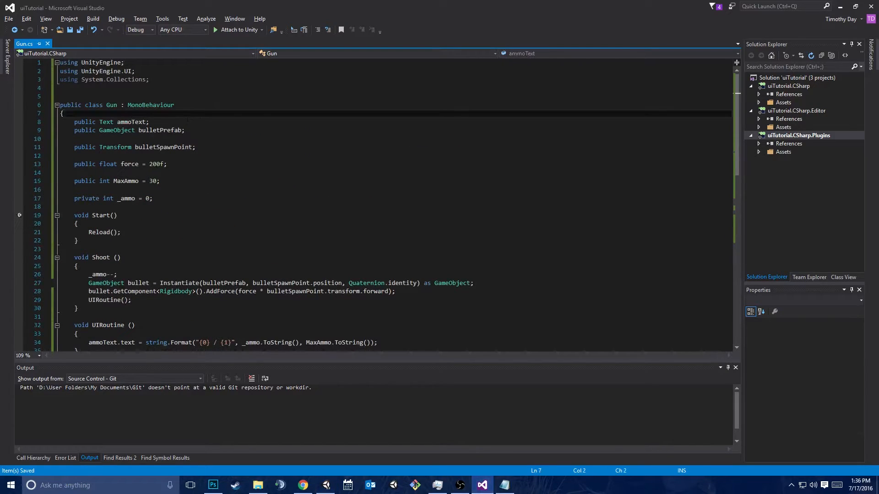
pyautogui.press('Return')
pyautogui.write('publi')
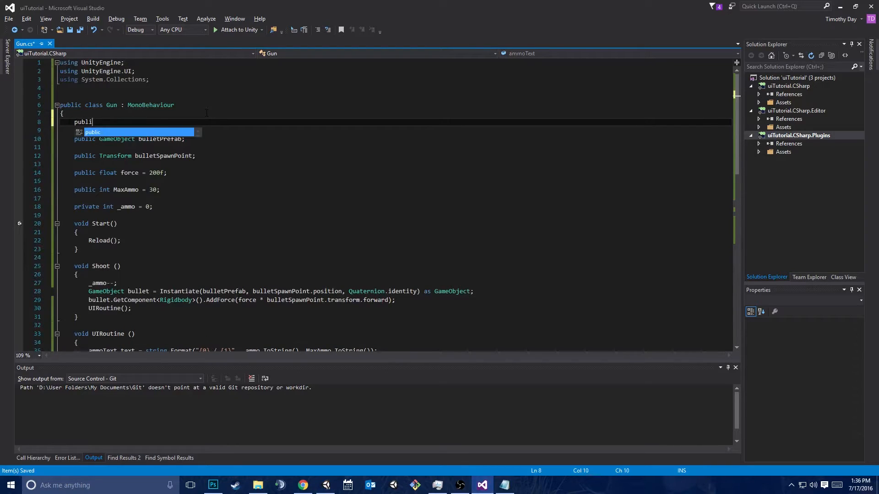
pyautogui.write('c Slider ammoSlider;')
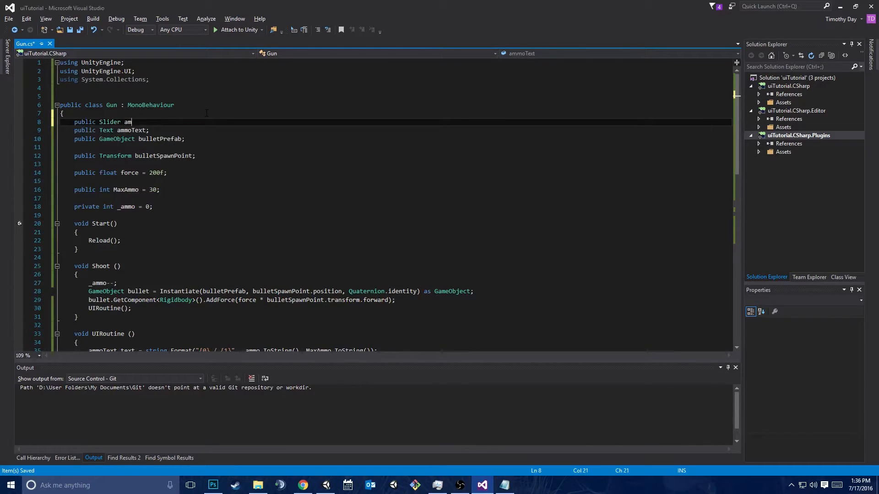
pyautogui.hotkey('ctrl', 's')
# Add the line ammoSlider.value = _ammo / MaxAmmo; after the ammoText line in UIRoutine and save the script
pyautogui.scroll(-2, 206, 113)
pyautogui.click(394, 300)
pyautogui.press('Return')
pyautogui.write('ammoSlider.')
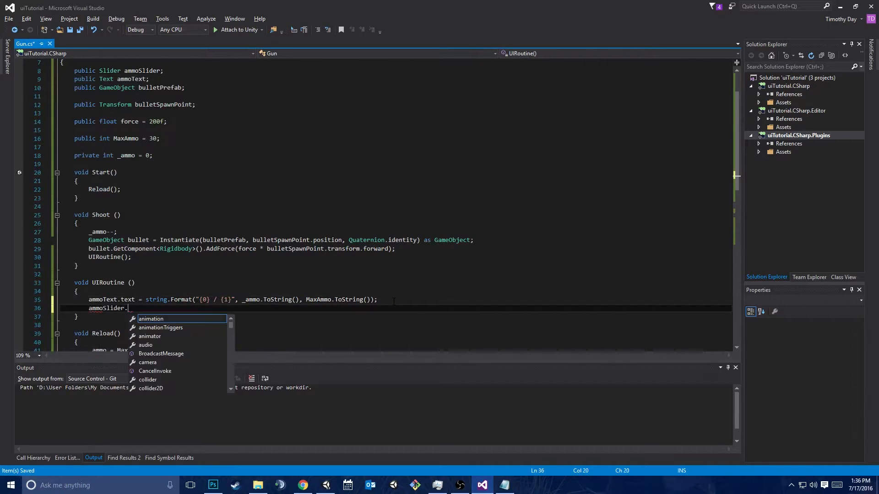
pyautogui.write('value = ')
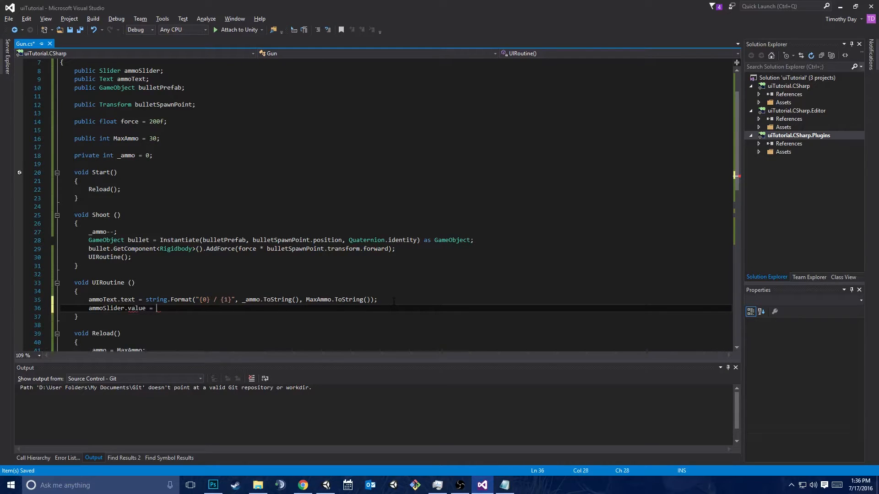
pyautogui.write('_ammo ')
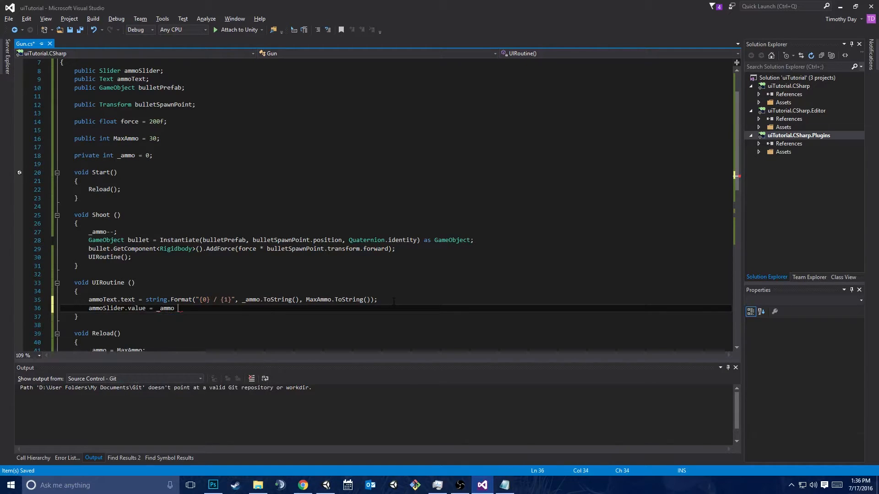
pyautogui.write('/ MaxAmmo;')
pyautogui.hotkey('ctrl', 's')
# Cast _ammo to float in the ammoSlider.value calculation so the line divides (float)_ammo by MaxAmmo
pyautogui.press('Left')
pyautogui.press('Left')
pyautogui.press('Left')
pyautogui.press('Left')
pyautogui.press('Left')
pyautogui.press('Left')
pyautogui.press('Left')
pyautogui.press('Left')
pyautogui.press('Left')
pyautogui.press('Left')
pyautogui.press('Left')
pyautogui.press('Left')
pyautogui.press('Left')
pyautogui.press('Left')
pyautogui.press('Left')
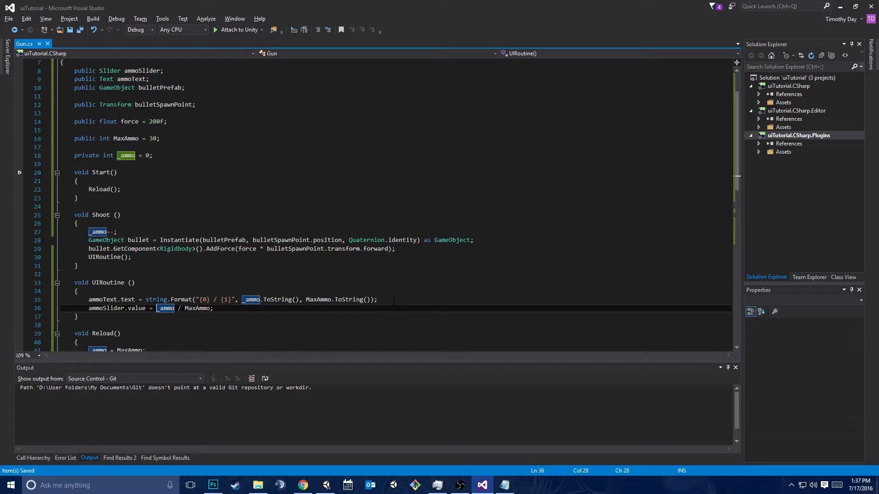
pyautogui.write('(float)')
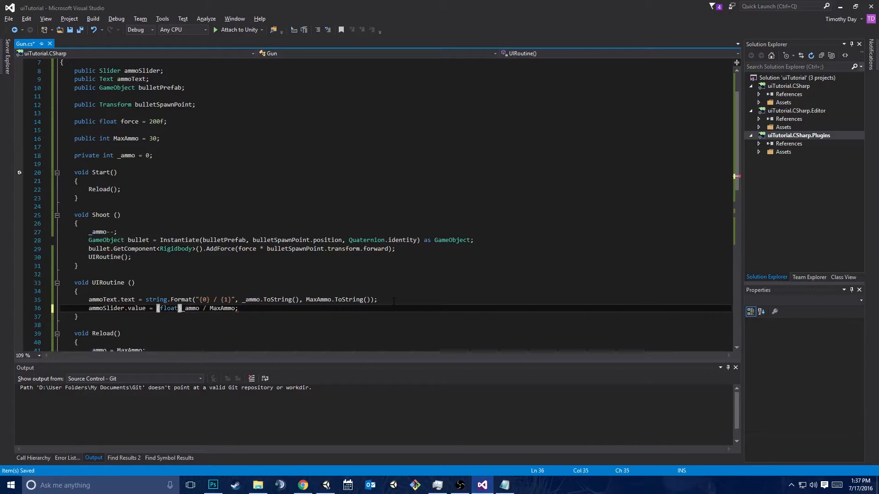
pyautogui.hotkey('alt', 'Tab')
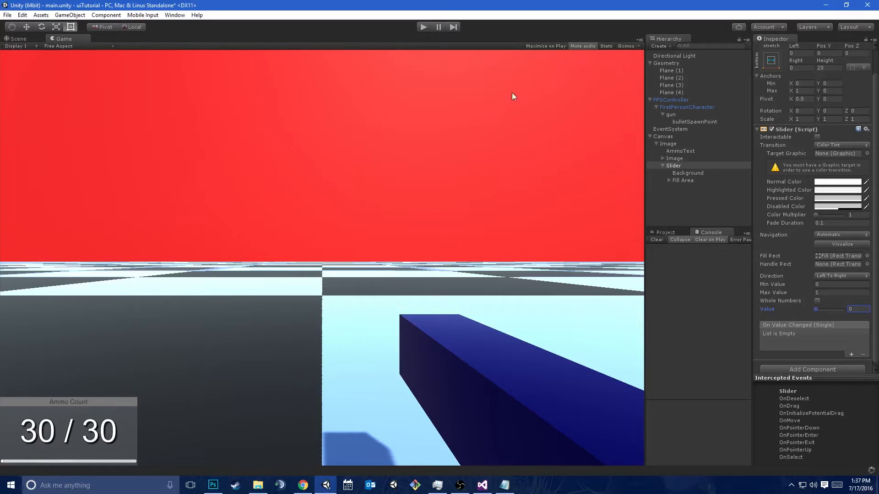
pyautogui.hotkey('alt', 'Tab')
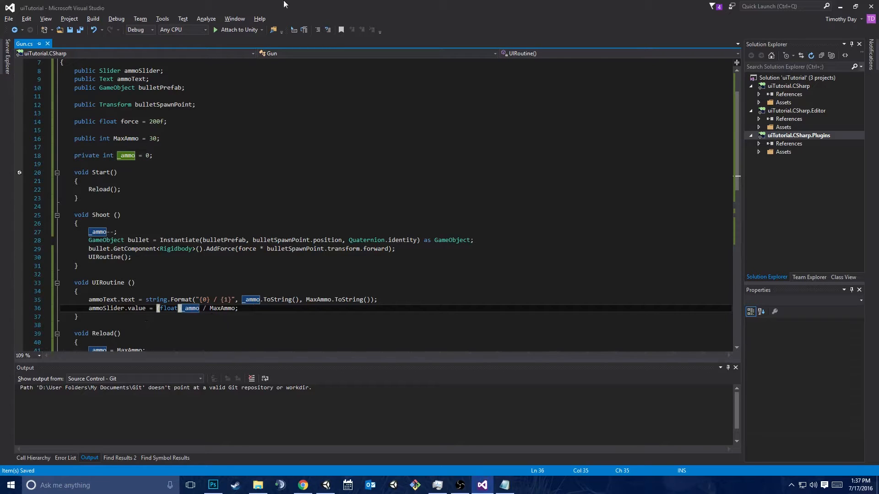
# Switch to Unity and assign the Slider object to the Ammo Slider field of the gun's Gun script
pyautogui.hotkey('alt', 'Tab')
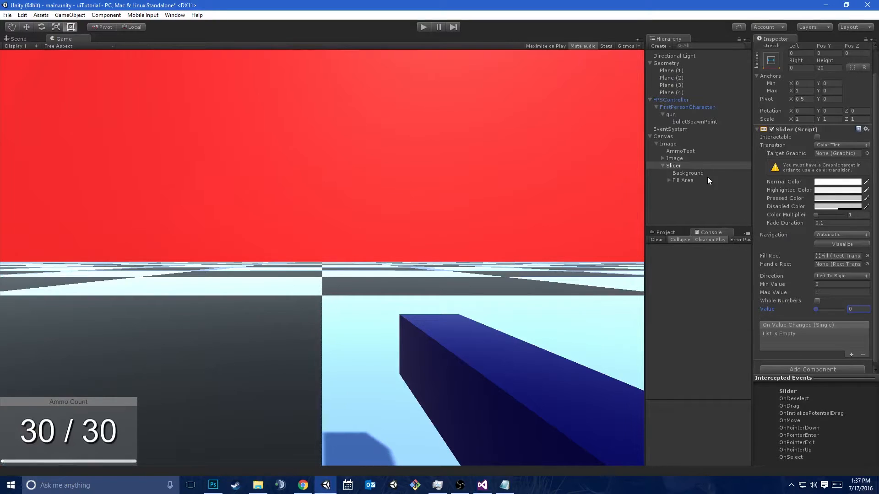
pyautogui.click(685, 115)
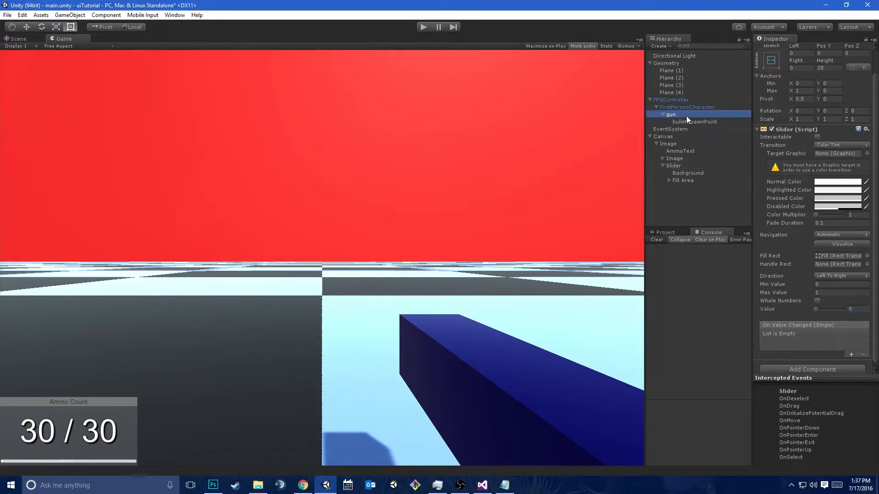
pyautogui.moveTo(680, 168); pyautogui.dragTo(844, 194)
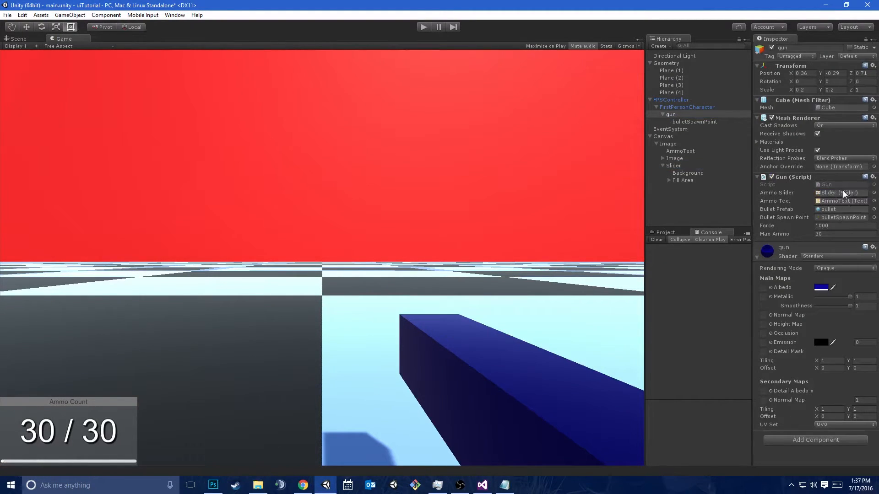
# Run the game, fire several shots to test the ammo slider, and stop the game
pyautogui.click(418, 28)
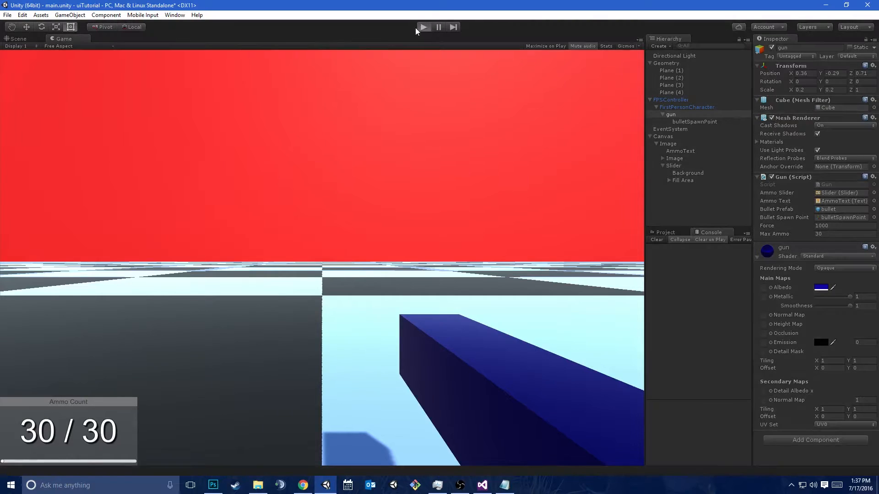
pyautogui.click(358, 235)
pyautogui.click(358, 235)
pyautogui.click(358, 236)
pyautogui.click(357, 236)
pyautogui.click(358, 235)
pyautogui.click(357, 236)
pyautogui.click(358, 236)
pyautogui.click(322, 258)
pyautogui.click(321, 258)
pyautogui.click(322, 258)
pyautogui.click(322, 258)
pyautogui.click(322, 257)
pyautogui.click(321, 258)
pyautogui.click(322, 258)
pyautogui.click(322, 258)
pyautogui.click(322, 257)
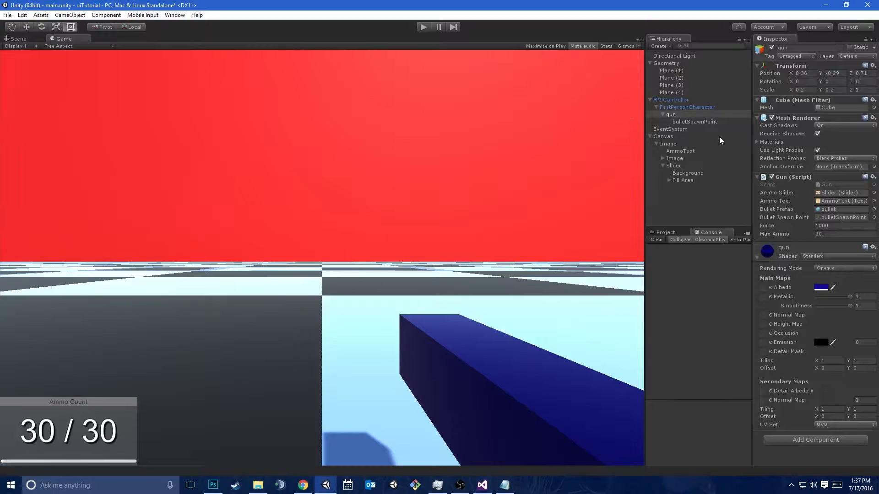
# Set the color of the Slider's Background image to pure red (FF0000FF)
pyautogui.click(687, 173)
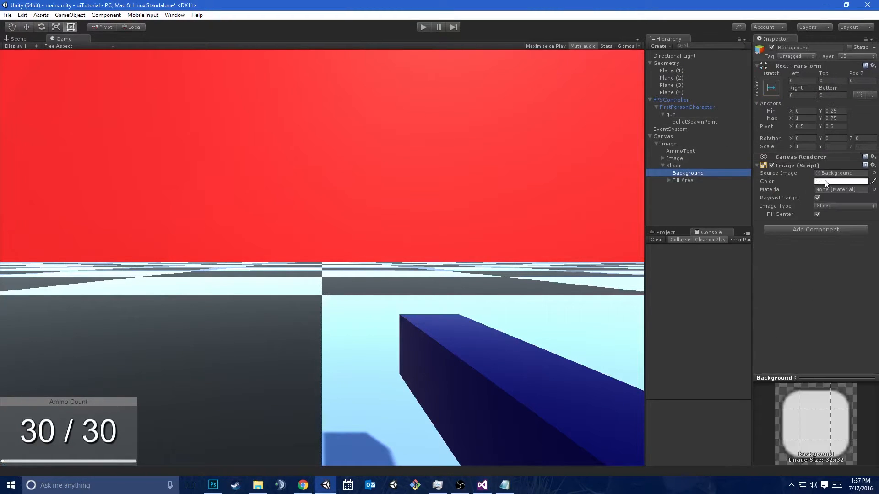
pyautogui.click(827, 182)
pyautogui.moveTo(561, 171); pyautogui.dragTo(615, 131)
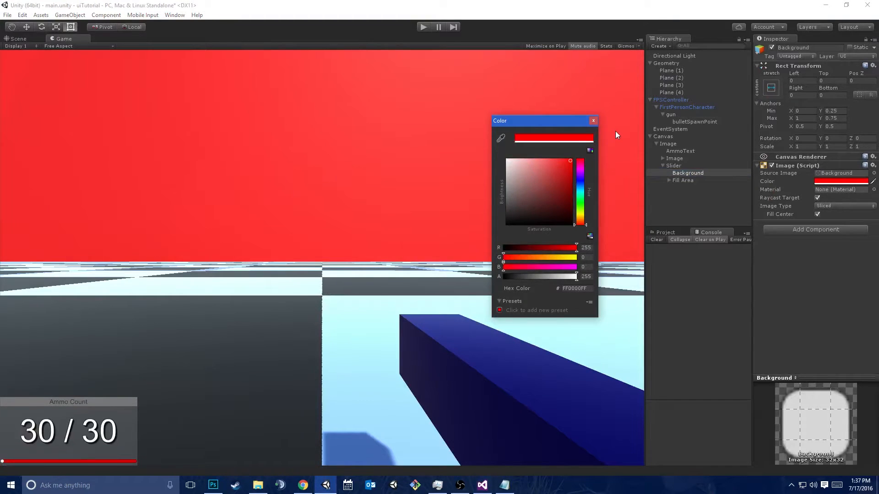
pyautogui.click(593, 120)
# Expand the Slider's Fill Area and set the color of its Fill image to bright green
pyautogui.click(682, 165)
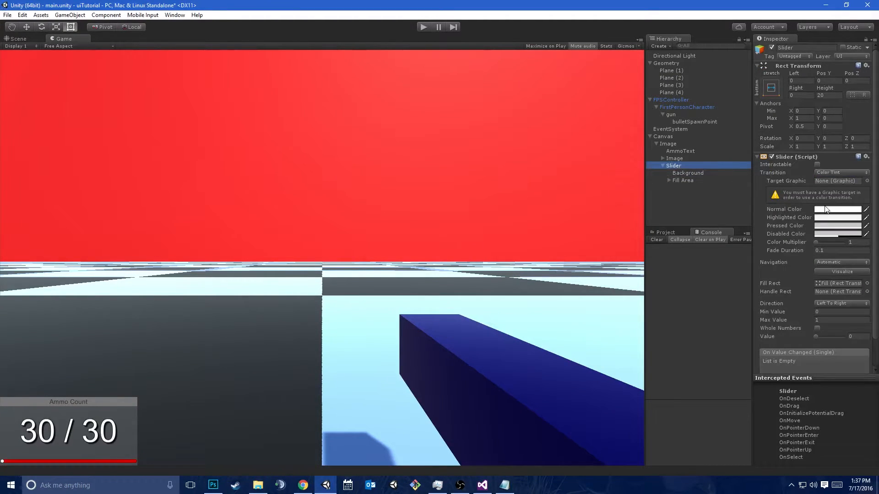
pyautogui.click(696, 182)
pyautogui.click(669, 181)
pyautogui.click(684, 187)
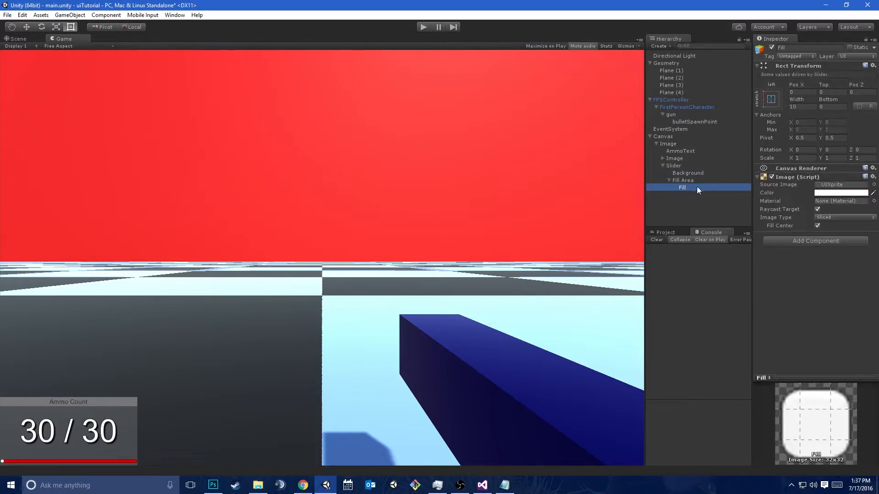
pyautogui.click(847, 193)
pyautogui.click(581, 202)
pyautogui.moveTo(532, 174); pyautogui.dragTo(577, 153)
pyautogui.click(590, 124)
# Run the game, fire until the ammo is used up to check the green and red slider, and stop the game
pyautogui.click(423, 27)
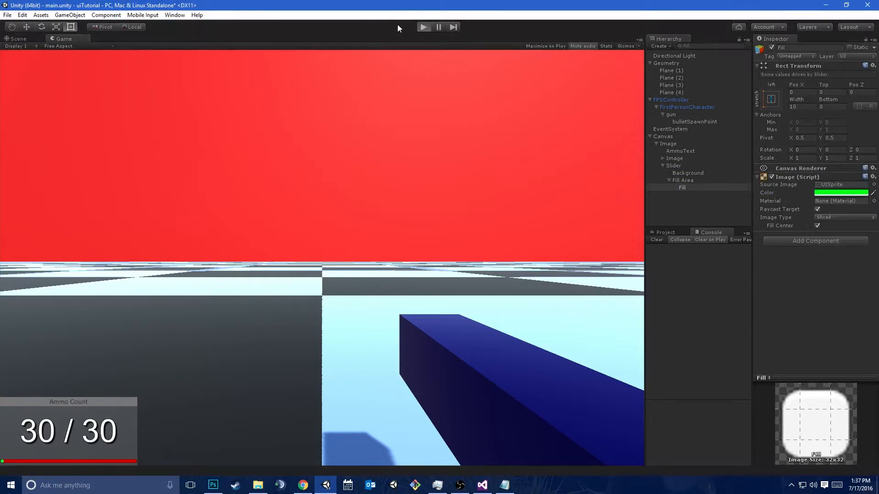
pyautogui.click(300, 237)
pyautogui.click(300, 237)
pyautogui.click(300, 237)
pyautogui.click(300, 237)
pyautogui.click(300, 237)
pyautogui.click(301, 237)
pyautogui.click(300, 237)
pyautogui.click(300, 237)
pyautogui.click(321, 258)
pyautogui.click(321, 257)
pyautogui.click(322, 258)
pyautogui.click(322, 257)
pyautogui.click(321, 258)
pyautogui.click(322, 257)
pyautogui.click(322, 258)
pyautogui.click(321, 258)
pyautogui.click(322, 257)
pyautogui.click(322, 258)
pyautogui.click(322, 258)
pyautogui.click(322, 257)
pyautogui.click(323, 257)
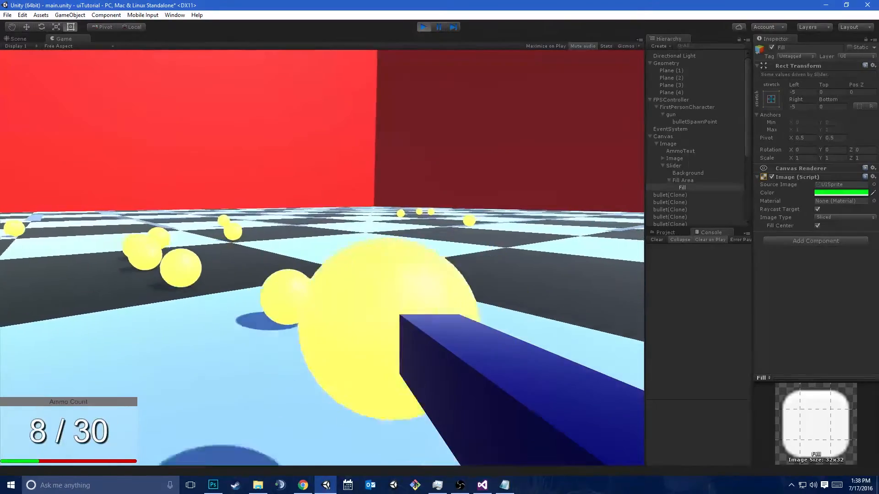
pyautogui.click(322, 257)
pyautogui.click(322, 258)
pyautogui.click(322, 258)
pyautogui.click(322, 258)
pyautogui.click(322, 257)
pyautogui.click(322, 257)
pyautogui.click(322, 258)
pyautogui.press('space')
pyautogui.press('space')
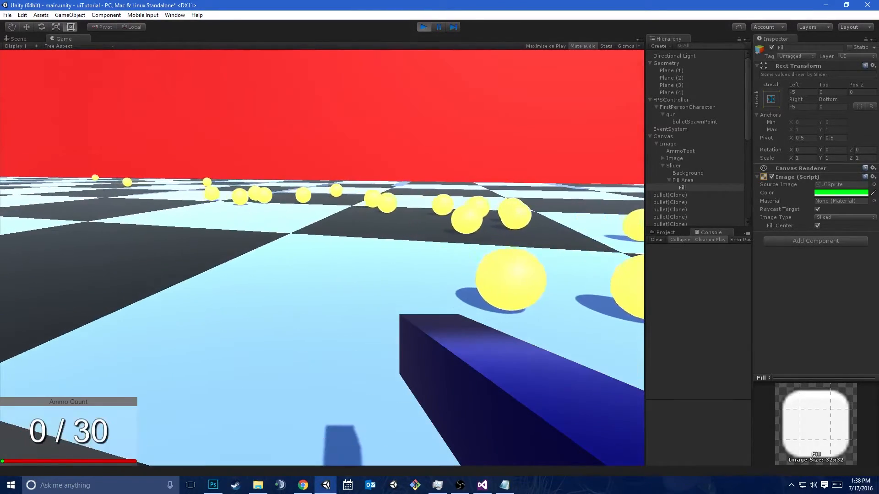
pyautogui.hotkey('ctrl', 'p')
# Switch to Chrome, search for "rich text unity" and read the supported tags and color names on the Unity Manual's Rich Text page
pyautogui.hotkey('alt', 'Tab')
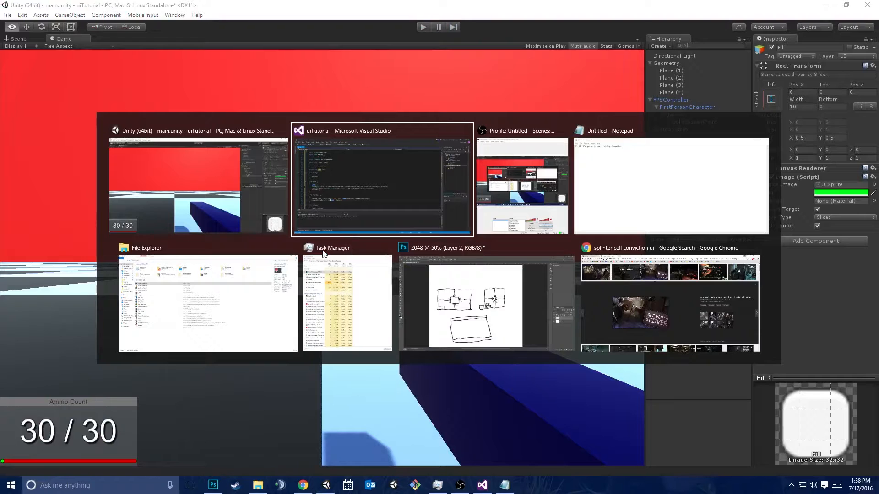
pyautogui.hotkey('alt', 'shift', 'Tab')
pyautogui.hotkey('alt', 'shift', 'Tab')
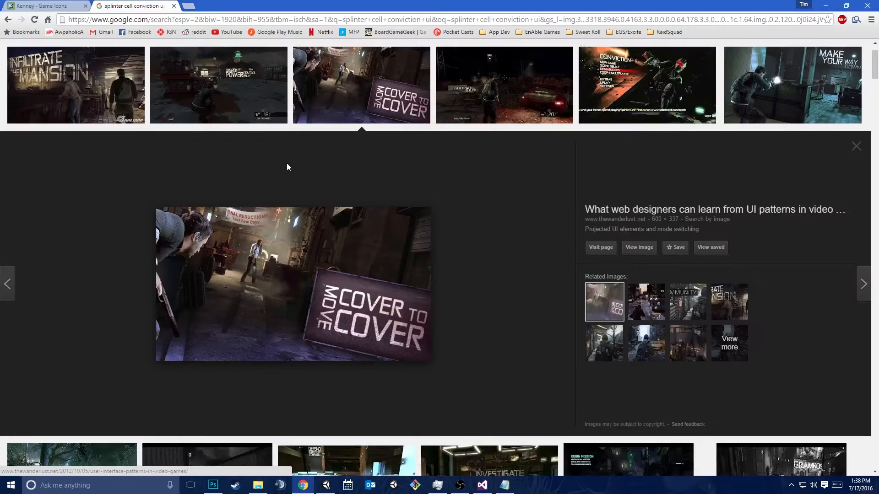
pyautogui.hotkey('ctrl', 't')
pyautogui.write('rich text unity')
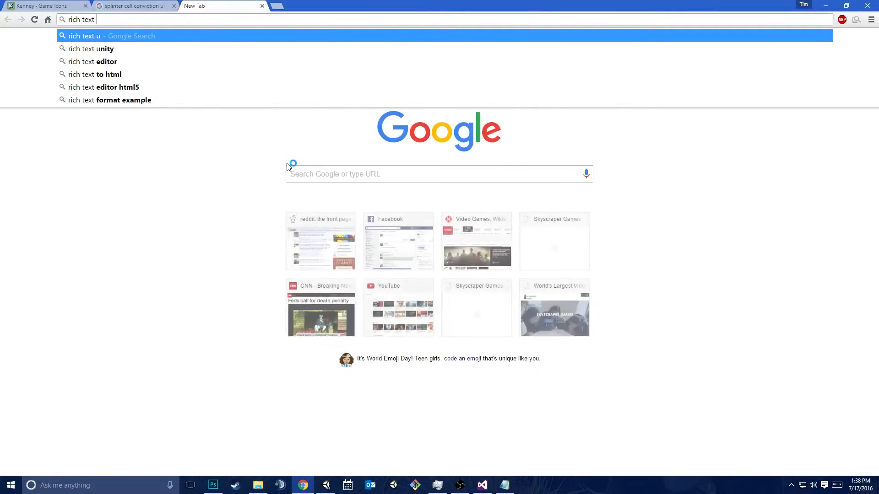
pyautogui.press('Return')
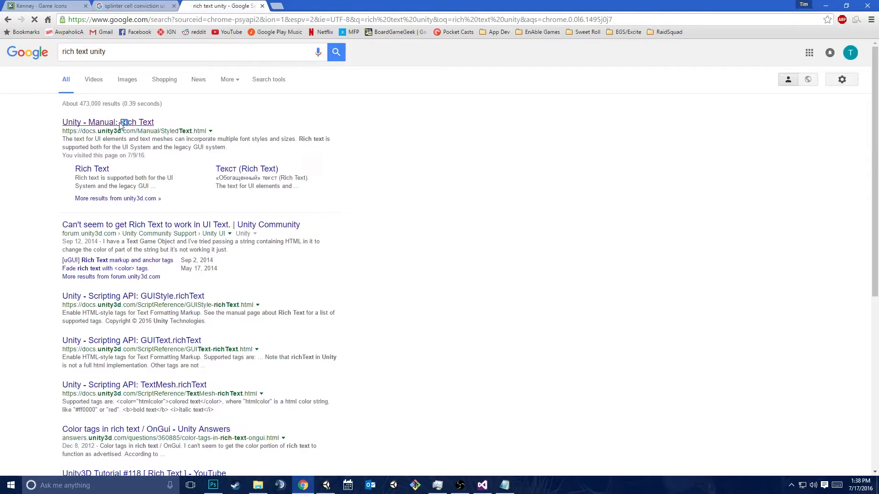
pyautogui.click(120, 122)
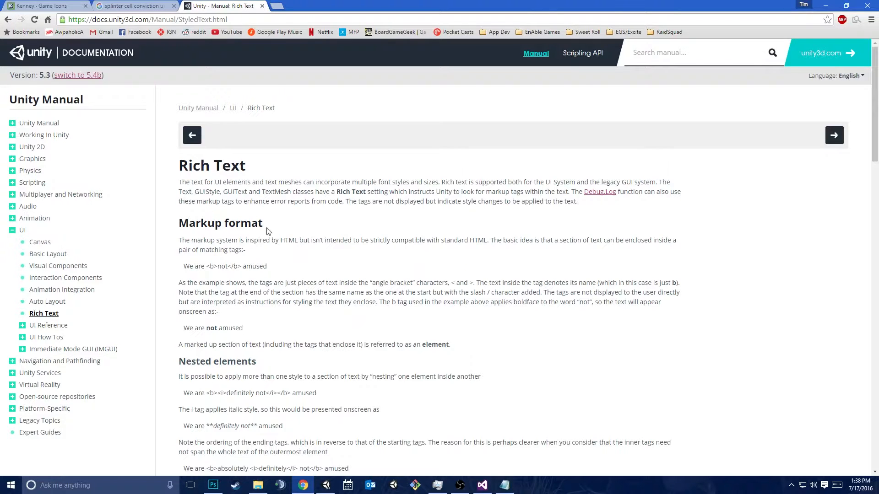
pyautogui.scroll(-8, 244, 385)
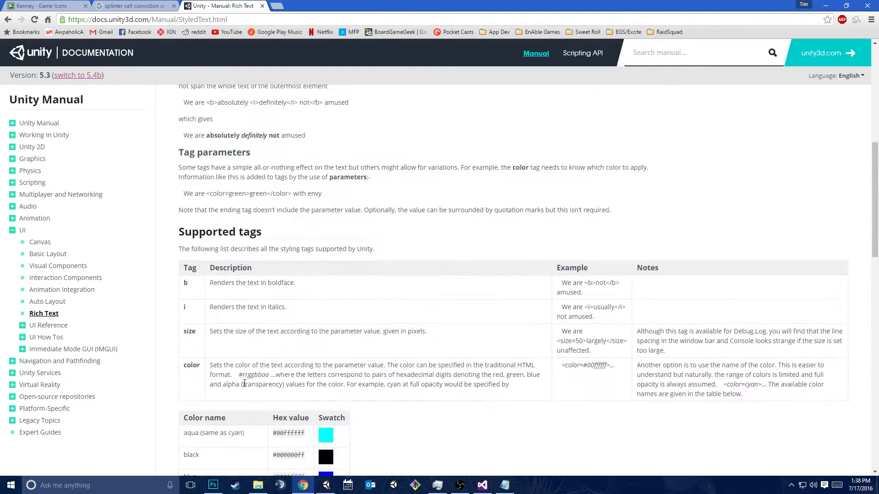
pyautogui.scroll(-1, 244, 383)
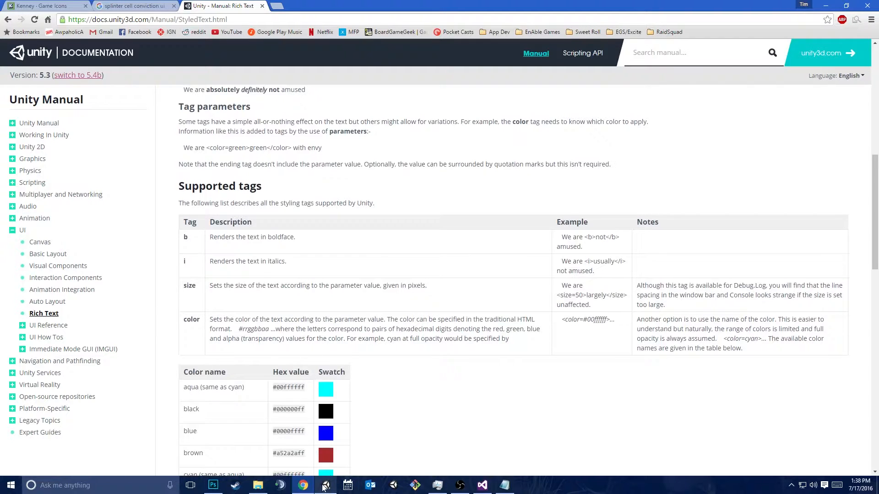
pyautogui.scroll(-2, 332, 287)
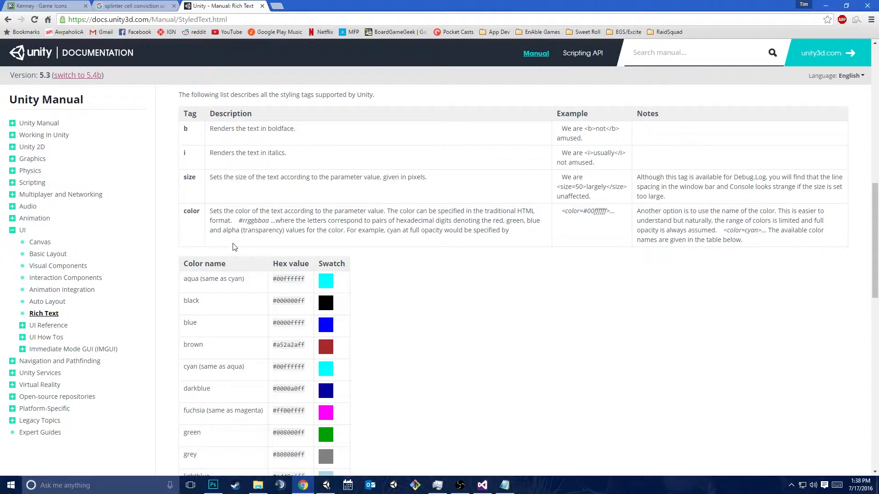
pyautogui.scroll(-3, 471, 358)
# Switch to Unity, try out other text colors on AmmoText, and return its color to white
pyautogui.click(326, 485)
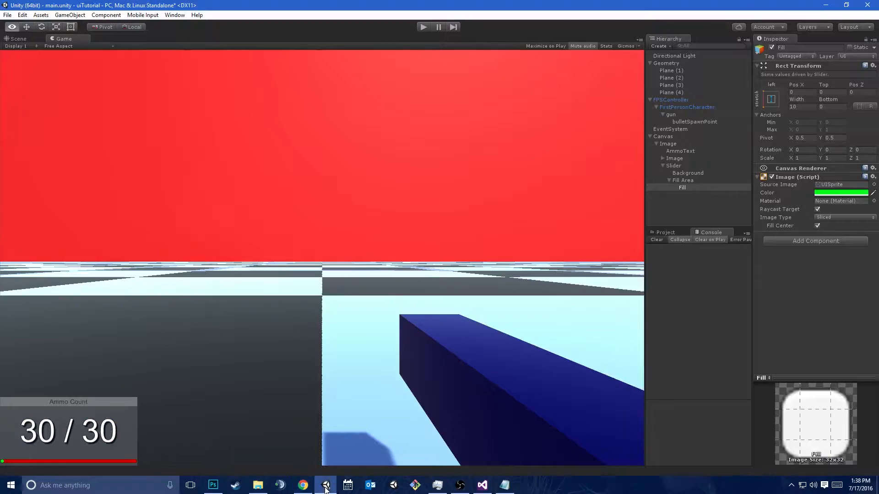
pyautogui.click(682, 151)
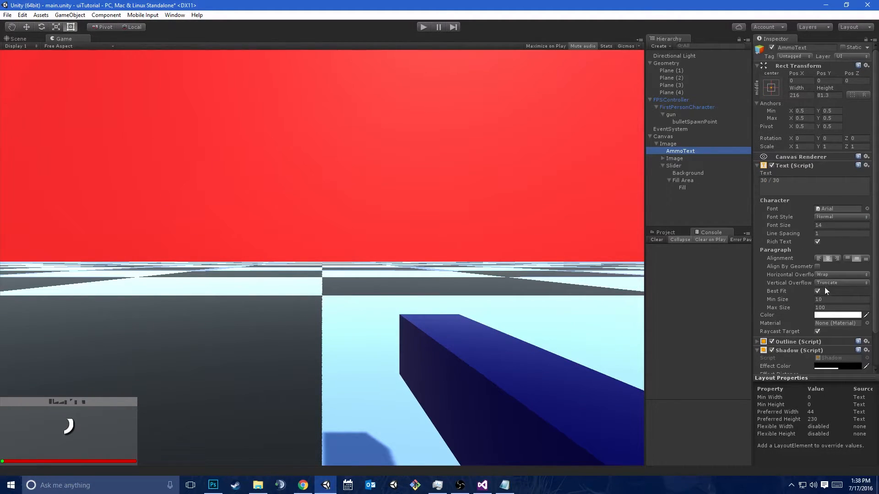
pyautogui.click(833, 315)
pyautogui.moveTo(537, 195); pyautogui.dragTo(488, 130)
pyautogui.click(590, 122)
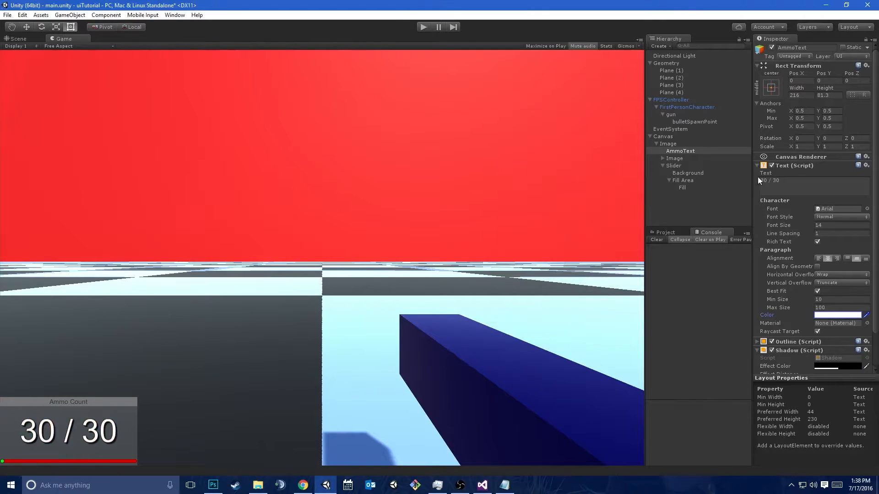
# Try italic rich text on AmmoText by wrapping its text as <i>30 / 30</i>
pyautogui.hotkey('alt', 'Tab')
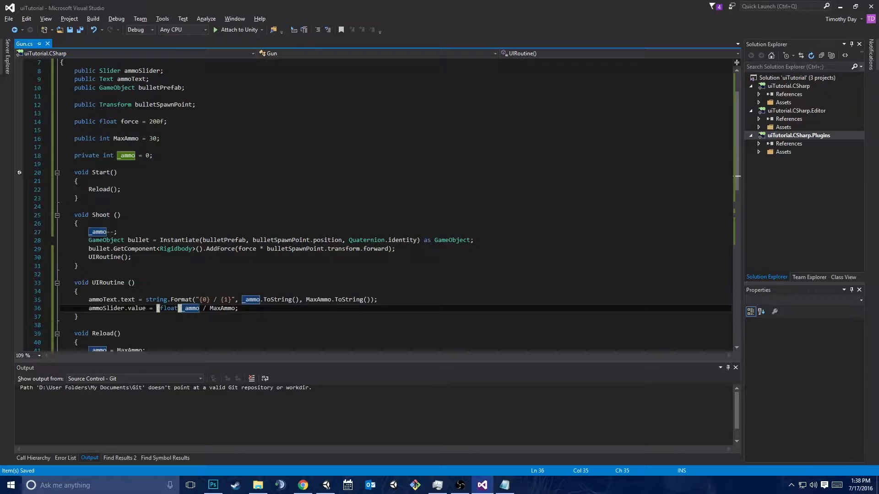
pyautogui.click(199, 300)
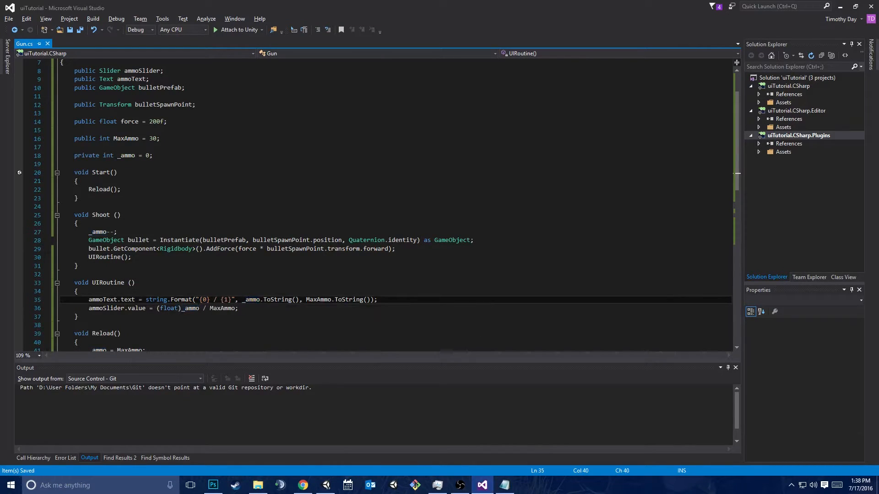
pyautogui.hotkey('alt', 'Tab')
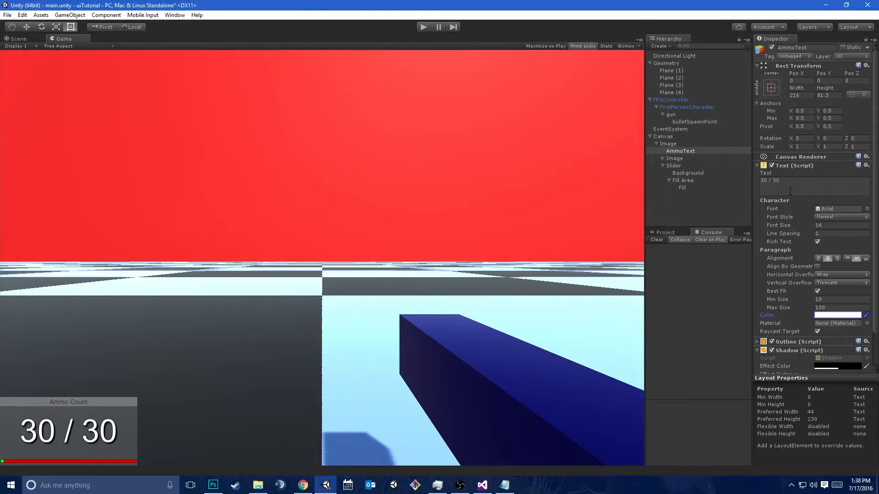
pyautogui.click(791, 182)
pyautogui.press('Left')
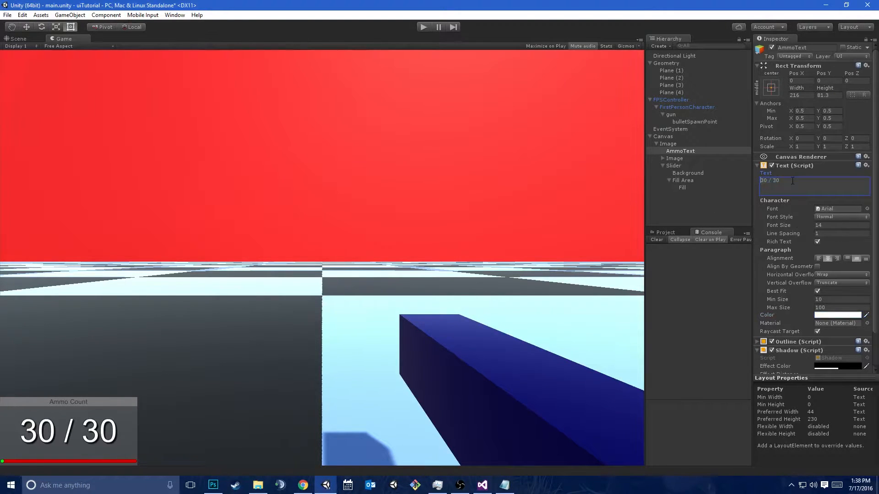
pyautogui.write('<i>30 / 30')
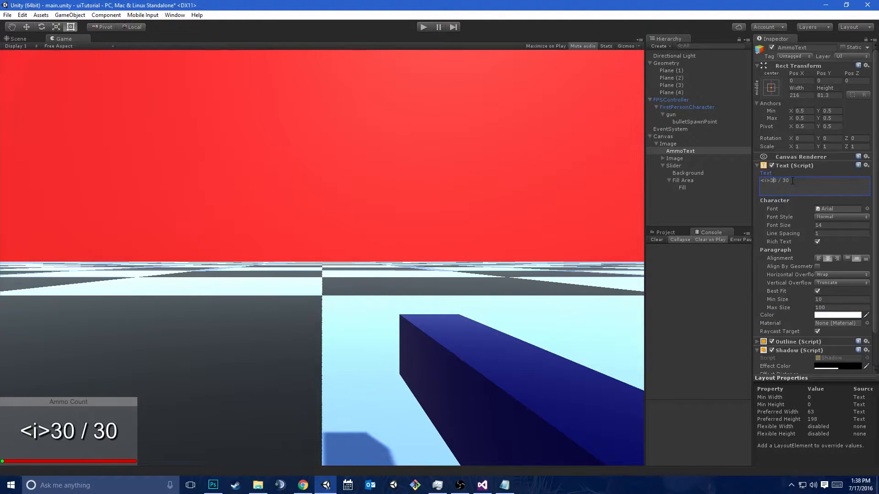
pyautogui.write('</')
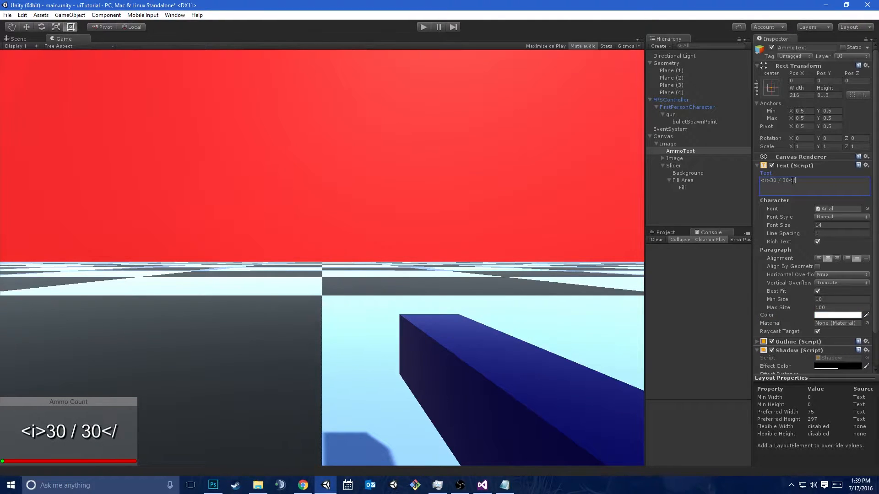
pyautogui.write('i>')
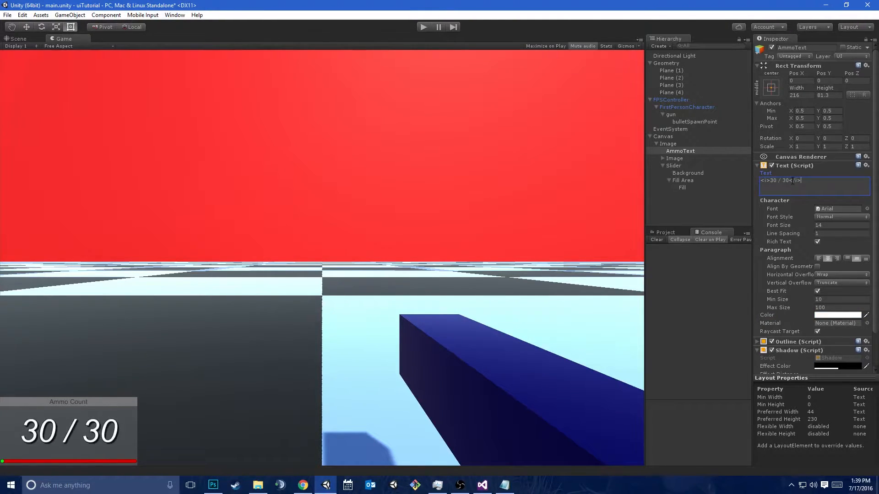
# Toggle AmmoText's Rich Text option off and on, and restore its text to 30 / 30
pyautogui.click(818, 241)
pyautogui.click(817, 241)
pyautogui.click(807, 185)
pyautogui.write('30 / 30')
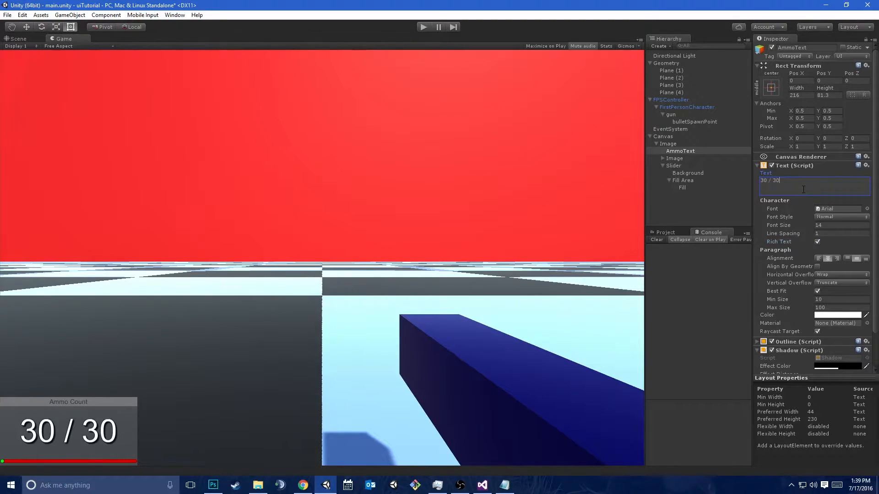
pyautogui.write('<color=#00ff00>')
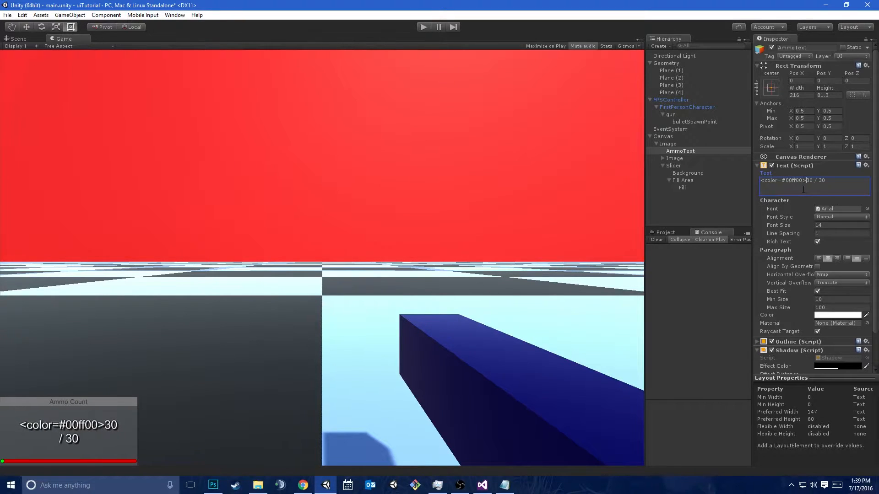
pyautogui.write('</color>')
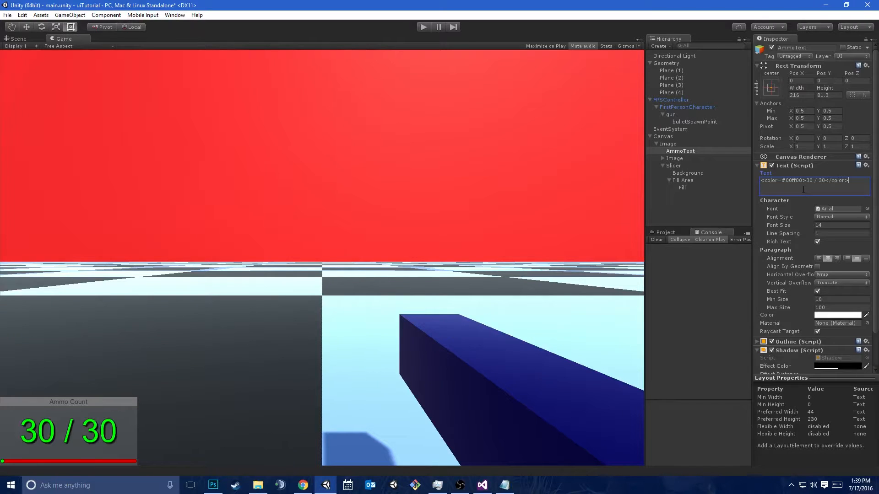
# Try wrapping AmmoText's text as <color=#00ff00>30 / 30</color>, and remove the tags again
pyautogui.press('BackSpace')
pyautogui.press('BackSpace')
pyautogui.press('BackSpace')
pyautogui.press('BackSpace')
pyautogui.press('BackSpace')
pyautogui.press('BackSpace')
pyautogui.press('BackSpace')
pyautogui.press('BackSpace')
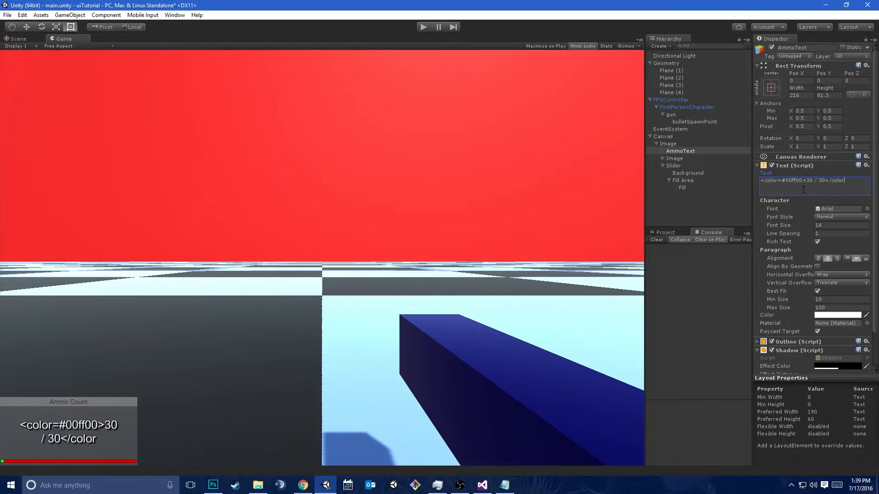
pyautogui.press('BackSpace')
pyautogui.press('BackSpace')
pyautogui.press('BackSpace')
pyautogui.press('BackSpace')
pyautogui.press('BackSpace')
pyautogui.press('BackSpace')
pyautogui.press('BackSpace')
pyautogui.press('BackSpace')
pyautogui.press('BackSpace')
pyautogui.press('BackSpace')
pyautogui.press('BackSpace')
pyautogui.press('BackSpace')
pyautogui.press('BackSpace')
pyautogui.press('BackSpace')
pyautogui.press('BackSpace')
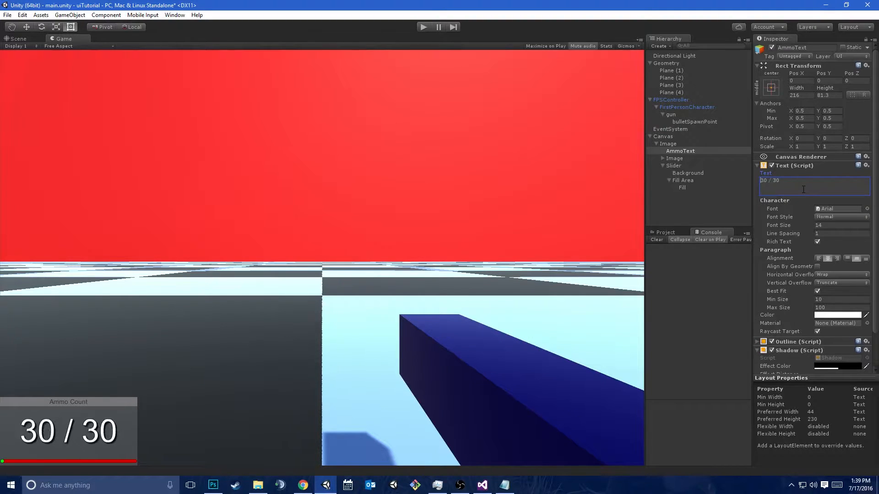
# Switch to Visual Studio and replace the start of UIRoutine's ammoText format string with <color=#{0}>, directly before {1}
pyautogui.hotkey('alt', 'Tab')
pyautogui.press('Up')
pyautogui.press('Down')
pyautogui.hotkey('ctrl', 'Right')
pyautogui.hotkey('ctrl', 'Right')
pyautogui.hotkey('ctrl', 'Right')
pyautogui.hotkey('ctrl', 'Right')
pyautogui.hotkey('ctrl', 'Right')
pyautogui.hotkey('ctrl', 'Right')
pyautogui.hotkey('ctrl', 'Right')
pyautogui.hotkey('ctrl', 'Right')
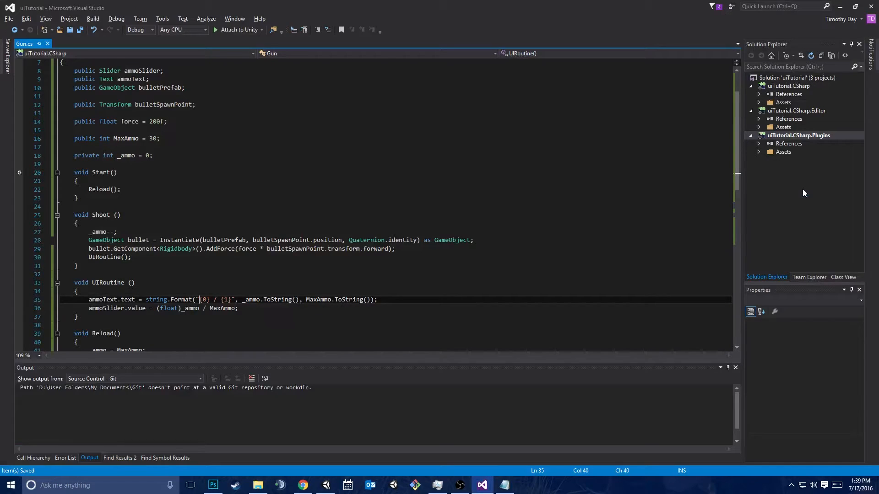
pyautogui.press('Right')
pyautogui.press('Right')
pyautogui.press('Right')
pyautogui.press('Right')
pyautogui.press('Right')
pyautogui.press('Left')
pyautogui.press('Left')
pyautogui.press('Left')
pyautogui.write('<color')
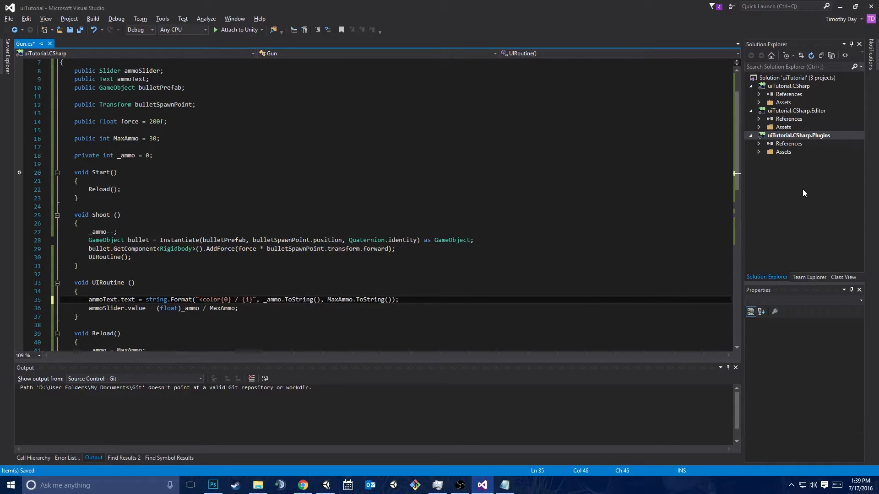
pyautogui.write('=#')
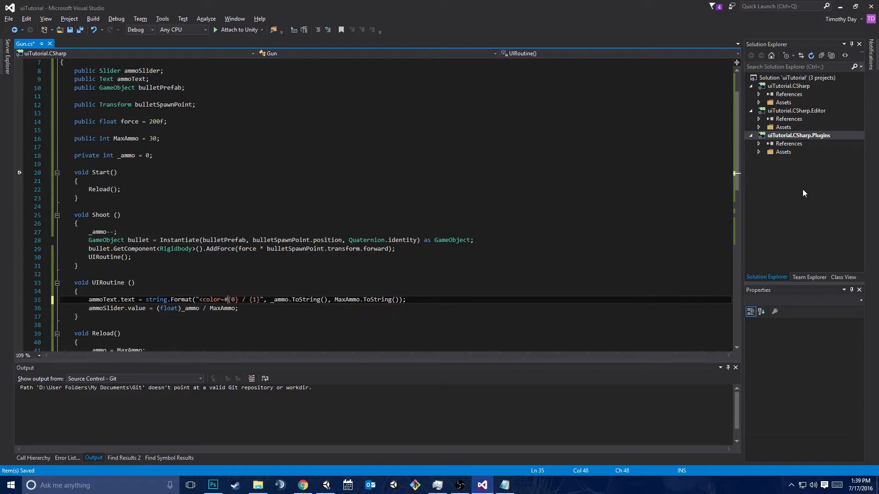
pyautogui.write('{')
pyautogui.press('BackSpace')
pyautogui.press('Right')
pyautogui.press('Right')
pyautogui.press('Right')
pyautogui.write('>')
pyautogui.press('Right')
pyautogui.press('Delete')
pyautogui.press('Delete')
pyautogui.press('BackSpace')
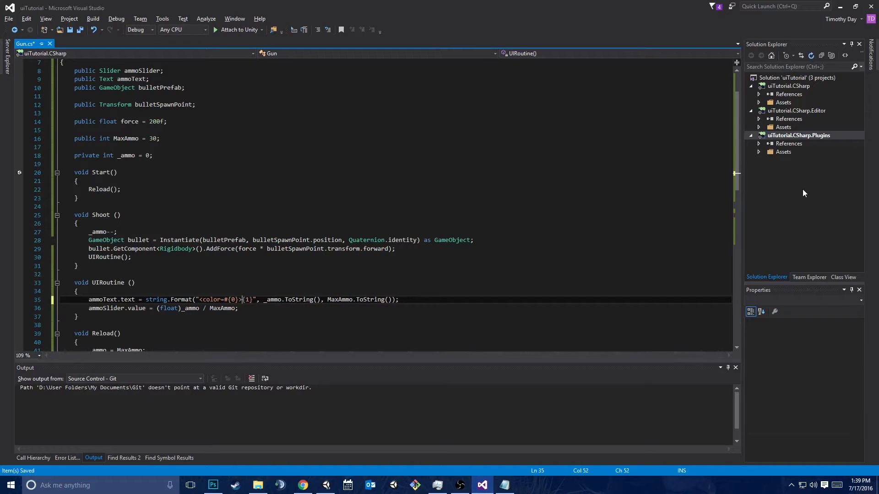
# Complete the ammoText format string with " / {2}</color>" after {1}, and add an empty argument slot before _ammo.ToString()
pyautogui.press('Right')
pyautogui.press('Right')
pyautogui.press('Right')
pyautogui.press('Right')
pyautogui.write('/ {2}')
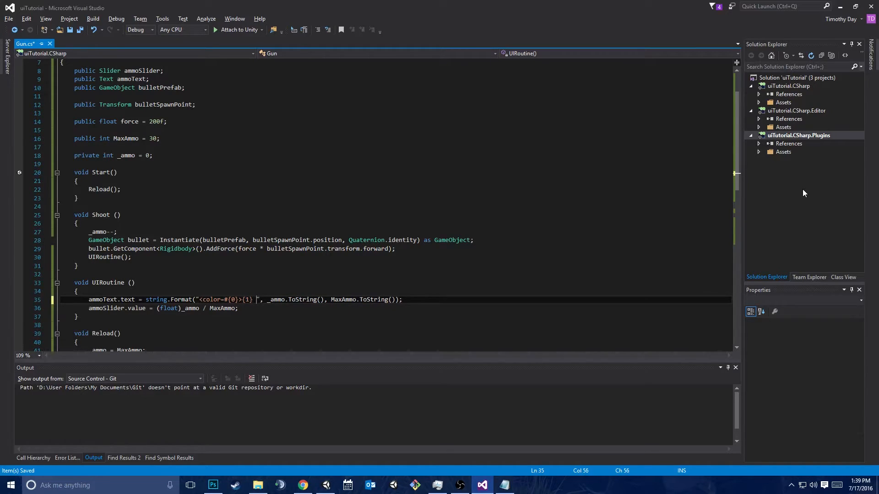
pyautogui.write('</color>')
pyautogui.press('Right')
pyautogui.press('Right')
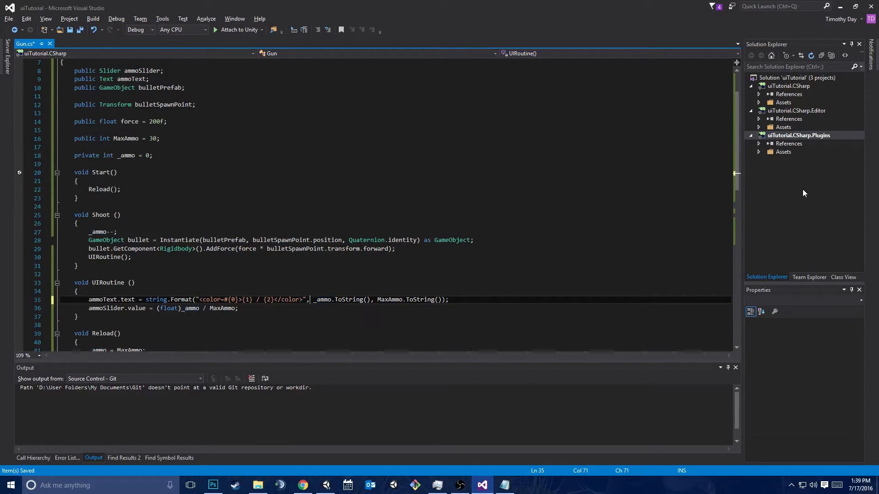
pyautogui.write(',')
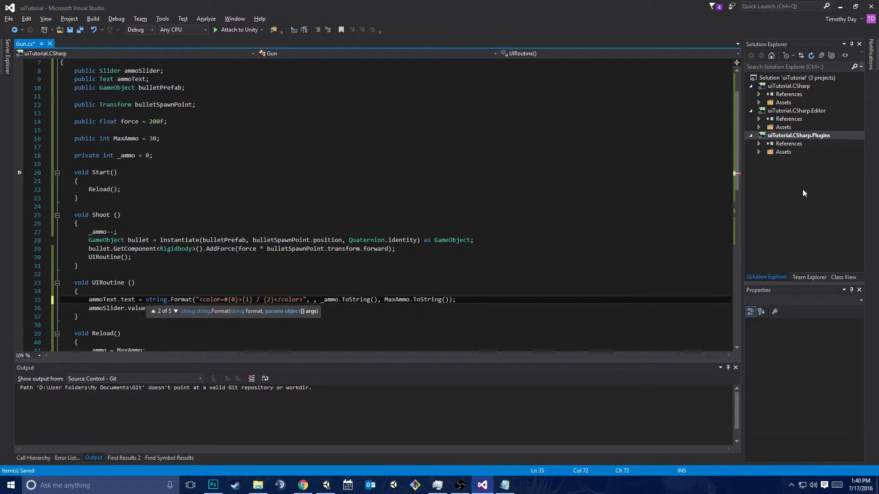
pyautogui.press('Escape')
# Declare string colorString = "ffffff"; at the start of UIRoutine and save the script
pyautogui.press('Up')
pyautogui.press('Return')
pyautogui.write('string colorString = "')
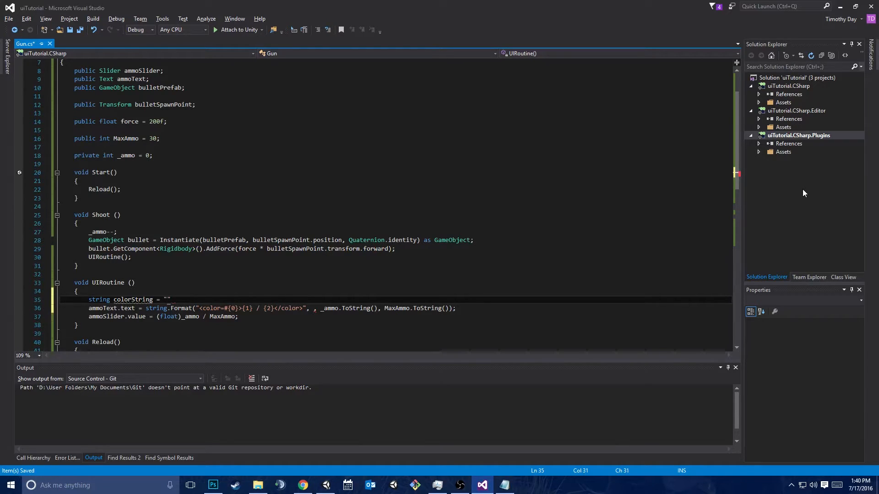
pyautogui.write('0')
pyautogui.press('Right')
pyautogui.write('f')
pyautogui.press('Right')
pyautogui.write(';')
pyautogui.hotkey('ctrl', 's')
# Add an if block below colorString that sets it to "ff0000" when _ammo < MaxAmmo / 2
pyautogui.press('Return')
pyautogui.write('if(')
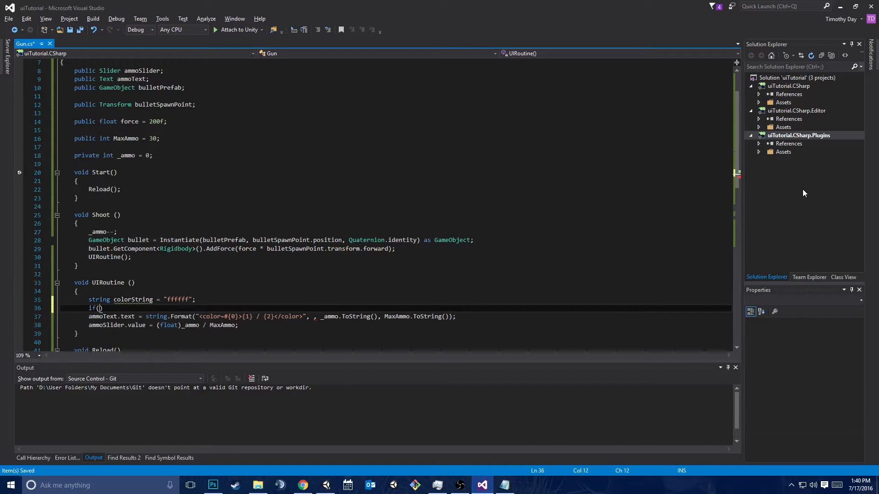
pyautogui.write('_ammo < Ma')
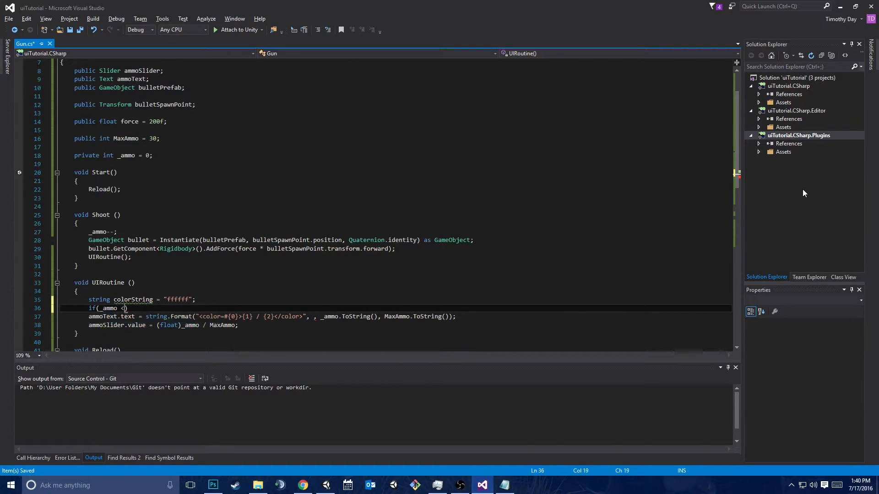
pyautogui.write('xAmmo / 2')
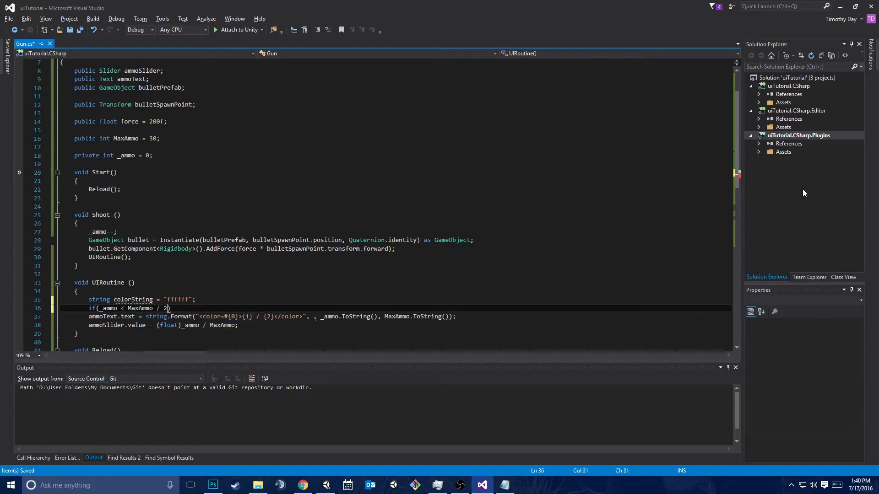
pyautogui.write(')')
pyautogui.press('Return')
pyautogui.write('{')
pyautogui.press('Return')
pyautogui.write('colorString = "ff0000";')
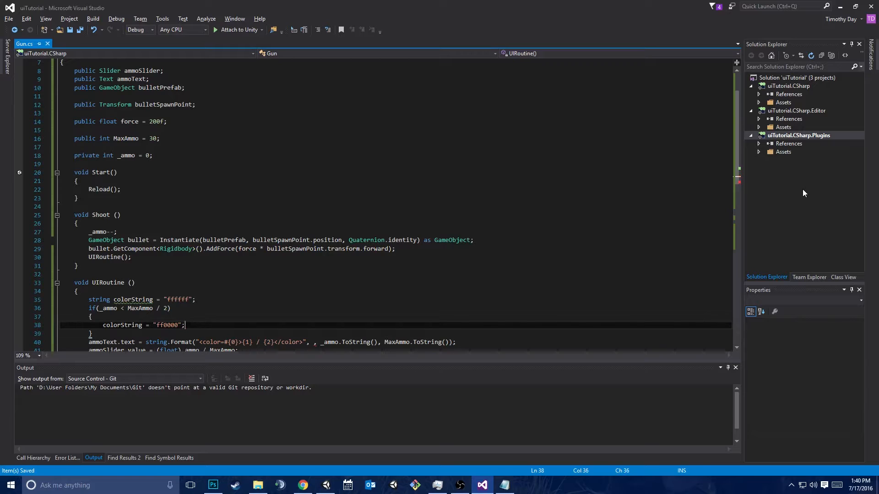
# Pass colorString as the first format argument in the ammoText.text line of UIRoutine
pyautogui.scroll(-3, 366, 206)
pyautogui.click(312, 266)
pyautogui.write('colorString')
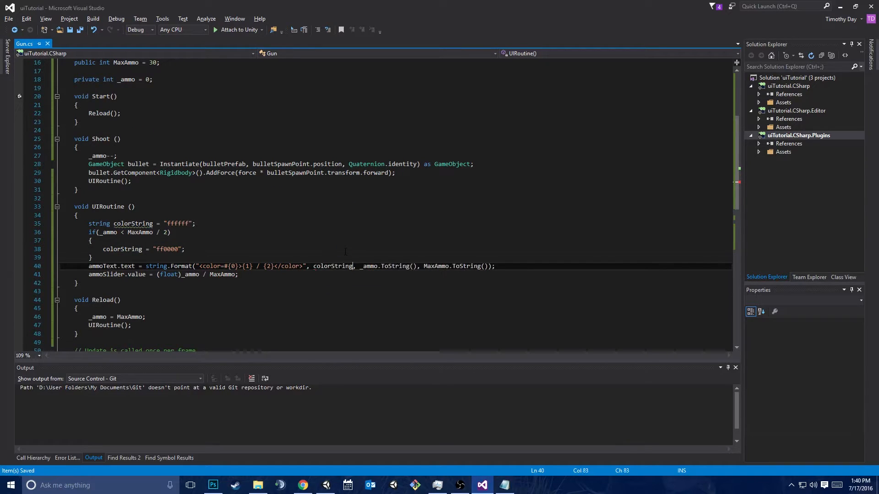
# Switch to Unity, run the game, fire until the ammo is used up to check the text color, and stop the game
pyautogui.hotkey('alt', 'Tab')
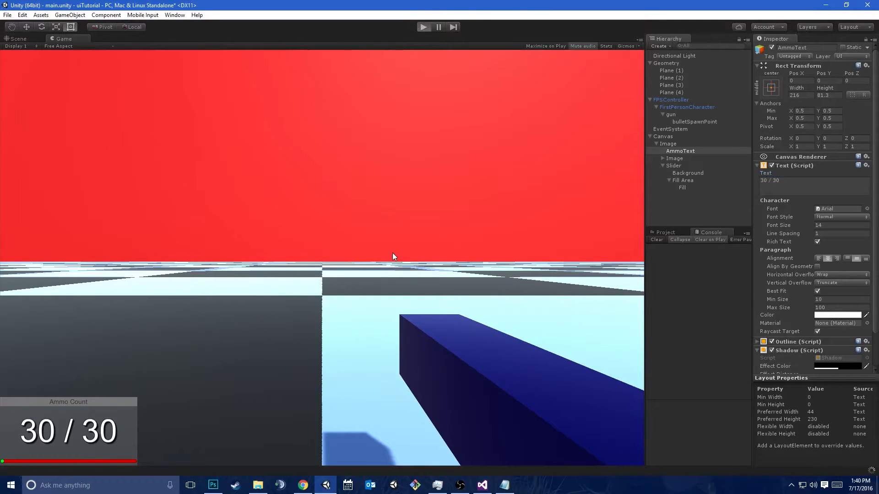
pyautogui.hotkey('ctrl', 'p')
pyautogui.click(322, 257)
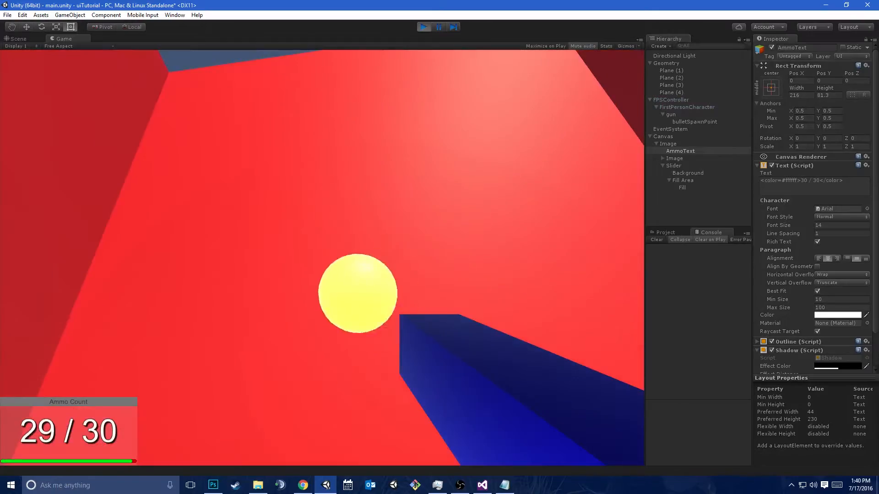
pyautogui.click(322, 258)
pyautogui.click(322, 258)
pyautogui.click(322, 257)
pyautogui.click(322, 258)
pyautogui.click(323, 258)
pyautogui.click(322, 257)
pyautogui.click(322, 258)
pyautogui.click(322, 257)
pyautogui.click(322, 258)
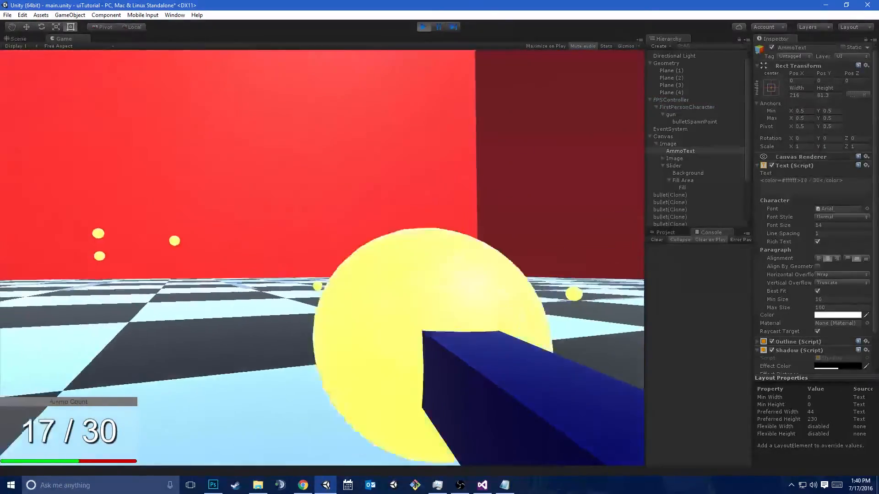
pyautogui.click(323, 258)
pyautogui.click(322, 258)
pyautogui.click(322, 258)
pyautogui.click(322, 258)
pyautogui.click(322, 258)
pyautogui.click(322, 258)
pyautogui.click(322, 258)
pyautogui.click(322, 258)
pyautogui.click(323, 258)
pyautogui.click(322, 258)
pyautogui.click(322, 258)
pyautogui.click(323, 257)
pyautogui.click(323, 258)
pyautogui.click(322, 258)
pyautogui.click(322, 258)
pyautogui.click(323, 257)
pyautogui.click(323, 258)
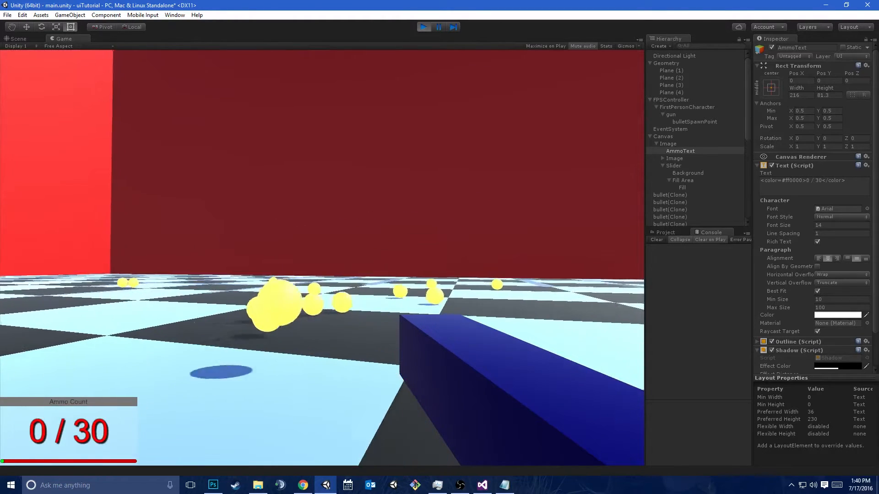
pyautogui.hotkey('ctrl', 'p')
# Switch to Chrome and review the supported tags and color names on the Unity Manual's Rich Text page
pyautogui.hotkey('alt', 'Tab')
pyautogui.click(303, 258)
pyautogui.hotkey('alt', 'Tab')
pyautogui.press('Tab')
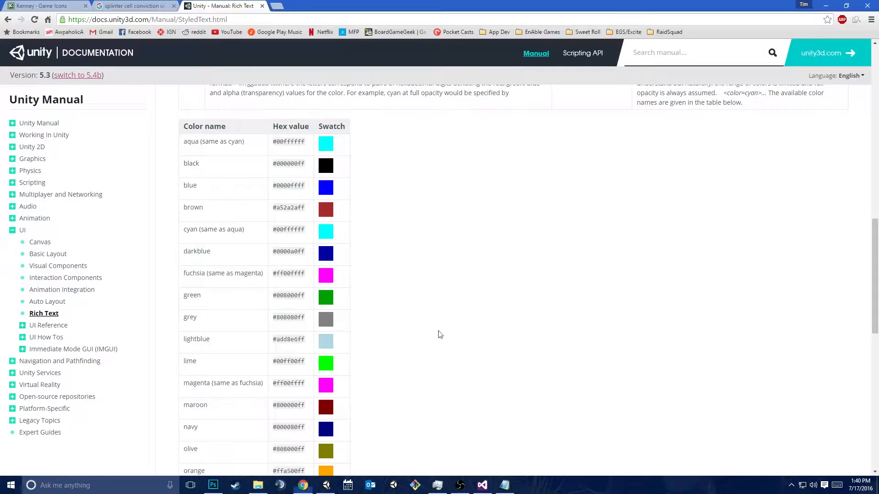
pyautogui.scroll(-8, 418, 322)
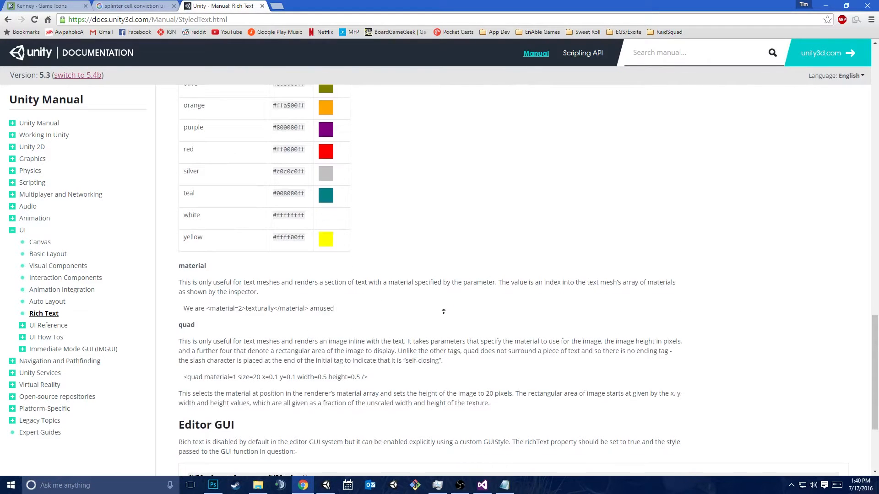
pyautogui.scroll(11, 418, 281)
pyautogui.scroll(-3, 403, 285)
pyautogui.scroll(4, 403, 283)
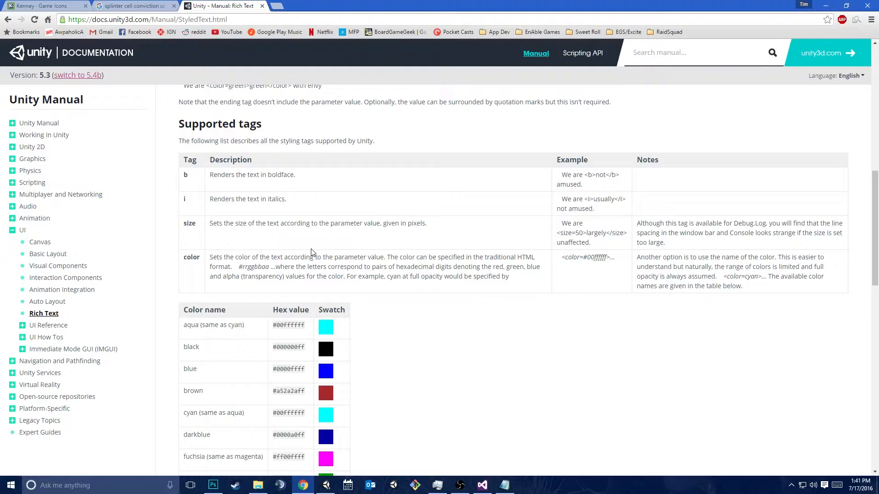
# Switch to Unity, run the game again, fire until the ammo is used up to check the text color, and stop the game
pyautogui.hotkey('alt', 'Tab')
pyautogui.press('Tab')
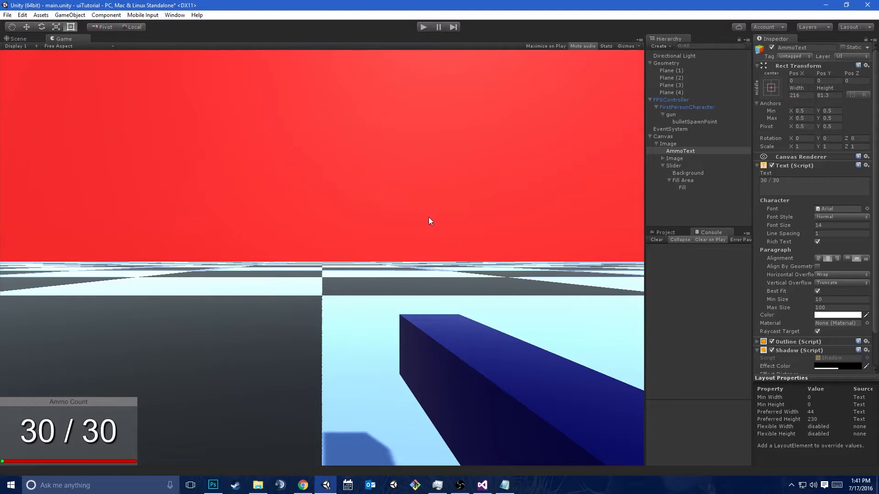
pyautogui.click(422, 26)
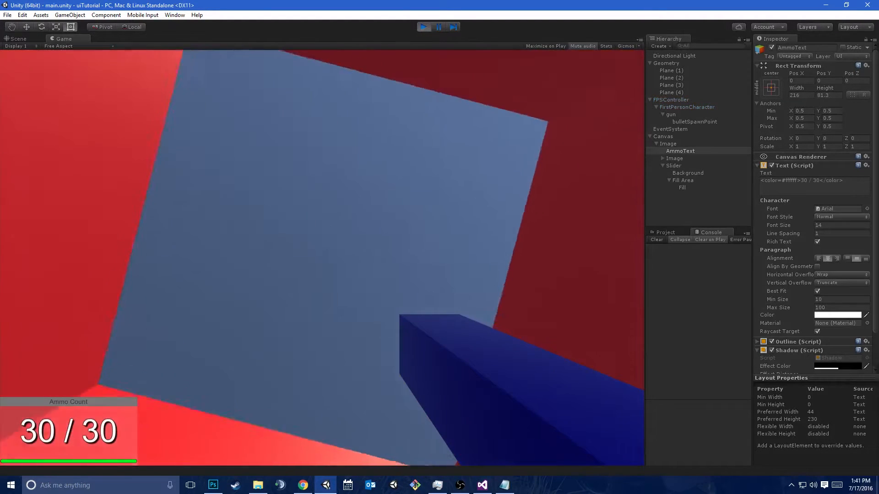
pyautogui.click(373, 204)
pyautogui.click(372, 203)
pyautogui.click(373, 203)
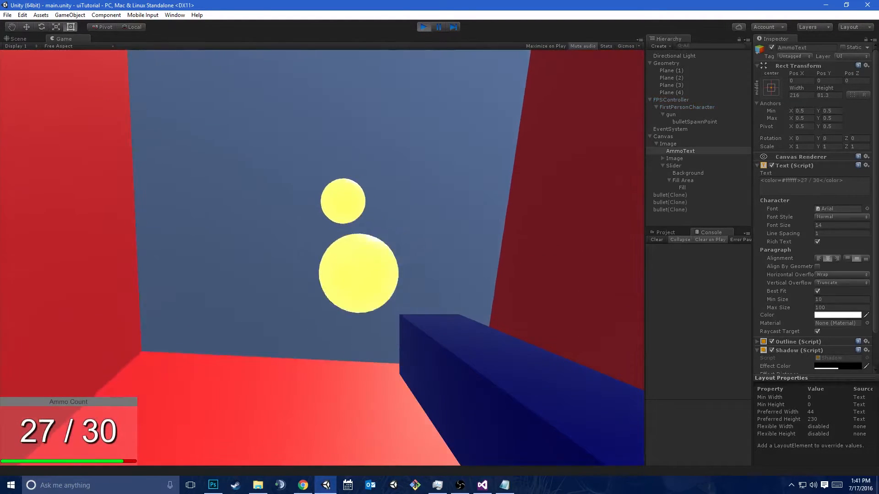
pyautogui.click(373, 203)
pyautogui.click(372, 203)
pyautogui.click(373, 203)
pyautogui.click(372, 203)
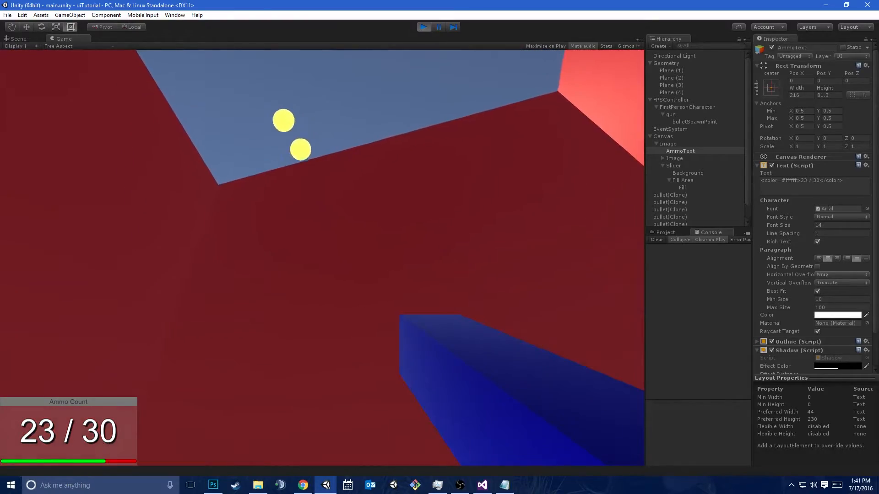
pyautogui.click(373, 203)
pyautogui.click(373, 204)
pyautogui.click(373, 203)
pyautogui.click(373, 204)
pyautogui.click(372, 203)
pyautogui.click(373, 203)
pyautogui.click(372, 203)
pyautogui.click(373, 203)
pyautogui.click(373, 204)
pyautogui.click(373, 203)
pyautogui.click(372, 203)
pyautogui.click(372, 203)
pyautogui.click(372, 203)
pyautogui.click(372, 203)
pyautogui.click(372, 203)
pyautogui.click(372, 203)
pyautogui.click(373, 204)
pyautogui.click(373, 203)
pyautogui.click(372, 203)
pyautogui.click(372, 203)
pyautogui.click(373, 204)
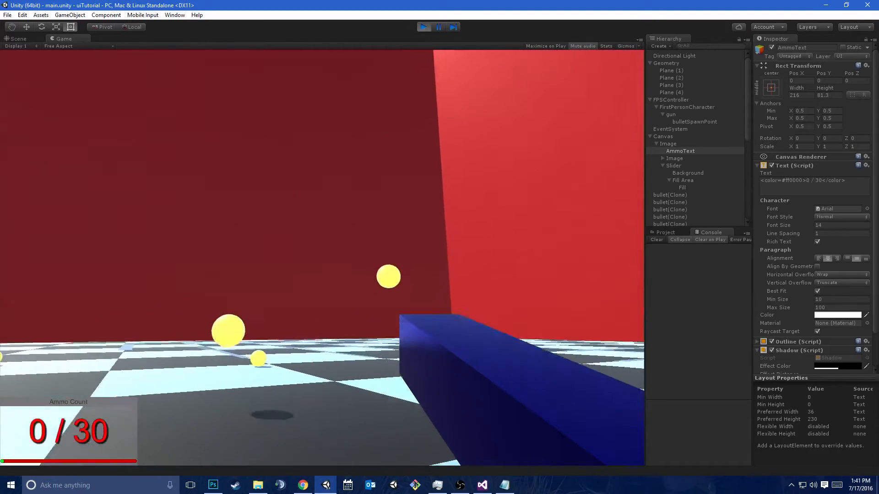
pyautogui.hotkey('ctrl', 'p')
# Save the Geometry object from the Hierarchy as a prefab in the project's Prefabs folder
pyautogui.click(672, 233)
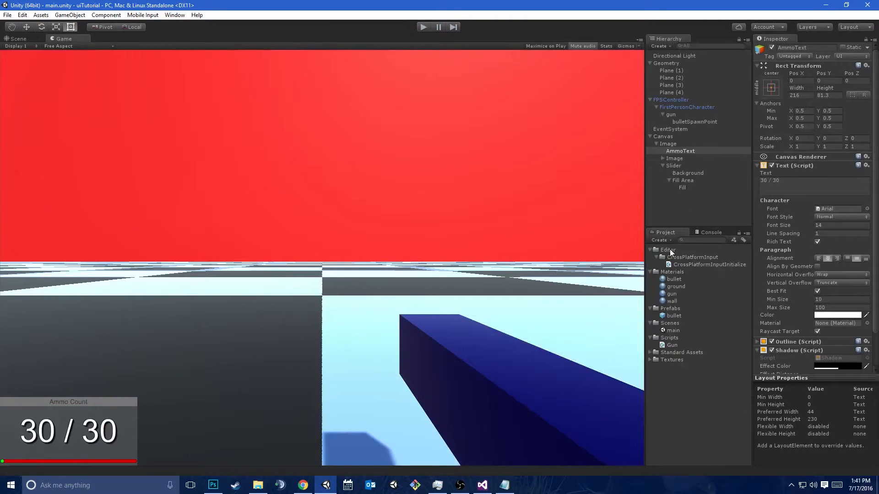
pyautogui.click(675, 63)
pyautogui.moveTo(666, 62); pyautogui.dragTo(683, 310)
pyautogui.click(696, 408)
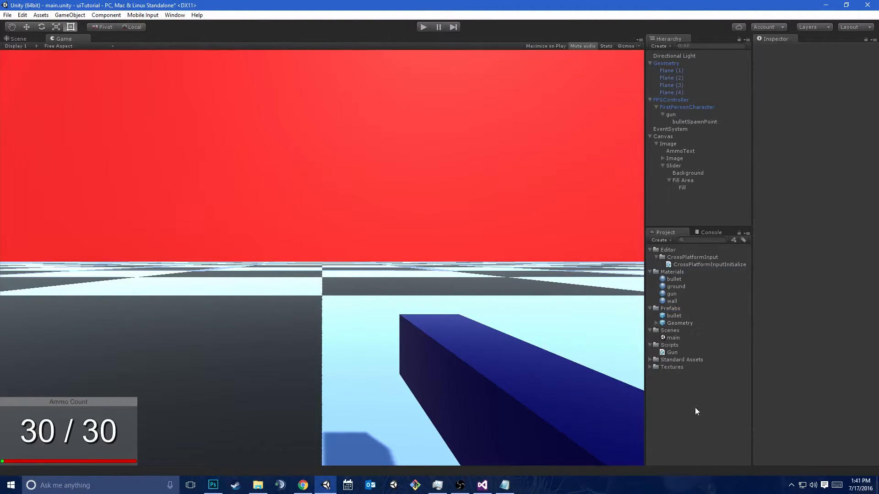
# Create a new scene and place the Geometry prefab in it
pyautogui.hotkey('ctrl', 'n')
pyautogui.press('Return')
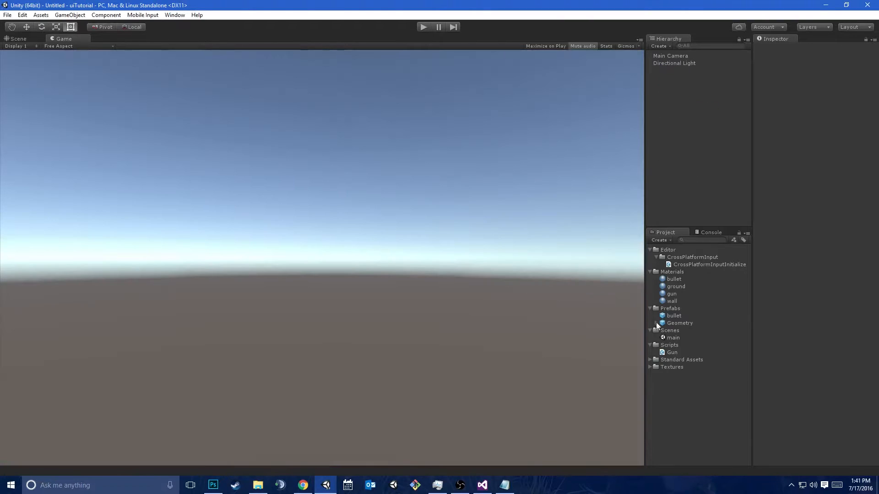
pyautogui.moveTo(677, 323); pyautogui.dragTo(672, 156)
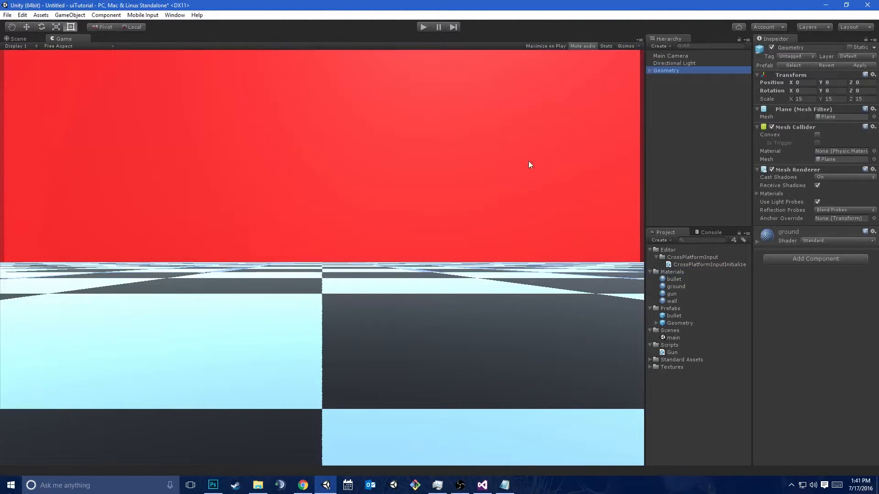
# Add a UI Canvas to the scene and create a Text object as its child
pyautogui.click(70, 15)
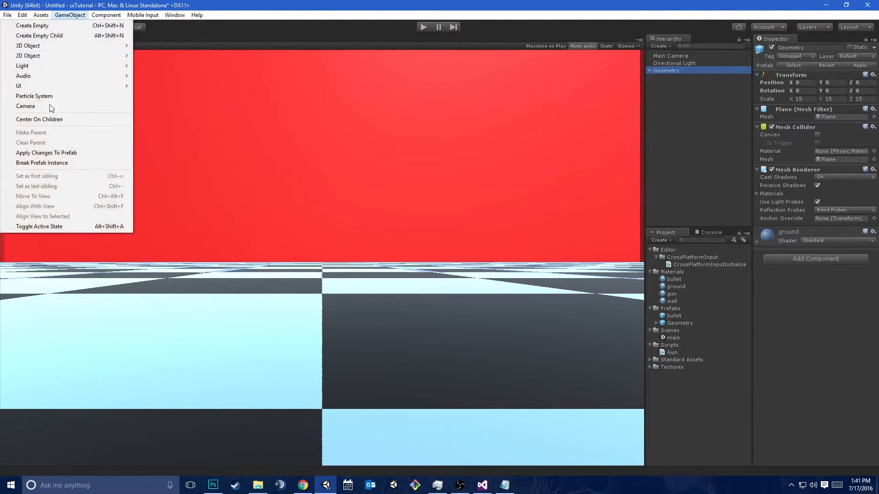
pyautogui.moveTo(72, 85)
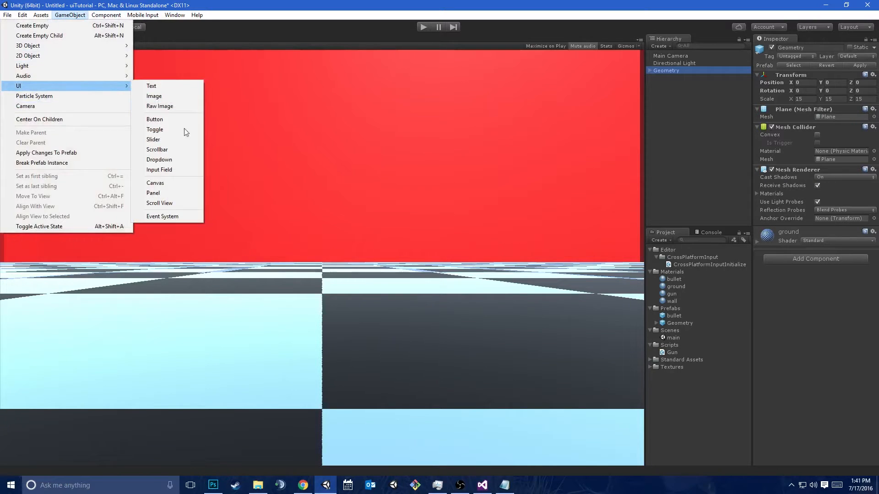
pyautogui.click(172, 182)
pyautogui.rightClick(671, 78)
pyautogui.moveTo(737, 202)
pyautogui.click(627, 204)
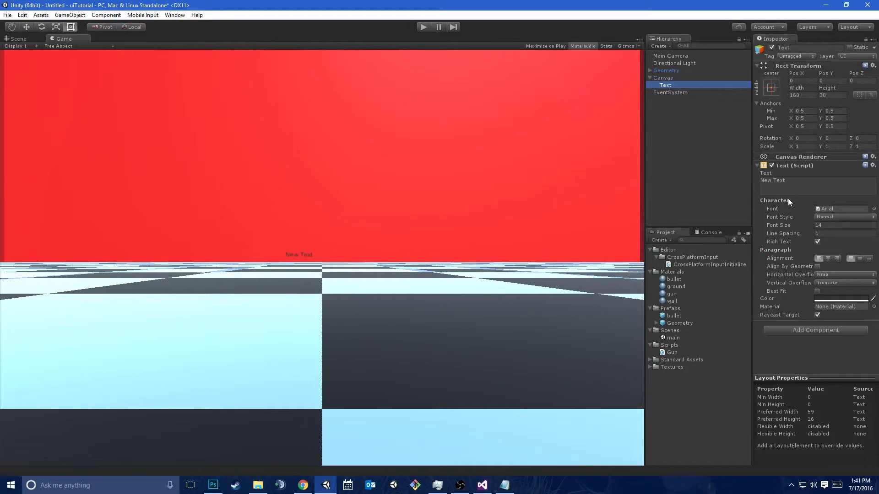
# Center the Text object's alignment horizontally and vertically and set its content to "Best Game Ever"
pyautogui.click(828, 258)
pyautogui.click(858, 259)
pyautogui.click(809, 192)
pyautogui.write('Bs')
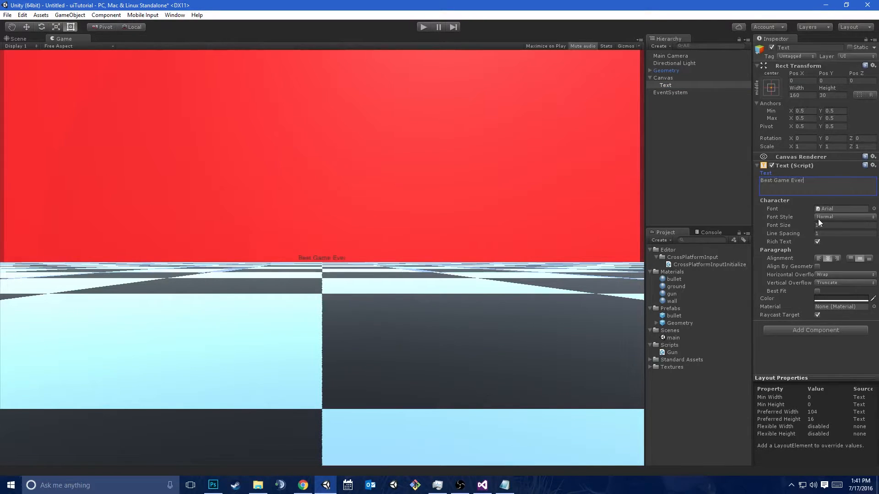
# Set the Text object's font size to 80 and frame it in the Scene view
pyautogui.moveTo(807, 225); pyautogui.dragTo(816, 229)
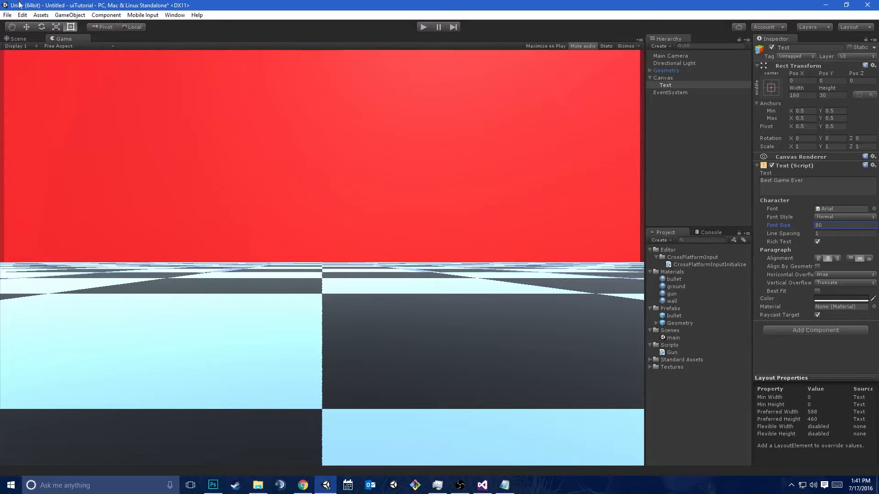
pyautogui.click(27, 40)
pyautogui.press('f')
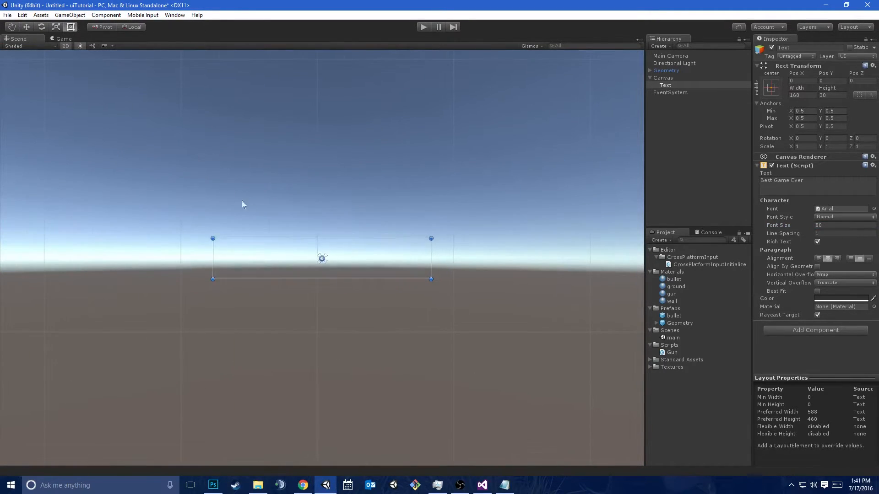
# Set both the Horizontal Overflow and Vertical Overflow of the Text object to Overflow
pyautogui.click(829, 274)
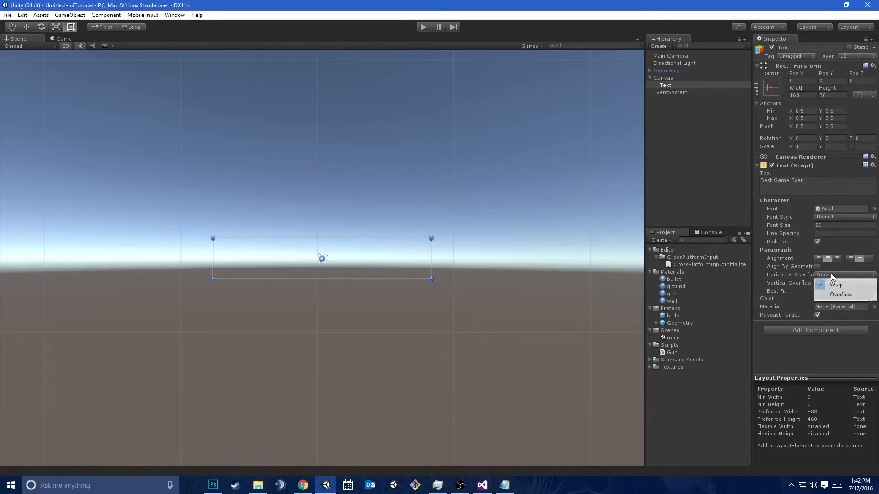
pyautogui.click(838, 296)
pyautogui.click(833, 284)
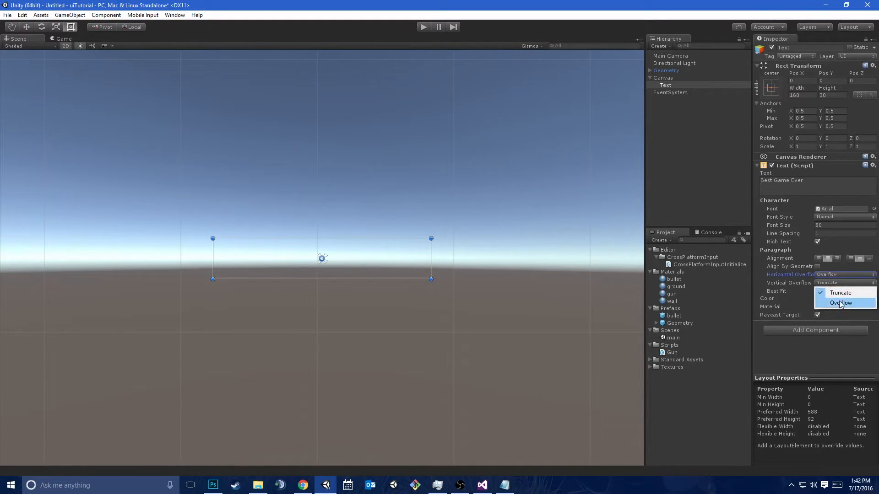
pyautogui.click(840, 303)
pyautogui.scroll(-2, 402, 263)
pyautogui.scroll(-1, 402, 264)
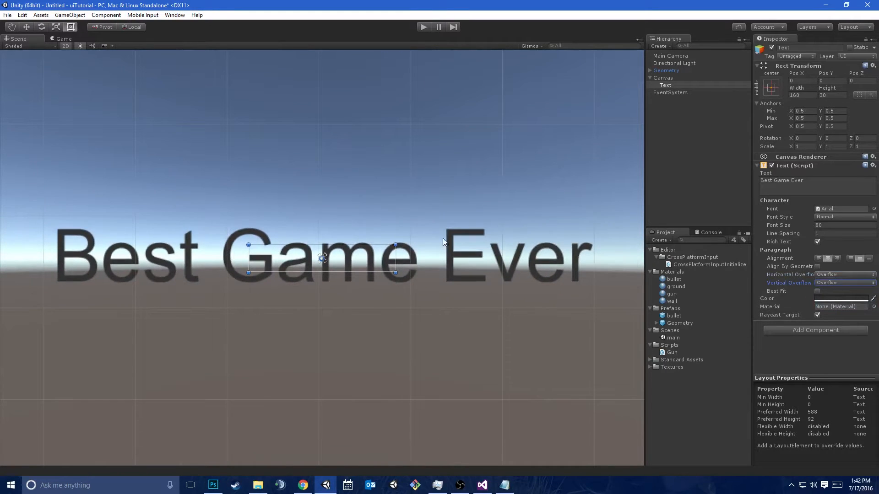
# Return the Text's Vertical Overflow to Truncate and Horizontal Overflow to Wrap, and set its font size to 20
pyautogui.click(833, 281)
pyautogui.click(839, 292)
pyautogui.click(830, 274)
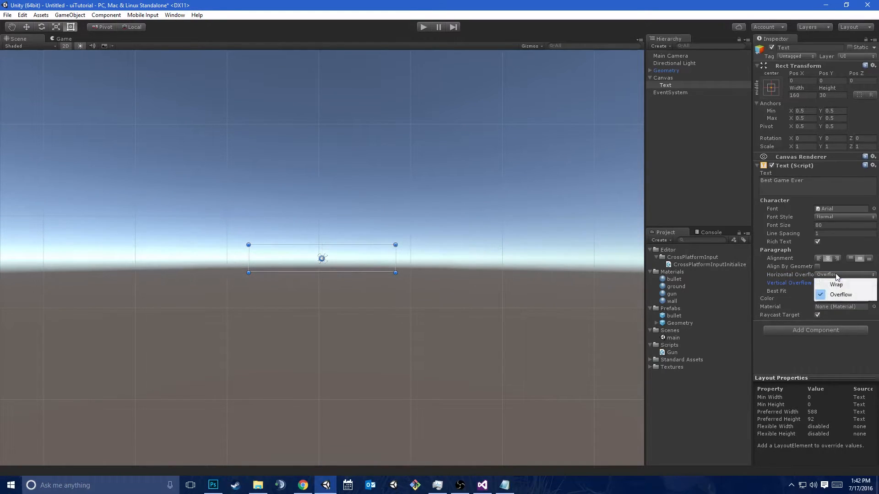
pyautogui.click(837, 284)
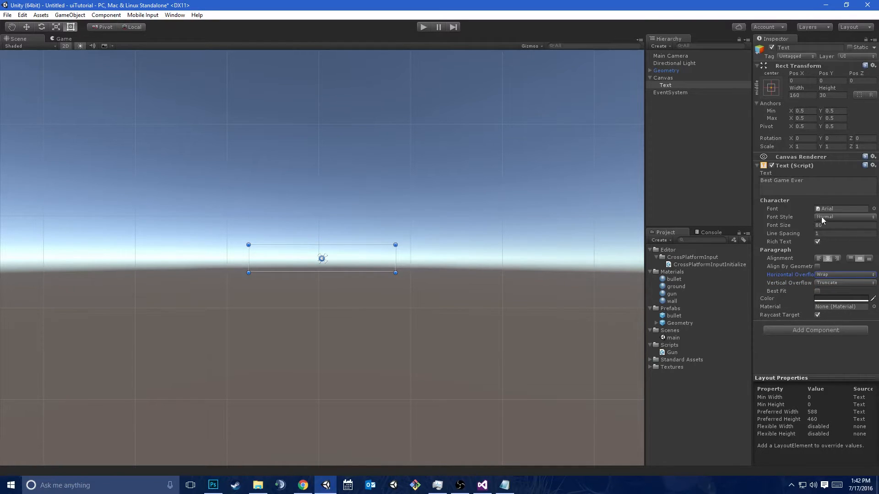
pyautogui.click(827, 227)
pyautogui.write('20')
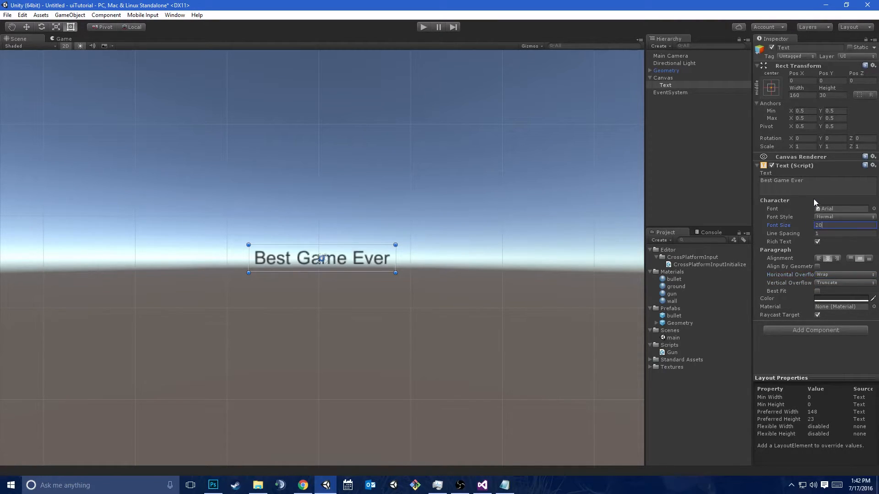
# Add a long line of random filler characters below "Best Game Ever" and reduce the font size to 8
pyautogui.click(783, 189)
pyautogui.write('asdfaksdvkl;jaskl;djvkl;ajsdkl;vjkl;asjkl;dvjlk;asd;vjasdv')
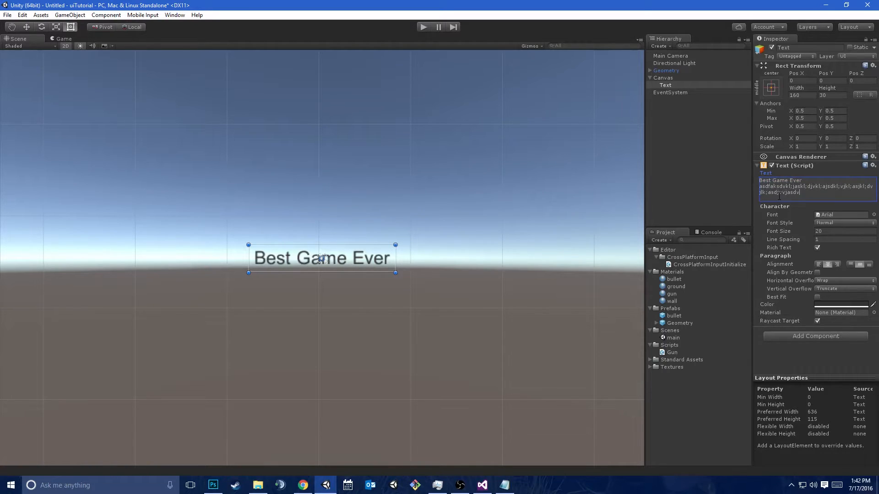
pyautogui.moveTo(798, 229); pyautogui.dragTo(788, 230)
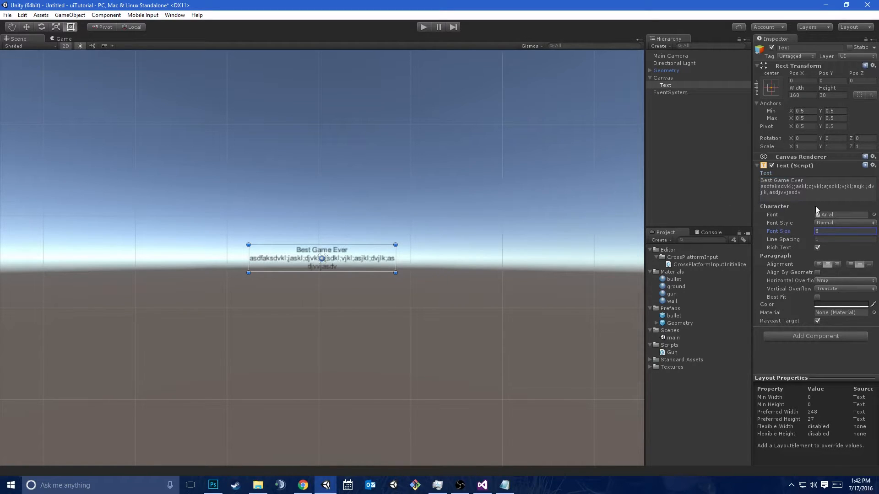
# Undo the font size reduction and the added filler text
pyautogui.hotkey('ctrl', 'z')
pyautogui.hotkey('ctrl', 'z')
pyautogui.click(833, 275)
pyautogui.click(824, 365)
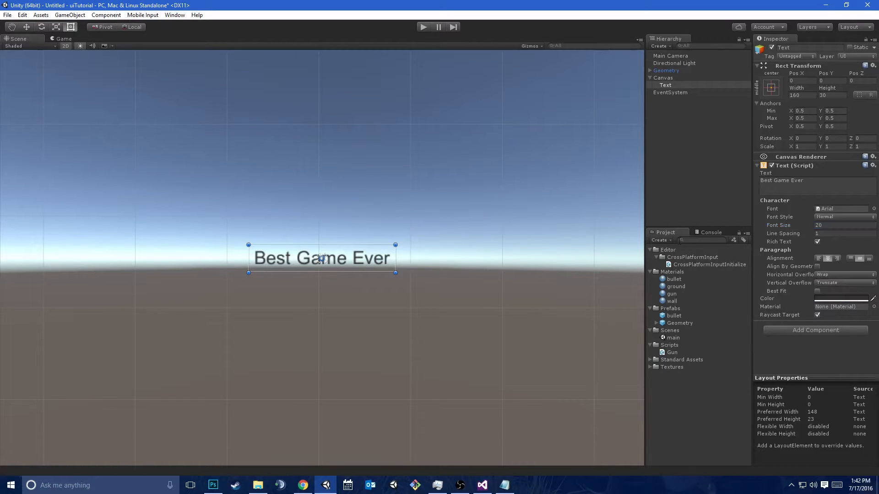
# Add a Content Size Fitter component to the Text object
pyautogui.click(825, 331)
pyautogui.write('content')
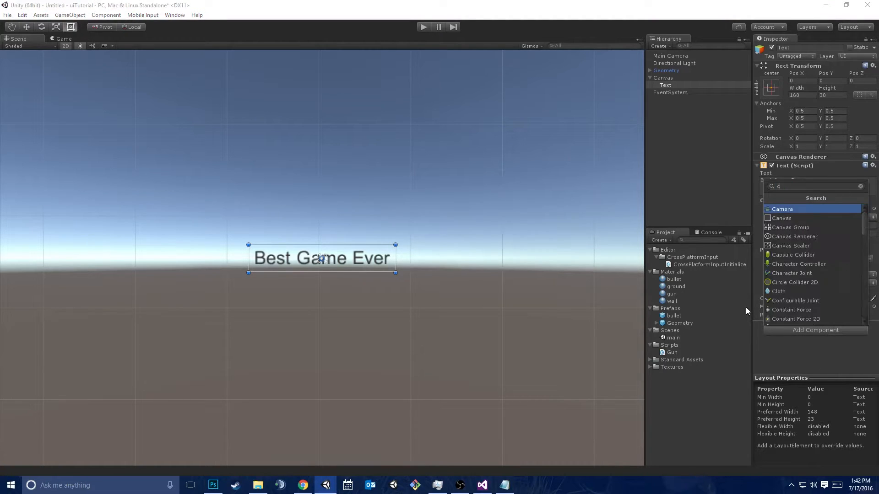
pyautogui.press('Return')
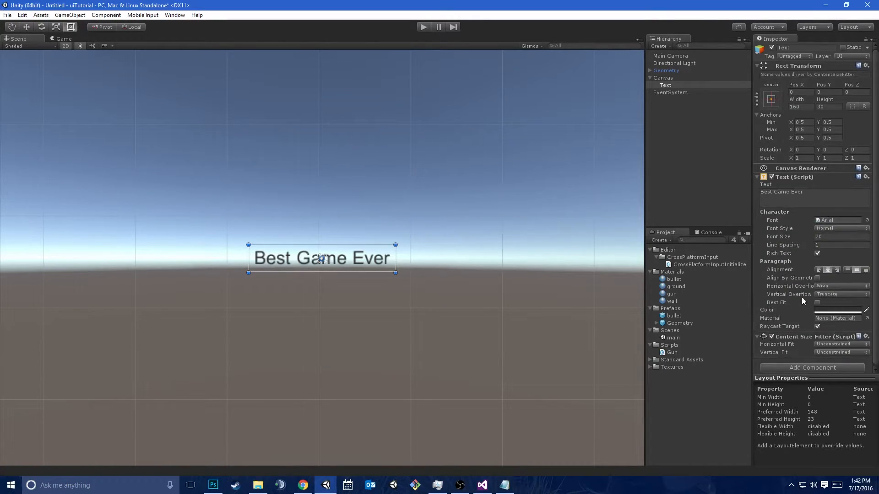
pyautogui.click(666, 86)
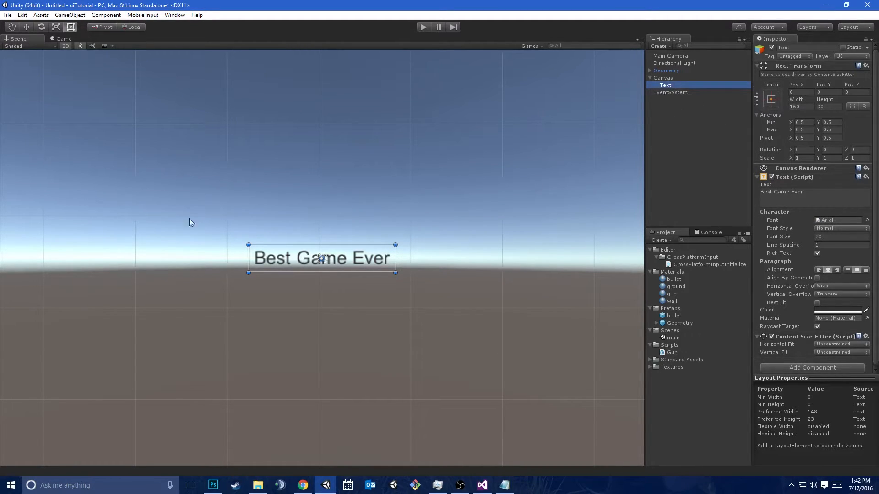
# Set the Content Size Fitter's Horizontal Fit and Vertical Fit to Preferred Size
pyautogui.click(841, 344)
pyautogui.click(838, 373)
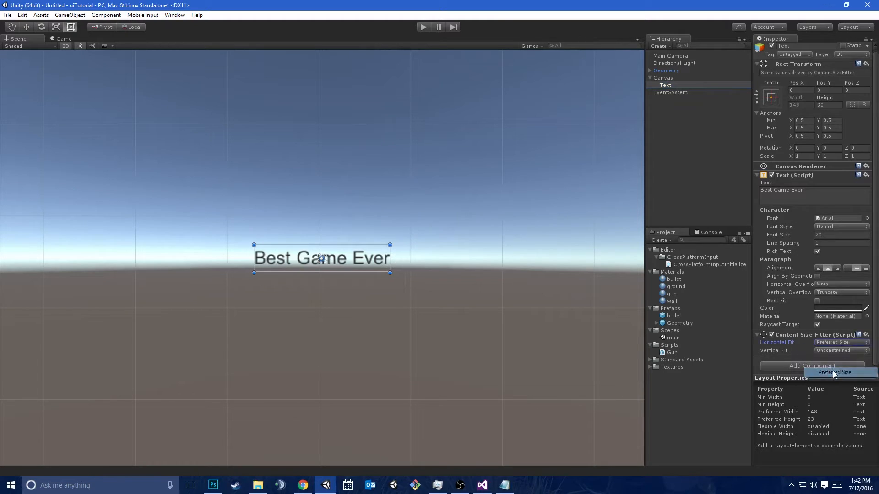
pyautogui.click(839, 351)
pyautogui.click(837, 381)
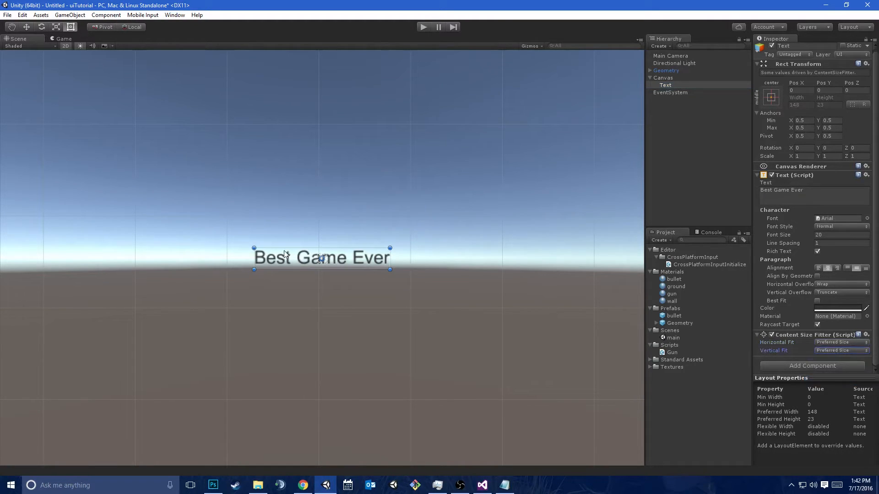
# Increase the Text's font size to 84 and, in the Game view, set its Pos Y to 240
pyautogui.moveTo(789, 232); pyautogui.dragTo(827, 243)
pyautogui.click(64, 39)
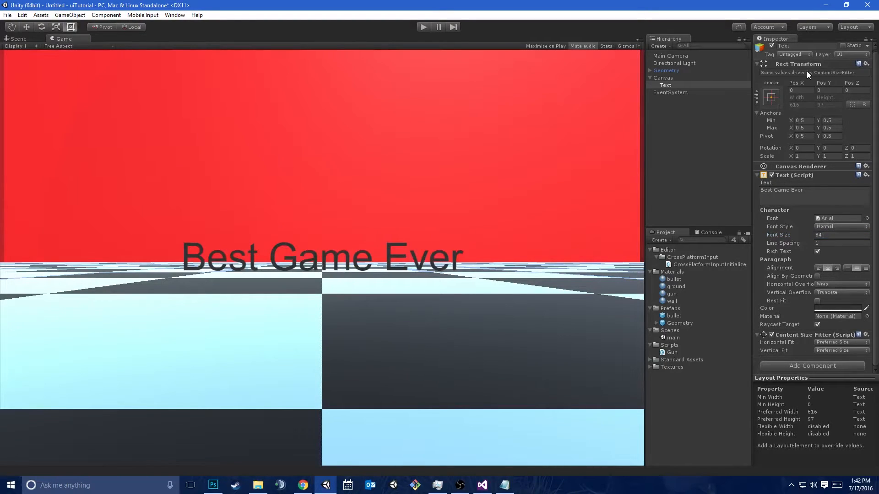
pyautogui.moveTo(830, 89); pyautogui.dragTo(187, 151)
pyautogui.click(829, 91)
pyautogui.write('240')
# Switch to Chrome, open dafont.com in a new tab, and download the Actonia font
pyautogui.click(300, 479)
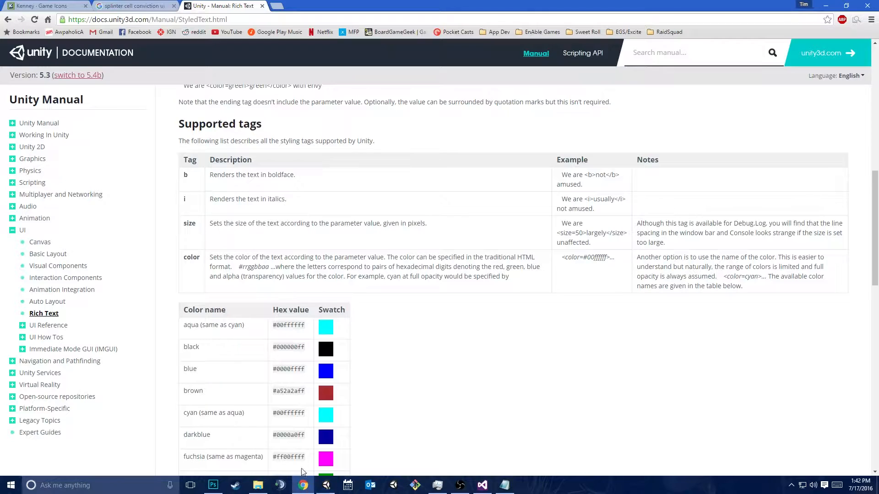
pyautogui.hotkey('ctrl', 't')
pyautogui.write('dafont')
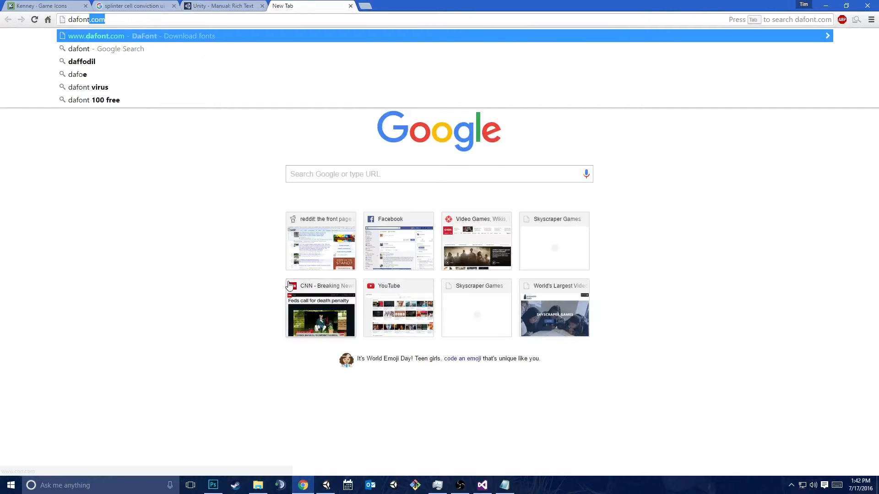
pyautogui.press('Return')
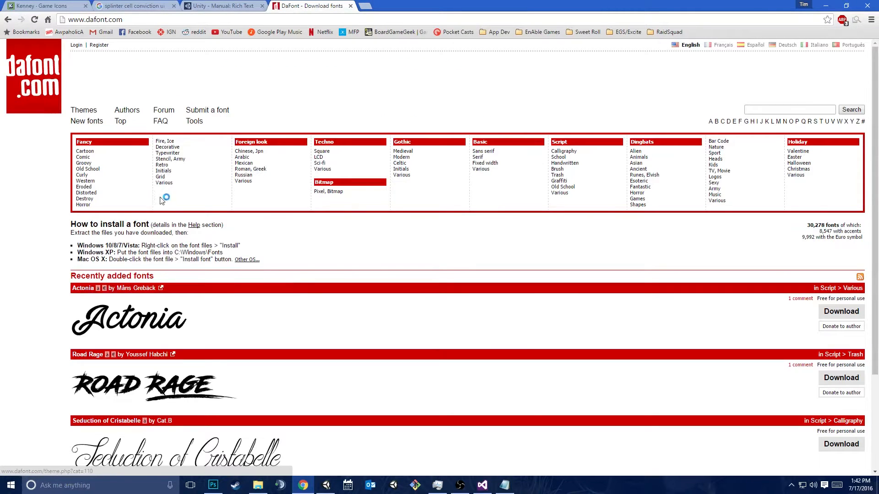
pyautogui.scroll(-2, 160, 202)
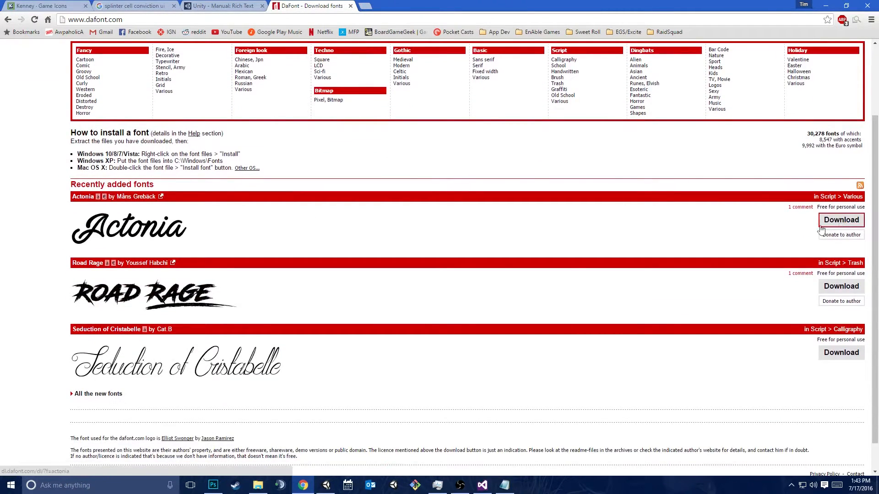
pyautogui.click(832, 226)
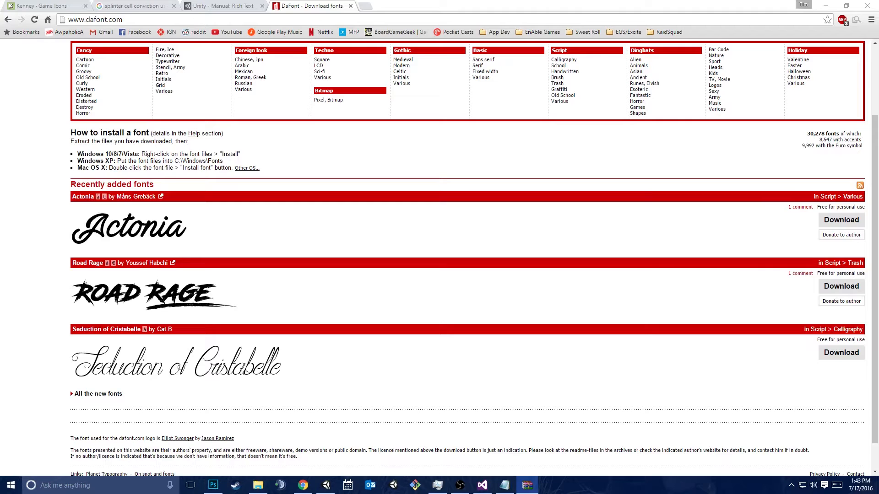
# Switch to Unity, show the project's Assets folder in Explorer, and copy Actonia_PERSONAL.ttf from the archive into it
pyautogui.click(326, 485)
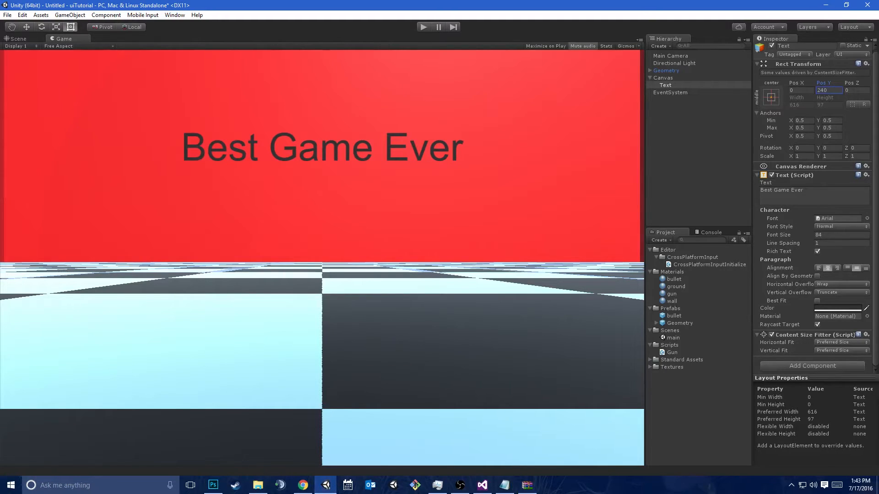
pyautogui.rightClick(663, 383)
pyautogui.click(753, 222)
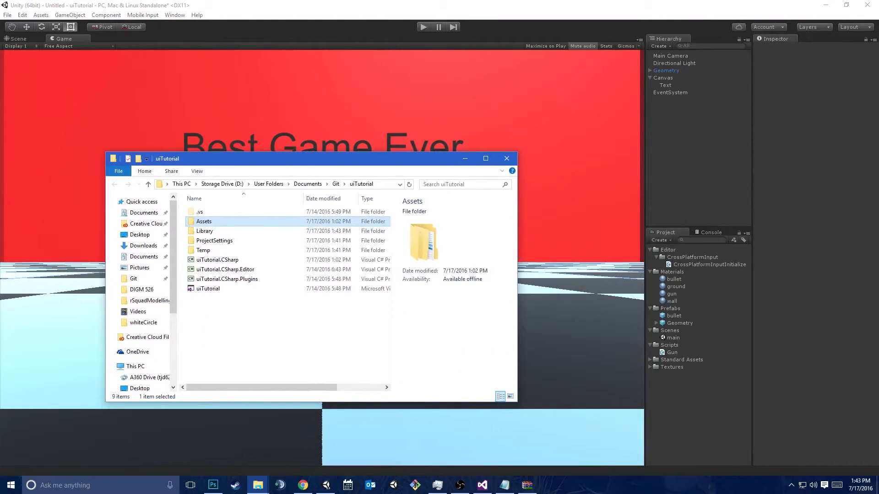
pyautogui.moveTo(865, 145); pyautogui.dragTo(345, 346)
pyautogui.moveTo(183, 247); pyautogui.dragTo(202, 221)
pyautogui.doubleClick(204, 222)
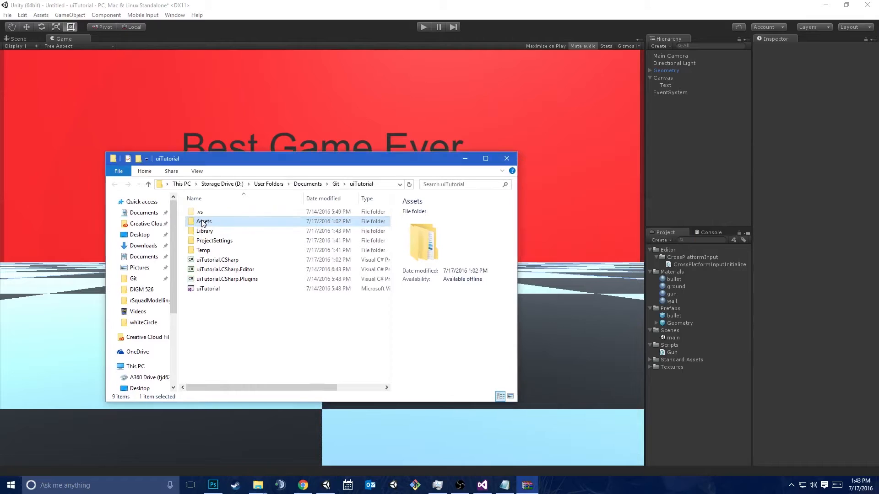
pyautogui.click(759, 410)
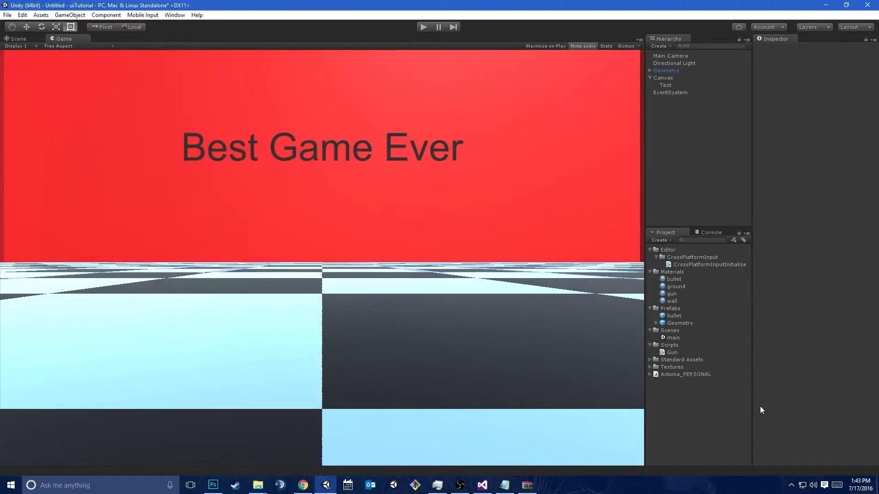
pyautogui.click(689, 374)
# Close the actonia.zip archive in WinRAR and return to Unity
pyautogui.click(527, 485)
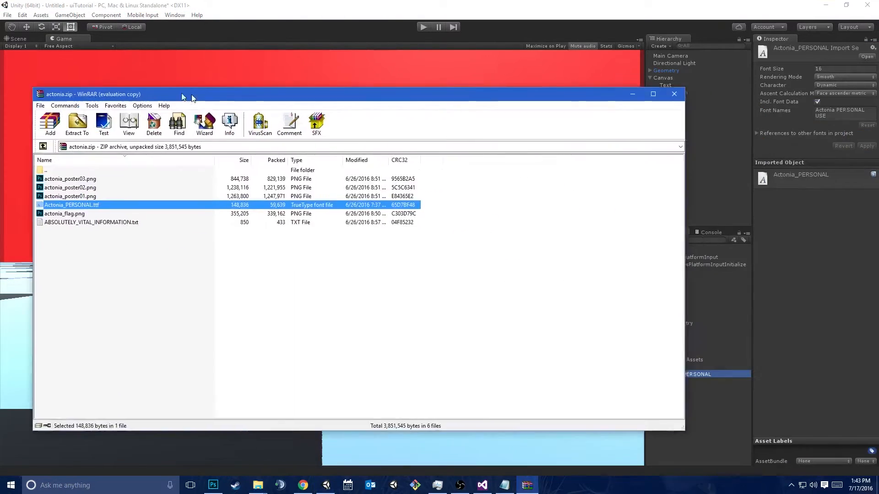
pyautogui.moveTo(151, 90); pyautogui.dragTo(356, 82)
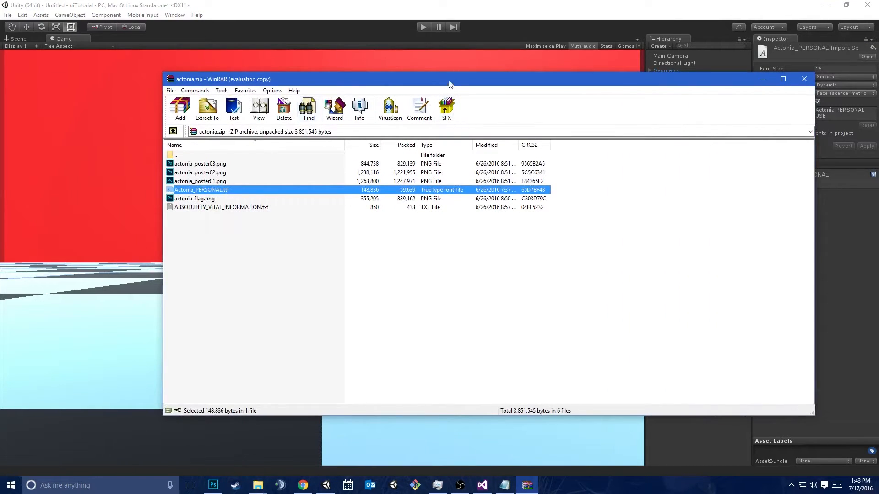
pyautogui.click(804, 80)
pyautogui.click(703, 436)
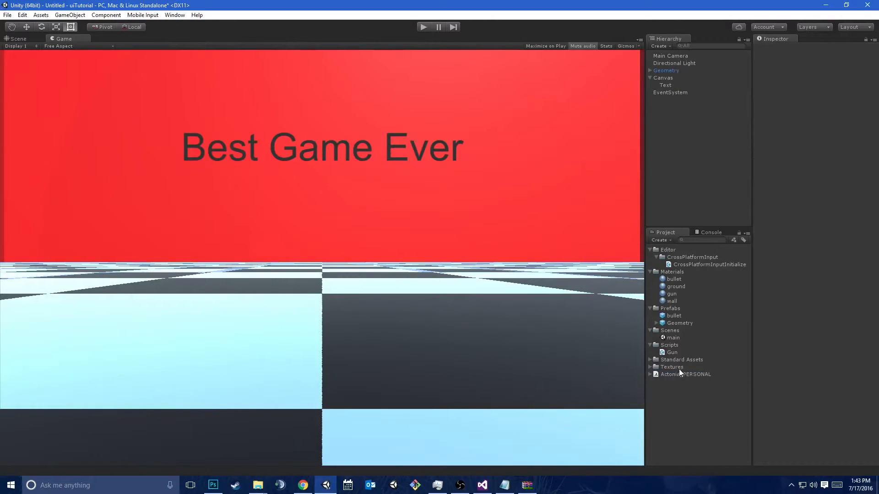
# Set the title Text's font to Actonia_PERSONAL and its color to white
pyautogui.click(671, 86)
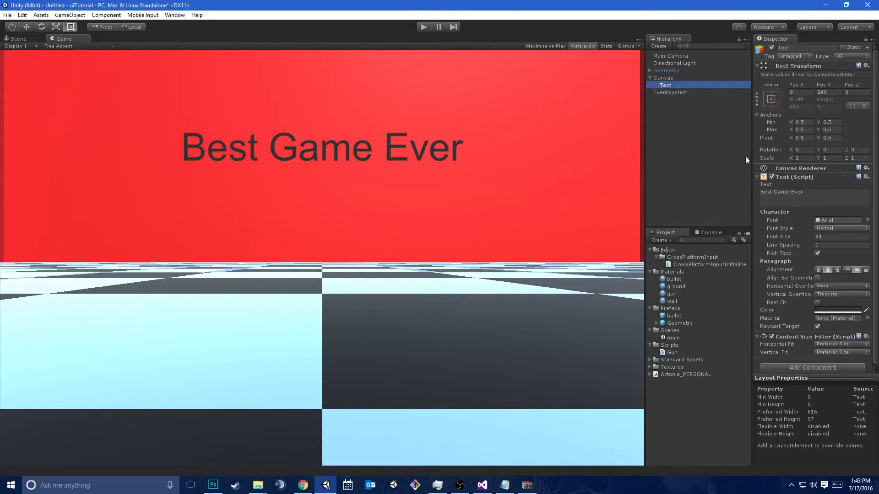
pyautogui.click(867, 221)
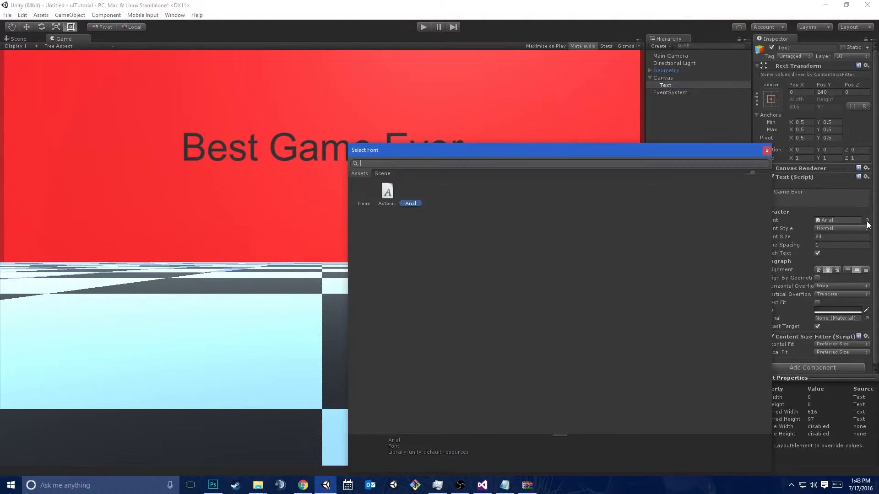
pyautogui.doubleClick(387, 192)
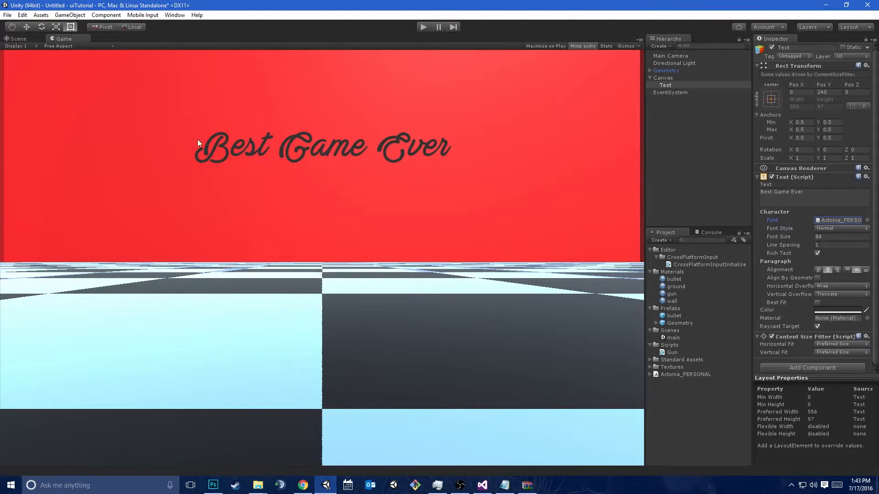
pyautogui.click(828, 311)
pyautogui.moveTo(515, 192); pyautogui.dragTo(507, 160)
pyautogui.click(593, 122)
# Add an Outline component to the title Text object
pyautogui.click(842, 369)
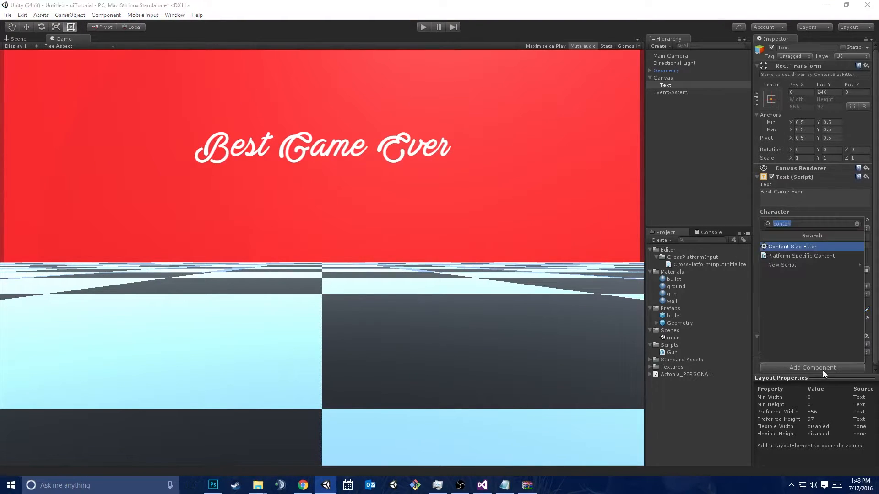
pyautogui.write('outl')
pyautogui.press('Return')
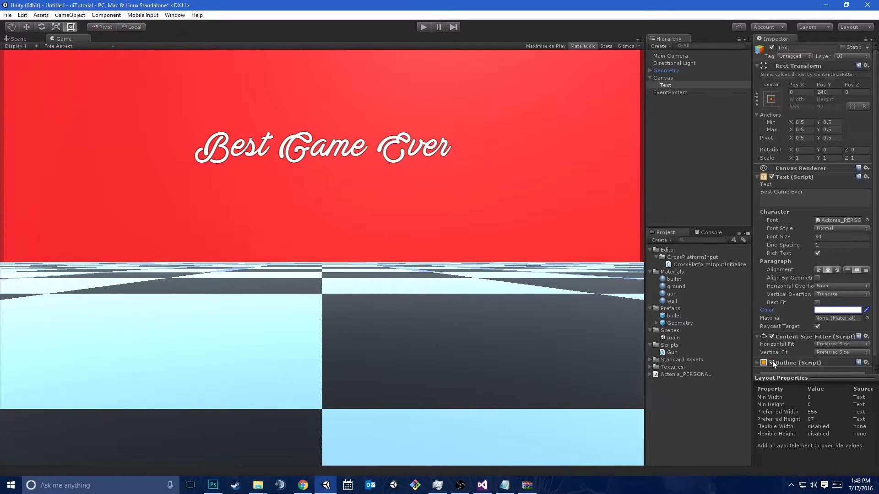
# Add a UI Button to the Canvas and set its label text to "Play"
pyautogui.rightClick(671, 79)
pyautogui.moveTo(691, 205)
pyautogui.click(623, 236)
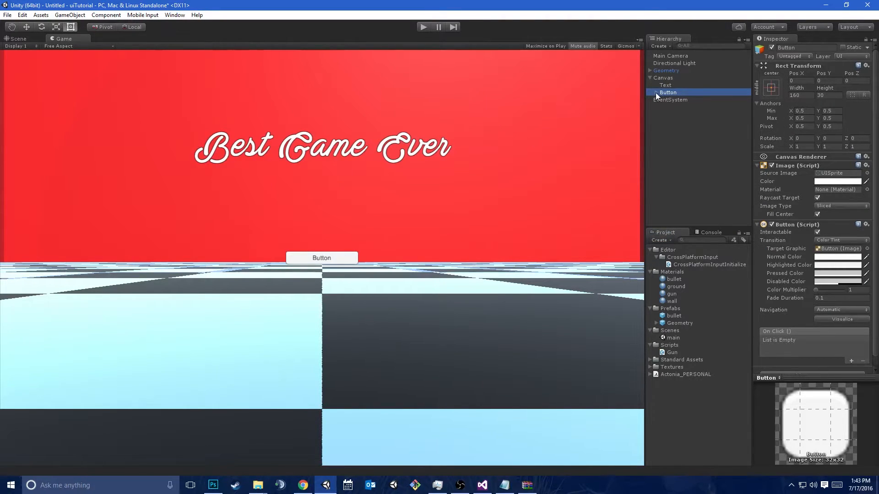
pyautogui.click(687, 101)
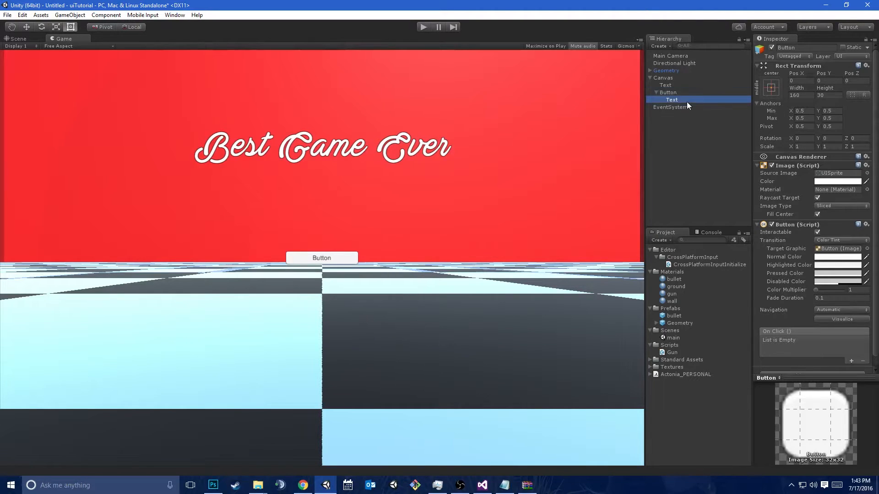
pyautogui.click(796, 184)
pyautogui.write('Play')
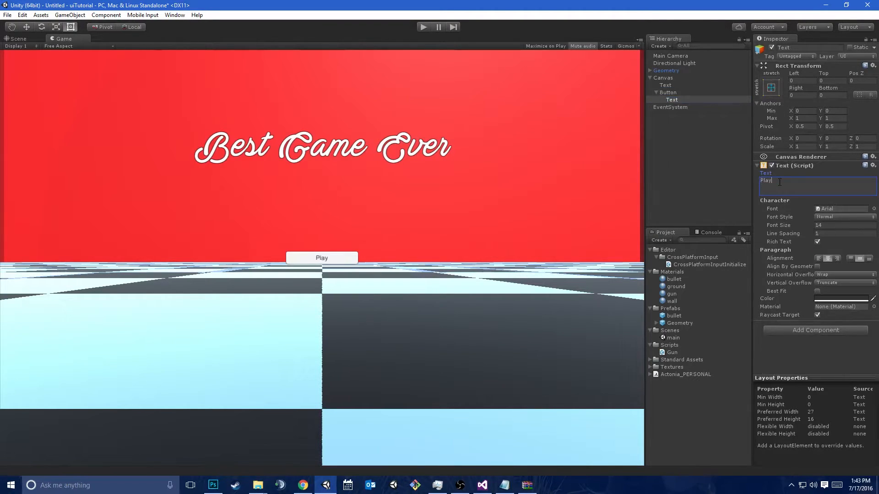
# Switch to Chrome, download Bebas Neue from dafont's Sans serif category, and open bebas_neue.zip in WinRAR
pyautogui.hotkey('alt', 'Tab')
pyautogui.hotkey('alt', 'Tab')
pyautogui.hotkey('alt', 'Tab')
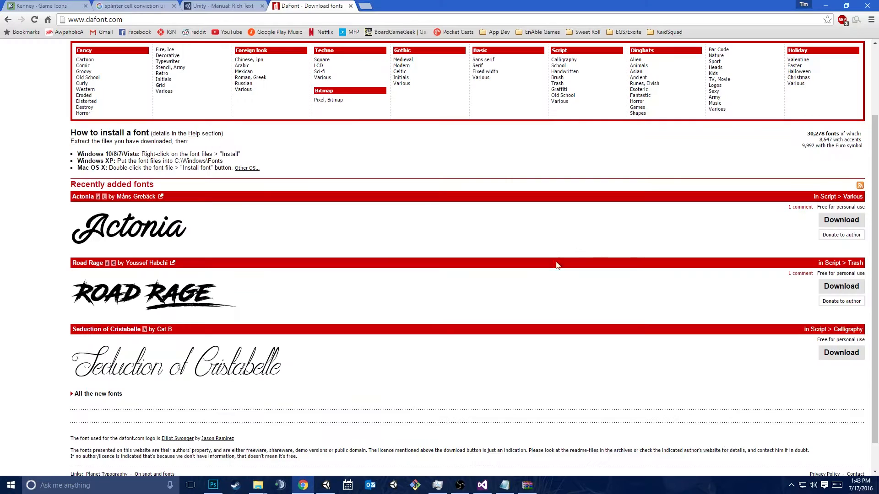
pyautogui.scroll(2, 249, 235)
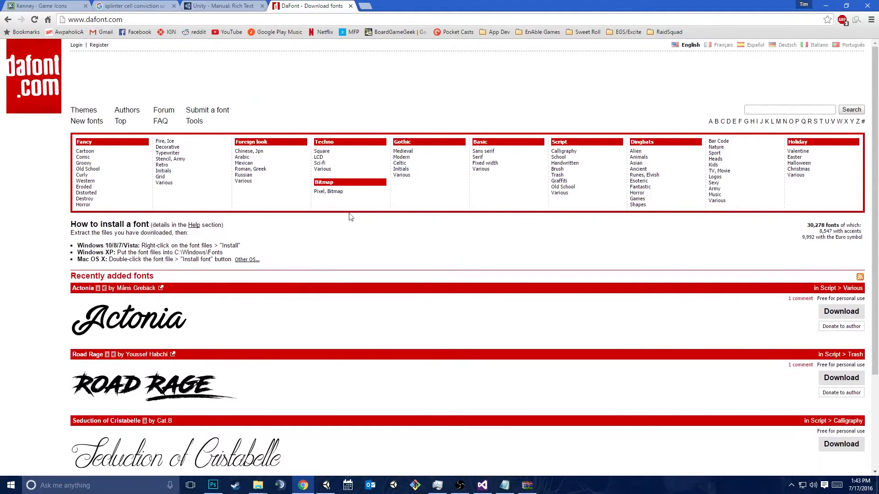
pyautogui.click(484, 151)
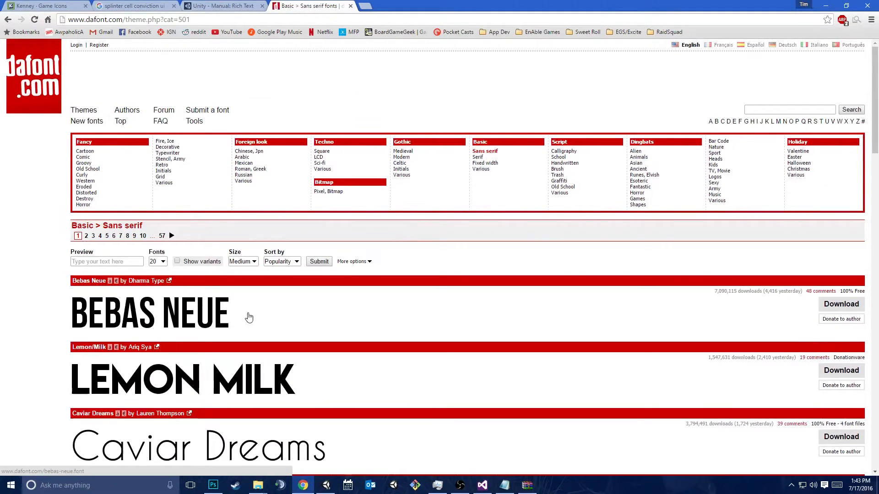
pyautogui.click(841, 304)
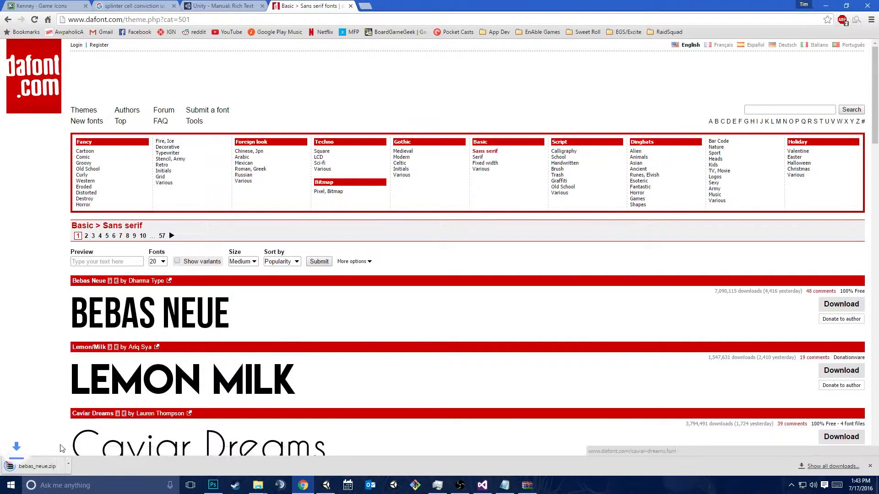
pyautogui.click(46, 466)
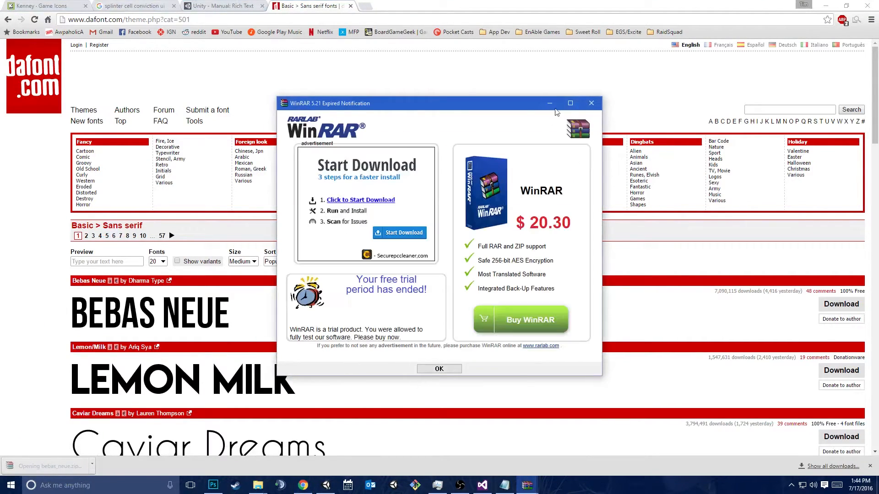
pyautogui.click(591, 102)
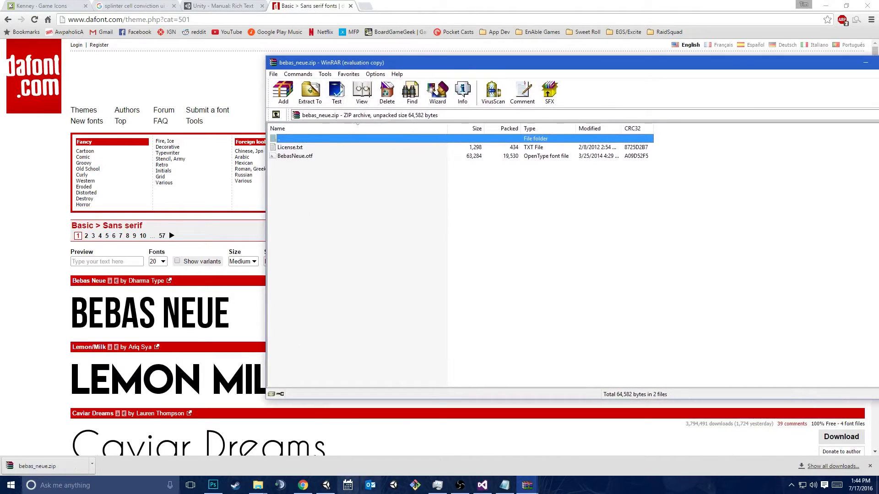
# Copy BebasNeue.otf from the archive into the Unity project's Assets folder and select the imported font in Unity
pyautogui.click(317, 489)
pyautogui.hotkey('alt', 'Tab')
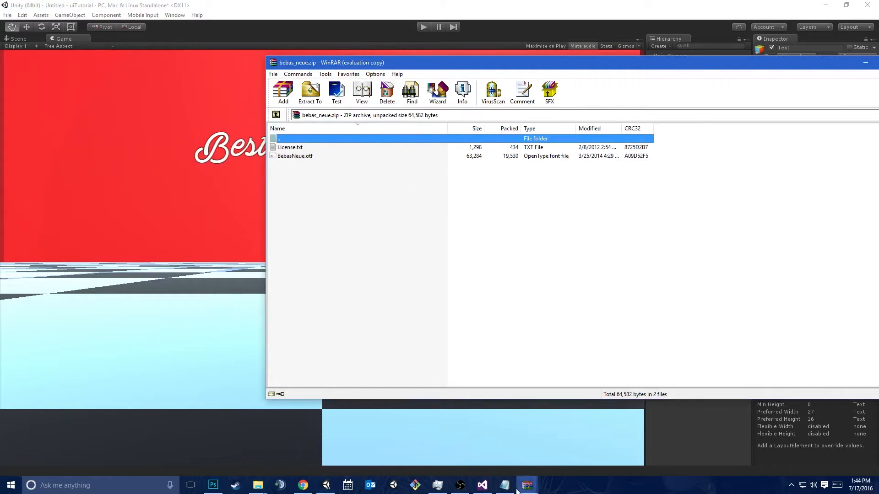
pyautogui.moveTo(257, 485)
pyautogui.click(308, 446)
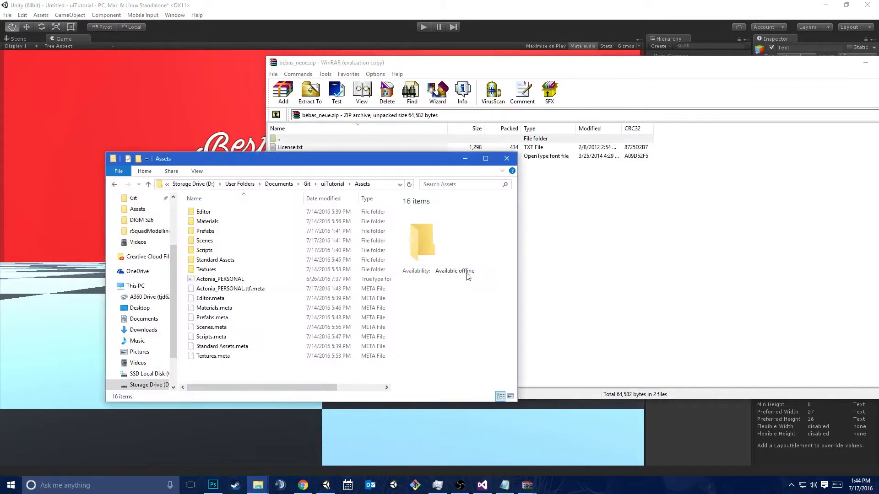
pyautogui.moveTo(295, 156); pyautogui.dragTo(226, 366)
pyautogui.click(697, 414)
pyautogui.click(681, 380)
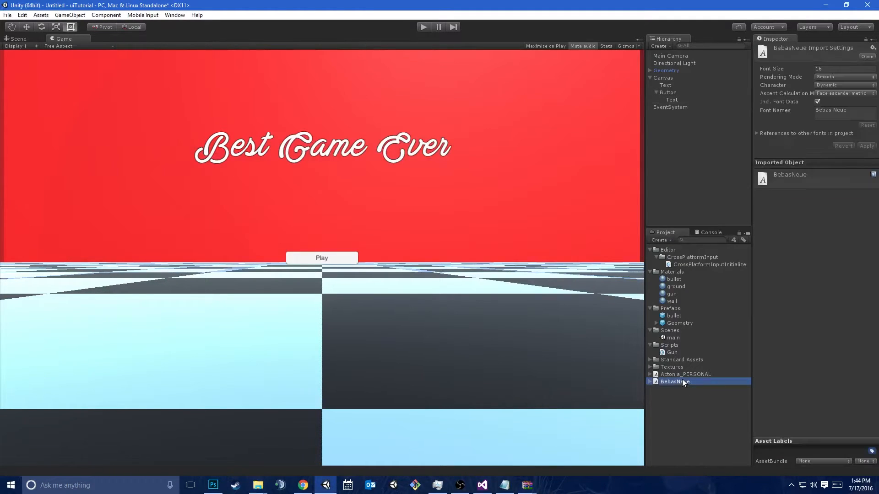
# Set the font of the Button's Text to BebasNeue and enable Best Fit
pyautogui.click(671, 99)
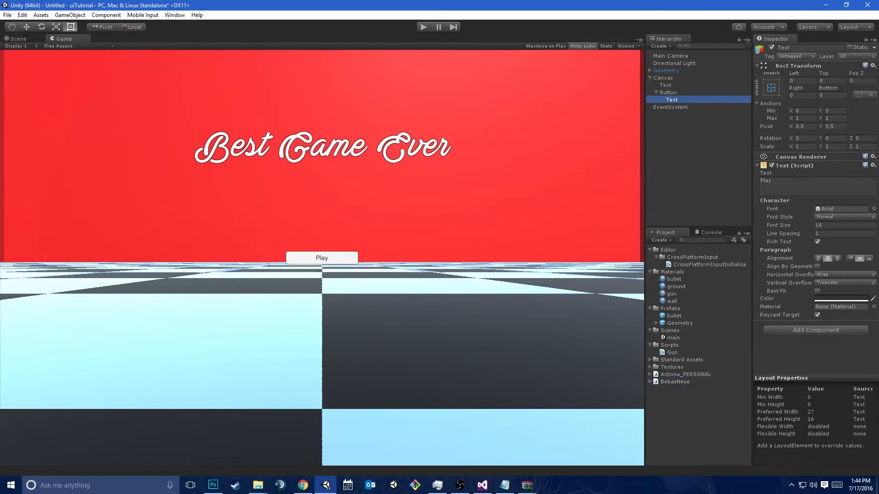
pyautogui.click(873, 209)
pyautogui.doubleClick(410, 196)
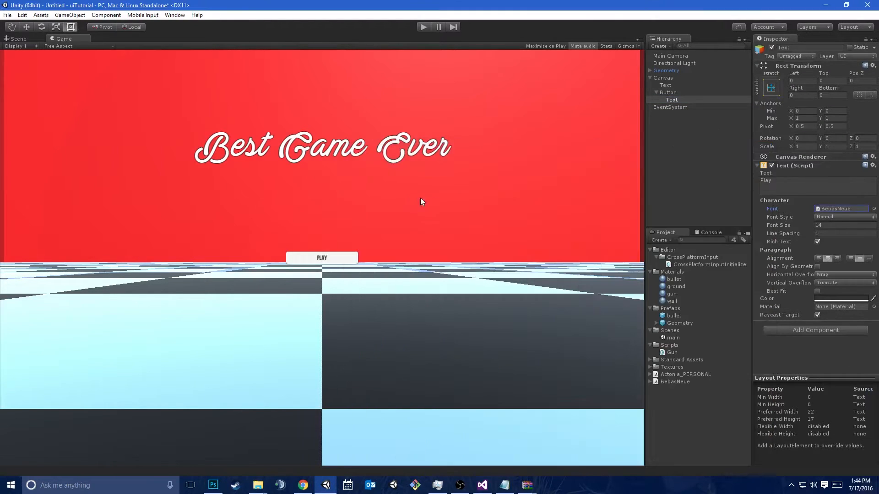
pyautogui.click(817, 291)
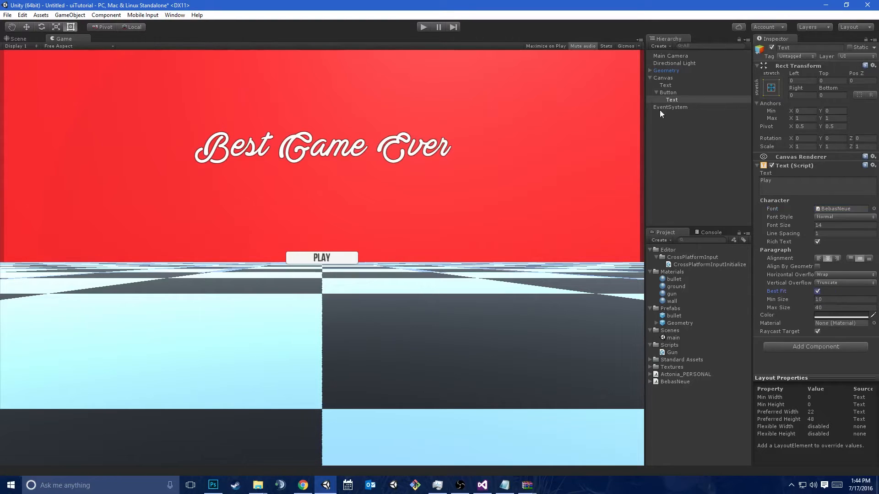
# In the Scene view, stretch the Button downward from its lower edge to a height of about 81
pyautogui.click(678, 99)
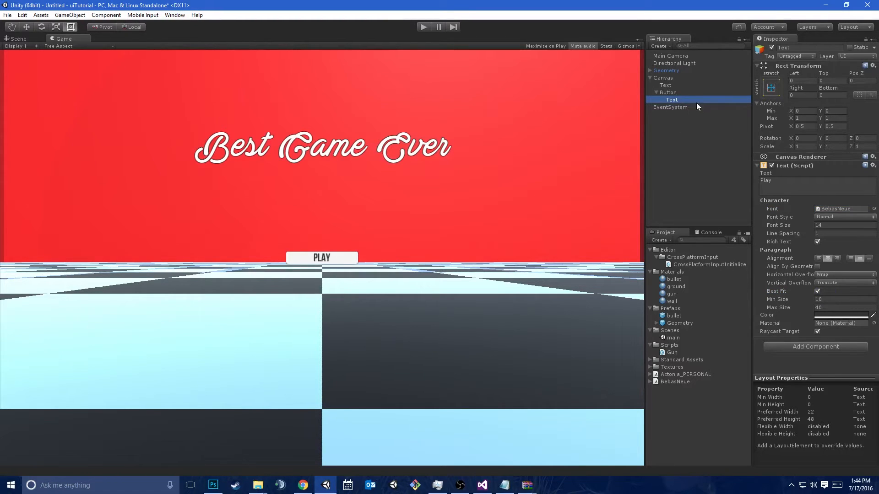
pyautogui.click(669, 93)
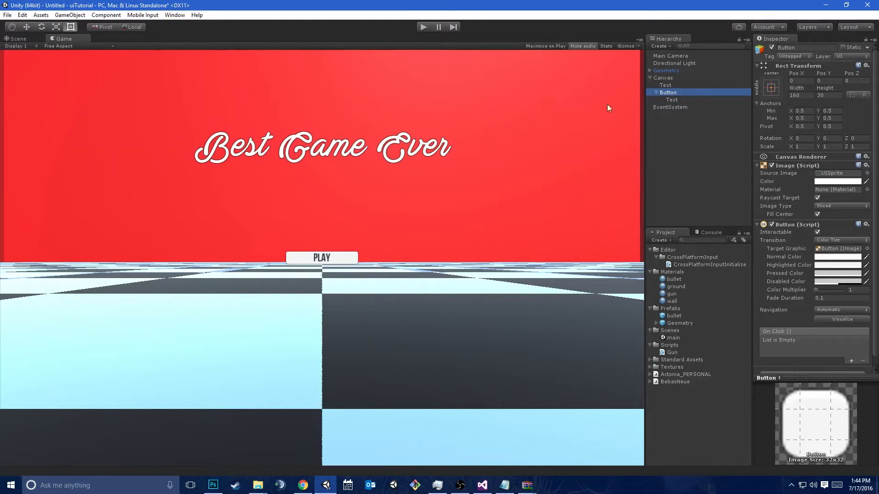
pyautogui.click(23, 41)
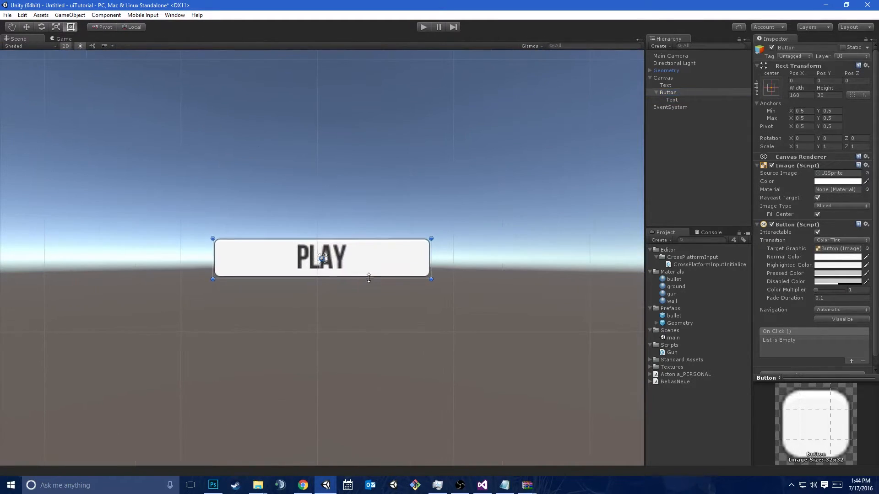
pyautogui.moveTo(371, 278); pyautogui.dragTo(404, 351)
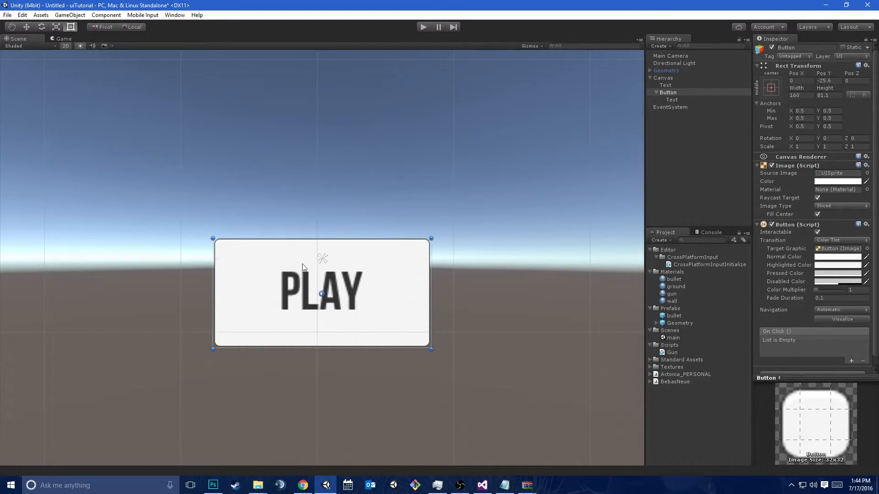
pyautogui.scroll(-8, 326, 252)
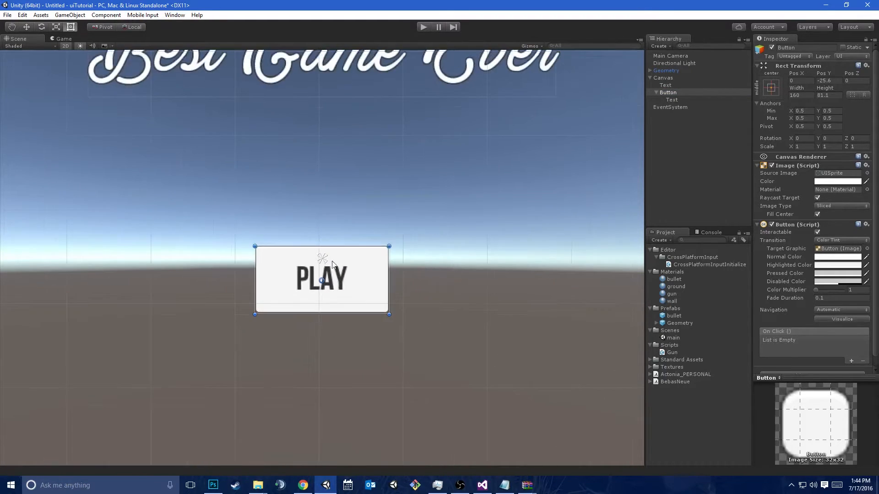
# Create a C# script named MainMenu in the Scripts folder and try to attach it to the Canvas
pyautogui.click(670, 352)
pyautogui.click(679, 345)
pyautogui.click(660, 239)
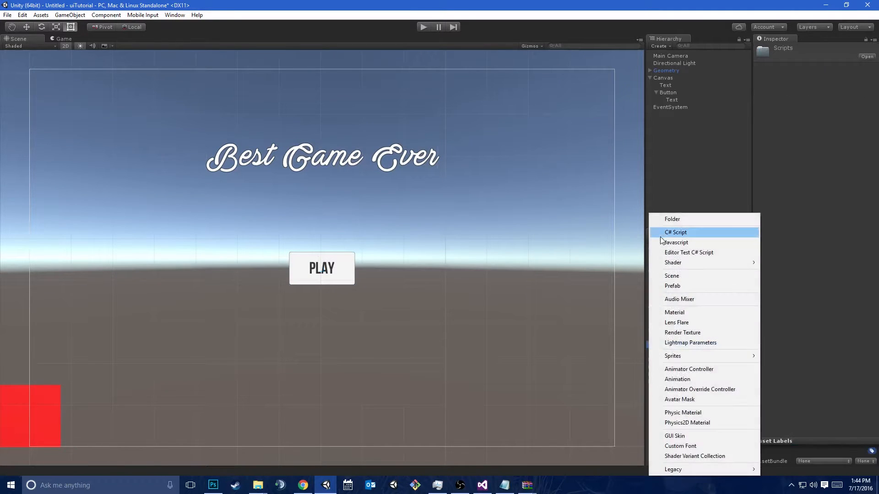
pyautogui.click(674, 232)
pyautogui.write('MainMenu')
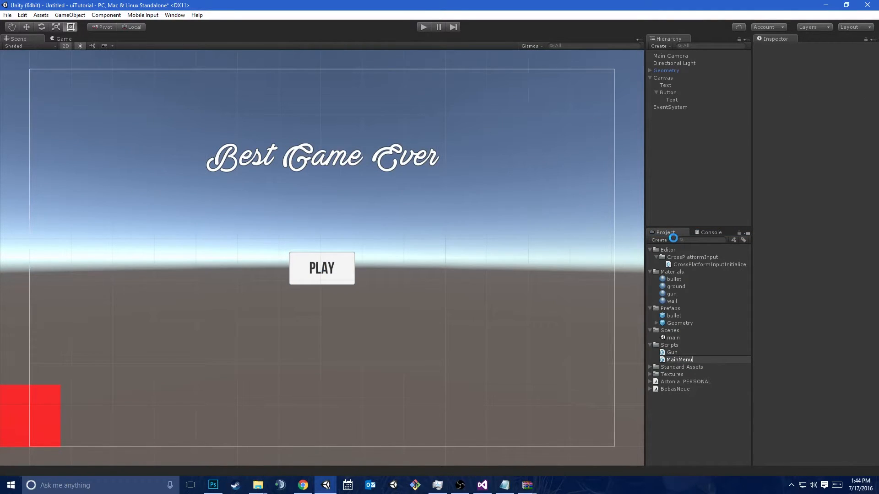
pyautogui.press('Return')
pyautogui.moveTo(723, 367); pyautogui.dragTo(688, 76)
pyautogui.click(515, 262)
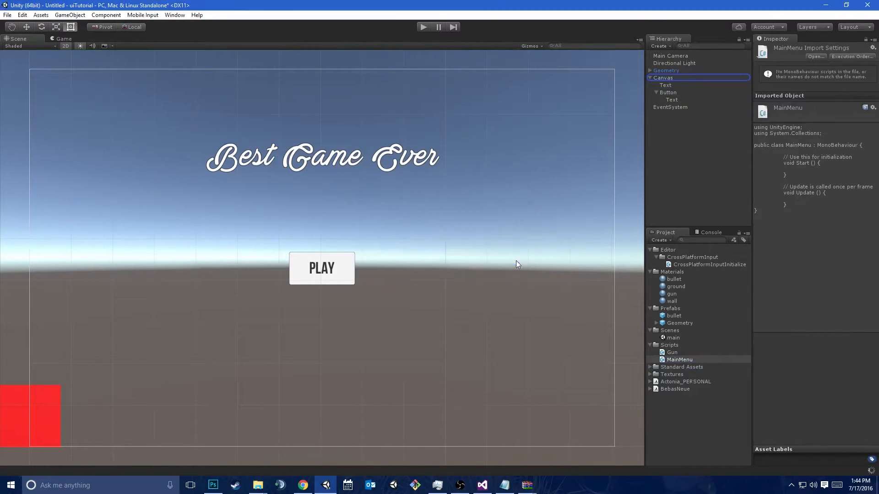
# Attach the MainMenu script to the Canvas and rename the Canvas object to MainMenu
pyautogui.click(686, 76)
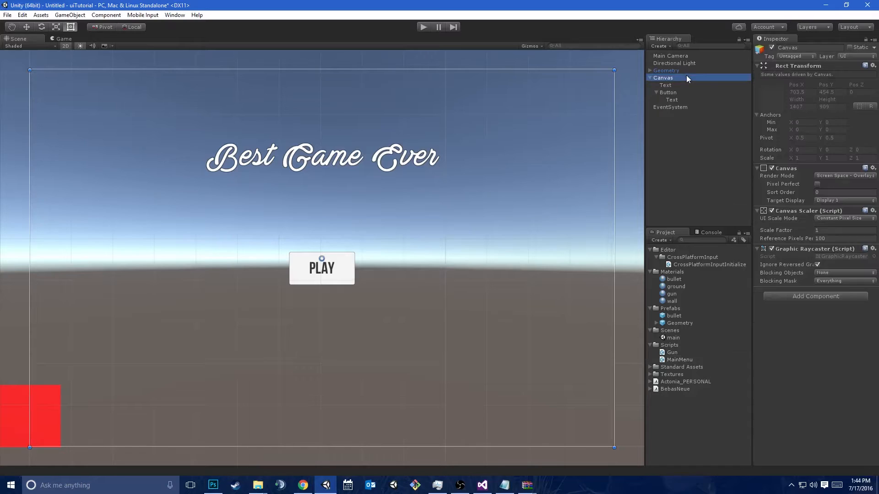
pyautogui.moveTo(690, 364); pyautogui.dragTo(826, 327)
pyautogui.click(806, 48)
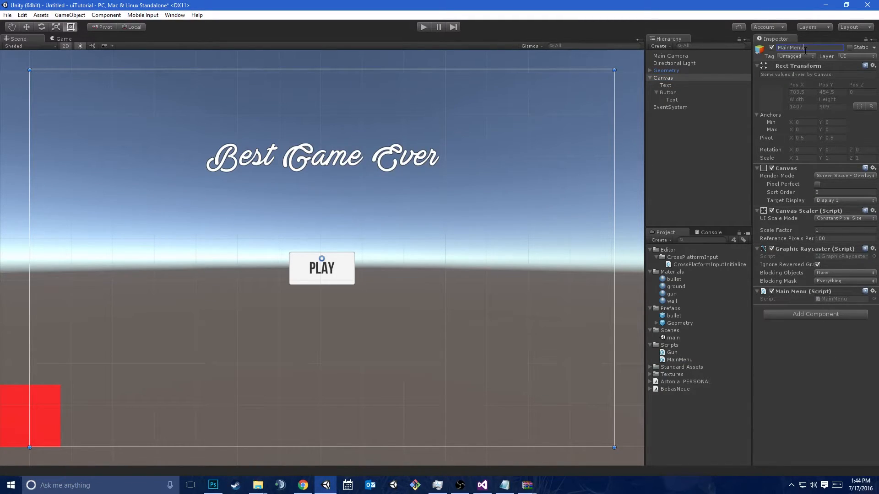
pyautogui.click(687, 79)
# Open the MainMenu script for editing, add the directive "using UnityEngine.UI;" below the first using line and save
pyautogui.doubleClick(839, 298)
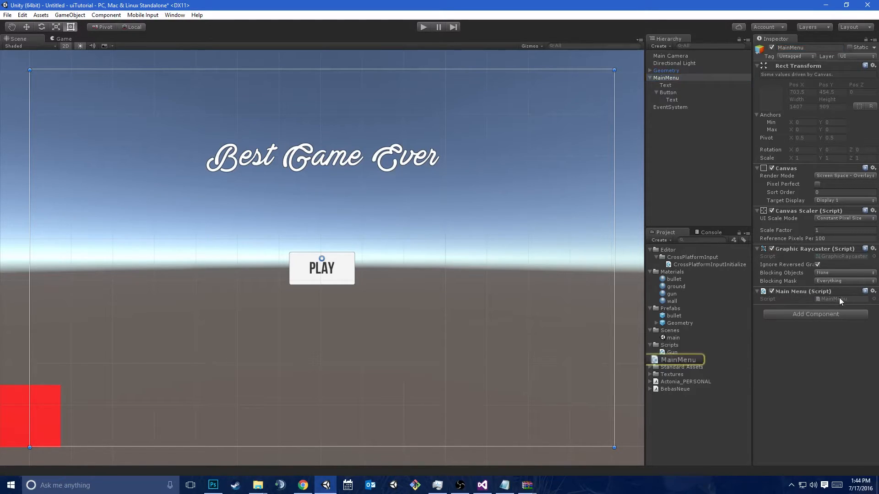
pyautogui.click(422, 269)
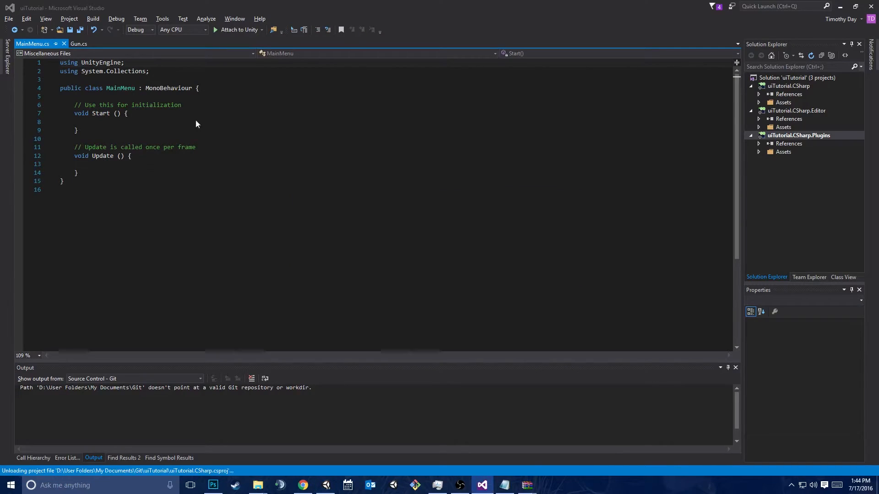
pyautogui.doubleClick(269, 117)
pyautogui.click(140, 62)
pyautogui.press('Return')
pyautogui.write('using UnityEngine.UI;')
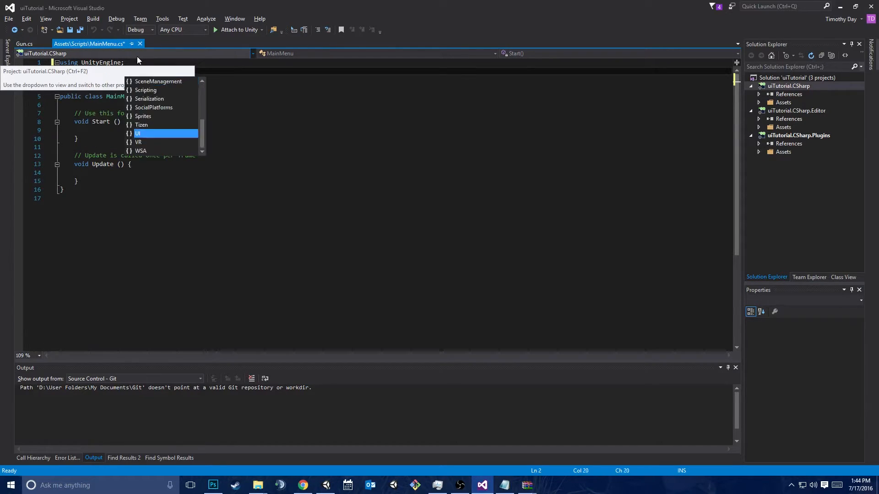
pyautogui.hotkey('ctrl', 's')
# Declare a public Text variable gameTilte set to "The Game That Rocks" at the start of the MainMenu class
pyautogui.click(232, 124)
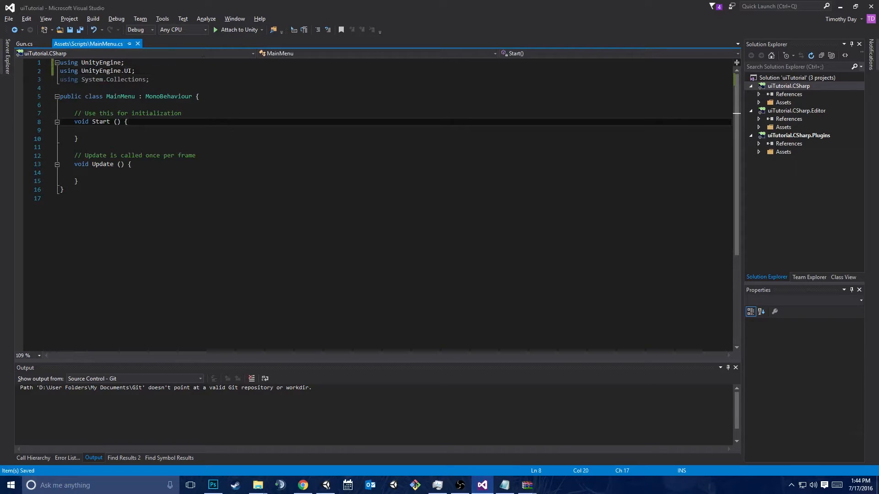
pyautogui.click(218, 106)
pyautogui.write('public Text')
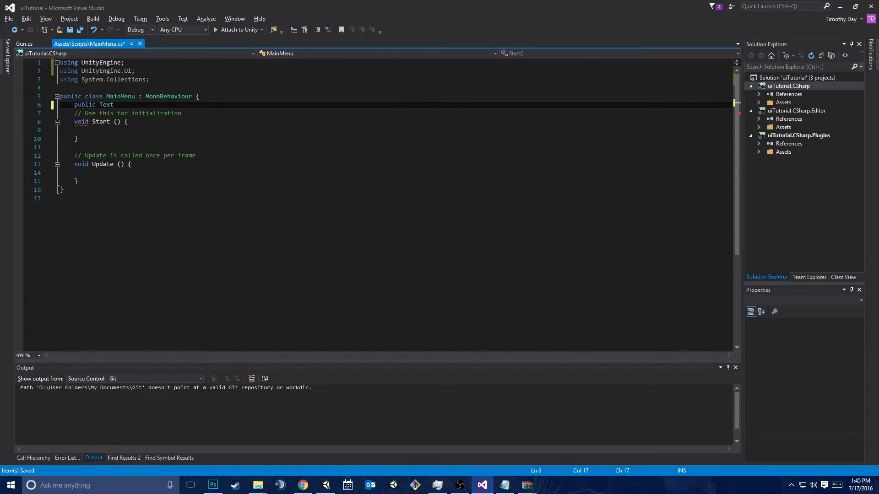
pyautogui.write(' gameTilte = ')
pyautogui.write('"The Game That Roc')
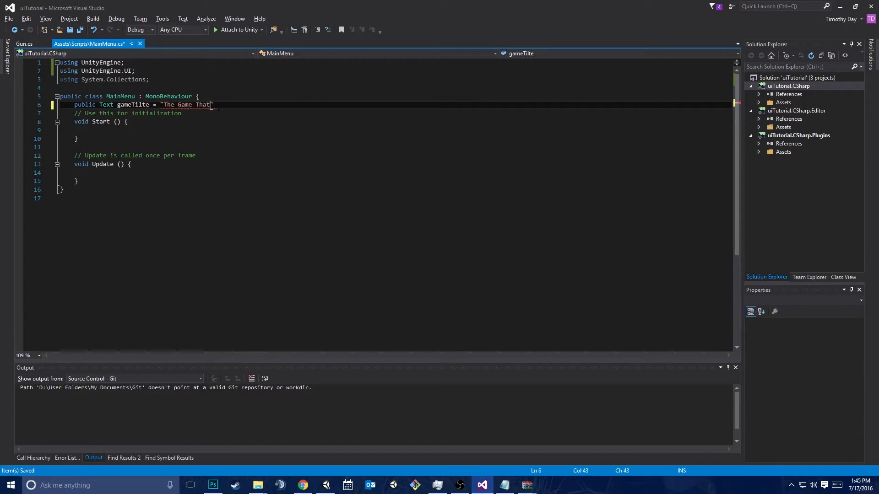
pyautogui.write('ks";')
pyautogui.press('Down')
pyautogui.press('Down')
pyautogui.press('Down')
pyautogui.press('Up')
pyautogui.press('Up')
pyautogui.press('Up')
pyautogui.press('End')
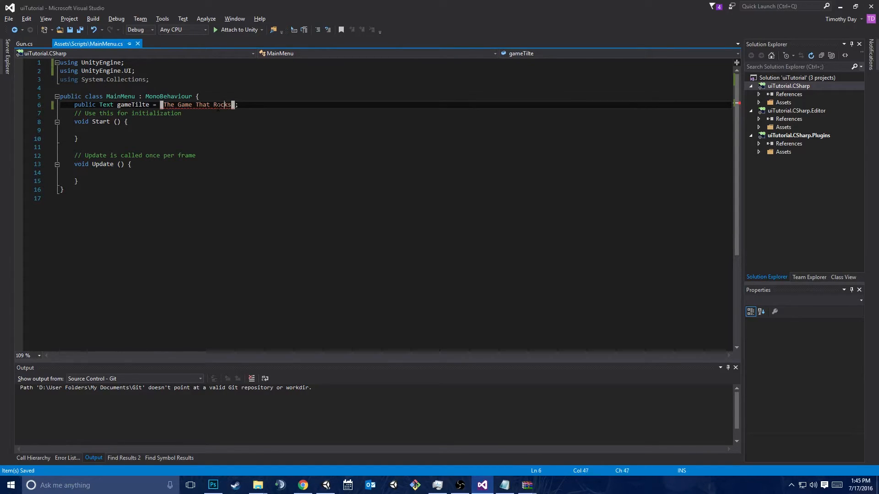
# Correct the spelling of the Text variable's name to gameTitle
pyautogui.press('Left')
pyautogui.press('Left')
pyautogui.press('Left')
pyautogui.press('Left')
pyautogui.press('Left')
pyautogui.press('Left')
pyautogui.press('Left')
pyautogui.press('Left')
pyautogui.press('Left')
pyautogui.press('Left')
pyautogui.press('Left')
pyautogui.press('Left')
pyautogui.press('Left')
pyautogui.press('Left')
pyautogui.press('Left')
pyautogui.press('Left')
pyautogui.press('Left')
pyautogui.press('Left')
pyautogui.press('Left')
pyautogui.press('Left')
pyautogui.press('BackSpace')
pyautogui.press('Right')
pyautogui.write('l')
pyautogui.press('Right')
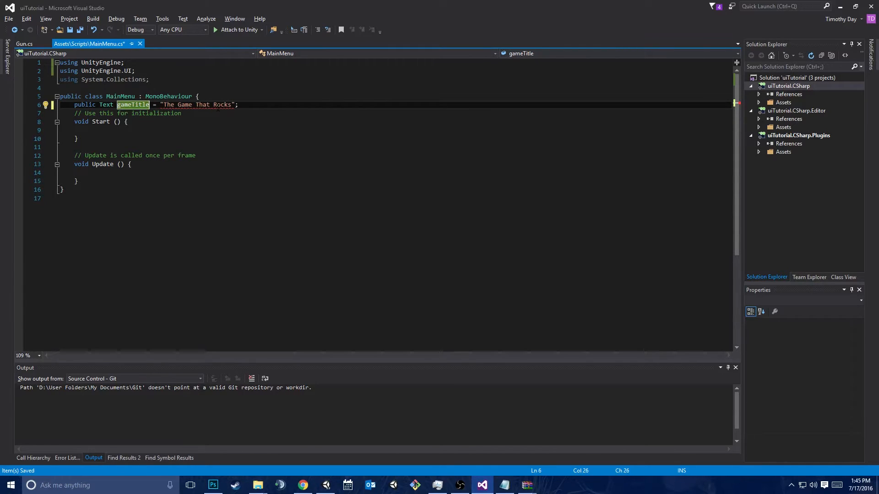
# Split the declaration so "The Game That Rocks" belongs to a public string title, and rename the Text variable gameTitleText
pyautogui.press('Return')
pyautogui.press('BackSpace')
pyautogui.write('publi')
pyautogui.write('c string title')
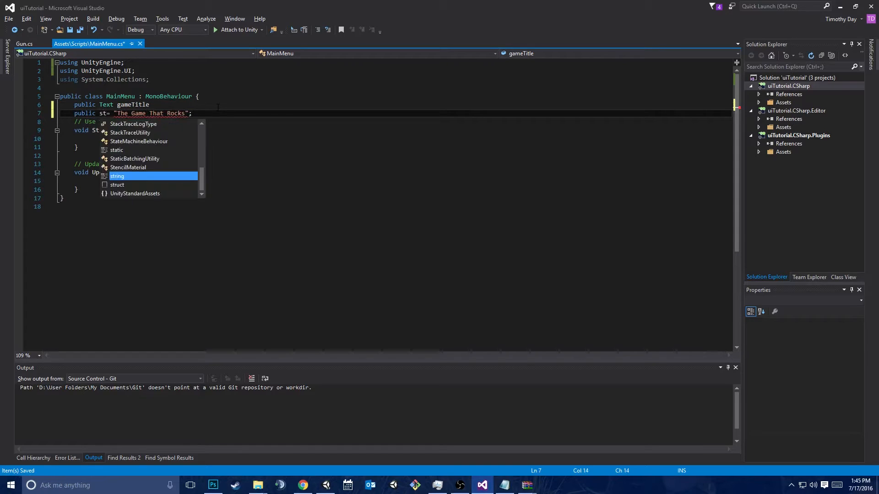
pyautogui.click(219, 106)
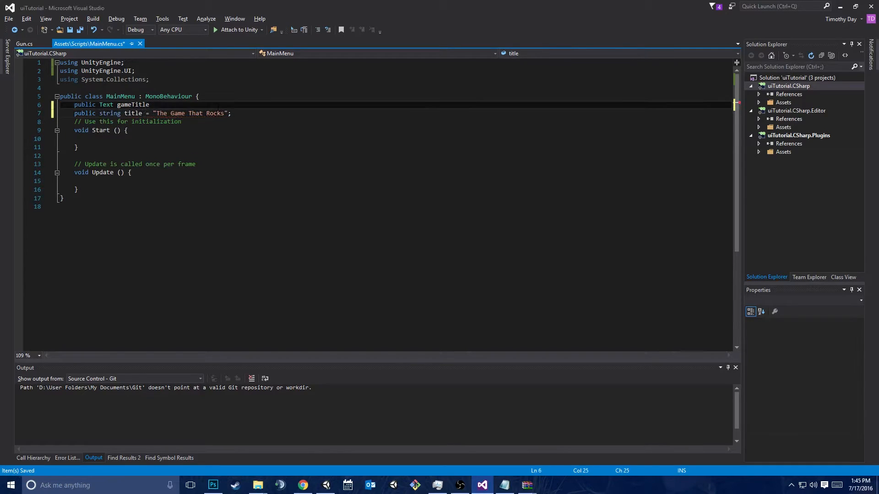
pyautogui.write('Text;')
# Inside the Start method, add "gameTitleText.text = title;" and save the script
pyautogui.press('Down')
pyautogui.press('Down')
pyautogui.press('Down')
pyautogui.press('Down')
pyautogui.write('gameTit')
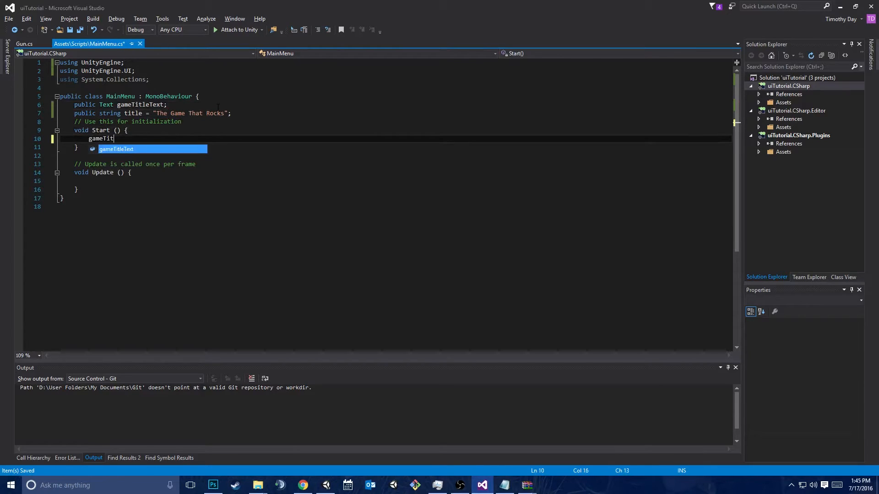
pyautogui.write('leText.text = title;')
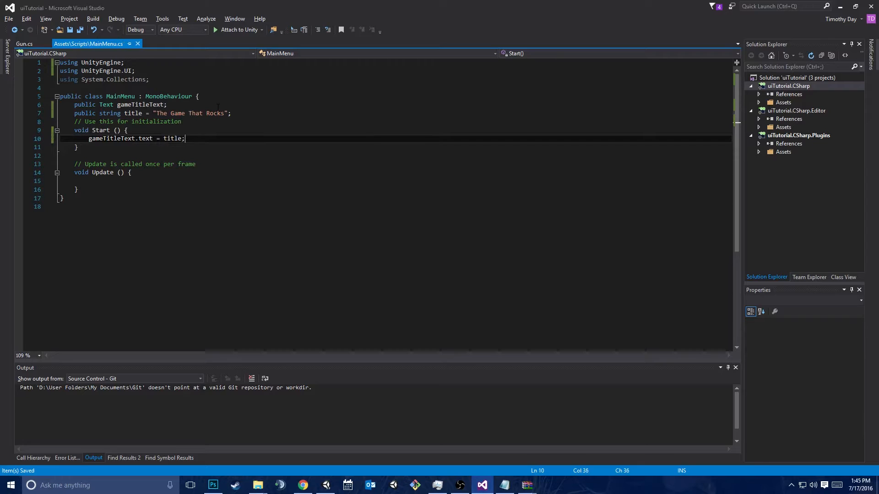
pyautogui.hotkey('ctrl', 's')
# Switch to Unity, assign the title Text object to the script's Game Title Text field and briefly run the scene to test it
pyautogui.hotkey('alt', 'Tab')
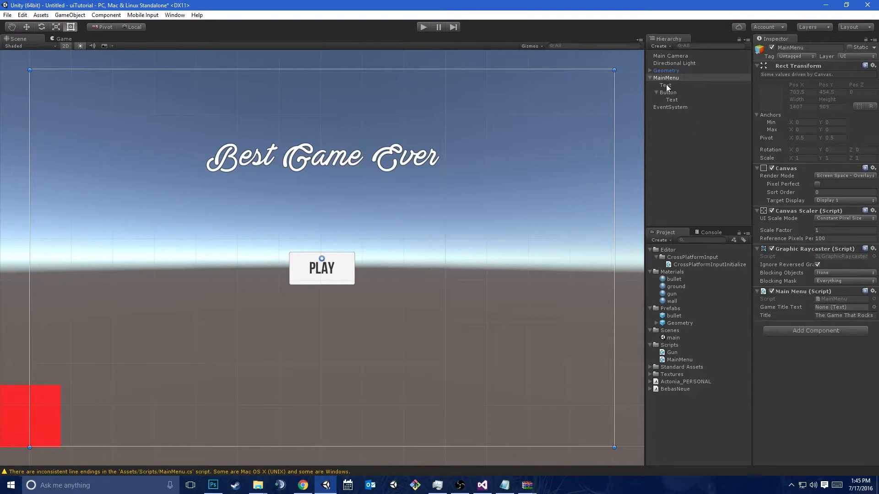
pyautogui.moveTo(673, 87); pyautogui.dragTo(841, 309)
pyautogui.click(423, 28)
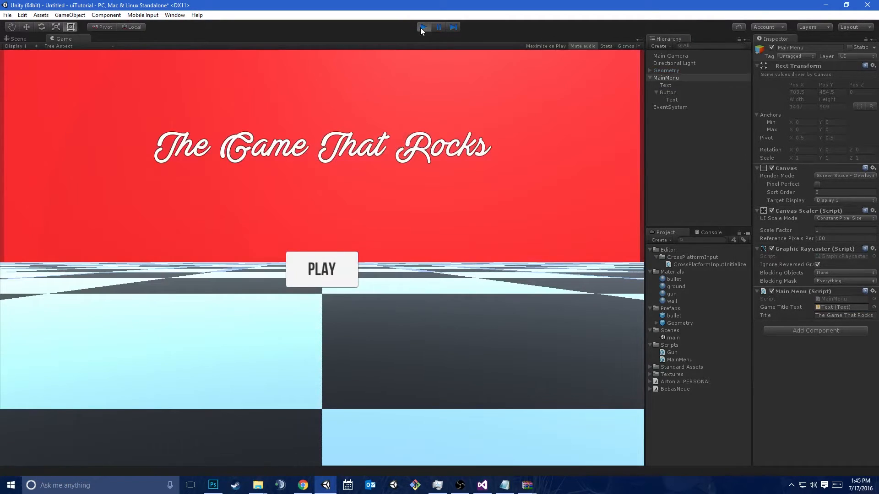
pyautogui.click(423, 27)
# Switch back to Visual Studio, delete the Update method with its comment and auto-format the MainMenu script
pyautogui.click(482, 485)
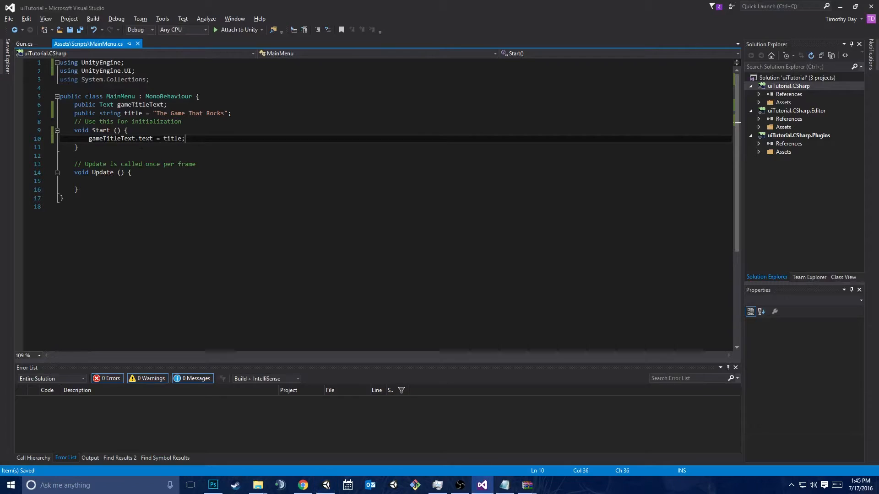
pyautogui.moveTo(91, 190); pyautogui.dragTo(155, 146)
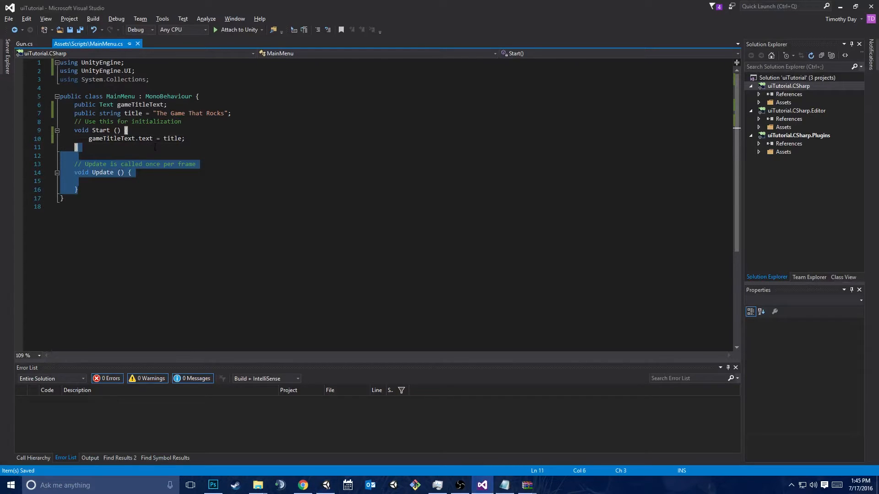
pyautogui.hotkey('ctrl', 'k')
pyautogui.hotkey('ctrl', 'd')
pyautogui.press('Delete')
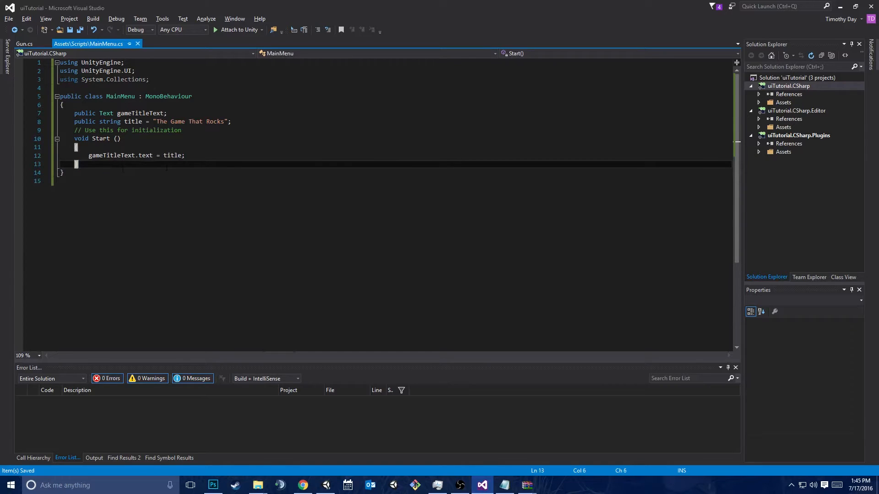
# Add an empty public void method LoadMain() with braces below the Start method
pyautogui.press('Return')
pyautogui.press('Return')
pyautogui.write('public void ')
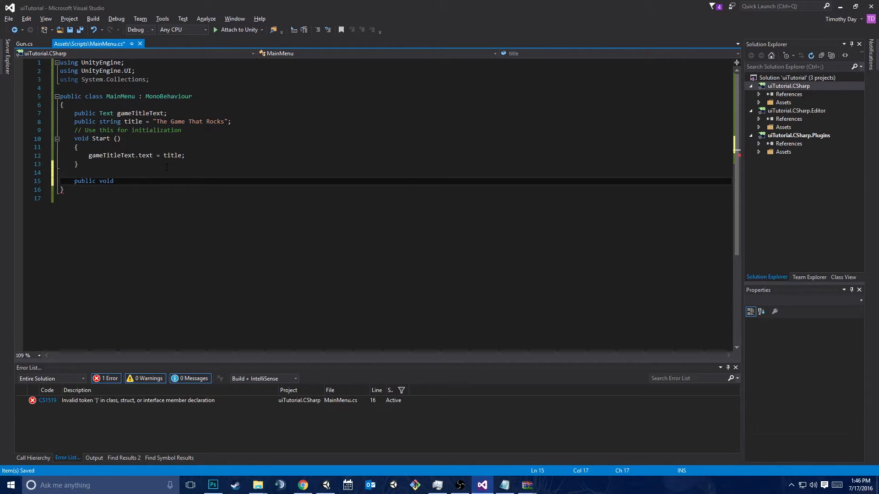
pyautogui.write('LoadNext')
pyautogui.press('BackSpace')
pyautogui.press('BackSpace')
pyautogui.press('BackSpace')
pyautogui.press('BackSpace')
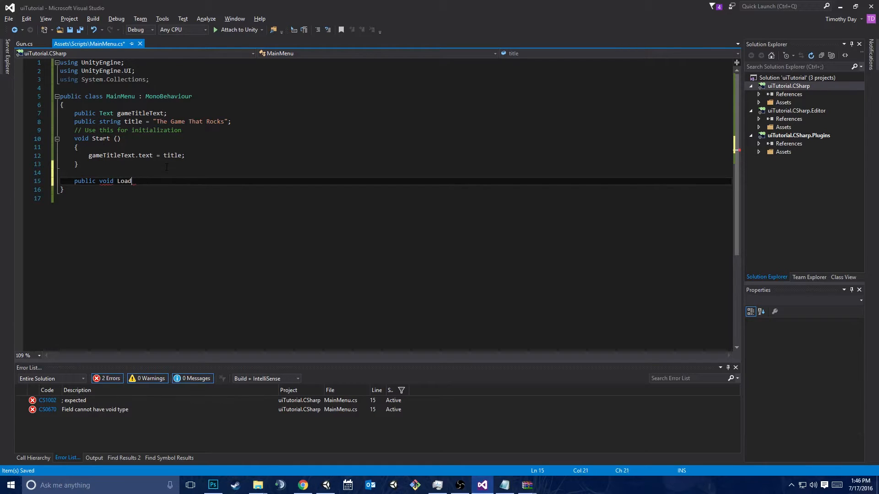
pyautogui.write('Main()')
pyautogui.press('Return')
pyautogui.write('{')
pyautogui.press('Return')
# Insert the directive "using UnityEngine.SceneManagement;" directly below "using UnityEngine;"
pyautogui.press('Up')
pyautogui.press('Up')
pyautogui.press('Up')
pyautogui.press('Up')
pyautogui.press('Up')
pyautogui.press('Up')
pyautogui.press('Up')
pyautogui.press('Up')
pyautogui.press('Up')
pyautogui.press('Up')
pyautogui.press('Up')
pyautogui.press('Up')
pyautogui.press('Up')
pyautogui.press('Up')
pyautogui.press('Up')
pyautogui.press('Up')
pyautogui.hotkey('ctrl', 'Right')
pyautogui.hotkey('ctrl', 'Right')
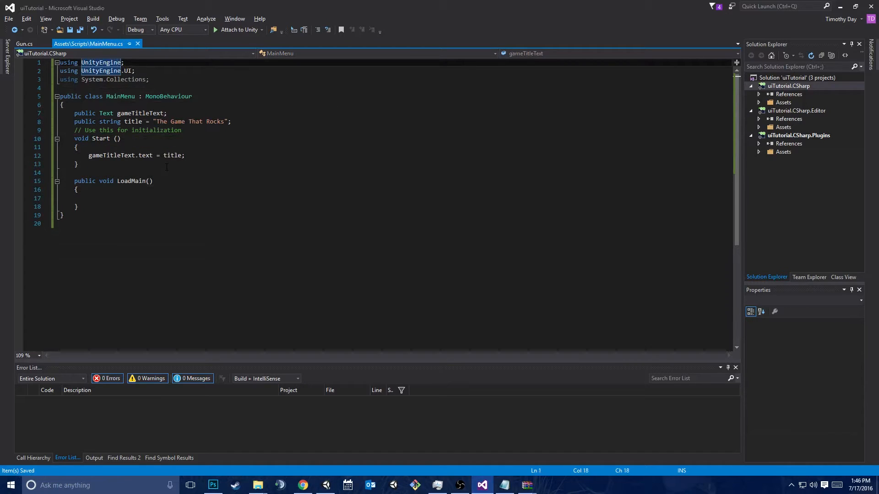
pyautogui.press('End')
pyautogui.press('Return')
pyautogui.write('usin')
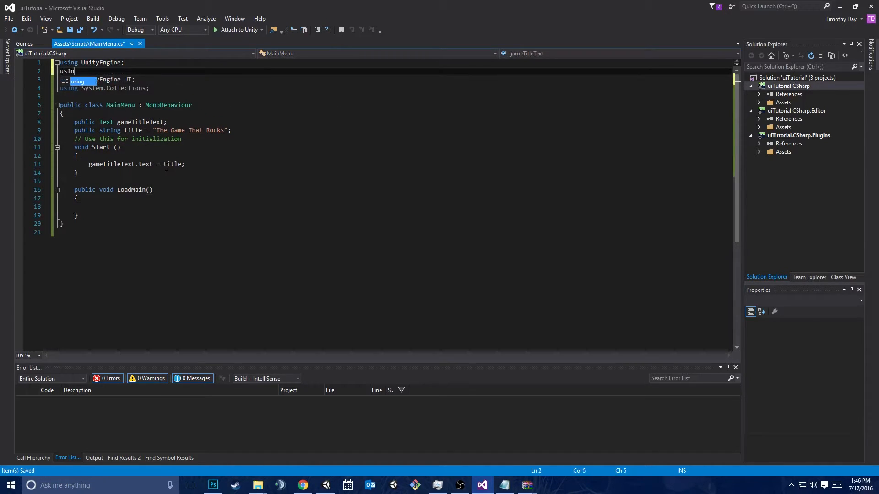
pyautogui.write('g S')
pyautogui.press('BackSpace')
pyautogui.write('Un')
pyautogui.press('Tab')
pyautogui.write('.Sce')
pyautogui.press('Tab')
pyautogui.write(';')
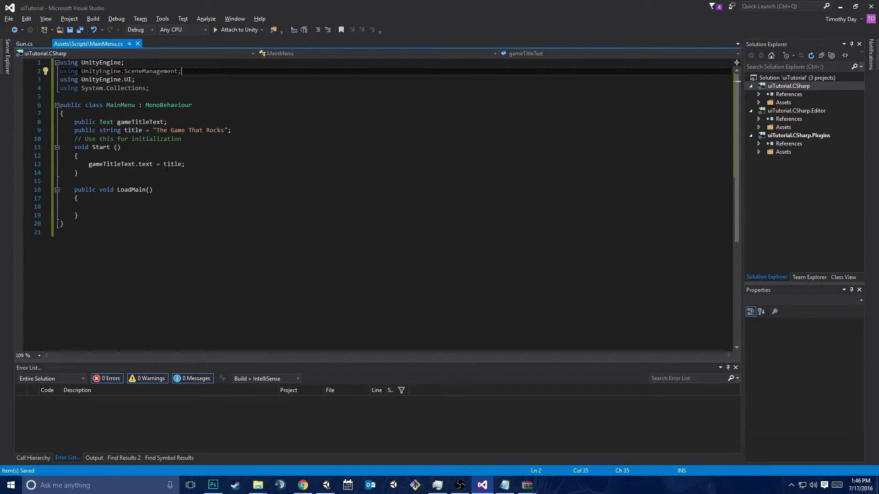
# Place the text cursor on the empty line inside the LoadMain method's body
pyautogui.press('Down')
pyautogui.press('Down')
pyautogui.press('Down')
pyautogui.press('Down')
pyautogui.press('Down')
pyautogui.press('Down')
pyautogui.press('Down')
pyautogui.press('Down')
pyautogui.press('Down')
pyautogui.press('Down')
pyautogui.press('Down')
pyautogui.press('Down')
pyautogui.press('Down')
pyautogui.press('Down')
pyautogui.press('Down')
pyautogui.press('Down')
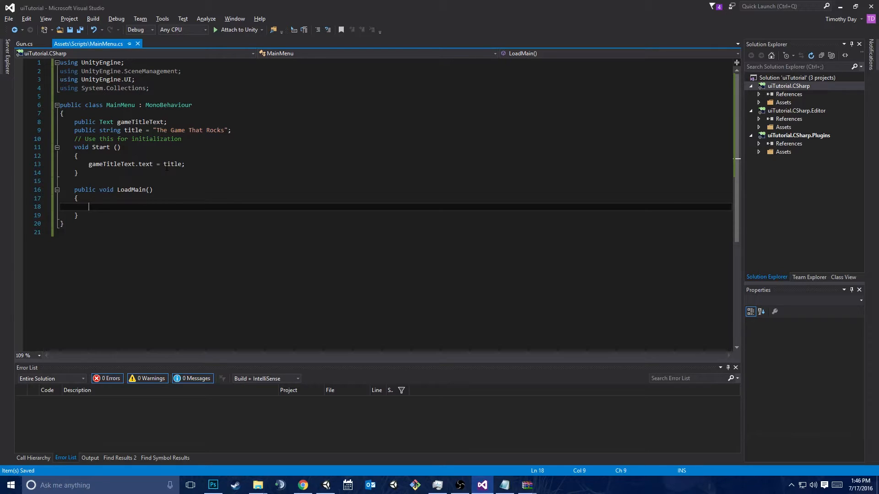
# Write the statement SceneManager.LoadScene("main"); inside the LoadMain method and save the MainMenu script
pyautogui.write('Sc')
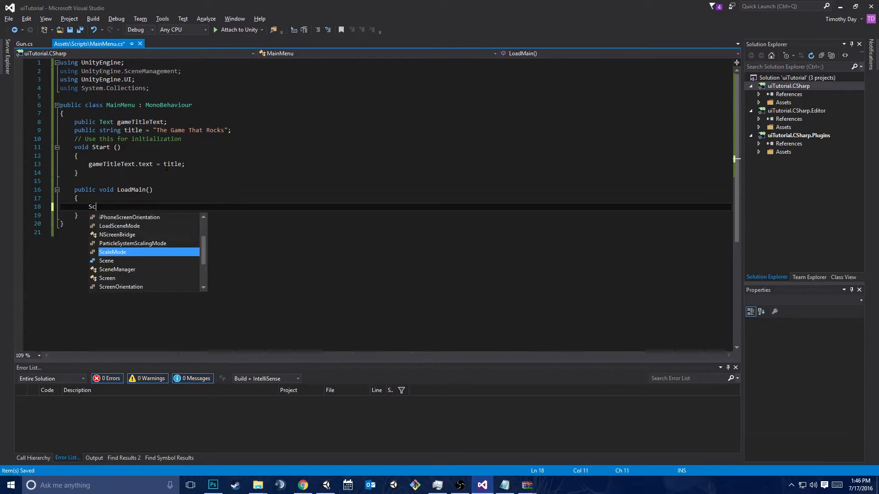
pyautogui.write('eneManager.Lo')
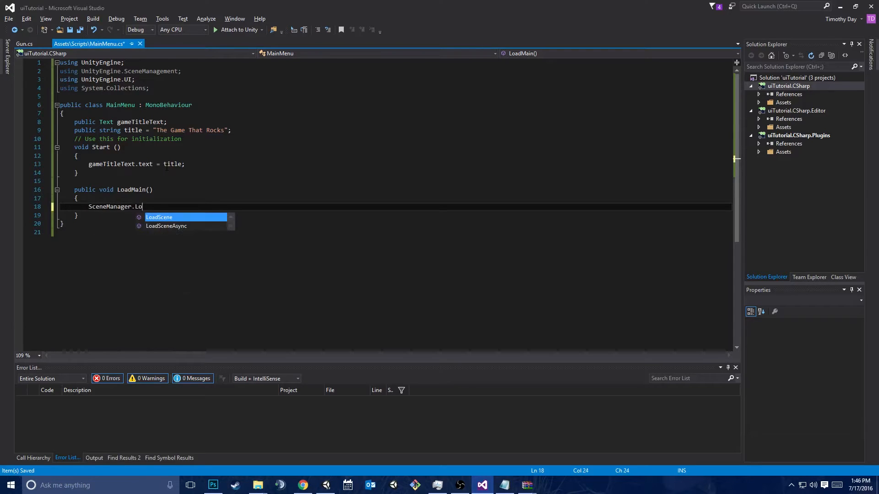
pyautogui.write('adScene("main");')
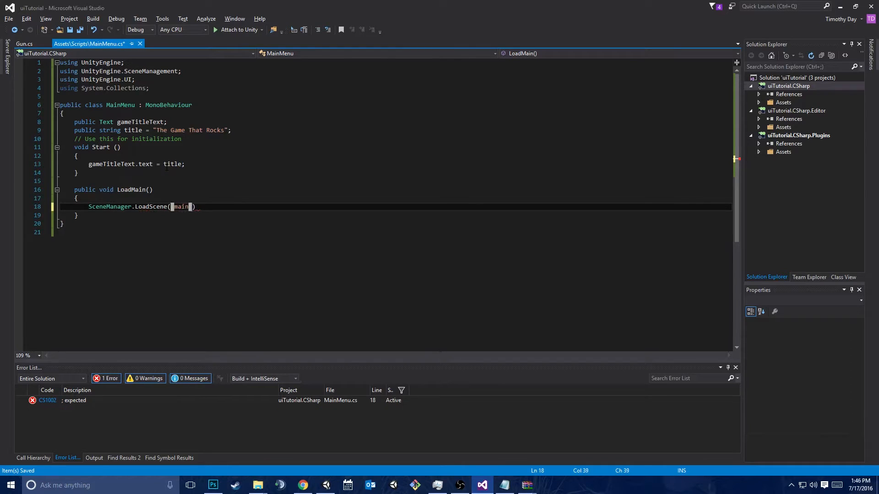
pyautogui.hotkey('ctrl', 's')
# Switch to Unity and select the Button under MainMenu so that its On Click list is in view
pyautogui.hotkey('alt', 'Tab')
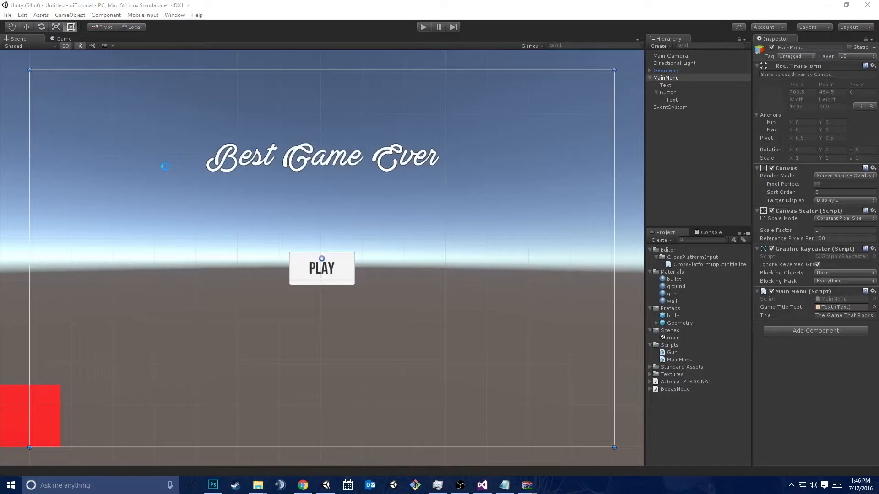
pyautogui.click(669, 93)
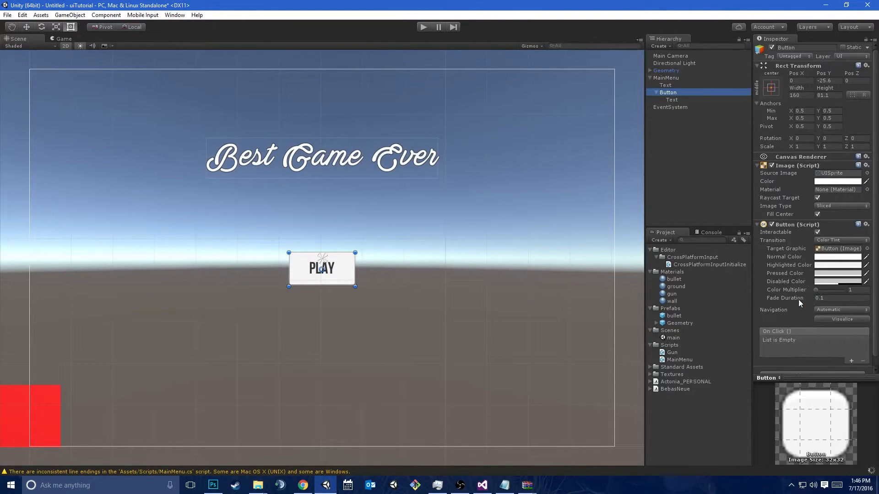
pyautogui.scroll(-1, 799, 300)
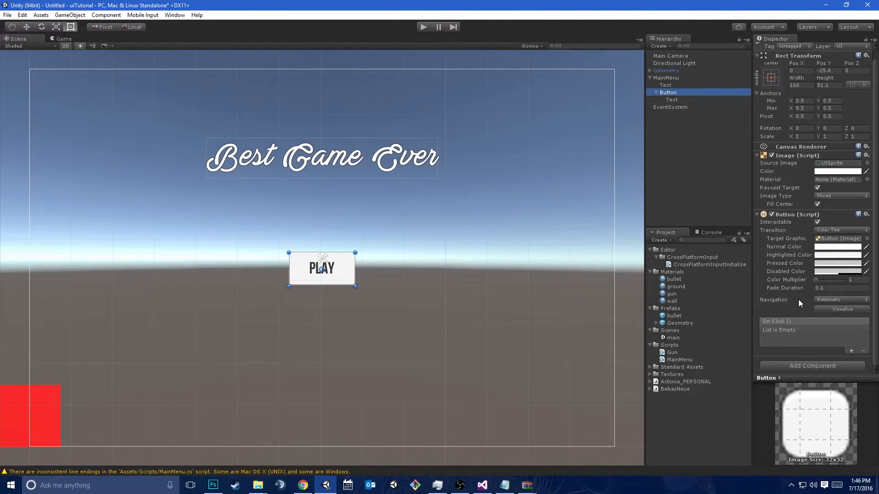
pyautogui.click(851, 351)
pyautogui.moveTo(669, 93); pyautogui.dragTo(779, 340)
pyautogui.click(838, 331)
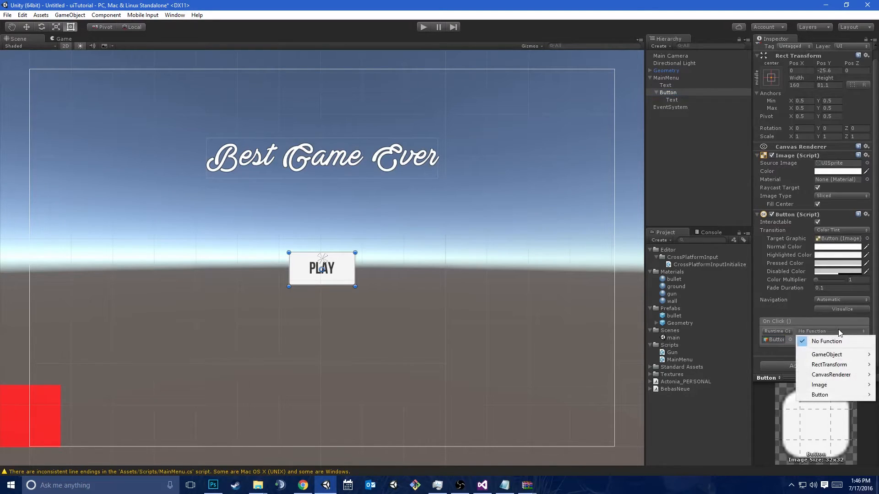
pyautogui.click(771, 351)
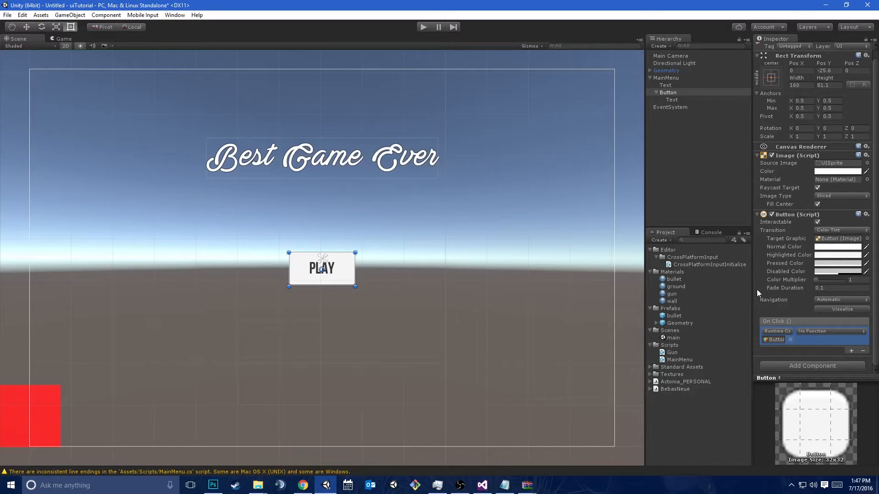
pyautogui.moveTo(755, 293); pyautogui.dragTo(622, 293)
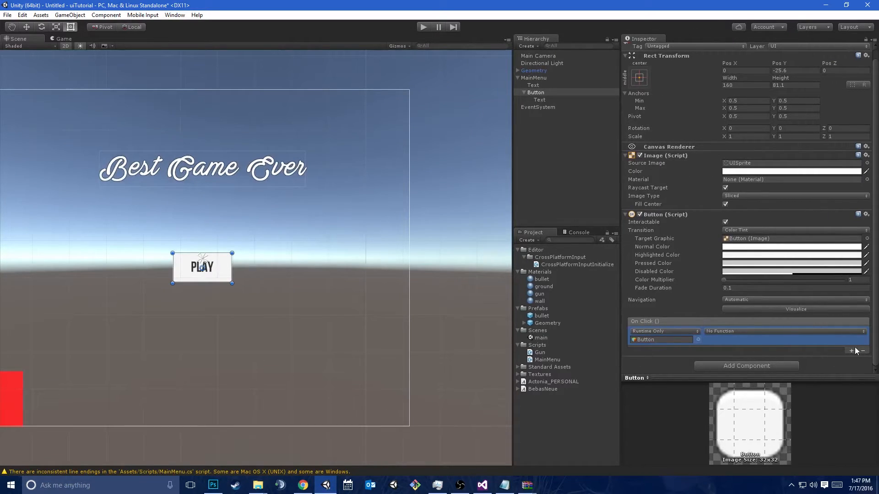
pyautogui.click(862, 351)
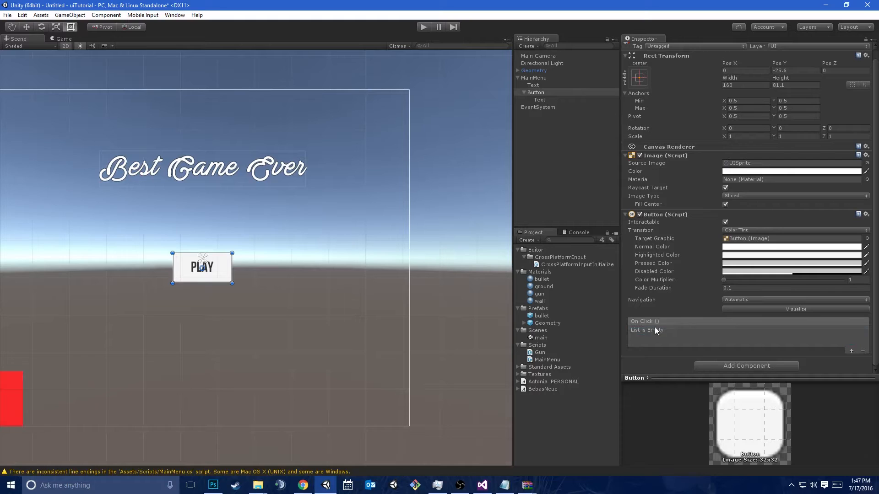
pyautogui.click(725, 222)
pyautogui.click(725, 222)
# Add an On Click entry to the Button, assign the MainMenu object as its target and choose the function MainMenu.LoadMain()
pyautogui.click(851, 352)
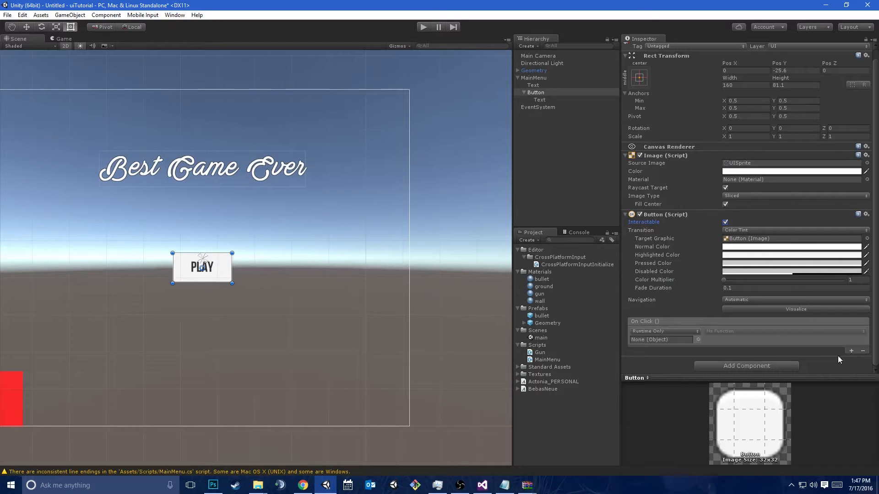
pyautogui.click(837, 339)
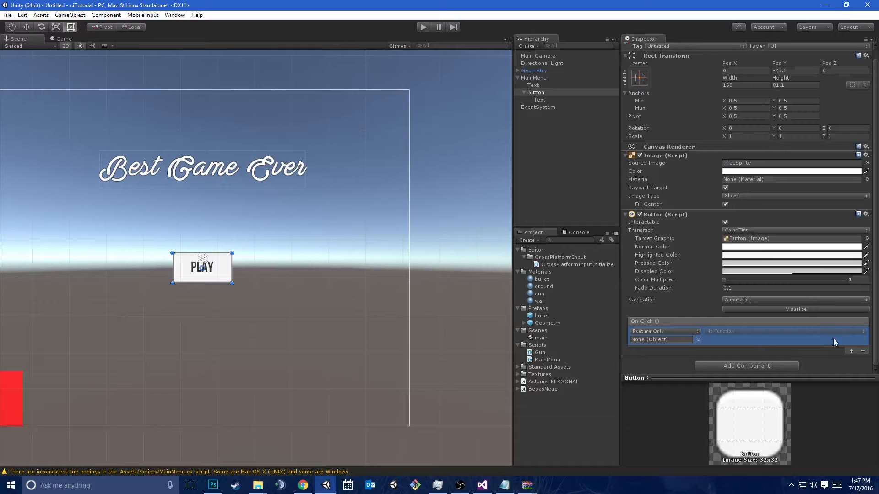
pyautogui.moveTo(543, 78); pyautogui.dragTo(678, 344)
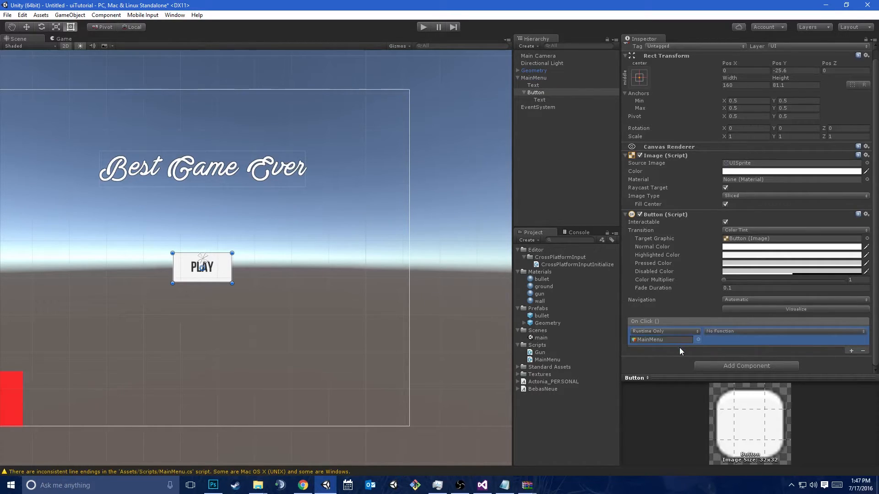
pyautogui.click(730, 333)
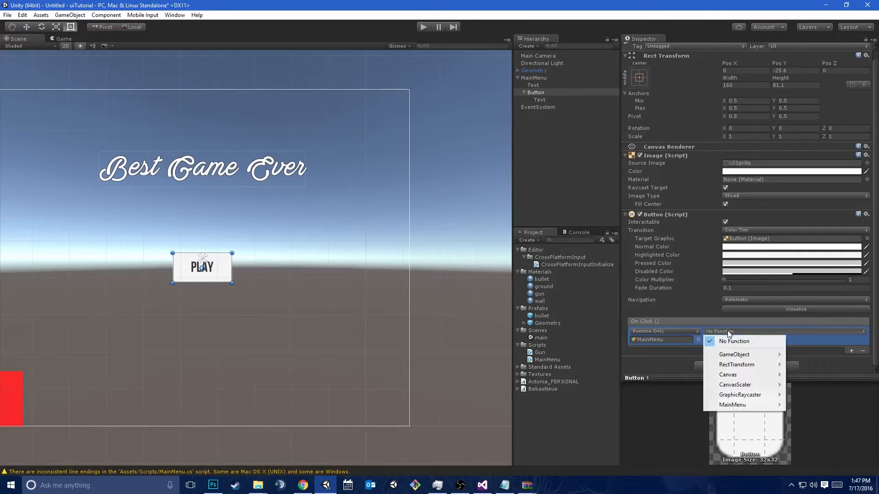
pyautogui.moveTo(728, 354)
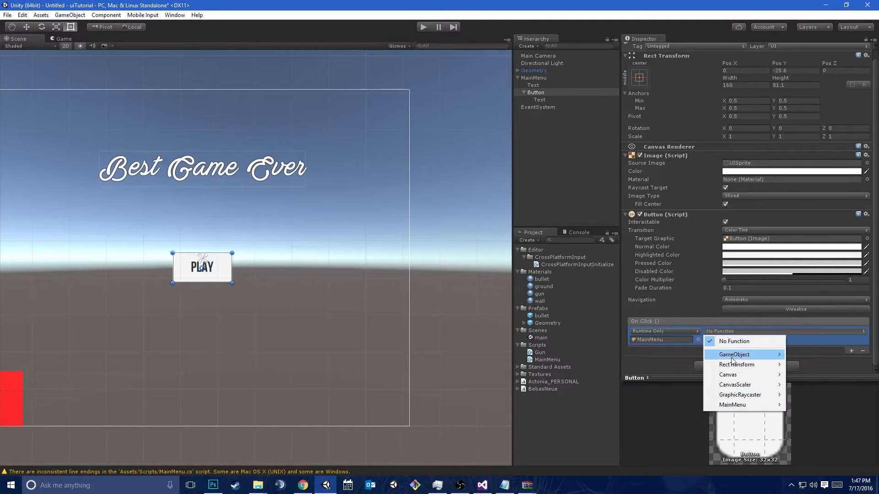
pyautogui.moveTo(729, 396)
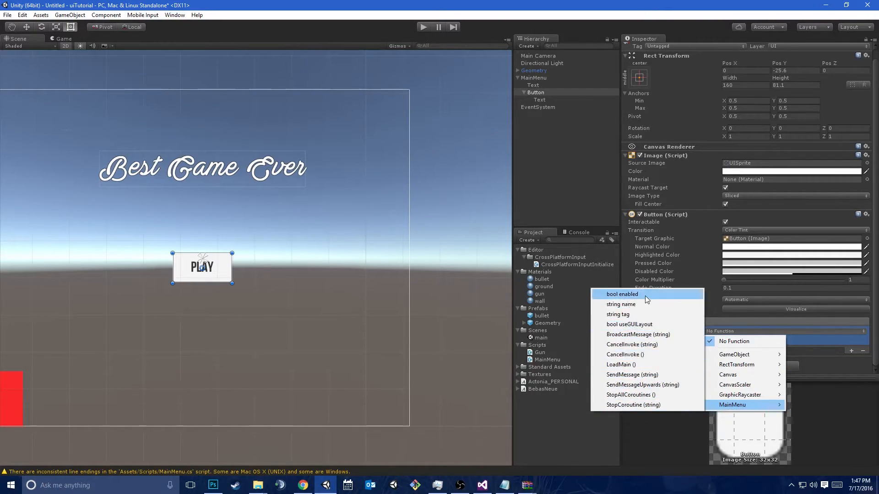
pyautogui.click(636, 365)
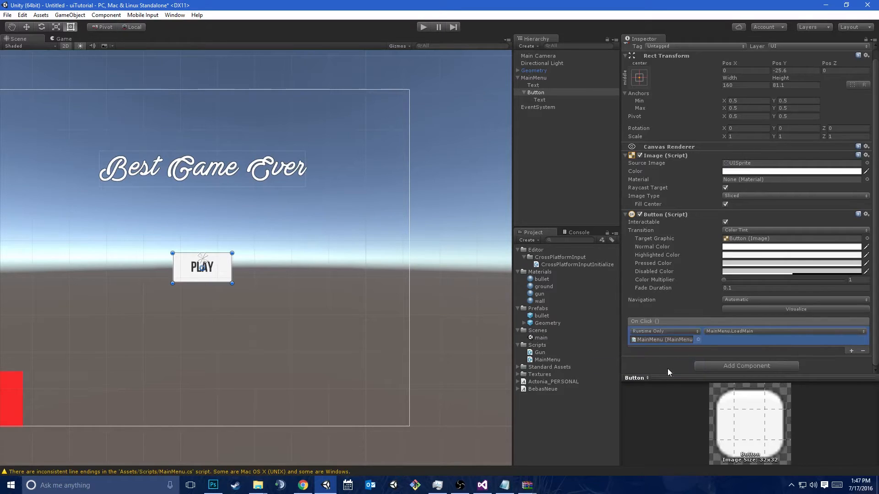
# Play-test the scene by starting the game from the menu's Play button, firing several shots, and stop play mode
pyautogui.click(420, 28)
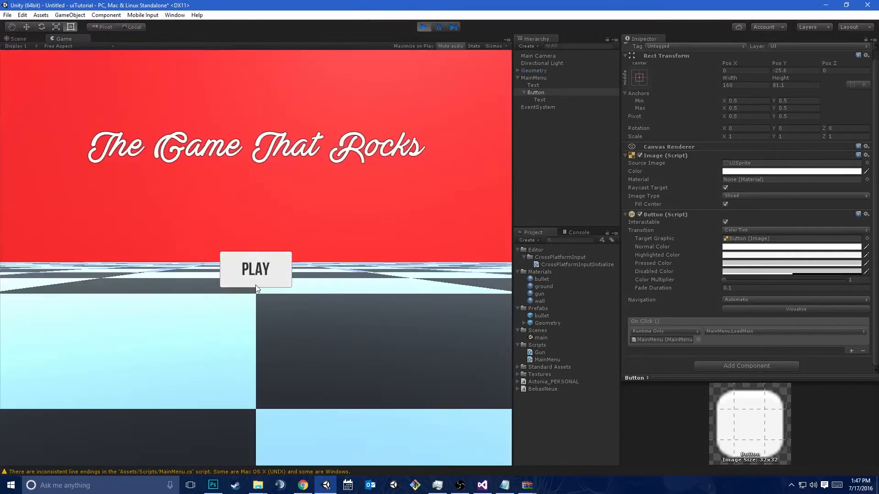
pyautogui.click(265, 269)
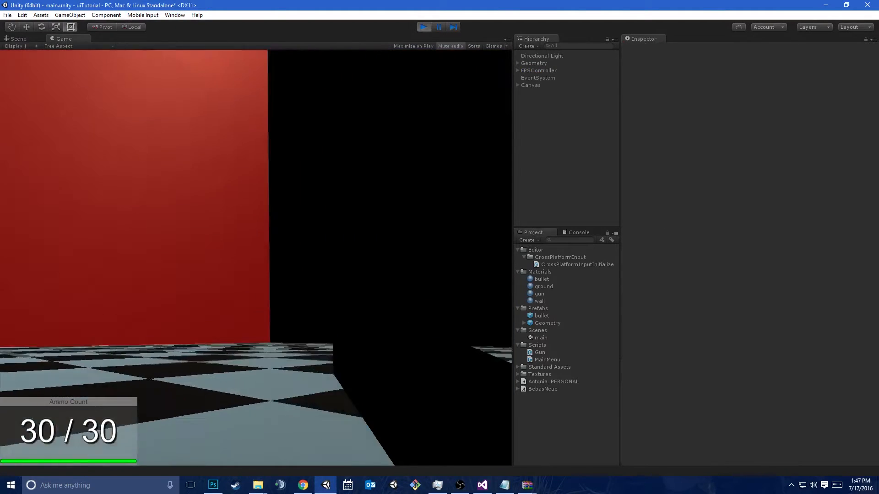
pyautogui.click(256, 257)
pyautogui.click(256, 258)
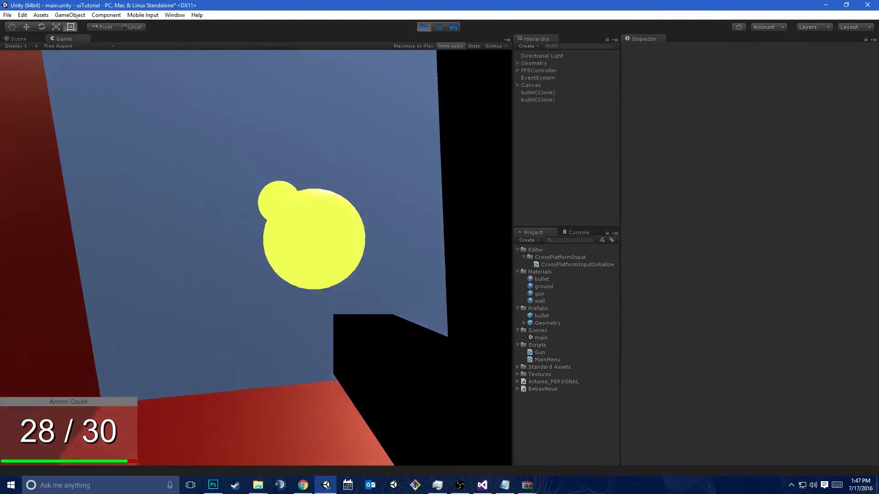
pyautogui.click(256, 258)
pyautogui.click(255, 257)
pyautogui.click(256, 257)
pyautogui.click(256, 258)
pyautogui.click(255, 258)
pyautogui.click(256, 258)
pyautogui.click(256, 257)
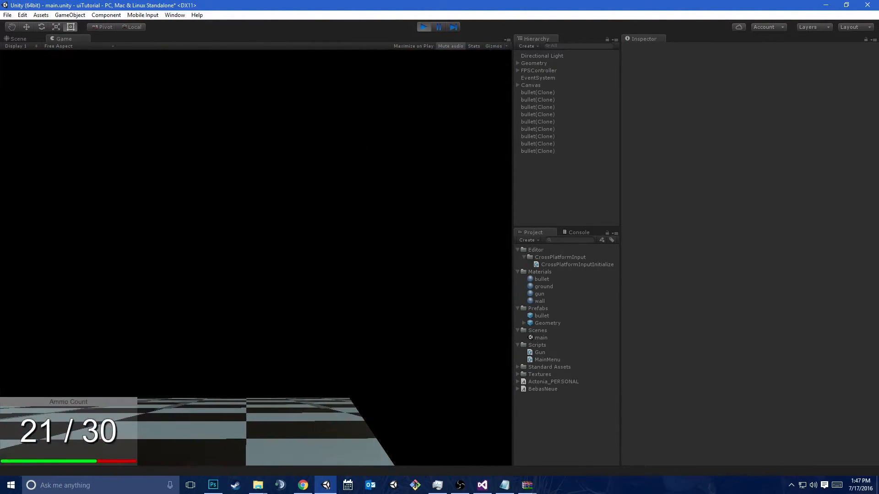
pyautogui.hotkey('ctrl', 'p')
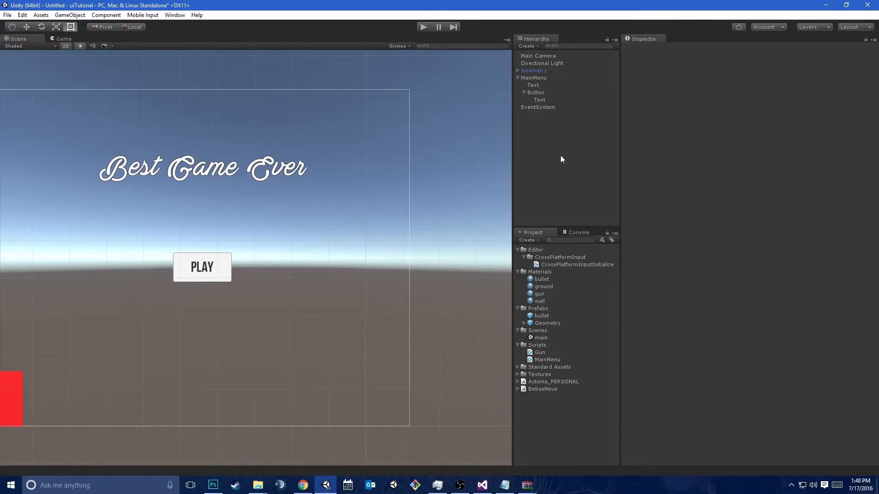
# Open the Build Settings and add the open scene to the build, saving it as mainMenu in the Scenes folder
pyautogui.click(23, 15)
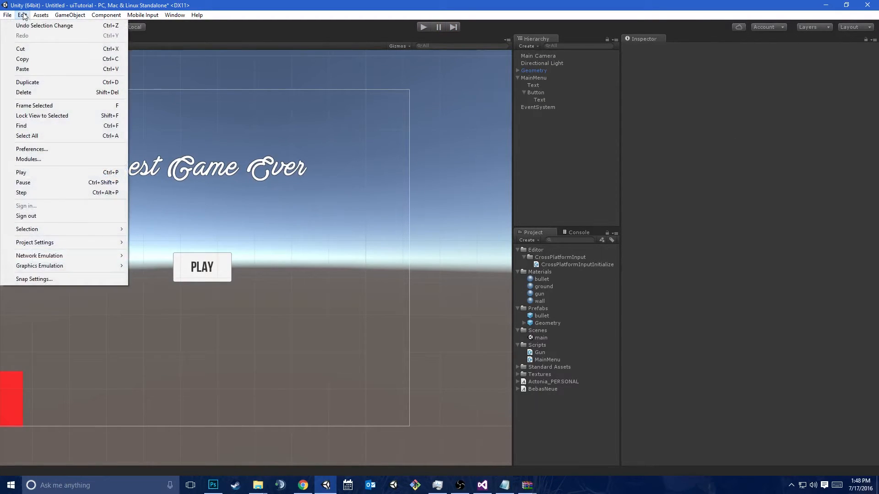
pyautogui.click(23, 15)
pyautogui.click(19, 16)
pyautogui.click(18, 16)
pyautogui.click(8, 17)
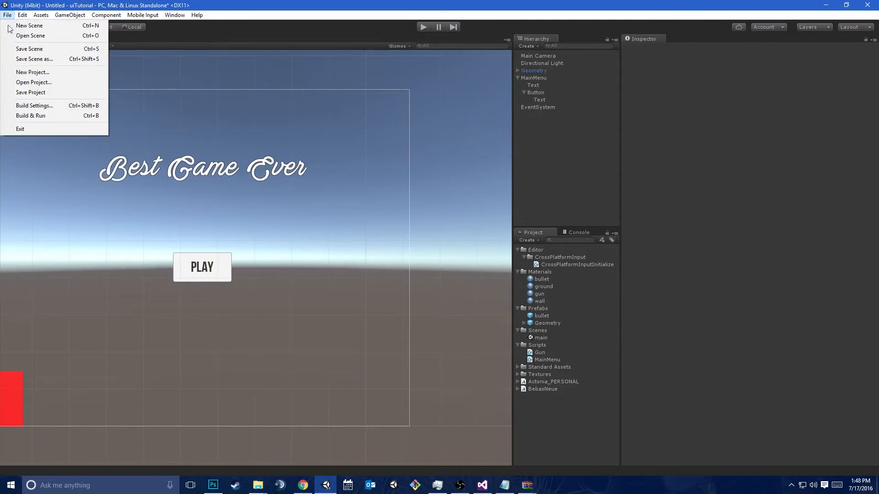
pyautogui.click(34, 106)
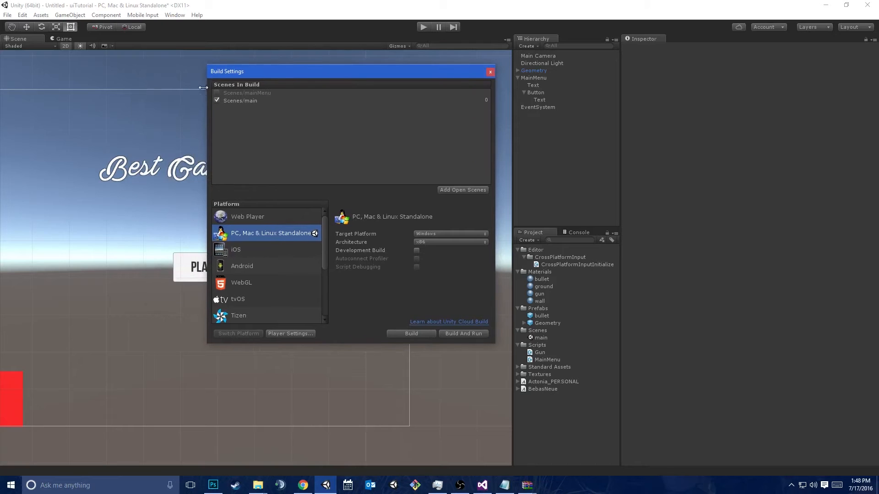
pyautogui.click(218, 94)
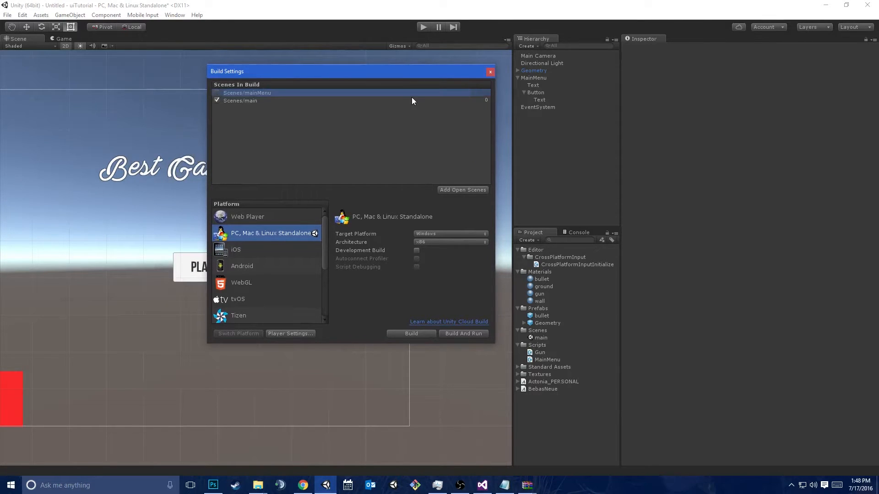
pyautogui.click(472, 190)
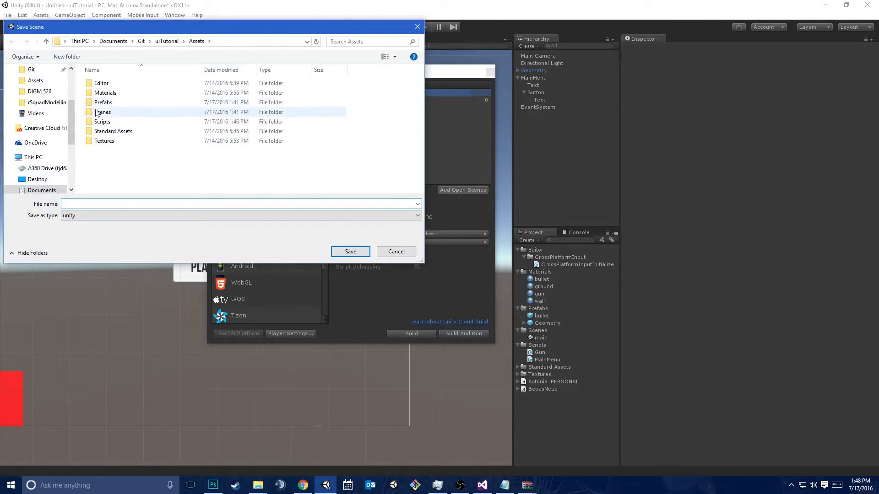
pyautogui.doubleClick(101, 112)
pyautogui.write('mainMenu')
pyautogui.press('Return')
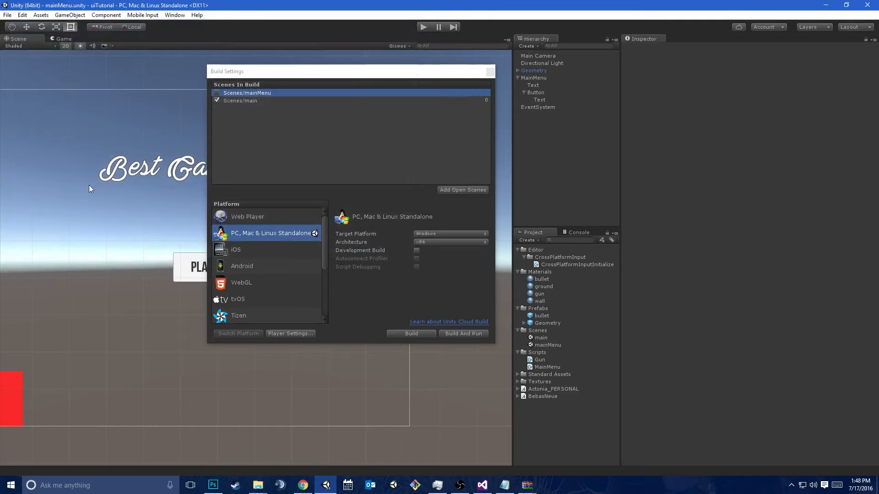
# Remove mainMenu from Scenes In Build, add it again from the project's Scenes folder and place it above main
pyautogui.click(237, 106)
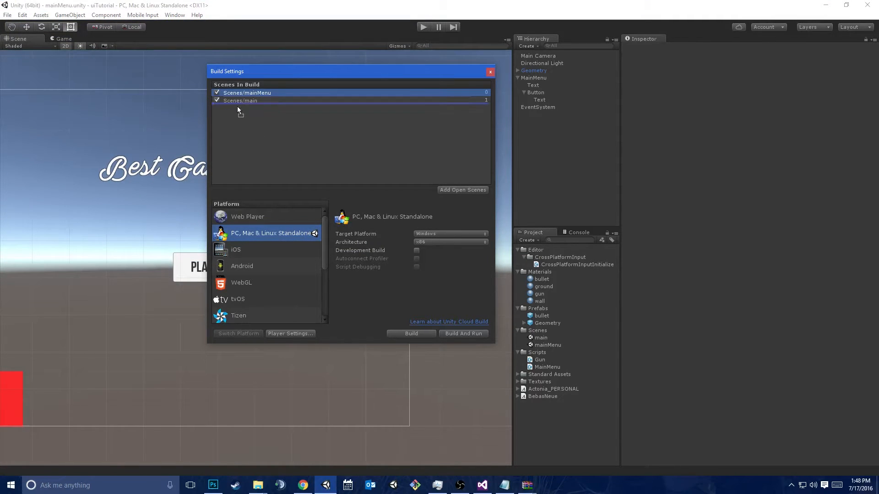
pyautogui.moveTo(236, 92); pyautogui.dragTo(273, 96)
pyautogui.press('Delete')
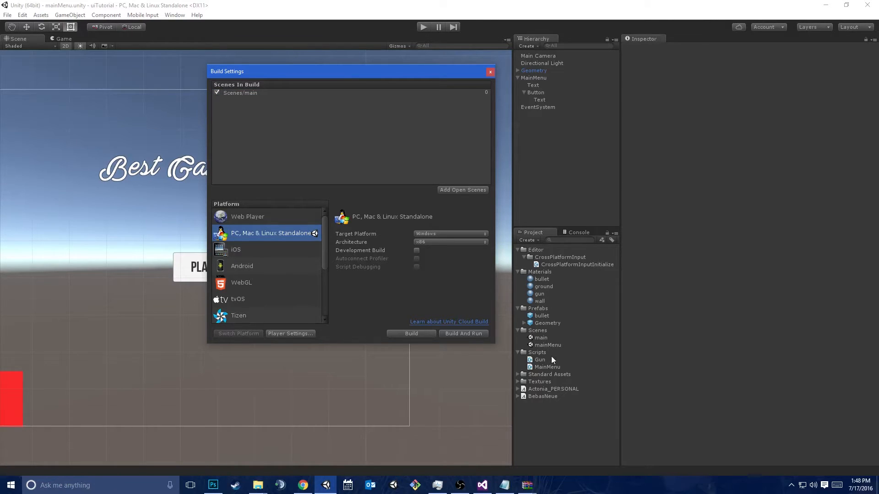
pyautogui.moveTo(547, 347); pyautogui.dragTo(331, 157)
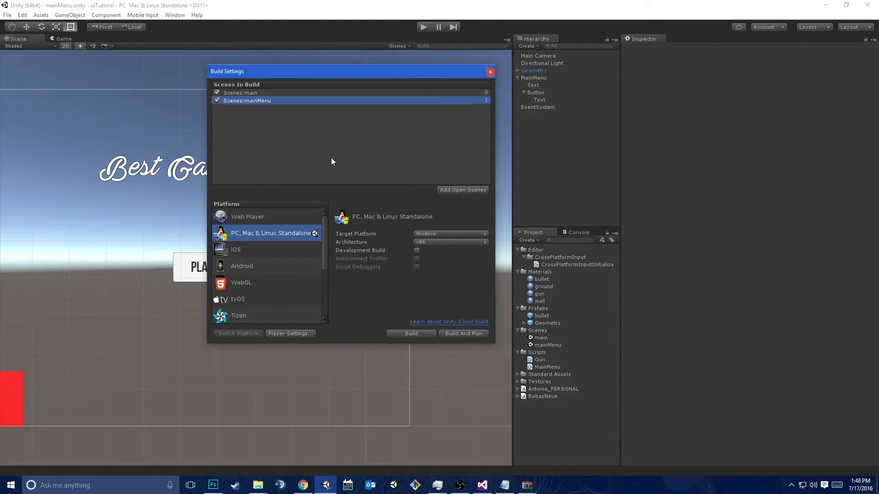
pyautogui.moveTo(251, 103); pyautogui.dragTo(261, 91)
# Remove the main scene from Scenes In Build and close the Build Settings
pyautogui.click(245, 102)
pyautogui.click(289, 138)
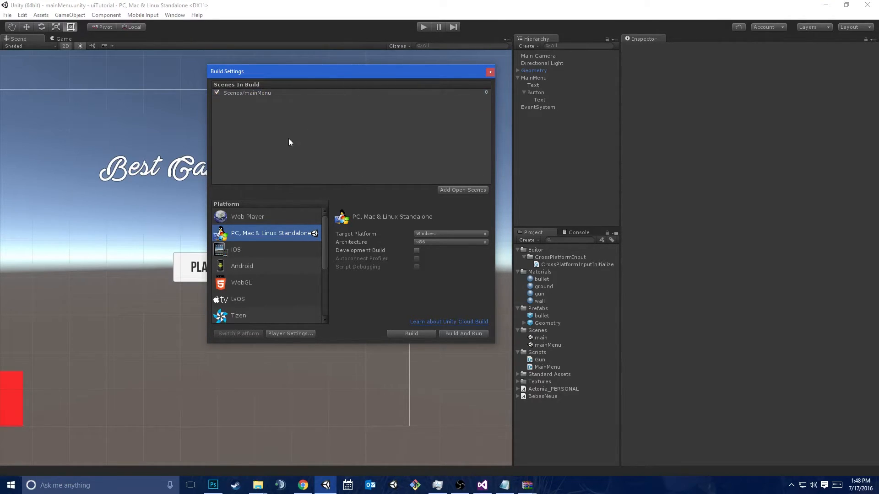
pyautogui.click(490, 72)
# Play-test the menu's Play button without main in the build, check the Console, and stop play mode
pyautogui.click(425, 28)
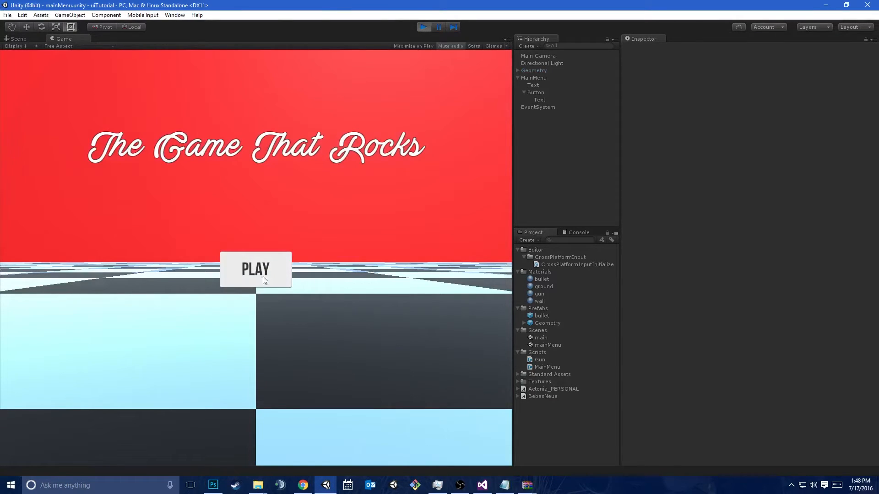
pyautogui.click(264, 280)
pyautogui.click(571, 234)
pyautogui.click(228, 269)
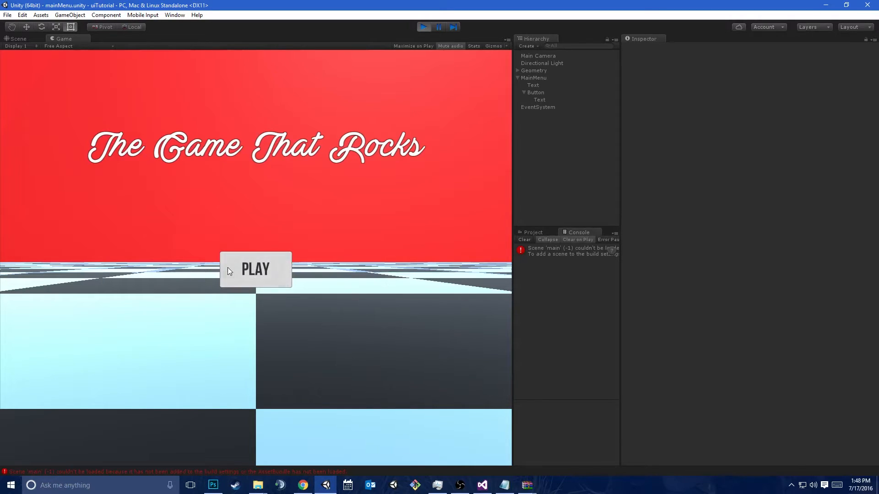
pyautogui.click(418, 27)
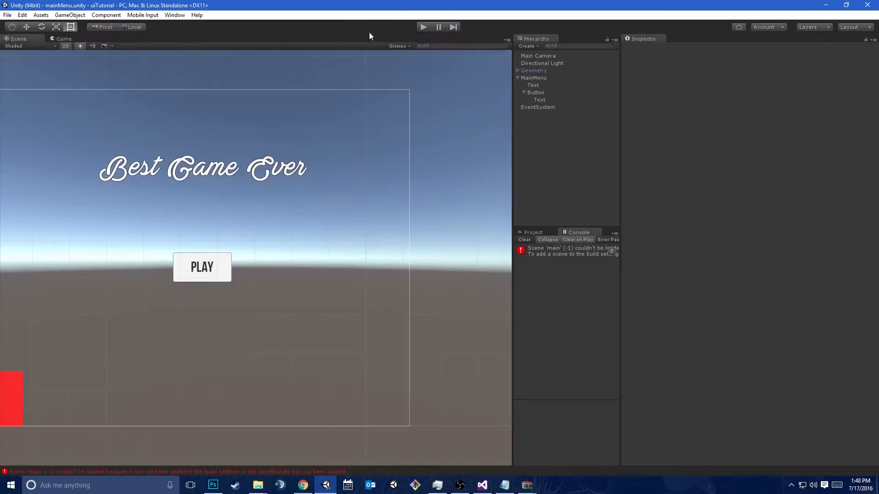
# Add the main scene from the project's Scenes folder below mainMenu in Scenes In Build and close the Build Settings
pyautogui.click(7, 15)
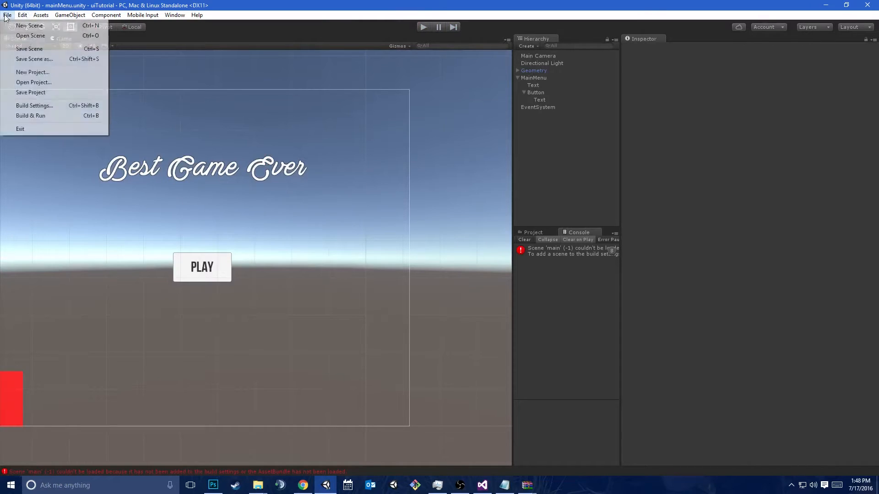
pyautogui.click(32, 106)
pyautogui.click(534, 232)
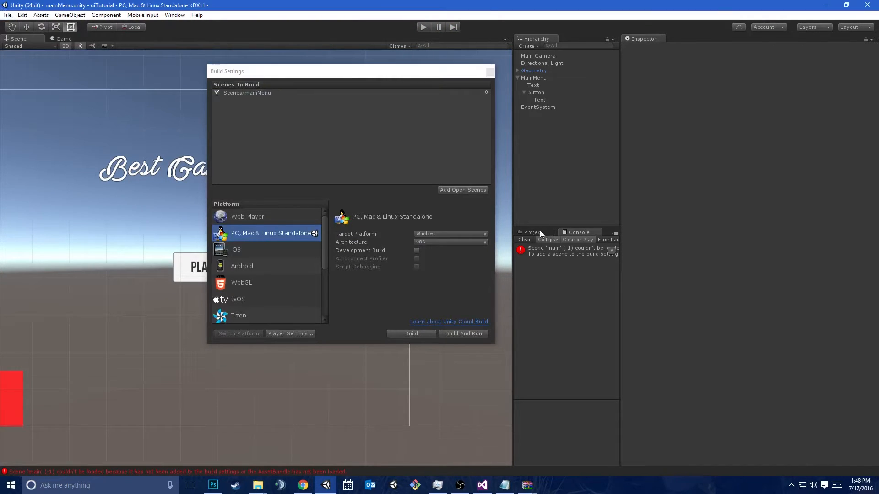
pyautogui.moveTo(540, 338); pyautogui.dragTo(256, 100)
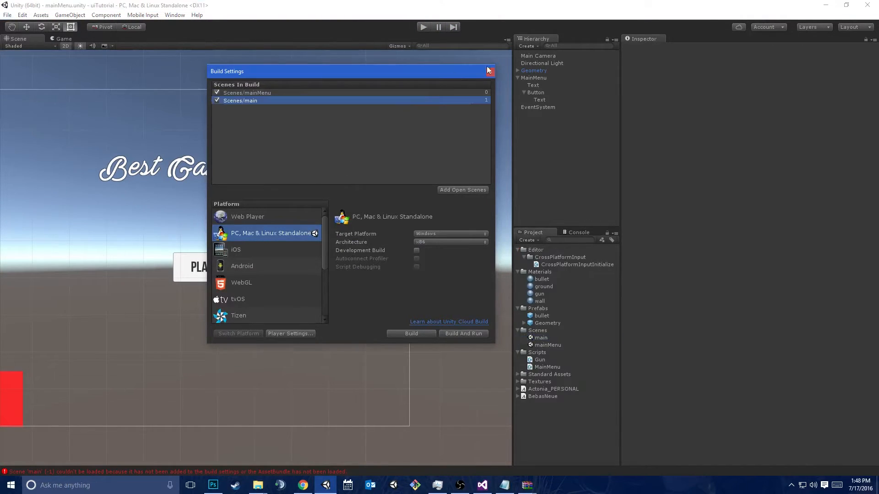
pyautogui.click(490, 71)
# Play-test the menu's Play button, fire shots in the main scene, and stop play mode
pyautogui.click(422, 26)
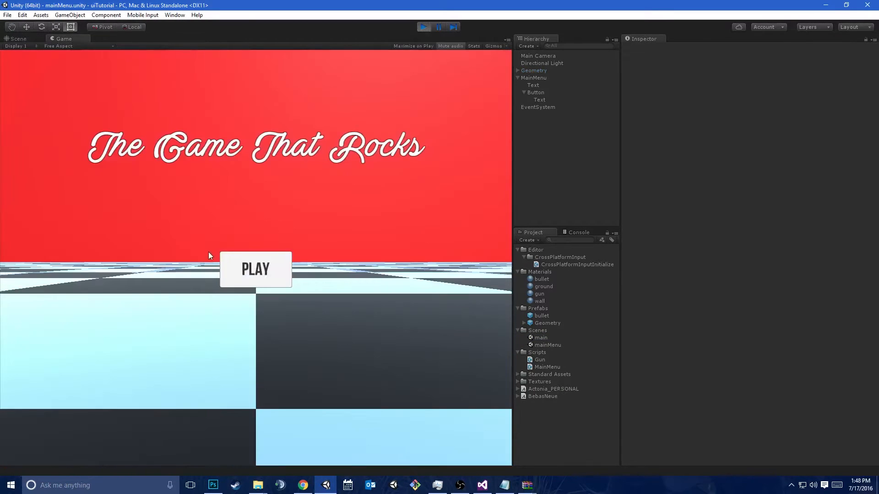
pyautogui.click(265, 268)
pyautogui.click(255, 258)
pyautogui.click(256, 258)
pyautogui.click(256, 257)
pyautogui.click(256, 257)
pyautogui.click(256, 257)
pyautogui.click(256, 258)
pyautogui.click(256, 258)
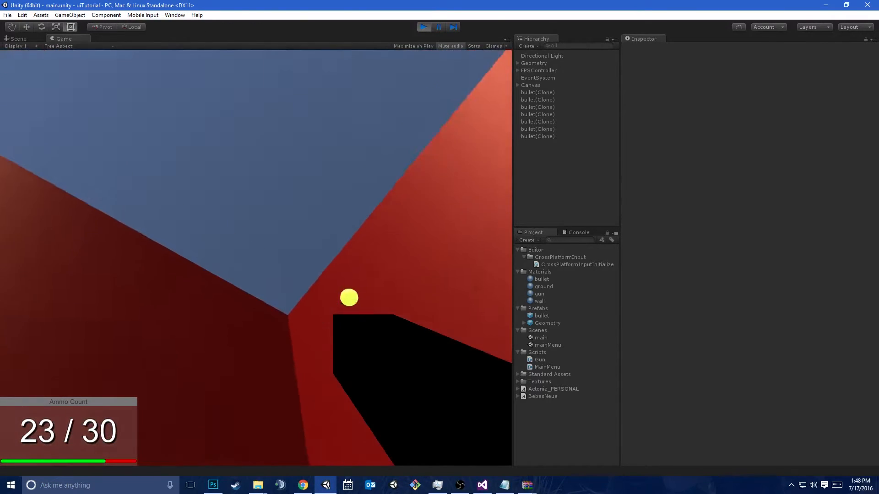
pyautogui.click(256, 258)
pyautogui.click(256, 257)
pyautogui.click(255, 258)
pyautogui.click(256, 258)
pyautogui.click(255, 258)
pyautogui.click(256, 258)
pyautogui.click(256, 258)
pyautogui.click(256, 258)
pyautogui.click(256, 258)
pyautogui.click(256, 257)
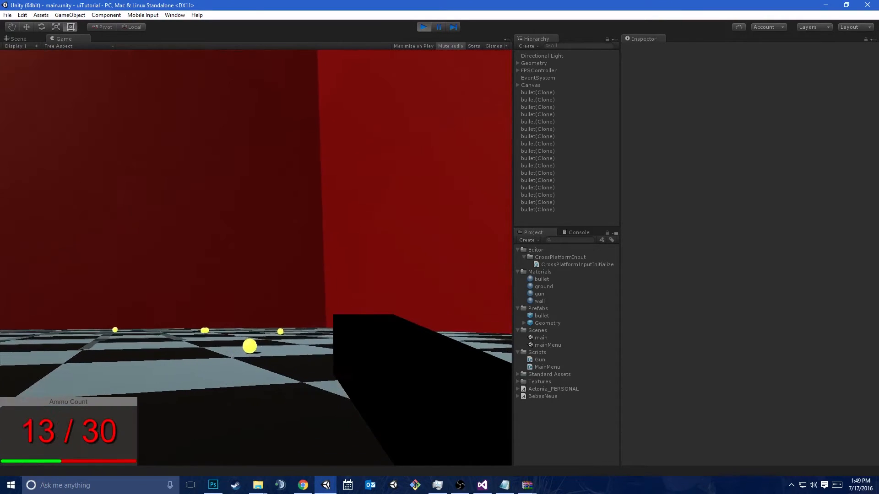
pyautogui.hotkey('ctrl', 'p')
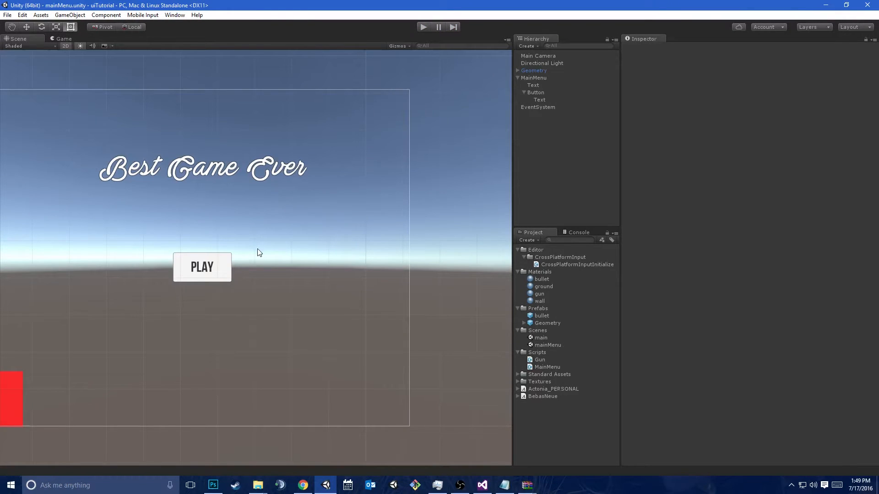
# Widen the Scene view, then build and run the game
pyautogui.moveTo(357, 106); pyautogui.dragTo(454, 103, button='middle')
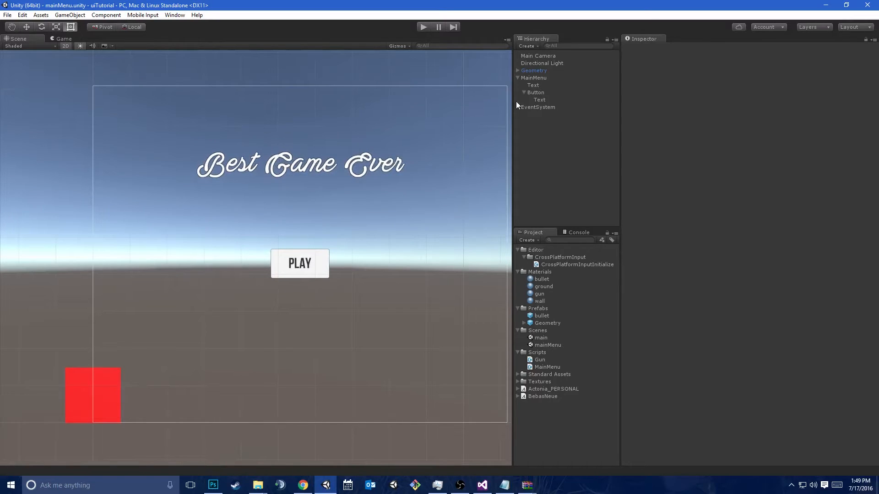
pyautogui.moveTo(512, 113); pyautogui.dragTo(607, 113)
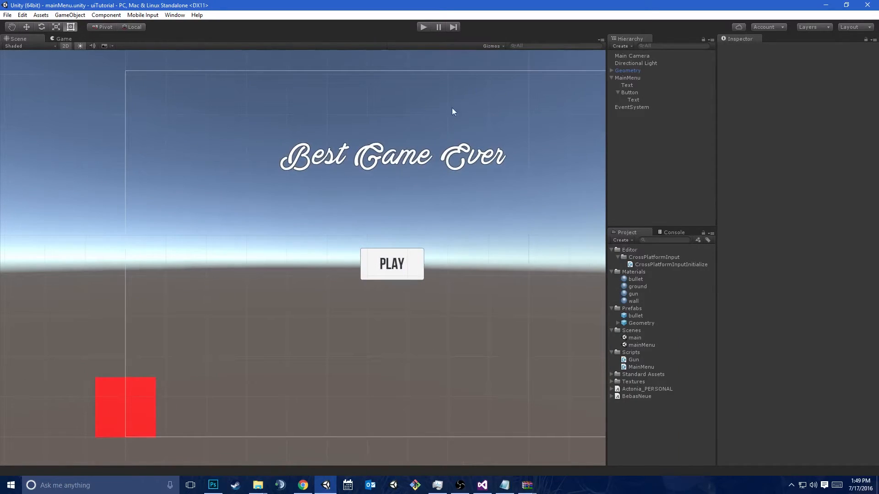
pyautogui.click(7, 14)
pyautogui.click(69, 117)
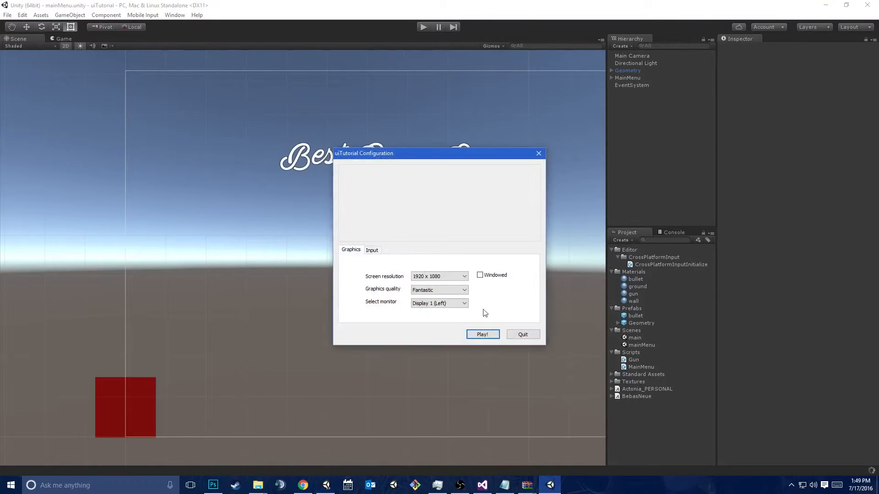
# Configure the built game to run windowed at 1024 x 768 and launch it
pyautogui.click(479, 275)
pyautogui.click(463, 277)
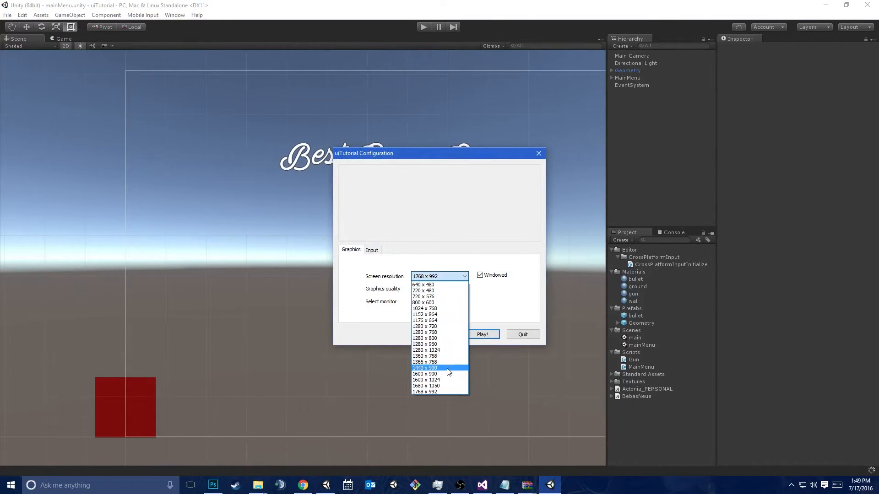
pyautogui.click(428, 309)
pyautogui.click(473, 336)
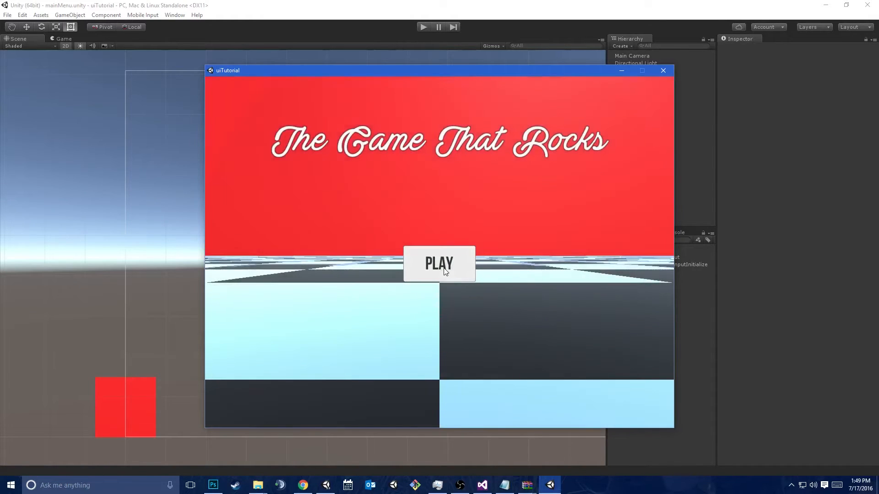
# Test the built game by starting it from its menu and firing shots, then close the game window
pyautogui.click(439, 263)
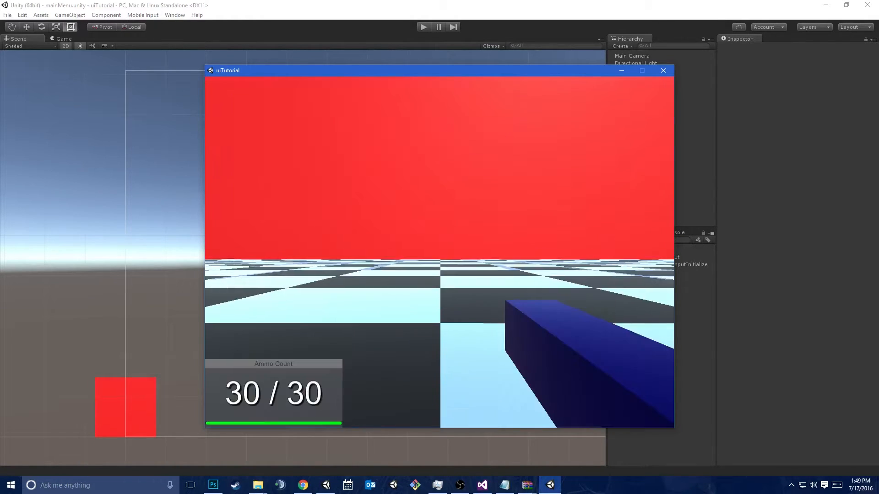
pyautogui.click(440, 252)
pyautogui.click(440, 252)
pyautogui.click(439, 252)
pyautogui.click(439, 252)
pyautogui.click(439, 252)
pyautogui.click(439, 253)
pyautogui.click(440, 252)
pyautogui.click(440, 252)
pyautogui.click(439, 252)
pyautogui.click(440, 252)
pyautogui.click(439, 252)
pyautogui.press('Escape')
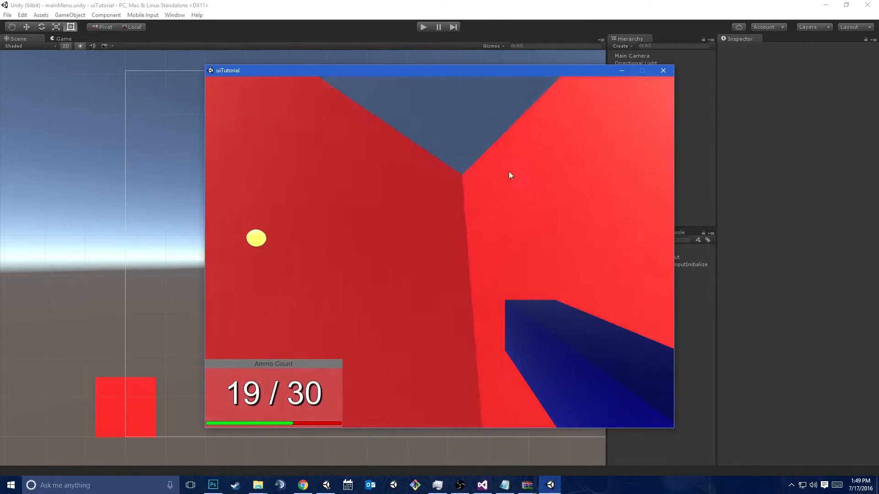
pyautogui.click(663, 70)
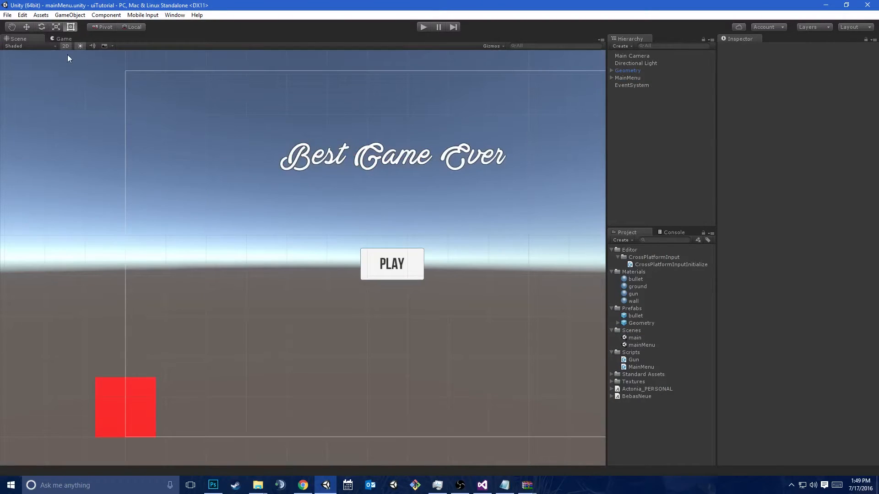
# Show the Game view and inspect the MainMenu script's code
pyautogui.click(63, 38)
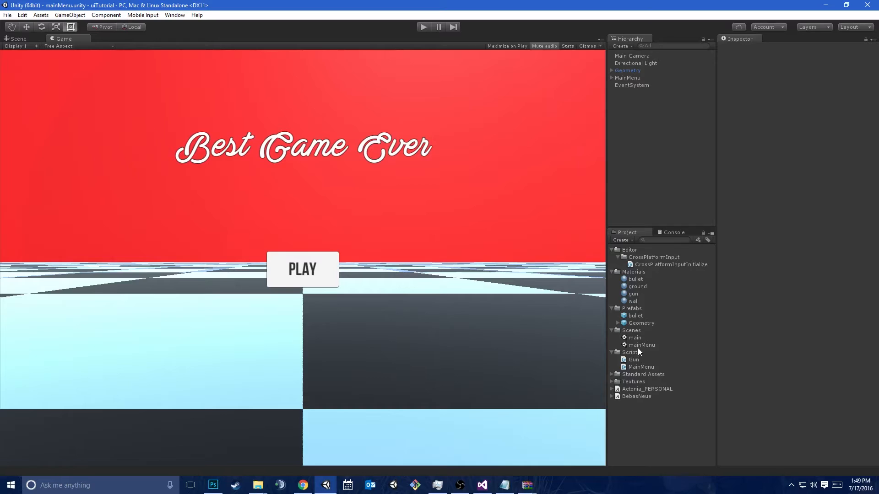
pyautogui.click(632, 366)
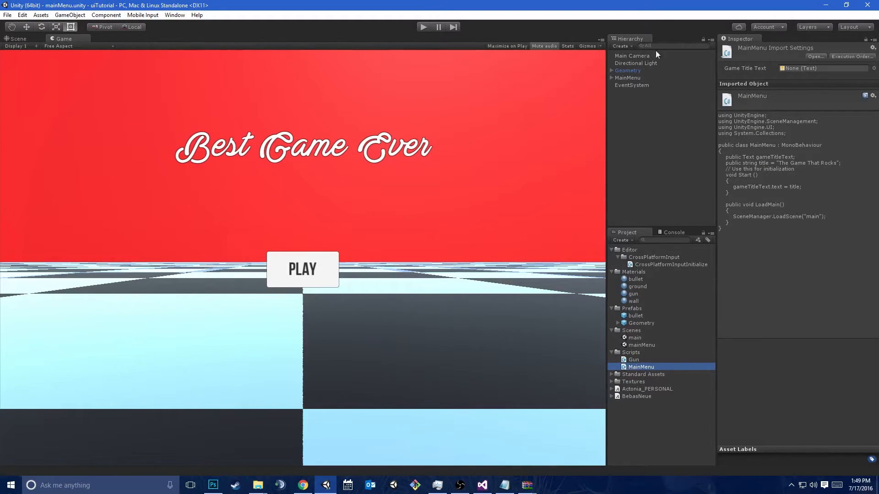
pyautogui.click(636, 116)
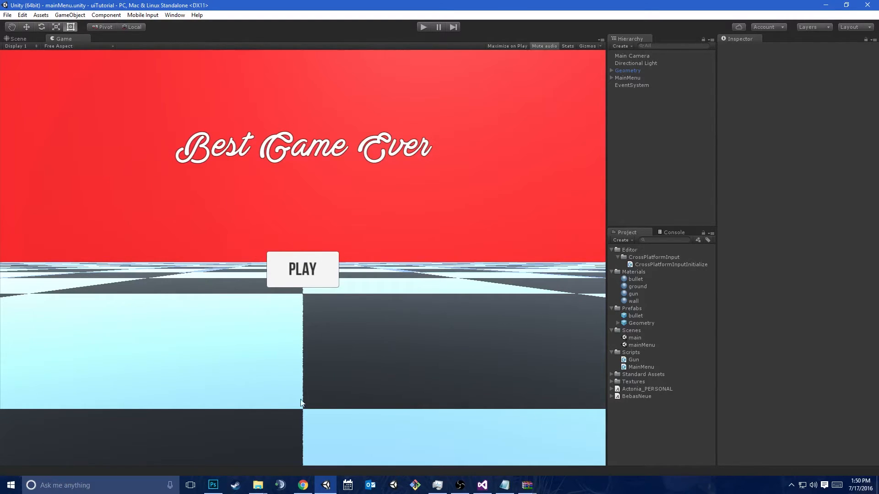
# Switch to Chrome and show the Kenney Game Icons page at kenney.nl/assets/game-icons
pyautogui.moveTo(303, 485)
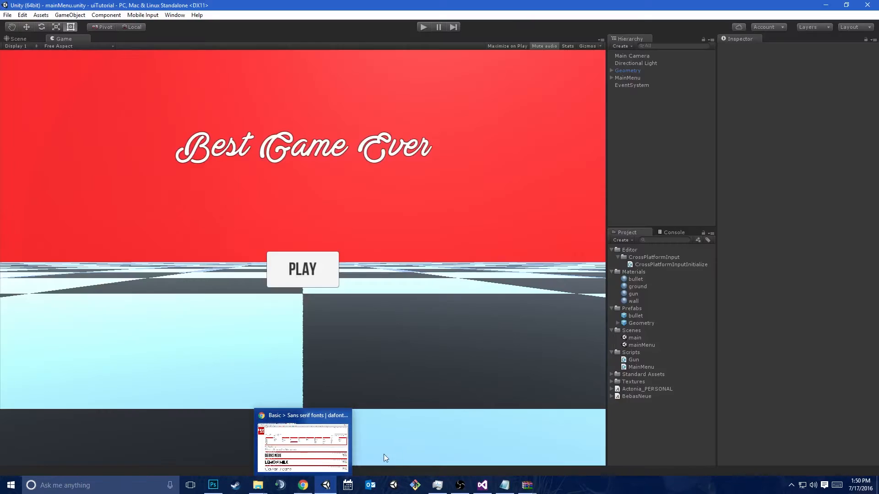
pyautogui.click(304, 451)
pyautogui.click(23, 5)
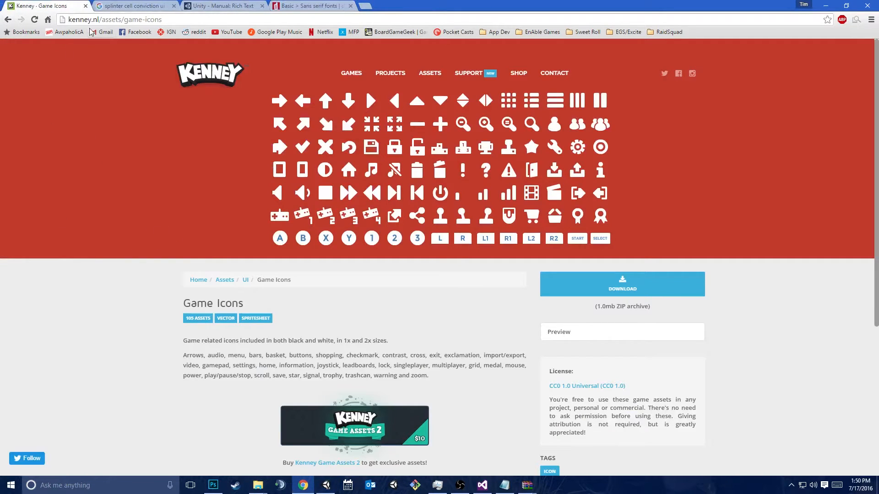
pyautogui.moveTo(70, 19); pyautogui.dragTo(121, 19)
pyautogui.click(173, 271)
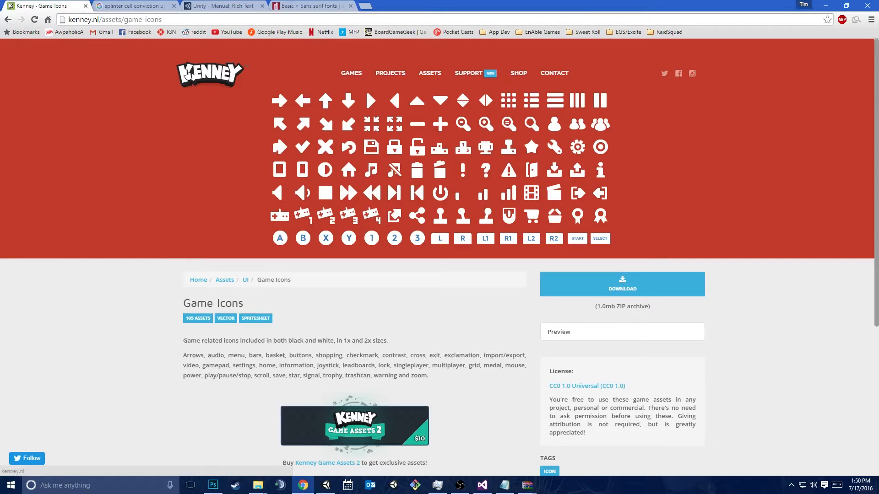
# Open Kenney's home page in a separate tab and browse its assets, filtered to the UI category
pyautogui.middleClick(185, 72)
pyautogui.click(160, 7)
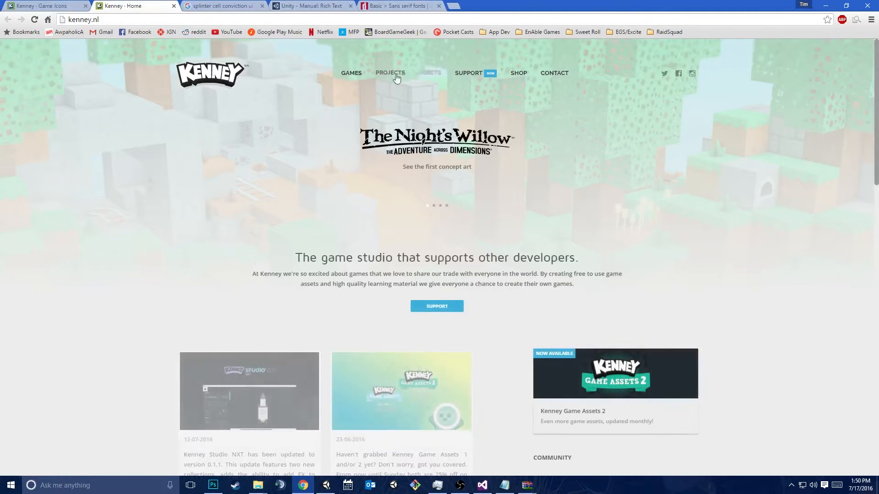
pyautogui.scroll(-5, 481, 249)
pyautogui.scroll(5, 503, 243)
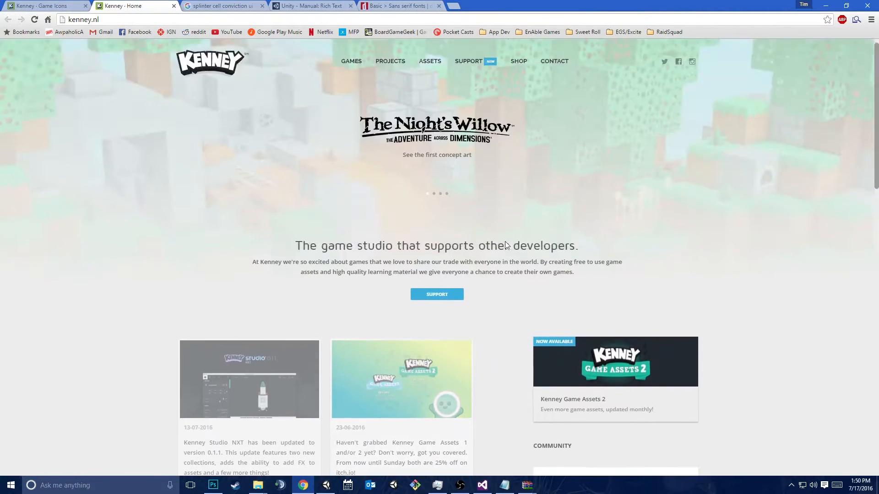
pyautogui.click(430, 73)
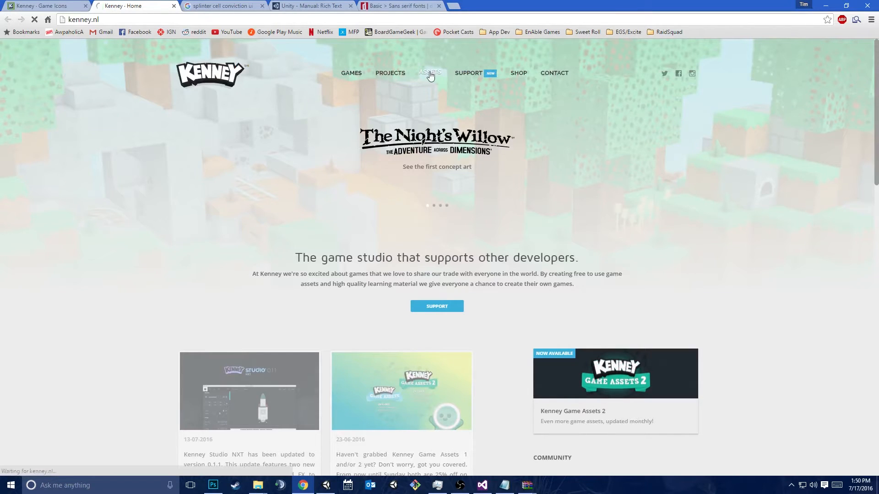
pyautogui.scroll(-4, 508, 318)
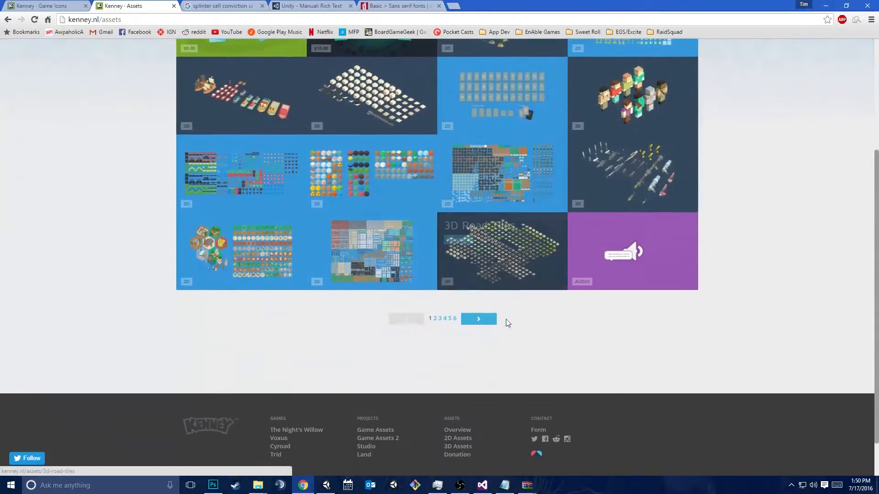
pyautogui.scroll(4, 740, 189)
pyautogui.click(647, 118)
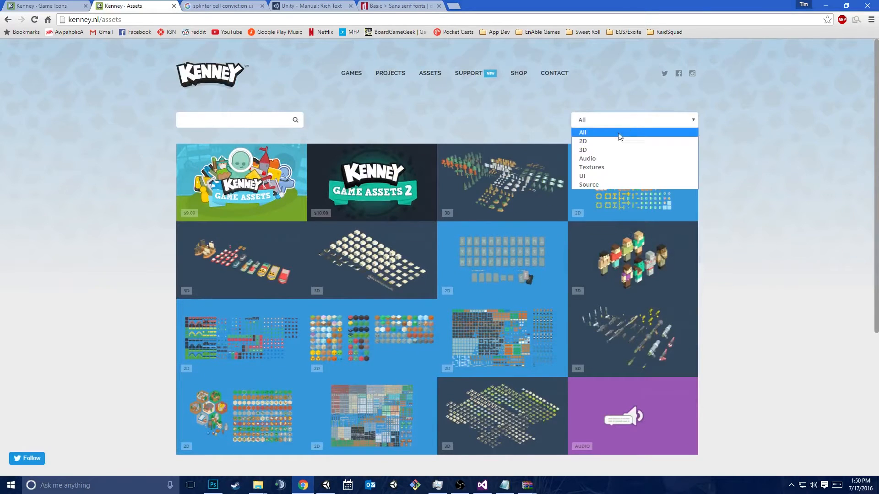
pyautogui.click(608, 180)
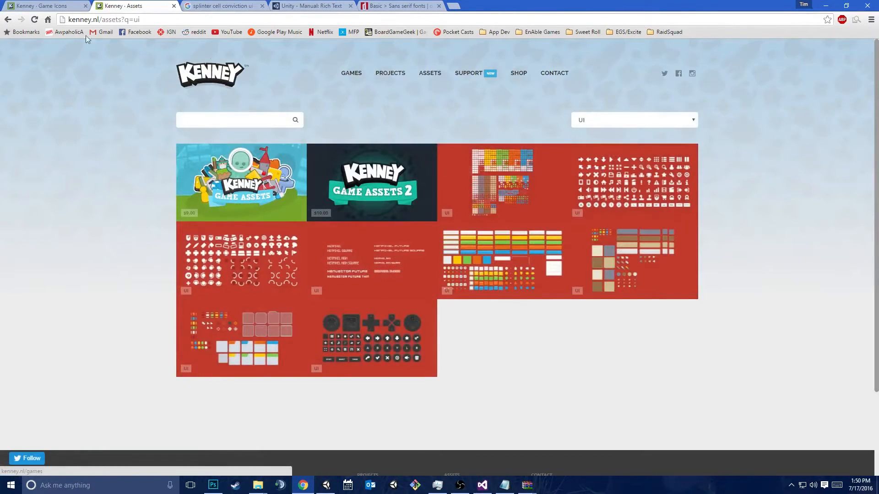
# Download the Game Icons pack from its Kenney page and open gameicons.zip in WinRAR
pyautogui.click(22, 4)
pyautogui.click(650, 287)
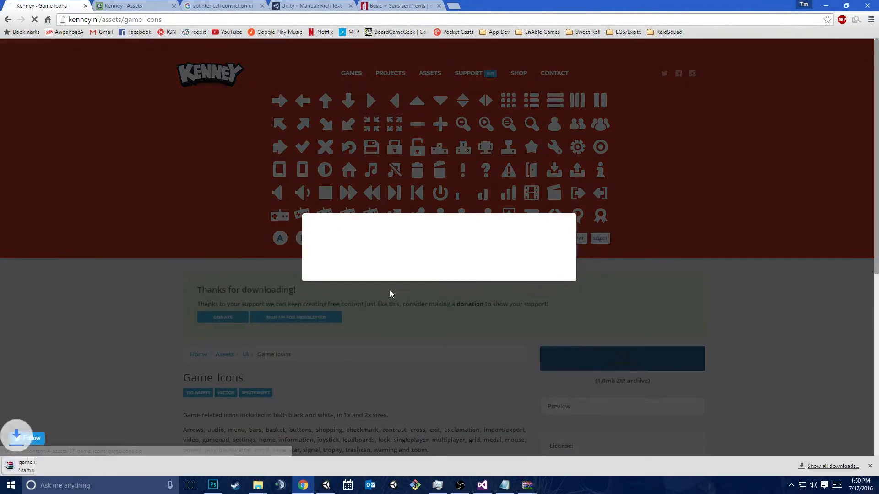
pyautogui.click(165, 289)
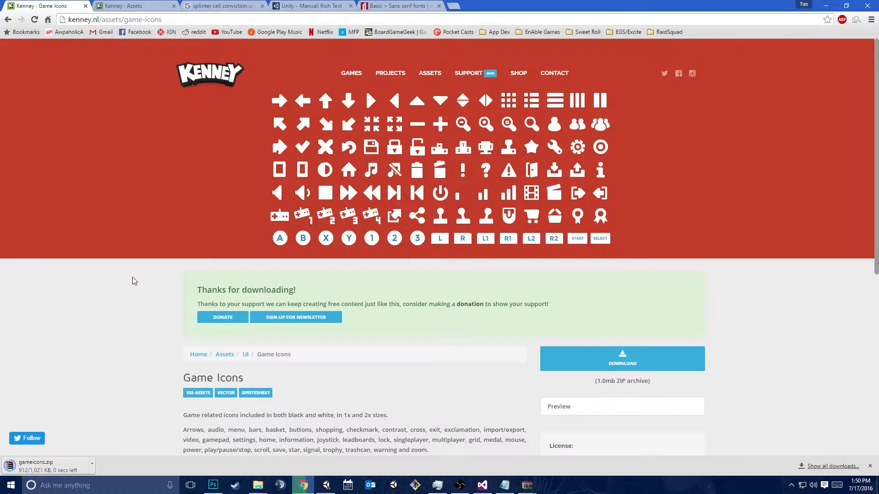
pyautogui.click(57, 468)
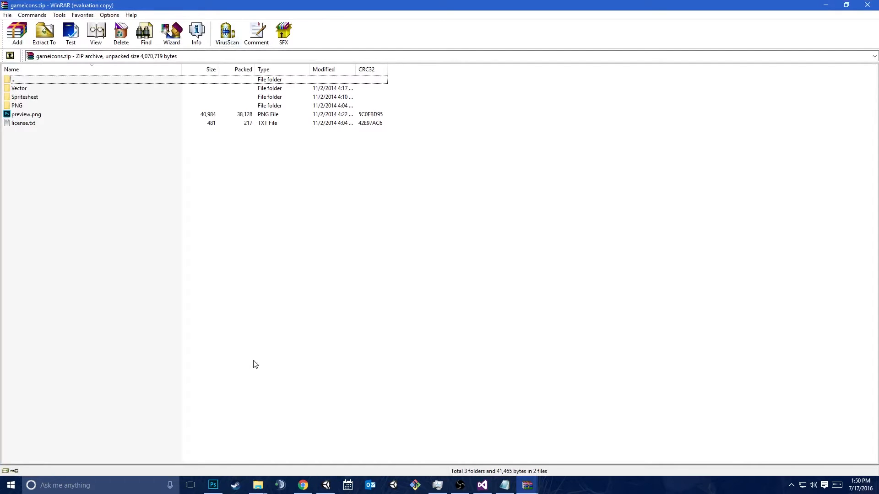
# Snap the WinRAR window to half the screen and select the PNG folder in gameicons.zip
pyautogui.moveTo(376, 2); pyautogui.dragTo(1, 179)
pyautogui.click(239, 277)
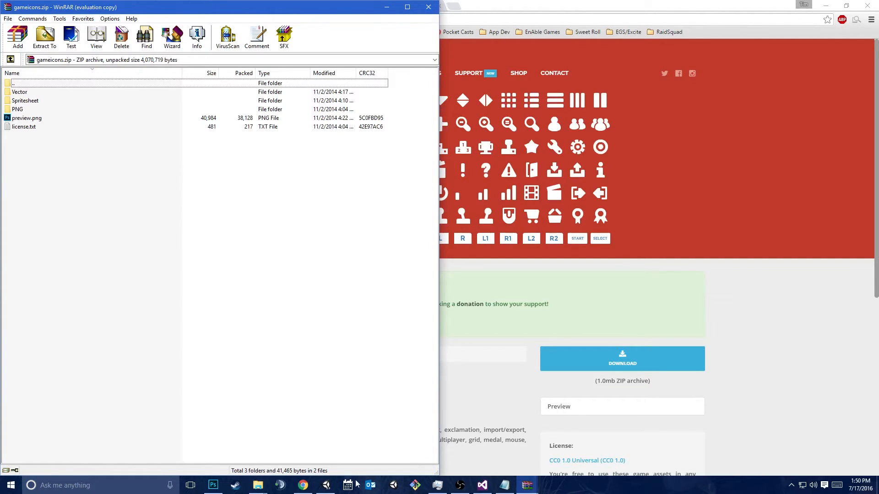
pyautogui.click(13, 109)
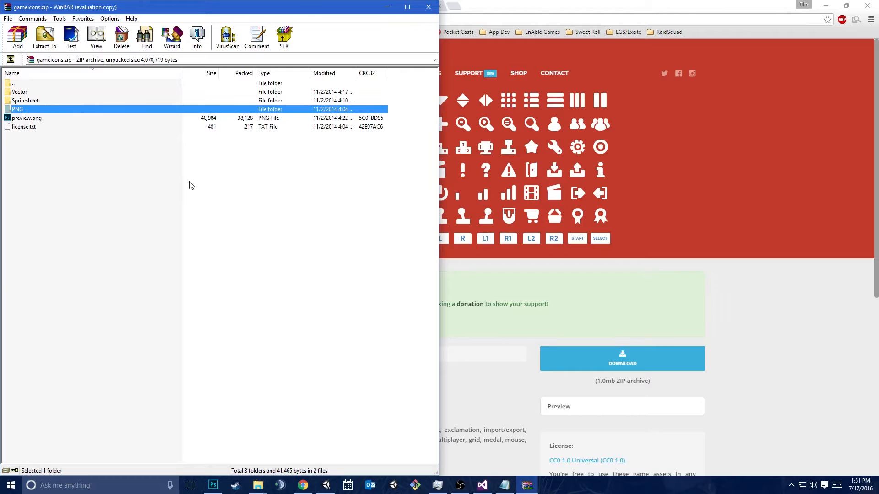
# Switch back to Unity and show the project's Assets folder in File Explorer
pyautogui.hotkey('alt', 'Tab')
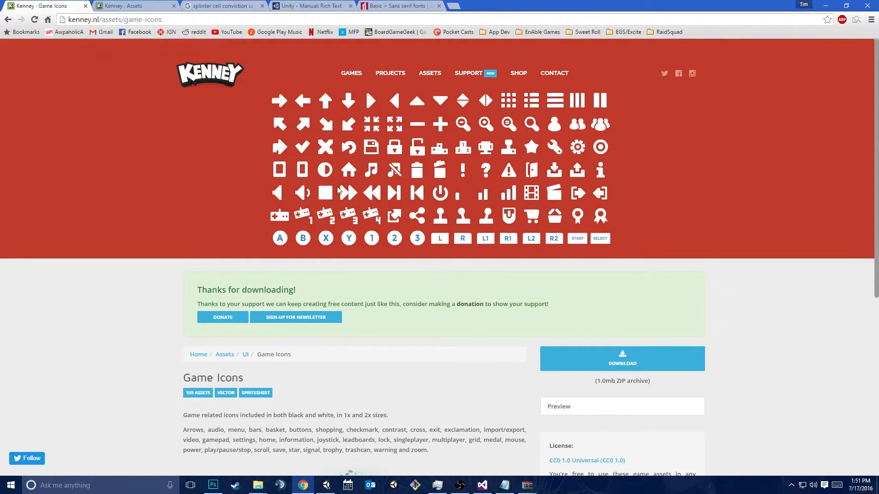
pyautogui.moveTo(539, 3); pyautogui.dragTo(878, 98)
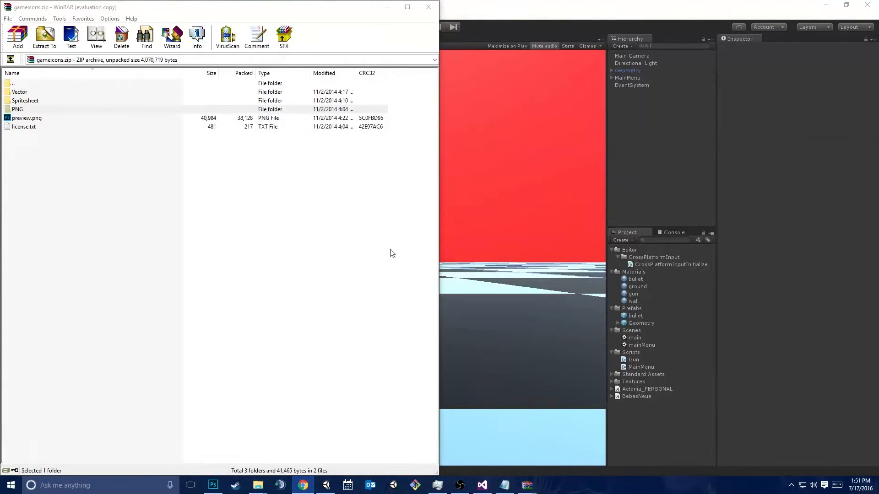
pyautogui.click(622, 408)
pyautogui.rightClick(671, 408)
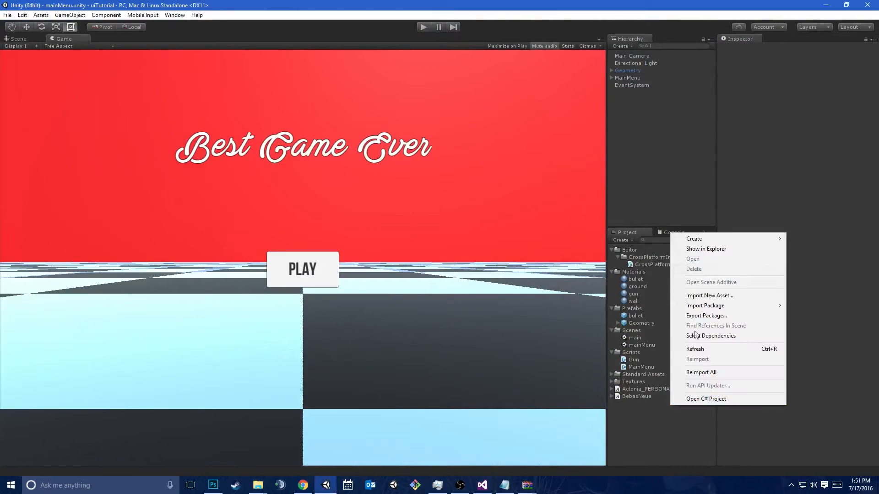
pyautogui.click(720, 250)
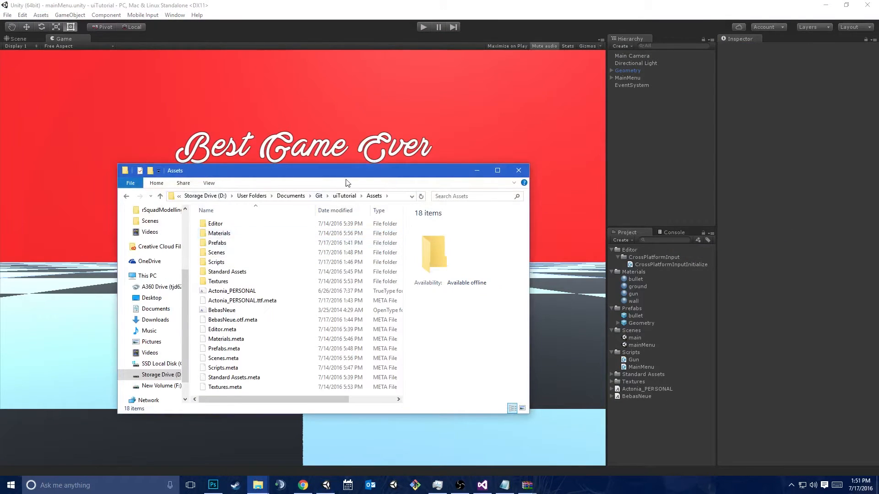
# Bring up gameicons.zip in WinRAR and tile the project's Assets folder window beside it
pyautogui.click(527, 486)
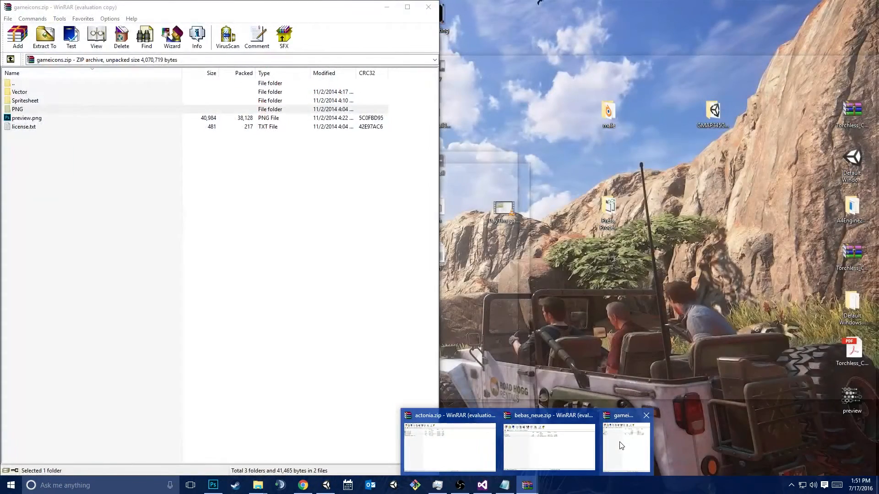
pyautogui.click(616, 443)
pyautogui.moveTo(108, 9); pyautogui.dragTo(878, 73)
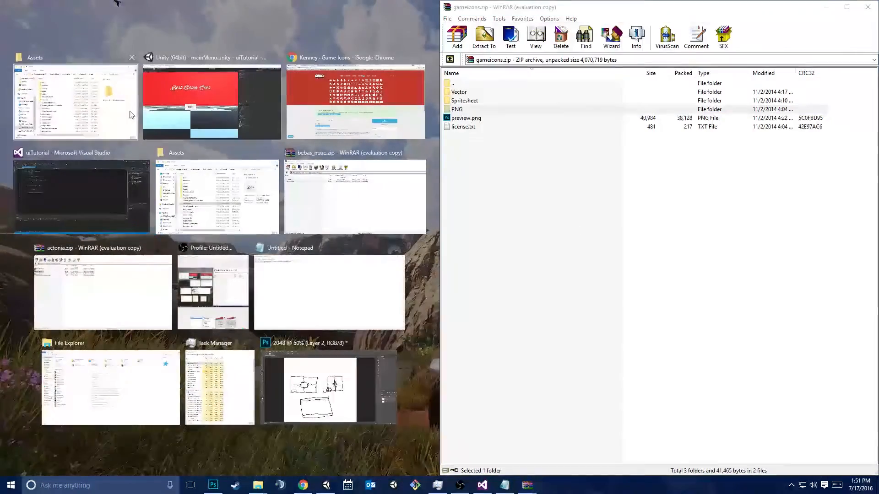
pyautogui.click(75, 96)
pyautogui.click(548, 191)
# Look through the individual icon files in the PNG\White\2x folder of gameicons.zip
pyautogui.click(465, 101)
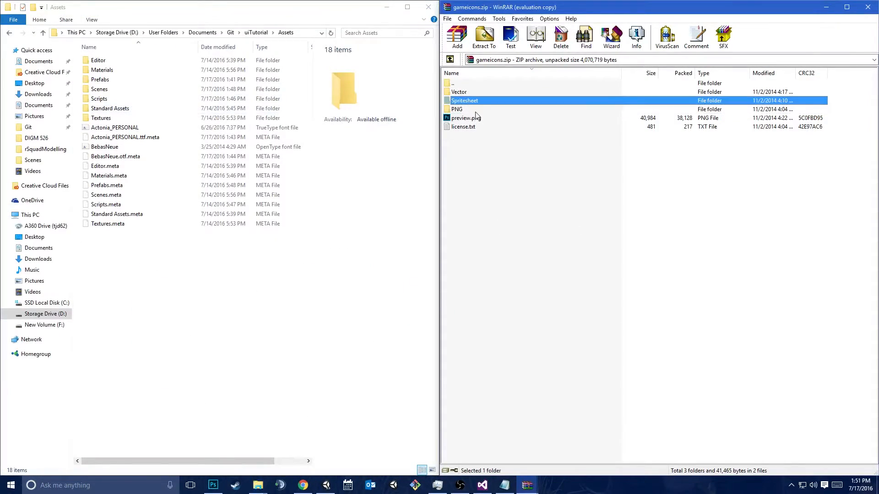
pyautogui.doubleClick(474, 109)
pyautogui.doubleClick(488, 92)
pyautogui.doubleClick(487, 100)
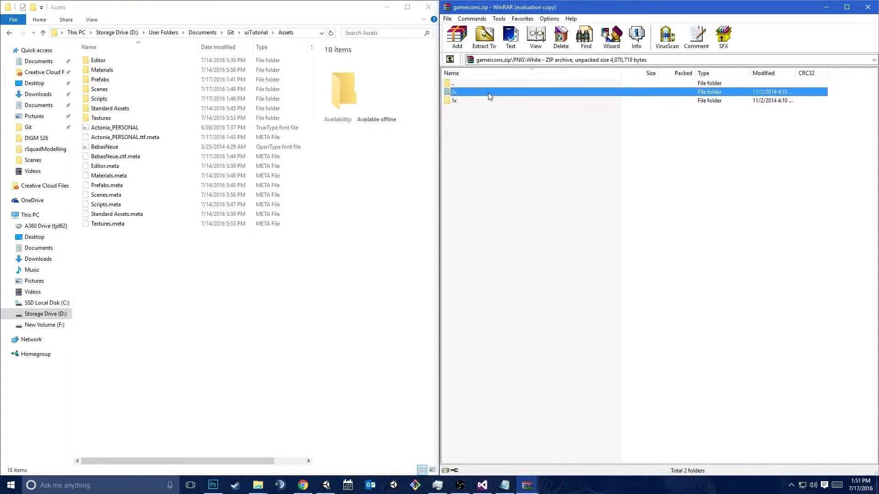
pyautogui.scroll(-9, 559, 254)
pyautogui.scroll(13, 557, 271)
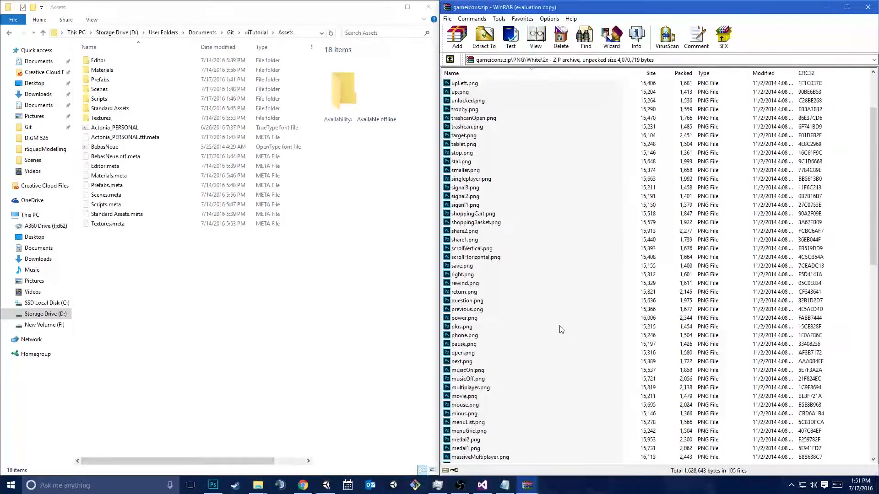
# Return to the root of gameicons.zip and open its Spritesheet folder
pyautogui.doubleClick(458, 84)
pyautogui.doubleClick(458, 85)
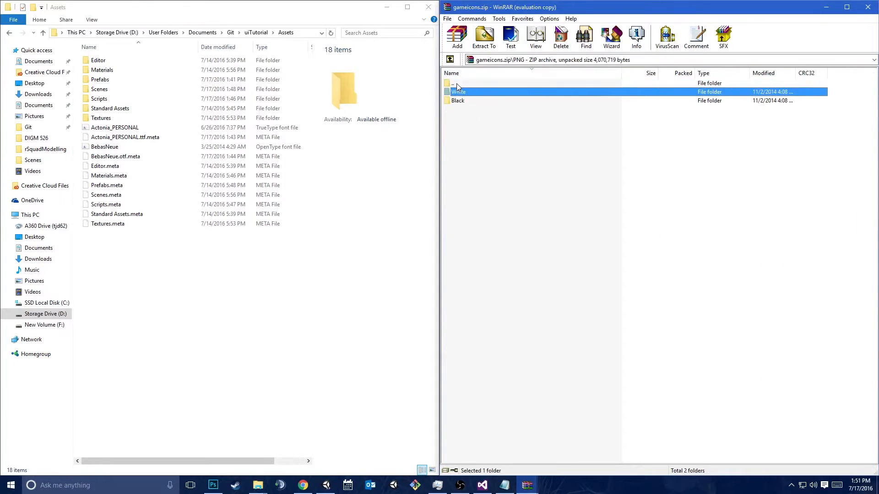
pyautogui.doubleClick(457, 84)
pyautogui.doubleClick(463, 101)
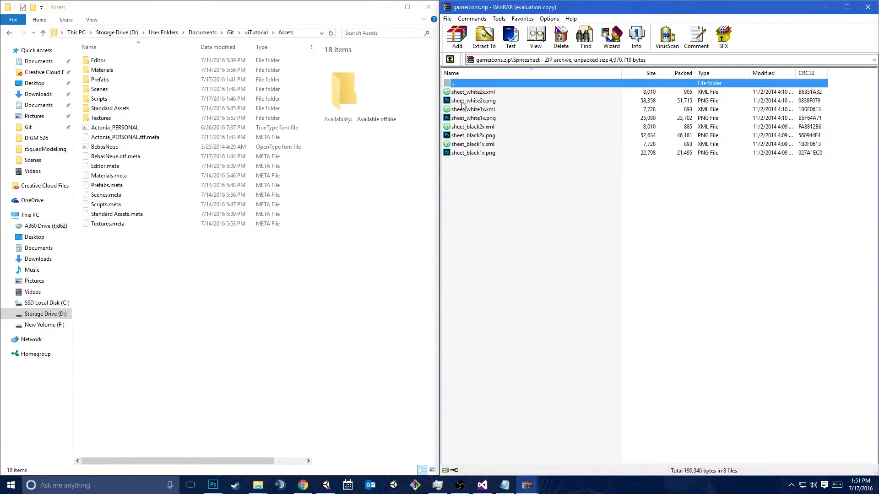
# Open sheet_white2x.xml from the archive in Atom, examine the width and height attributes of its SubTexture entries, and minimize the editor
pyautogui.click(490, 101)
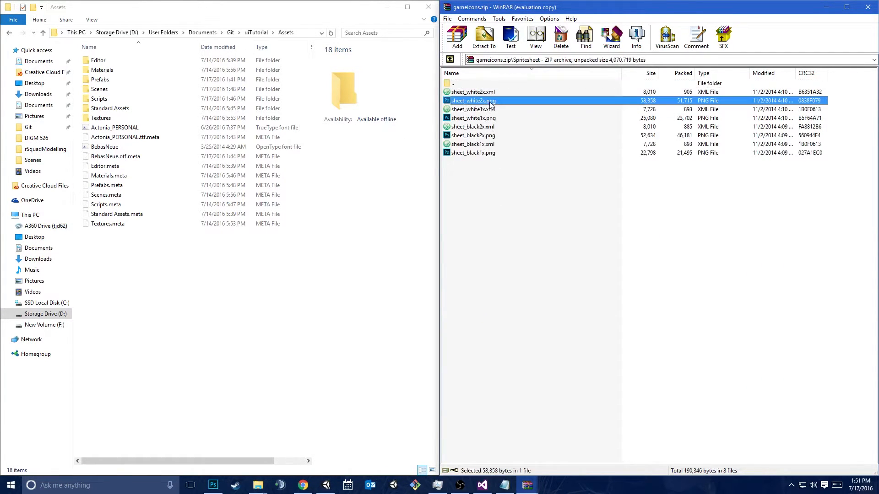
pyautogui.click(499, 94)
pyautogui.click(499, 101)
pyautogui.click(462, 92)
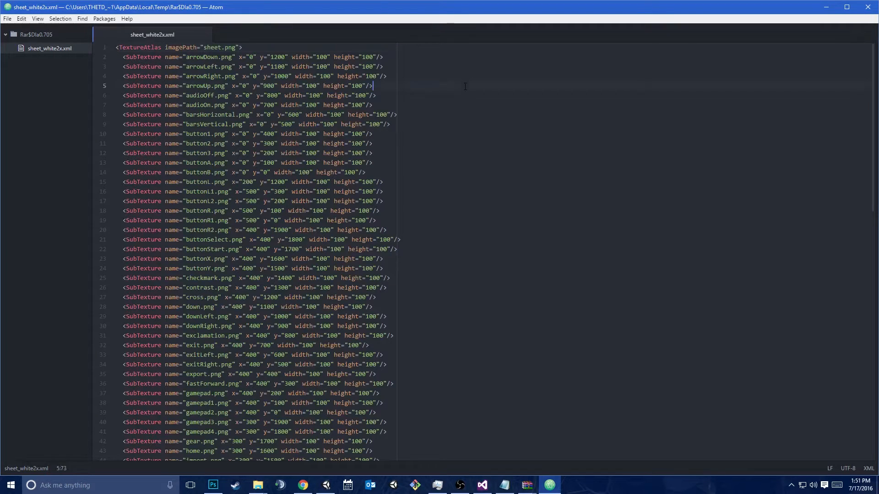
pyautogui.hotkey('ctrl', 'End')
pyautogui.click(183, 129)
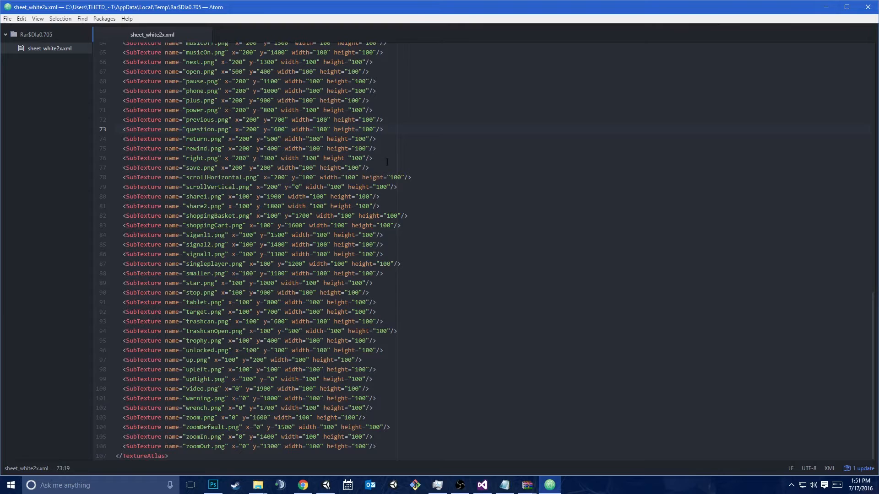
pyautogui.moveTo(281, 158); pyautogui.dragTo(368, 158)
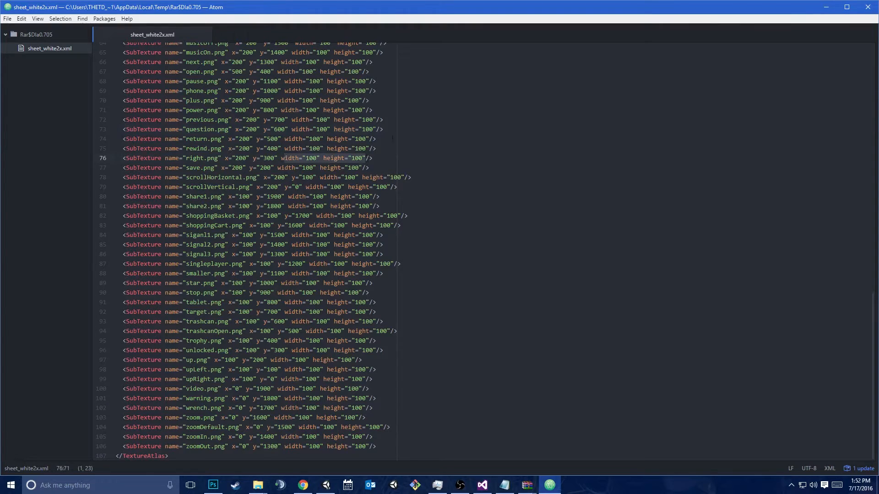
pyautogui.click(826, 6)
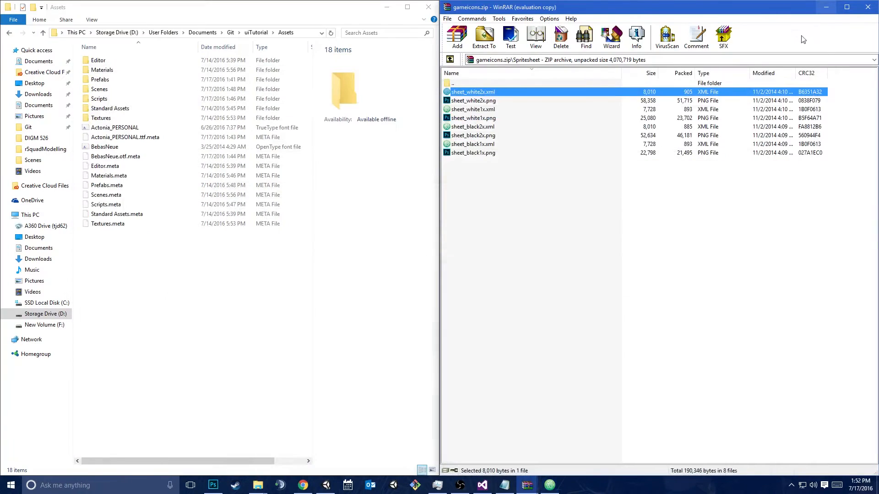
# Extract sheet_white2x.png from the archive into the project's Assets folder and switch back to Unity
pyautogui.click(483, 102)
pyautogui.moveTo(480, 105); pyautogui.dragTo(182, 296)
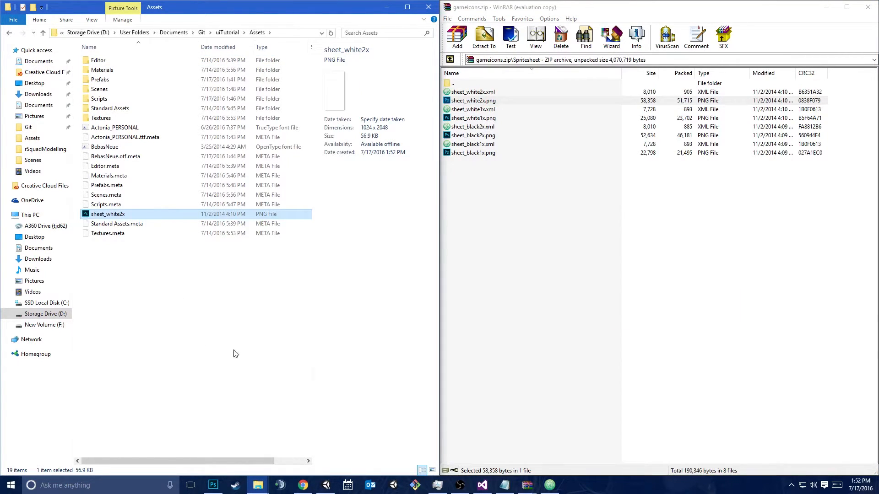
pyautogui.click(327, 486)
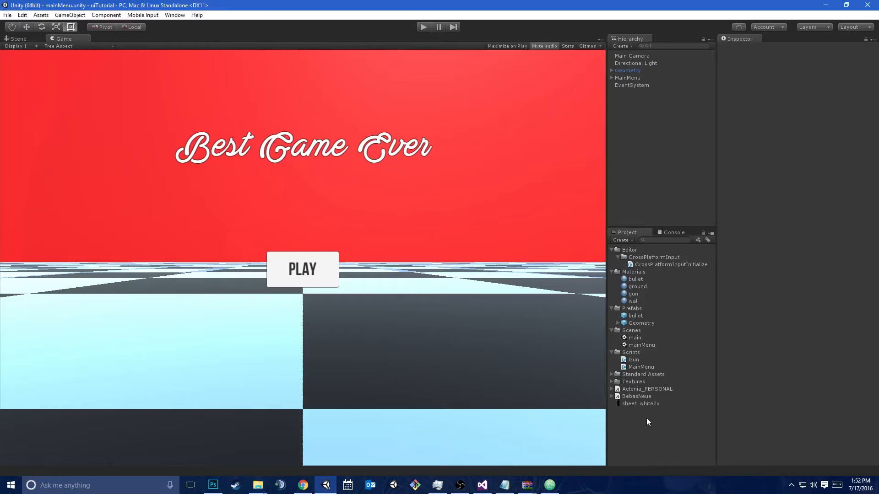
# Select the sheet_white2x texture and enlarge its Inspector preview to examine the icon sheet
pyautogui.click(641, 404)
pyautogui.moveTo(715, 237); pyautogui.dragTo(384, 236)
pyautogui.moveTo(639, 375); pyautogui.dragTo(616, 25)
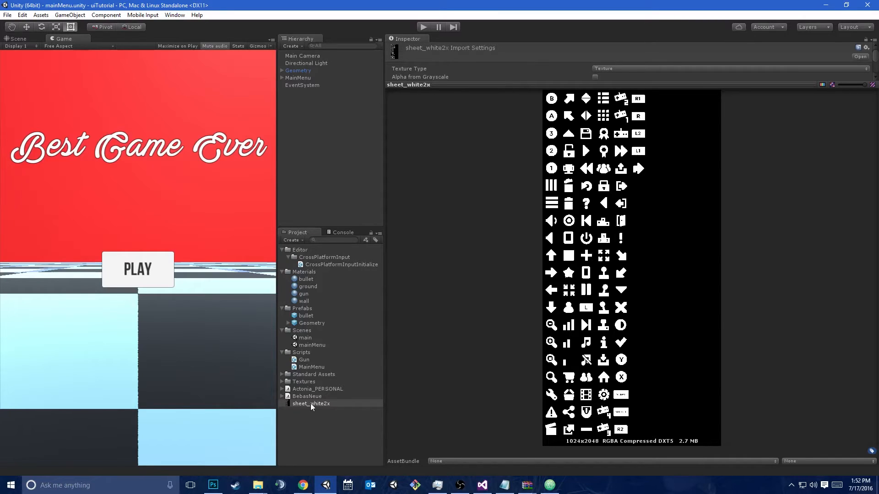
# Try to place the sheet_white2x texture directly in the Scene view
pyautogui.hotkey('ctrl', '1')
pyautogui.moveTo(304, 404); pyautogui.dragTo(16, 375)
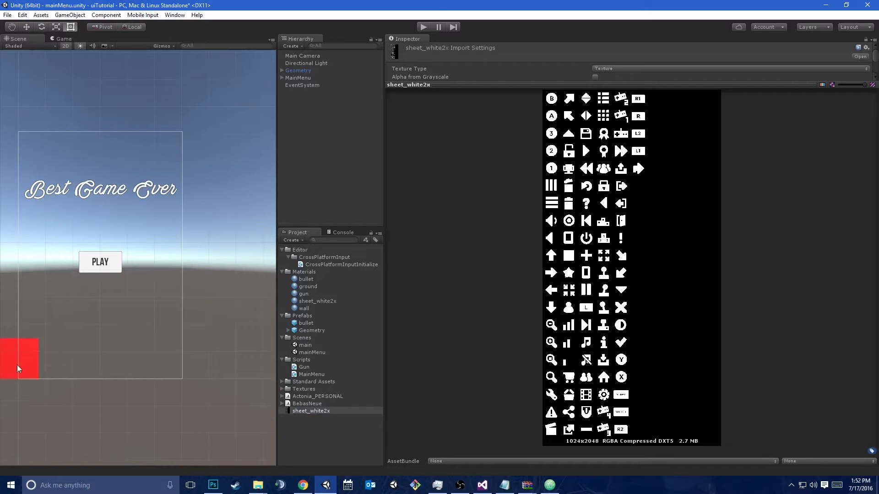
pyautogui.moveTo(72, 380); pyautogui.dragTo(203, 338, button='middle')
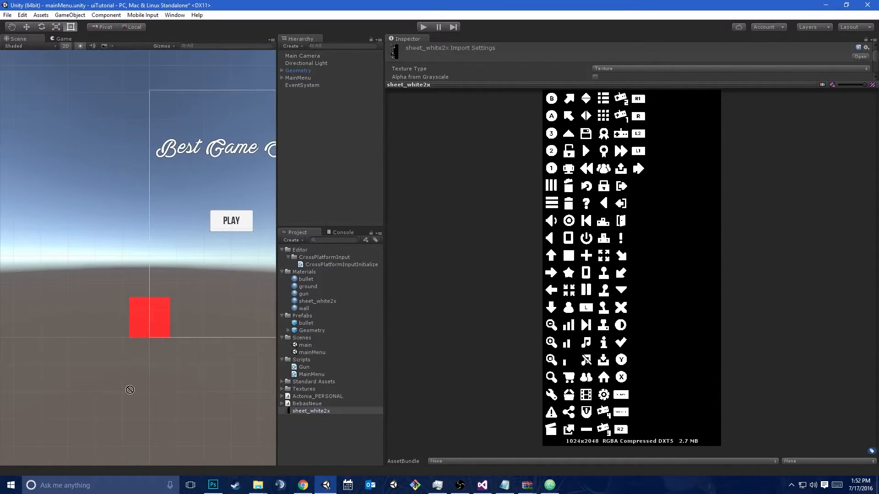
# Change sheet_white2x's texture type to Sprite (2D and UI), apply it, and narrow the Inspector and Hierarchy to enlarge the Scene view
pyautogui.click(678, 85)
pyautogui.click(621, 67)
pyautogui.click(635, 110)
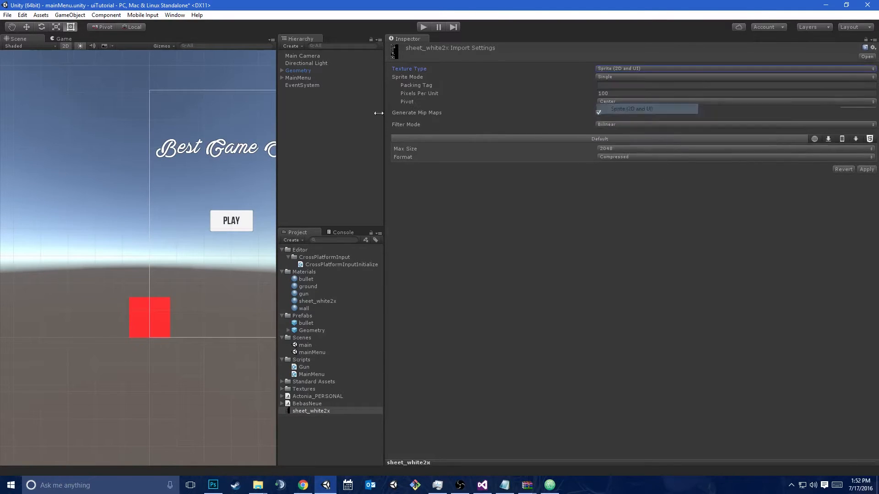
pyautogui.moveTo(383, 100); pyautogui.dragTo(695, 101)
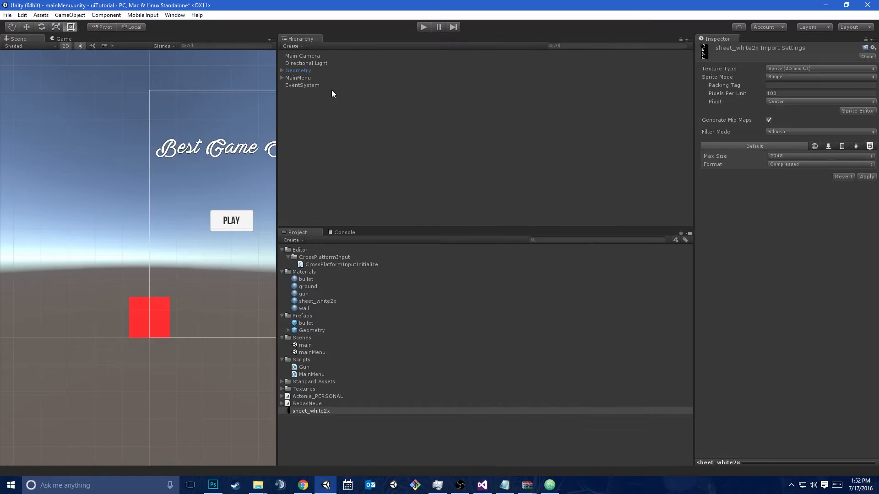
pyautogui.moveTo(277, 105); pyautogui.dragTo(830, 65)
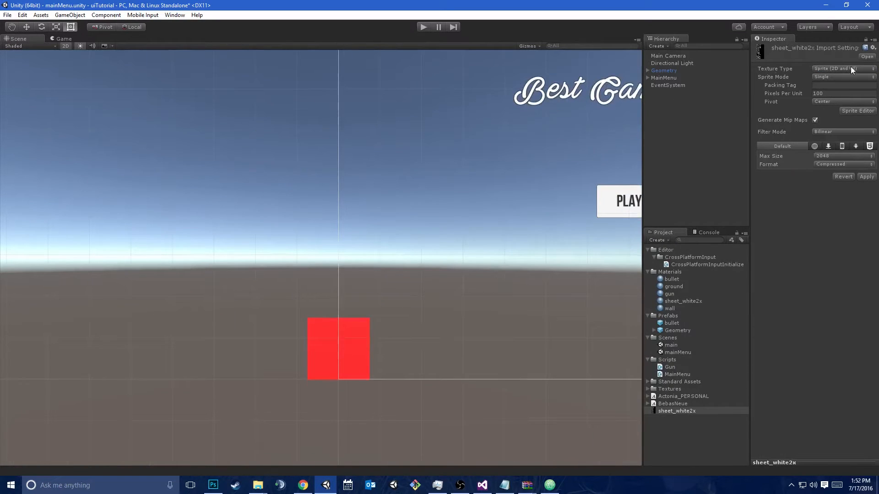
pyautogui.click(851, 68)
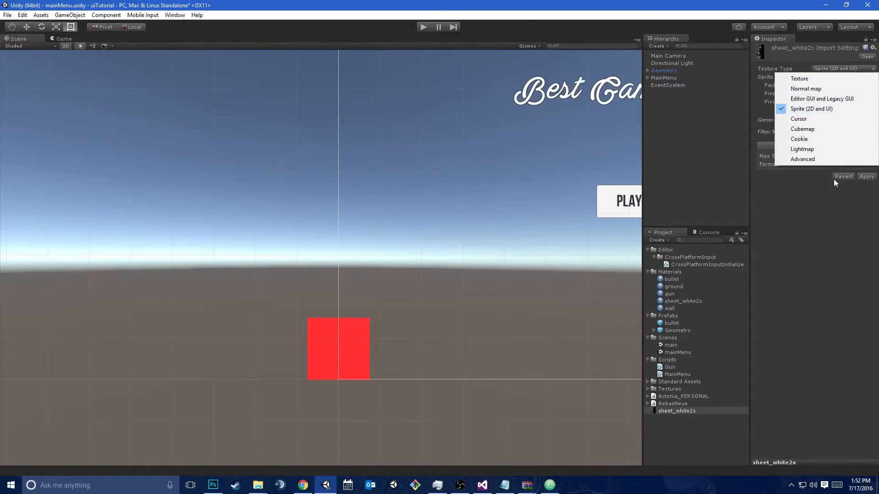
pyautogui.click(849, 224)
pyautogui.click(861, 177)
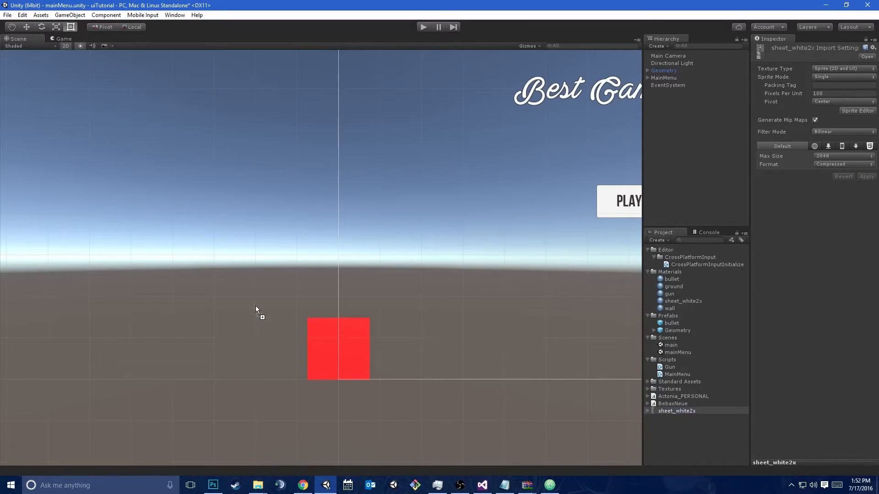
# Try placing the sheet_white2x sprite in the scene, check it in the Game view, and undo the placement
pyautogui.moveTo(256, 306); pyautogui.dragTo(256, 306)
pyautogui.click(71, 38)
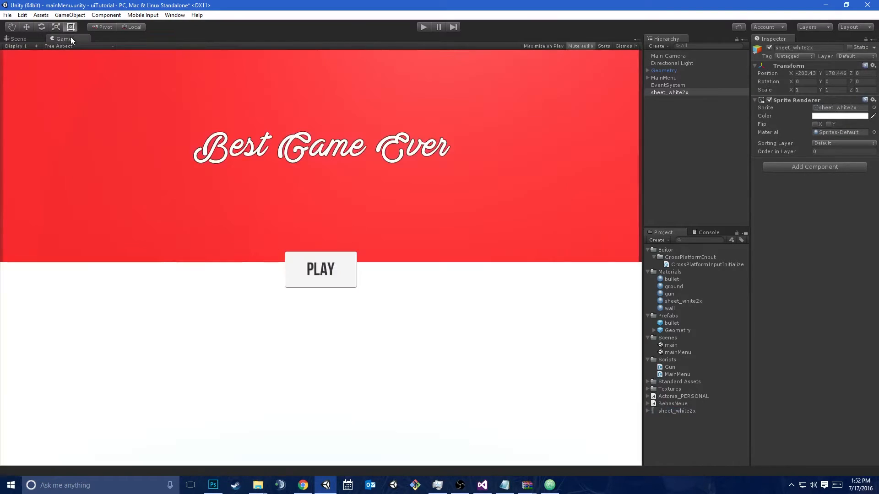
pyautogui.click(15, 39)
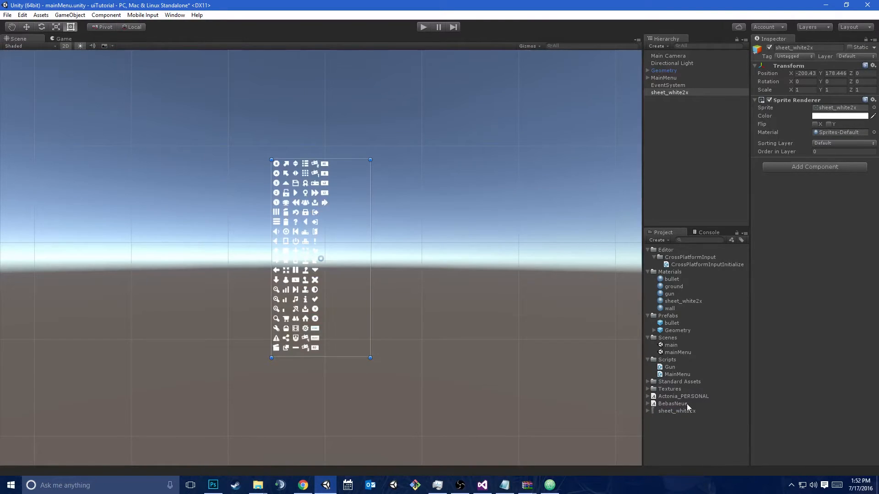
pyautogui.hotkey('ctrl', 'z')
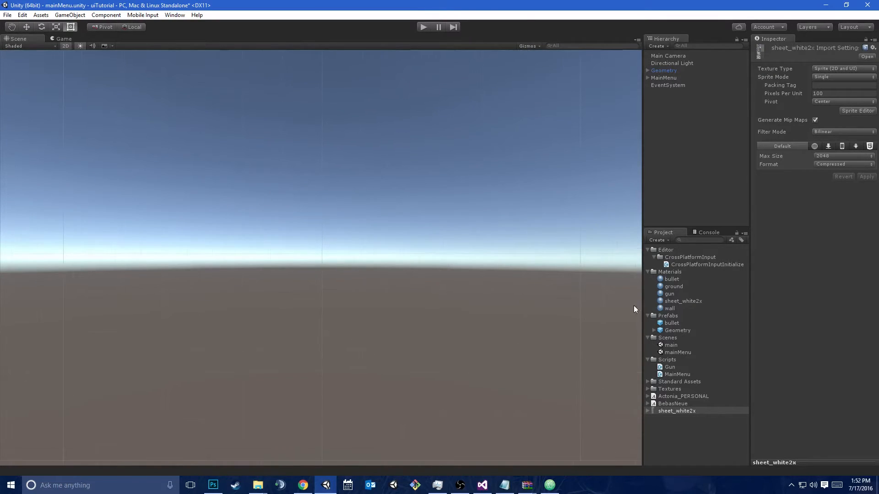
# Frame the Geometry object in the 3D Scene view and reassign the ground material to its plane
pyautogui.click(673, 287)
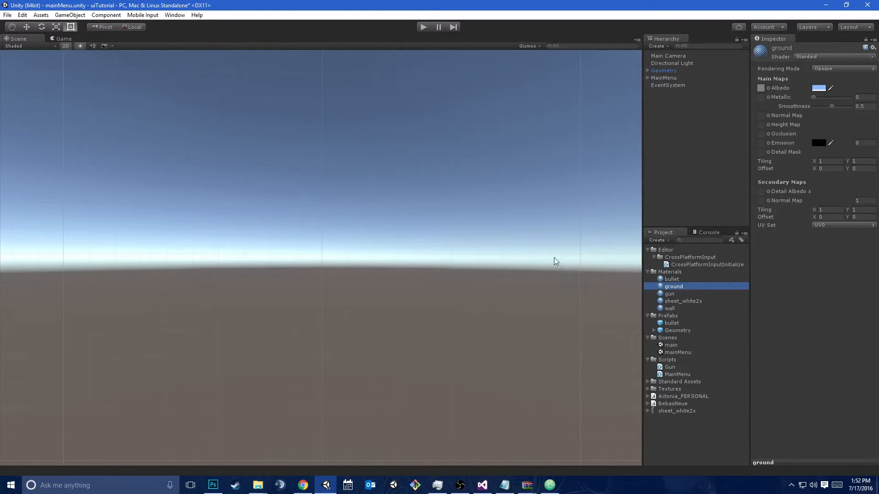
pyautogui.click(668, 71)
pyautogui.press('f')
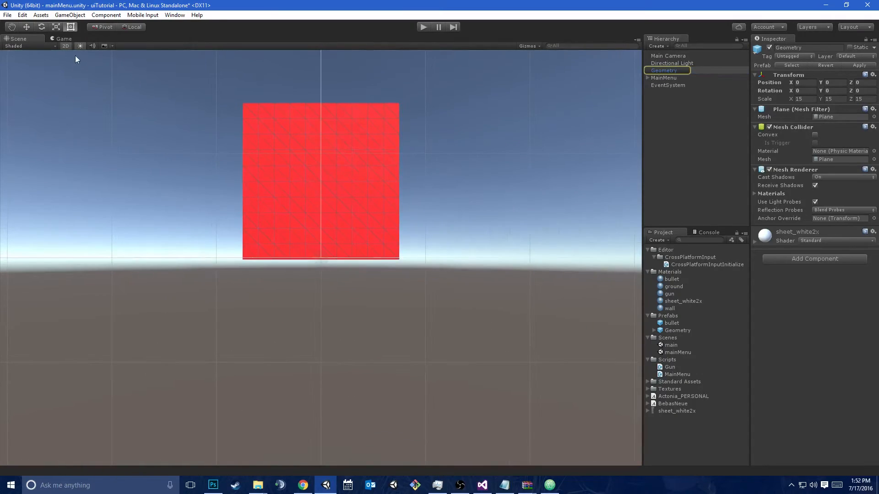
pyautogui.click(70, 47)
pyautogui.moveTo(224, 99); pyautogui.dragTo(427, 210, button='right')
pyautogui.press('w')
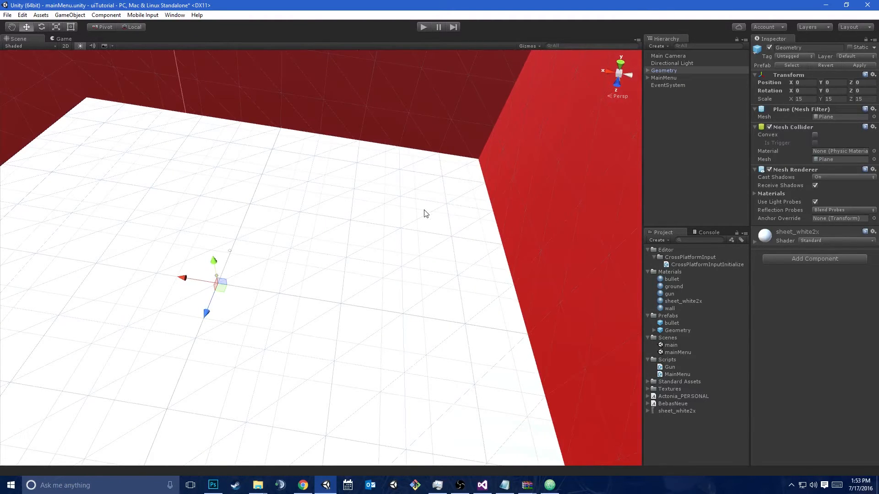
pyautogui.click(756, 242)
pyautogui.moveTo(675, 286); pyautogui.dragTo(817, 456)
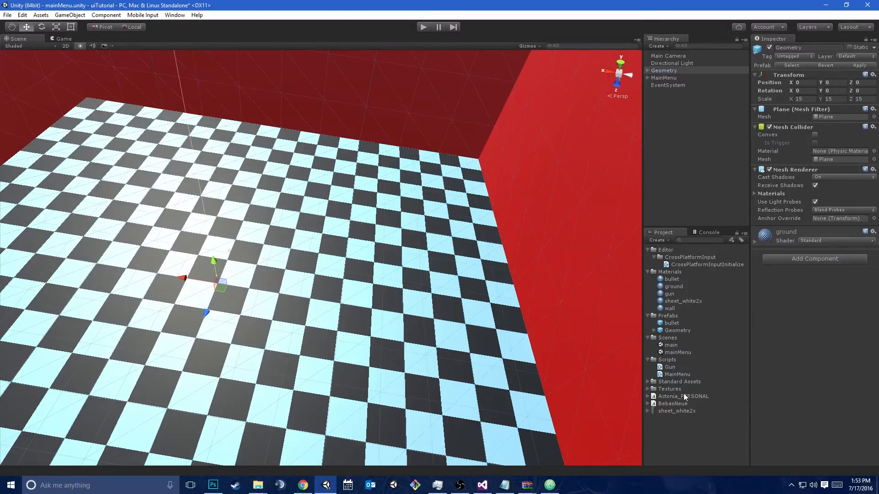
# Delete the stray sheet_white2x material from the Materials folder
pyautogui.click(671, 301)
pyautogui.press('Delete')
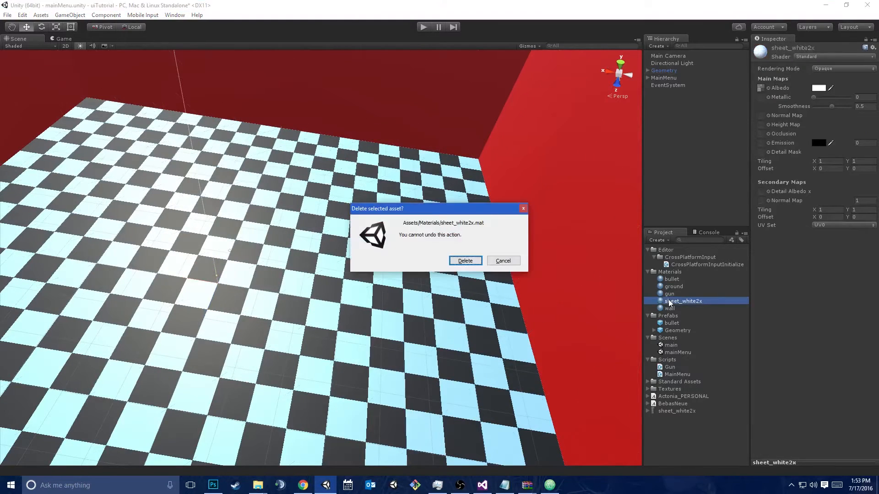
pyautogui.press('Return')
# Set the sheet_white2x sprite's filter mode to Point (no filter) and format to Truecolor, disable Generate Mip Maps, and apply the settings
pyautogui.click(677, 403)
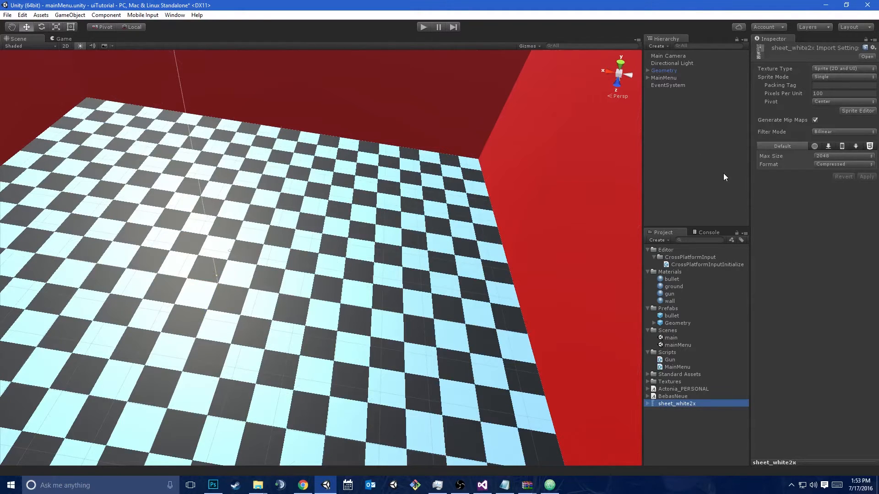
pyautogui.click(827, 131)
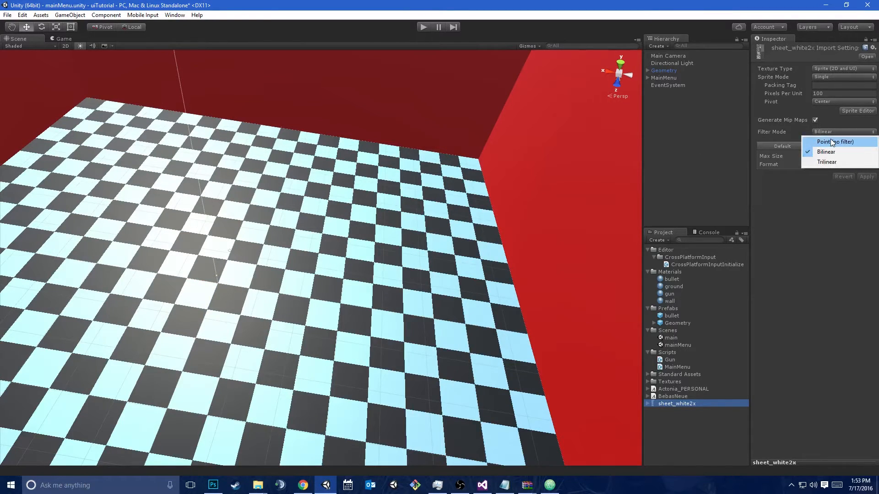
pyautogui.click(832, 142)
pyautogui.click(836, 165)
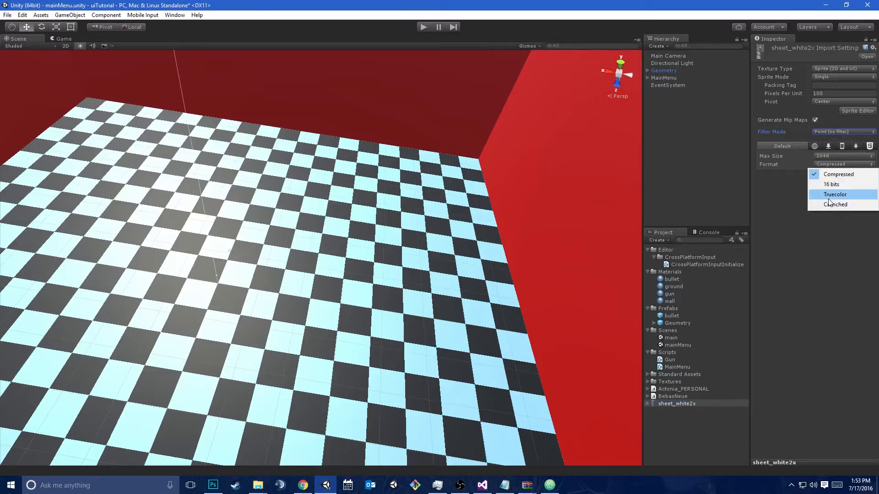
pyautogui.click(828, 198)
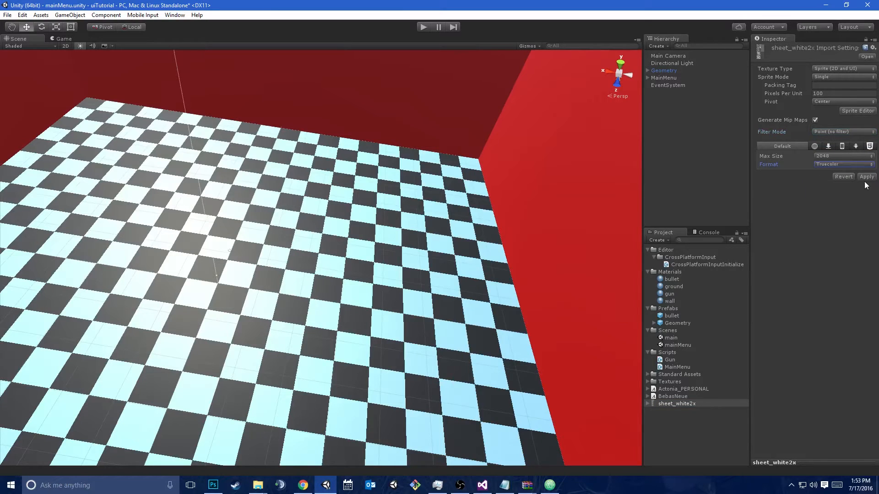
pyautogui.click(815, 120)
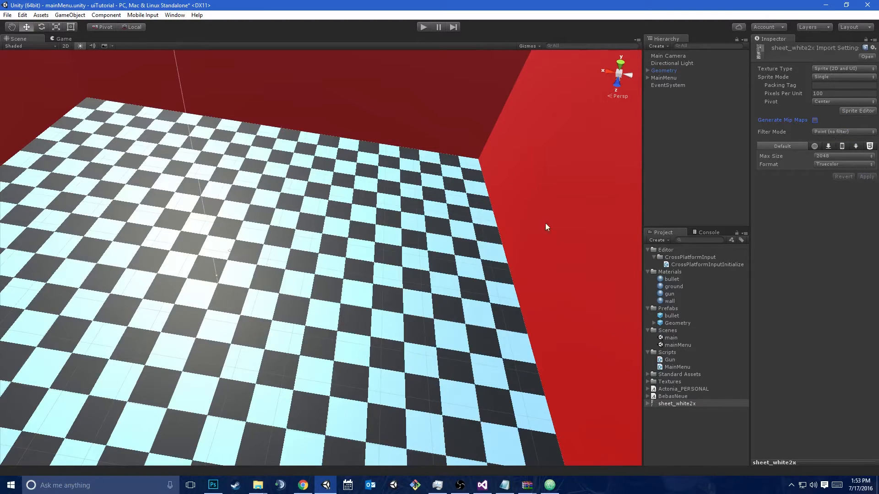
# Switch the Scene view to 2D and add a UI Image as a child of the MainMenu canvas
pyautogui.click(65, 46)
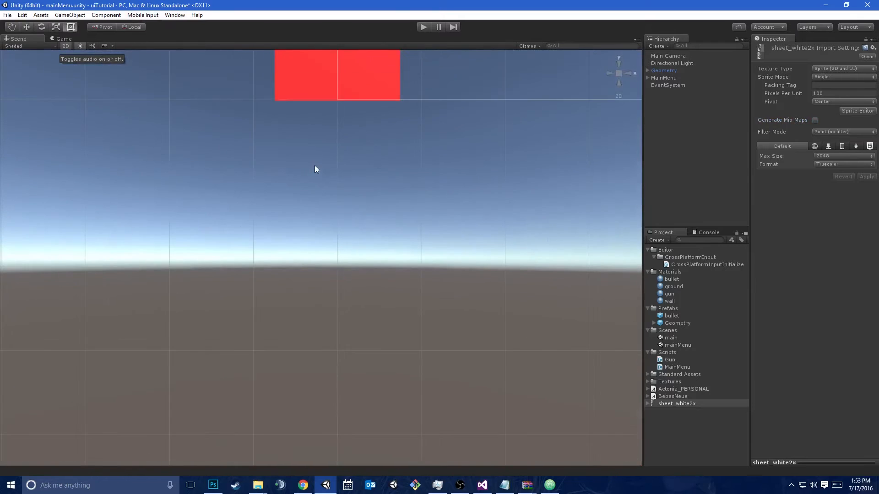
pyautogui.doubleClick(673, 78)
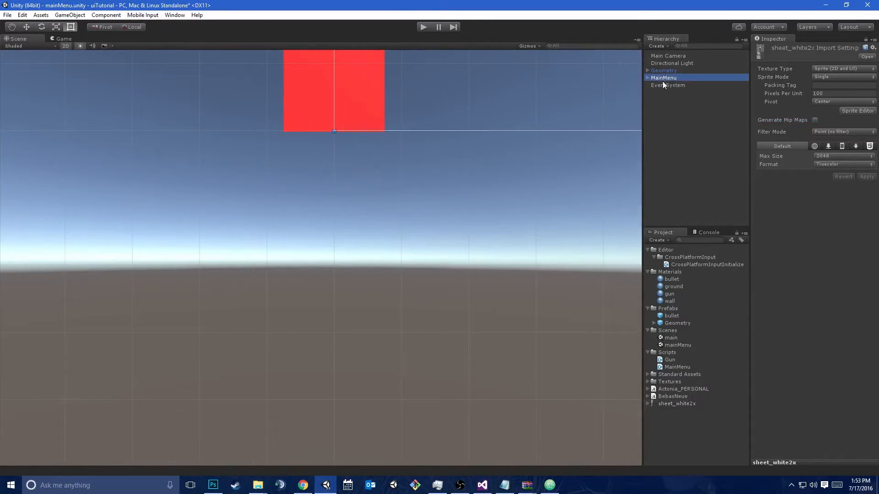
pyautogui.scroll(4, 389, 203)
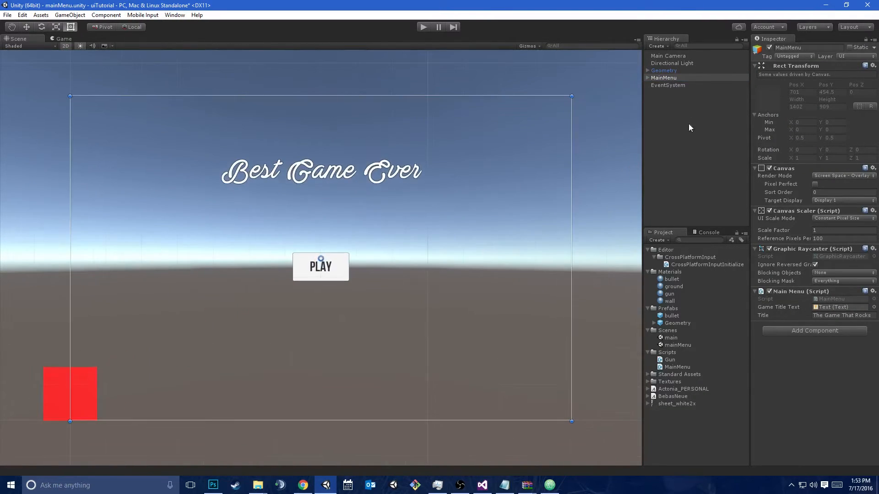
pyautogui.click(672, 79)
pyautogui.rightClick(663, 78)
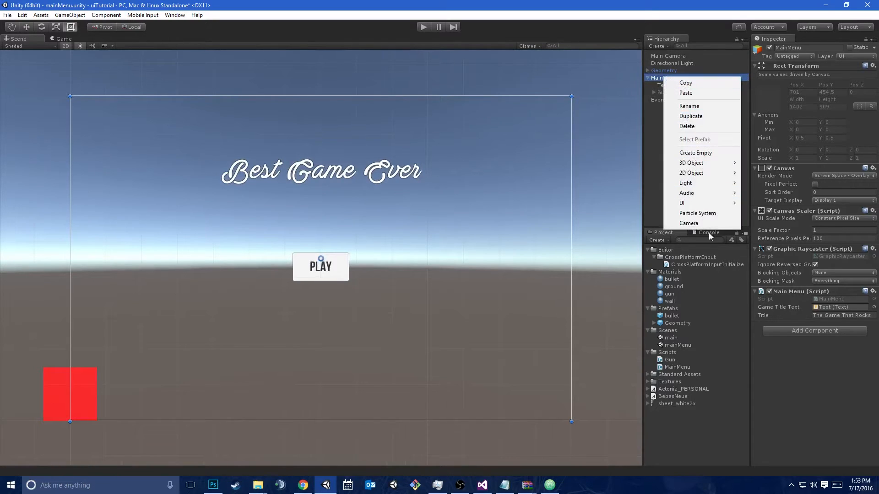
pyautogui.moveTo(686, 203)
pyautogui.click(641, 213)
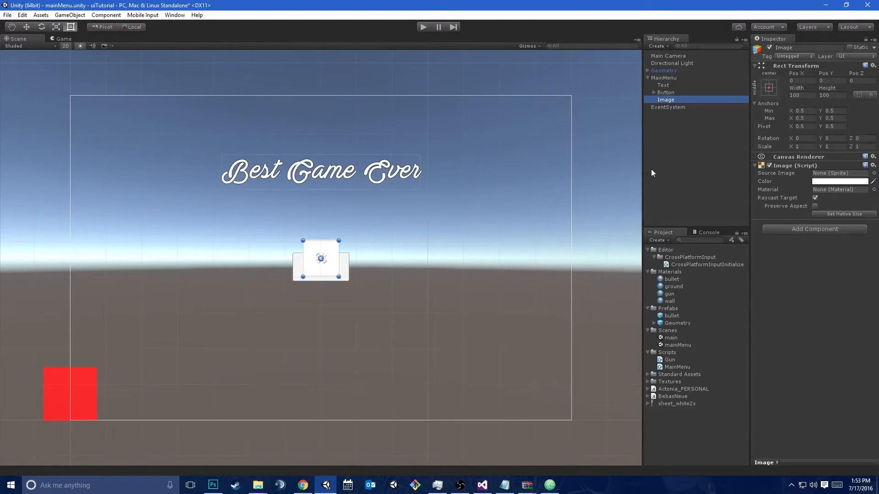
# Set the new Image's source to ButtonAcceleratorOverSprite and move it below the Play button to about X -272, Y -290
pyautogui.click(874, 173)
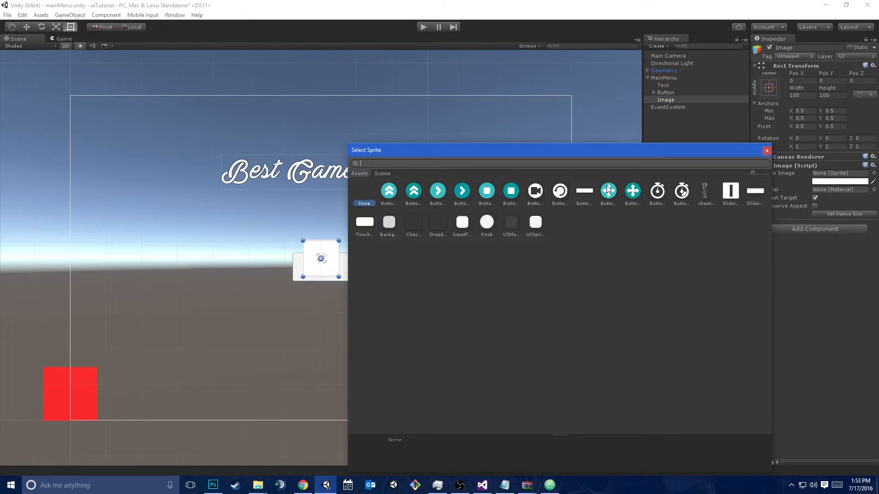
pyautogui.doubleClick(389, 191)
pyautogui.press('w')
pyautogui.moveTo(325, 257); pyautogui.dragTo(228, 357)
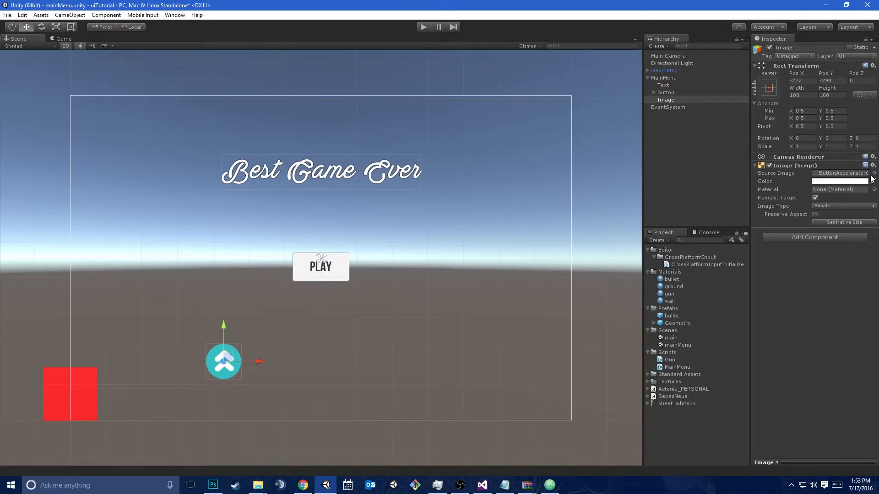
# Change the Image's source sprite to the full sheet_white2x sheet
pyautogui.click(873, 174)
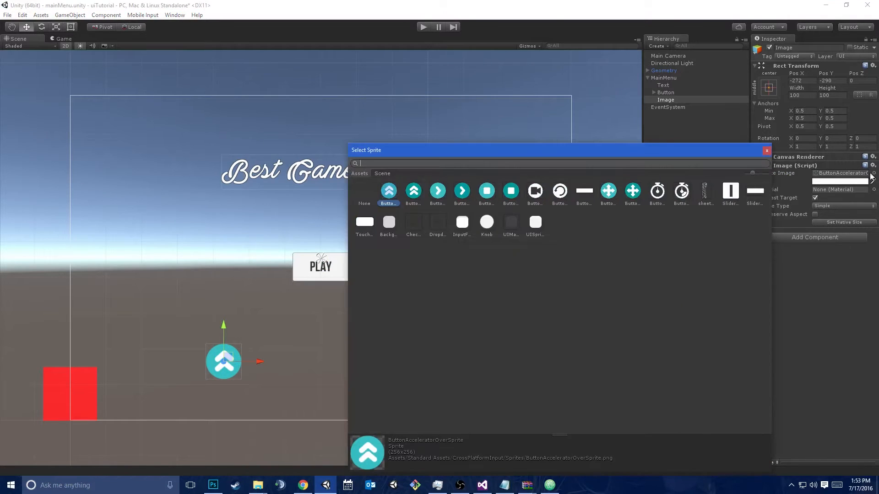
pyautogui.doubleClick(704, 191)
pyautogui.press('f')
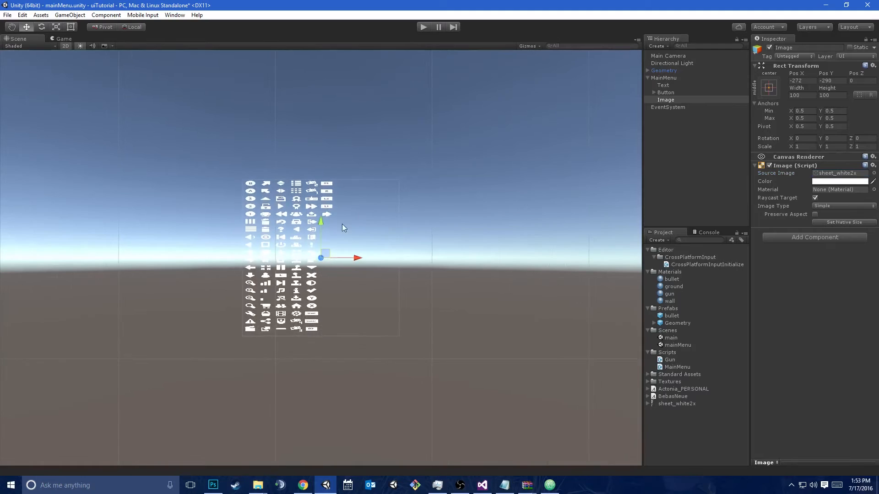
# Set sheet_white2x's sprite mode to Multiple and open it in the Sprite Editor, applying the pending import settings
pyautogui.click(679, 403)
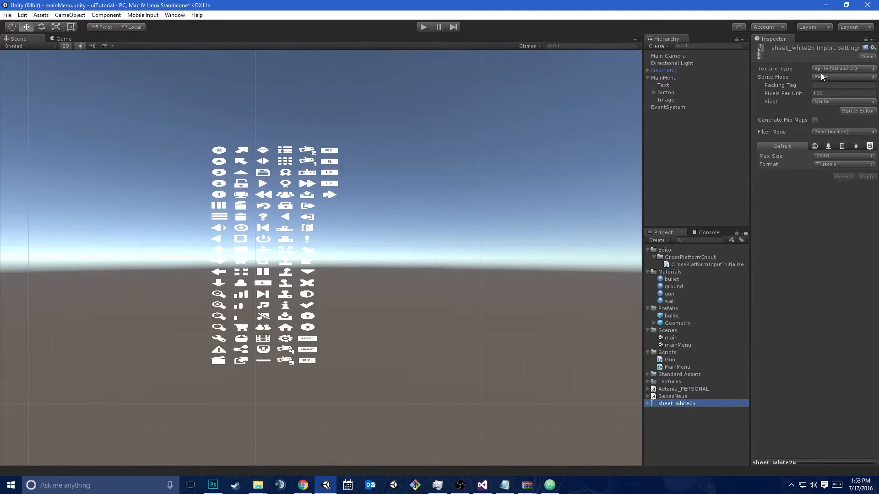
pyautogui.click(850, 76)
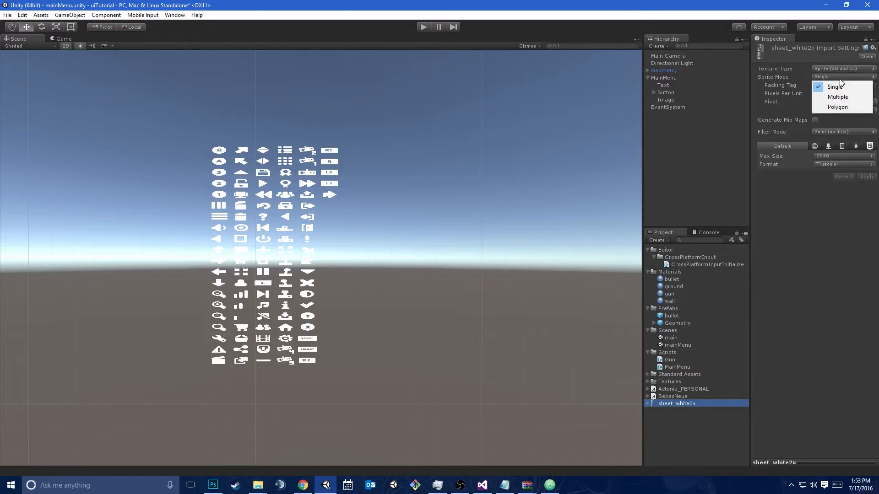
pyautogui.click(835, 95)
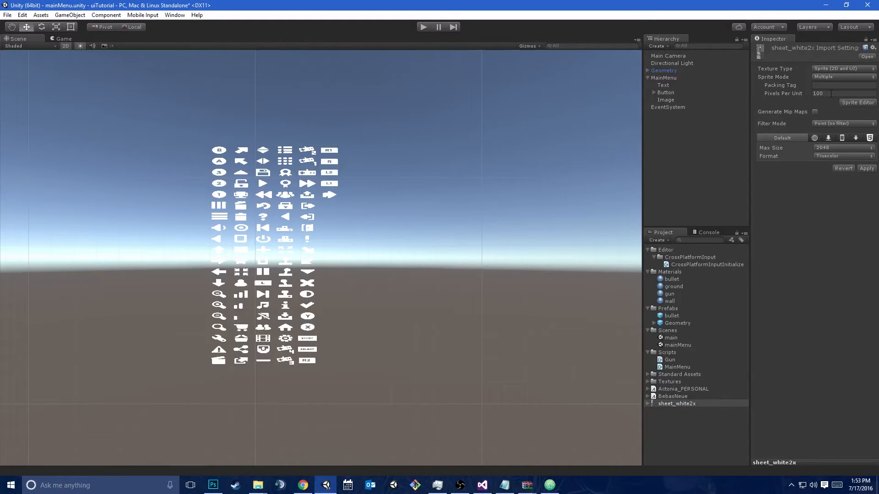
pyautogui.click(854, 103)
pyautogui.click(465, 259)
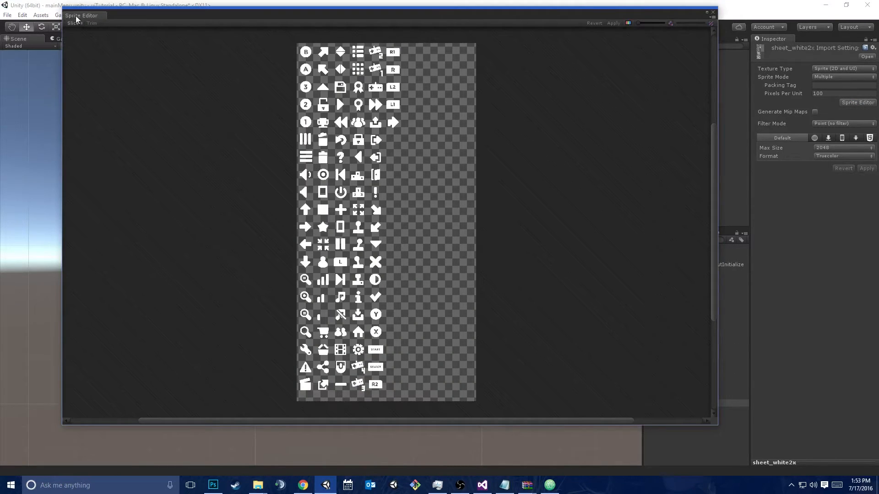
# Slice the icon sheet with the Automatic slicing type
pyautogui.click(80, 22)
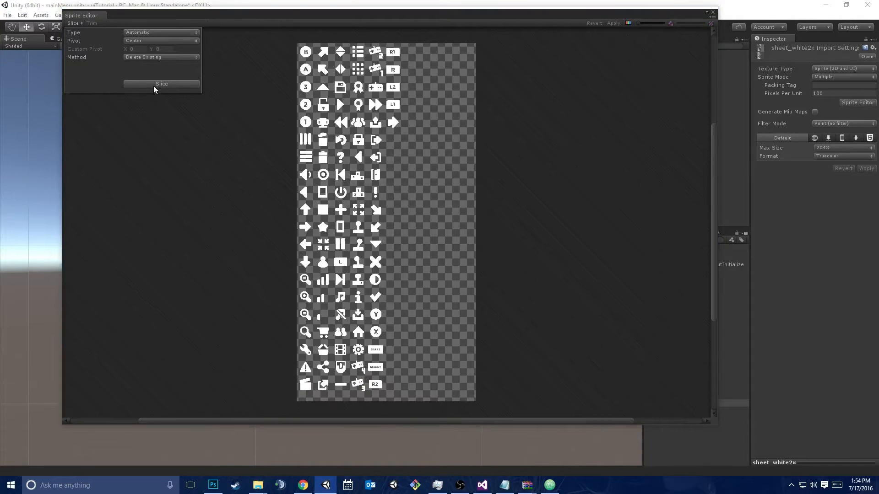
pyautogui.click(139, 33)
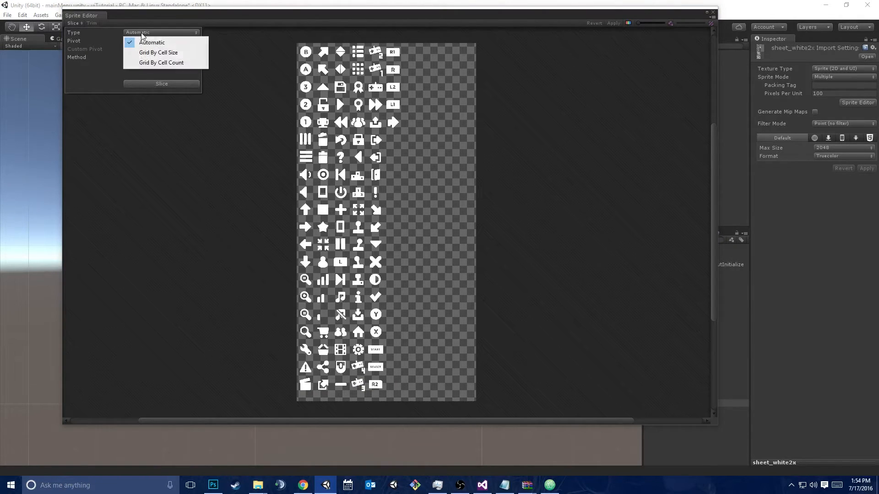
pyautogui.click(83, 89)
pyautogui.click(145, 84)
pyautogui.scroll(3, 321, 137)
pyautogui.scroll(2, 323, 139)
# Inspect the automatic slices around the open trash can and menu-bar icons, and apply the slicing
pyautogui.click(346, 165)
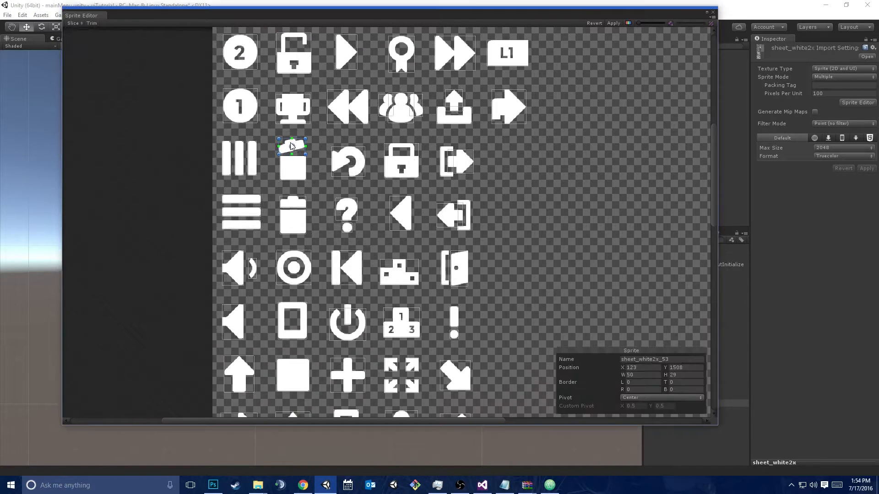
pyautogui.click(295, 173)
pyautogui.click(244, 202)
pyautogui.click(244, 212)
pyautogui.click(251, 226)
pyautogui.click(252, 212)
pyautogui.click(252, 192)
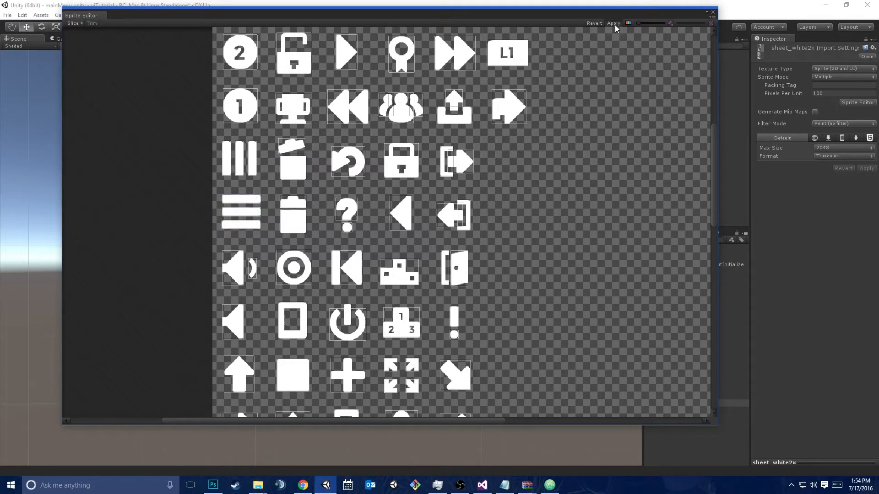
# Move the Sprite Editor aside and look through the sliced sprites under sheet_white2x in the project assets
pyautogui.moveTo(685, 16); pyautogui.dragTo(552, 39)
pyautogui.click(648, 404)
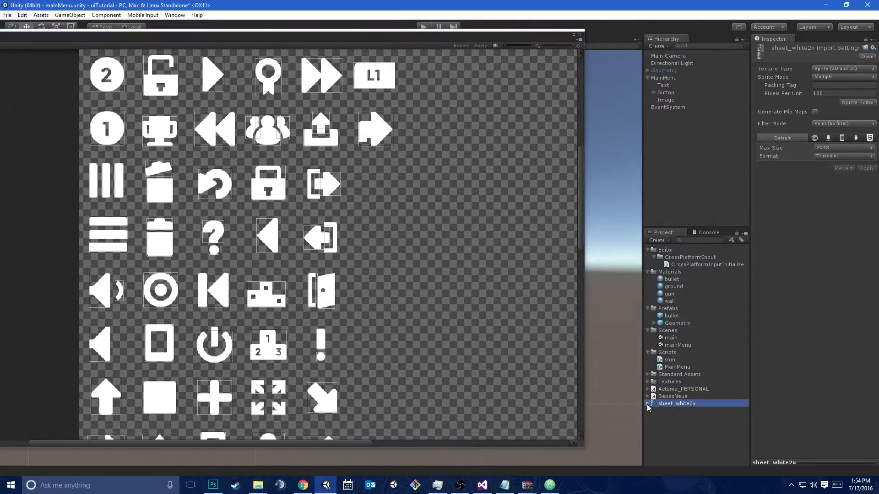
pyautogui.scroll(-10, 682, 393)
pyautogui.scroll(-20, 682, 393)
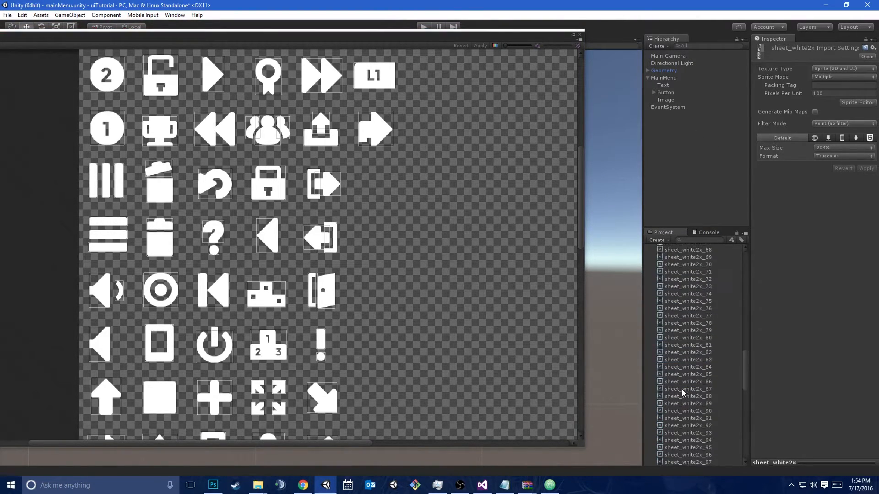
# Set the Image object's source to the floppy disk icon, sheet_white2x_31
pyautogui.click(667, 99)
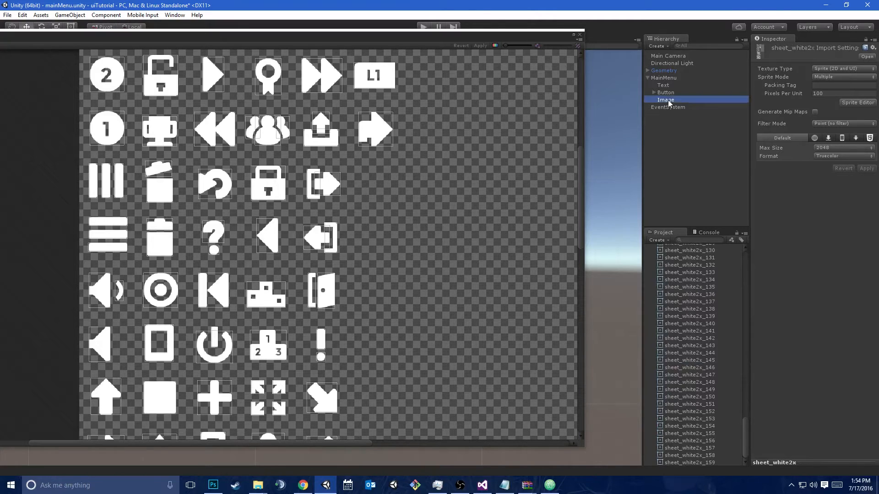
pyautogui.click(873, 173)
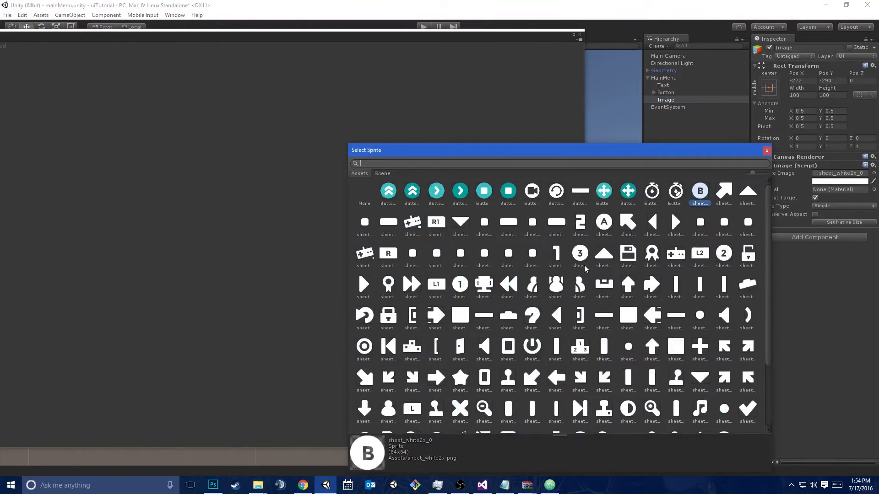
pyautogui.scroll(-3, 651, 275)
pyautogui.doubleClick(628, 198)
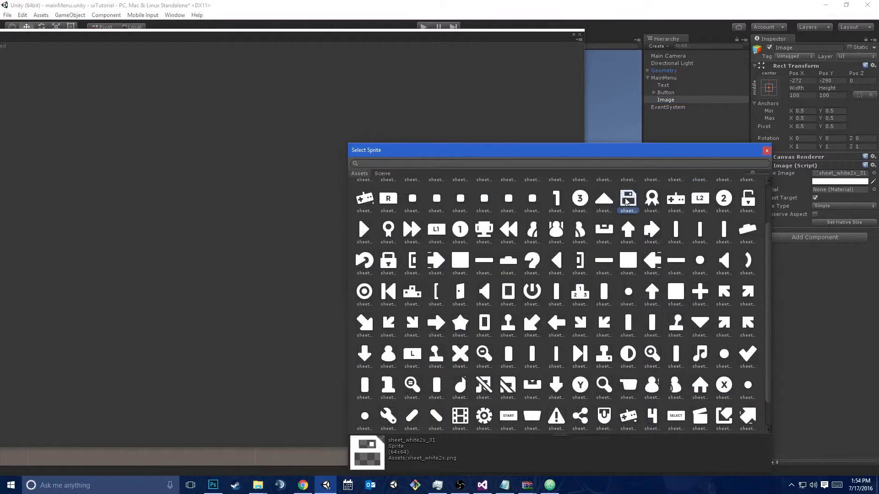
# Close the Sprite Editor and collapse the sheet_white2x sprite list in the project assets
pyautogui.moveTo(504, 44); pyautogui.dragTo(609, 37)
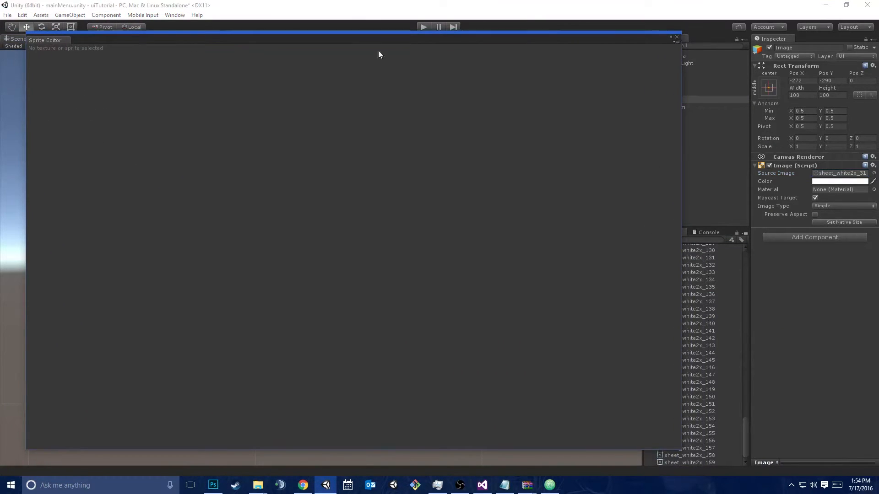
pyautogui.scroll(15, 715, 302)
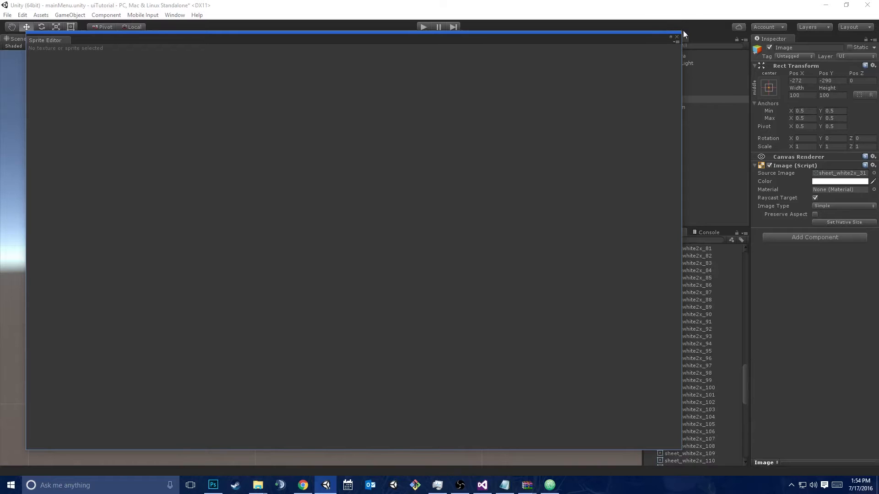
pyautogui.click(676, 37)
pyautogui.scroll(20, 698, 311)
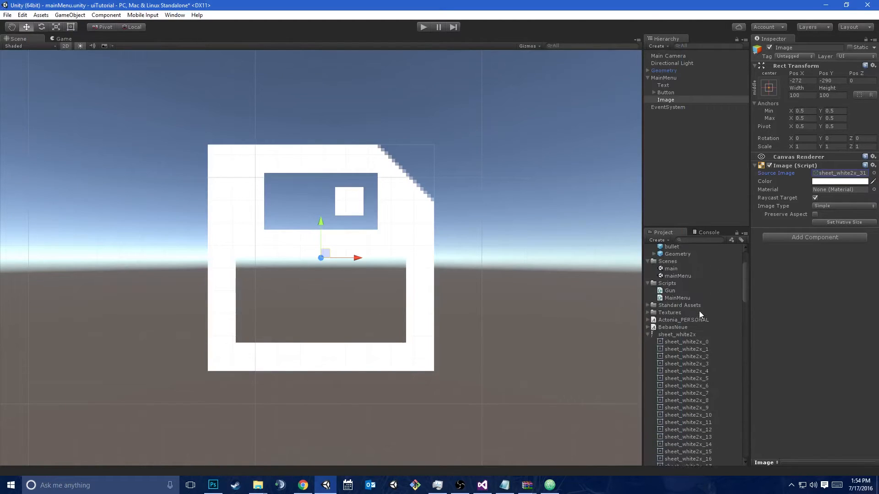
pyautogui.click(648, 362)
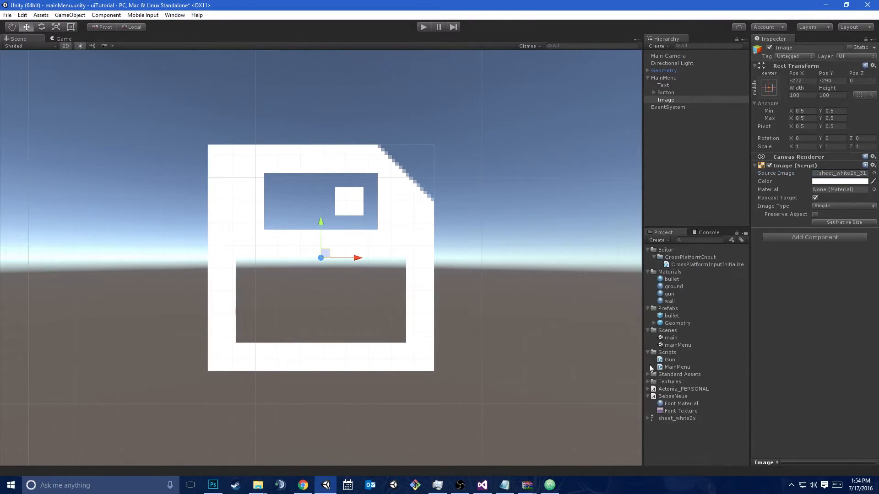
# Select the sheet_white2x asset and check the icon width and height listed in sheet_white2x.xml in Atom
pyautogui.click(693, 404)
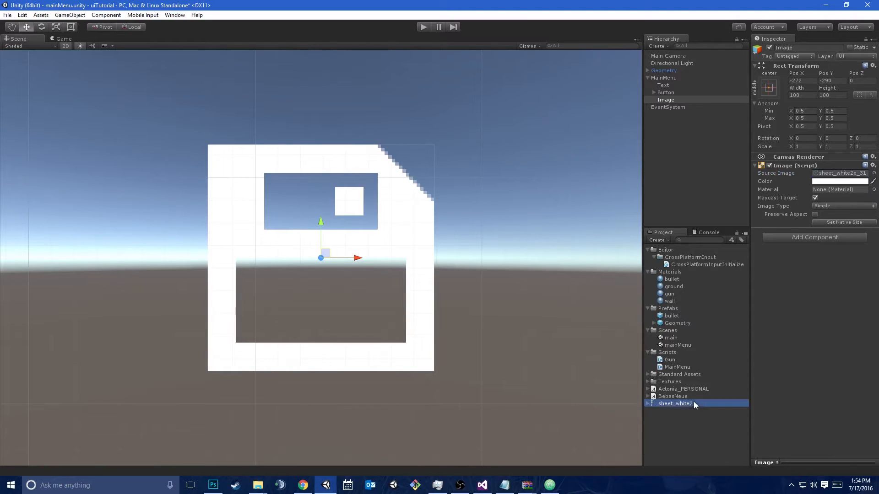
pyautogui.click(550, 485)
pyautogui.hotkey('alt', 'Tab')
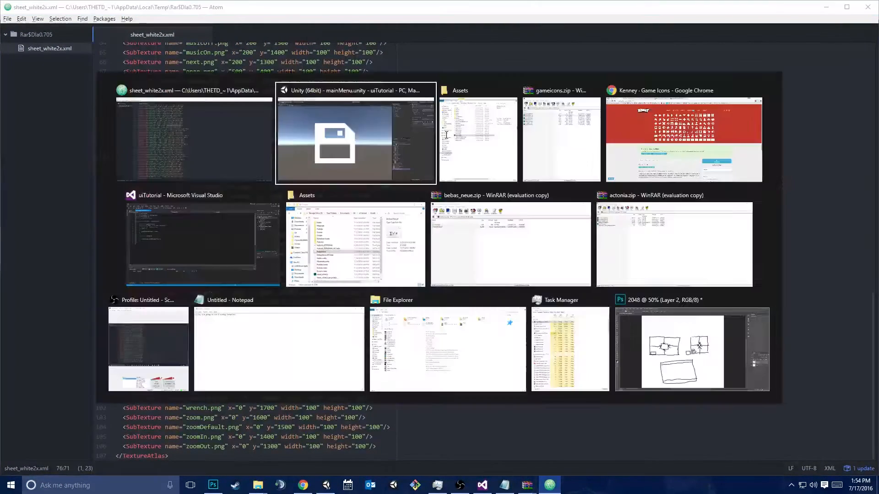
# Reslice sheet_white2x in the Sprite Editor using Grid By Cell Size with a pixel size of 100 by 100
pyautogui.click(857, 103)
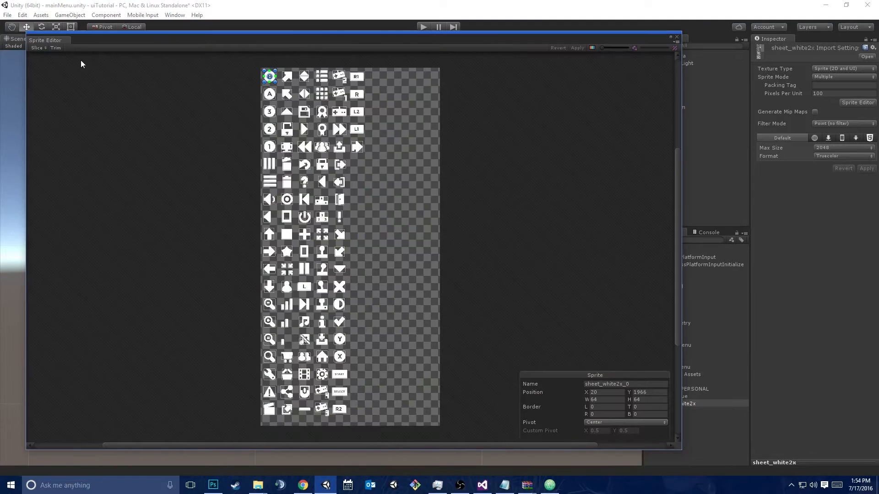
pyautogui.click(37, 49)
pyautogui.click(116, 57)
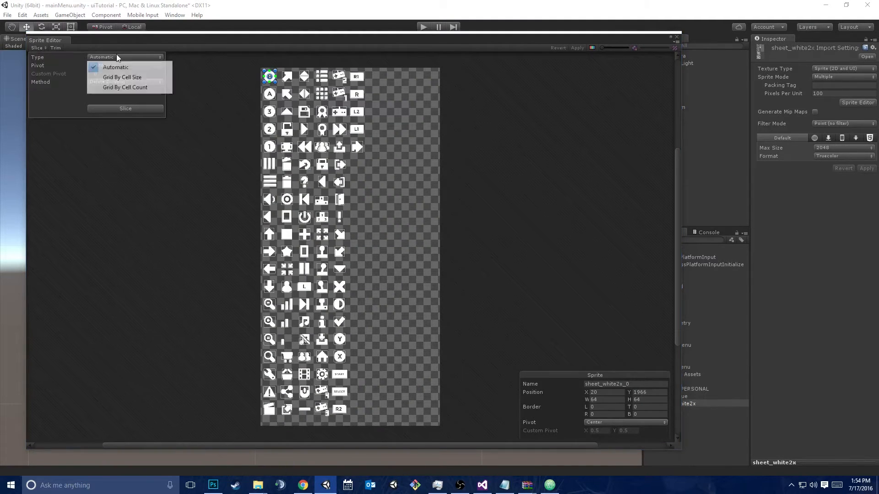
pyautogui.click(122, 75)
pyautogui.click(103, 65)
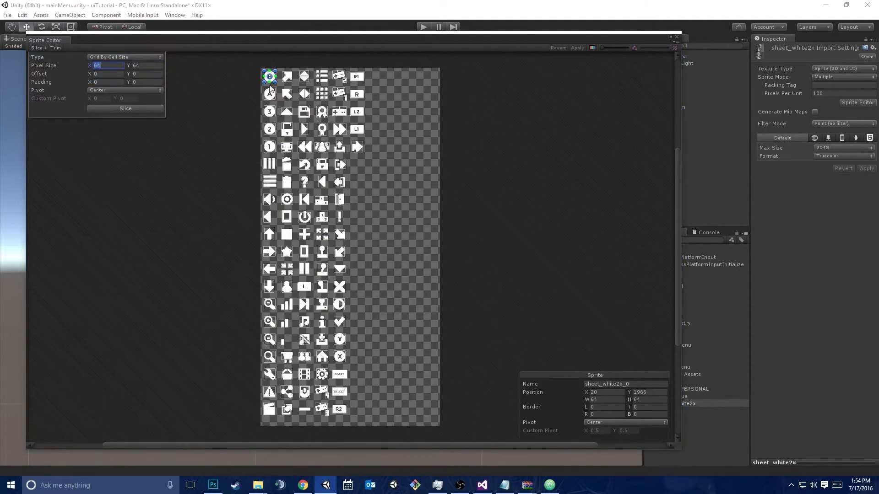
pyautogui.press('Tab')
pyautogui.write('10')
pyautogui.click(96, 109)
# Check the grid slices of the info and signal-bars icons, apply the slicing, and close the Sprite Editor
pyautogui.click(321, 321)
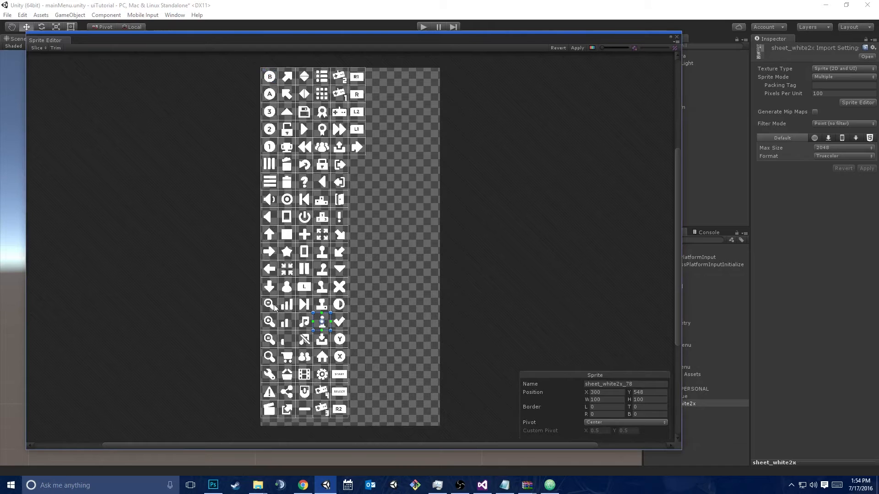
pyautogui.click(290, 306)
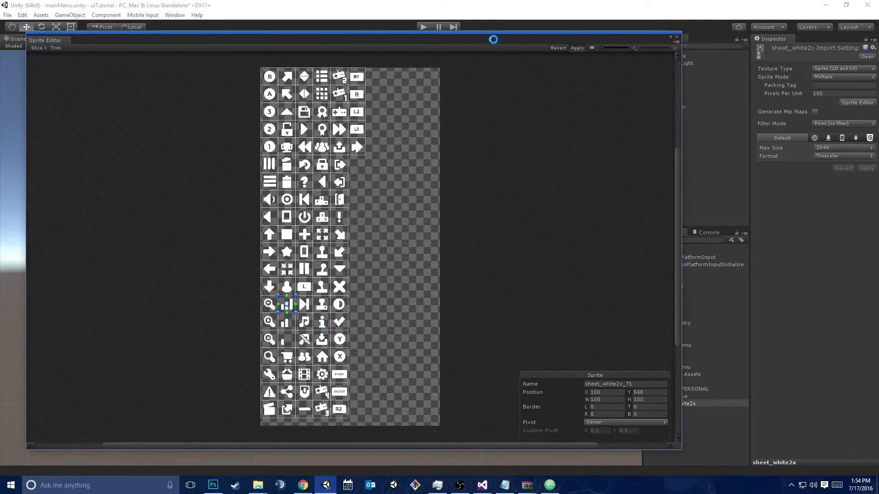
pyautogui.click(677, 38)
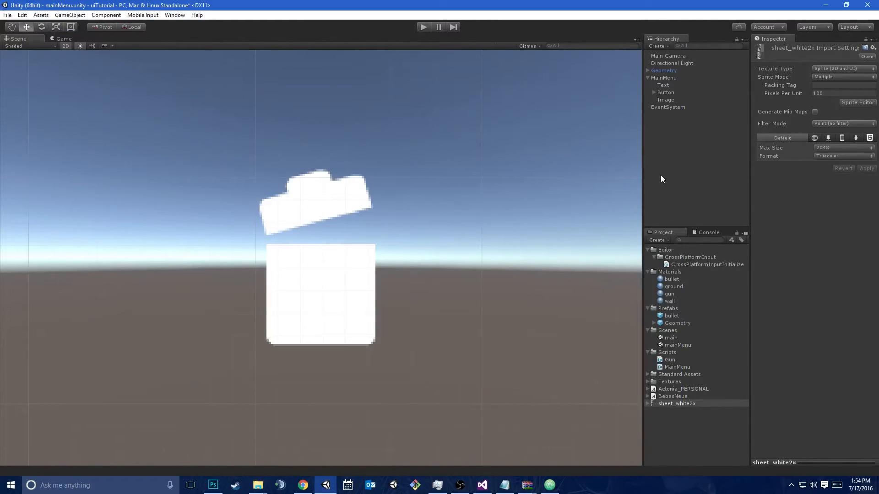
pyautogui.click(672, 94)
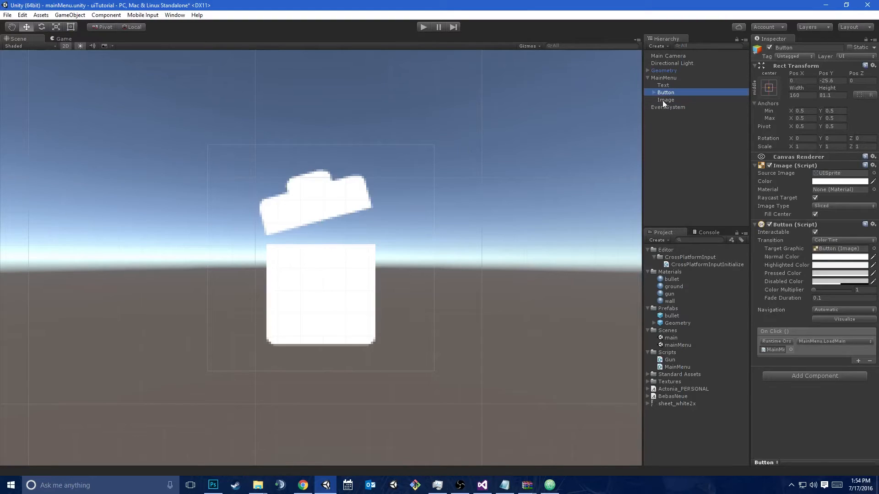
# Turn on Preserve Aspect for the trash-can Image while leaving its image type as Simple
pyautogui.click(665, 99)
pyautogui.click(64, 38)
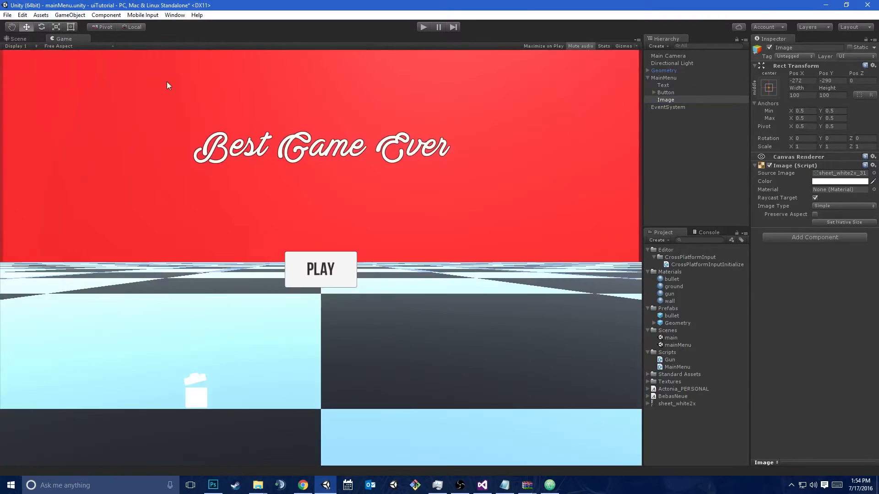
pyautogui.click(833, 207)
pyautogui.click(765, 297)
pyautogui.click(814, 214)
# Stretch the Image to about 334 by 173 with the Rect tool and toggle Preserve Aspect to compare the icon's proportions
pyautogui.click(18, 39)
pyautogui.press('t')
pyautogui.moveTo(401, 191); pyautogui.dragTo(512, 216)
pyautogui.moveTo(512, 181); pyautogui.dragTo(774, 67)
pyautogui.click(817, 214)
pyautogui.click(815, 214)
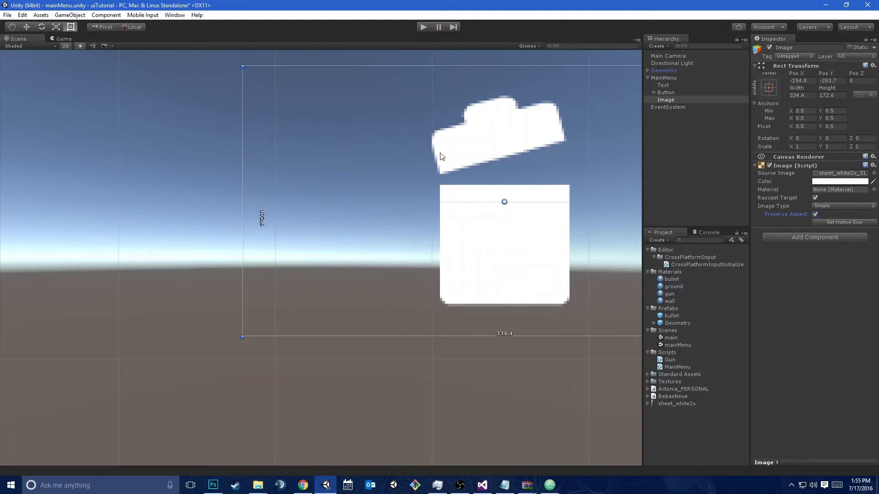
# Anchor the Image to the canvas's bottom-left corner together with its pivot and position, and set it to its native size
pyautogui.click(768, 88)
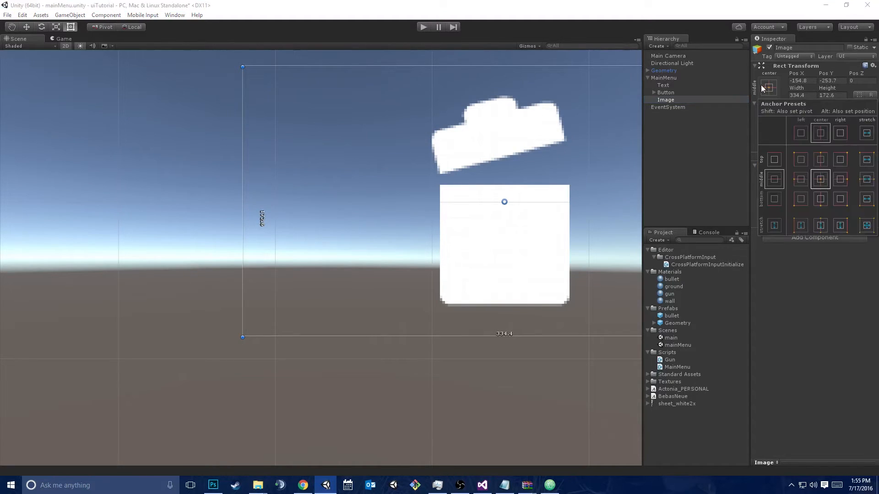
pyautogui.keyDown('alt'); pyautogui.click(800, 199); pyautogui.keyUp('alt')
pyautogui.press('f')
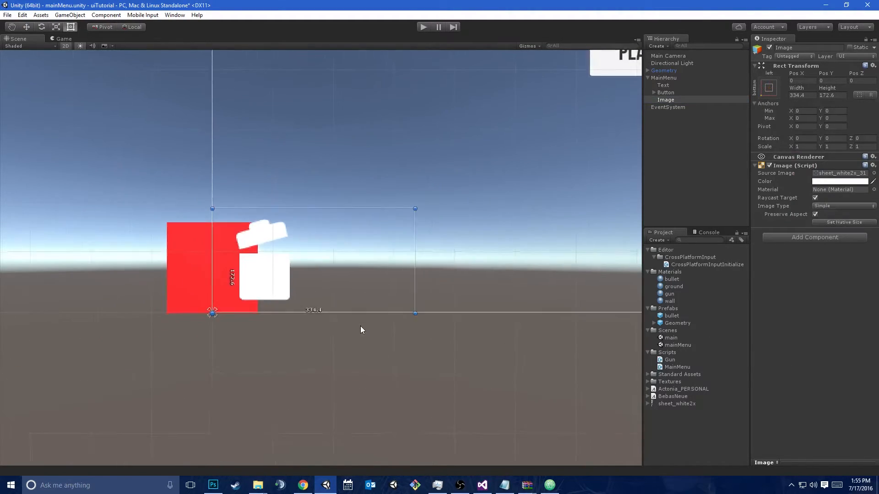
pyautogui.click(811, 240)
pyautogui.click(847, 220)
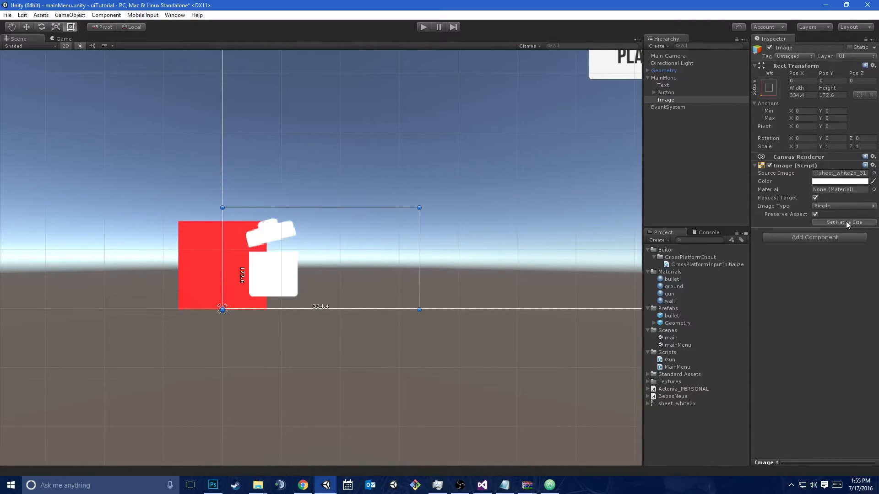
pyautogui.click(846, 222)
pyautogui.click(815, 214)
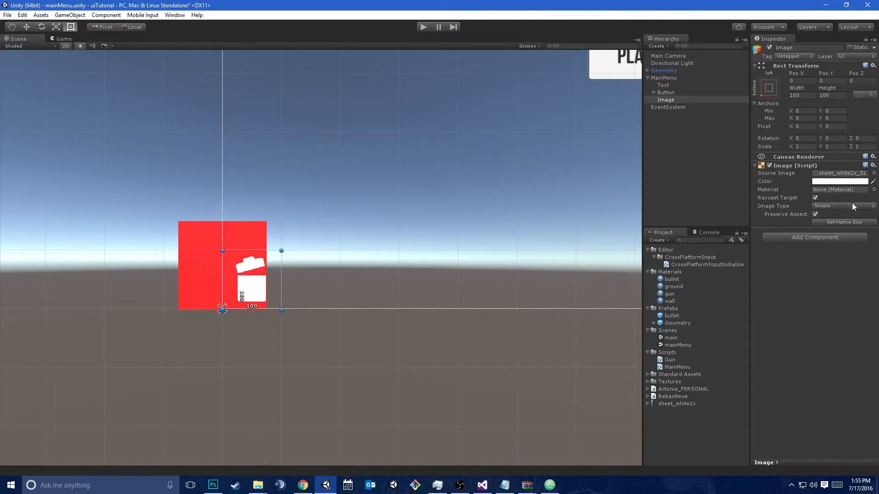
# Add a Button component to the Image and look through the available source sprites without replacing the trash-can icon
pyautogui.click(796, 239)
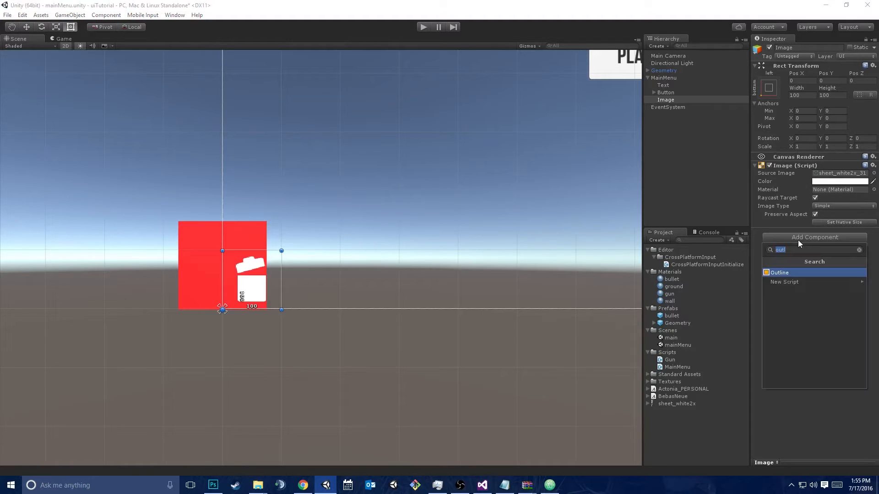
pyautogui.write('b')
pyautogui.press('Return')
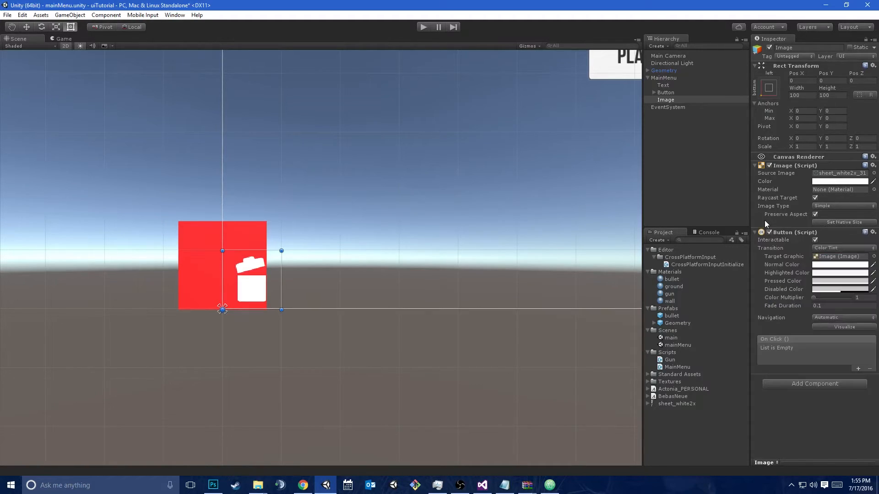
pyautogui.click(874, 173)
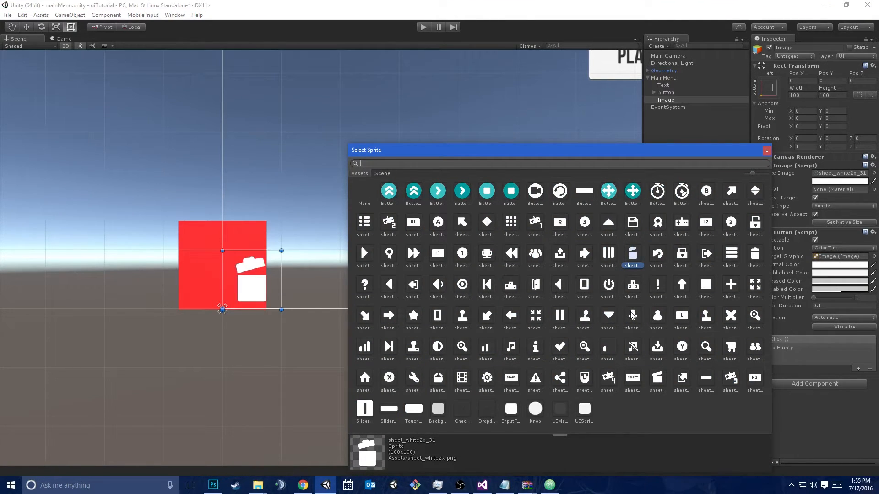
pyautogui.click(767, 151)
pyautogui.moveTo(667, 78); pyautogui.dragTo(761, 166)
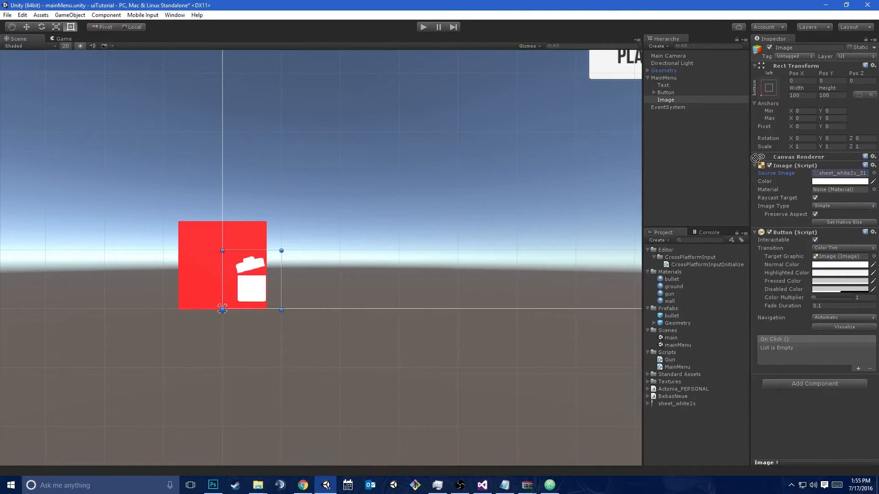
# Switch to Visual Studio, add a public void Quit() method calling Application.Quit() after LoadMain in MainMenu.cs, save, and return to Unity
pyautogui.click(482, 485)
pyautogui.press('Return')
pyautogui.press('Return')
pyautogui.write('p')
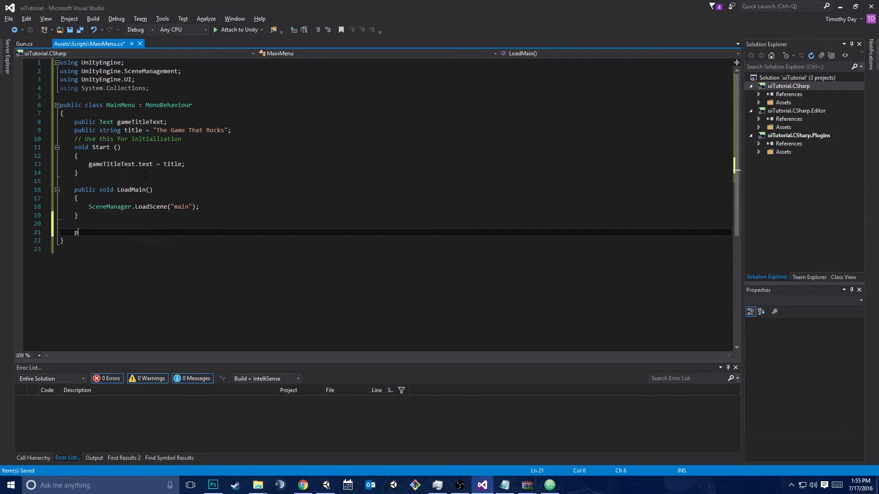
pyautogui.write('ublic void Quit()')
pyautogui.press('Return')
pyautogui.write('{')
pyautogui.press('Return')
pyautogui.write('Application.')
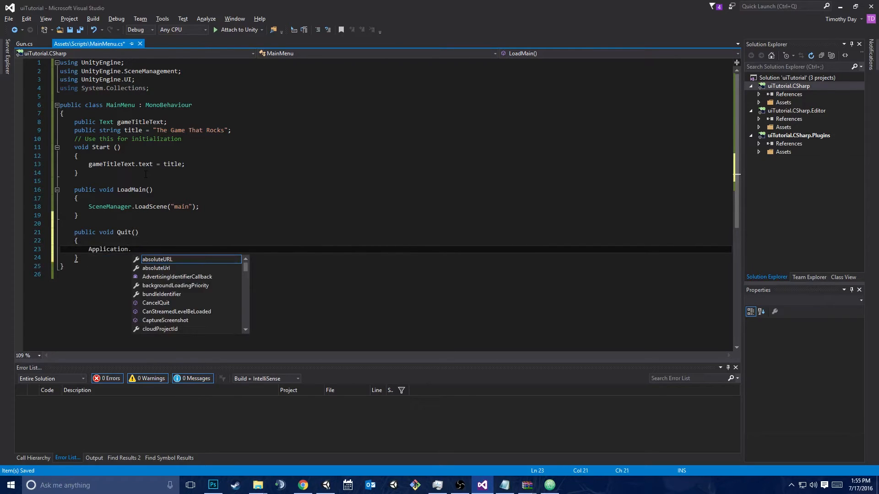
pyautogui.write('Quit();')
pyautogui.hotkey('ctrl', 's')
pyautogui.hotkey('alt', 'Tab')
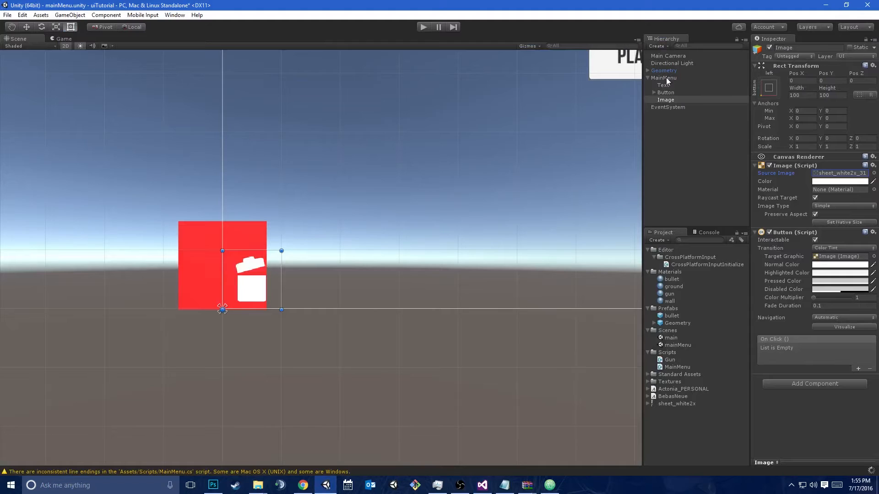
# Add an On Click event to the Image's Button that targets the MainMenu object and calls MainMenu.Quit
pyautogui.click(858, 369)
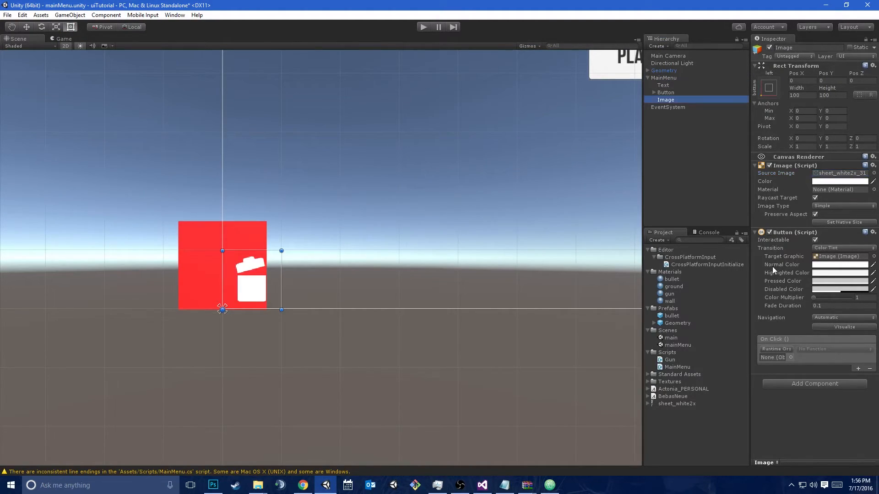
pyautogui.moveTo(665, 78); pyautogui.dragTo(774, 357)
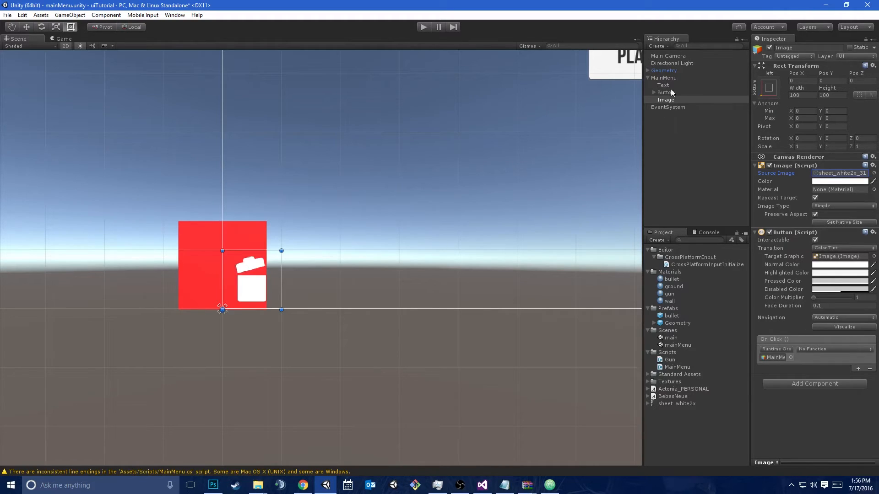
pyautogui.click(813, 349)
pyautogui.moveTo(830, 423)
pyautogui.click(729, 393)
# Switch to Visual Studio, print "Quitting" before Application.Quit() in the Quit method, and return to Unity
pyautogui.click(482, 485)
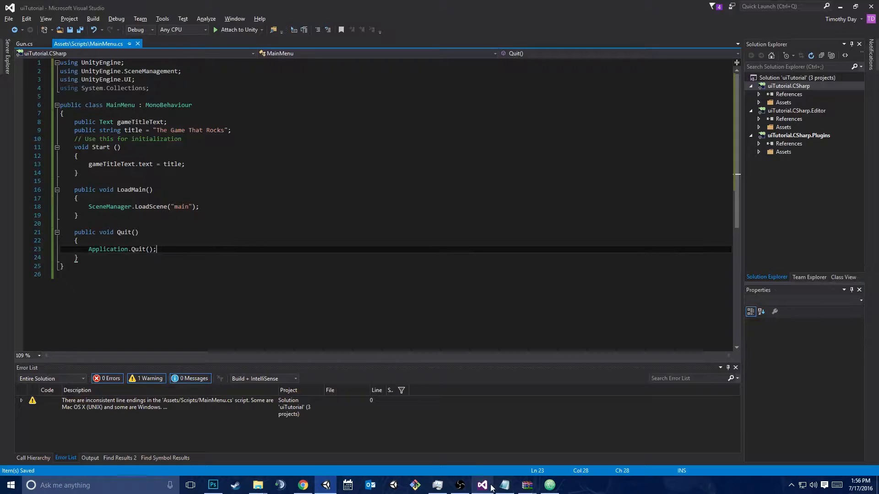
pyautogui.press('Up')
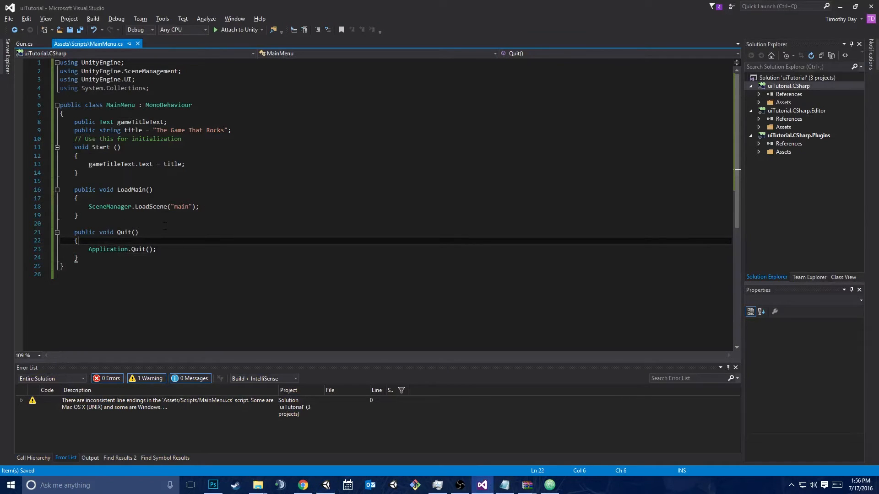
pyautogui.press('Return')
pyautogui.write('print("Quitting')
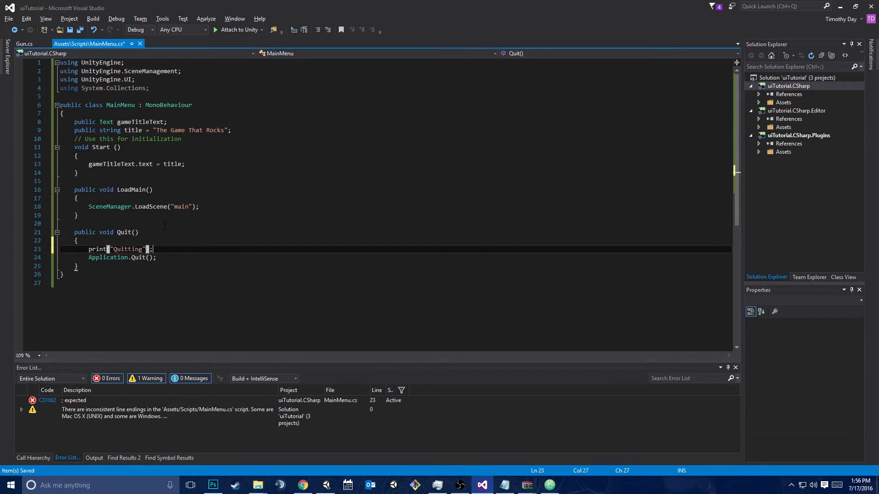
pyautogui.hotkey('alt', 'Tab')
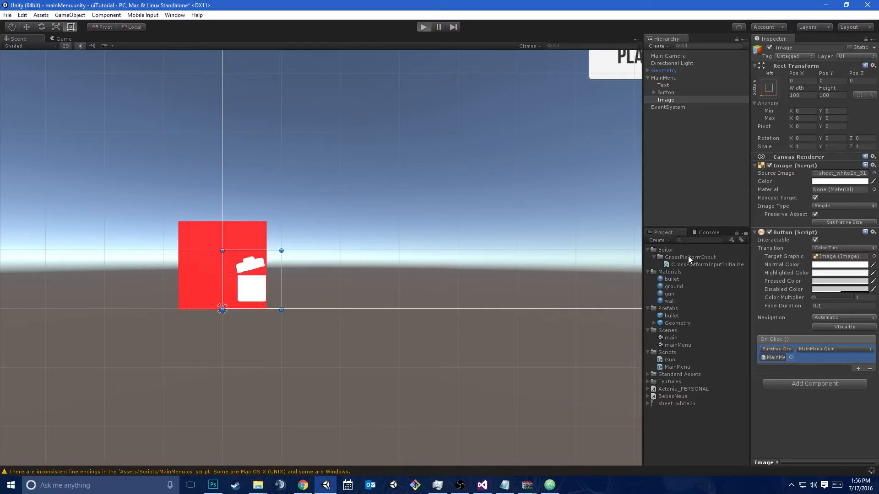
# Play the scene, test the trash-can button, check the console for its message, and stop playing
pyautogui.hotkey('ctrl', 'p')
pyautogui.click(21, 453)
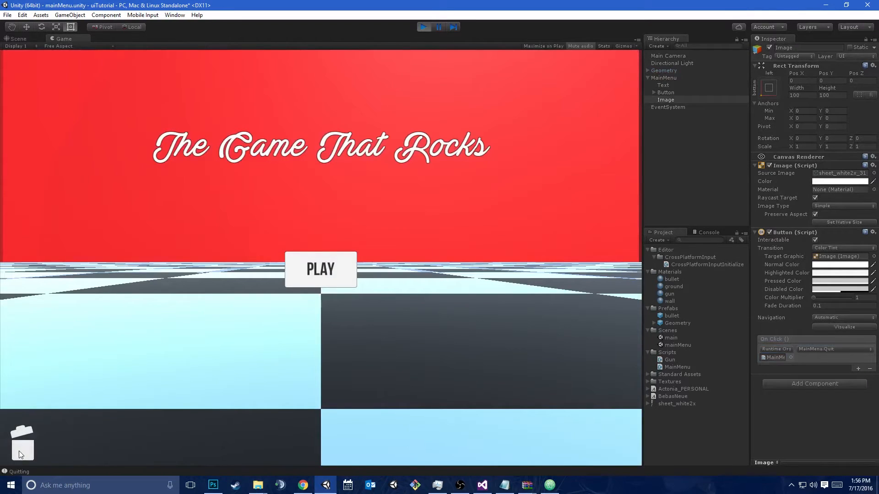
pyautogui.click(708, 232)
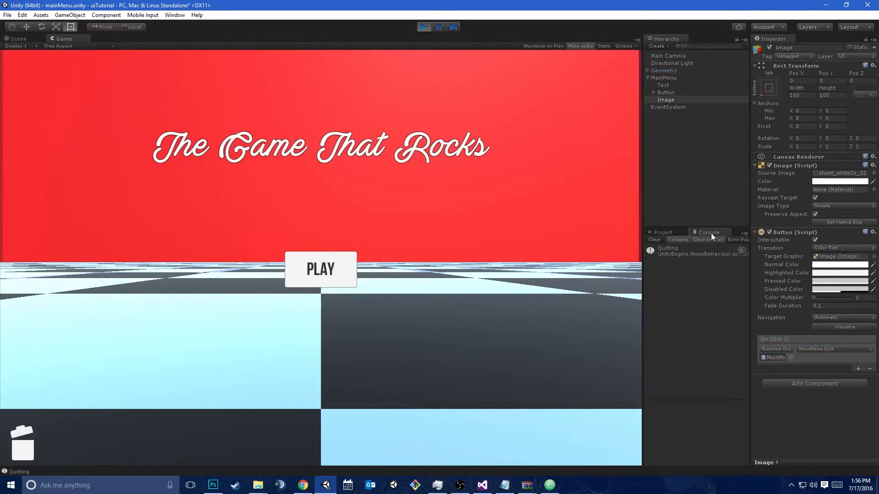
pyautogui.click(422, 27)
# Build and run the standalone player, and test quitting it with the trash-can button
pyautogui.hotkey('ctrl', 'b')
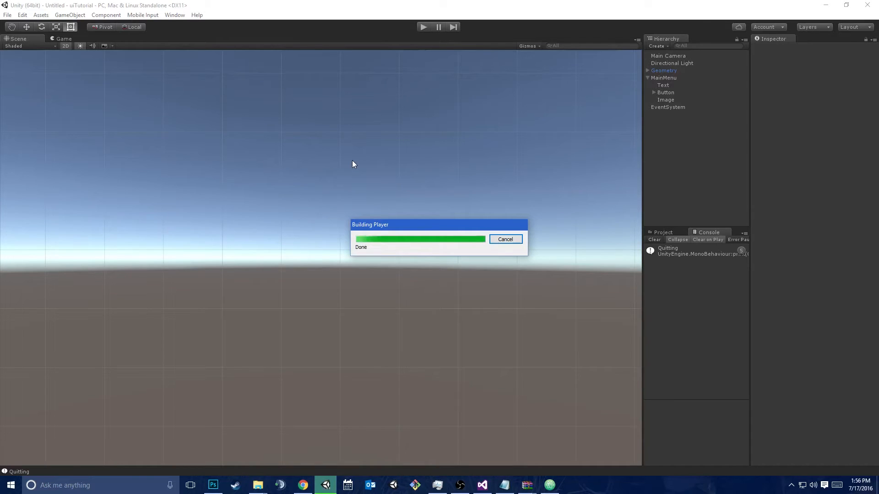
pyautogui.click(483, 334)
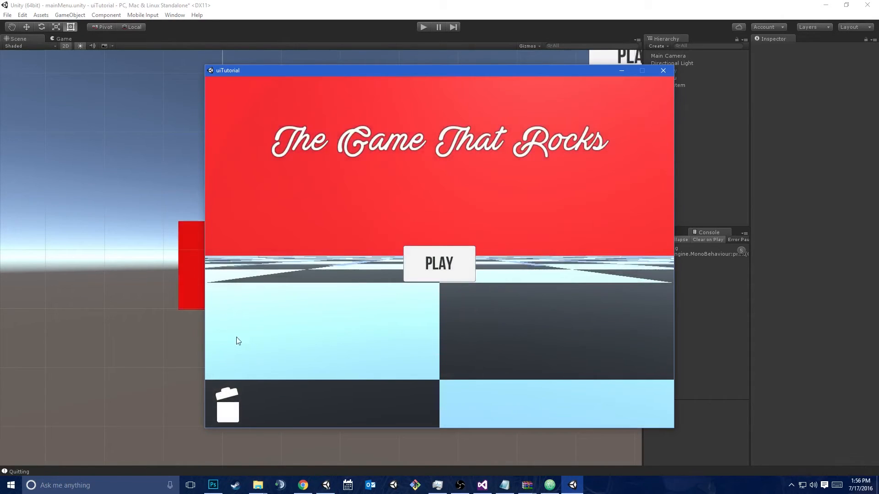
pyautogui.click(225, 405)
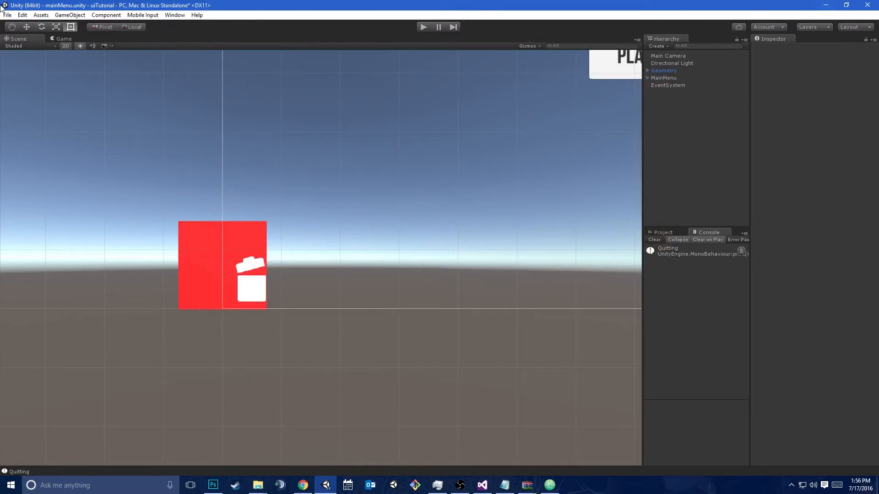
# Duplicate the Play button under MainMenu and move the copy directly below the original, to a Pos Y of about -117
pyautogui.scroll(-6, 362, 227)
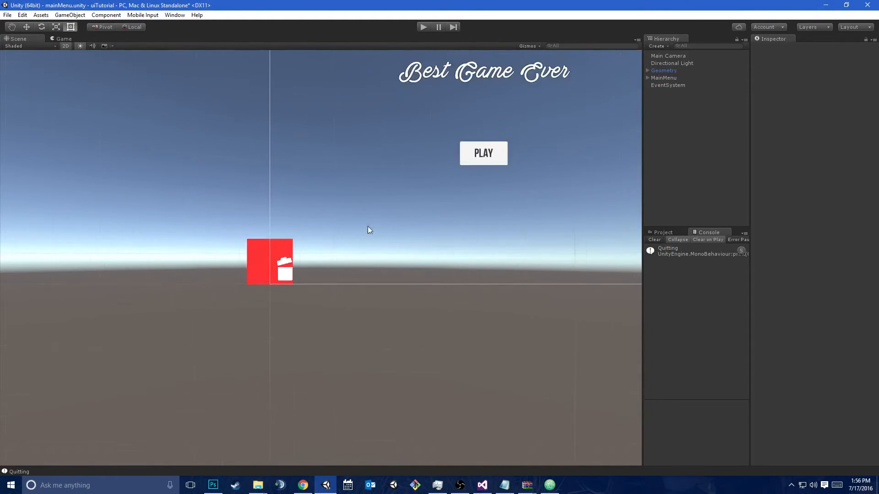
pyautogui.click(659, 86)
pyautogui.moveTo(476, 191); pyautogui.dragTo(449, 231, button='middle')
pyautogui.scroll(2, 502, 254)
pyautogui.click(648, 77)
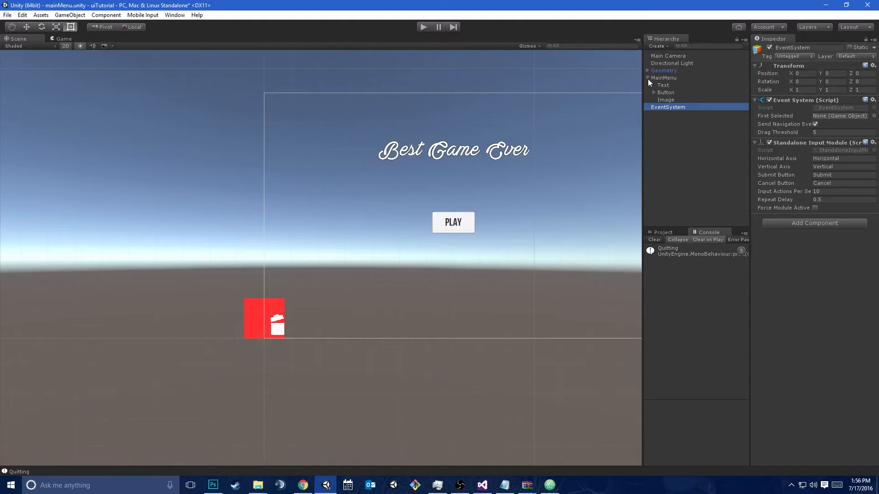
pyautogui.click(55, 39)
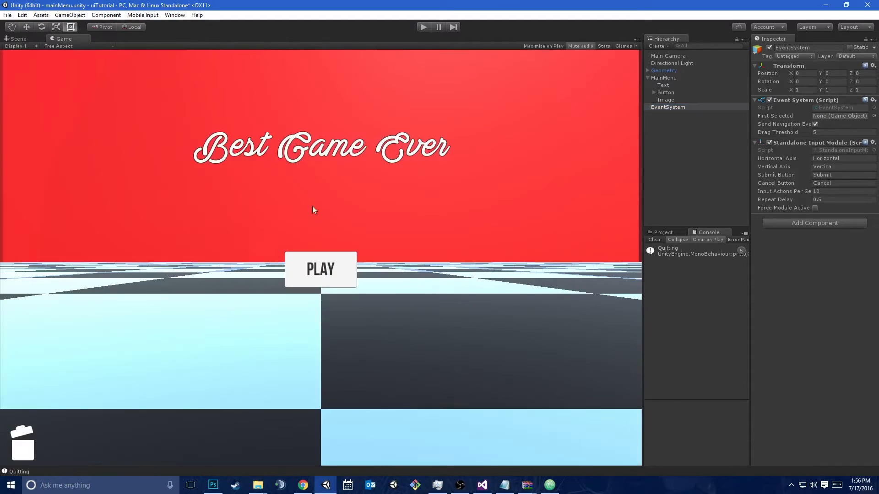
pyautogui.click(654, 91)
pyautogui.click(662, 92)
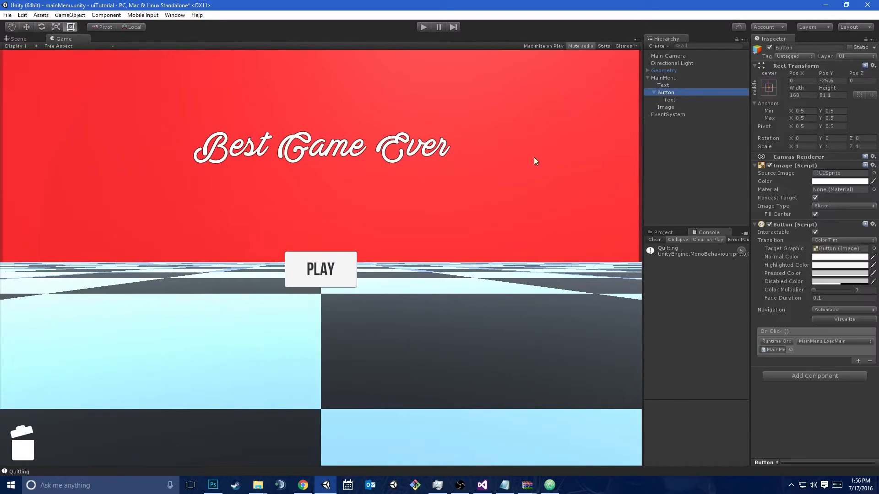
pyautogui.hotkey('ctrl', 'd')
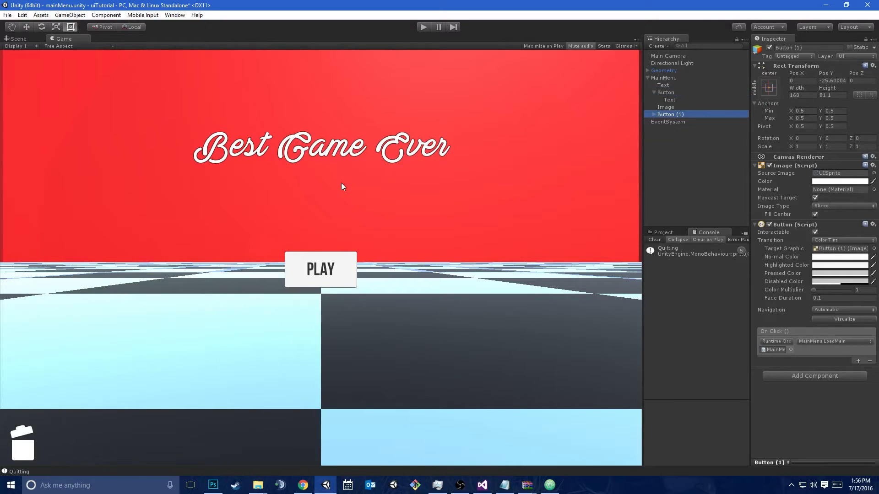
pyautogui.click(18, 39)
pyautogui.click(666, 115)
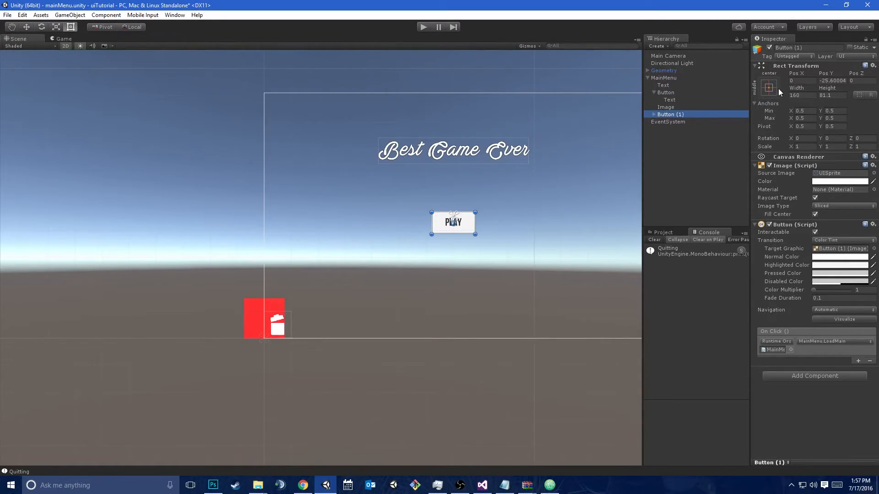
pyautogui.press('w')
pyautogui.moveTo(453, 185); pyautogui.dragTo(452, 208)
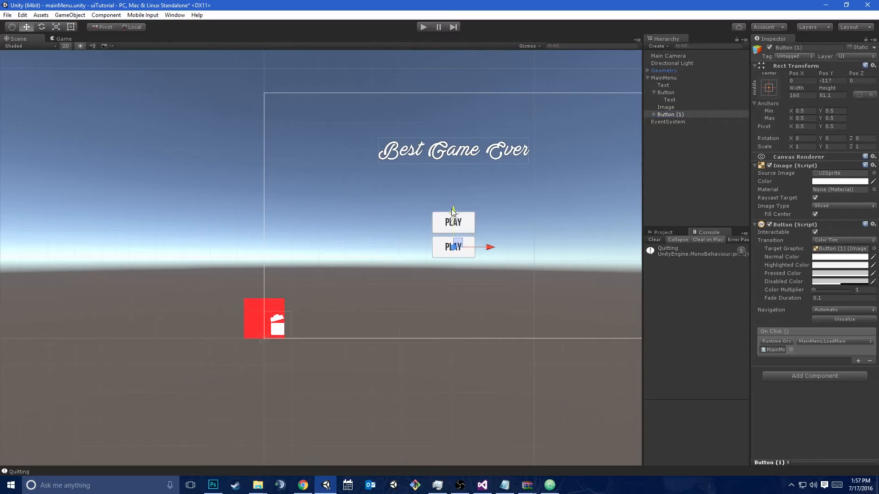
# Change the label text of the duplicated button to Options
pyautogui.click(653, 115)
pyautogui.click(672, 123)
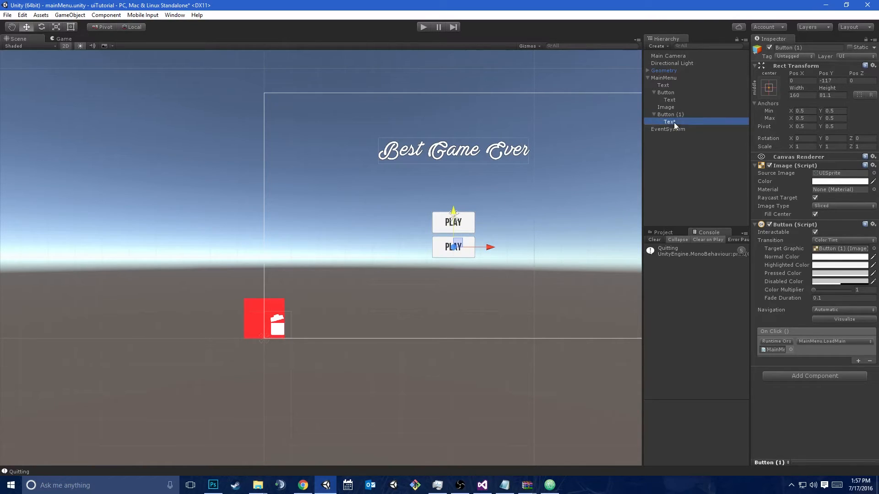
pyautogui.click(785, 179)
pyautogui.write('Options')
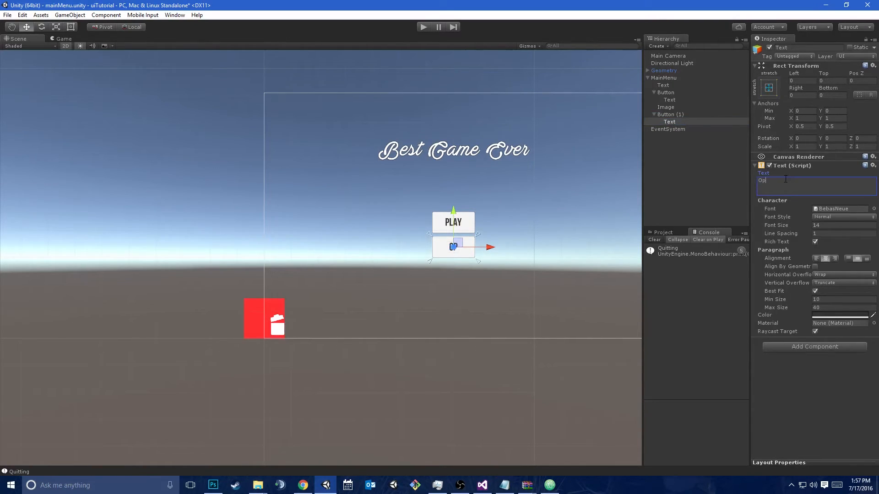
# Rename the duplicated button object, Button (1), as Options
pyautogui.click(670, 114)
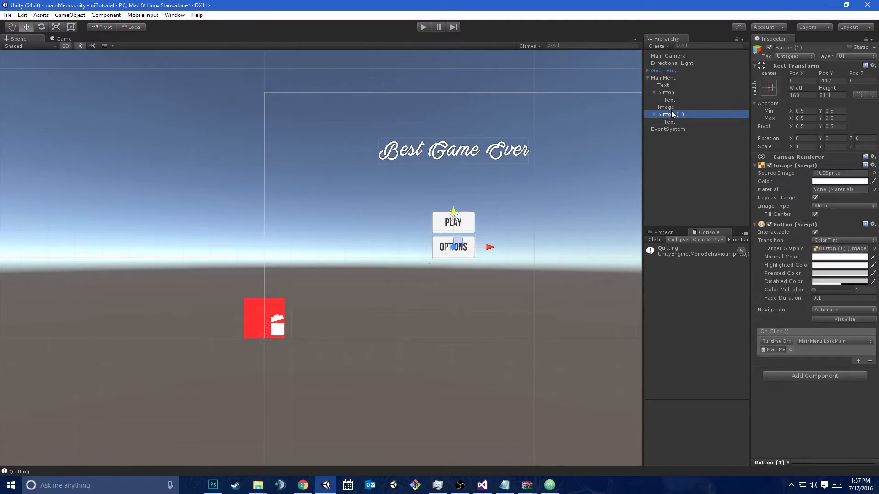
pyautogui.click(794, 47)
pyautogui.write('Options')
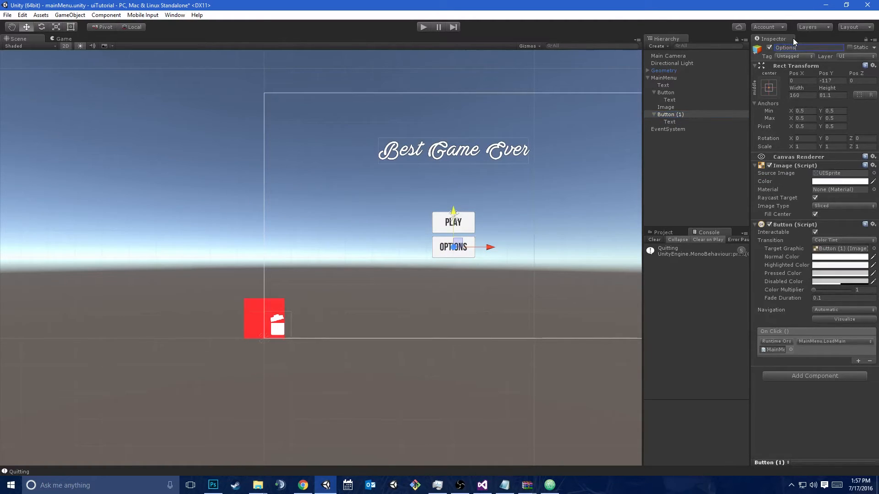
# Finish naming the duplicated button Options and lower it slightly to a Pos Y of about -123
pyautogui.press('Return')
pyautogui.scroll(6, 267, 174)
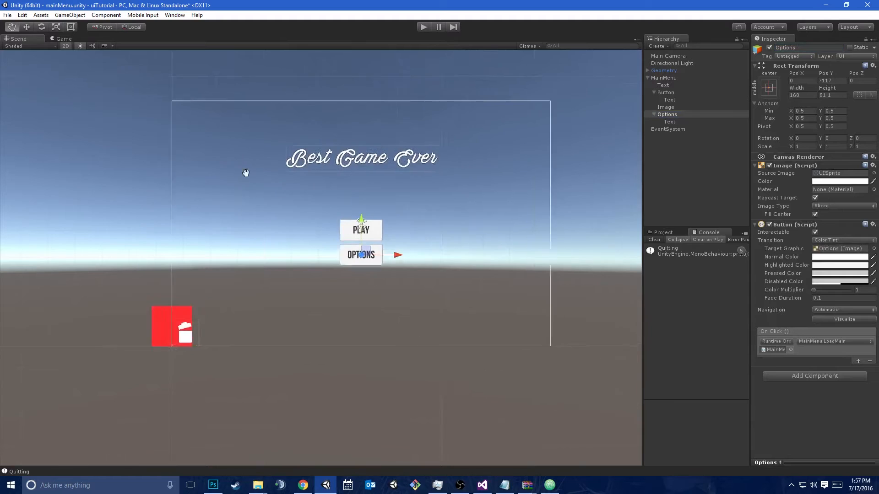
pyautogui.scroll(2, 265, 168)
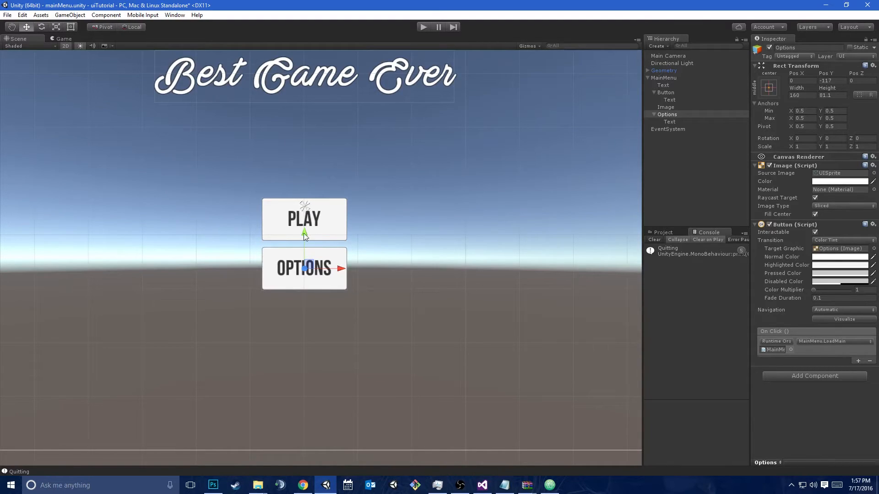
pyautogui.moveTo(303, 233); pyautogui.dragTo(305, 236)
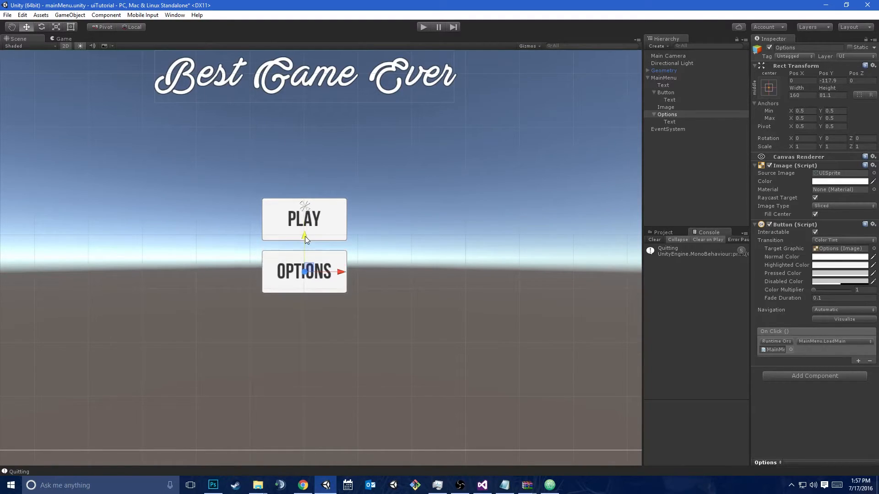
# Try nesting the Options button under the Play button object and moving the pair together
pyautogui.click(678, 114)
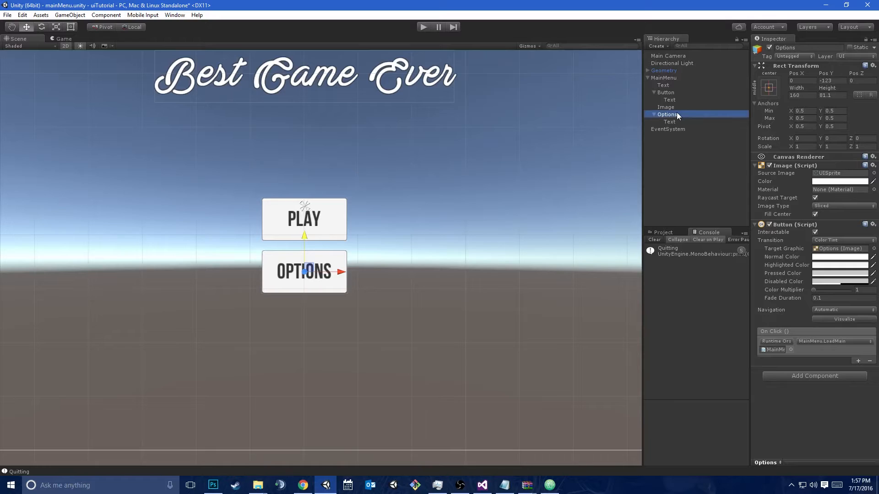
pyautogui.moveTo(672, 114); pyautogui.dragTo(677, 94)
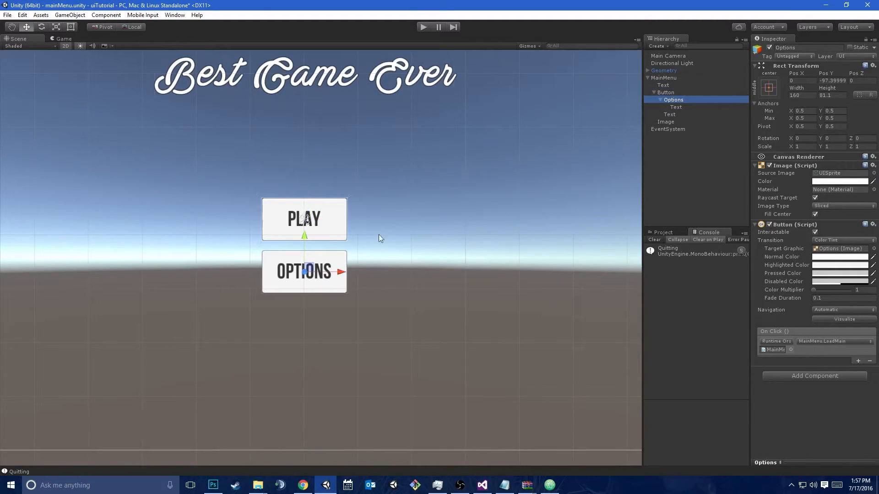
pyautogui.click(666, 93)
pyautogui.moveTo(302, 197); pyautogui.dragTo(603, 346)
pyautogui.hotkey('ctrl', 'z')
pyautogui.click(688, 189)
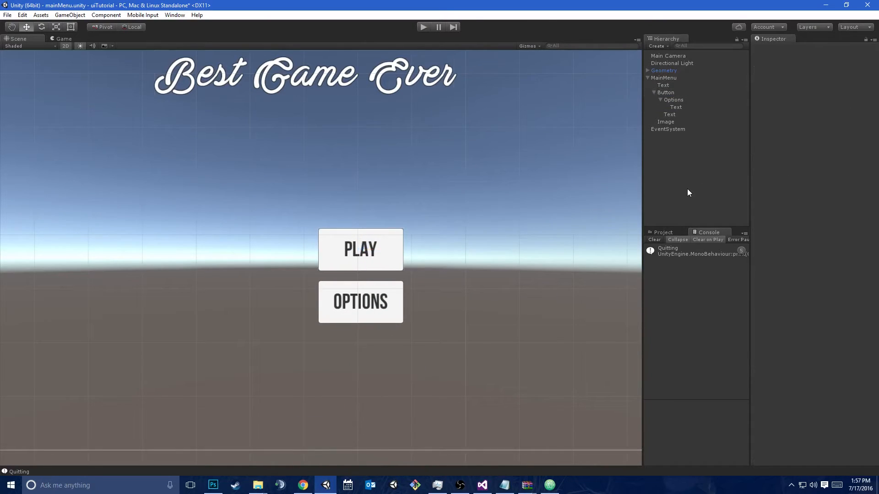
pyautogui.click(656, 92)
pyautogui.moveTo(369, 270)
pyautogui.mouseDown()
pyautogui.moveTo(360, 335)
pyautogui.moveTo(361, 253)
pyautogui.moveTo(361, 311)
pyautogui.moveTo(360, 275)
pyautogui.mouseUp()
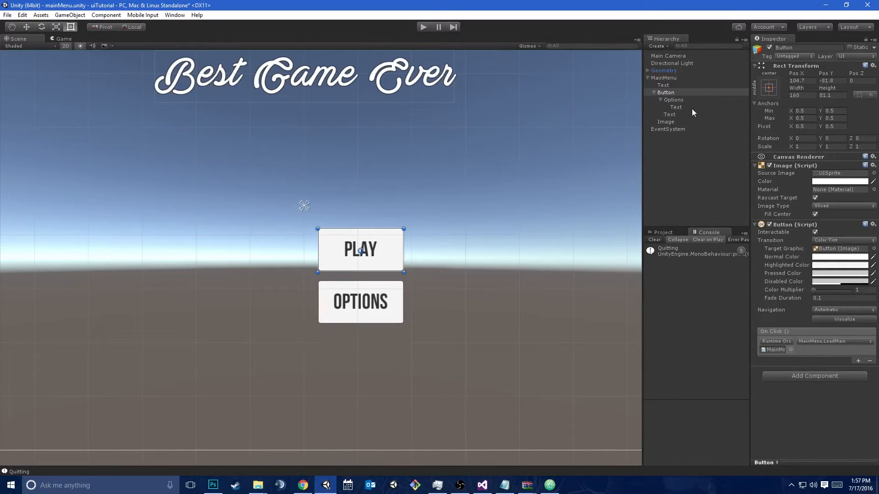
# Undo the move of the button pair and the nesting of Options under Button
pyautogui.click(671, 136)
pyautogui.hotkey('ctrl', 'z')
pyautogui.hotkey('ctrl', 'z')
pyautogui.hotkey('ctrl', 'z')
pyautogui.hotkey('ctrl', 'z')
pyautogui.hotkey('ctrl', 'z')
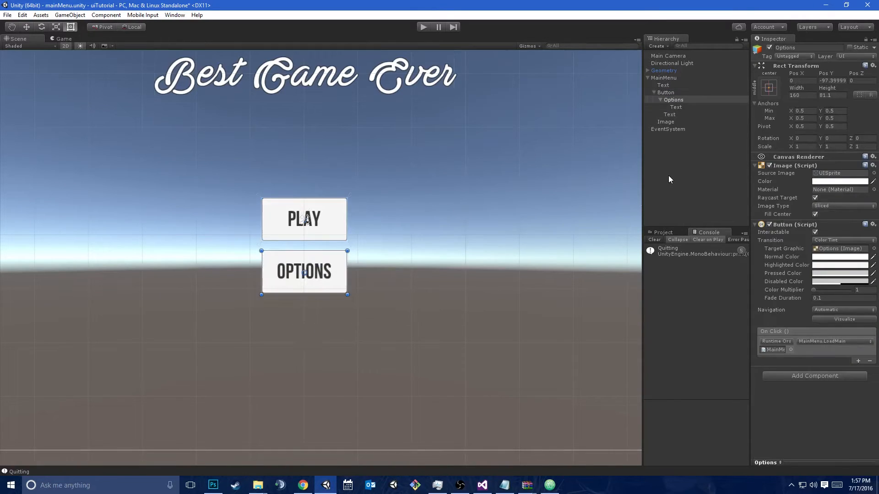
pyautogui.click(667, 177)
# Rename the Play button object, Button, as PlayButton
pyautogui.click(665, 93)
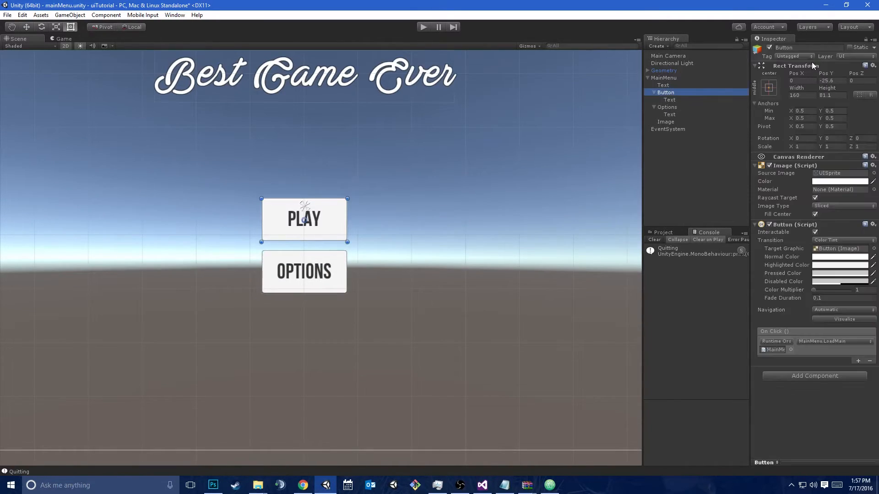
pyautogui.click(806, 49)
pyautogui.write('PlayButton')
pyautogui.press('Return')
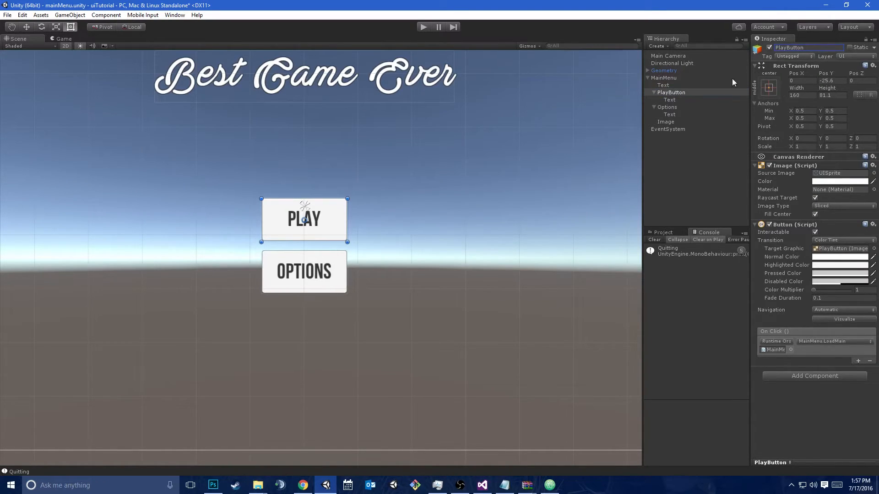
# Add a UI Panel as a child of the MainMenu canvas
pyautogui.rightClick(674, 76)
pyautogui.moveTo(721, 202)
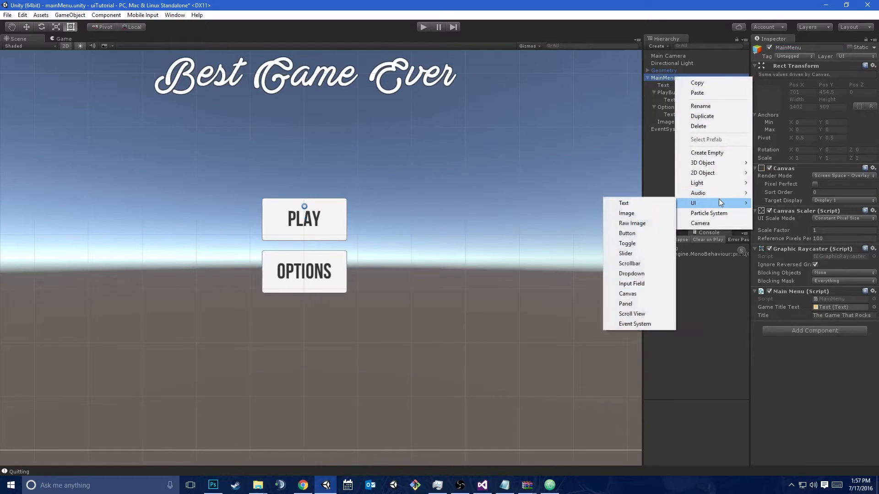
pyautogui.click(625, 304)
pyautogui.scroll(-4, 414, 353)
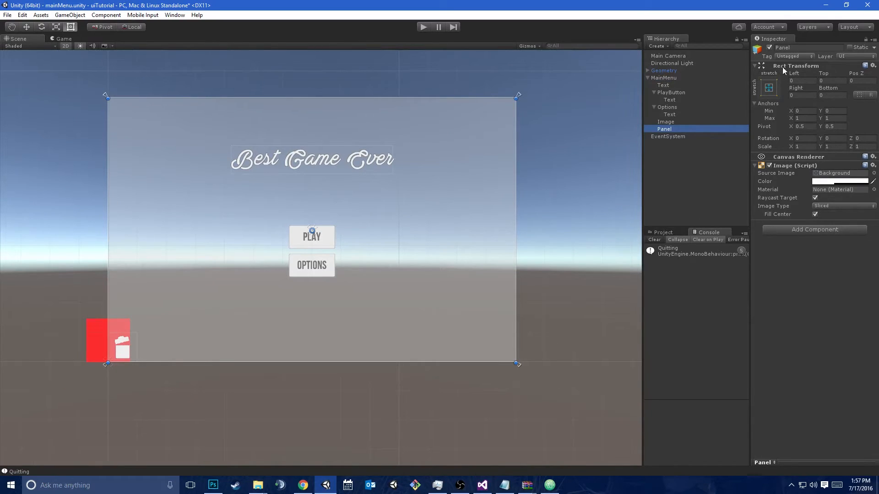
# Anchor the panel to the middle center and set its width to 200 and height to 400
pyautogui.click(769, 88)
pyautogui.click(820, 179)
pyautogui.click(804, 95)
pyautogui.write('200')
pyautogui.press('Tab')
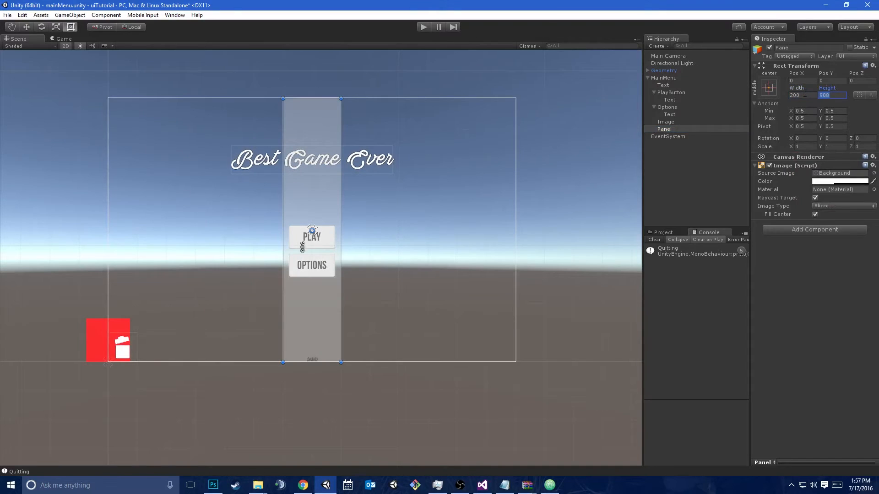
pyautogui.write('400')
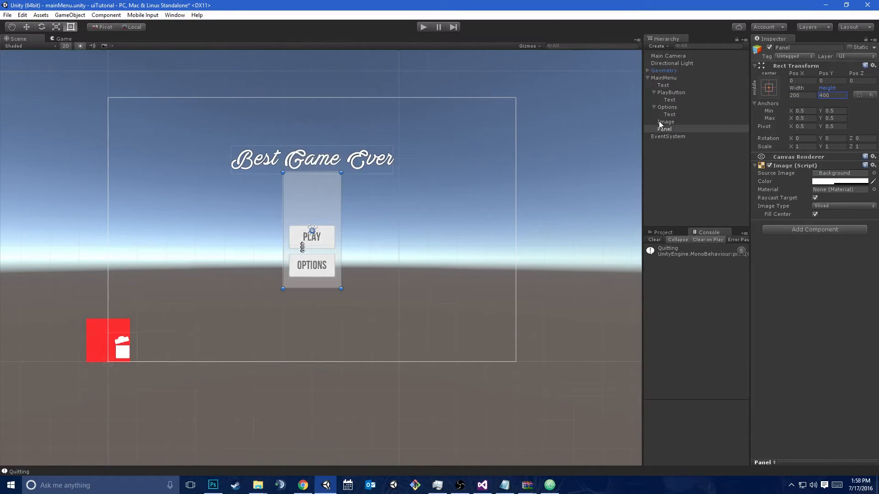
# Reduce the panel's height to about 203 and move it to Pos Y of about -74 so it frames both buttons
pyautogui.moveTo(827, 91); pyautogui.dragTo(257, 233)
pyautogui.scroll(3, 257, 233)
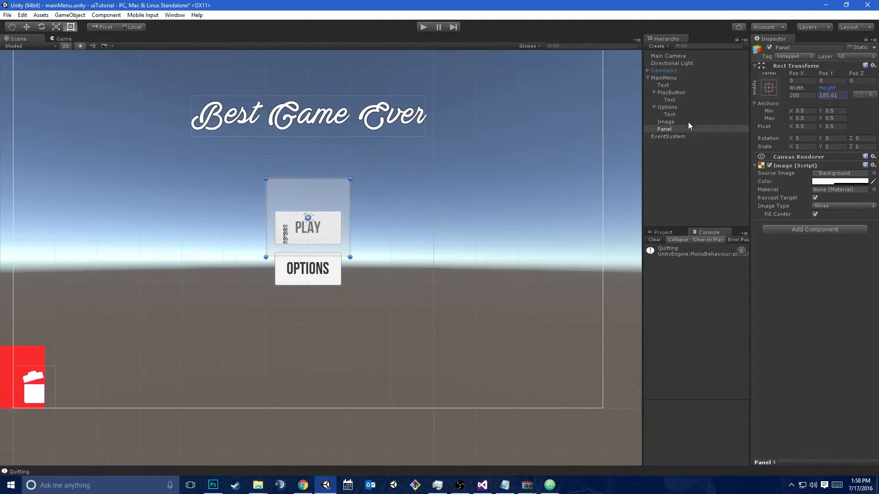
pyautogui.click(666, 130)
pyautogui.press('w')
pyautogui.moveTo(309, 183); pyautogui.dragTo(305, 211)
pyautogui.press('t')
pyautogui.moveTo(305, 282); pyautogui.dragTo(305, 292)
# Place Panel directly below Text in the MainMenu hierarchy and nest PlayButton and Options inside it
pyautogui.click(665, 130)
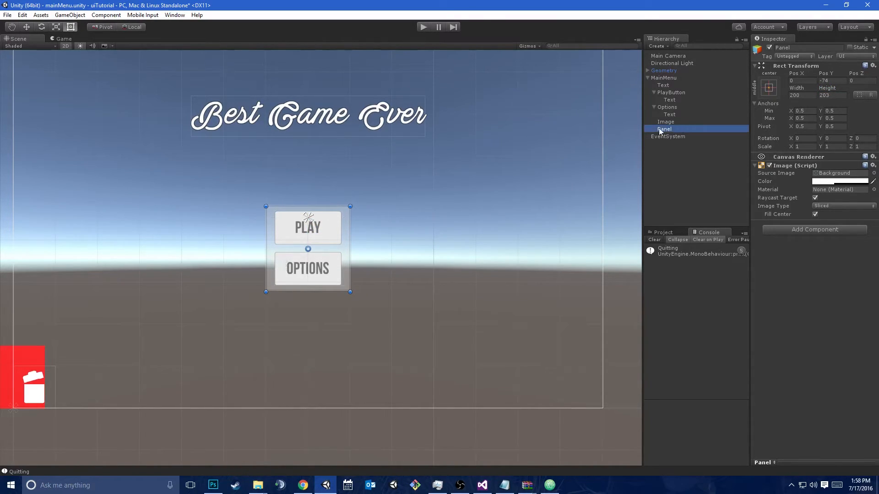
pyautogui.moveTo(665, 130); pyautogui.dragTo(673, 94)
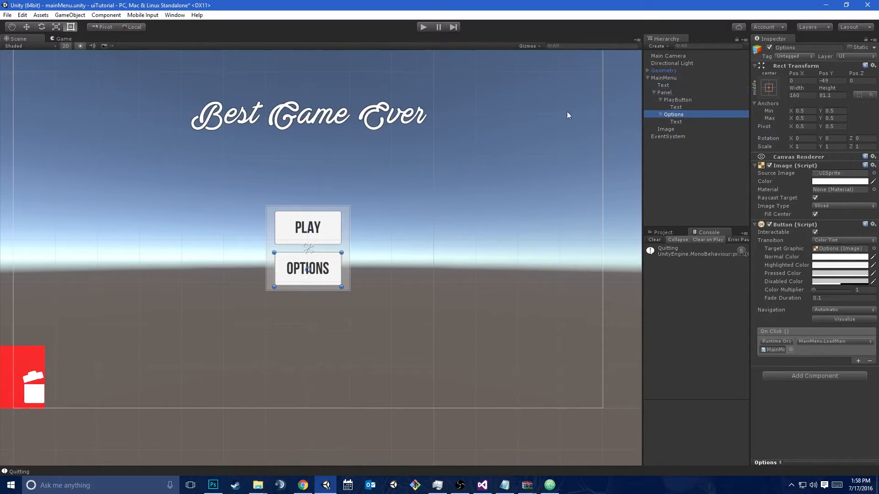
# Move the panel together with its buttons to about Pos X -31 and Pos Y -40
pyautogui.scroll(1, 408, 241)
pyautogui.click(266, 247)
pyautogui.press('w')
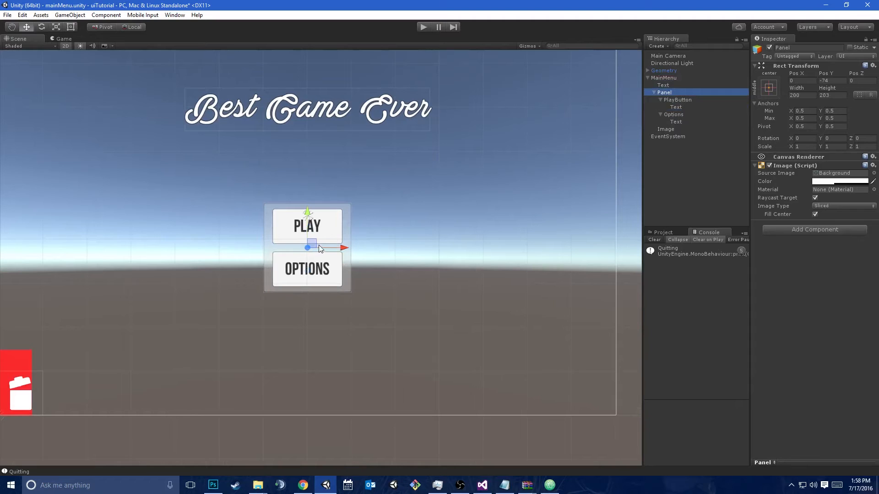
pyautogui.moveTo(288, 237); pyautogui.dragTo(350, 191)
pyautogui.hotkey('ctrl', 'z')
# Try enlarging the panel with the Rect tool to test how its buttons respond, and undo the resize
pyautogui.click(663, 86)
pyautogui.click(661, 92)
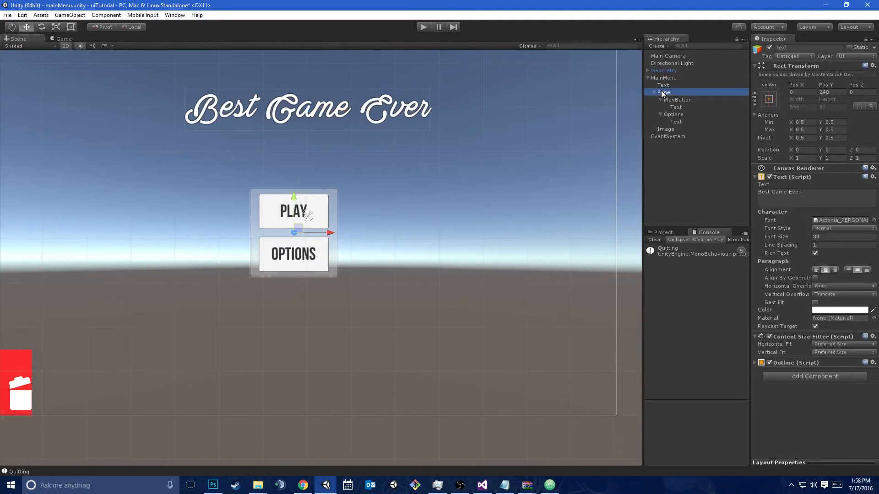
pyautogui.press('t')
pyautogui.moveTo(338, 278); pyautogui.dragTo(360, 339)
pyautogui.hotkey('ctrl', 'z')
pyautogui.click(679, 100)
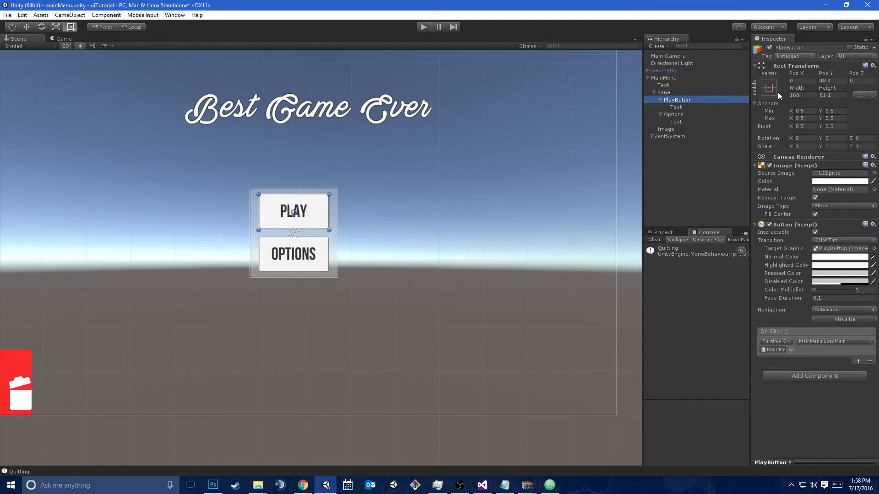
# Add a Vertical Layout Group component to the panel
pyautogui.click(685, 92)
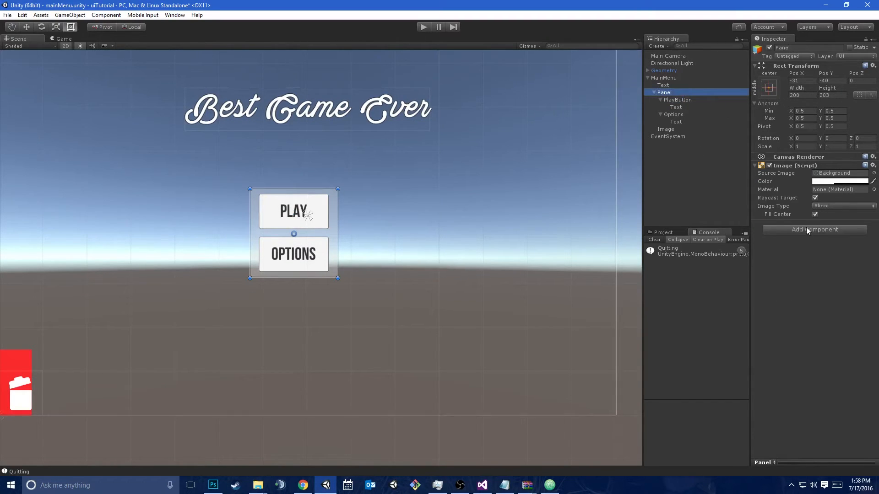
pyautogui.click(807, 229)
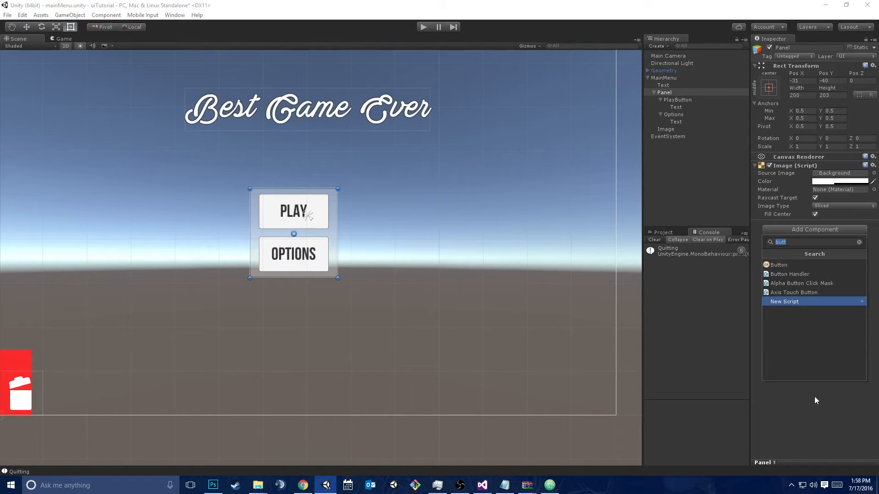
pyautogui.write('ver')
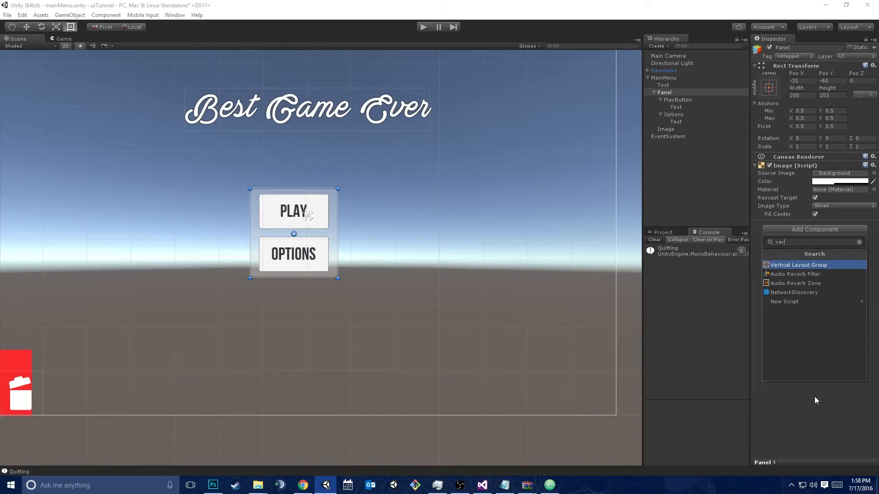
pyautogui.press('Return')
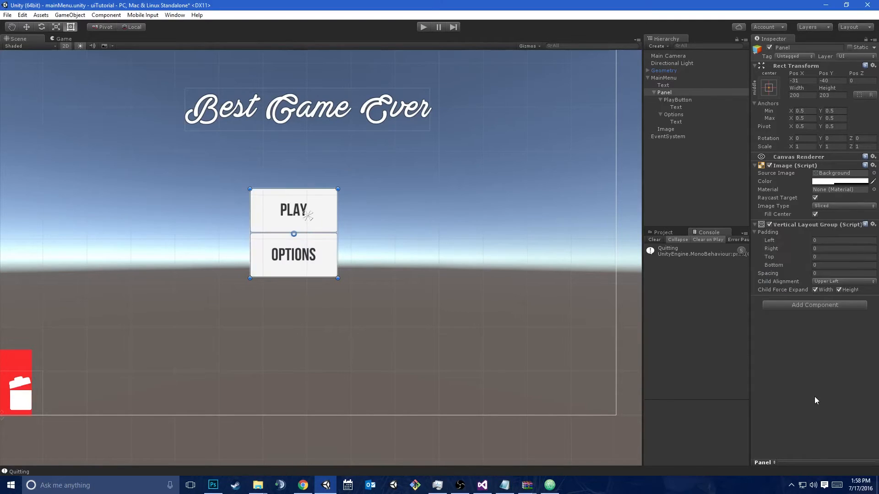
# Collapse the PlayButton and Options entries in the object hierarchy
pyautogui.click(660, 100)
pyautogui.click(658, 106)
pyautogui.click(660, 107)
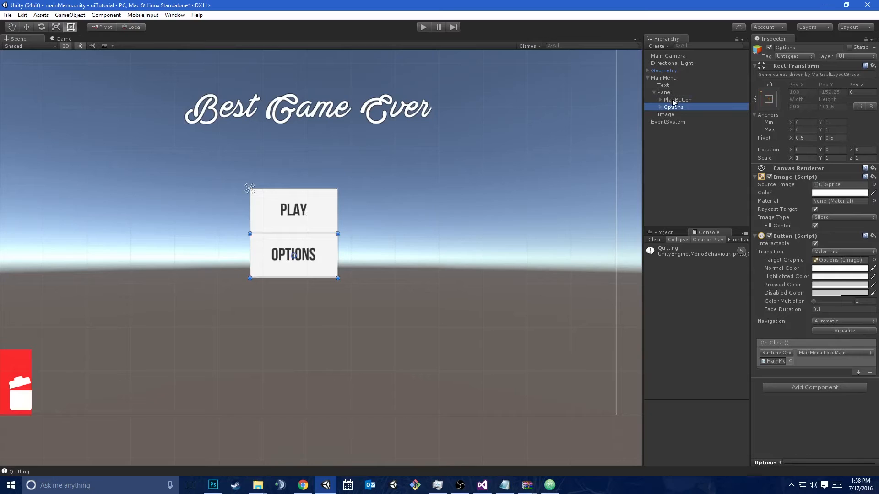
# Try stretching the panel to about 646 by 316 with the vertical layout, and undo the resize
pyautogui.click(665, 93)
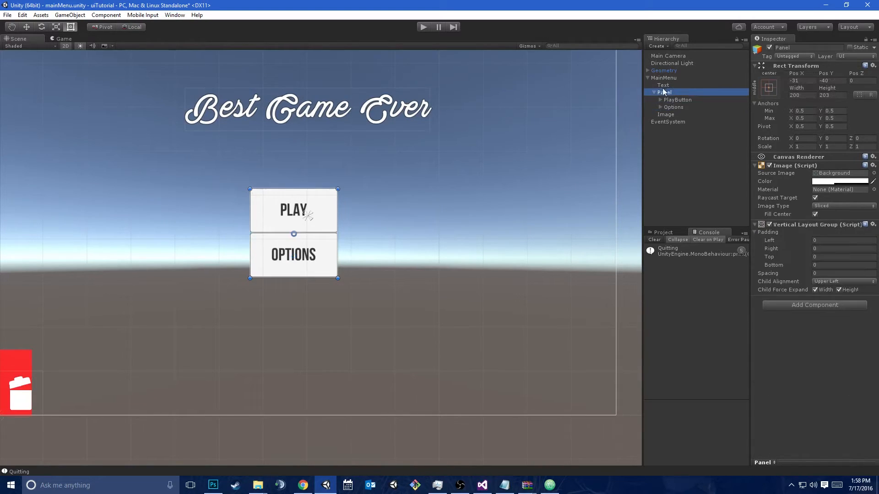
pyautogui.moveTo(325, 278); pyautogui.dragTo(536, 271)
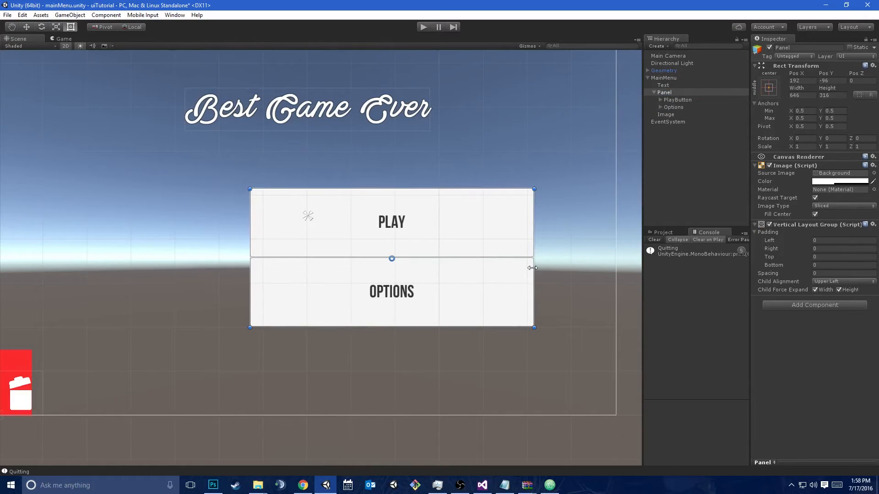
pyautogui.hotkey('ctrl', 'z')
pyautogui.hotkey('ctrl', 'z')
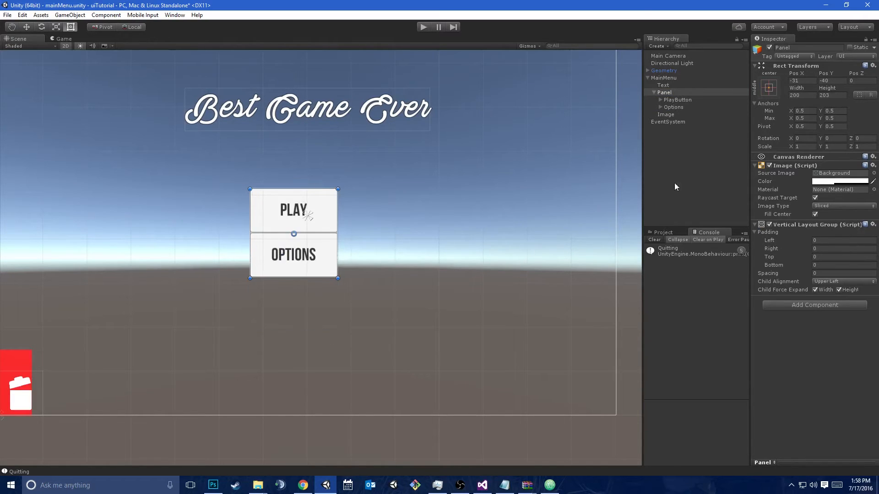
# Set the Vertical Layout Group's left, right, top and bottom padding to 5 and its spacing to 5
pyautogui.click(822, 241)
pyautogui.write('5')
pyautogui.press('Tab')
pyautogui.write('5')
pyautogui.press('Tab')
pyautogui.write('5')
pyautogui.press('Tab')
pyautogui.write('5')
pyautogui.click(822, 274)
pyautogui.write('5')
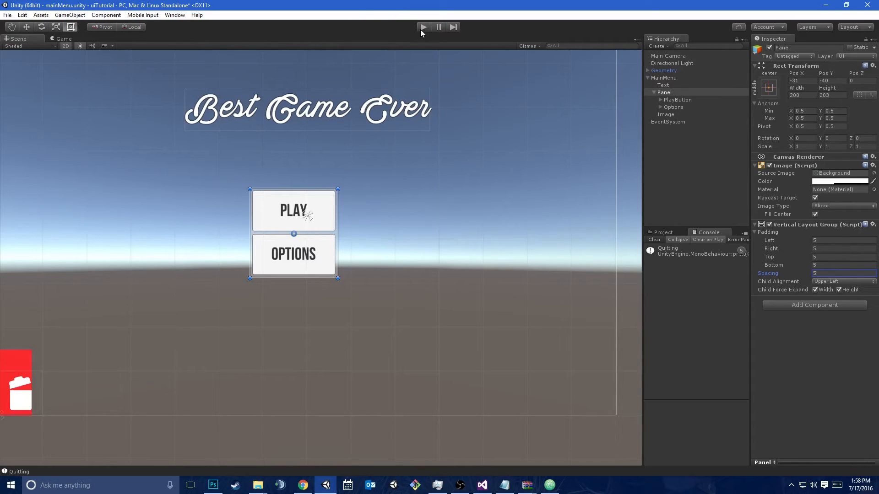
# Try enlarging the padded panel to about 601 by 344, and undo the resize
pyautogui.click(664, 93)
pyautogui.moveTo(339, 191); pyautogui.dragTo(499, 135)
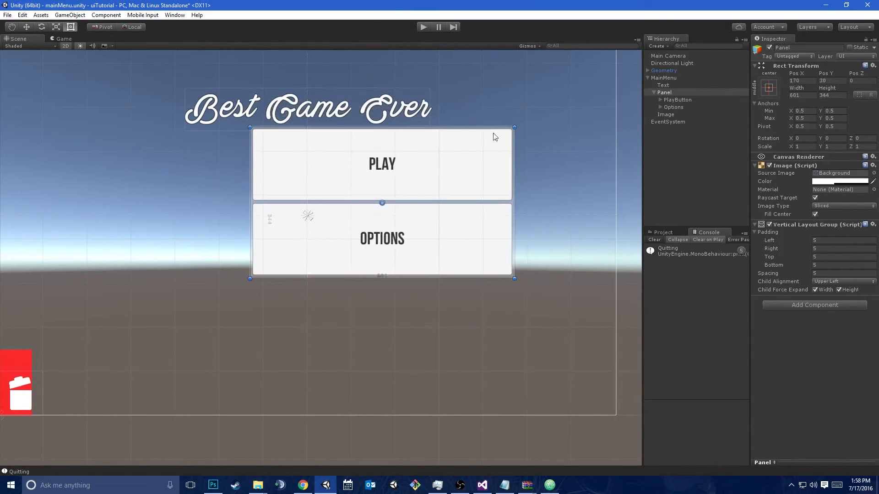
pyautogui.hotkey('ctrl', 'z')
# Remove the Vertical Layout Group component from the panel
pyautogui.click(678, 86)
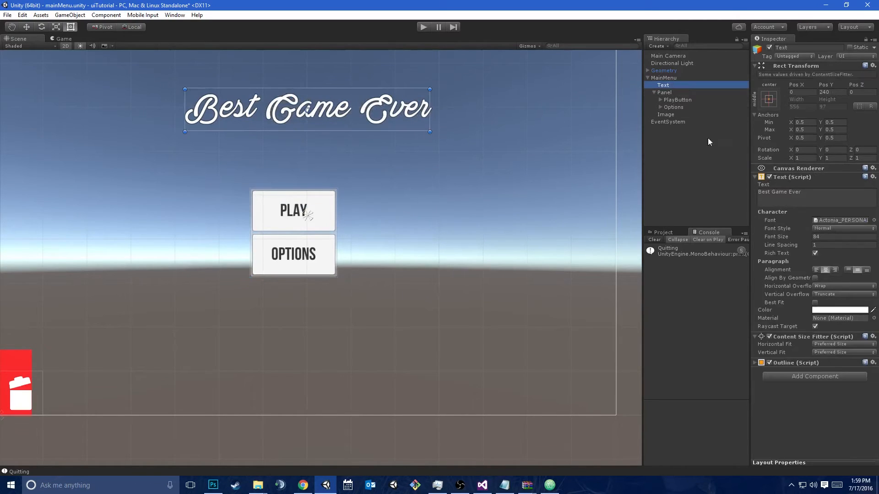
pyautogui.click(684, 92)
pyautogui.rightClick(801, 225)
pyautogui.click(803, 241)
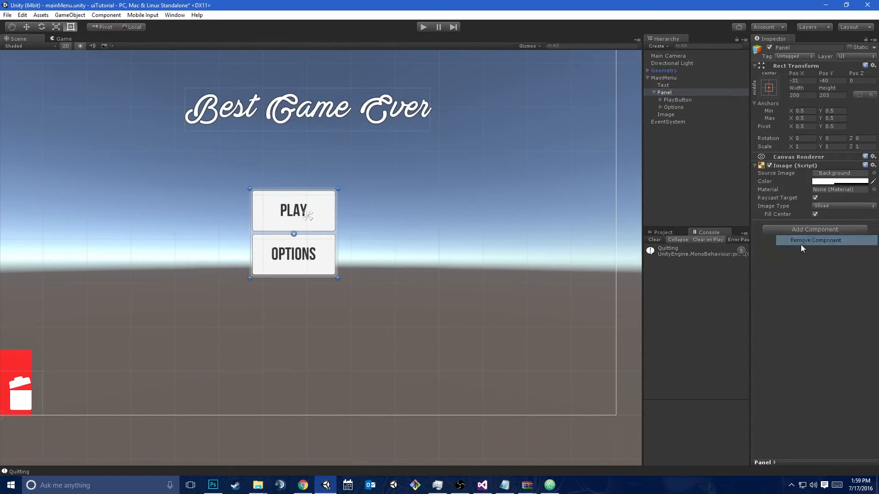
# Try a Horizontal Layout Group component on the panel, and remove it
pyautogui.click(803, 227)
pyautogui.write('hor')
pyautogui.press('Return')
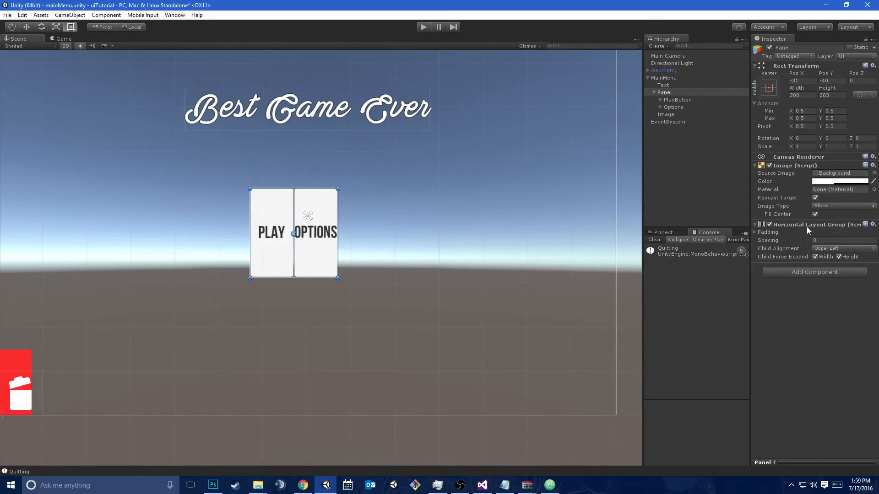
pyautogui.rightClick(807, 227)
pyautogui.click(799, 237)
# Add a Grid Layout Group component to the panel
pyautogui.click(802, 229)
pyautogui.write('grid')
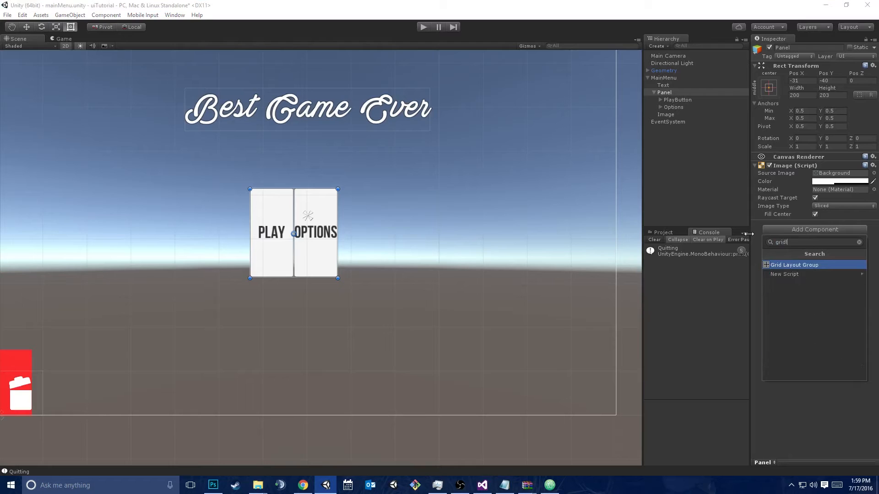
pyautogui.press('Return')
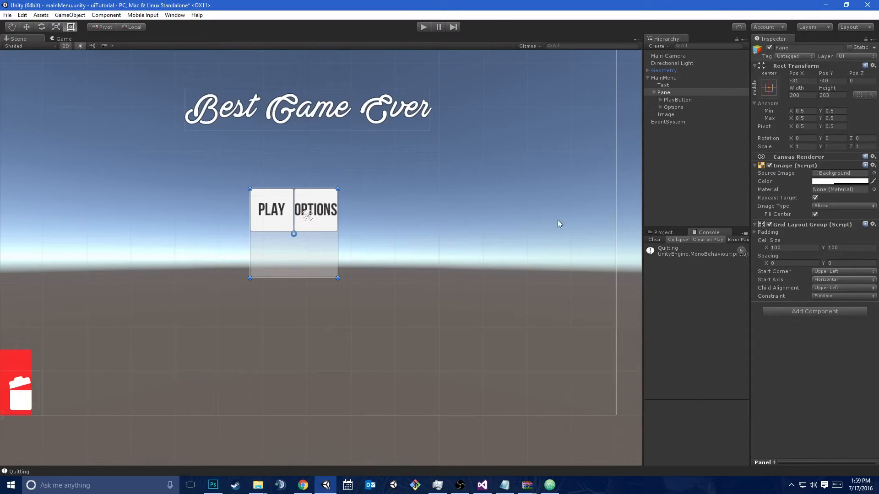
# Try duplicating the Options button twice inside the grid panel, and undo both copies
pyautogui.click(672, 108)
pyautogui.hotkey('ctrl', 'd')
pyautogui.hotkey('ctrl', 'd')
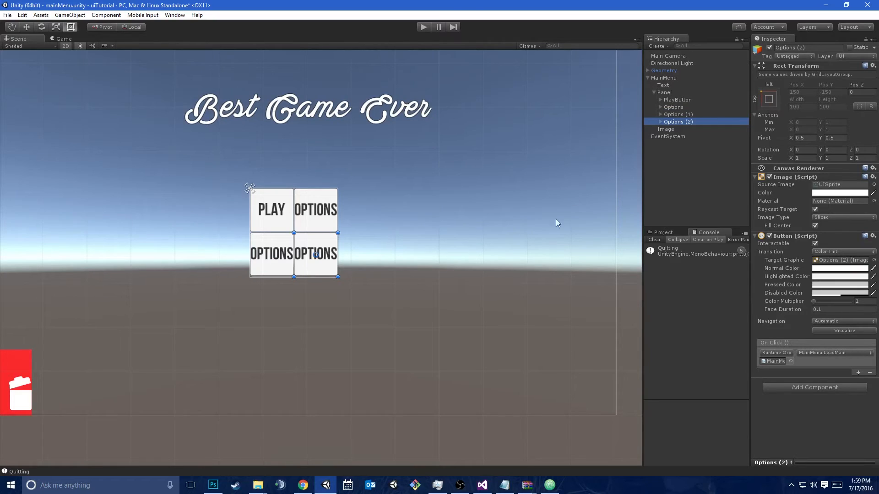
pyautogui.hotkey('ctrl', 'z')
pyautogui.hotkey('ctrl', 'z')
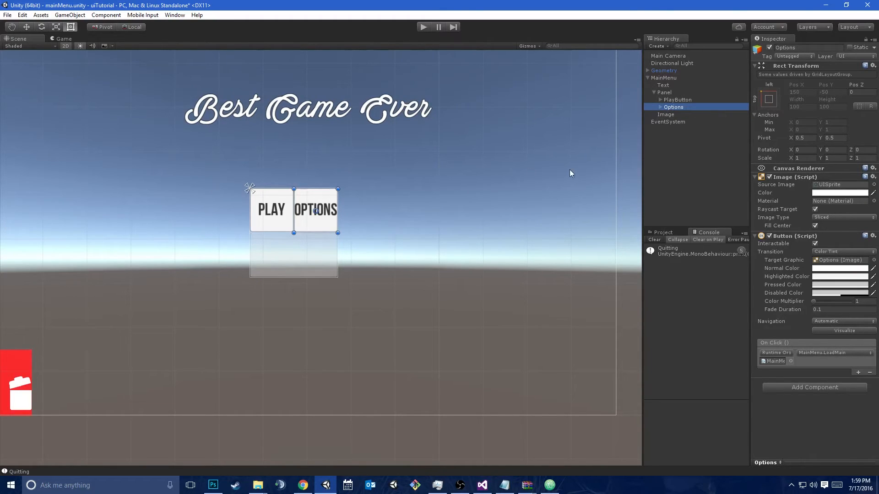
# Replace the panel's Grid Layout Group component with a Vertical Layout Group
pyautogui.click(664, 93)
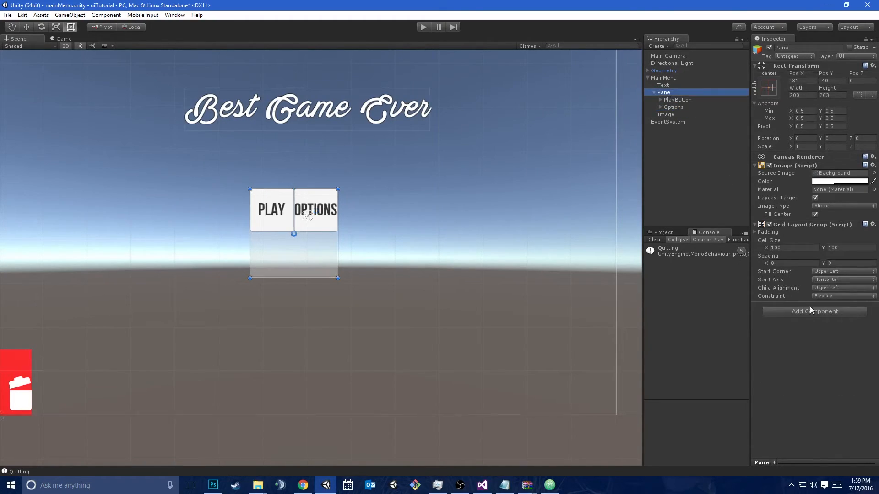
pyautogui.rightClick(760, 225)
pyautogui.click(787, 243)
pyautogui.click(801, 230)
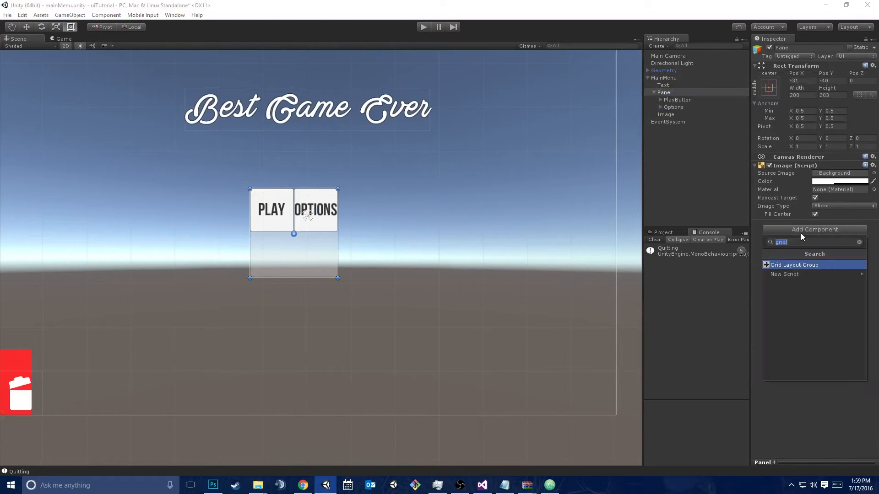
pyautogui.write('vert')
pyautogui.click(796, 266)
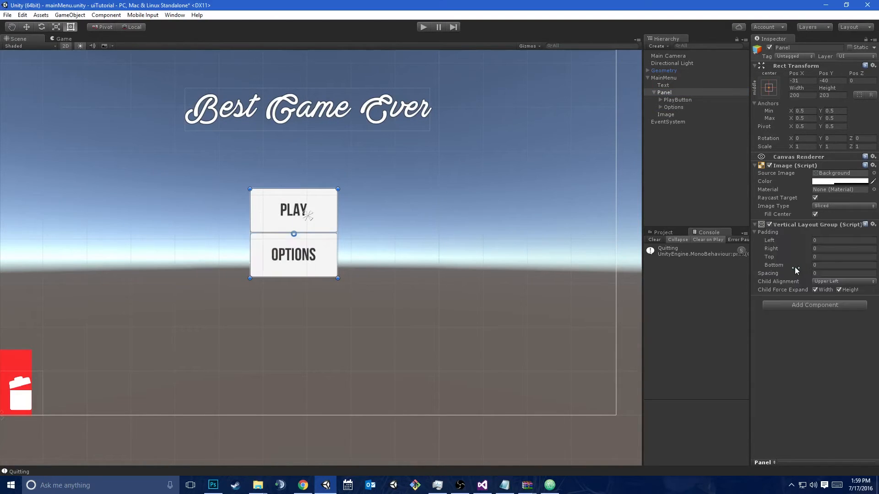
# Duplicate the Options button five times inside the panel
pyautogui.click(683, 106)
pyautogui.hotkey('ctrl', 'd')
pyautogui.hotkey('ctrl', 'd')
pyautogui.hotkey('ctrl', 'd')
pyautogui.hotkey('ctrl', 'd')
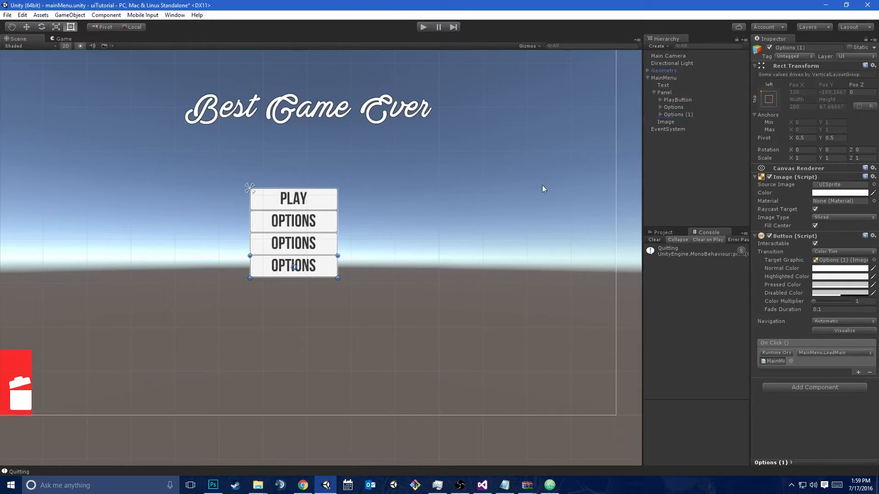
pyautogui.hotkey('ctrl', 'd')
# Stretch the panel downward to about 397 high, try widening it, and undo the widening
pyautogui.click(675, 92)
pyautogui.moveTo(317, 274); pyautogui.dragTo(327, 364)
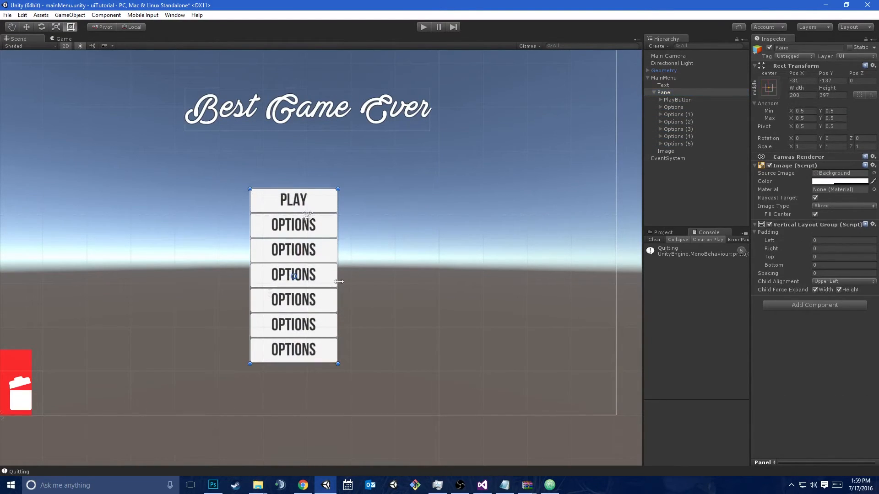
pyautogui.moveTo(339, 281); pyautogui.dragTo(379, 279)
pyautogui.hotkey('ctrl', 'z')
# Set the Vertical Layout Group's padding to 10 on all four sides and its spacing to 10
pyautogui.click(839, 240)
pyautogui.write('10')
pyautogui.press('Tab')
pyautogui.write('10')
pyautogui.press('Tab')
pyautogui.write('10\t10')
pyautogui.press('Tab')
pyautogui.write('10')
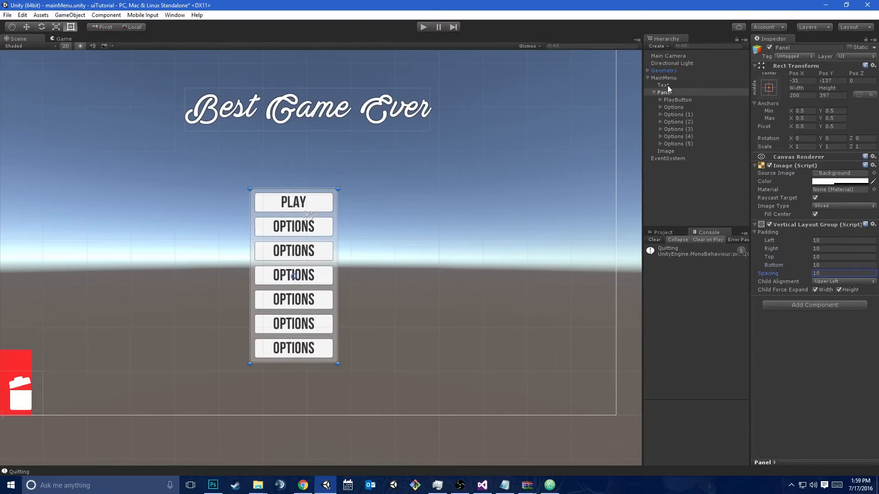
# Delete the five Options copies and shrink the panel's height to about 166
pyautogui.click(680, 92)
pyautogui.click(683, 143)
pyautogui.keyDown('shift'); pyautogui.click(678, 114); pyautogui.keyUp('shift')
pyautogui.press('Delete')
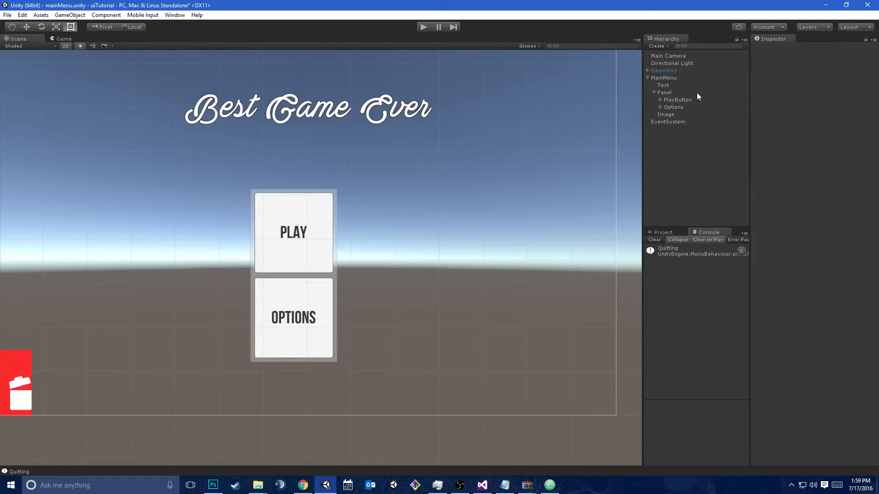
pyautogui.click(675, 92)
pyautogui.moveTo(322, 362); pyautogui.dragTo(322, 259)
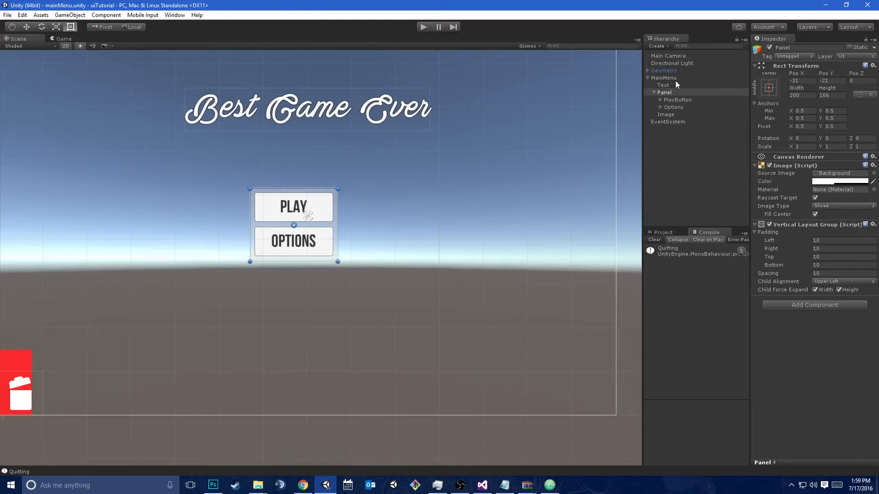
# Review the render mode choices of the MainMenu canvas without changing the mode
pyautogui.click(669, 78)
pyautogui.click(828, 175)
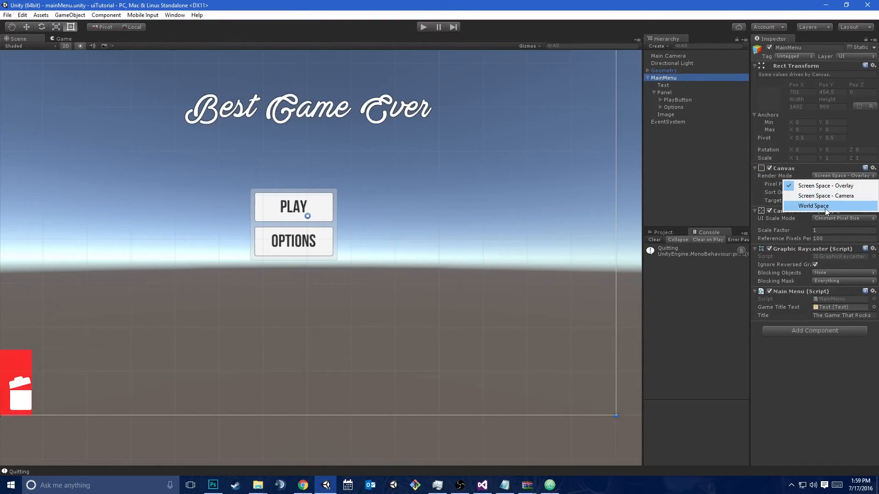
pyautogui.click(789, 395)
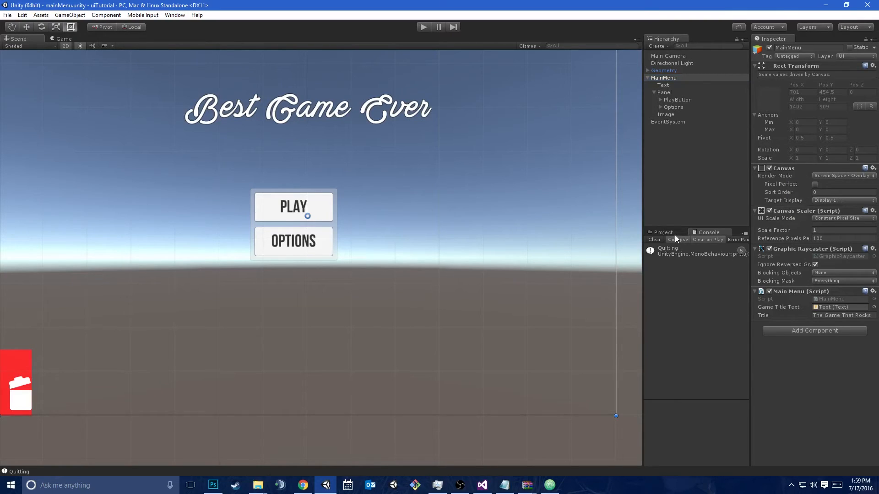
# Open the main scene and run it, firing the gun near the red wall
pyautogui.click(661, 233)
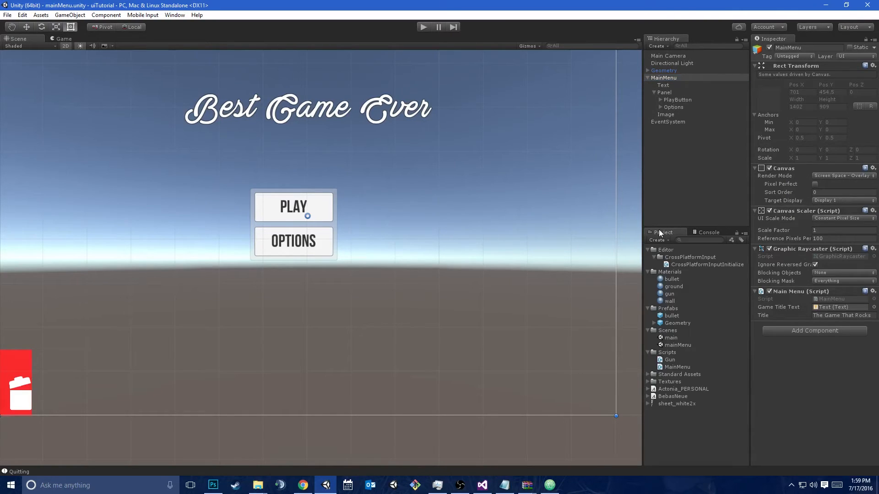
pyautogui.doubleClick(679, 338)
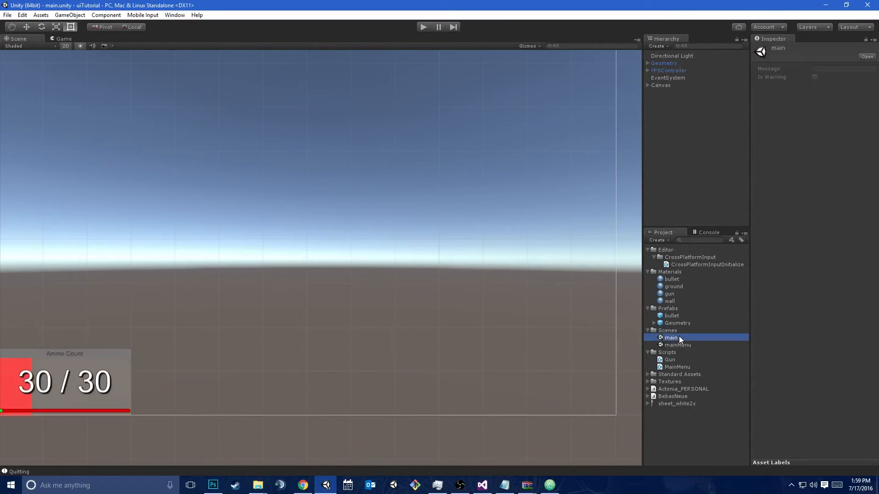
pyautogui.click(421, 29)
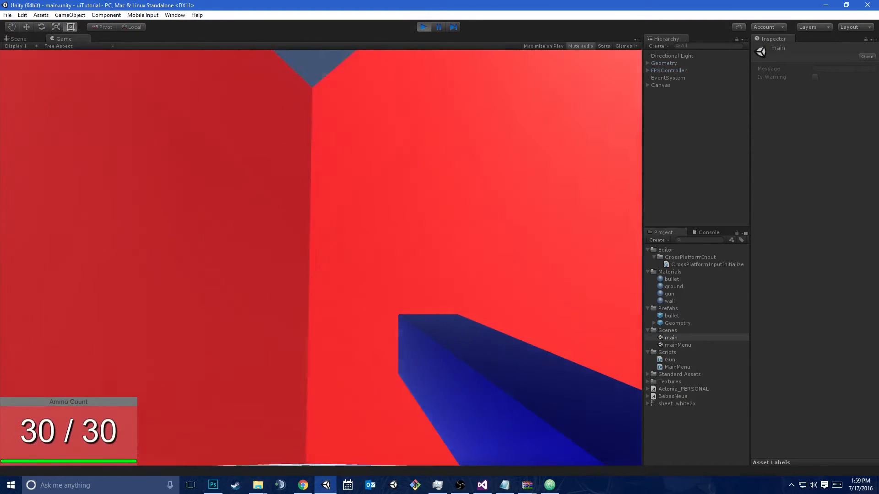
pyautogui.click(321, 258)
pyautogui.click(321, 258)
pyautogui.click(320, 258)
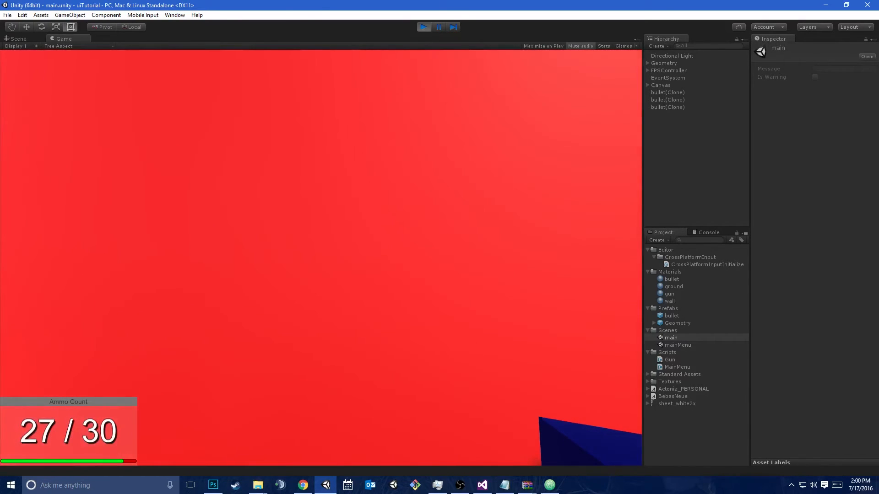
# Examine the FPSController against the wall in the Scene view, and stop the running game
pyautogui.hotkey('ctrl', '1')
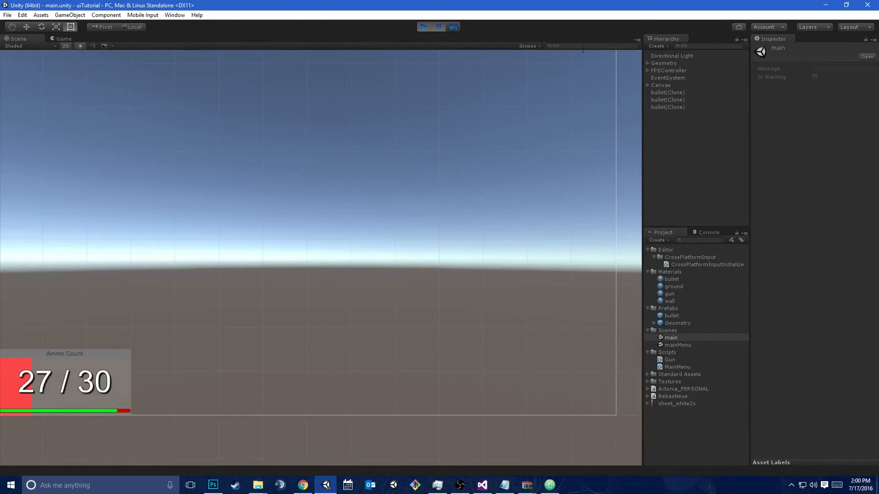
pyautogui.doubleClick(675, 70)
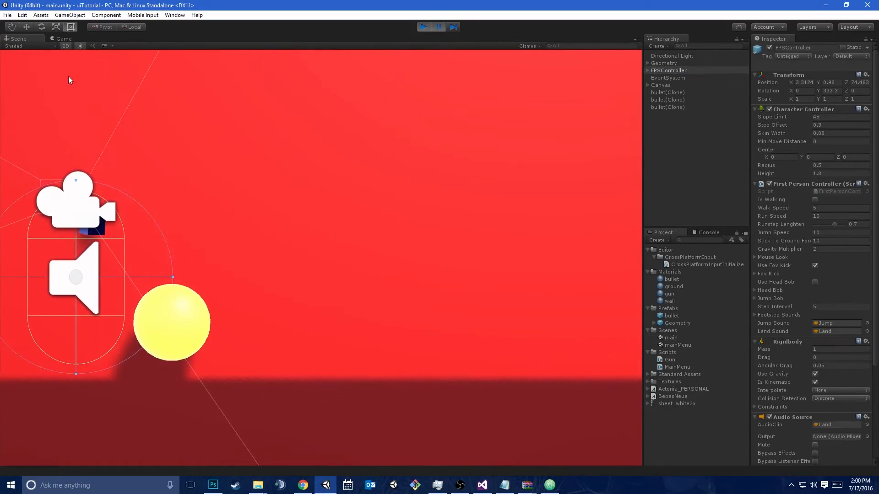
pyautogui.keyDown('alt'); pyautogui.moveTo(72, 53); pyautogui.dragTo(849, 153); pyautogui.keyUp('alt')
pyautogui.moveTo(850, 154); pyautogui.dragTo(850, 155, button='right')
pyautogui.click(423, 27)
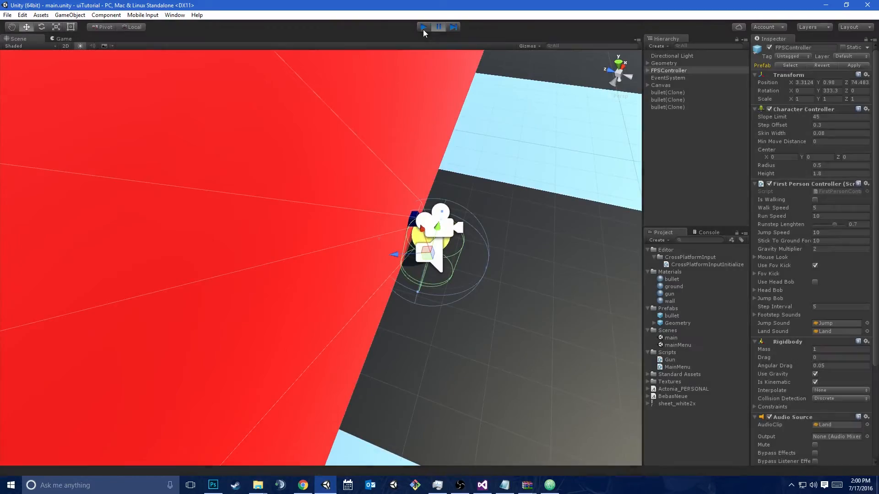
# Raise the FPSController to about Y 0.99 so it stands above the floor
pyautogui.keyDown('alt'); pyautogui.moveTo(564, 129); pyautogui.dragTo(368, 73); pyautogui.keyUp('alt')
pyautogui.moveTo(376, 84); pyautogui.dragTo(395, 91, button='right')
pyautogui.press('w')
pyautogui.press('s')
pyautogui.press('w')
pyautogui.press('a')
pyautogui.press('d')
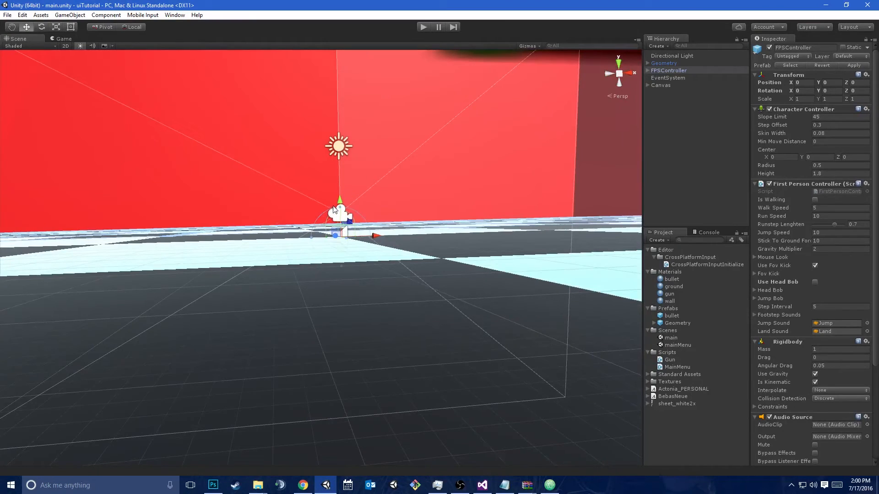
pyautogui.moveTo(339, 202); pyautogui.dragTo(339, 174)
pyautogui.moveTo(319, 178); pyautogui.dragTo(493, 186, button='right')
pyautogui.press('a')
pyautogui.moveTo(313, 212); pyautogui.dragTo(298, 243, button='right')
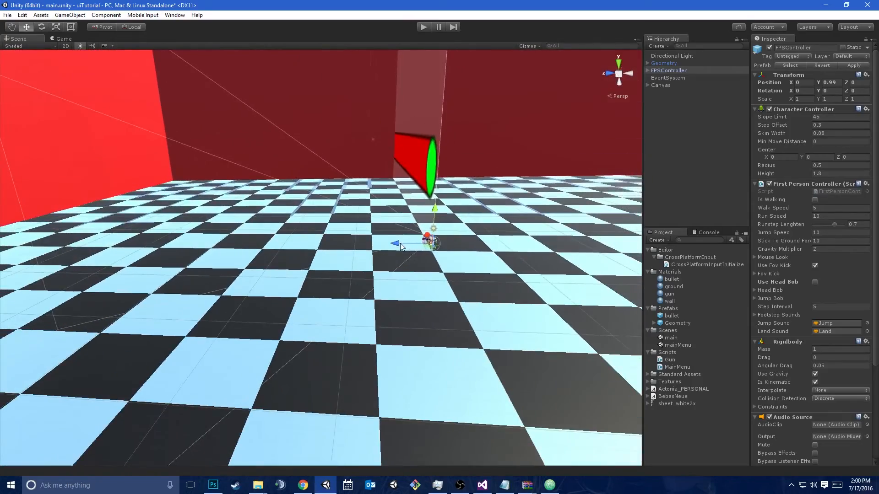
# Move the FPSController along Z to about 71.7, close to the red wall
pyautogui.moveTo(298, 242); pyautogui.dragTo(830, 231)
pyautogui.press('f')
pyautogui.moveTo(398, 254); pyautogui.dragTo(384, 267, button='right')
pyautogui.press('s')
pyautogui.moveTo(372, 265); pyautogui.dragTo(142, 282)
# Run the game from the new position, walk along the wall and fire a shot, and stop it
pyautogui.click(59, 38)
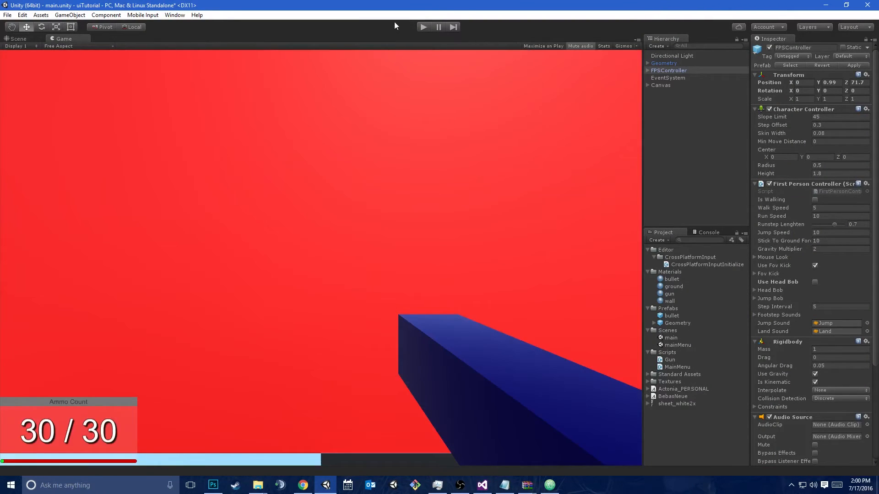
pyautogui.click(422, 26)
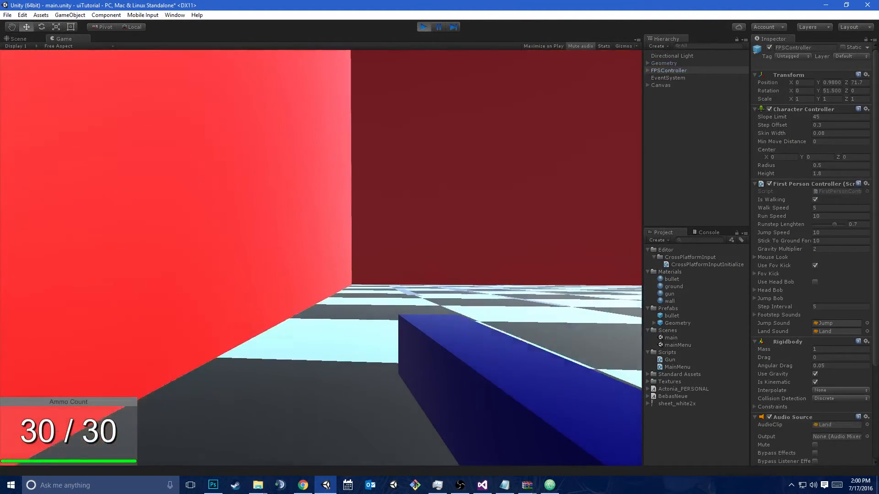
pyautogui.press('w')
pyautogui.click(438, 240)
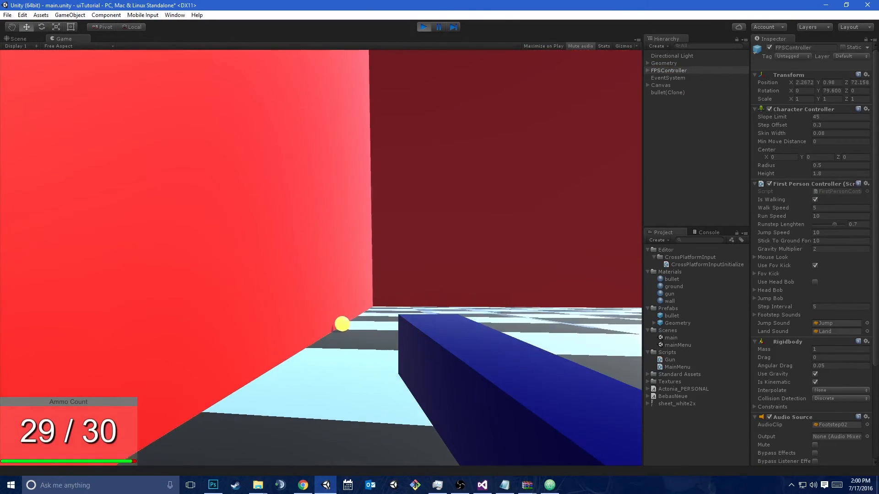
pyautogui.hotkey('ctrl', 'p')
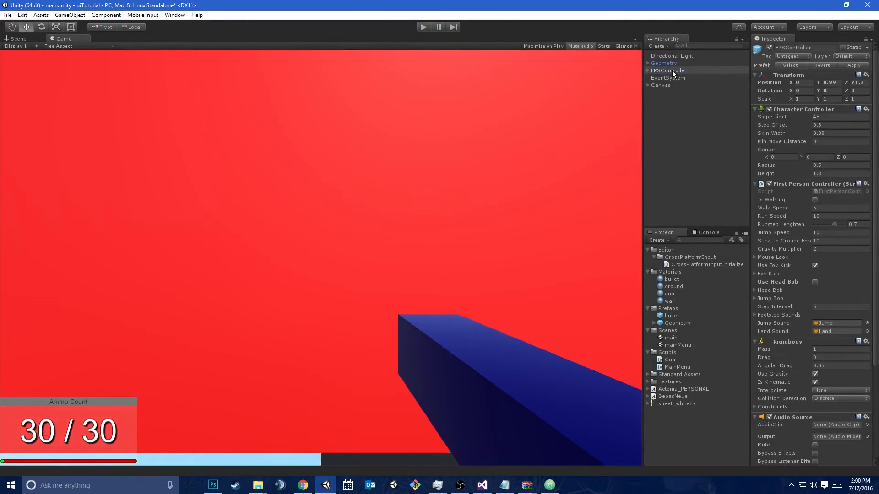
# Expand the FPSController hierarchy and examine the Camera settings of FirstPersonCharacter
pyautogui.click(671, 73)
pyautogui.press('Right')
pyautogui.press('Down')
pyautogui.press('Right')
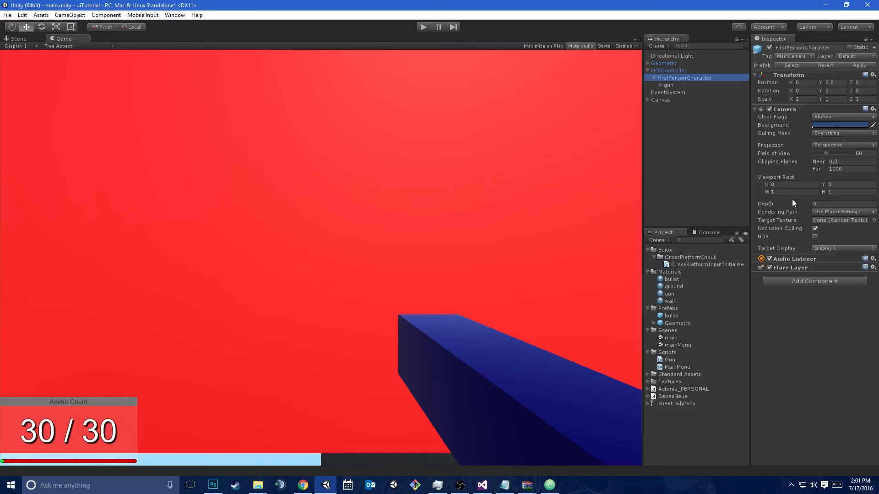
# Switch to Photoshop, clear the old drawing from Layer 2, and choose the Brush tool
pyautogui.click(482, 485)
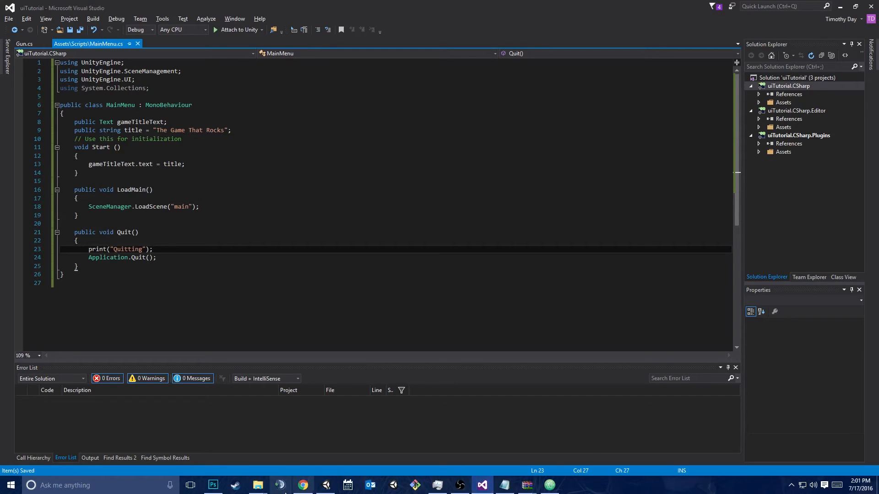
pyautogui.click(213, 485)
pyautogui.hotkey('ctrl', 'a')
pyautogui.hotkey('ctrl', 'x')
pyautogui.press('m')
pyautogui.press('b')
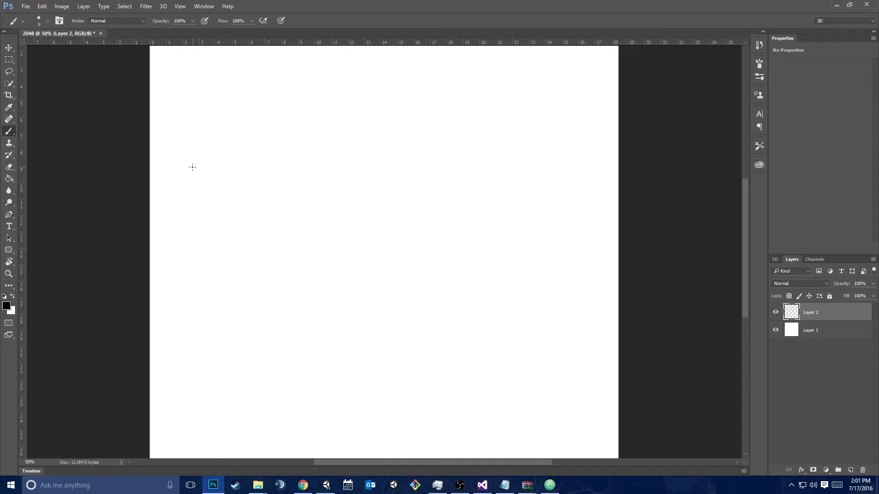
# Sketch a camera box with two diverging view lines and a stick figure with a gun between them
pyautogui.moveTo(206, 227)
pyautogui.mouseDown()
pyautogui.moveTo(204, 251)
pyautogui.moveTo(226, 229)
pyautogui.moveTo(200, 228)
pyautogui.moveTo(353, 147)
pyautogui.mouseUp()
pyautogui.moveTo(221, 251)
pyautogui.mouseDown()
pyautogui.moveTo(294, 298)
pyautogui.moveTo(345, 313)
pyautogui.mouseUp()
pyautogui.moveTo(327, 246); pyautogui.dragTo(326, 241)
pyautogui.moveTo(319, 255)
pyautogui.mouseDown()
pyautogui.moveTo(323, 277)
pyautogui.moveTo(308, 297)
pyautogui.mouseUp()
pyautogui.moveTo(324, 280)
pyautogui.mouseDown()
pyautogui.moveTo(333, 298)
pyautogui.moveTo(379, 259)
pyautogui.mouseUp()
# Draw a vertical wall line in front of the stick figure and finish the gun's outline poking through it
pyautogui.moveTo(352, 169); pyautogui.dragTo(358, 273)
pyautogui.moveTo(355, 222); pyautogui.dragTo(360, 296)
pyautogui.moveTo(358, 253); pyautogui.dragTo(364, 314)
pyautogui.moveTo(344, 276)
pyautogui.mouseDown()
pyautogui.moveTo(391, 269)
pyautogui.moveTo(393, 254)
pyautogui.moveTo(389, 279)
pyautogui.mouseUp()
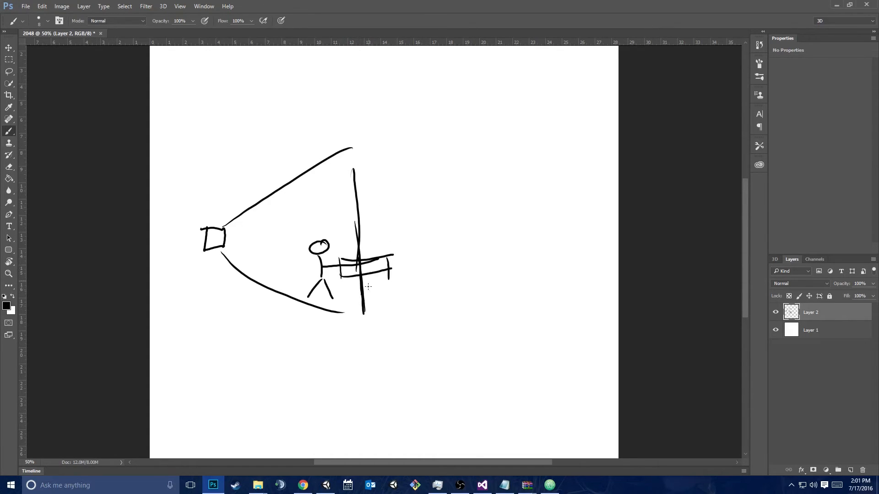
# Add view lines spreading from the stick figure's head, and erase the camera box with its view lines
pyautogui.moveTo(343, 316); pyautogui.dragTo(362, 326)
pyautogui.moveTo(334, 236); pyautogui.dragTo(379, 241)
pyautogui.moveTo(322, 253); pyautogui.dragTo(350, 294)
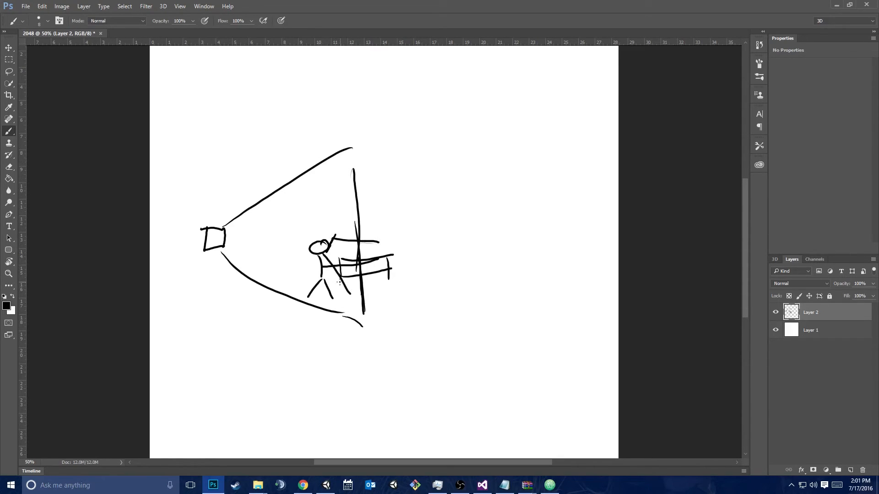
pyautogui.press('e')
pyautogui.moveTo(354, 147)
pyautogui.mouseDown()
pyautogui.moveTo(189, 259)
pyautogui.moveTo(229, 243)
pyautogui.moveTo(262, 294)
pyautogui.moveTo(351, 330)
pyautogui.mouseUp()
# Set the foreground colour to red (ff0000) and return to the Brush tool
pyautogui.press('i')
pyautogui.click(6, 305)
pyautogui.moveTo(222, 139); pyautogui.dragTo(255, 74)
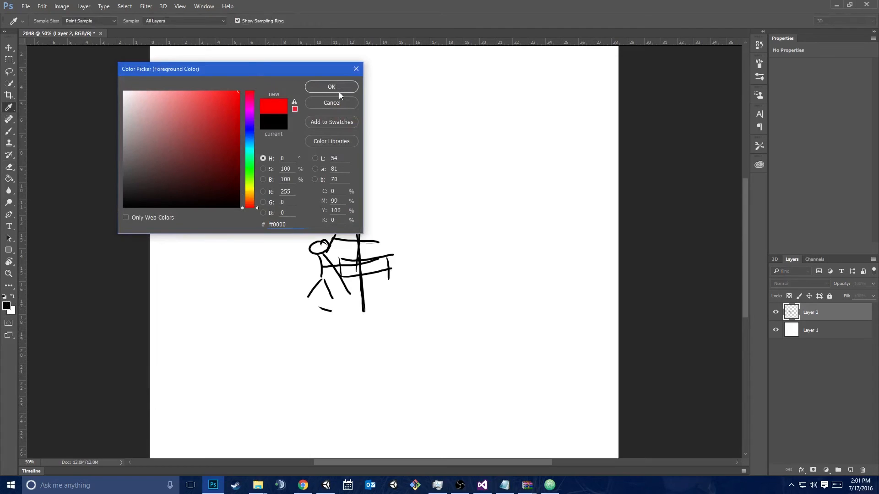
pyautogui.click(338, 90)
pyautogui.press('b')
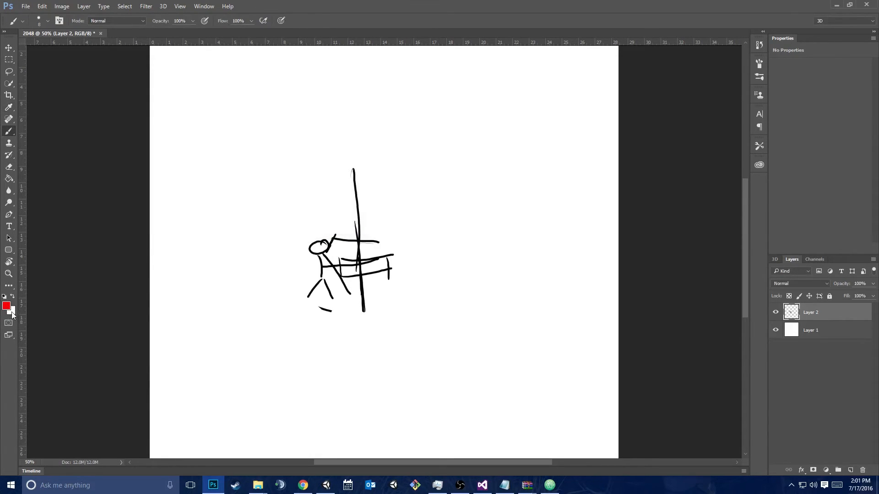
# Set the background colour to blue and erase the stray mark below the stick figure's feet
pyautogui.doubleClick(21, 314)
pyautogui.click(622, 110)
pyautogui.click(11, 310)
pyautogui.moveTo(250, 147); pyautogui.dragTo(249, 123)
pyautogui.click(234, 108)
pyautogui.click(331, 87)
pyautogui.press('e')
pyautogui.moveTo(327, 310); pyautogui.dragTo(326, 314)
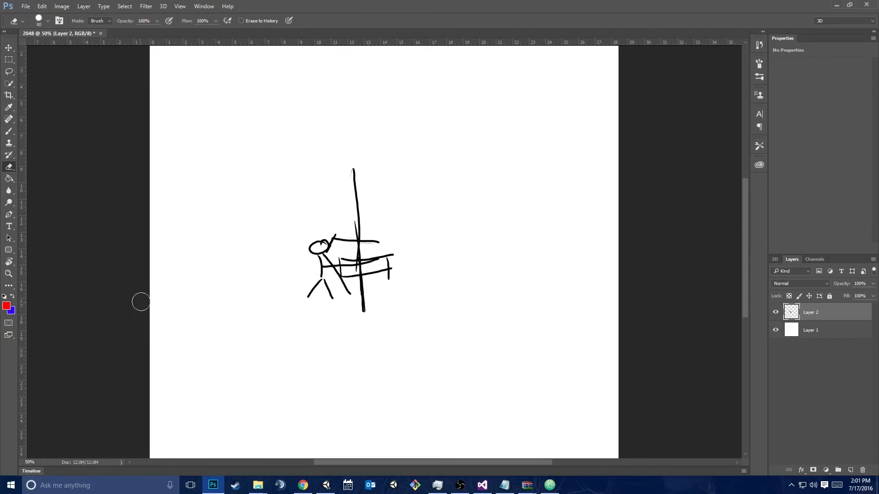
# Trace the gun and the figure's view lines in red, and make blue the foreground colour
pyautogui.press('b')
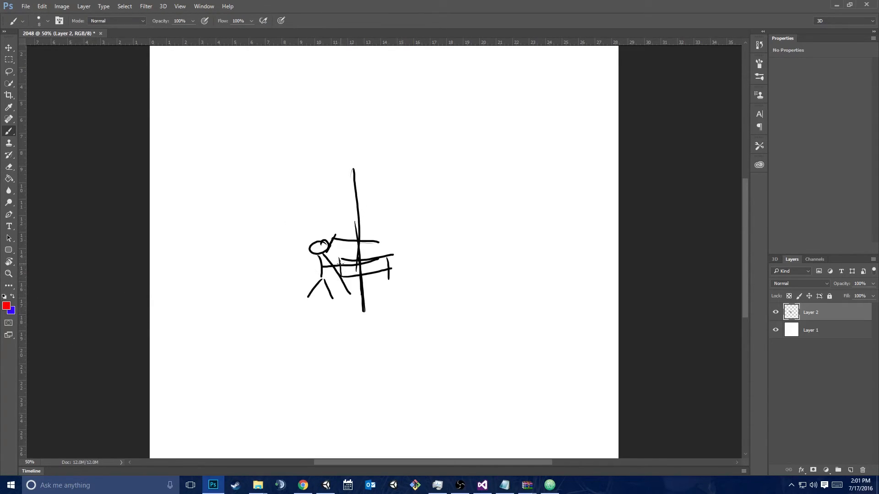
pyautogui.moveTo(341, 277)
pyautogui.mouseDown()
pyautogui.moveTo(390, 264)
pyautogui.moveTo(340, 258)
pyautogui.mouseUp()
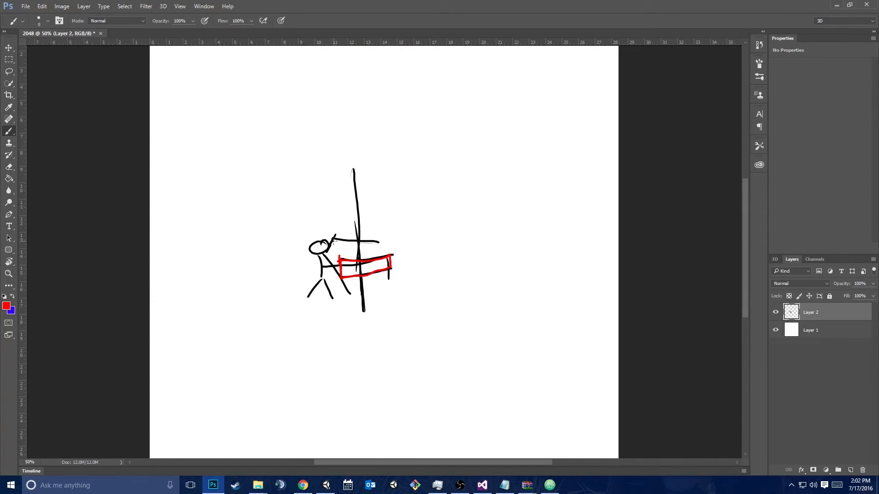
pyautogui.moveTo(327, 249)
pyautogui.mouseDown()
pyautogui.moveTo(352, 290)
pyautogui.moveTo(369, 247)
pyautogui.moveTo(381, 248)
pyautogui.mouseUp()
pyautogui.click(13, 297)
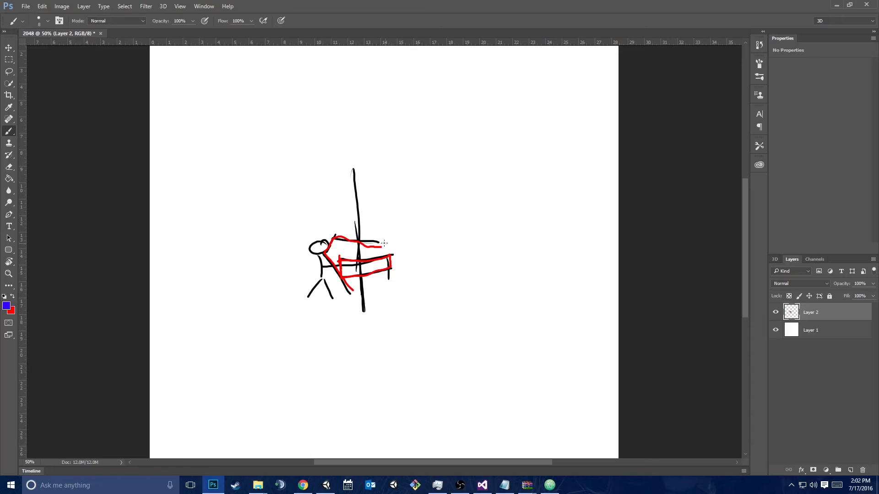
# Trace the stick figure's upper and lower view lines in blue
pyautogui.moveTo(330, 271); pyautogui.dragTo(349, 295)
pyautogui.moveTo(333, 233); pyautogui.dragTo(382, 239)
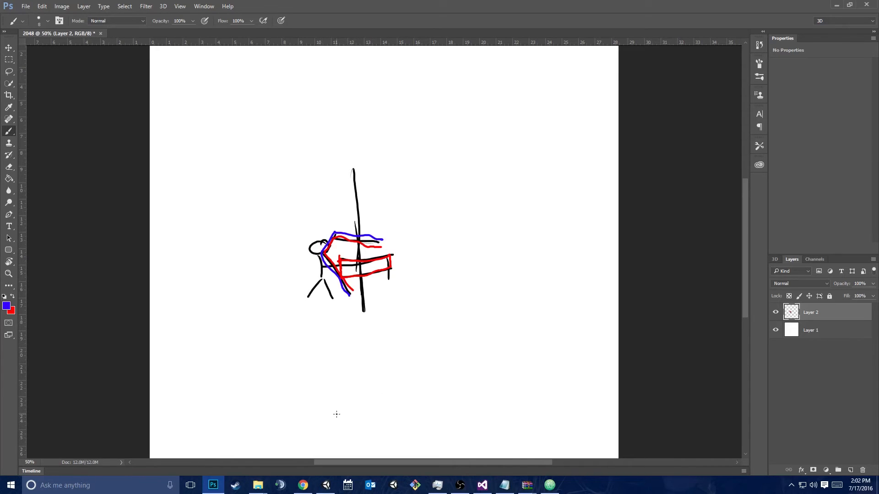
# Switch to Unity's Scene view and add a Camera as a child of FirstPersonCharacter, placed above the gun
pyautogui.click(325, 485)
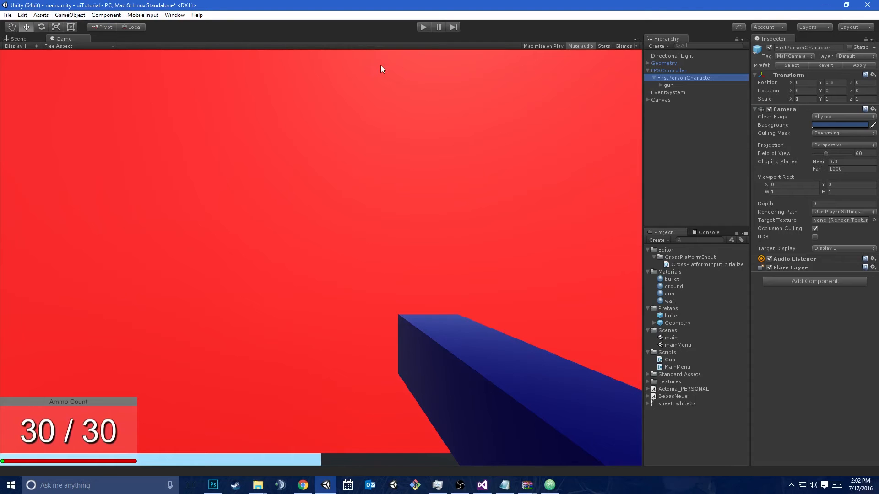
pyautogui.click(27, 40)
pyautogui.moveTo(256, 160); pyautogui.dragTo(289, 79, button='right')
pyautogui.press('w')
pyautogui.press('s')
pyautogui.rightClick(684, 81)
pyautogui.moveTo(704, 202)
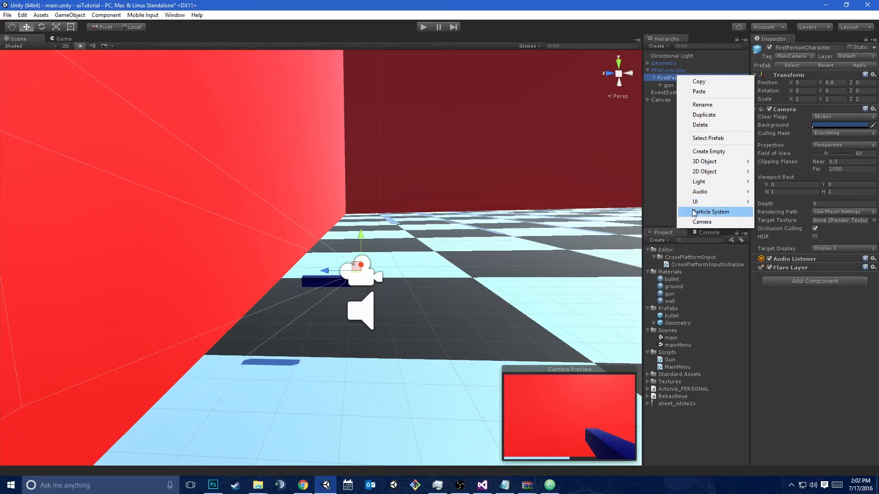
pyautogui.click(701, 221)
pyautogui.moveTo(684, 97); pyautogui.dragTo(689, 83)
# Copy FirstPersonCharacter's Camera component and paste its values onto the new Camera
pyautogui.click(692, 79)
pyautogui.rightClick(788, 113)
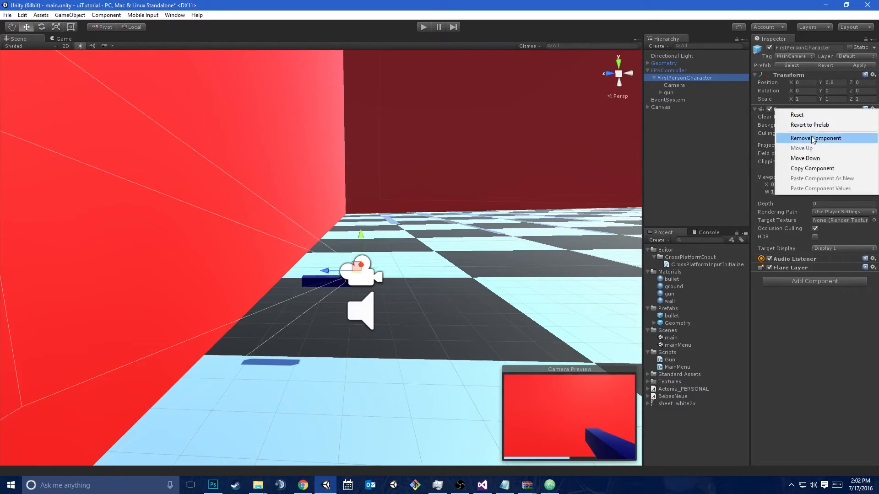
pyautogui.click(799, 170)
pyautogui.click(674, 85)
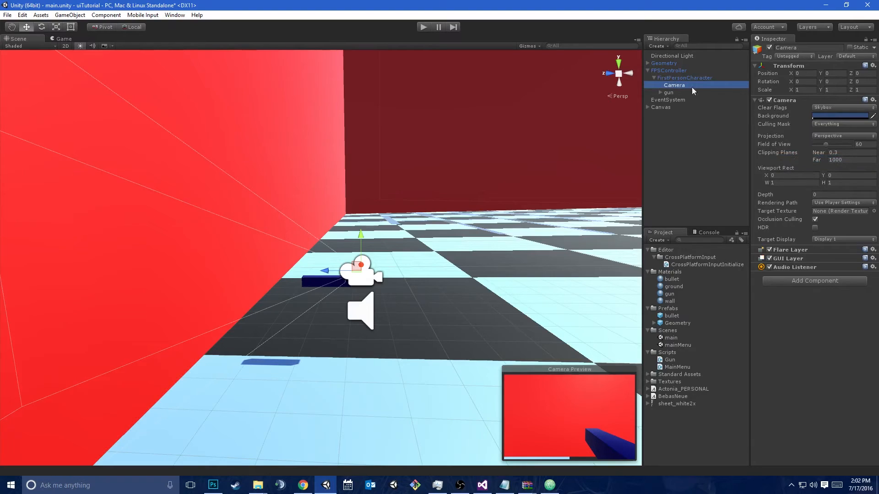
pyautogui.rightClick(788, 105)
pyautogui.click(810, 171)
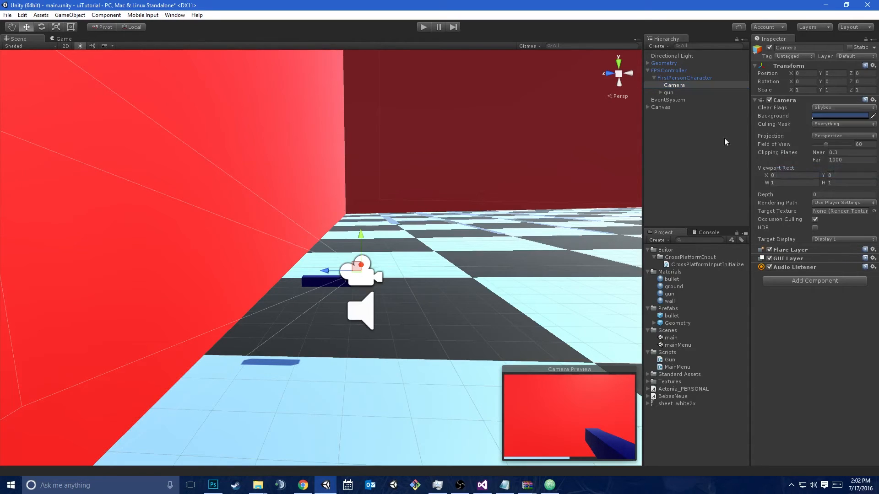
# Make the gun a child of the new Camera and briefly playtest firing it
pyautogui.moveTo(671, 91); pyautogui.dragTo(688, 85)
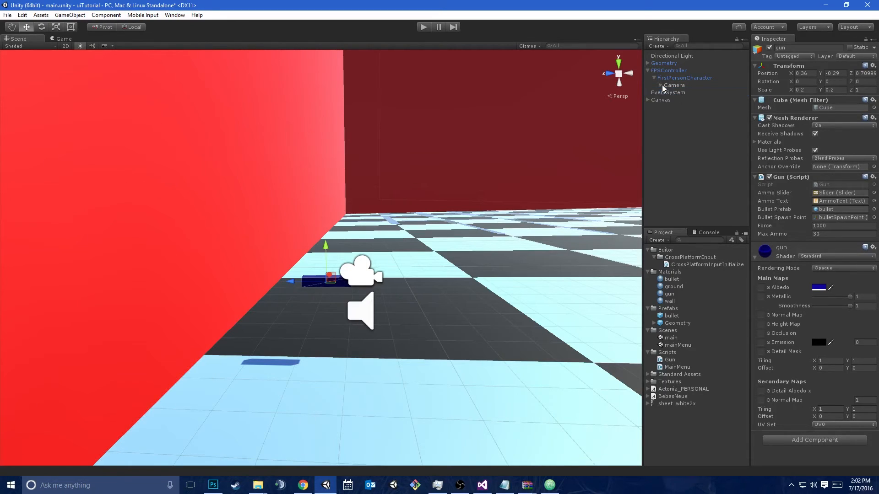
pyautogui.click(423, 27)
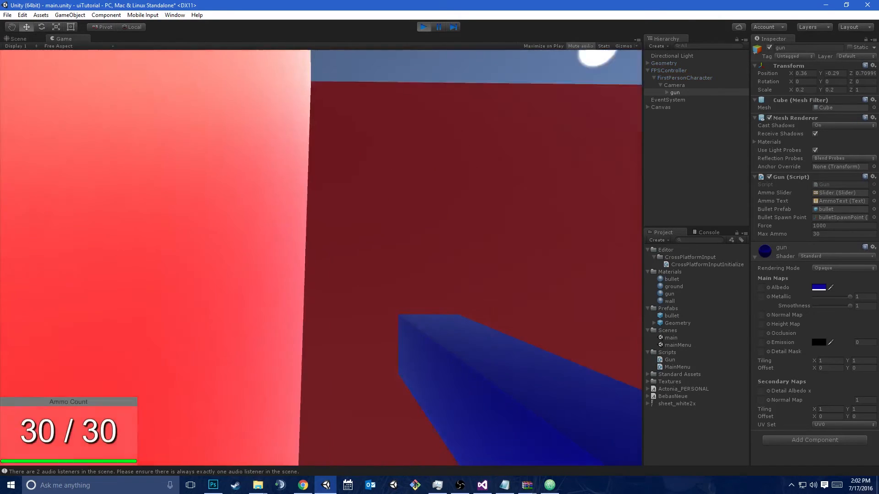
pyautogui.click(321, 257)
pyautogui.click(322, 257)
pyautogui.click(322, 258)
pyautogui.click(321, 258)
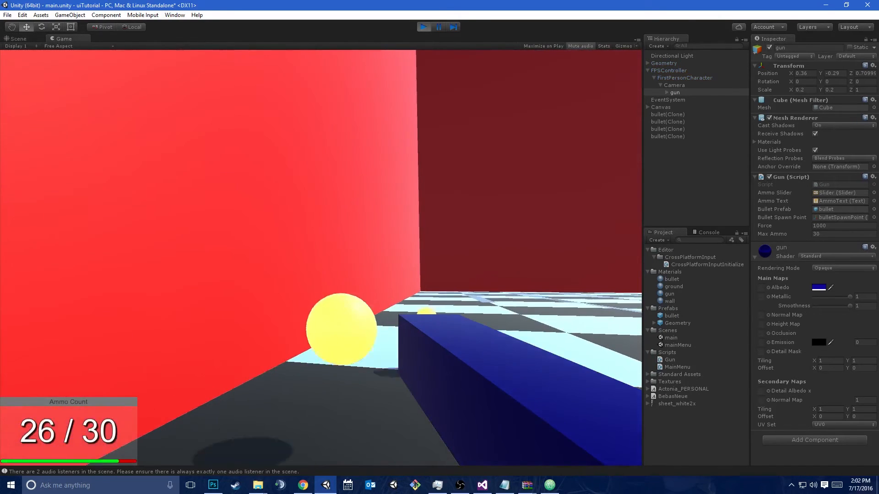
pyautogui.hotkey('ctrl', 'p')
# Remove the Audio Listener component from the new Camera
pyautogui.click(674, 85)
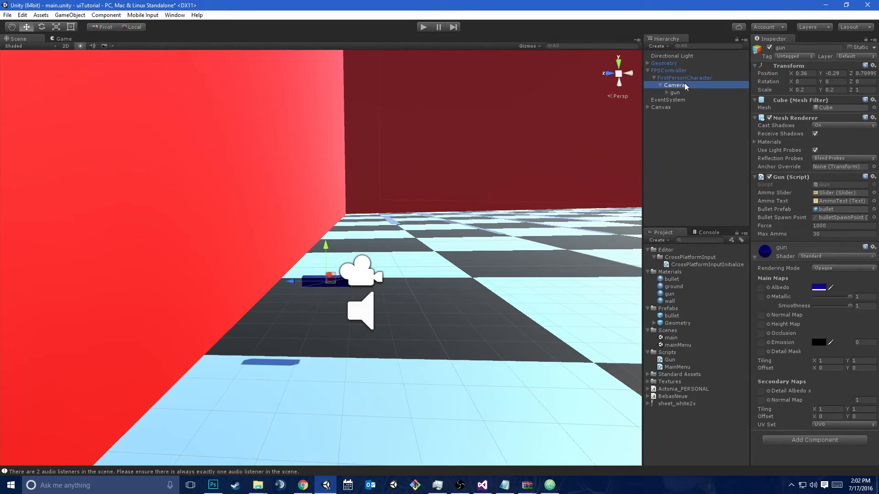
pyautogui.rightClick(796, 267)
pyautogui.click(815, 284)
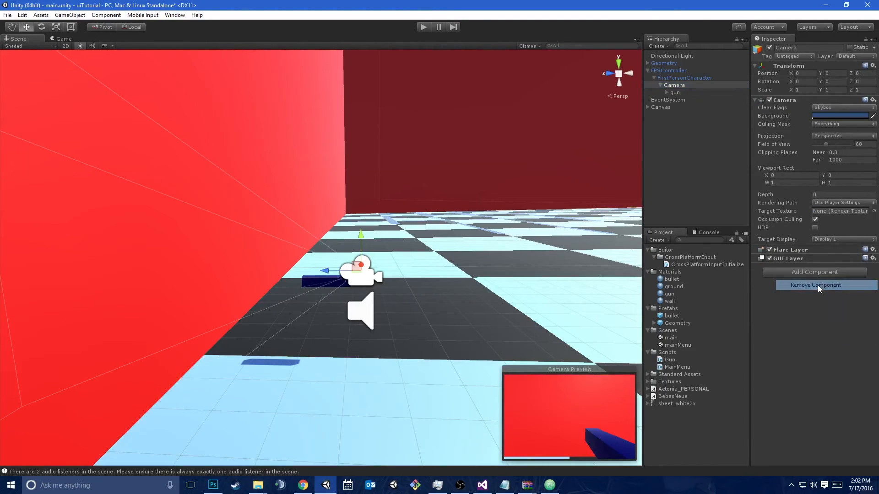
# Set the new Camera's Clear Flags to Depth only and its Culling Mask to Nothing
pyautogui.click(679, 87)
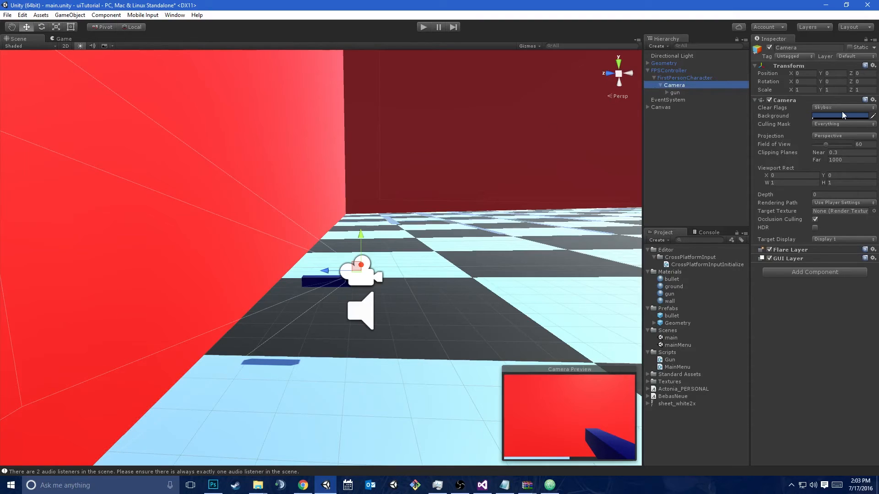
pyautogui.click(827, 107)
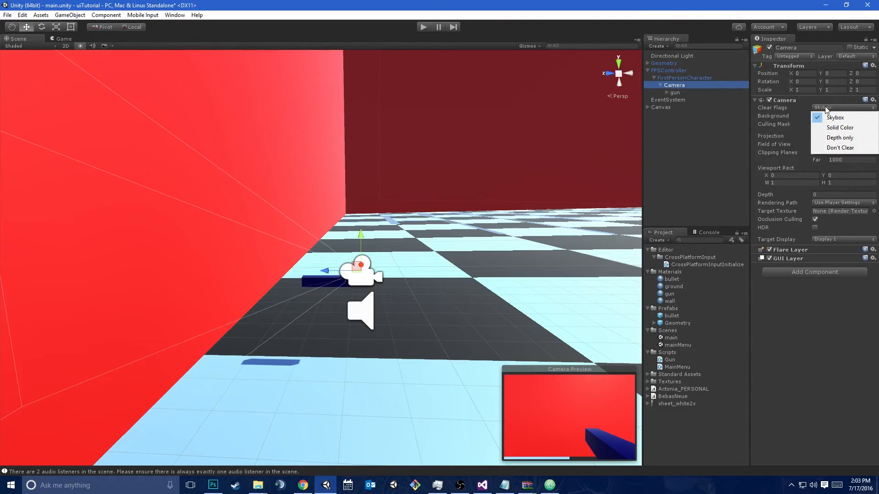
pyautogui.click(829, 137)
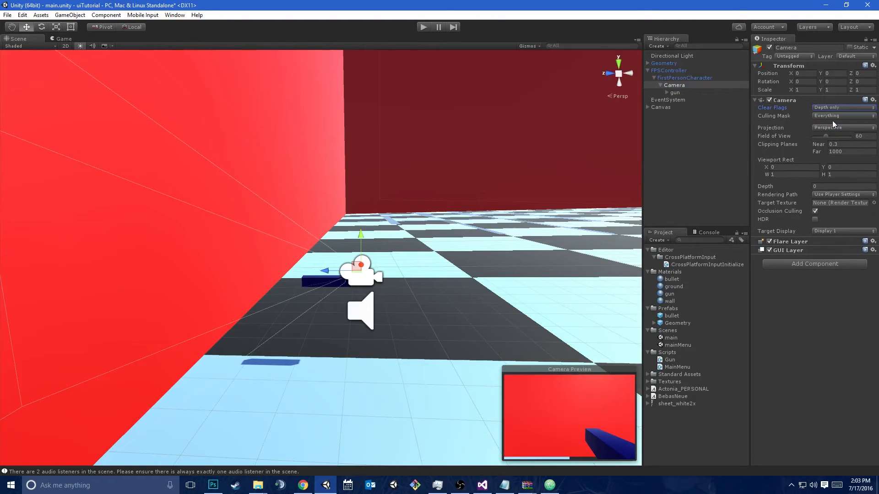
pyautogui.click(830, 115)
pyautogui.click(829, 127)
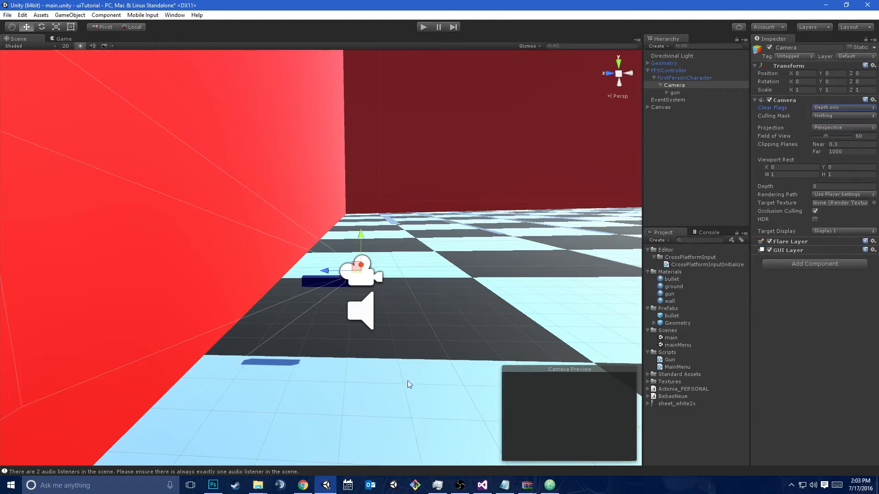
# Playtest the scene with the depth-only camera, firing several bullets, and stop the game
pyautogui.click(424, 27)
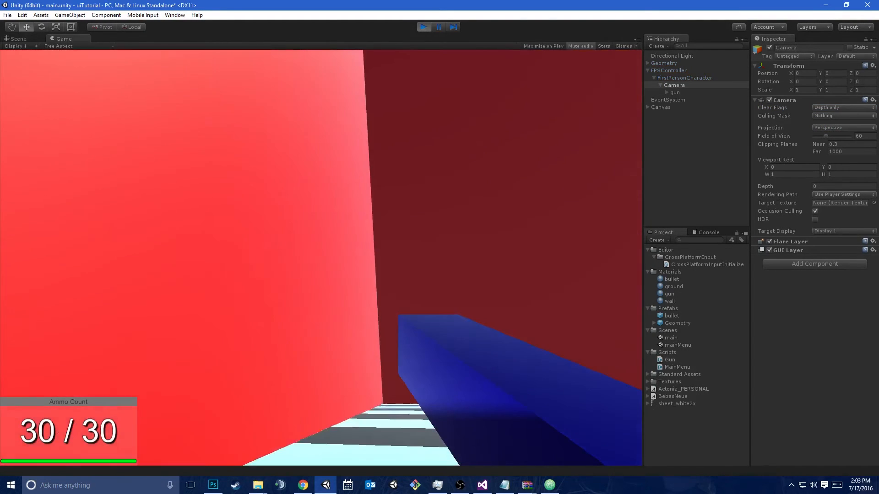
pyautogui.click(421, 152)
pyautogui.click(421, 152)
pyautogui.click(421, 152)
pyautogui.click(422, 152)
pyautogui.click(421, 152)
pyautogui.click(421, 152)
pyautogui.click(421, 152)
pyautogui.click(421, 152)
pyautogui.click(421, 152)
pyautogui.click(421, 152)
pyautogui.click(421, 152)
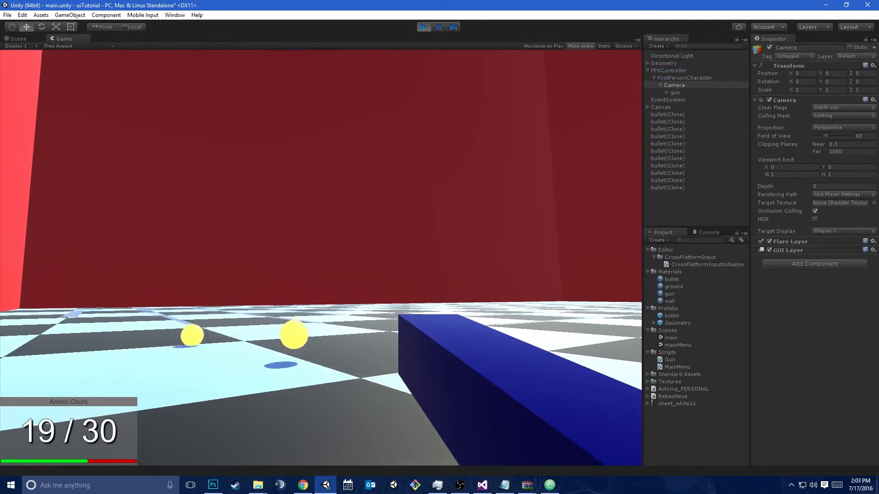
pyautogui.hotkey('ctrl', 'p')
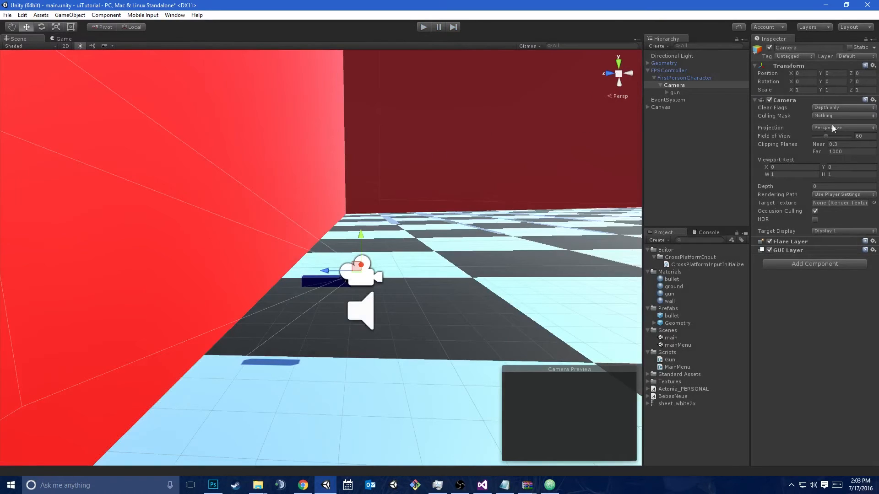
# Add a new layer named Gun as User Layer 8
pyautogui.click(691, 92)
pyautogui.click(852, 56)
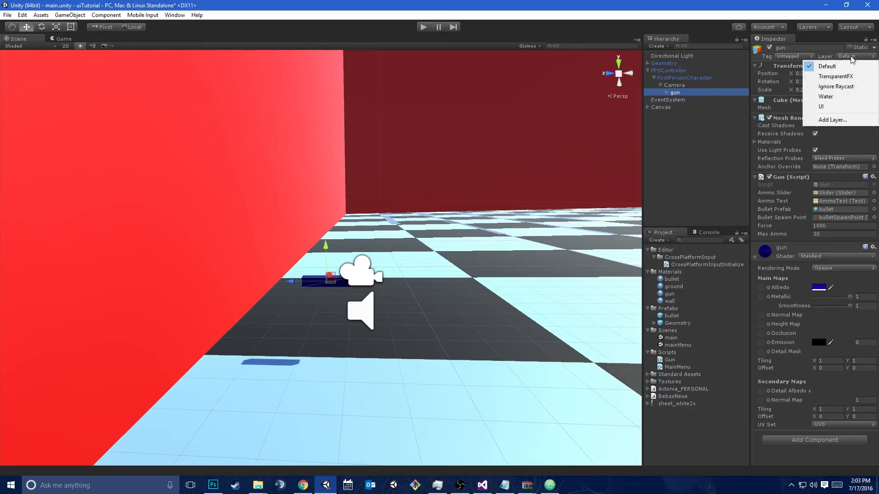
pyautogui.click(812, 120)
pyautogui.click(811, 159)
pyautogui.write('Gun')
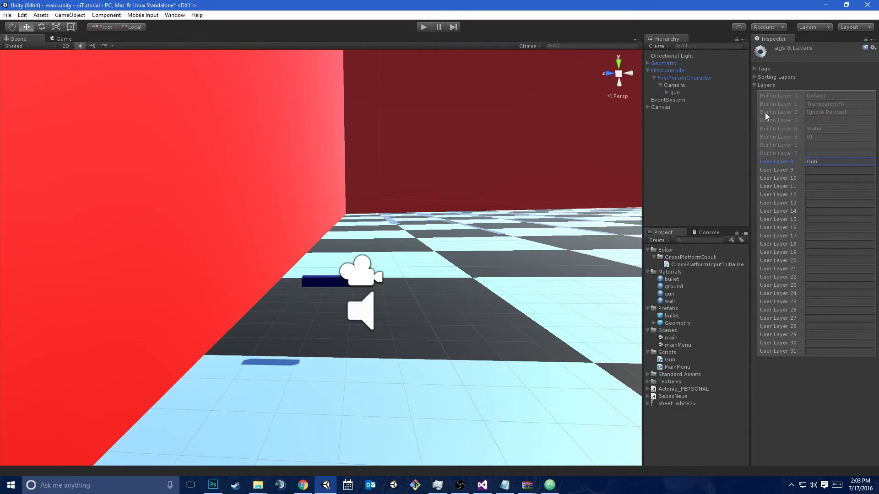
# Rename the Camera that holds the gun to GunCamera
pyautogui.click(684, 92)
pyautogui.click(683, 86)
pyautogui.moveTo(814, 49); pyautogui.dragTo(778, 48)
pyautogui.write('GunCamera')
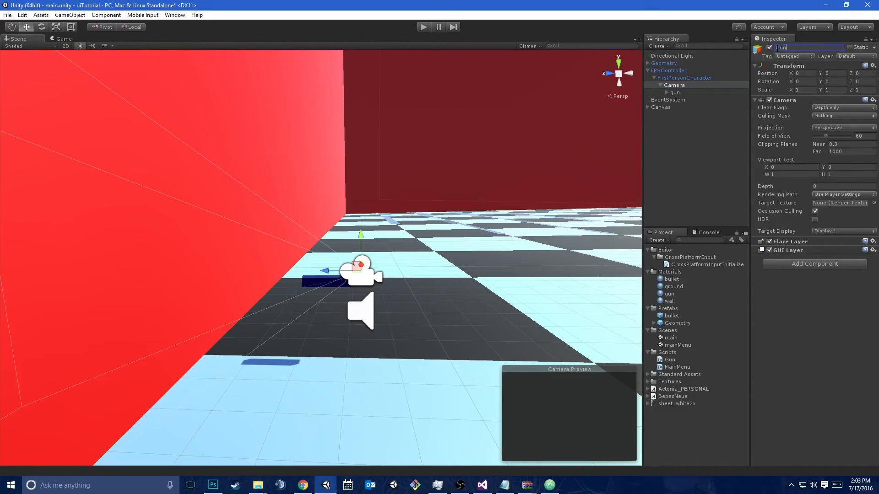
# Assign the gun object to the Gun layer
pyautogui.click(841, 117)
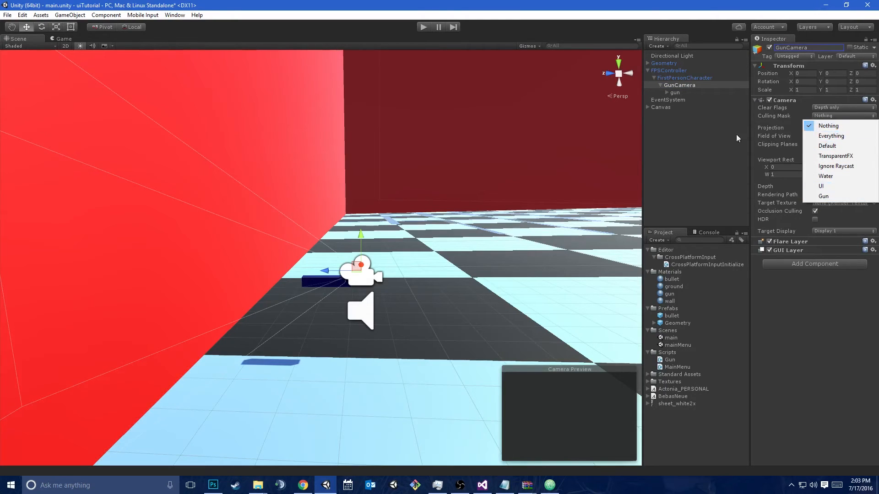
pyautogui.click(680, 94)
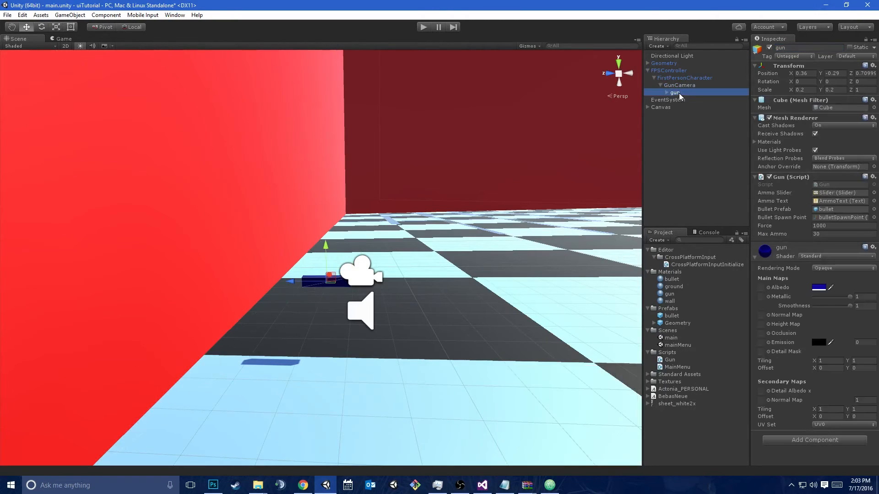
pyautogui.click(866, 57)
pyautogui.click(830, 118)
pyautogui.click(415, 265)
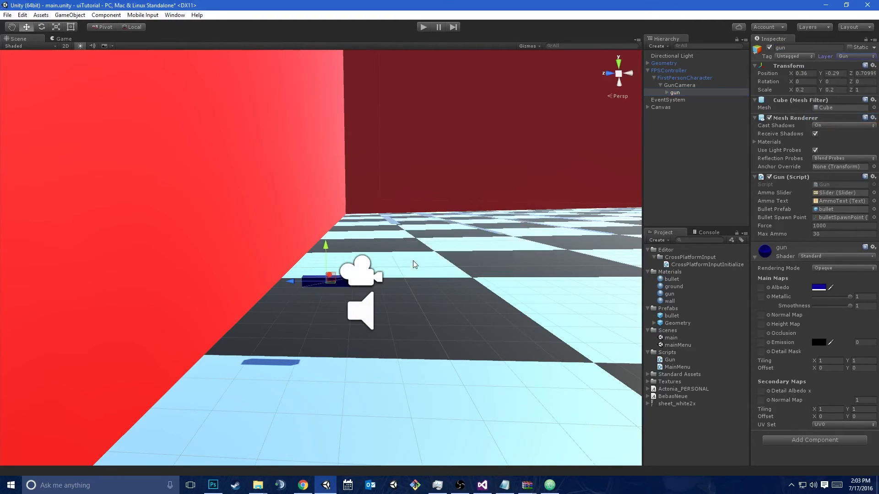
# Set GunCamera's Culling Mask to the Gun layer only
pyautogui.click(696, 86)
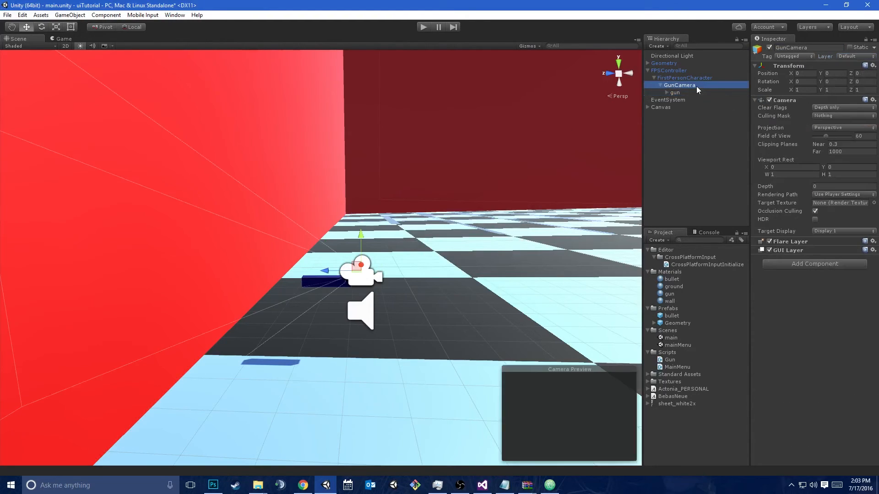
pyautogui.click(822, 116)
pyautogui.click(829, 197)
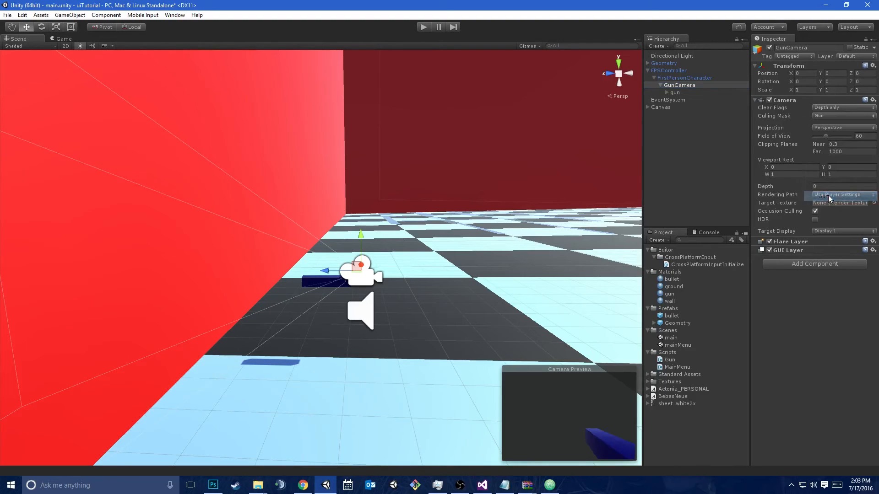
# Playtest firing the gun close to the red wall and stop the game
pyautogui.click(421, 28)
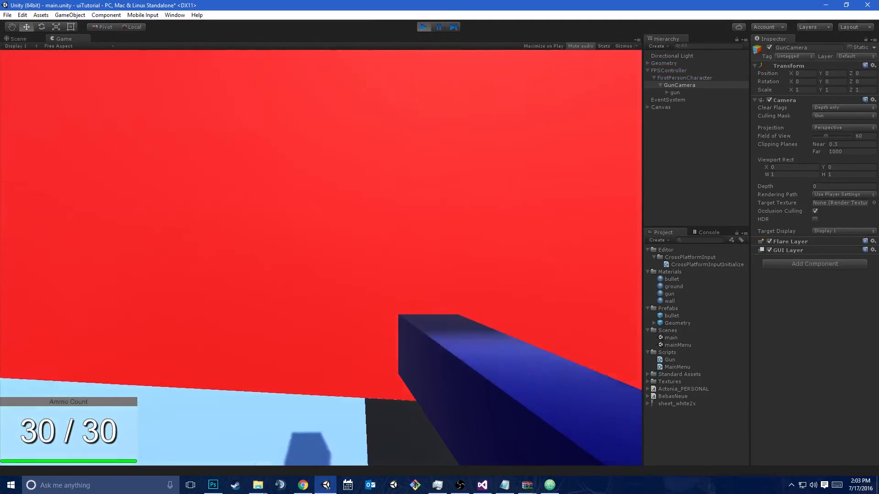
pyautogui.click(321, 258)
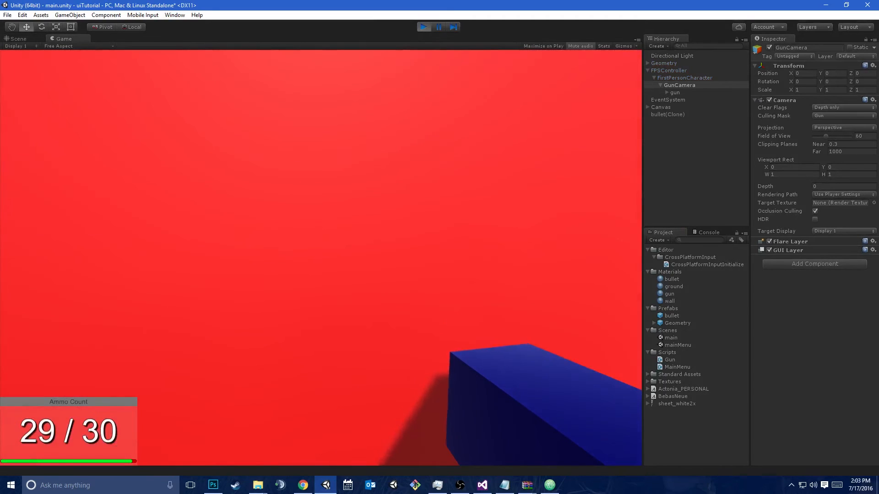
pyautogui.click(322, 258)
pyautogui.click(321, 258)
pyautogui.click(321, 258)
pyautogui.click(321, 257)
pyautogui.hotkey('ctrl', 'p')
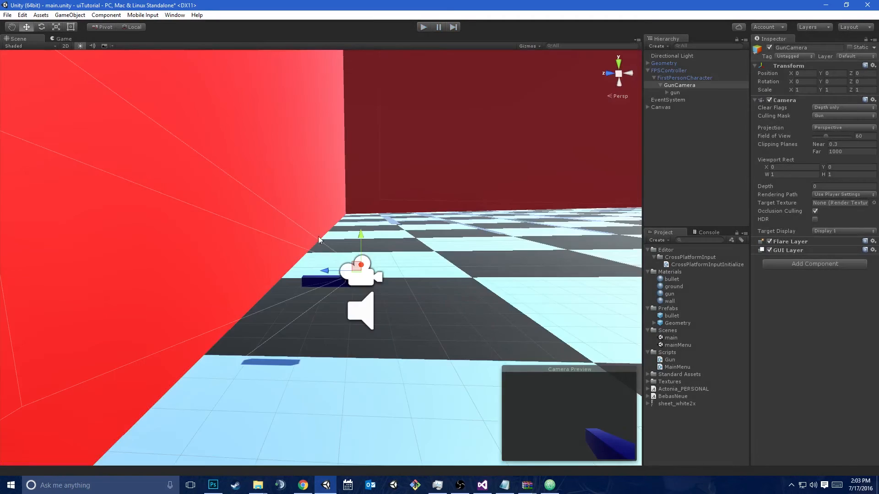
# Exclude the Gun layer from the Culling Mask of FirstPersonCharacter's camera
pyautogui.click(705, 78)
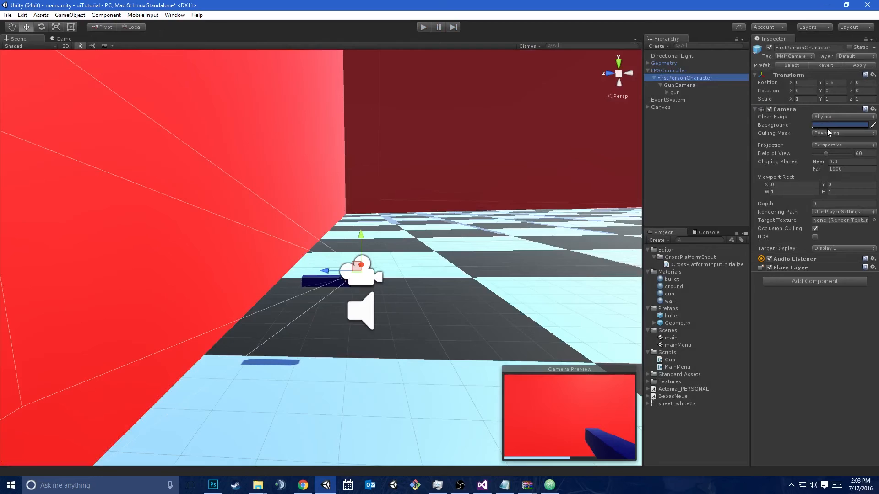
pyautogui.click(829, 133)
pyautogui.click(828, 214)
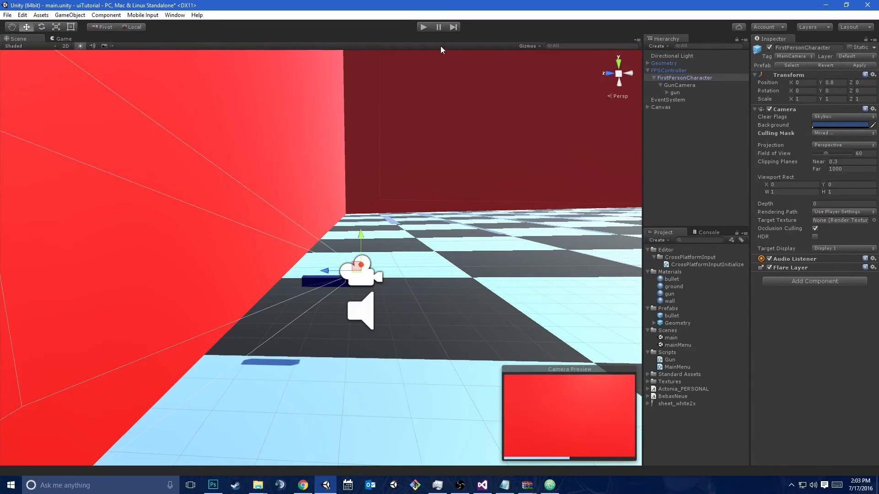
pyautogui.click(689, 85)
pyautogui.click(679, 78)
# Playtest firing with the Gun layer hidden from the main camera and stop the game
pyautogui.click(423, 27)
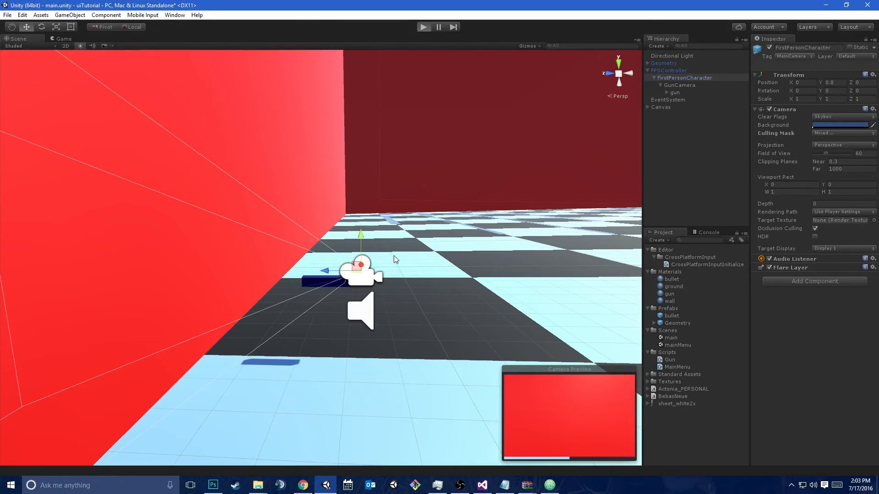
pyautogui.click(321, 258)
pyautogui.click(321, 258)
pyautogui.click(321, 258)
pyautogui.click(321, 257)
pyautogui.click(321, 257)
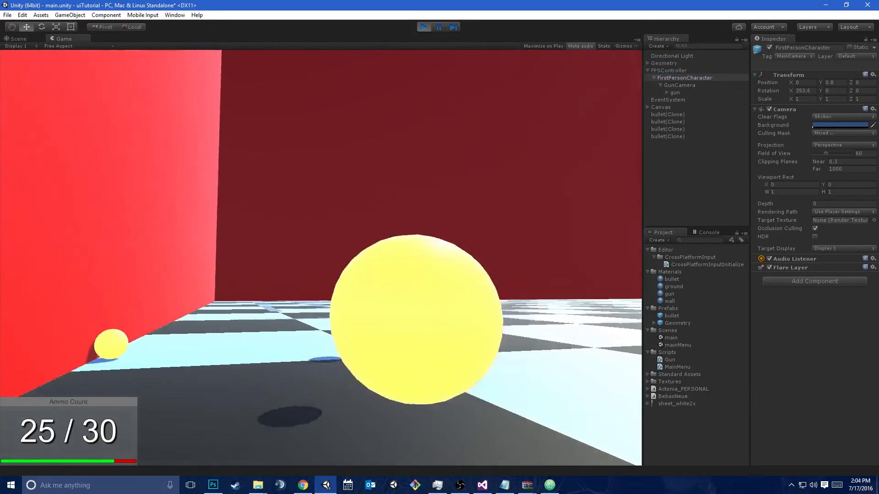
pyautogui.click(320, 258)
pyautogui.click(321, 257)
pyautogui.click(321, 251)
pyautogui.click(321, 252)
pyautogui.hotkey('ctrl', 'p')
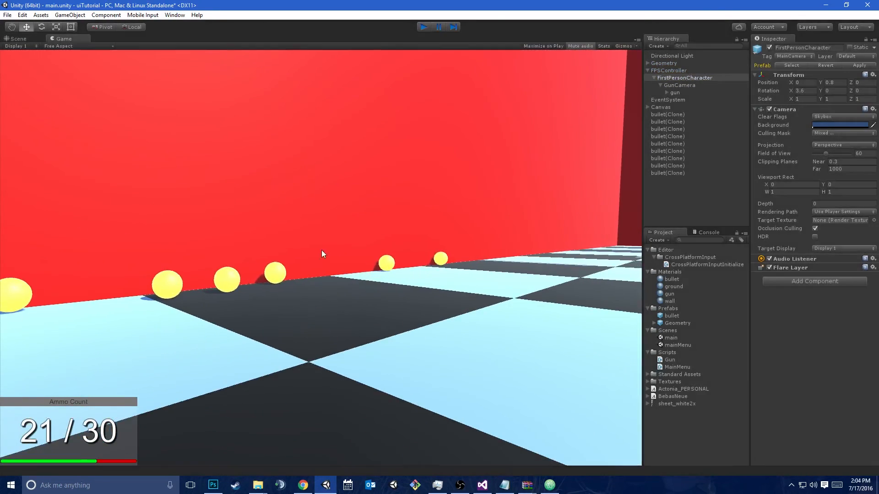
# Raise GunCamera's Depth to about 10.16, keeping Clear Flags at Depth only, and start the game
pyautogui.click(684, 86)
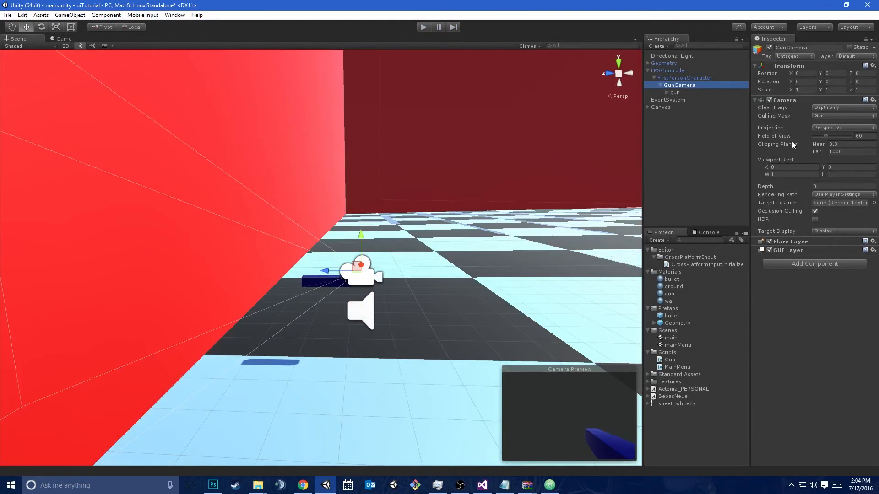
pyautogui.click(822, 99)
pyautogui.click(821, 100)
pyautogui.click(827, 108)
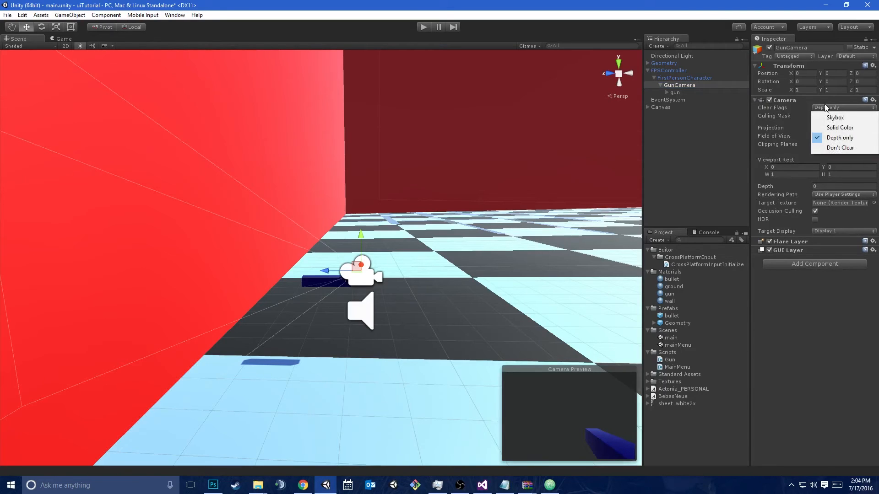
pyautogui.click(787, 325)
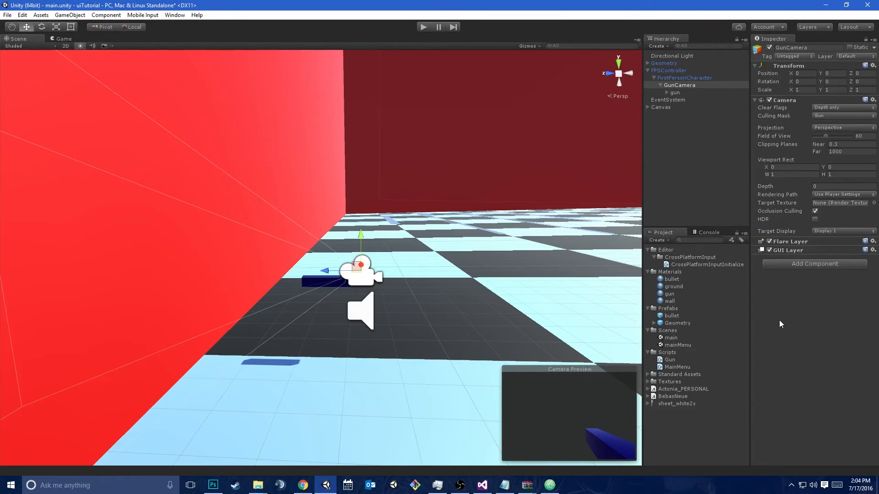
pyautogui.moveTo(768, 186); pyautogui.dragTo(58, 195)
pyautogui.click(427, 28)
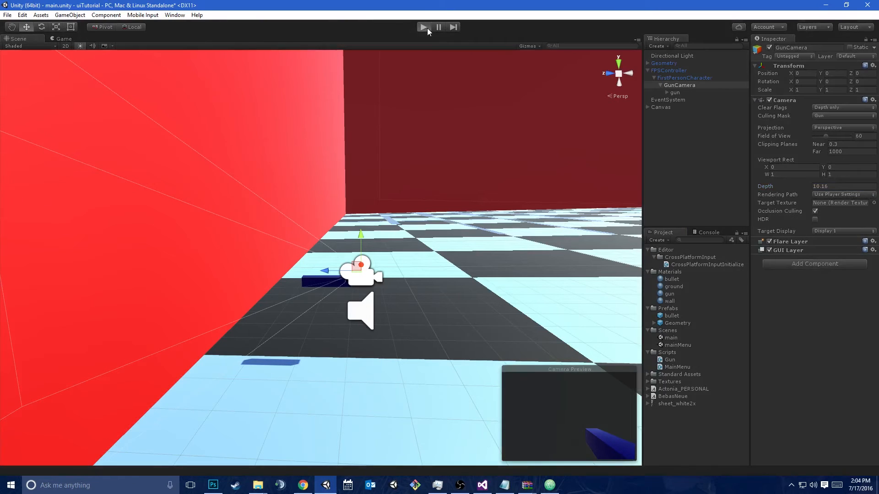
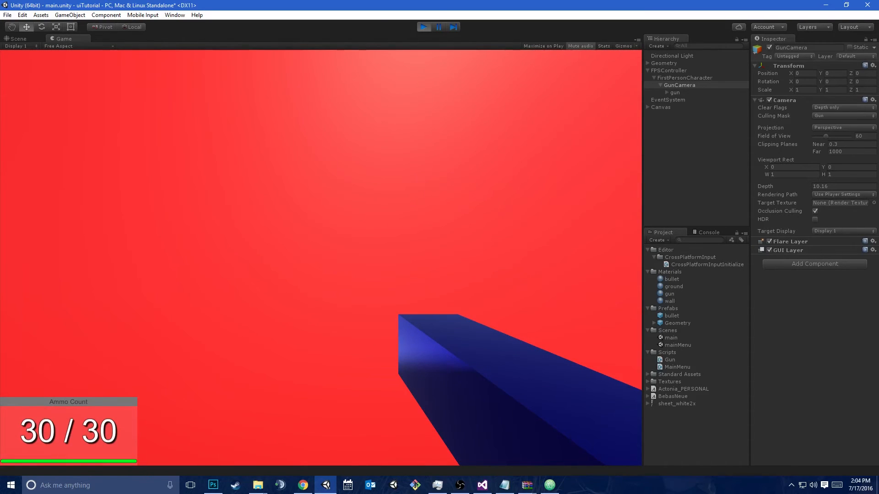
# Playtest walking around beside the red wall to check how the gun renders, and stop the game
pyautogui.hotkey('ctrl', 'shift', 'p')
pyautogui.keyDown('alt'); pyautogui.moveTo(298, 264); pyautogui.dragTo(685, 226); pyautogui.keyUp('alt')
pyautogui.moveTo(684, 226)
pyautogui.mouseDown(button='right')
pyautogui.moveTo(47, 263)
pyautogui.moveTo(127, 262)
pyautogui.moveTo(285, 286)
pyautogui.moveTo(295, 253)
pyautogui.moveTo(14, 241)
pyautogui.moveTo(722, 240)
pyautogui.moveTo(666, 250)
pyautogui.moveTo(687, 243)
pyautogui.mouseUp(button='right')
pyautogui.press('d')
pyautogui.press('a')
pyautogui.press('w')
pyautogui.press('s')
pyautogui.press('a')
pyautogui.press('w')
pyautogui.press('d')
pyautogui.press('a')
pyautogui.press('d')
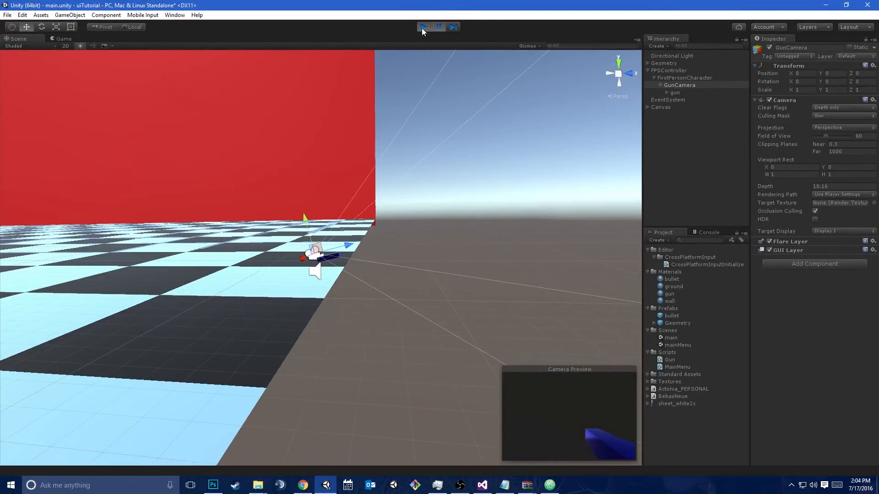
pyautogui.click(423, 28)
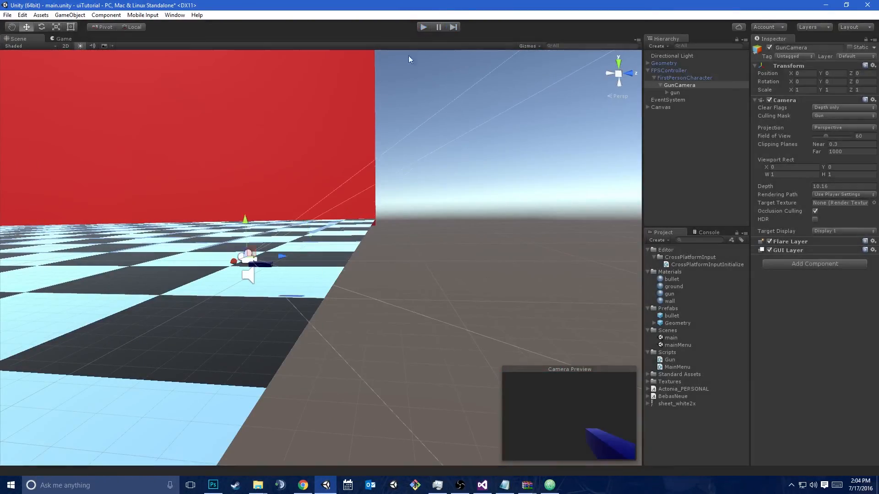
# Save the changes to the main scene and open the mainMenu scene
pyautogui.click(713, 80)
pyautogui.click(677, 70)
pyautogui.click(683, 85)
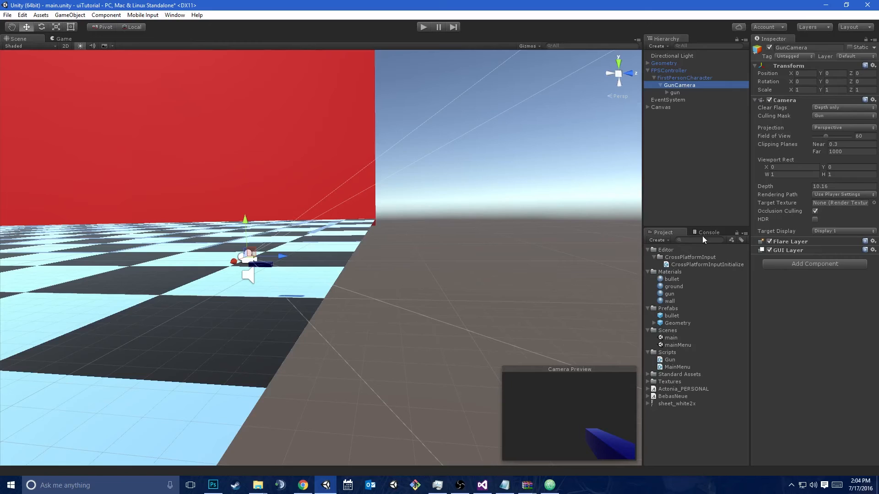
pyautogui.doubleClick(684, 343)
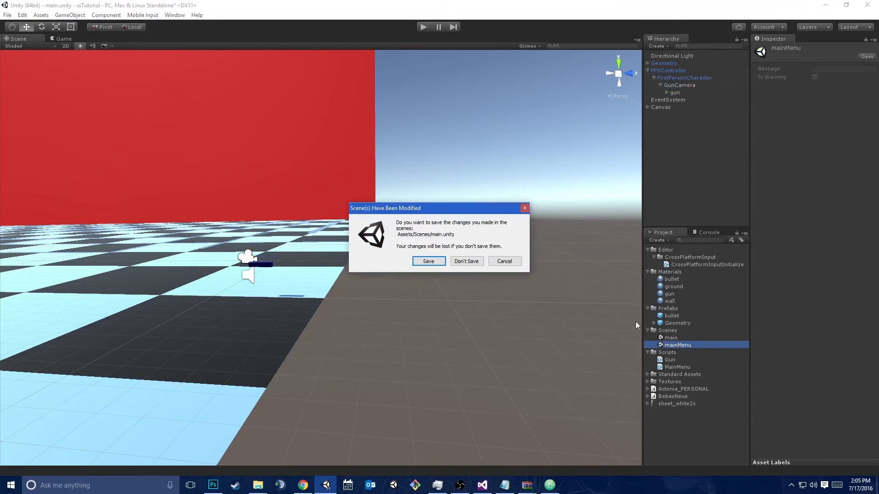
pyautogui.click(424, 258)
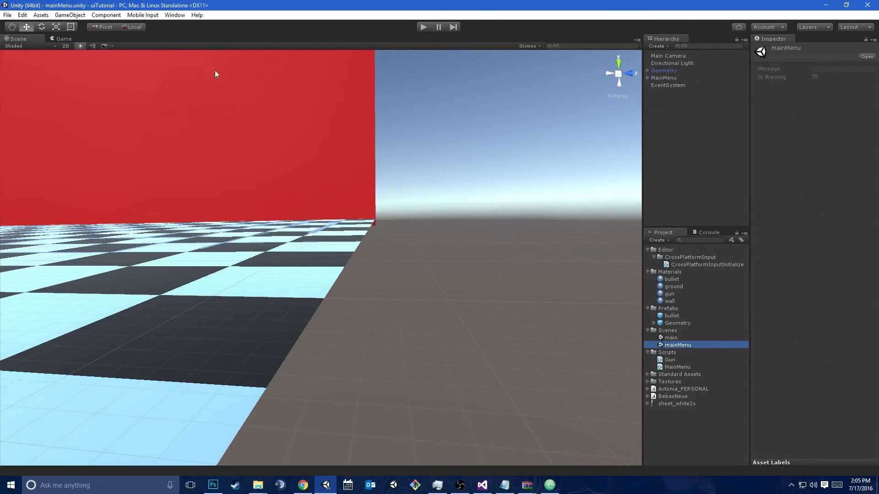
# Frame the MainMenu canvas in 2D and set its Render Mode to Screen Space - Camera
pyautogui.click(663, 78)
pyautogui.press('f')
pyautogui.keyDown('alt'); pyautogui.moveTo(269, 233); pyautogui.dragTo(366, 277); pyautogui.keyUp('alt')
pyautogui.moveTo(367, 277); pyautogui.dragTo(319, 279, button='right')
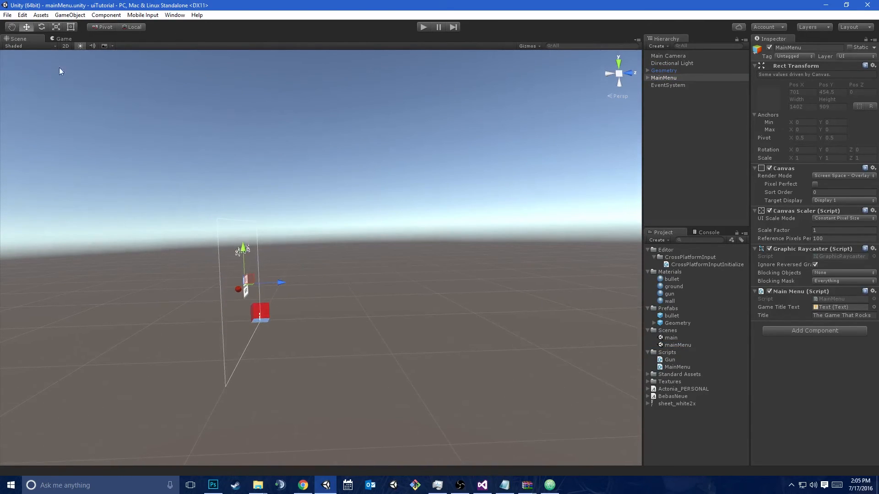
pyautogui.click(66, 46)
pyautogui.press('t')
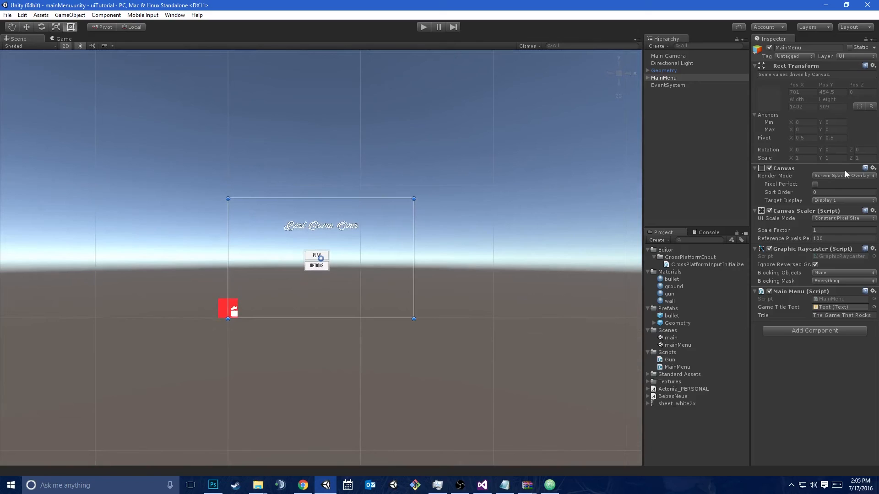
pyautogui.click(842, 174)
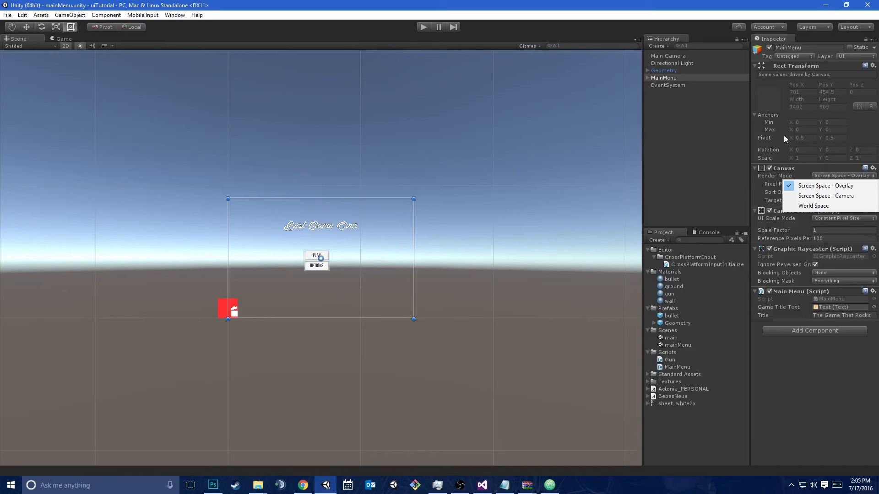
pyautogui.click(819, 200)
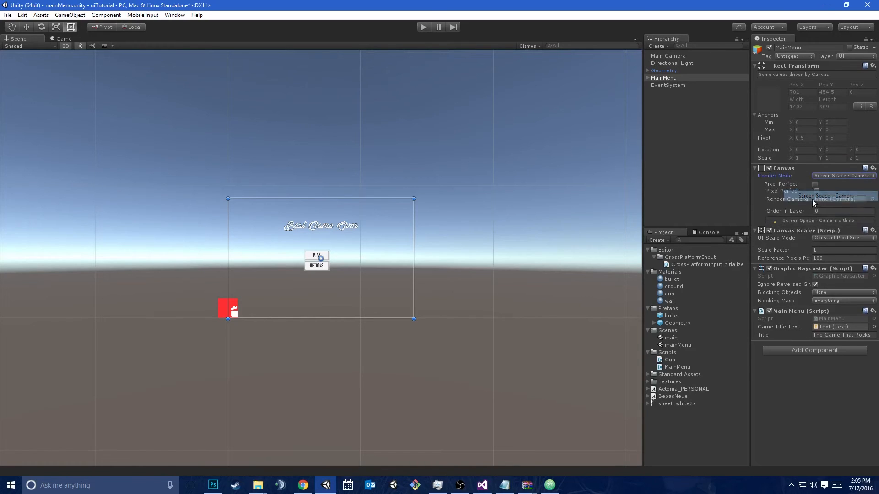
# Create a new camera and name it UICamera
pyautogui.click(67, 17)
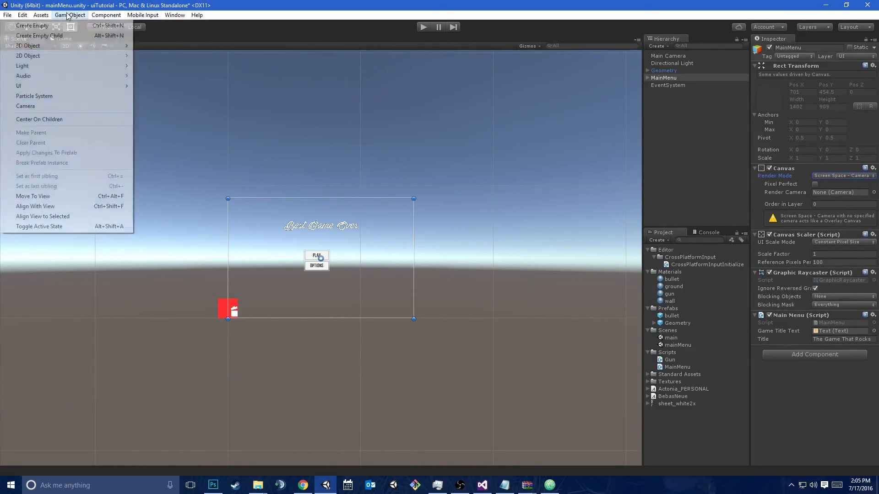
pyautogui.moveTo(59, 89)
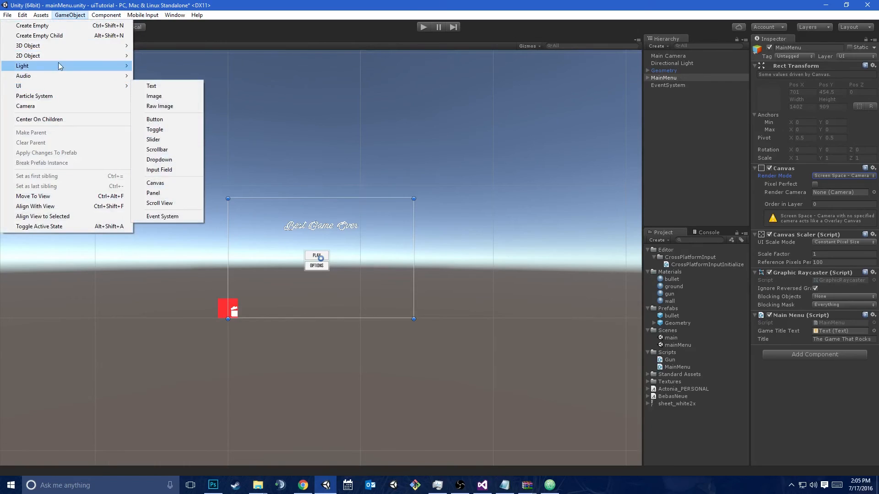
pyautogui.click(55, 105)
pyautogui.click(792, 47)
pyautogui.write('UICamera')
pyautogui.press('Return')
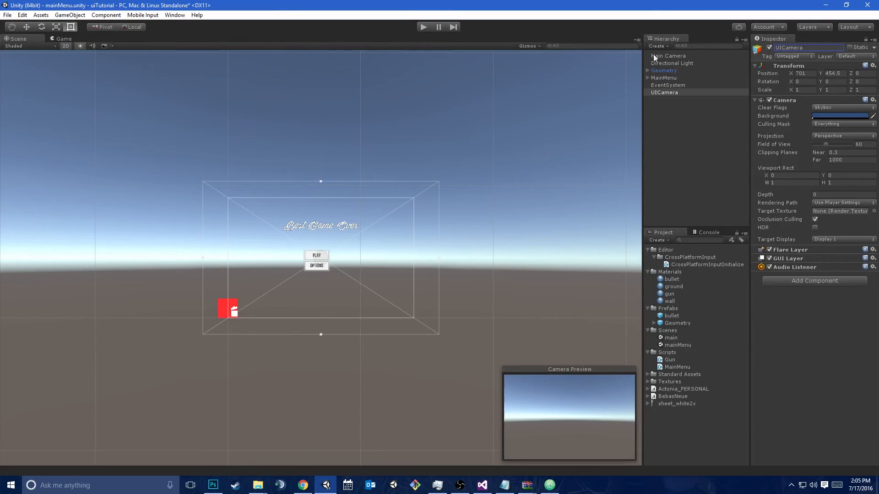
# Assign UICamera as the Render Camera of the MainMenu canvas
pyautogui.click(668, 78)
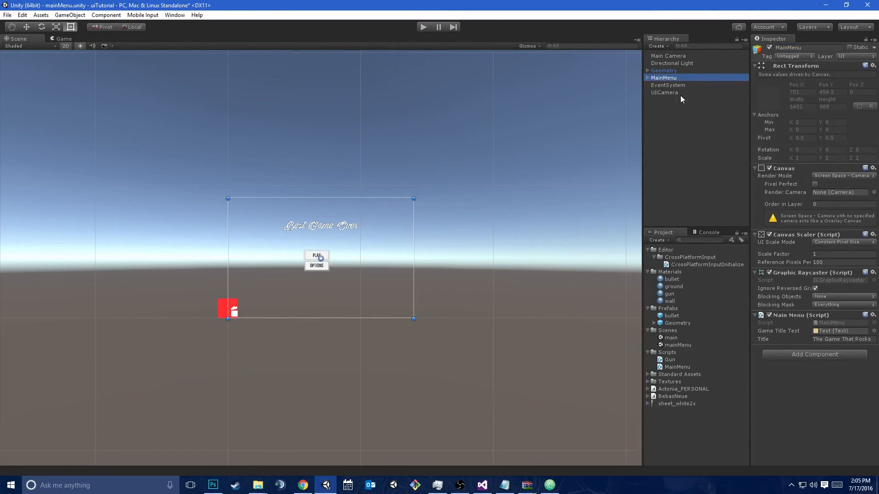
pyautogui.moveTo(665, 94); pyautogui.dragTo(837, 200)
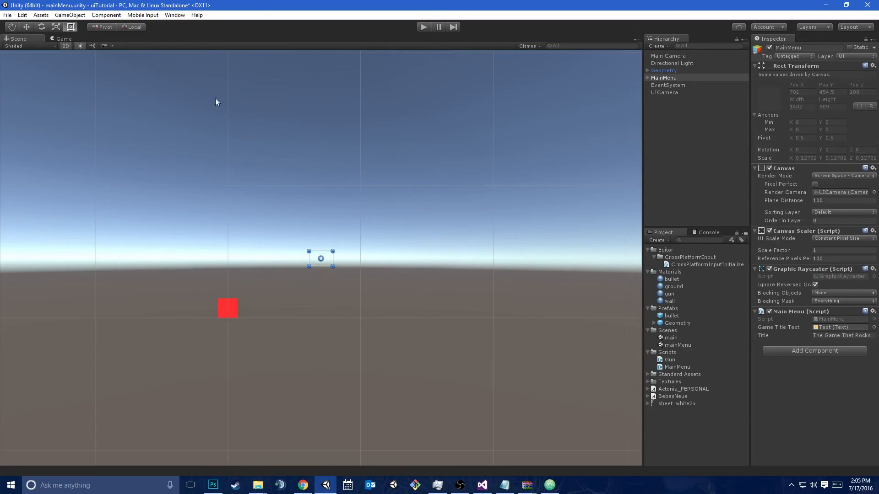
pyautogui.scroll(5, 168, 131)
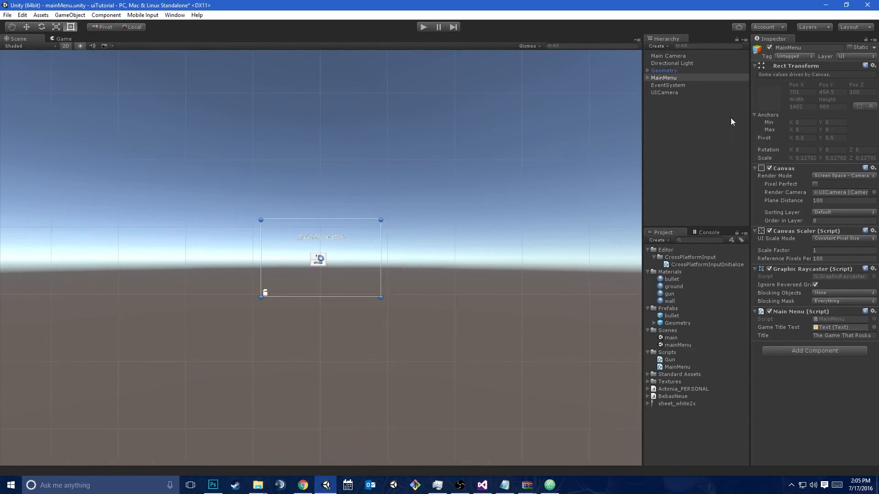
# Move UICamera around the scene to show the canvas following it, ending at about X 100.1, Y 243.7
pyautogui.click(688, 75)
pyautogui.click(679, 93)
pyautogui.press('w')
pyautogui.moveTo(324, 252); pyautogui.dragTo(83, 274)
pyautogui.moveTo(236, 310); pyautogui.dragTo(597, 177, button='middle')
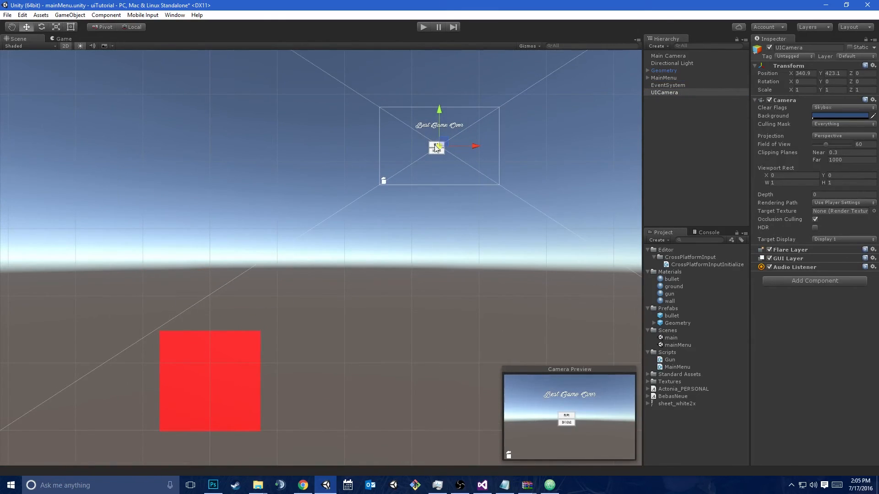
pyautogui.moveTo(420, 148); pyautogui.dragTo(279, 263)
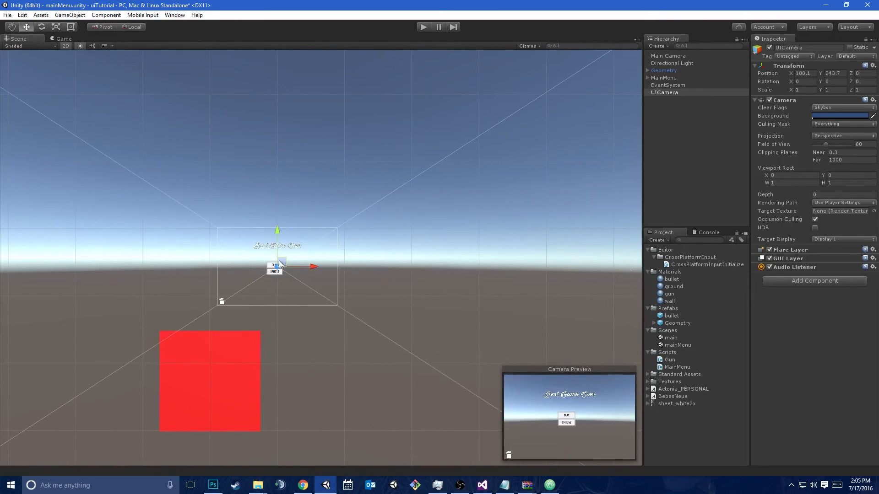
# Limit UICamera's Culling Mask to the UI layer and set its Clear Flags to Depth only
pyautogui.click(820, 124)
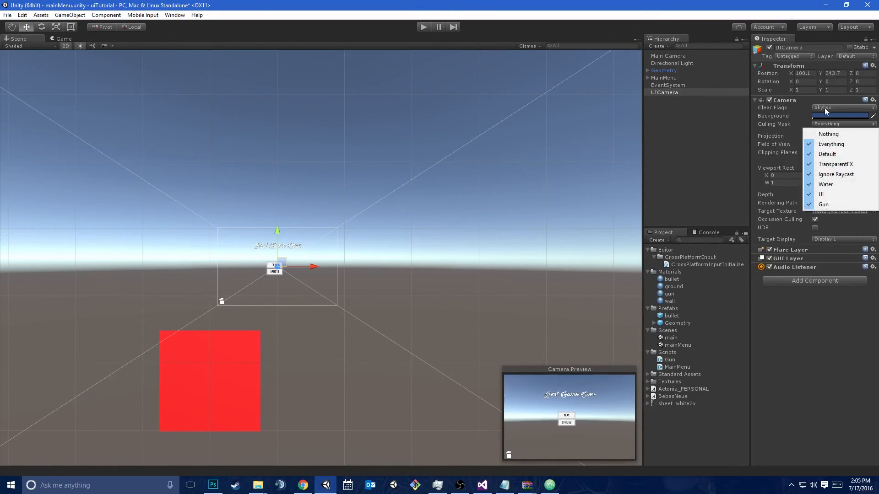
pyautogui.click(826, 111)
pyautogui.click(830, 133)
pyautogui.click(837, 116)
pyautogui.click(835, 126)
pyautogui.click(838, 117)
pyautogui.click(824, 183)
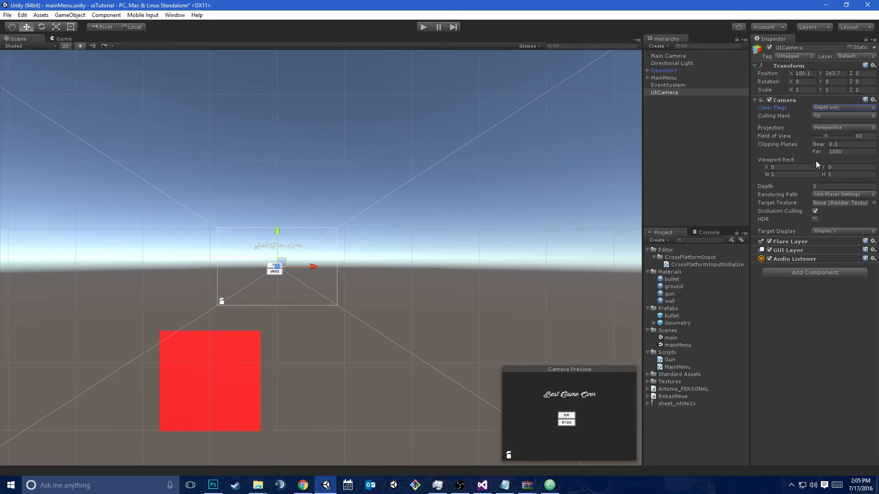
# Exclude the UI layer from Main Camera's Culling Mask
pyautogui.click(671, 93)
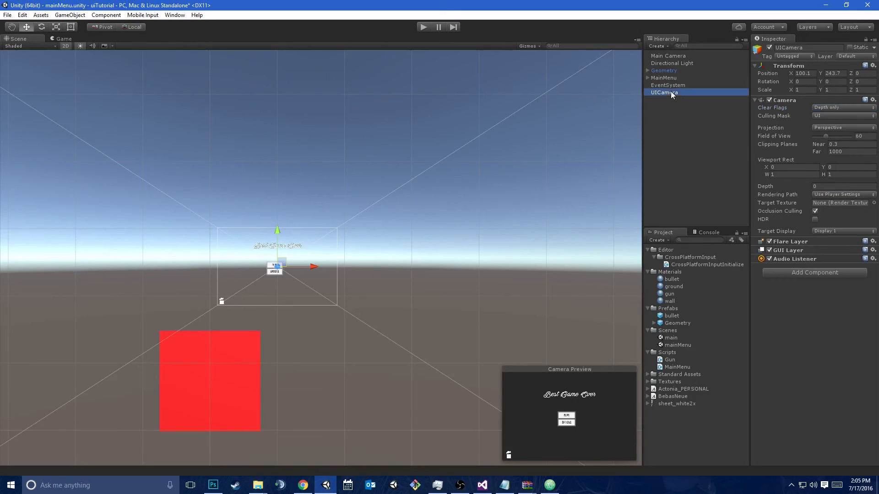
pyautogui.click(687, 56)
pyautogui.click(842, 124)
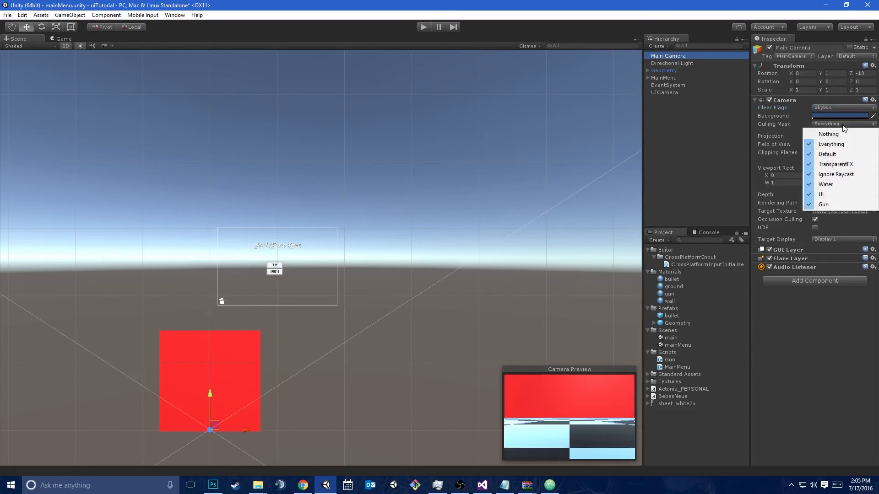
pyautogui.click(830, 196)
# Move UICamera over the red geometry to about X 0.5, Y 72.5 and show the game view
pyautogui.click(684, 93)
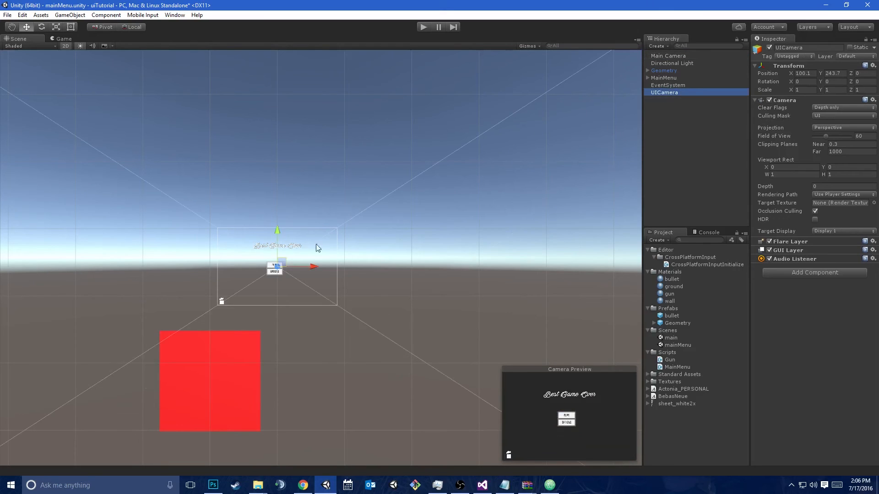
pyautogui.moveTo(286, 268); pyautogui.dragTo(218, 376)
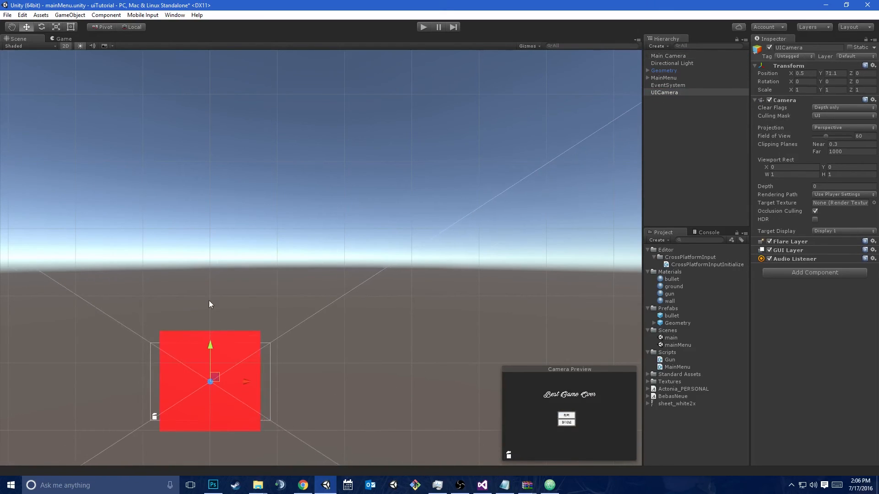
pyautogui.click(62, 39)
# Try shifting UICamera's Viewport Rect X to about -0.1 and reset it to 0
pyautogui.click(656, 94)
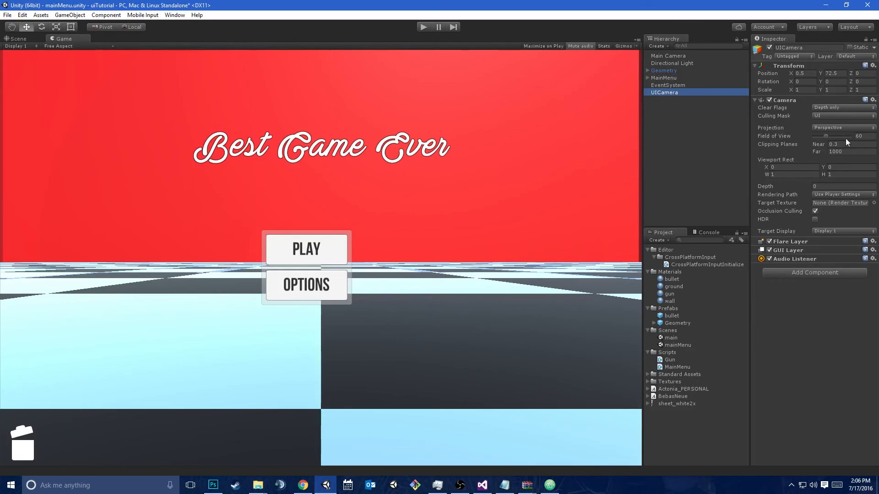
pyautogui.moveTo(826, 136); pyautogui.dragTo(831, 141)
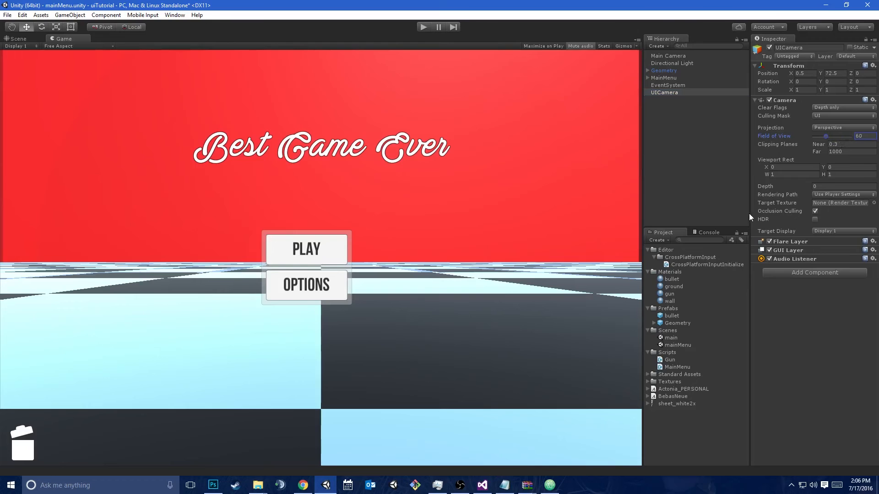
pyautogui.moveTo(768, 166); pyautogui.dragTo(776, 165)
pyautogui.write('0.11')
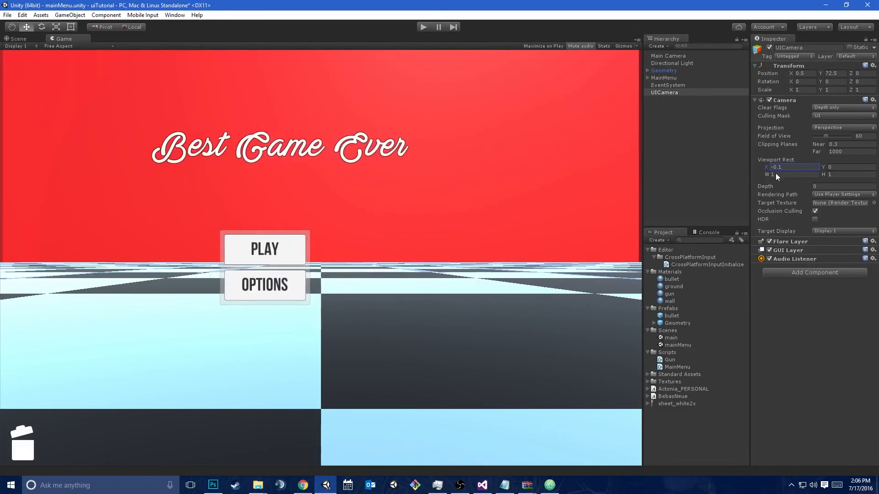
pyautogui.press('BackSpace')
pyautogui.press('BackSpace')
pyautogui.press('BackSpace')
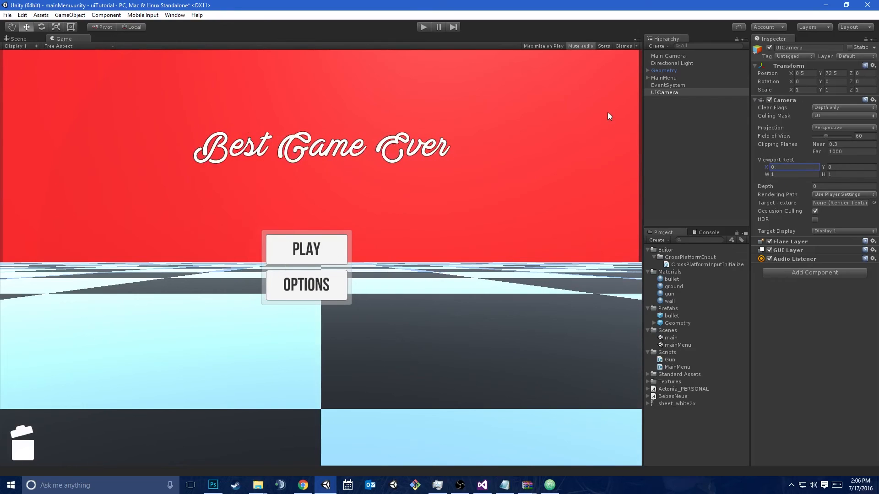
pyautogui.click(664, 78)
pyautogui.click(677, 57)
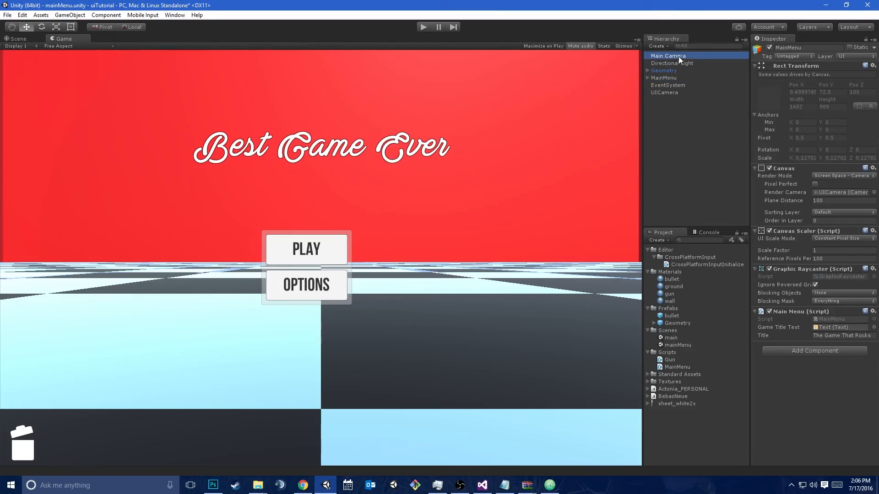
pyautogui.click(825, 109)
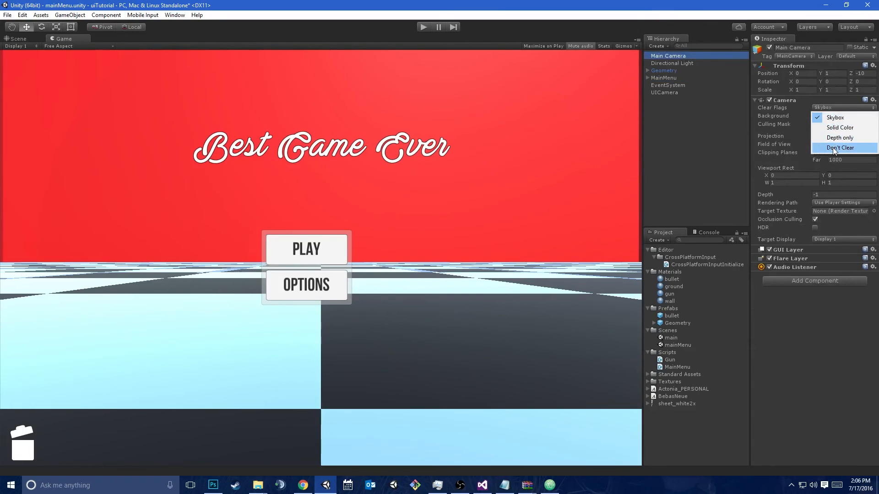
pyautogui.click(717, 147)
pyautogui.click(681, 56)
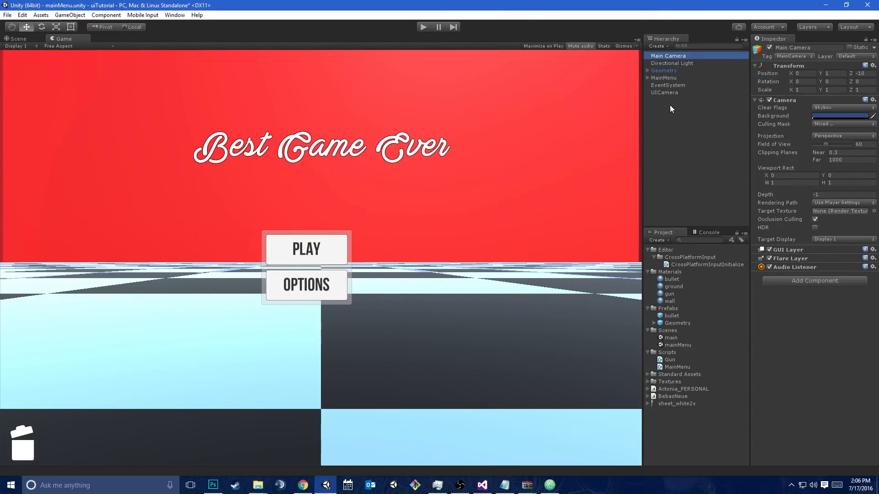
# Delete UICamera and restore Main Camera's Culling Mask to Everything
pyautogui.click(677, 87)
pyautogui.click(675, 91)
pyautogui.press('Delete')
pyautogui.click(679, 56)
pyautogui.click(833, 125)
pyautogui.click(832, 146)
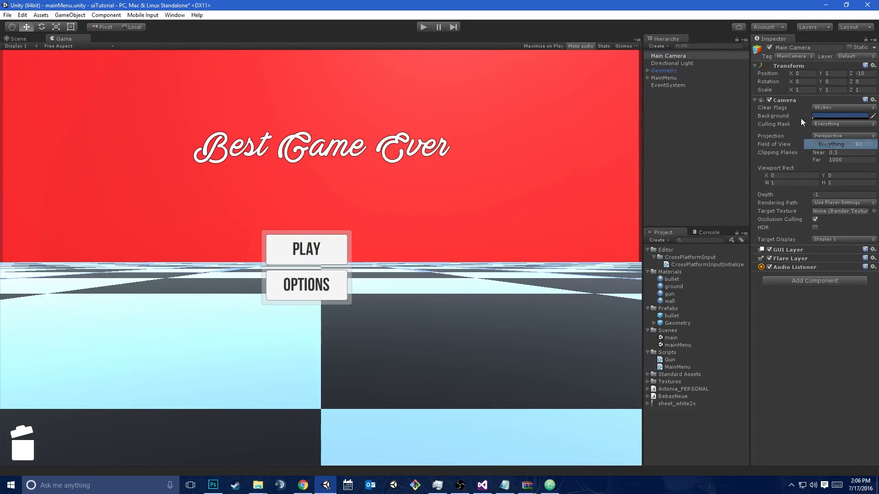
# Set the MainMenu canvas's Render Mode to World Space and frame it in the scene view
pyautogui.click(666, 77)
pyautogui.click(838, 176)
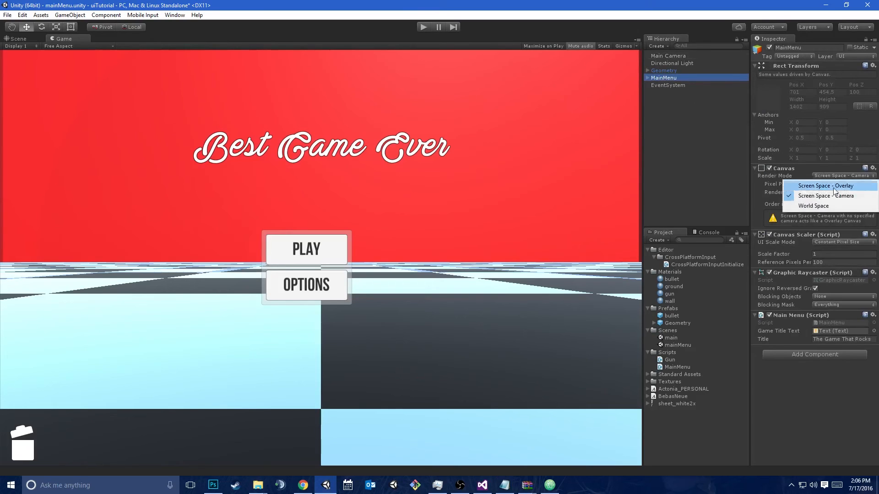
pyautogui.click(824, 207)
pyautogui.click(17, 39)
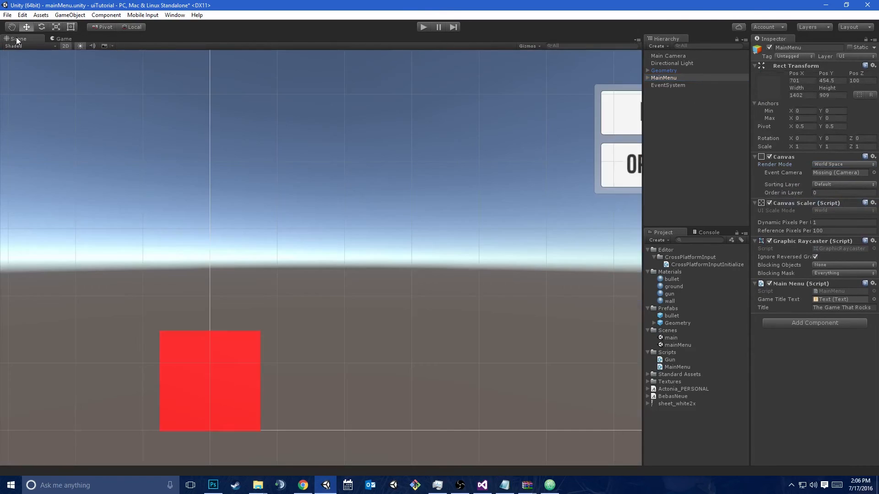
pyautogui.press('f')
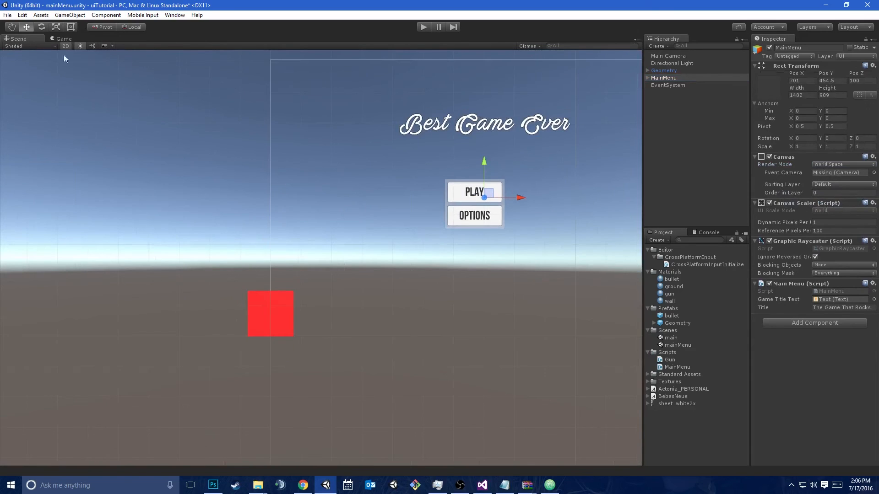
# Switch the scene view to 3D and anchor the MainMenu title text to the canvas's top center, including pivot and position
pyautogui.click(65, 45)
pyautogui.keyDown('alt'); pyautogui.moveTo(360, 164); pyautogui.dragTo(268, 194); pyautogui.keyUp('alt')
pyautogui.moveTo(249, 144); pyautogui.dragTo(246, 226)
pyautogui.press('f')
pyautogui.moveTo(244, 223); pyautogui.dragTo(408, 212, button='right')
pyautogui.press('w')
pyautogui.click(647, 78)
pyautogui.click(664, 85)
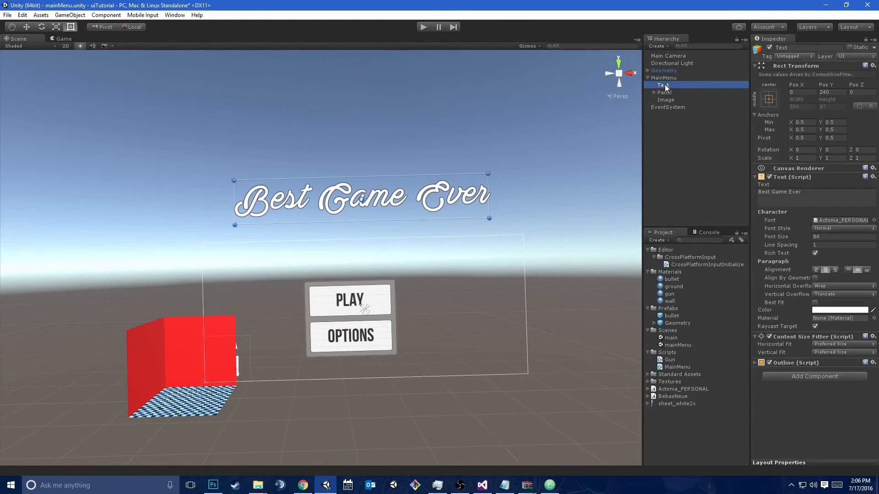
pyautogui.click(770, 99)
pyautogui.keyDown('alt'); pyautogui.click(820, 174); pyautogui.keyUp('alt')
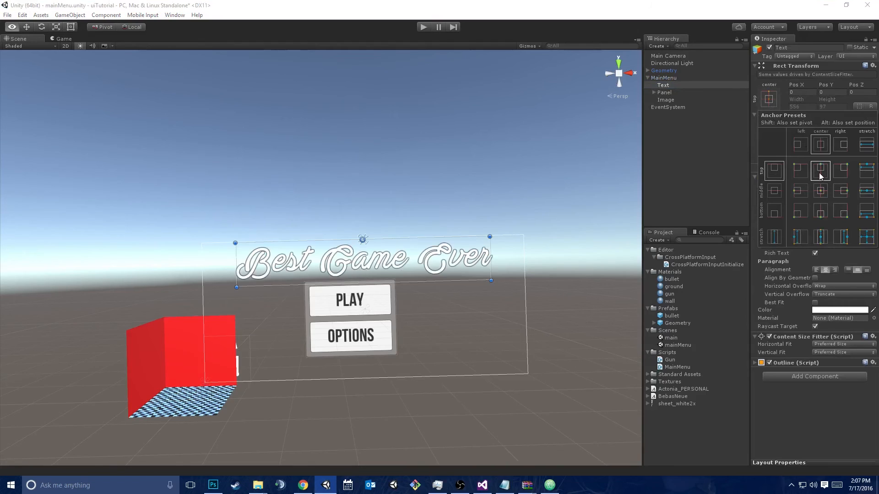
pyautogui.click(672, 92)
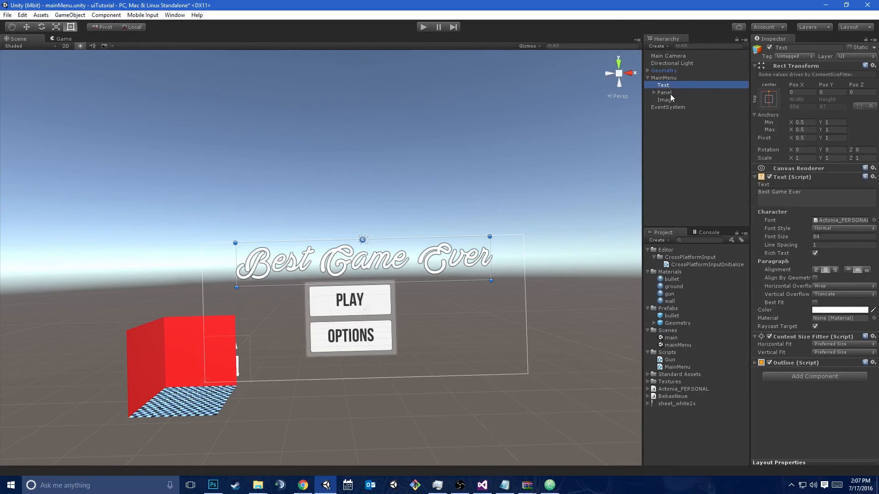
pyautogui.click(670, 95)
# Scale the MainMenu canvas uniformly down to about 0.31 and move it to about X 64
pyautogui.click(671, 77)
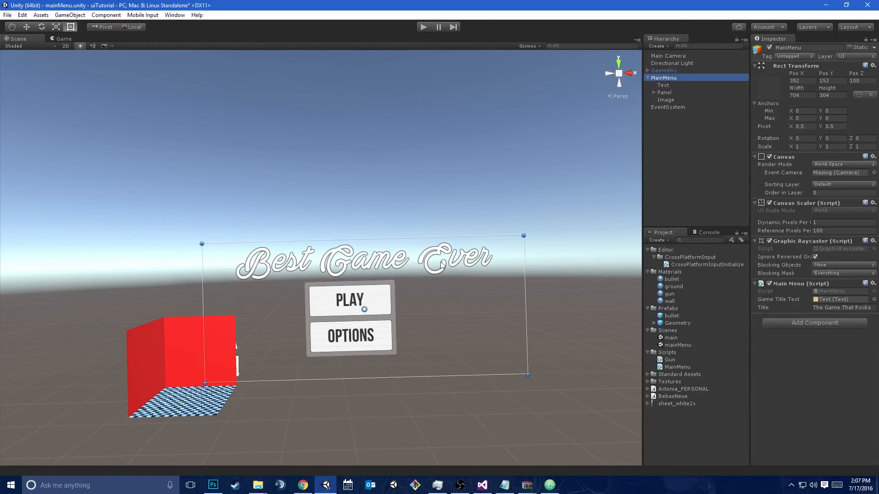
pyautogui.press('r')
pyautogui.moveTo(364, 307); pyautogui.dragTo(331, 299)
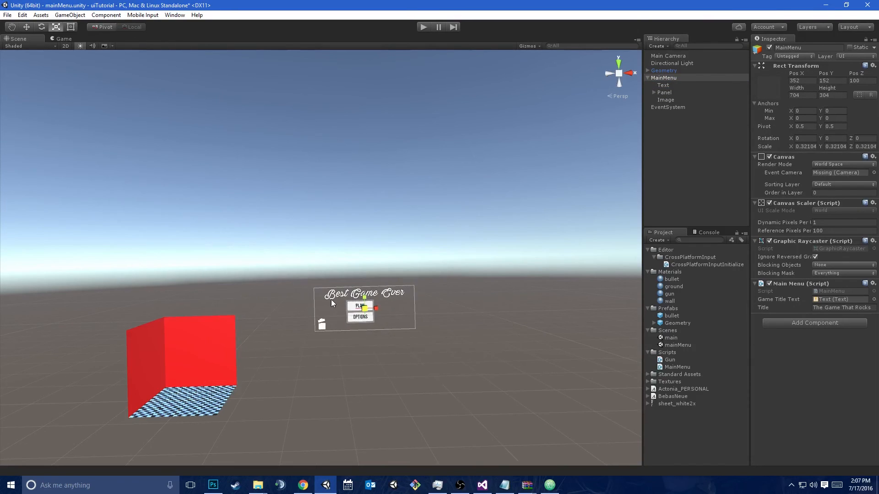
pyautogui.press('w')
pyautogui.moveTo(396, 306); pyautogui.dragTo(264, 308)
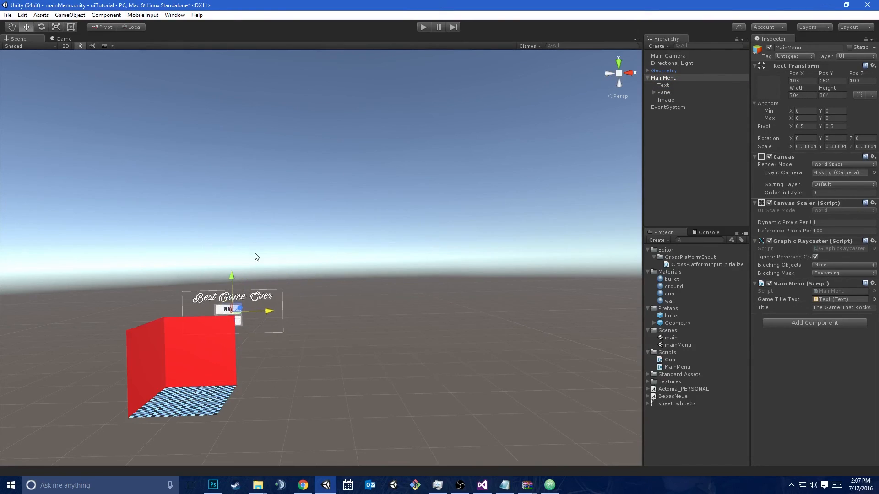
# Add a 3D Cube to the scene and set its position to 0, 0, 0
pyautogui.click(69, 15)
pyautogui.moveTo(75, 45)
pyautogui.click(163, 48)
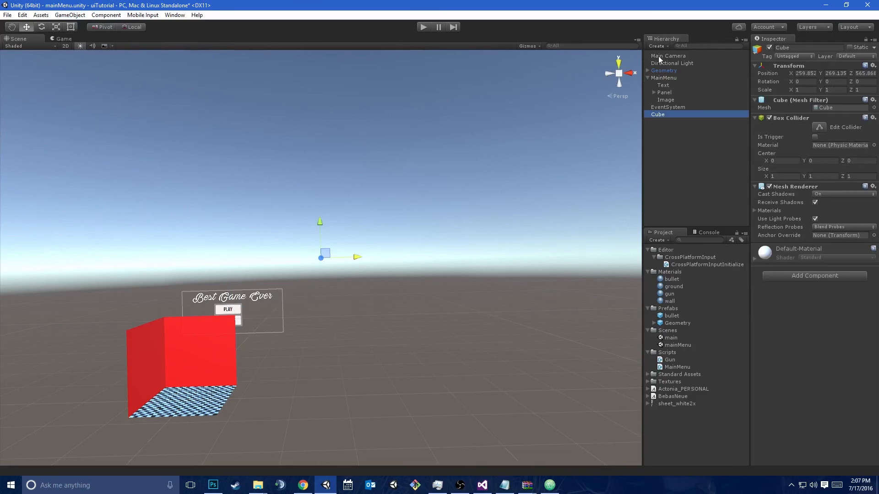
pyautogui.click(804, 74)
pyautogui.write('0')
pyautogui.press('Tab')
pyautogui.write('0')
pyautogui.press('Tab')
pyautogui.write('0')
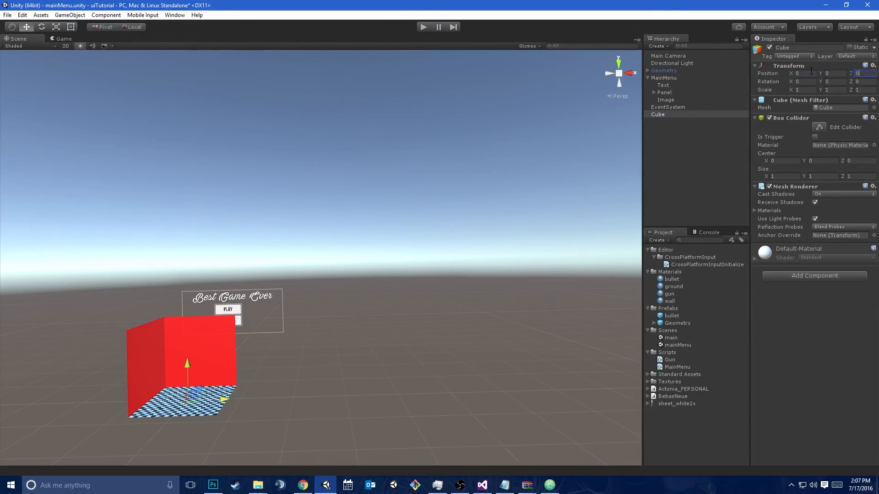
# Stretch the Cube into a panel scaled about 26.8 in X and 26 in Y, and apply the wall material
pyautogui.click(202, 346)
pyautogui.press('f')
pyautogui.press('r')
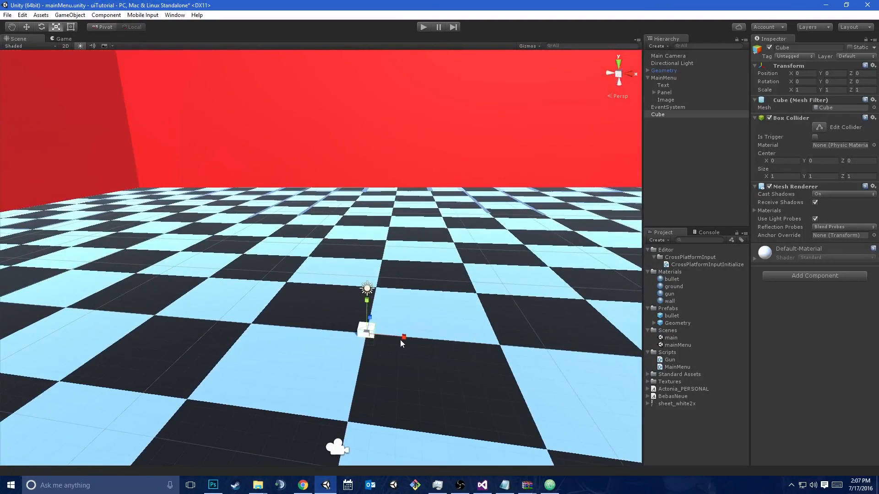
pyautogui.moveTo(402, 338); pyautogui.dragTo(453, 339)
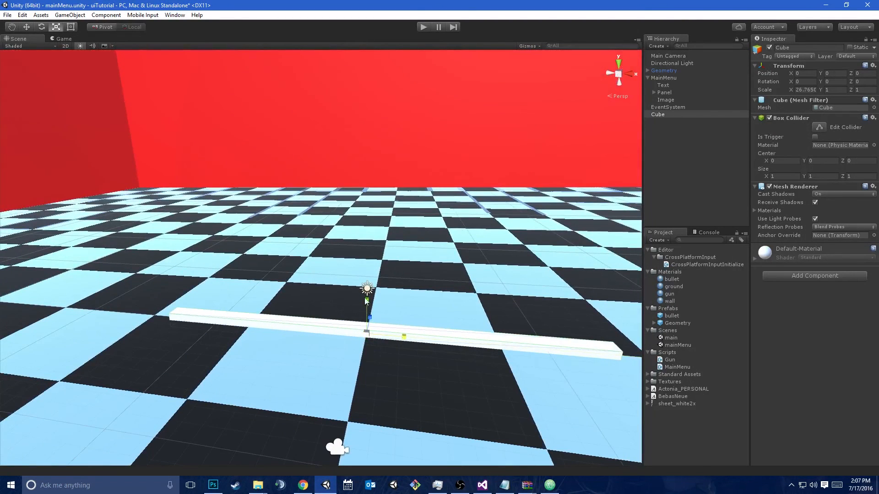
pyautogui.moveTo(367, 300); pyautogui.dragTo(318, 136)
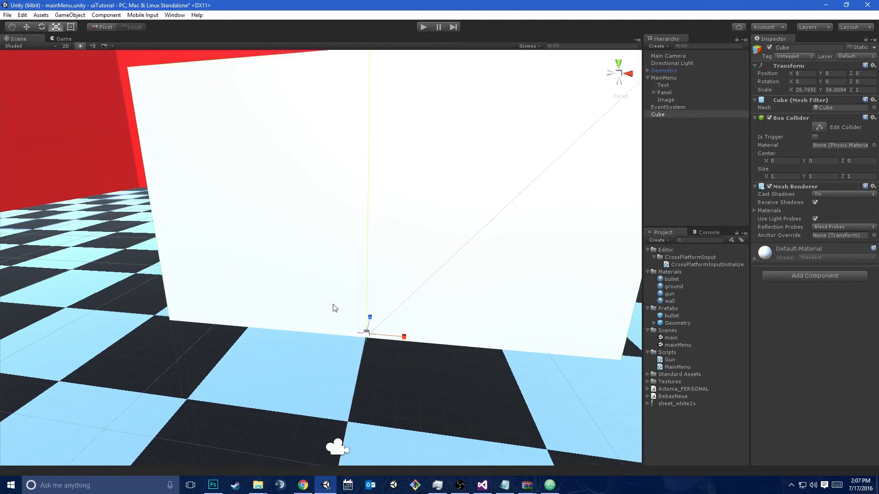
pyautogui.press('s')
pyautogui.moveTo(304, 315); pyautogui.dragTo(400, 316, button='right')
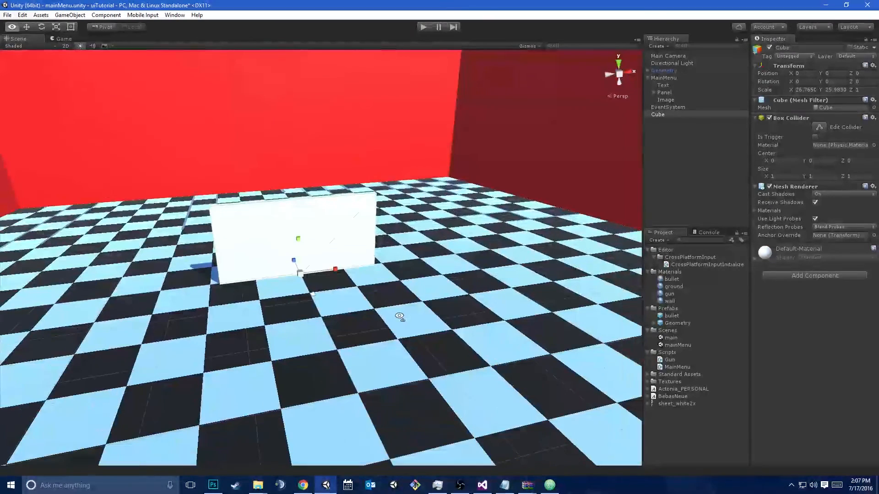
pyautogui.moveTo(668, 302); pyautogui.dragTo(312, 223)
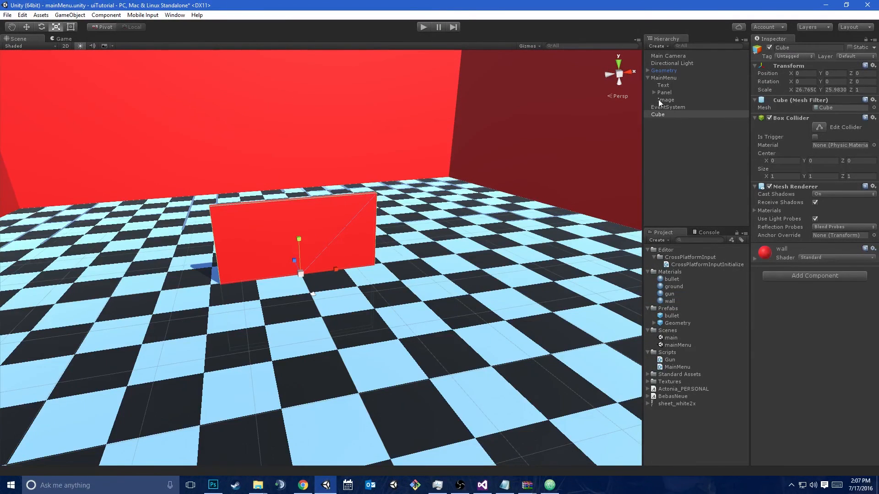
# Set the MainMenu canvas's position to 0, 0, 0
pyautogui.click(667, 79)
pyautogui.click(803, 81)
pyautogui.write('0')
pyautogui.press('Tab')
pyautogui.write('0')
pyautogui.press('Tab')
pyautogui.write('0')
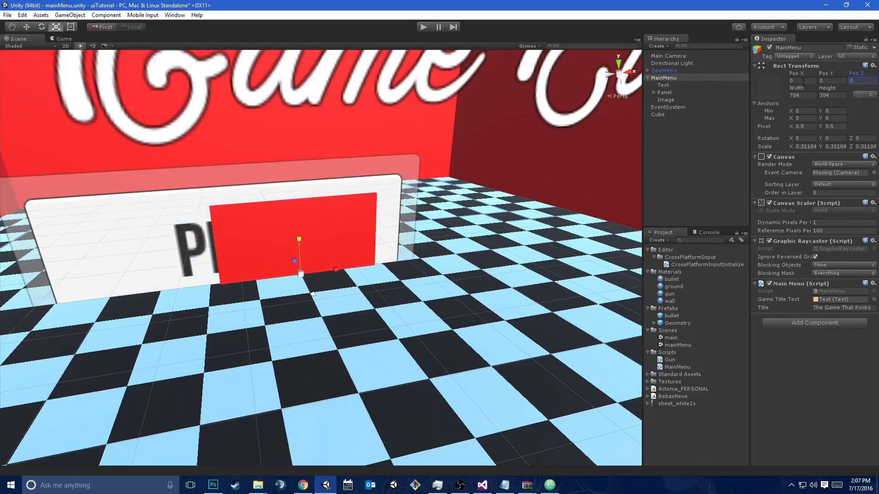
# Scale the MainMenu canvas uniformly down to about 0.038 to fit the Cube
pyautogui.press('s')
pyautogui.moveTo(337, 198); pyautogui.dragTo(246, 239, button='right')
pyautogui.press('w')
pyautogui.press('r')
pyautogui.moveTo(333, 296); pyautogui.dragTo(294, 283)
# Move the MainMenu canvas onto the Cube's front face at about Y 6.59, Z -0.82
pyautogui.press('w')
pyautogui.moveTo(294, 282); pyautogui.dragTo(307, 302, button='right')
pyautogui.moveTo(379, 309); pyautogui.dragTo(358, 307)
pyautogui.moveTo(353, 312); pyautogui.dragTo(459, 313, button='right')
pyautogui.press('s')
pyautogui.press('w')
pyautogui.moveTo(364, 290); pyautogui.dragTo(406, 211)
pyautogui.moveTo(407, 211); pyautogui.dragTo(150, 85, button='right')
pyautogui.press('d')
pyautogui.press('w')
pyautogui.press('s')
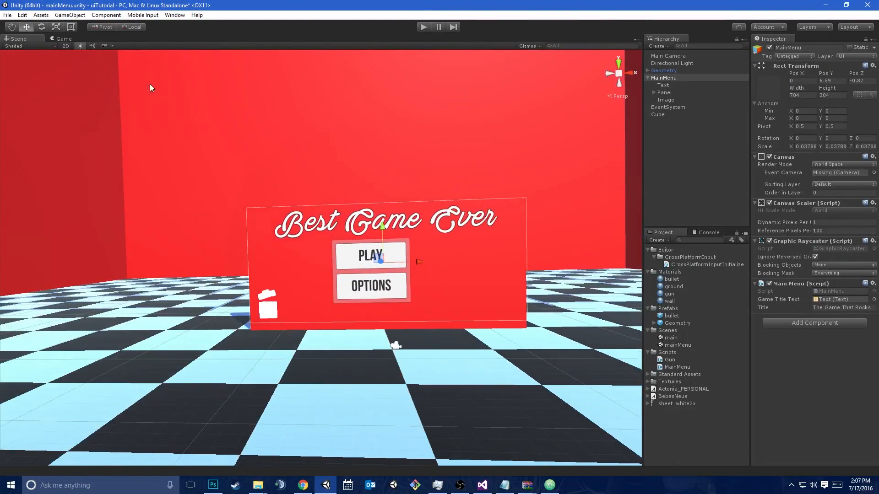
# Check the game view and move Main Camera back from the Cube to show more of the menu
pyautogui.click(64, 38)
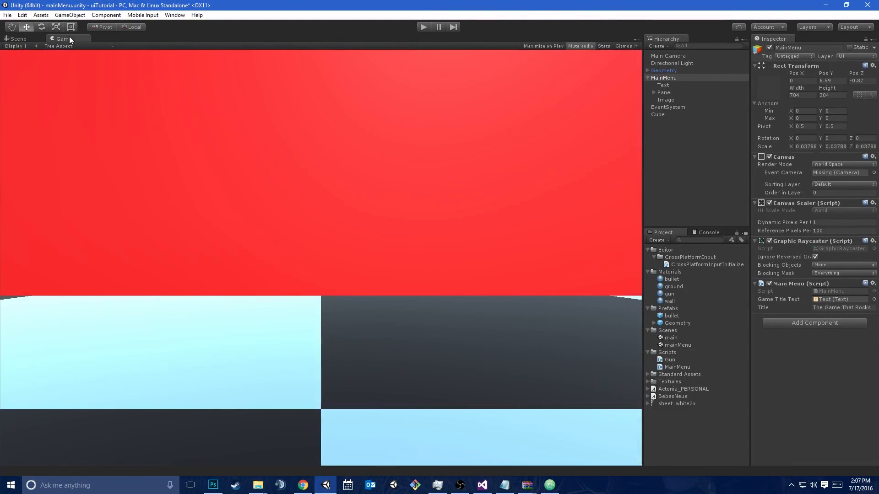
pyautogui.click(669, 56)
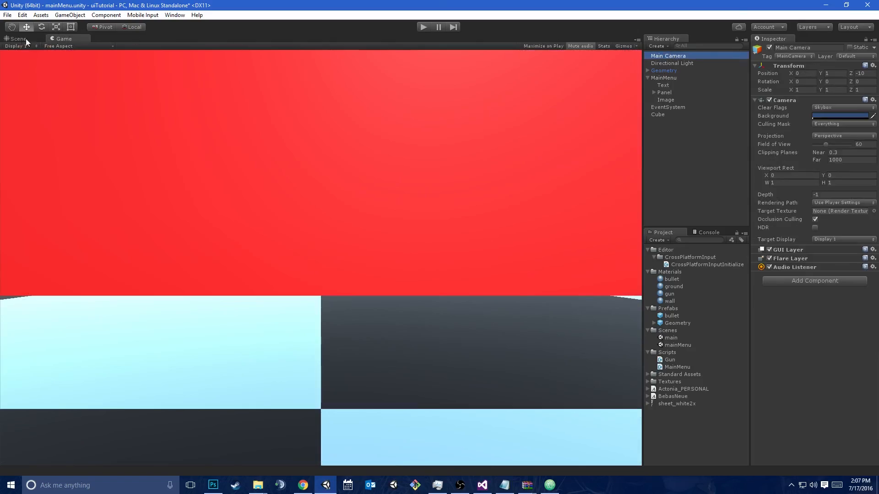
pyautogui.click(23, 40)
pyautogui.moveTo(411, 256); pyautogui.dragTo(485, 247, button='right')
pyautogui.press('s')
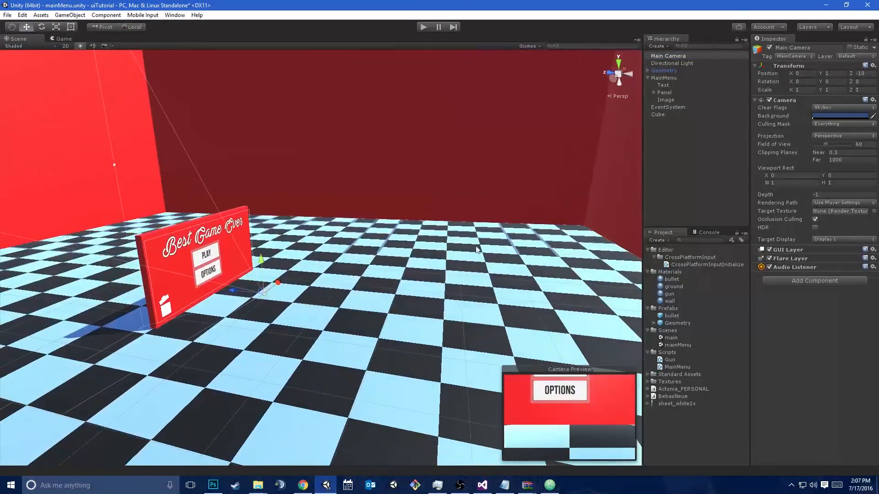
pyautogui.moveTo(227, 298); pyautogui.dragTo(291, 204)
pyautogui.click(257, 249)
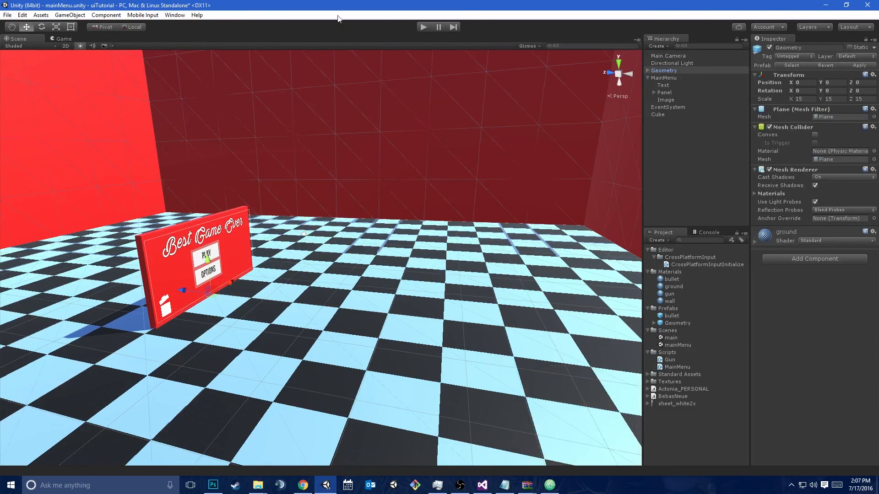
# Run the game, try shifting MainMenu's Pos X to about 1.98, reset it to 0 and stop the game
pyautogui.click(416, 25)
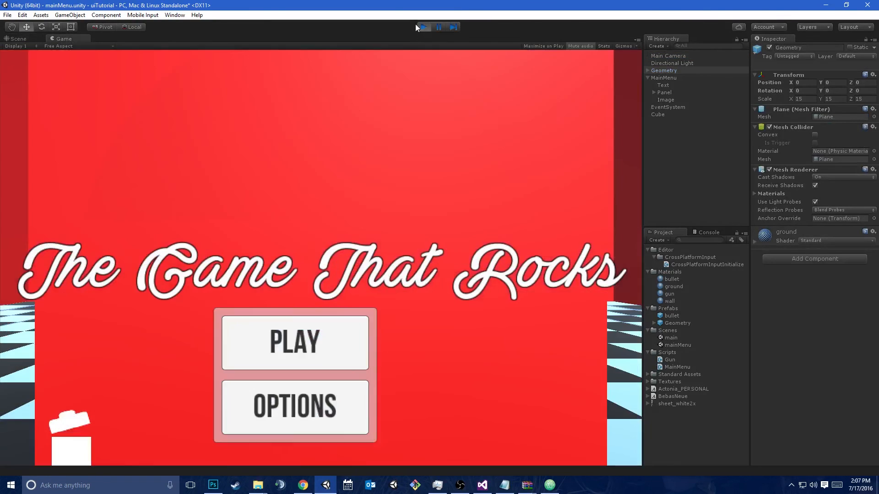
pyautogui.click(663, 79)
pyautogui.moveTo(793, 73)
pyautogui.mouseDown()
pyautogui.moveTo(831, 66)
pyautogui.moveTo(807, 66)
pyautogui.mouseUp()
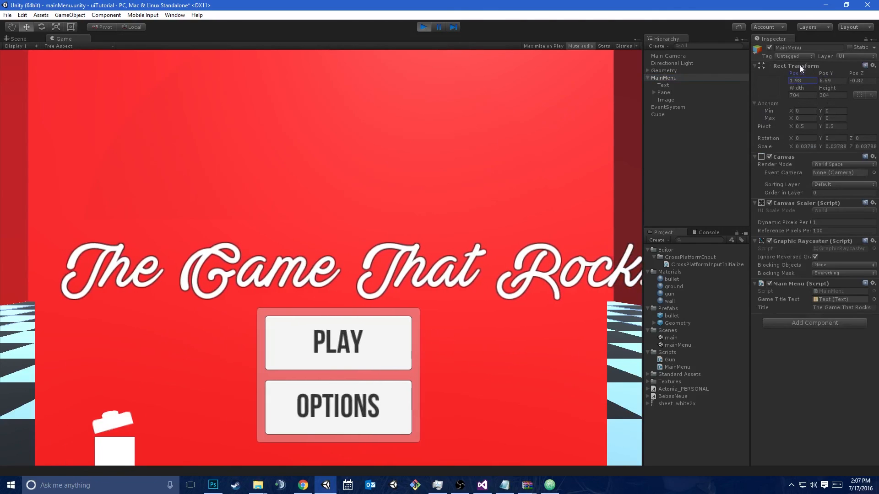
pyautogui.write('0')
pyautogui.click(425, 29)
# Make the MainMenu canvas a child of the Cube
pyautogui.press('w')
pyautogui.moveTo(408, 147); pyautogui.dragTo(294, 267, button='right')
pyautogui.press('a')
pyautogui.moveTo(313, 271); pyautogui.dragTo(309, 273)
pyautogui.moveTo(667, 78); pyautogui.dragTo(670, 115)
# Rotate the Cube with its menu about 16.6 degrees around Y
pyautogui.press('e')
pyautogui.moveTo(368, 278); pyautogui.dragTo(294, 294)
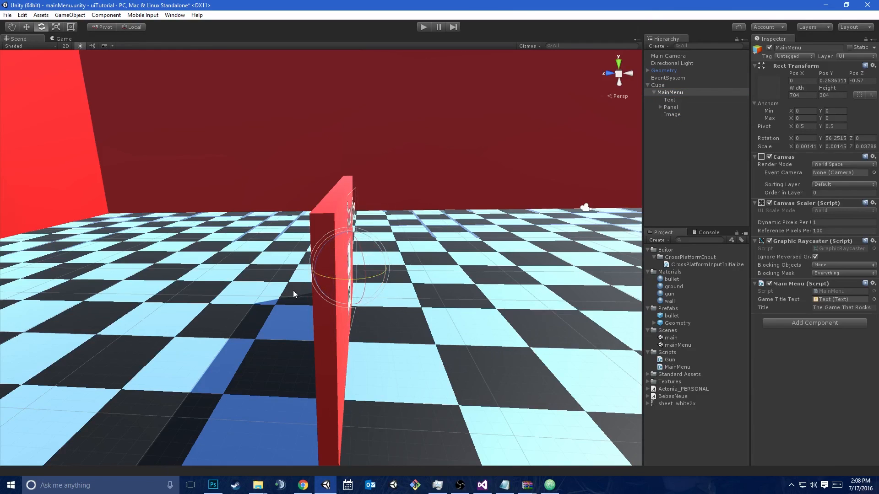
pyautogui.click(659, 86)
pyautogui.moveTo(363, 367); pyautogui.dragTo(335, 353)
pyautogui.press('w')
# Check the game view and move Main Camera to about X 0.28, Y 7.01, Z -16.9 to frame the rotated menu
pyautogui.click(66, 39)
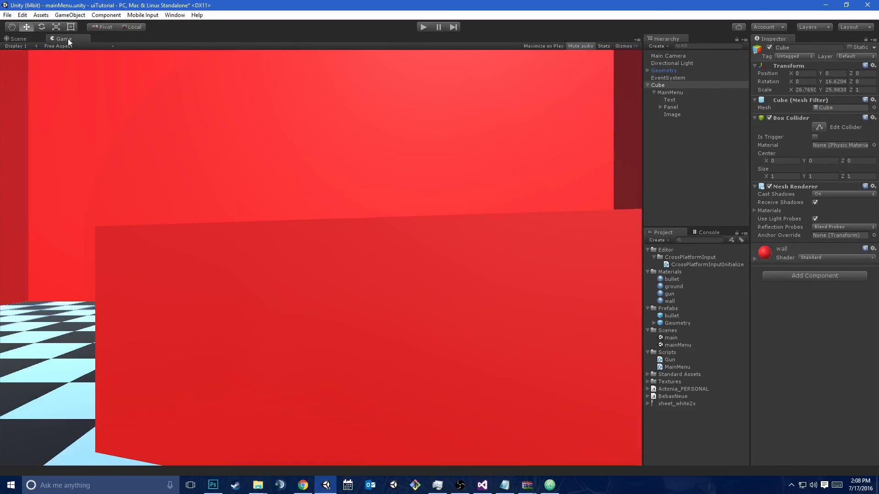
pyautogui.click(27, 39)
pyautogui.moveTo(310, 183); pyautogui.dragTo(468, 145, button='right')
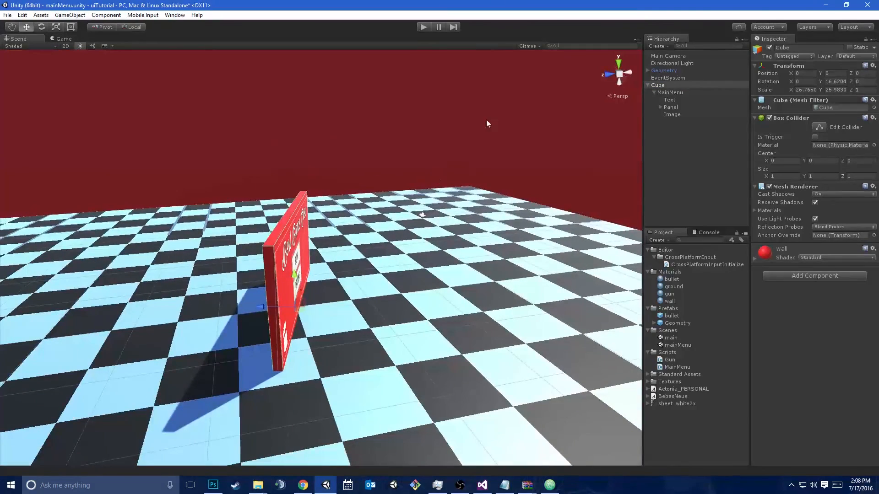
pyautogui.click(666, 56)
pyautogui.moveTo(404, 206); pyautogui.dragTo(401, 226)
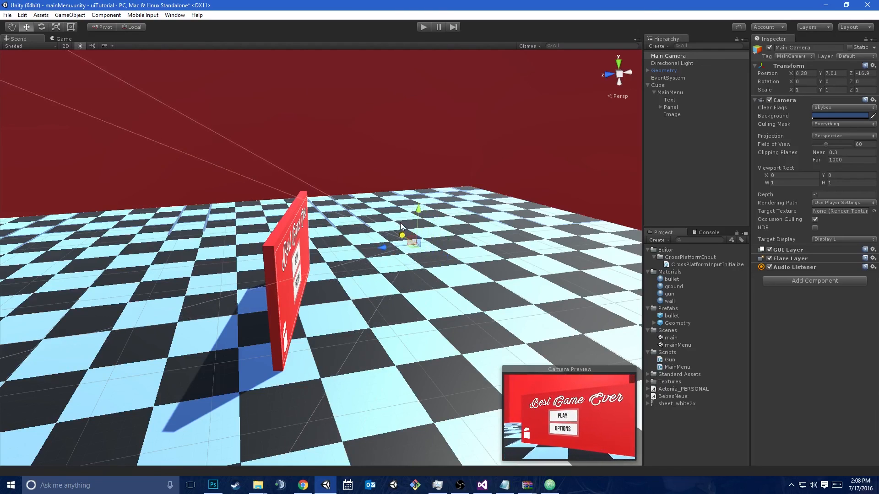
# Run the game, start the level from the angled menu's PLAY button, fire the gun and stop the game
pyautogui.click(420, 27)
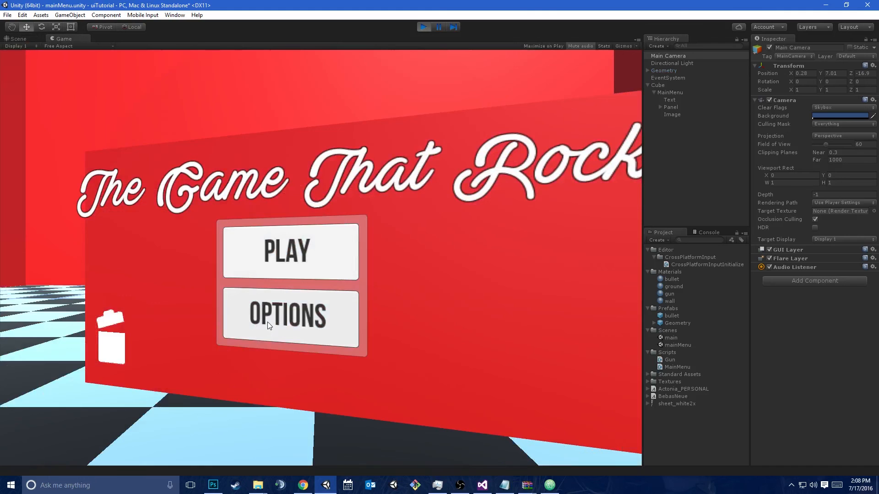
pyautogui.click(253, 254)
pyautogui.click(321, 257)
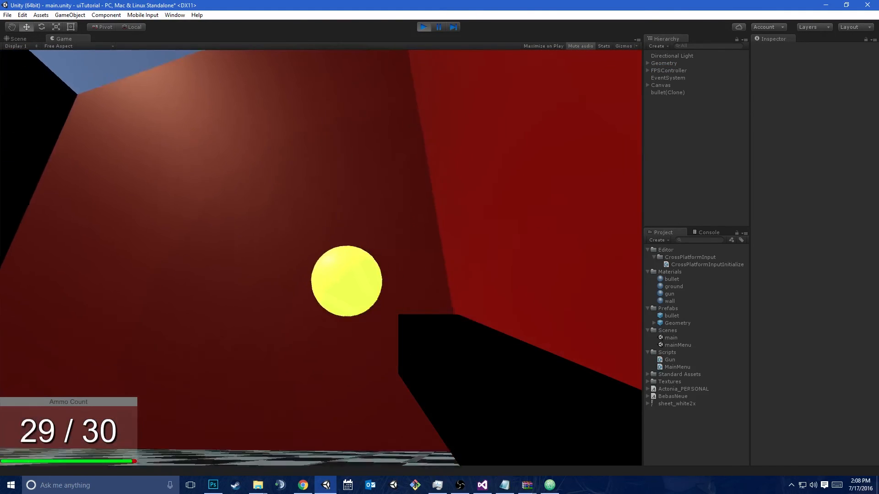
pyautogui.click(320, 257)
pyautogui.click(321, 258)
pyautogui.click(320, 257)
pyautogui.click(321, 257)
pyautogui.hotkey('ctrl', 'p')
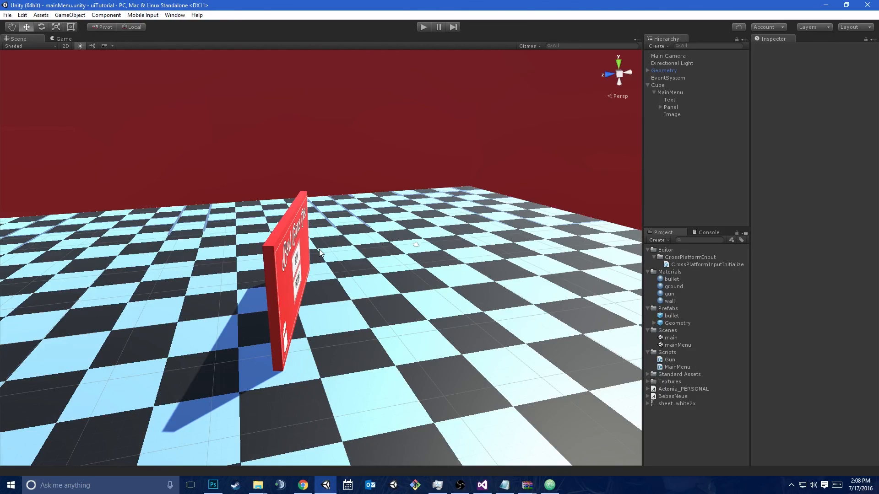
# Examine the UI element types that can be created under the MainMenu canvas, without adding any
pyautogui.click(661, 79)
pyautogui.rightClick(662, 80)
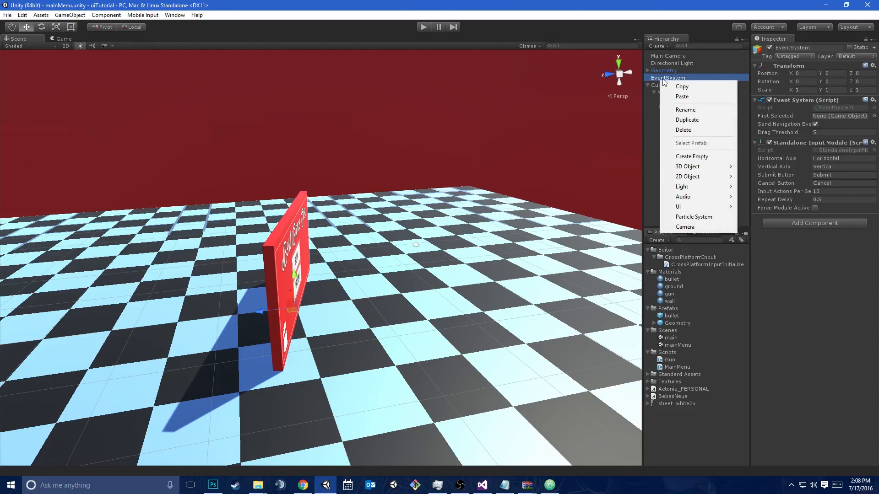
pyautogui.click(642, 120)
pyautogui.rightClick(663, 92)
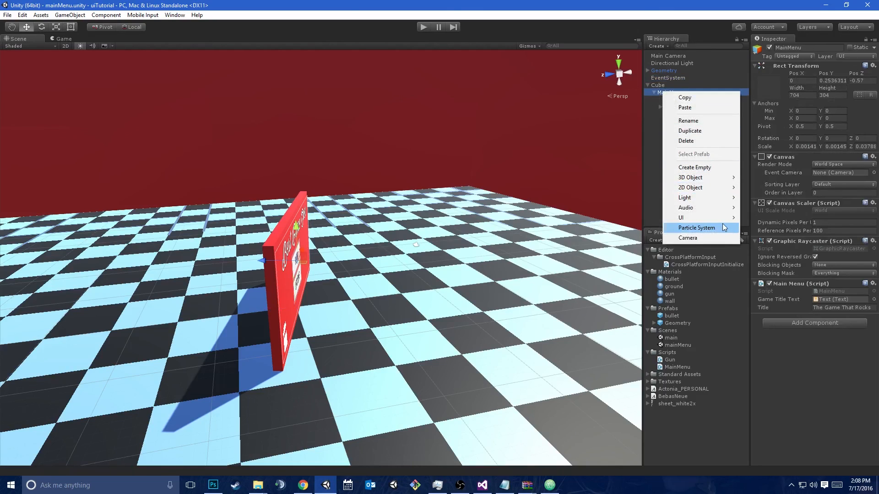
pyautogui.moveTo(717, 221)
pyautogui.moveTo(691, 217)
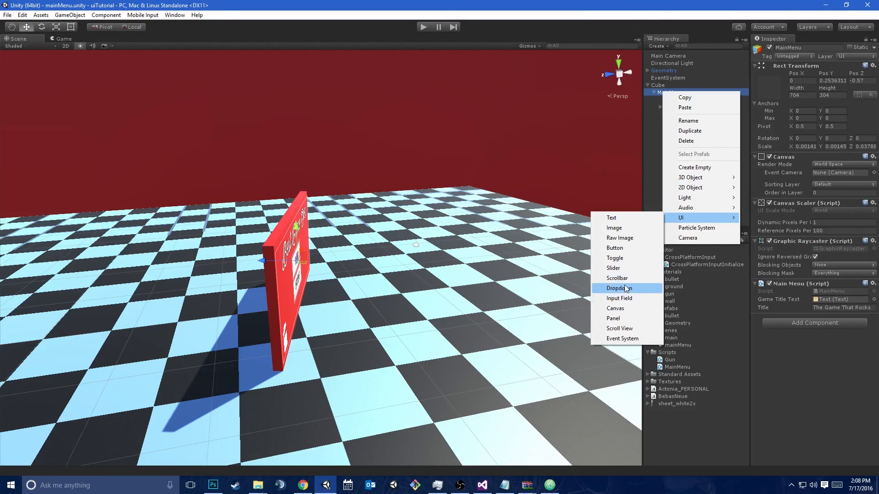
pyautogui.click(251, 24)
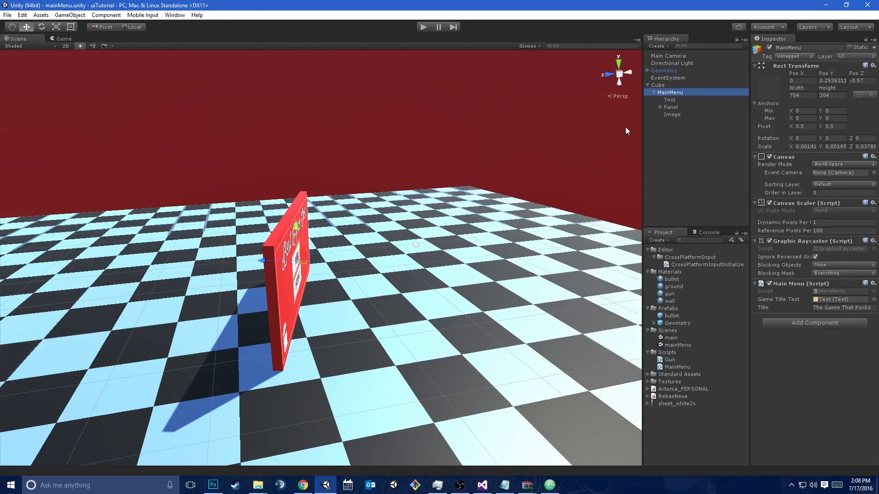
pyautogui.click(645, 130)
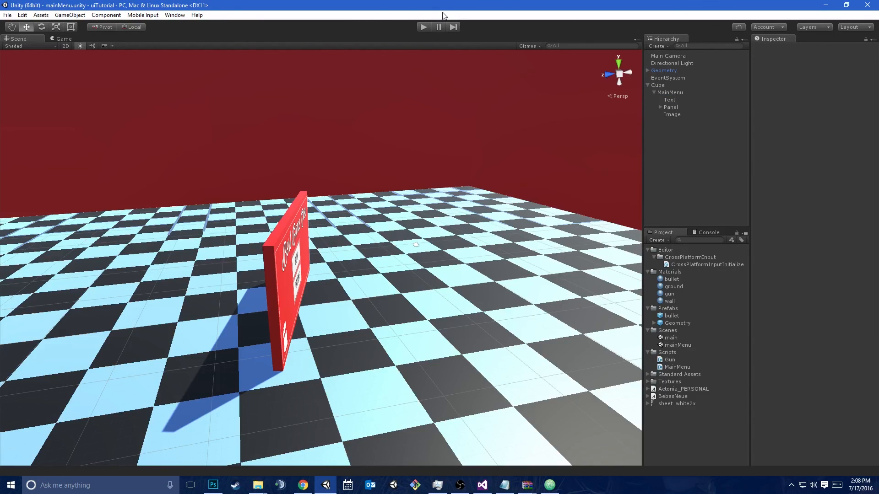
# Narrow the MainMenu canvas to a width of about 605 and set its Pos X to 0
pyautogui.press('w')
pyautogui.moveTo(444, 295); pyautogui.dragTo(284, 140, button='right')
pyautogui.press('s')
pyautogui.press('w')
pyautogui.press('s')
pyautogui.click(671, 93)
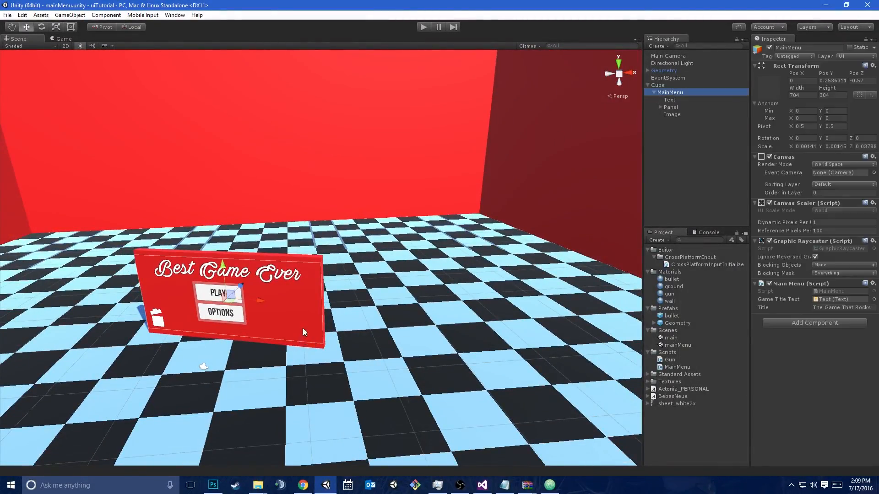
pyautogui.press('t')
pyautogui.moveTo(320, 312); pyautogui.dragTo(295, 311)
pyautogui.write('0')
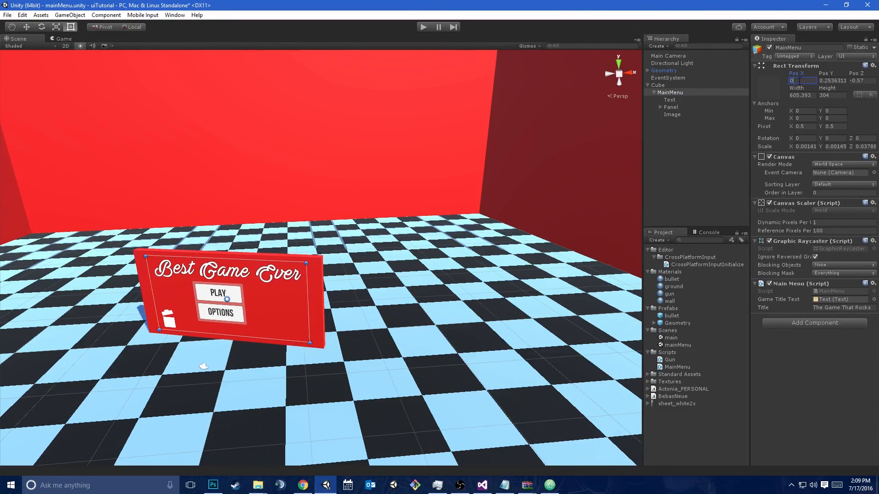
pyautogui.moveTo(430, 284)
pyautogui.mouseDown(button='right')
pyautogui.moveTo(294, 306)
pyautogui.moveTo(437, 293)
pyautogui.mouseUp(button='right')
pyautogui.press('w')
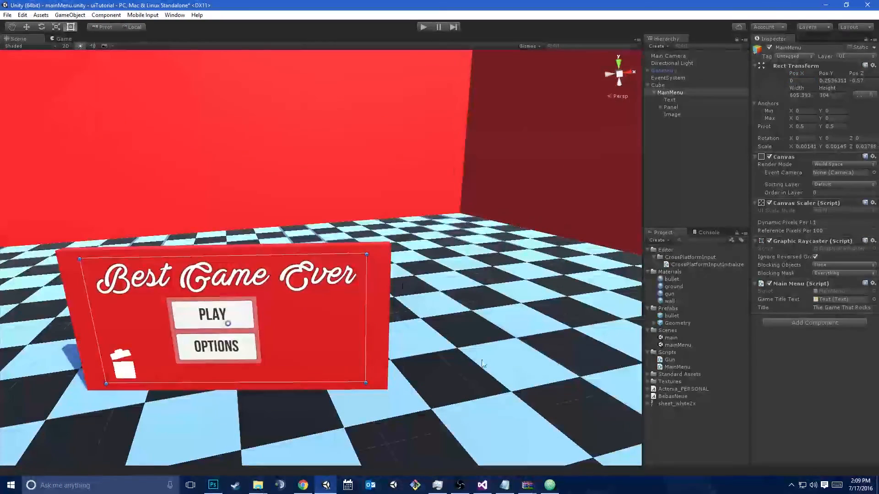
pyautogui.click(460, 485)
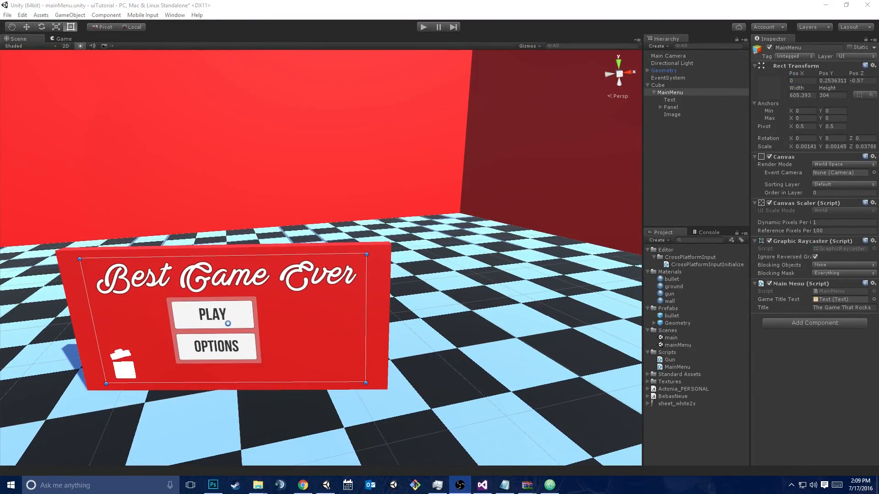